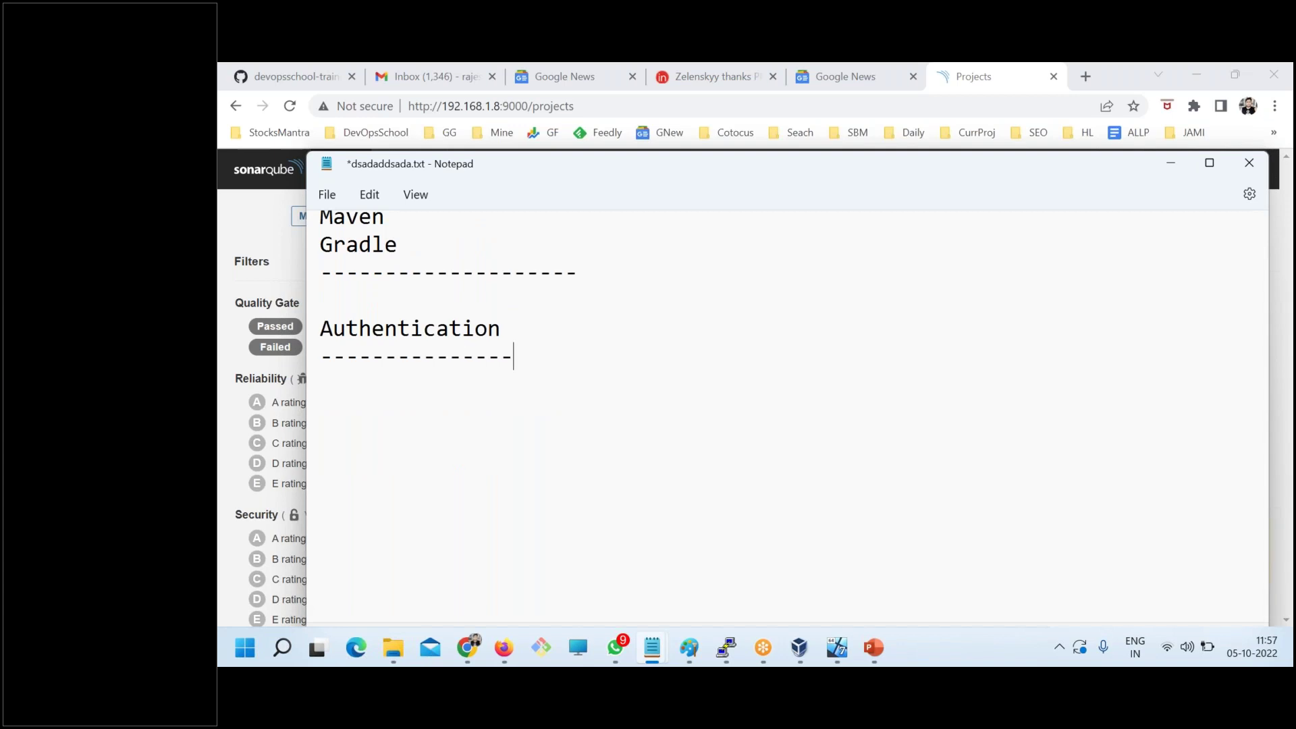
- Type the question 'How to login sonarqube?' under Authentication and save the notes
text(How to loig)
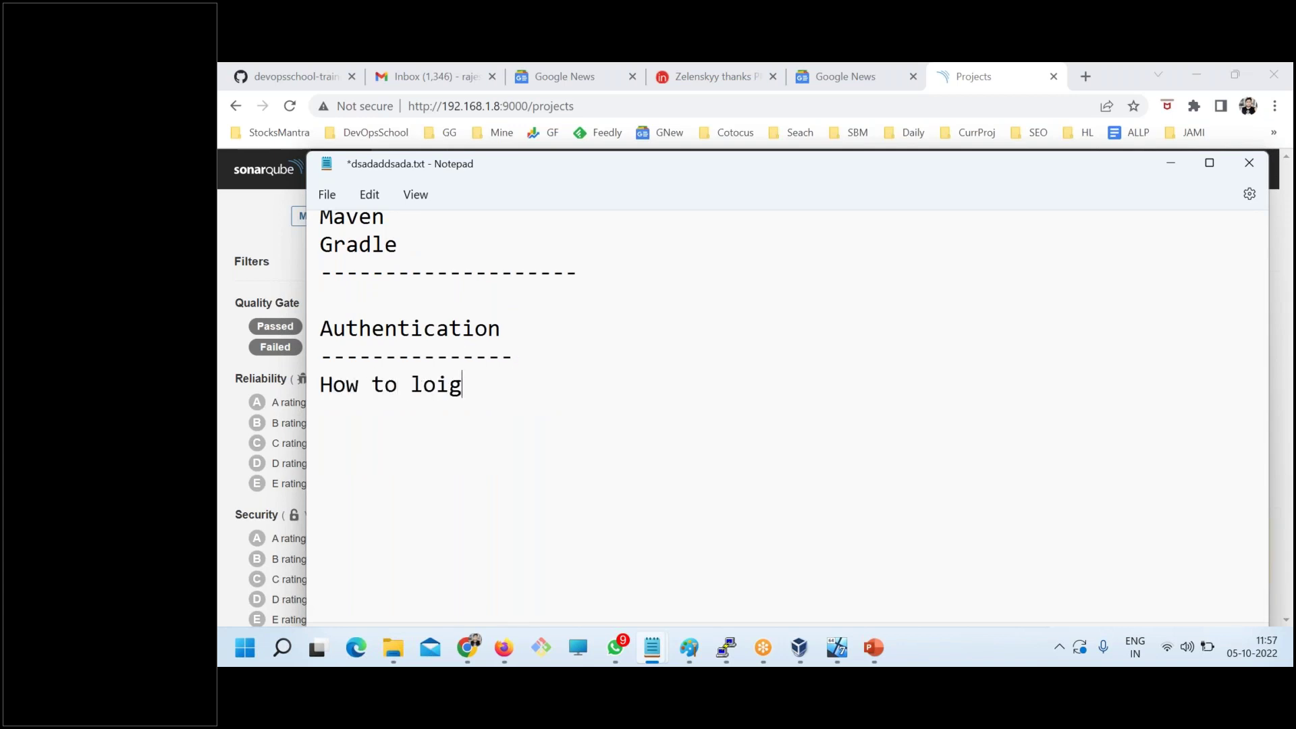
key(BackSpace)
key(BackSpace)
text(gin sona)
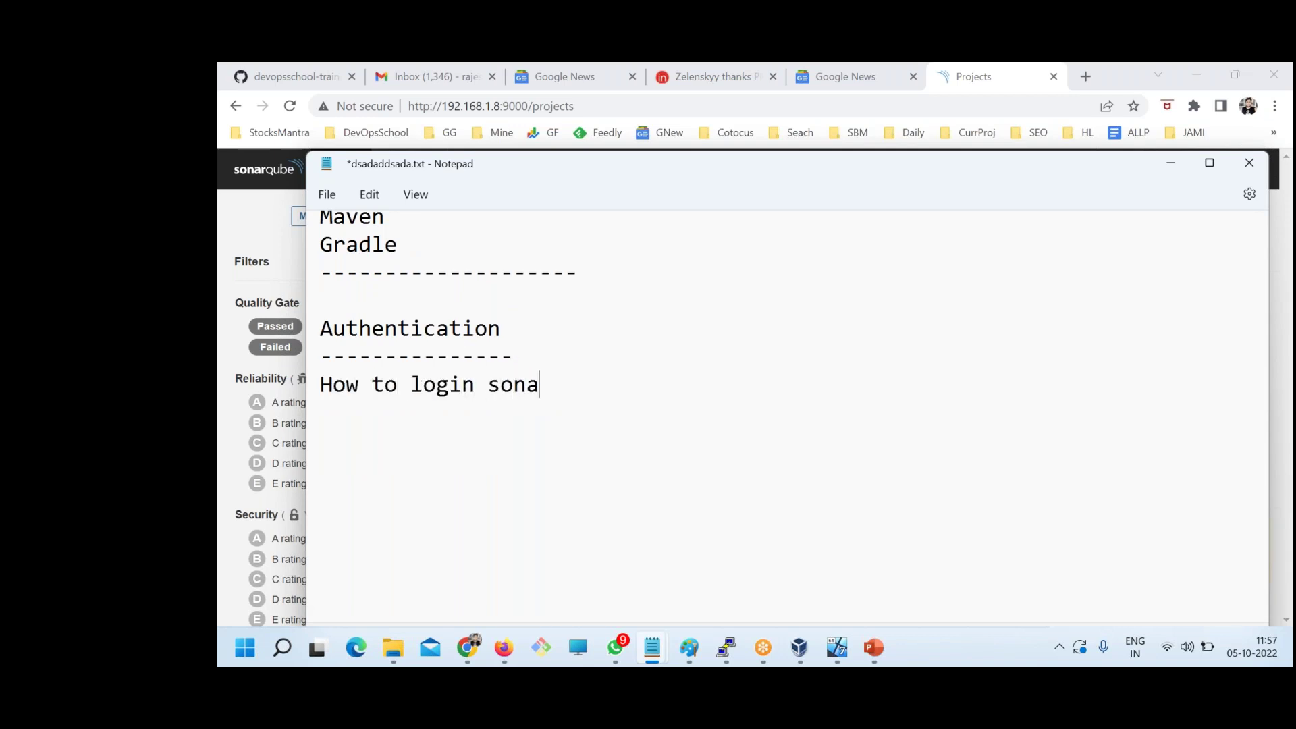
text(rqube?)
key(ctrl+s)
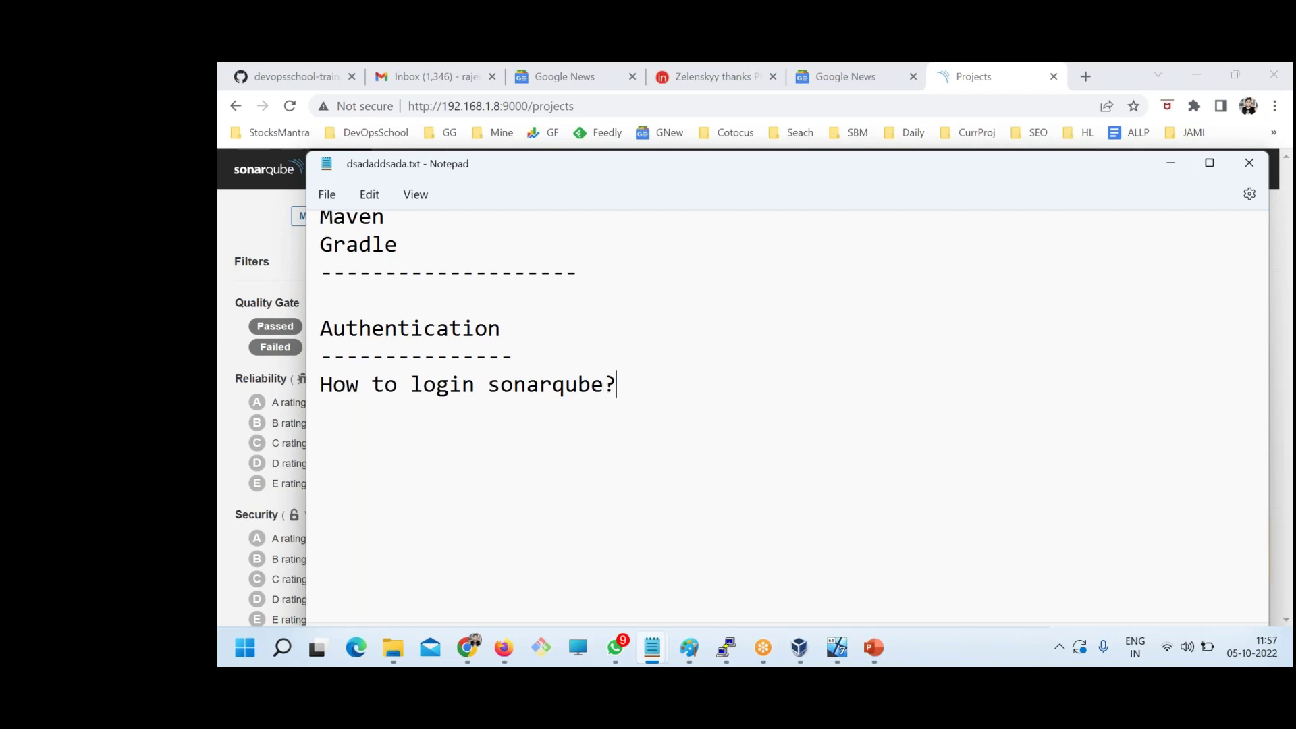
key(Return)
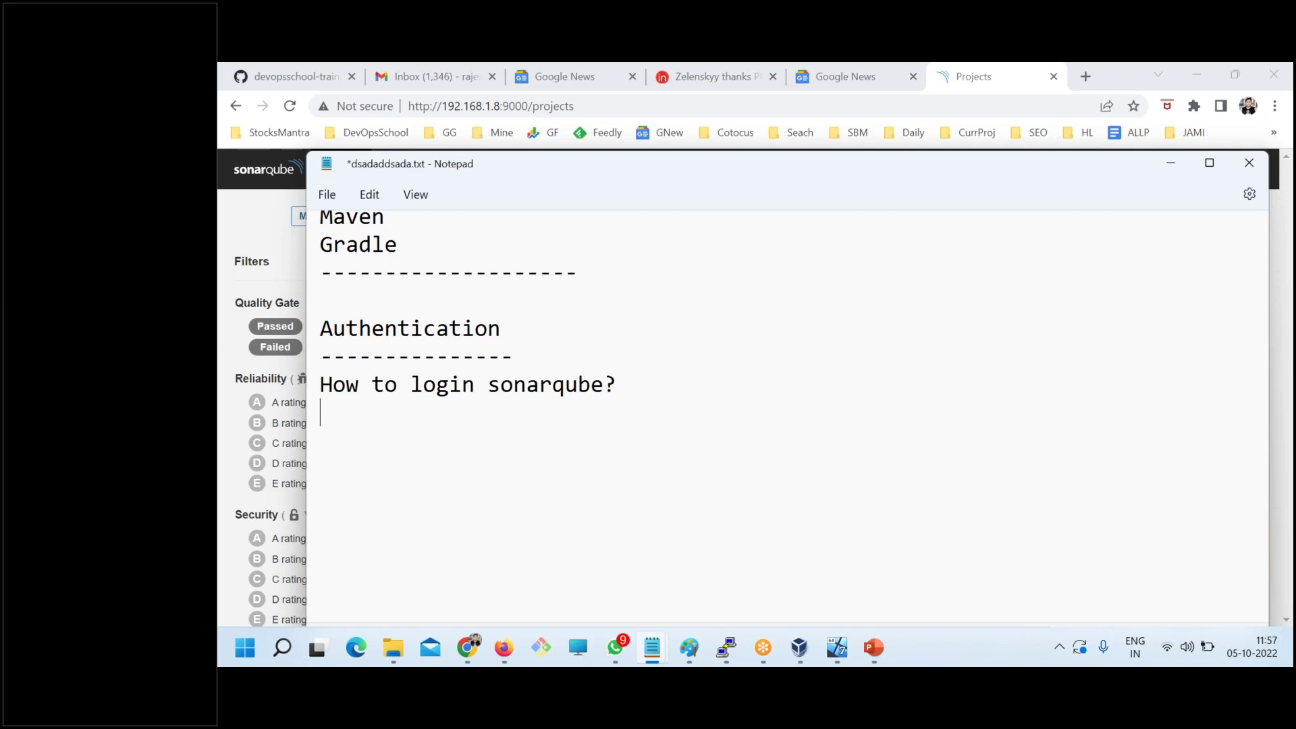
key(ctrl+s)
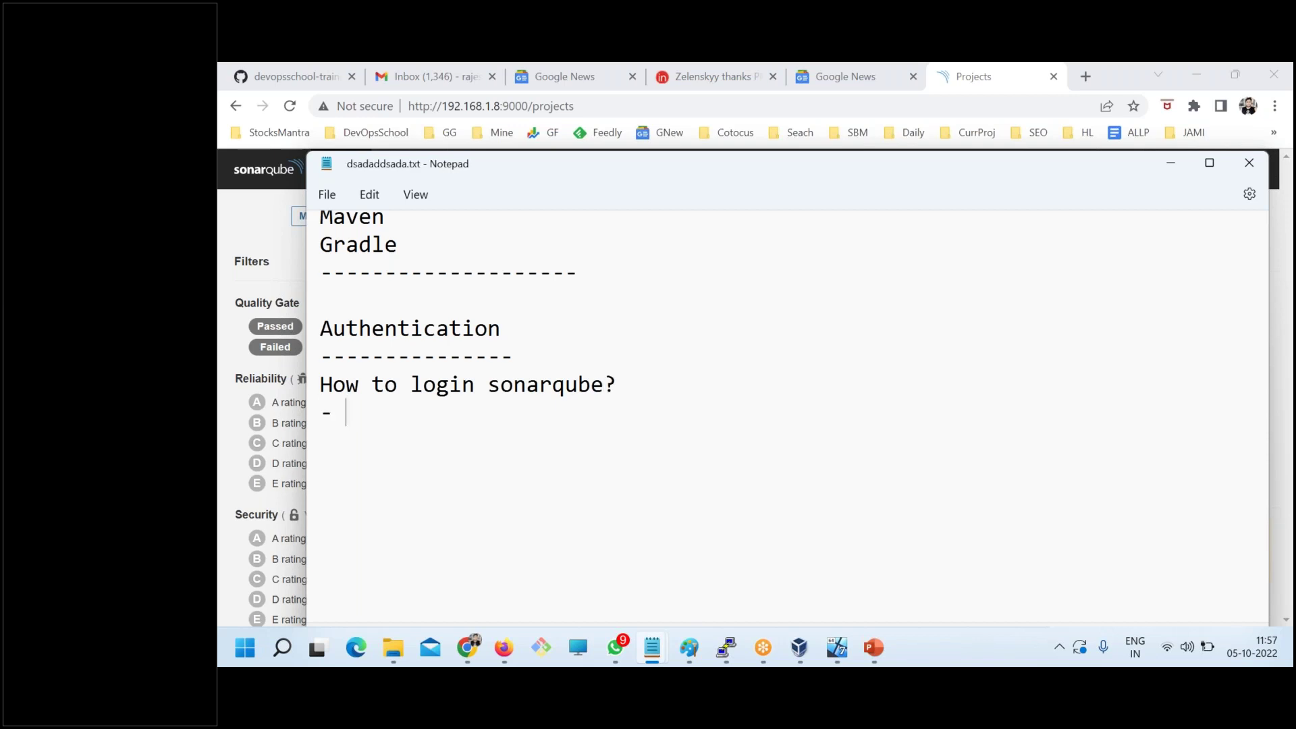
- List '- userid n pass' and 'LDAP' as login options below the question and save
text(- userid)
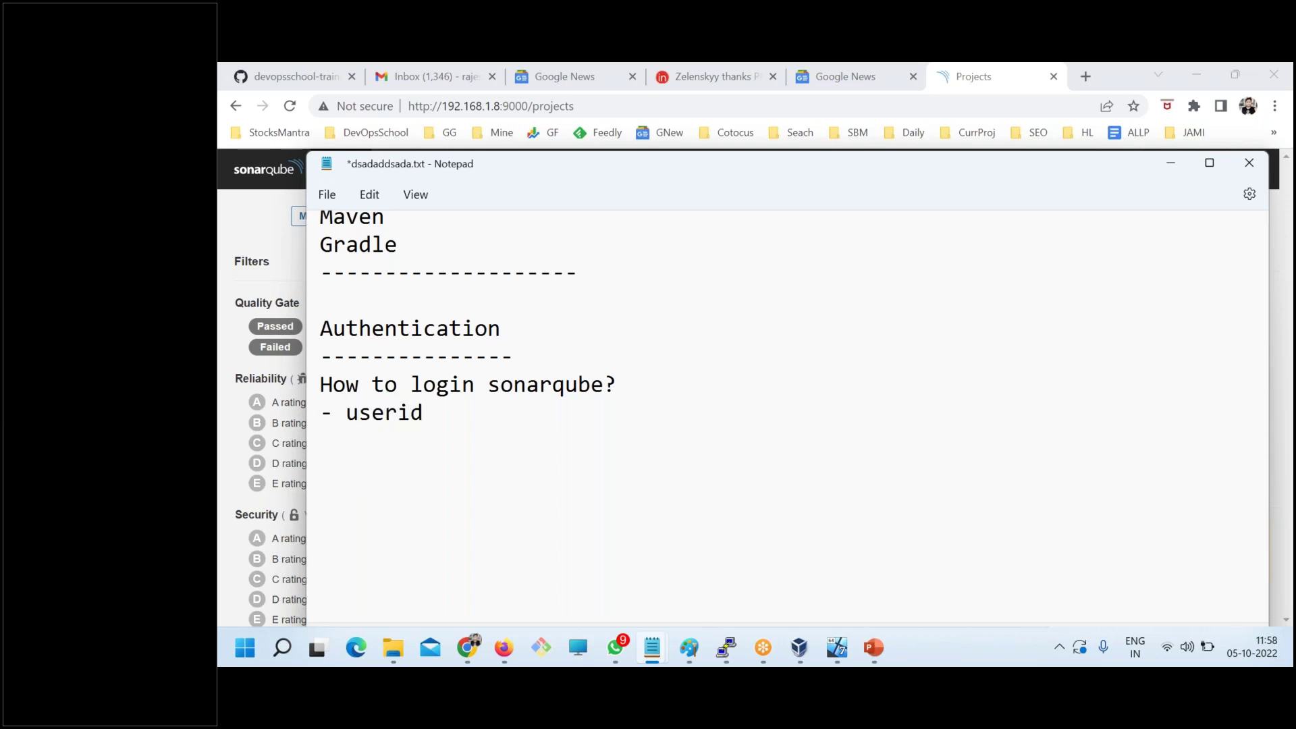
text( n pass --)
key(ctrl+s)
text(DLA)
key(BackSpace)
key(BackSpace)
key(BackSpace)
text(LDAP)
key(ctrl+s)
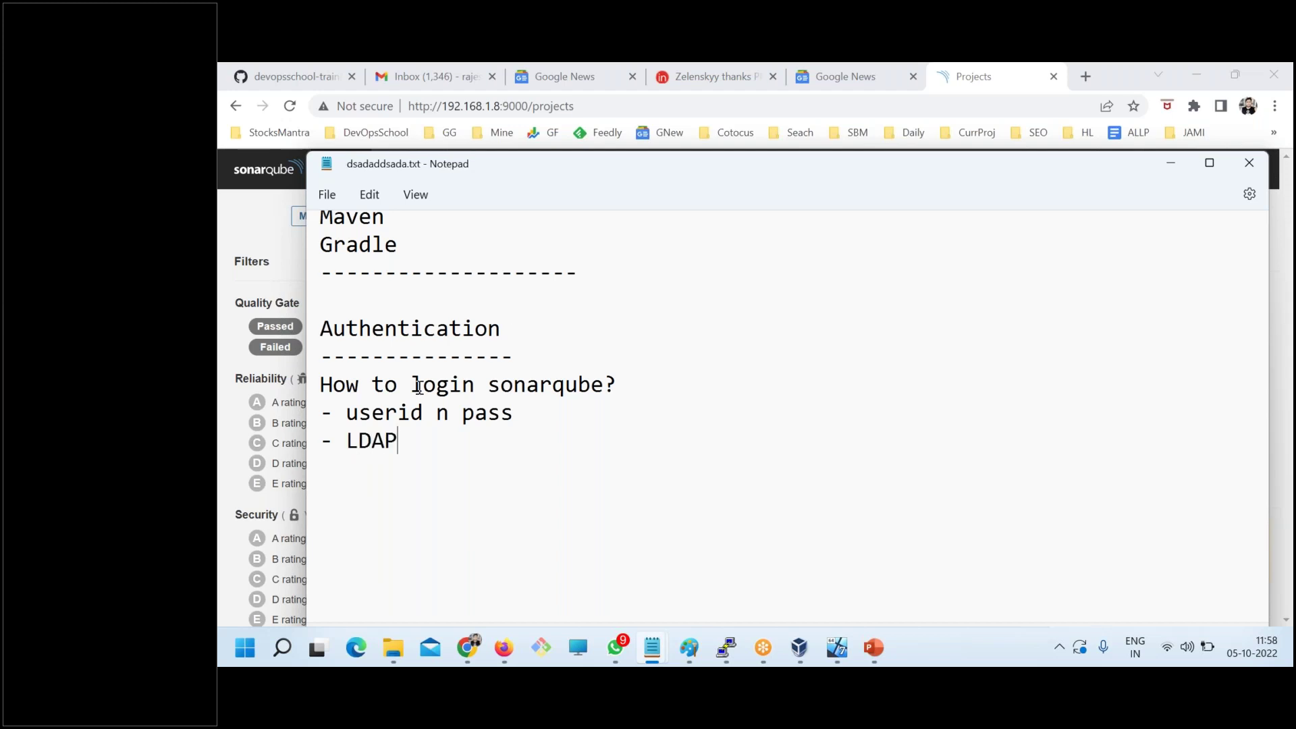
- Append '- builtin' after 'userid n pass', save, and select the word LDAP
drag(536, 414, 340, 414)
click(557, 410)
text(- builtin)
key(ctrl+s)
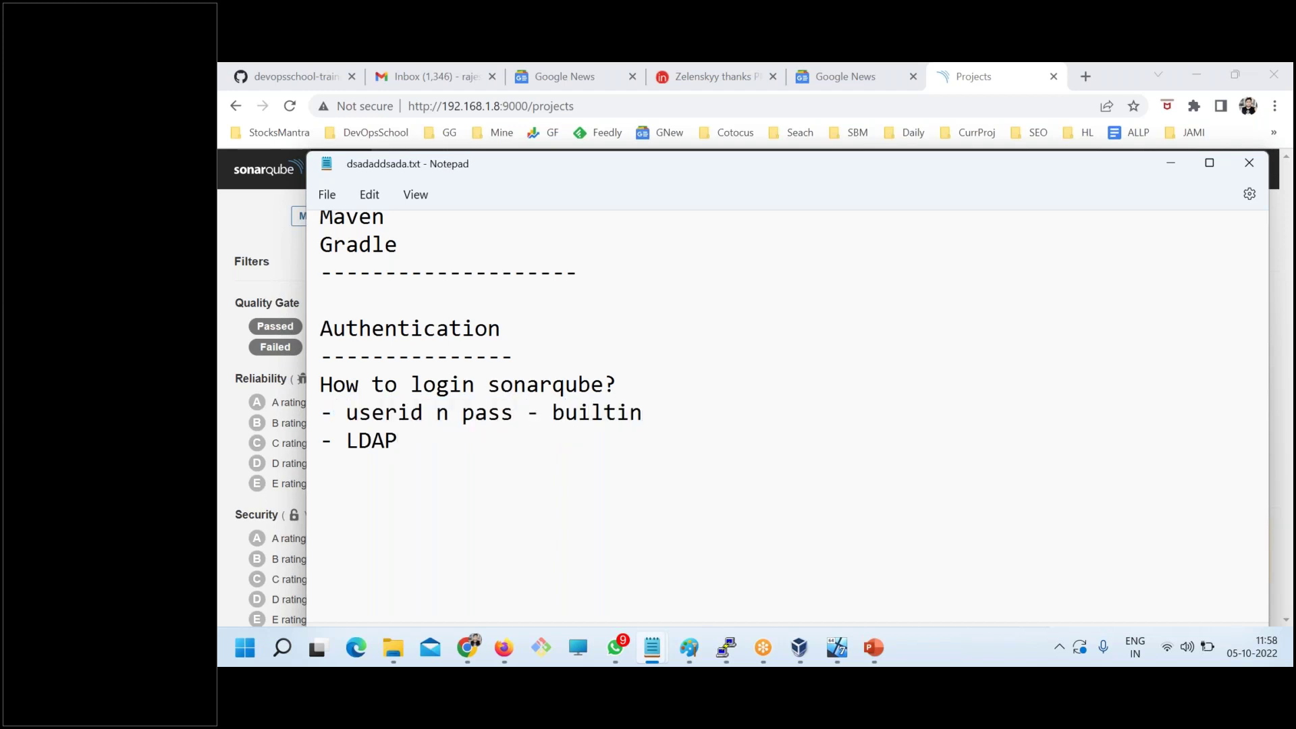
double_click(369, 441)
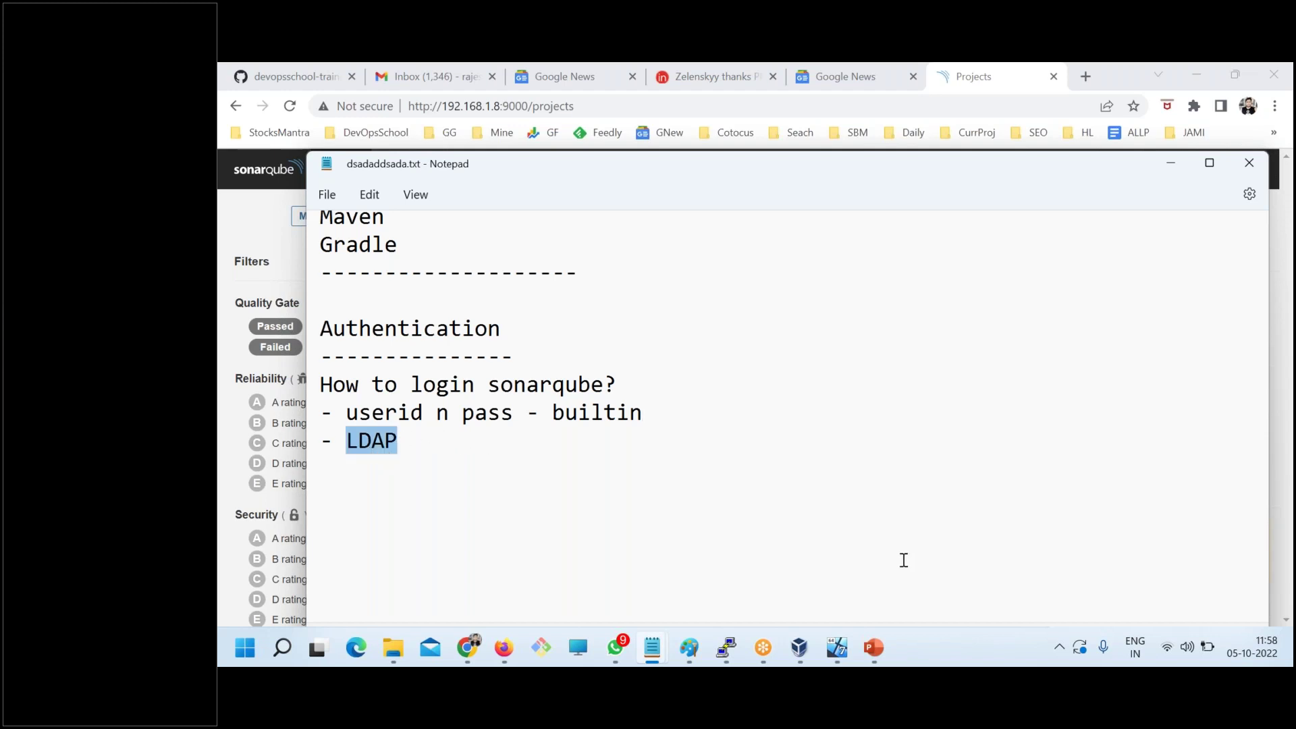
click(386, 485)
drag(397, 443, 345, 433)
- In PuTTY, move up from bin to the SonarQube installation folder, listing each directory
click(717, 651)
key(ctrl+l)
text(ls)
key(Return)
key(Return)
text(cd ..)
key(Return)
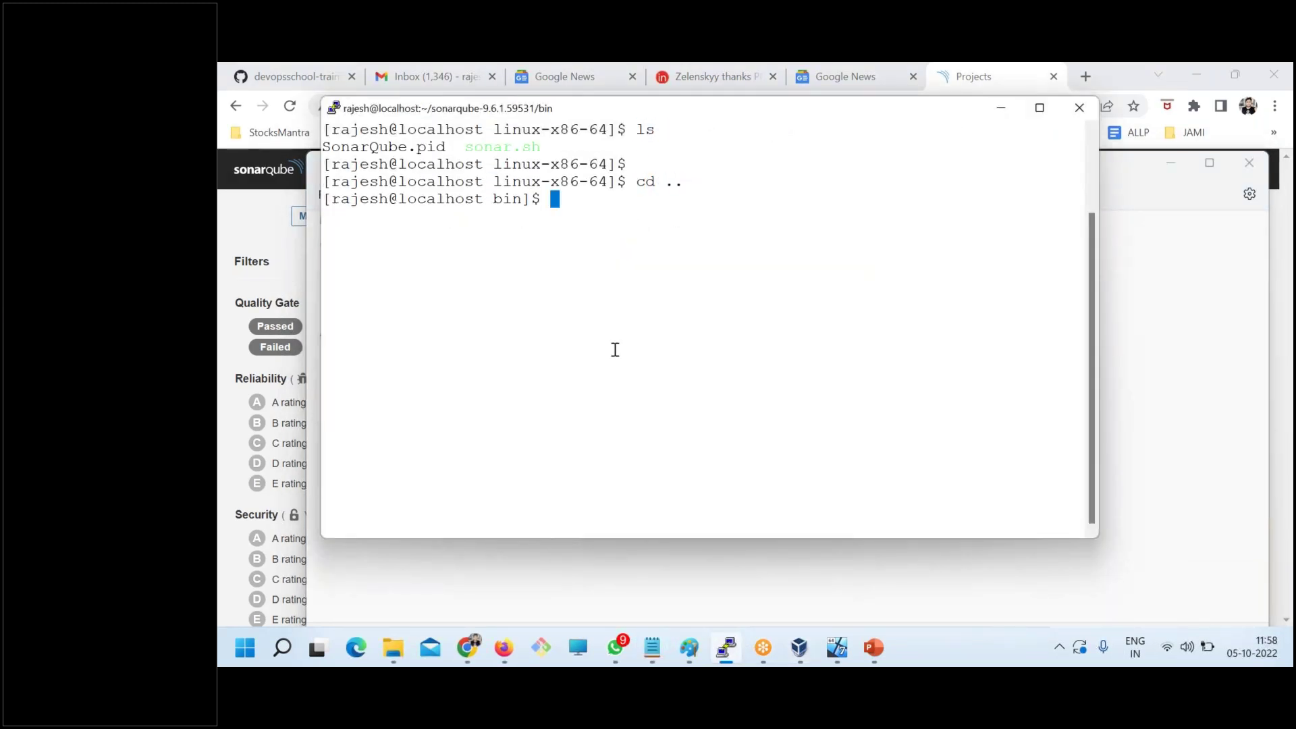
text(ls)
key(Return)
text(cd ..)
key(Return)
text(ls)
key(Return)
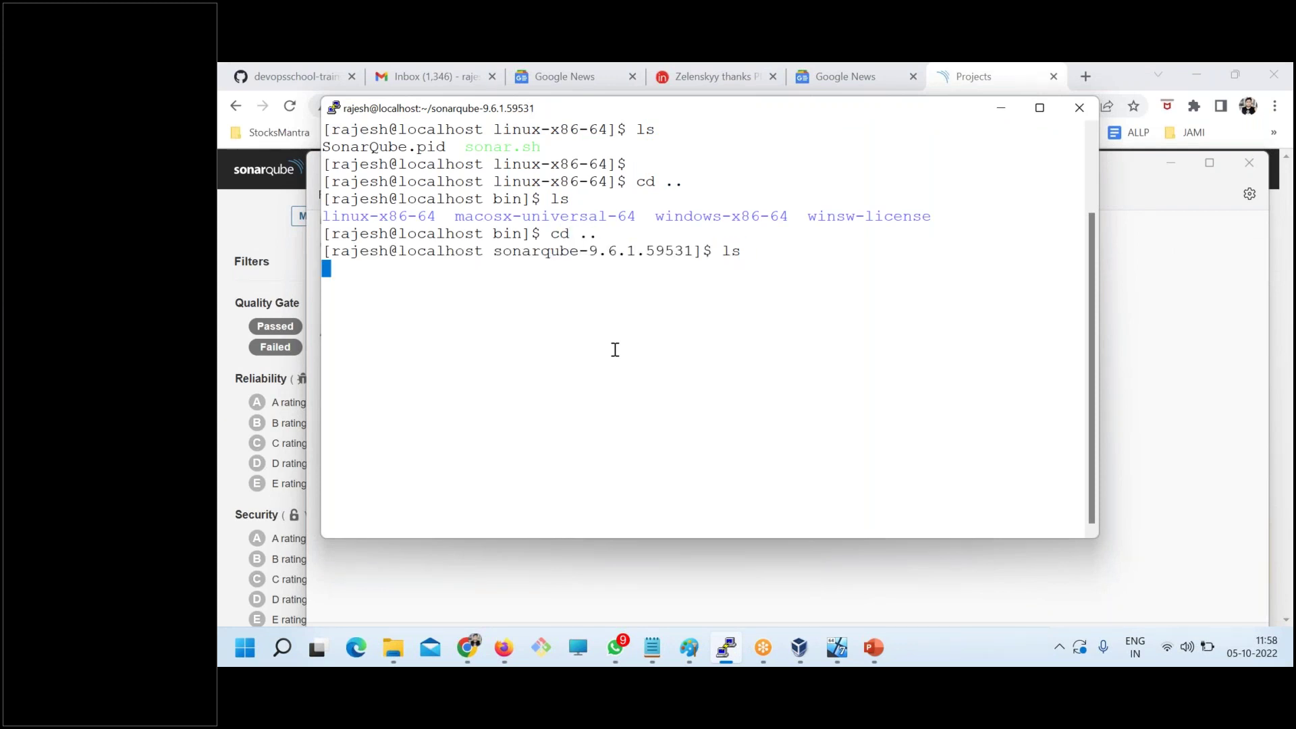
- Clear the terminal screen and change into the conf directory
text(cd conf/c)
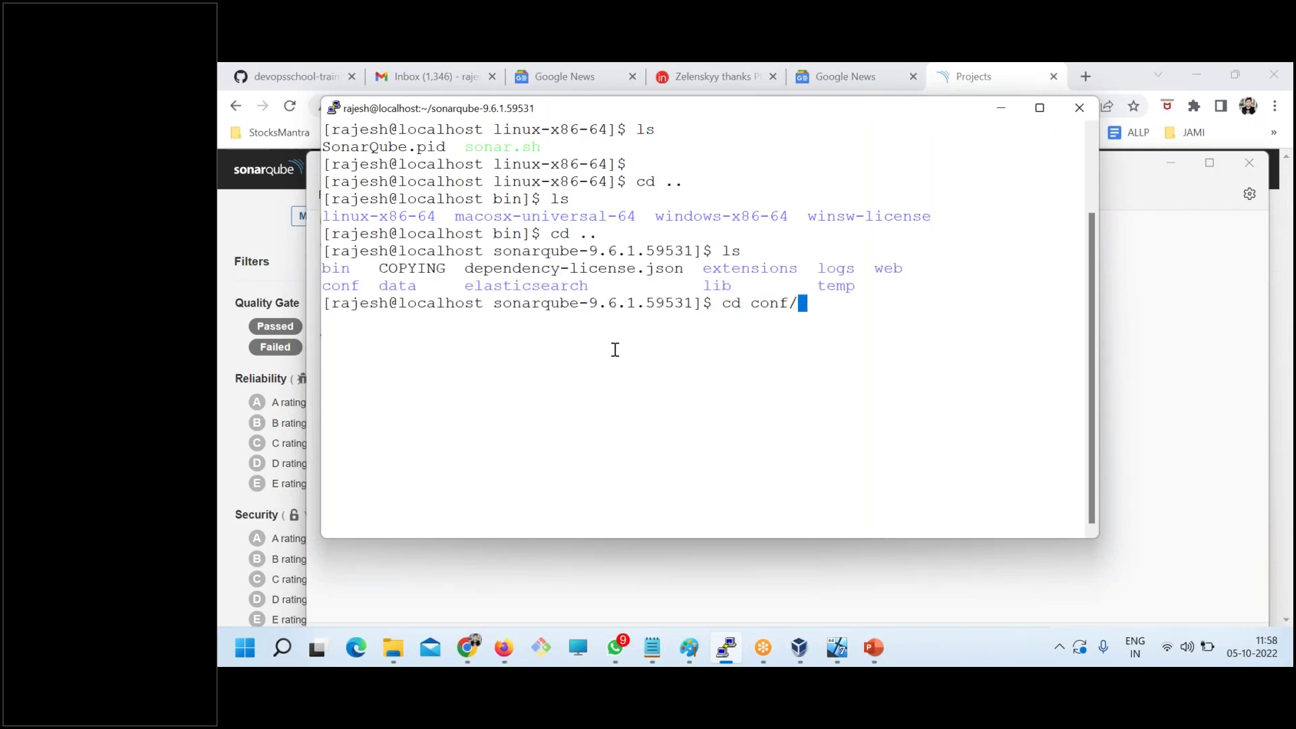
key(Return)
text(lear)
key(BackSpace)
key(BackSpace)
key(BackSpace)
key(BackSpace)
text(clear)
key(Return)
text(cd conf/)
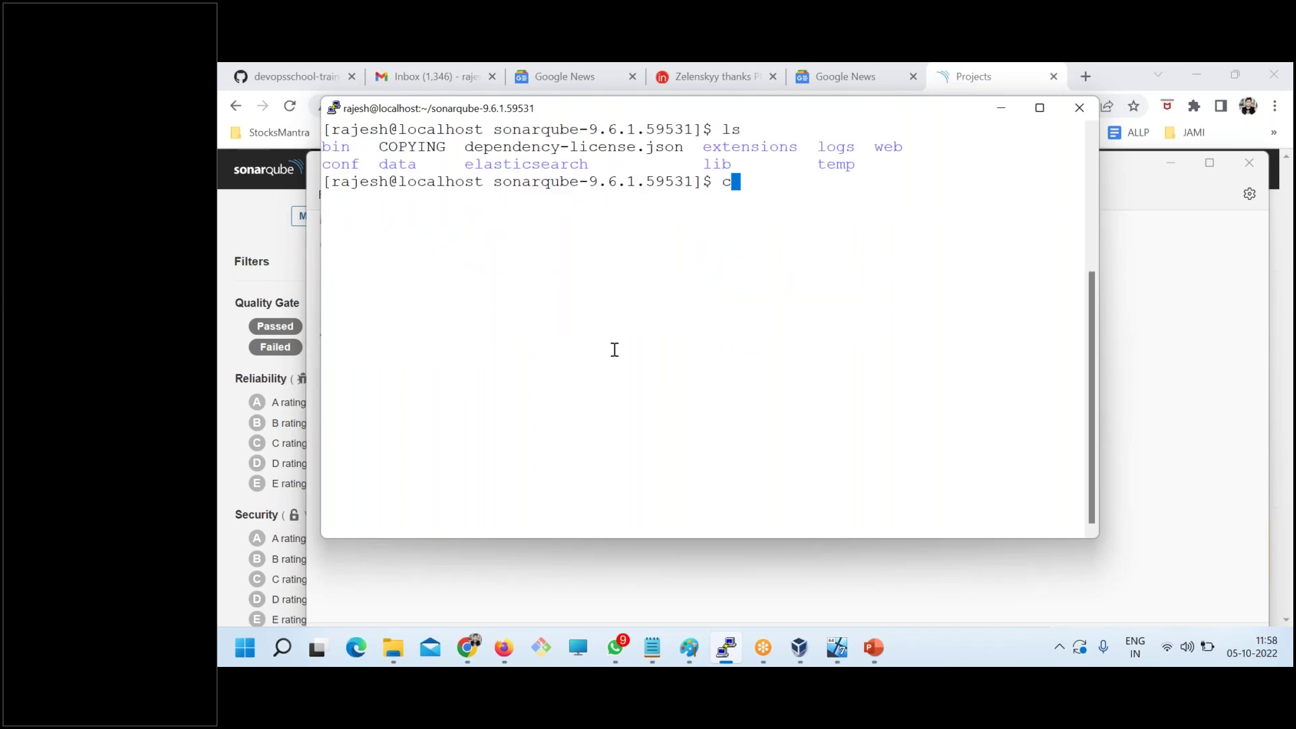
key(Return)
- List the conf directory's contents and copy the sonar.properties file name
text(clear)
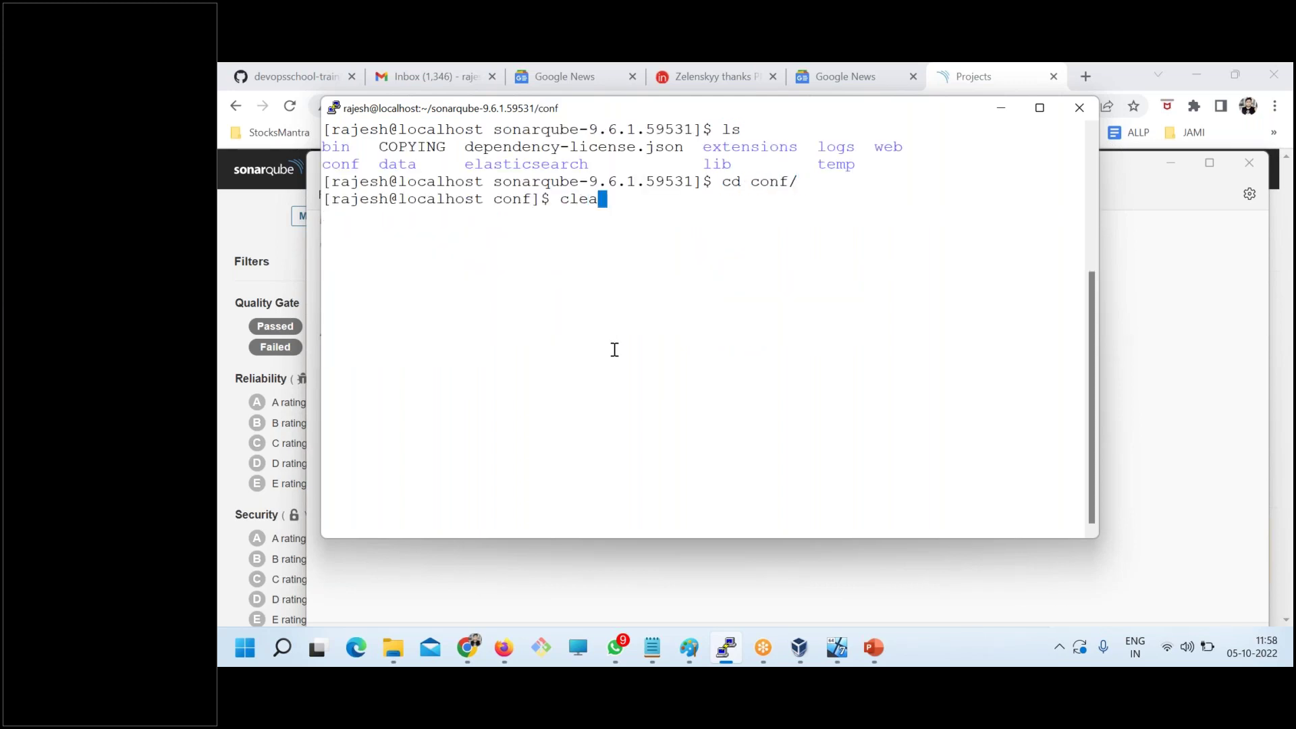
key(Return)
text(ls)
key(Return)
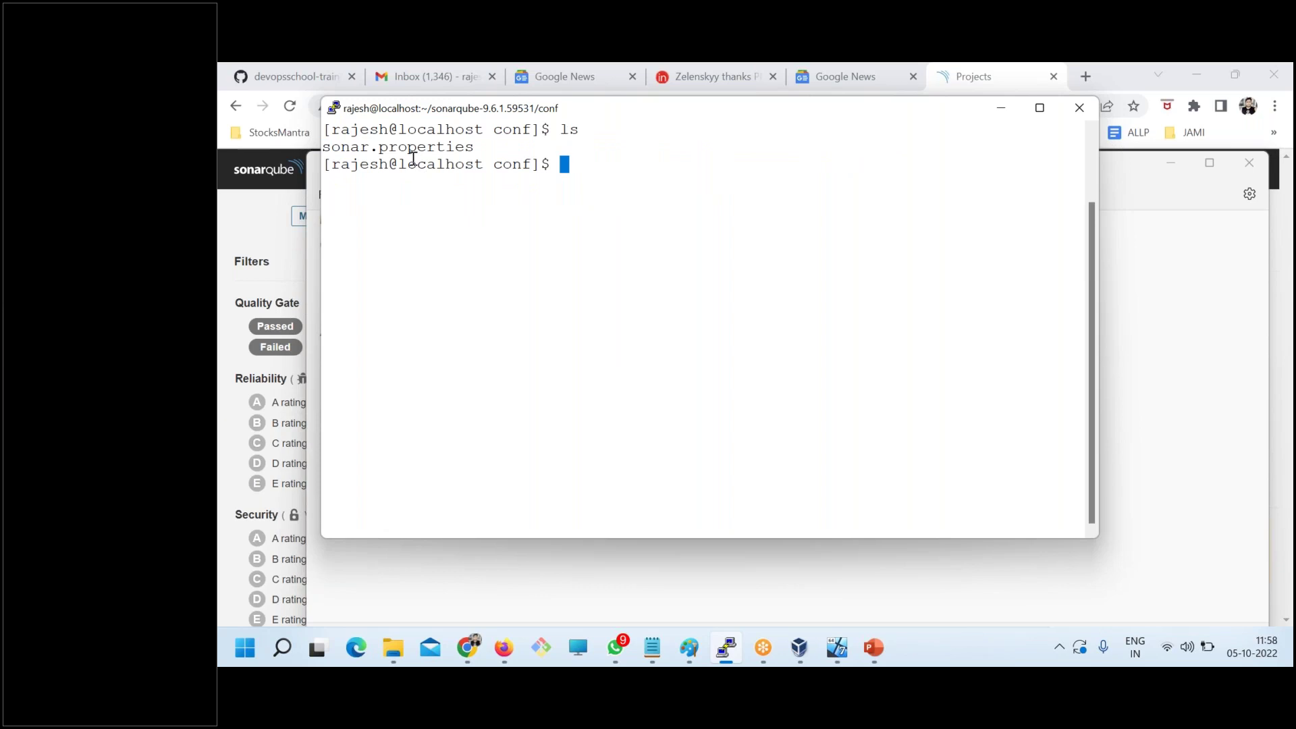
double_click(409, 148)
text(more)
key(BackSpace)
key(BackSpace)
key(BackSpace)
key(BackSpace)
- Open sonar.properties in vi and page down past database and web settings to SSO AUTHENTICATION
text(vi)
right_click(593, 229)
key(Return)
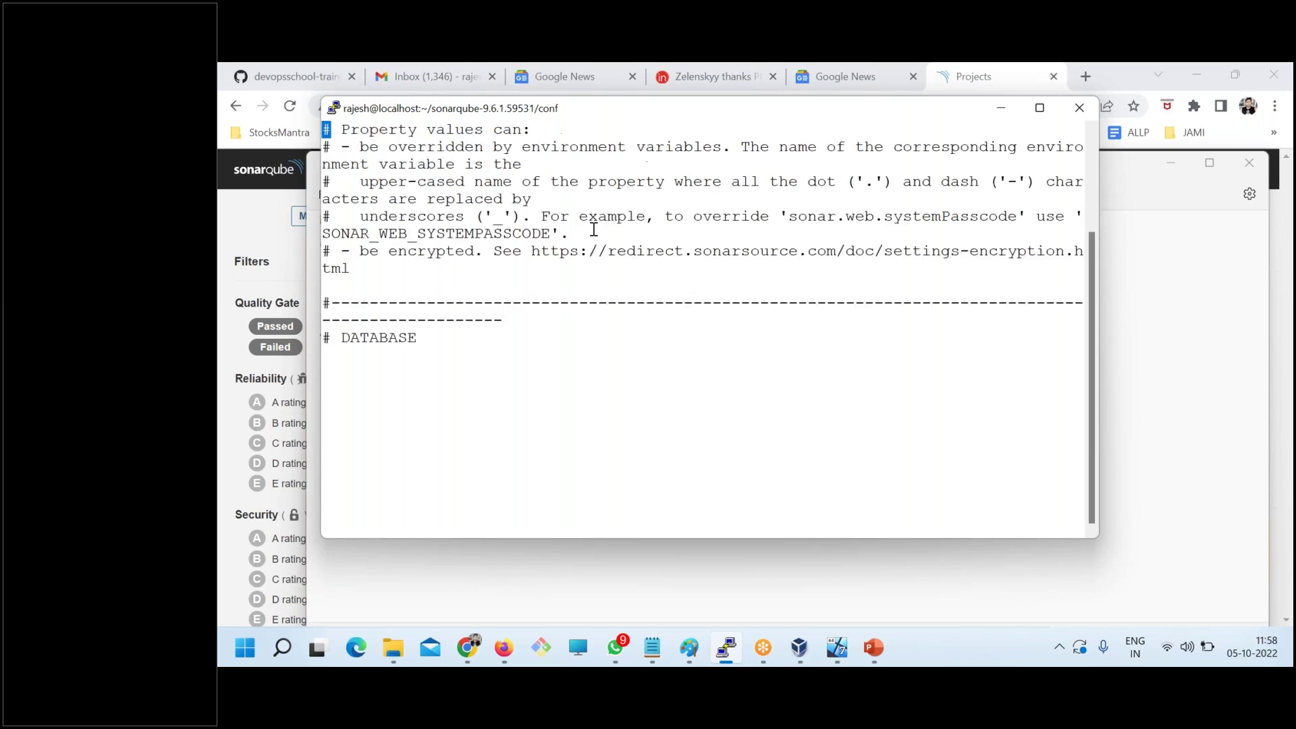
key(Down)
key(Down)
key(Down)
key(Down)
key(Down)
key(Down)
key(Down)
key(Down)
key(Down)
key(Down)
key(Down)
key(Down)
key(Down)
key(Down)
key(Down)
key(Down)
key(Down)
key(Down)
key(Down)
key(Down)
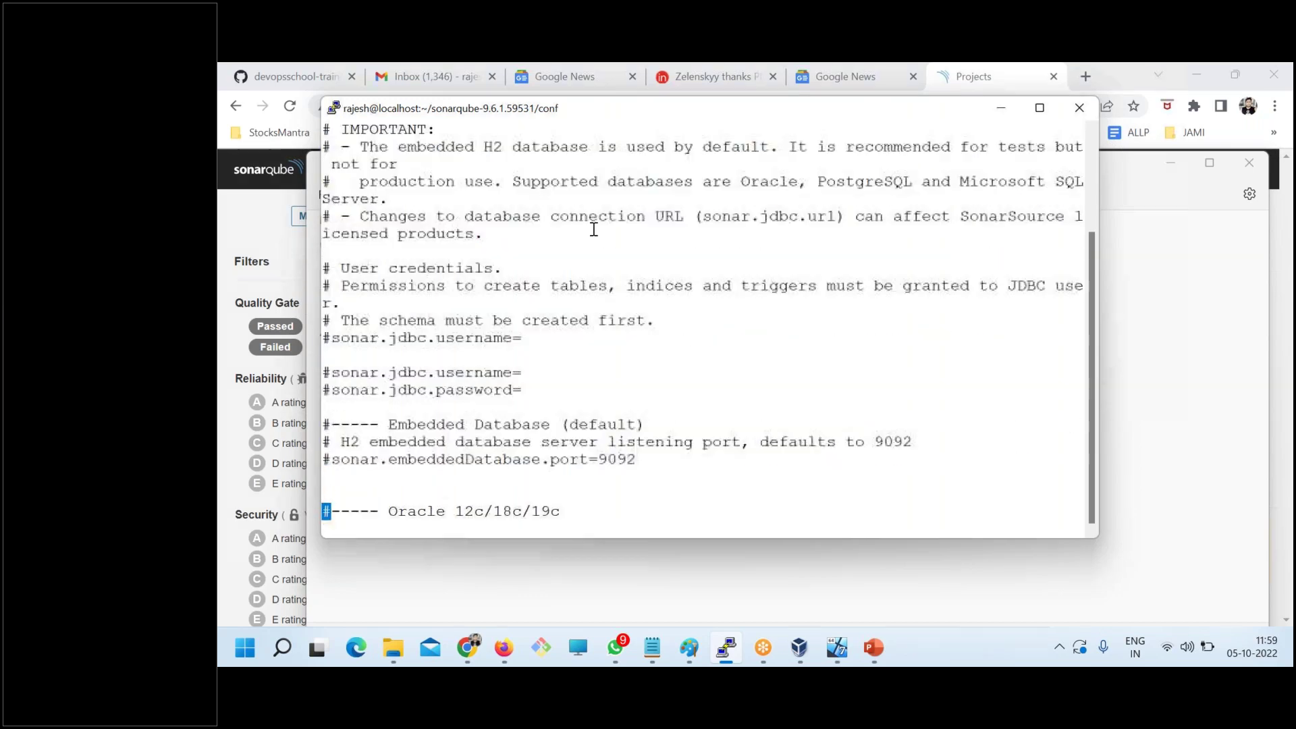
key(Down)
key(Down)
key(Down)
key(Down)
key(Down)
key(Down)
key(Down)
key(Down)
key(Down)
key(Down)
key(Down)
key(Down)
key(Down)
key(Down)
key(Down)
key(Down)
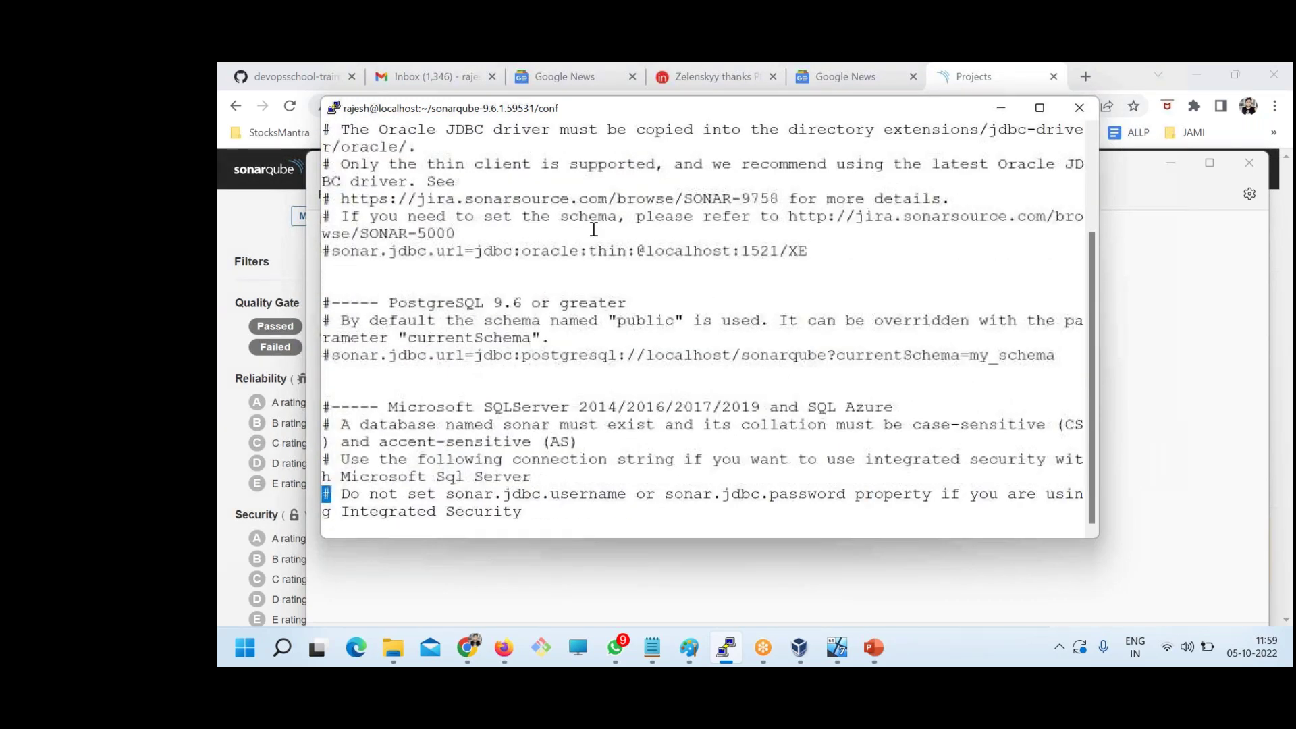
key(Down)
key(Down)
key(Down)
key(Down)
key(Down)
key(Down)
key(Down)
key(Down)
key(Down)
key(Down)
key(Down)
key(Down)
key(Down)
key(Down)
key(Down)
key(Down)
key(Down)
key(Down)
key(Down)
key(Down)
key(Down)
key(Down)
key(Down)
key(Down)
key(Down)
key(Down)
key(Down)
key(Down)
key(Down)
key(Down)
key(Down)
key(Down)
key(Down)
key(Down)
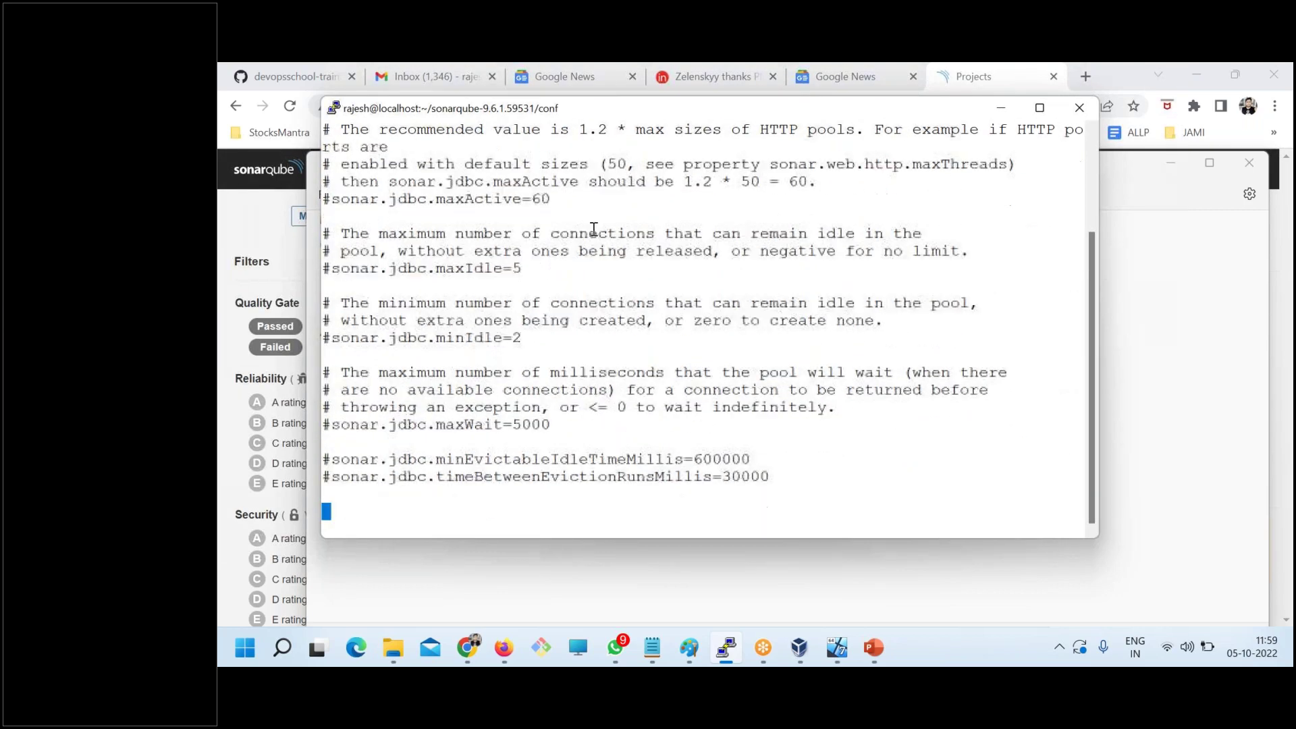
key(Down)
key(Down)
key(Down)
key(Down)
key(Down)
key(Down)
key(Down)
key(Down)
key(Down)
key(Down)
key(Down)
key(Down)
key(Down)
key(Down)
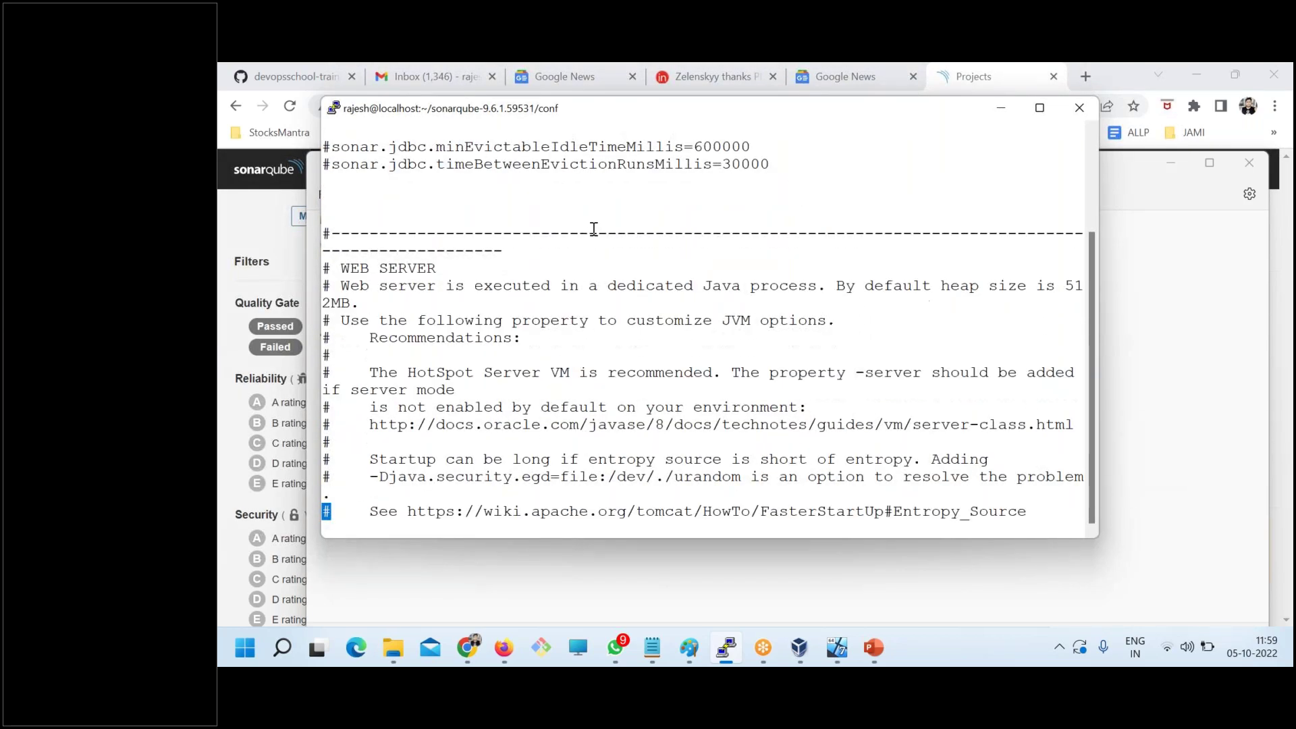
key(Down)
key(Down)
key(Down)
key(Down)
key(Down)
key(Down)
key(Down)
key(Down)
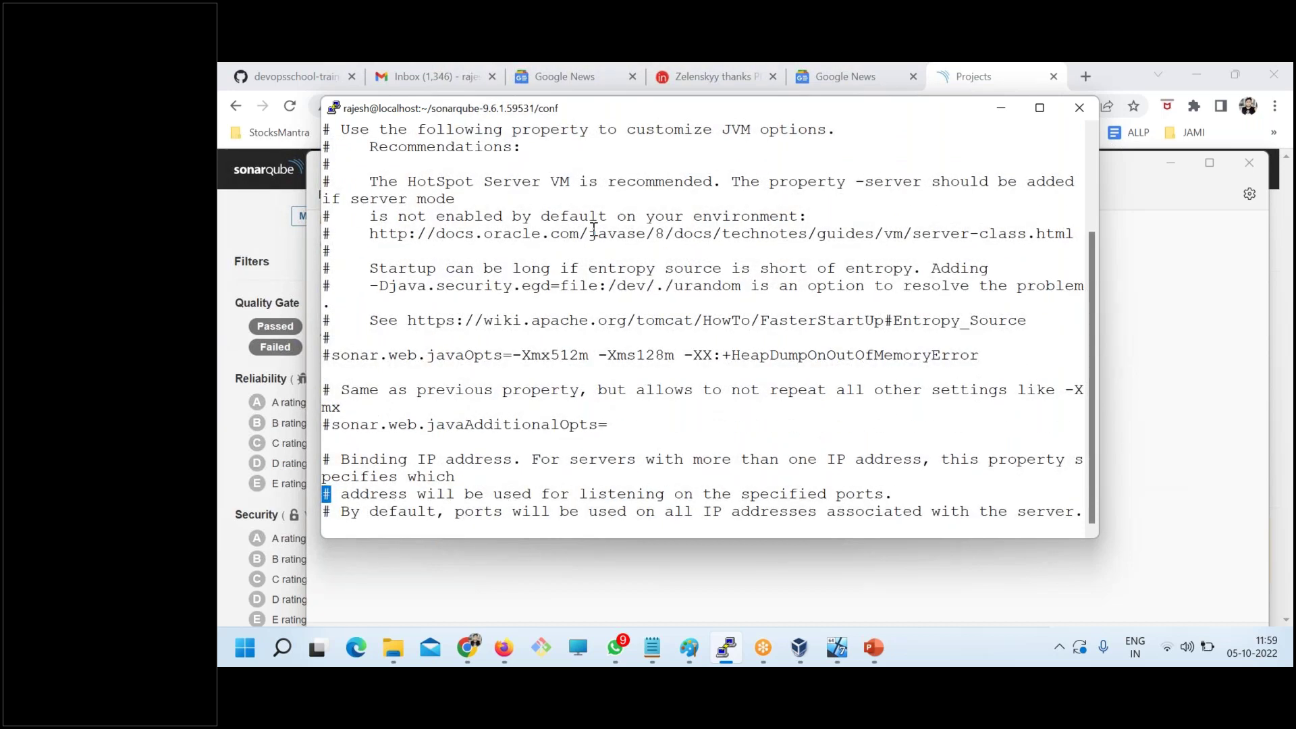
key(Down)
key(Down)
key(Down)
key(Down)
key(Down)
key(Down)
key(Down)
key(Down)
key(Down)
key(Down)
key(Down)
key(Down)
key(Down)
key(Down)
key(Down)
key(Down)
key(Down)
key(Down)
key(Down)
key(Down)
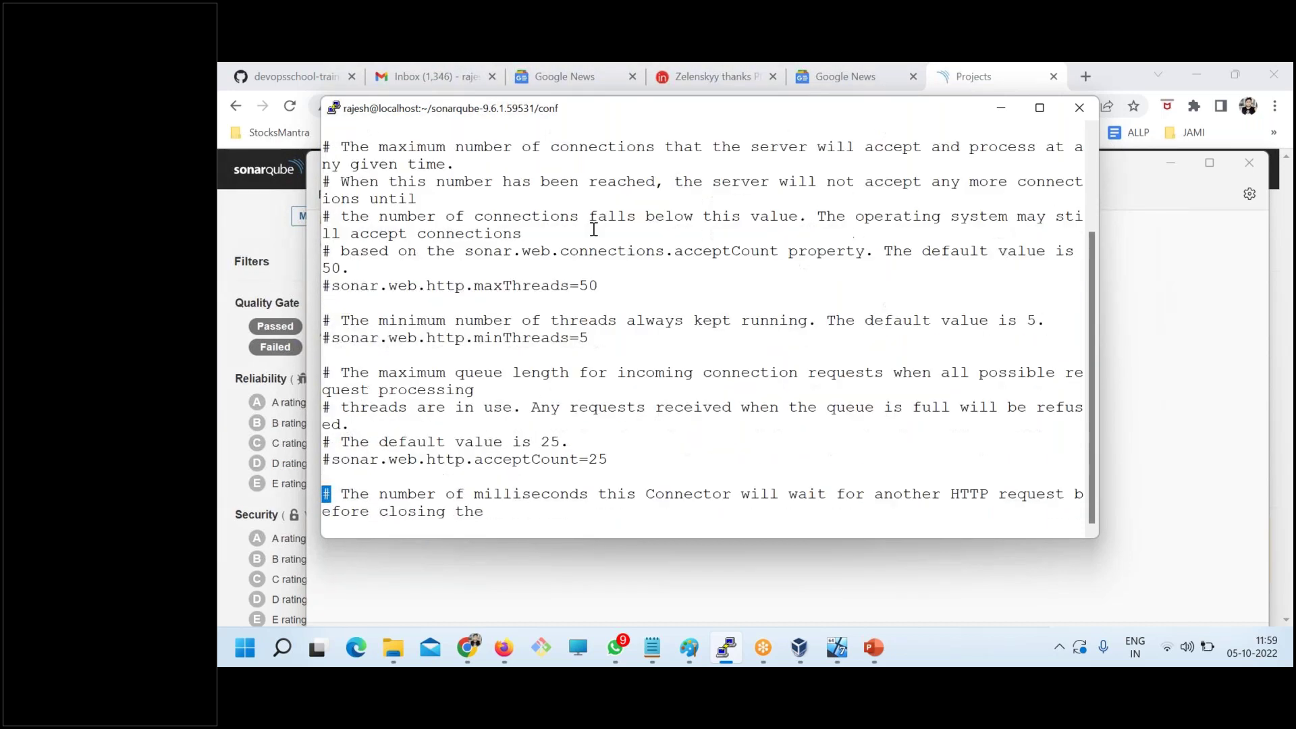
key(Down)
key(Down)
key(Down)
key(Down)
key(Down)
key(Down)
key(Down)
key(Down)
key(Down)
key(Down)
key(Down)
key(Down)
key(Down)
key(Down)
key(Down)
key(Down)
key(Down)
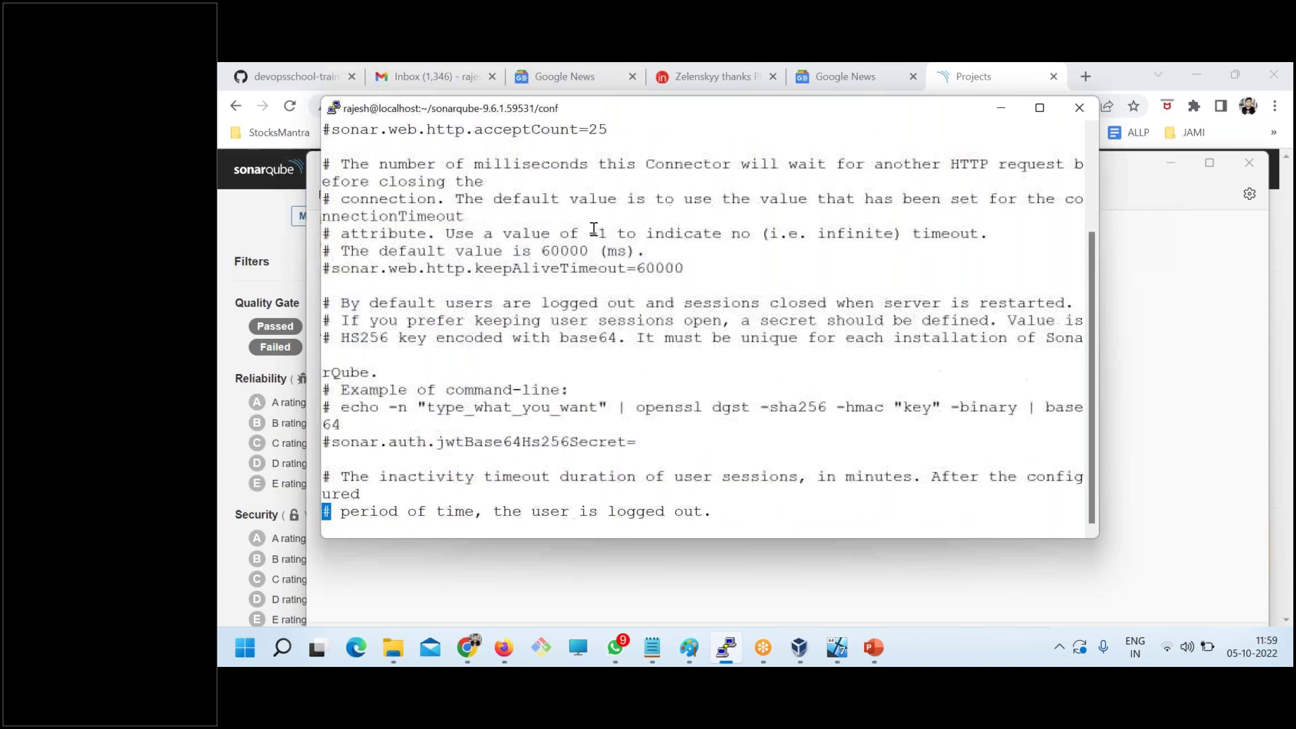
key(Down)
key(Down)
key(Down)
key(Down)
key(Down)
key(Down)
key(Down)
key(Down)
key(Down)
key(Down)
key(Down)
key(Down)
key(Down)
key(Down)
key(Down)
key(Down)
key(Down)
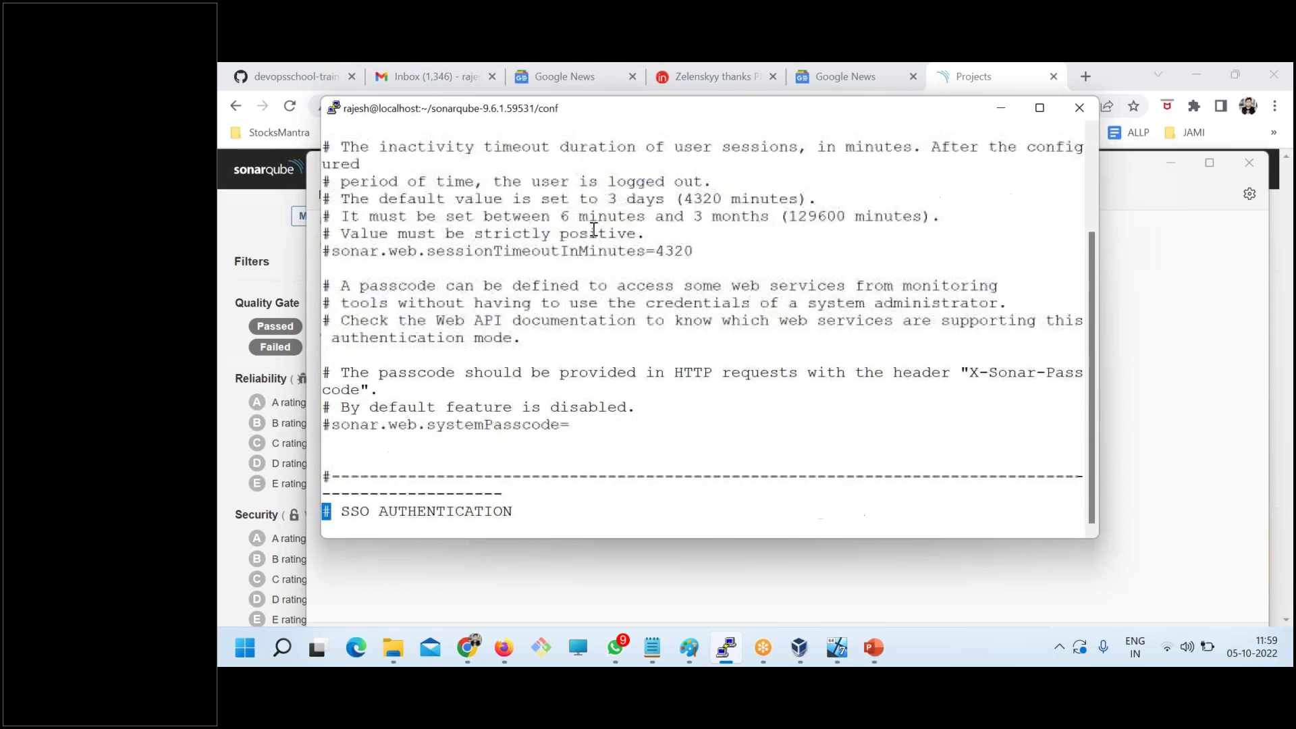
key(Down)
key(Down)
key(Down)
key(Down)
key(Down)
key(Down)
key(Down)
key(Down)
key(Down)
key(Down)
key(Down)
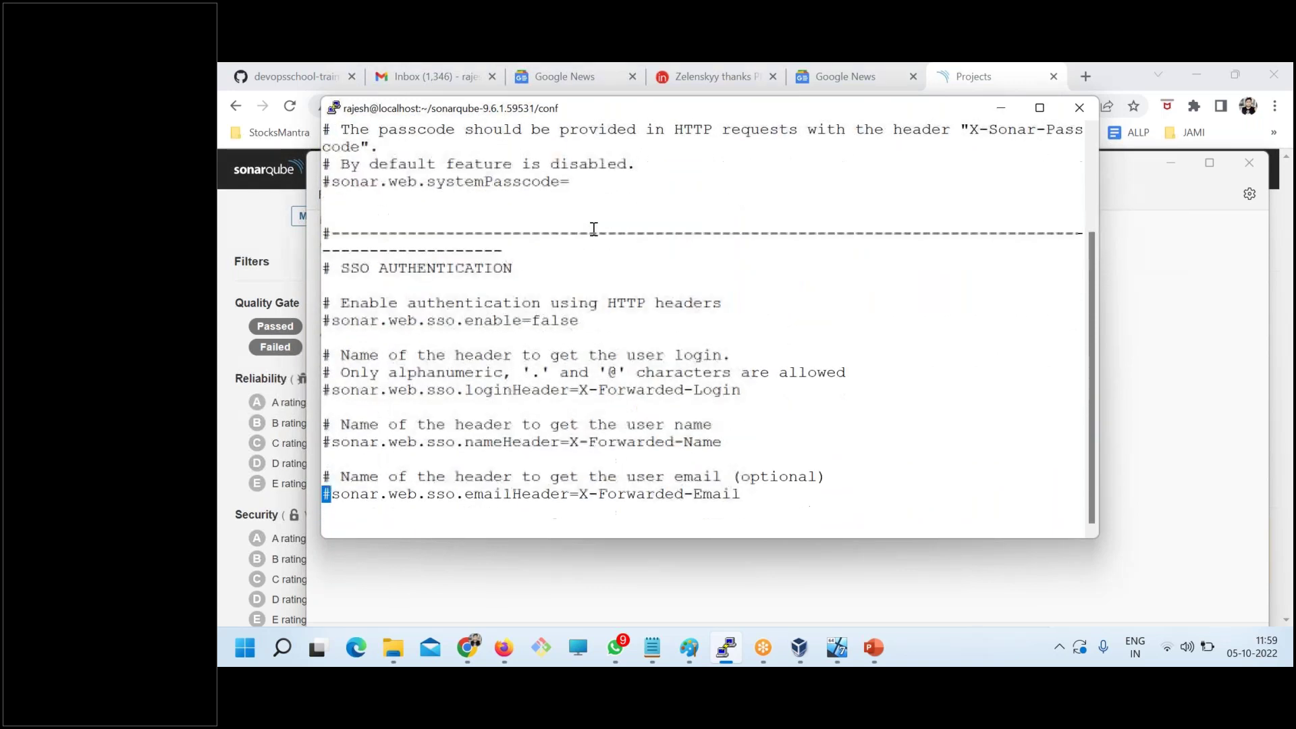
key(Down)
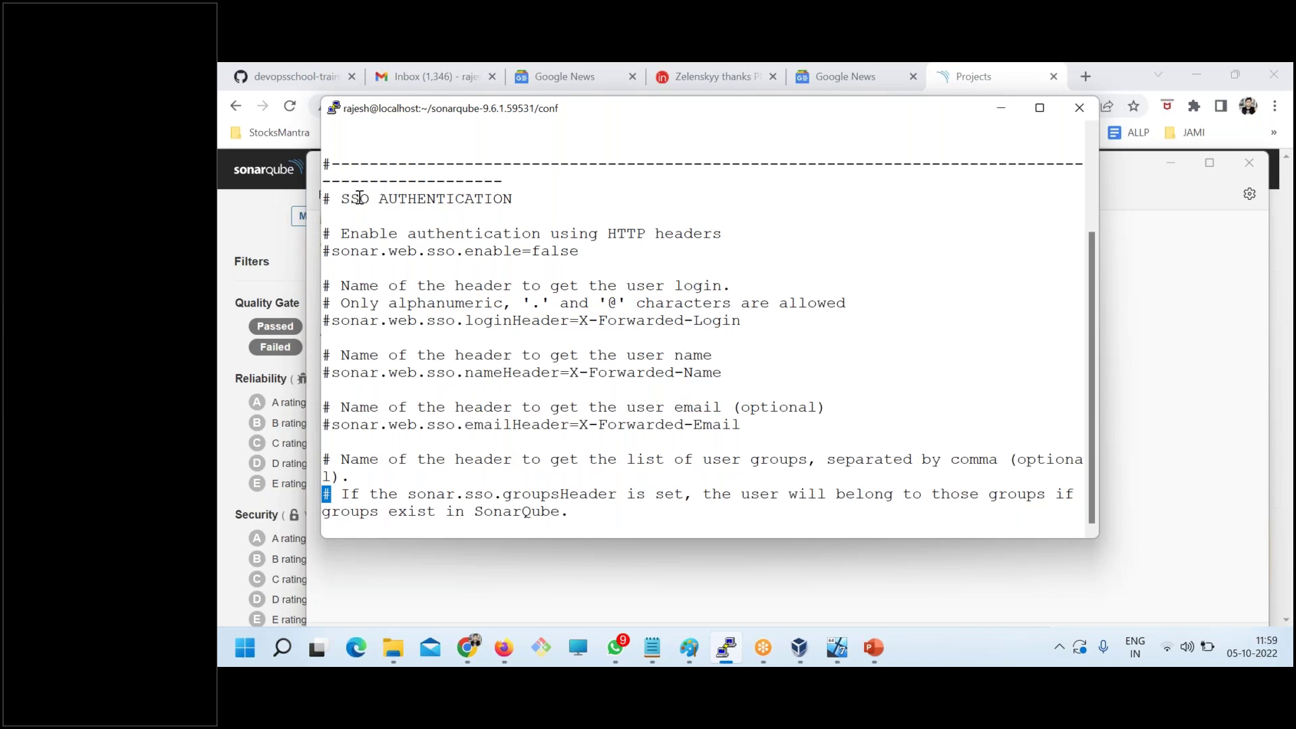
- Copy the SSO AUTHENTICATION heading into the notes as a new '-' line below LDAP
drag(343, 201, 506, 202)
key(alt+Tab)
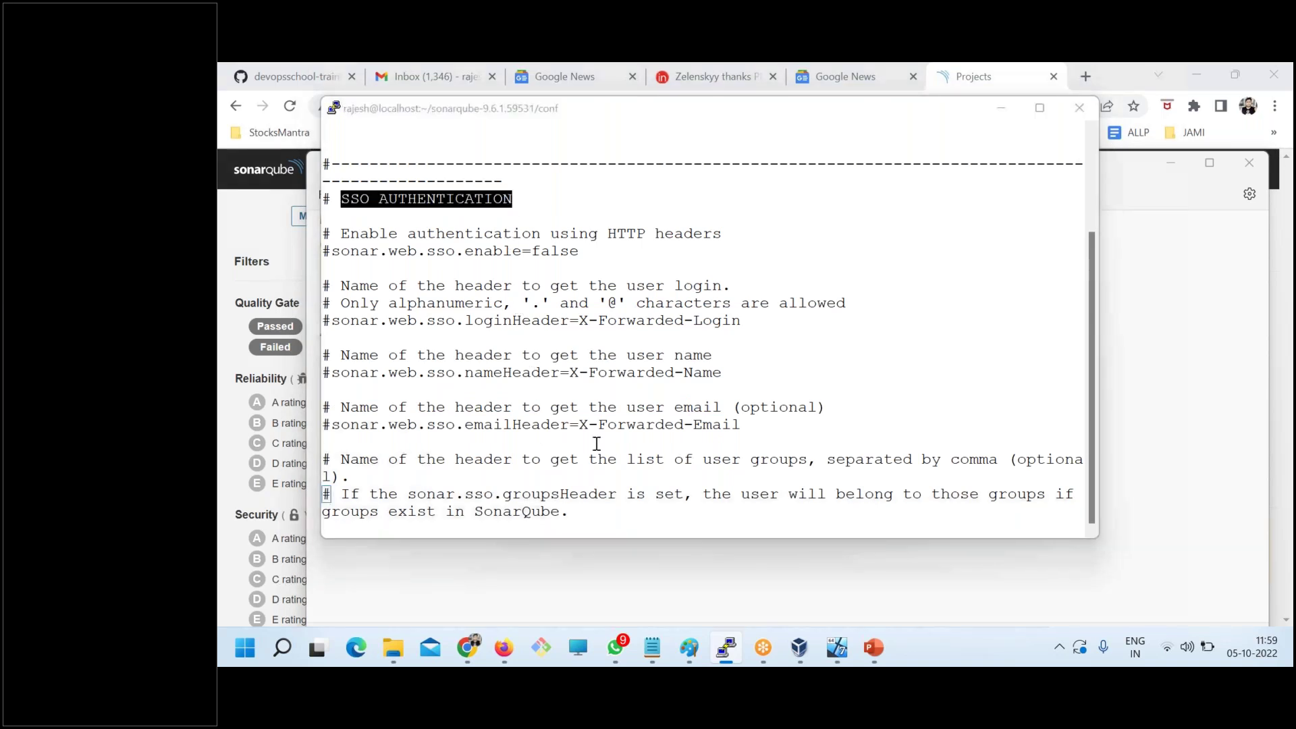
click(416, 454)
key(Return)
text(-)
text(SSO AUTHENTICATION)
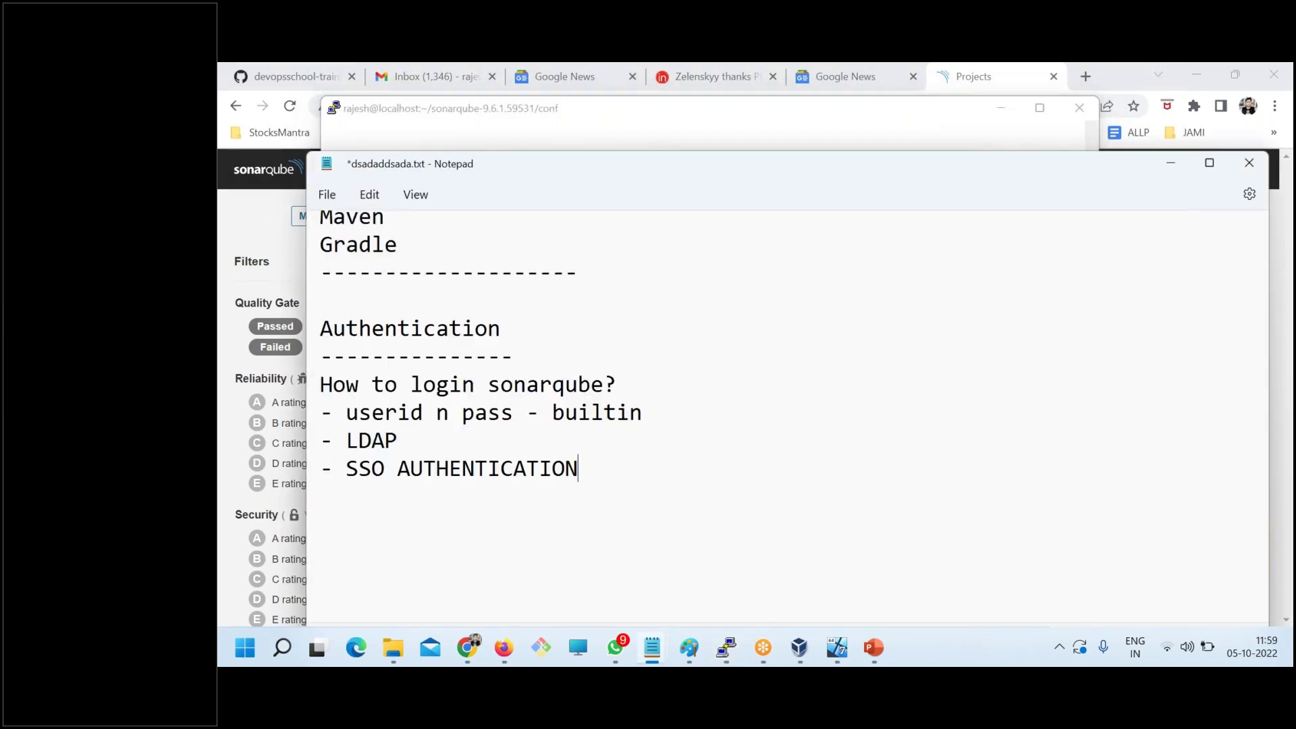
key(alt+Tab)
- Review LDAP CONFIGURATION, highlighting the realm, downcase, LDAP URL and bindDn settings
key(Down)
key(Down)
key(Down)
key(Down)
key(Down)
key(Down)
key(Down)
key(Down)
key(Down)
key(Down)
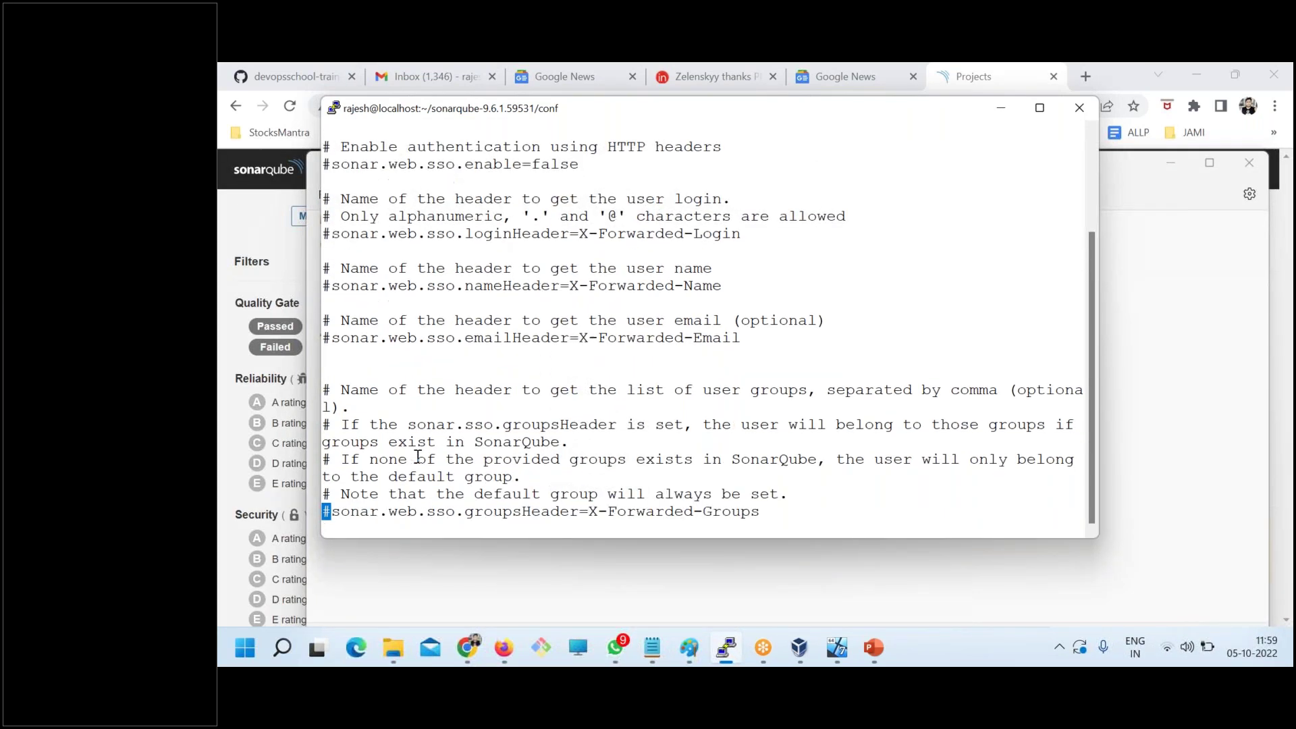
key(Down)
key(Down)
key(Down)
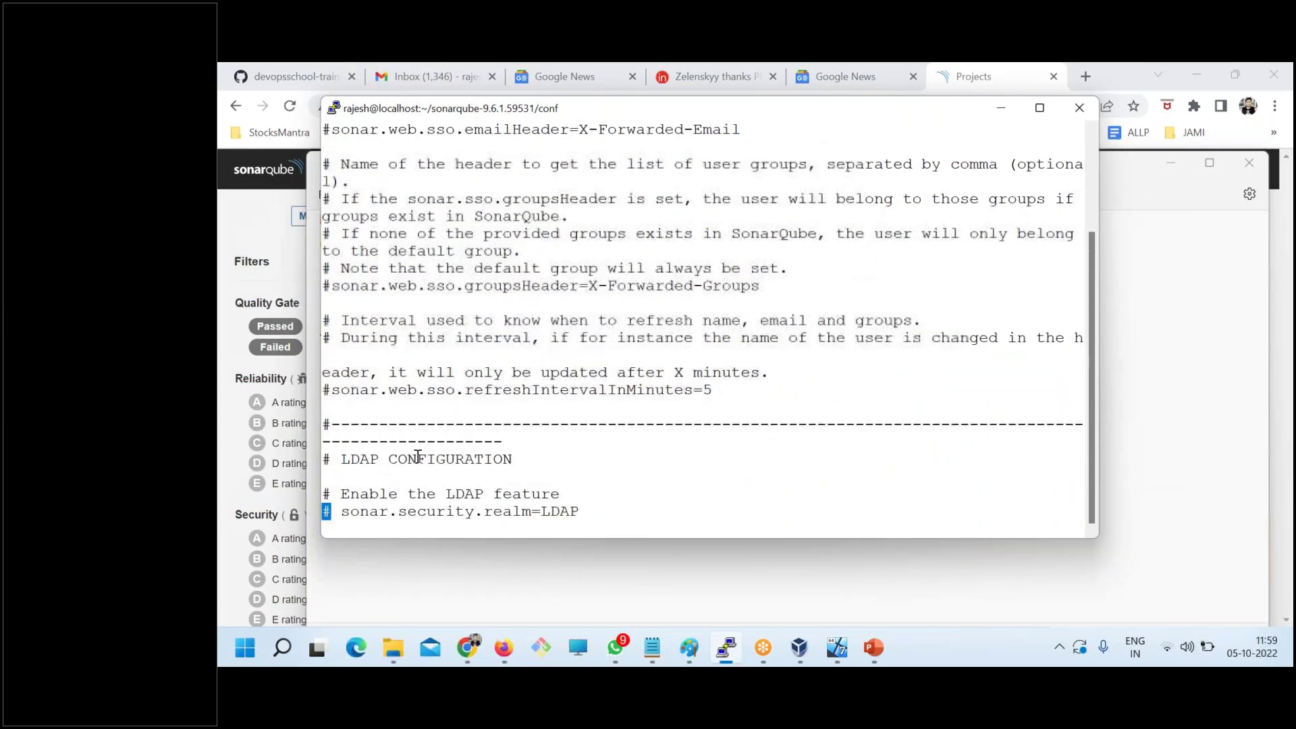
drag(341, 442, 506, 449)
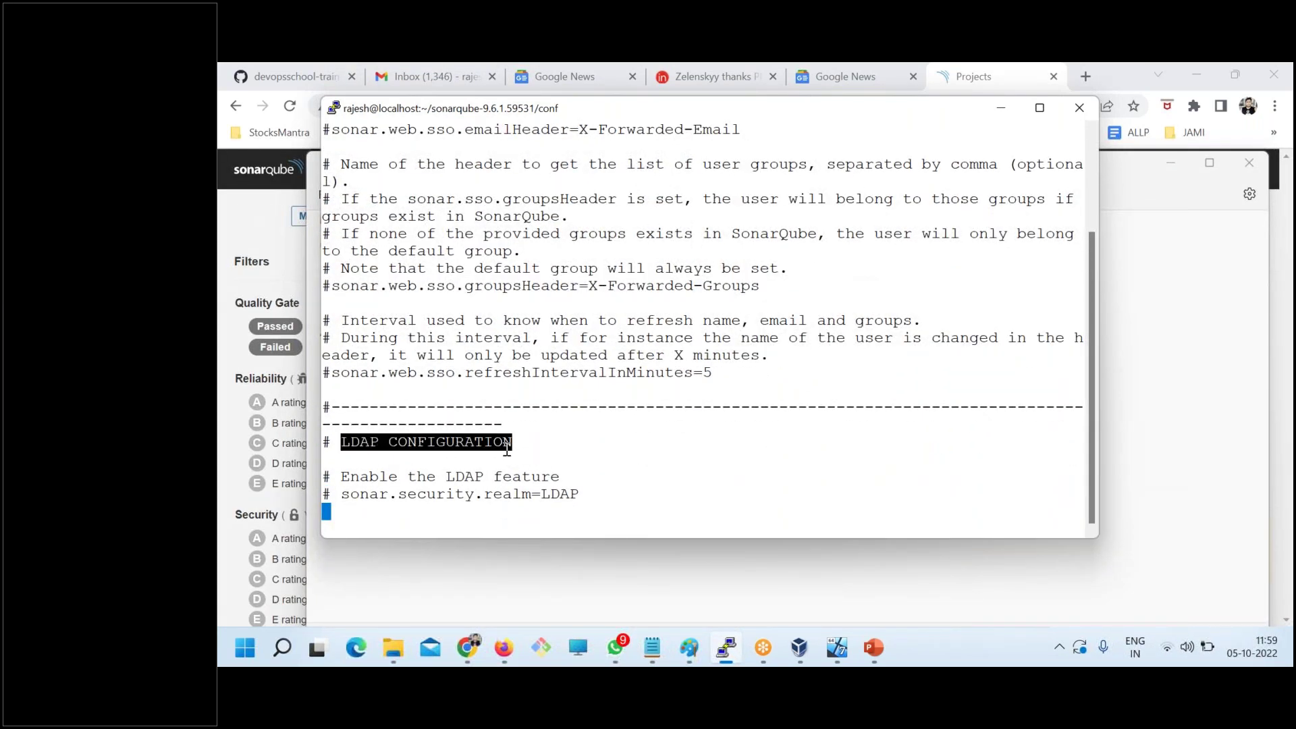
key(Down)
key(Down)
key(Down)
key(Down)
key(Down)
key(Down)
key(Down)
key(Down)
key(Down)
key(Down)
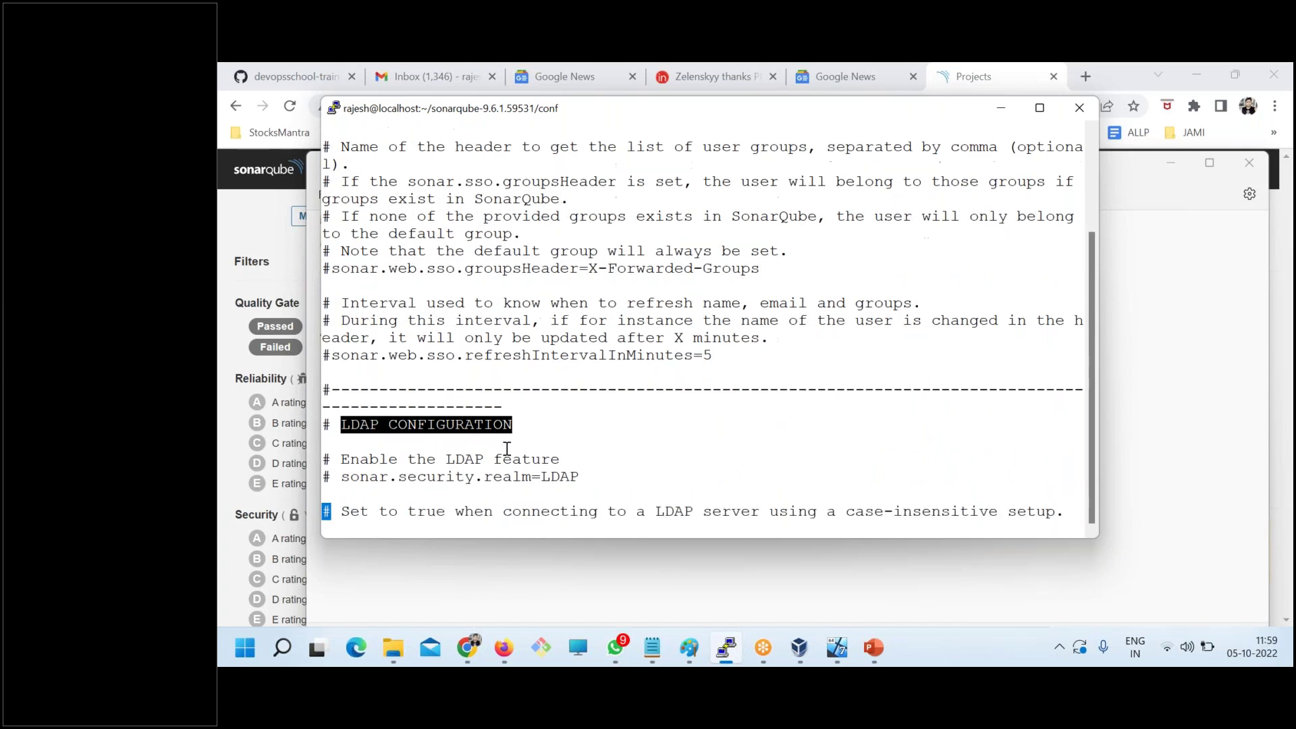
key(Down)
key(Down)
key(Down)
key(Down)
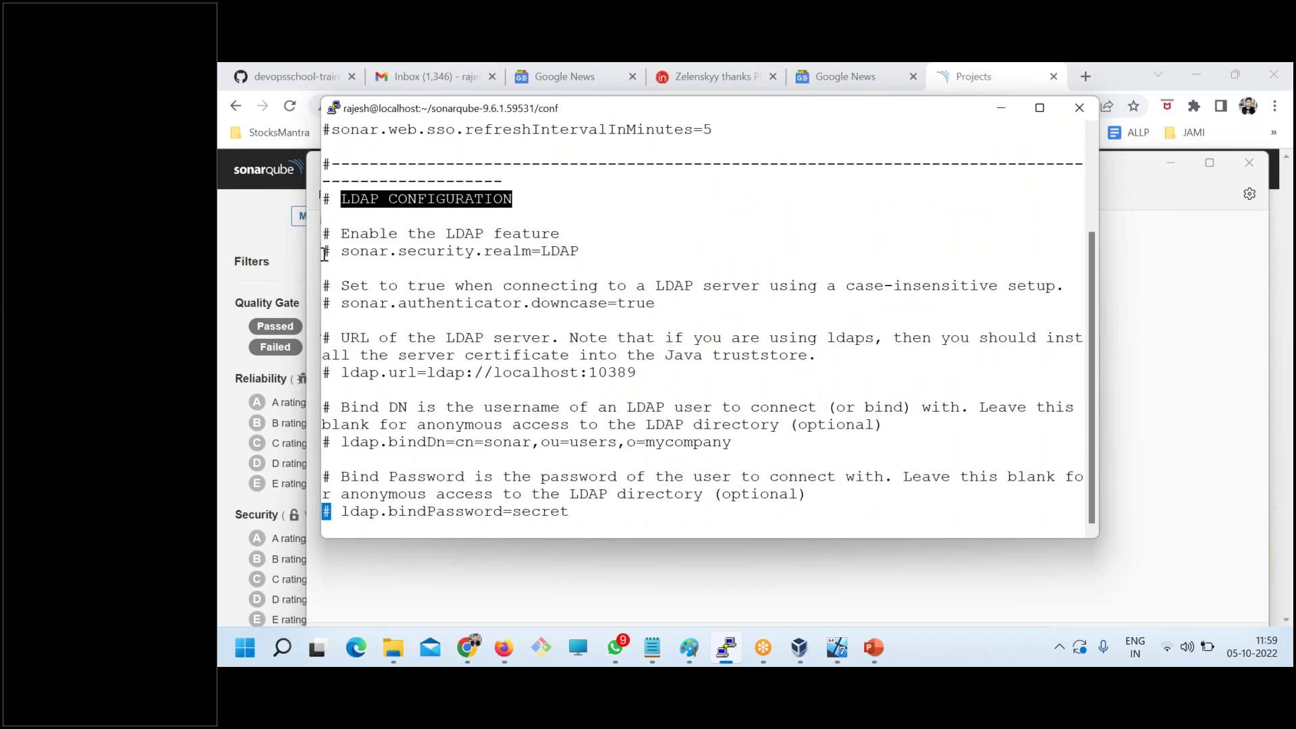
drag(340, 252, 579, 251)
drag(350, 303, 645, 303)
drag(342, 372, 638, 375)
drag(342, 442, 731, 442)
- Page through the USER MAPPING and GROUP MAPPING settings down to COMPUTE ENGINE
key(Down)
key(Down)
key(Down)
key(Down)
key(Down)
key(Down)
key(Down)
key(Down)
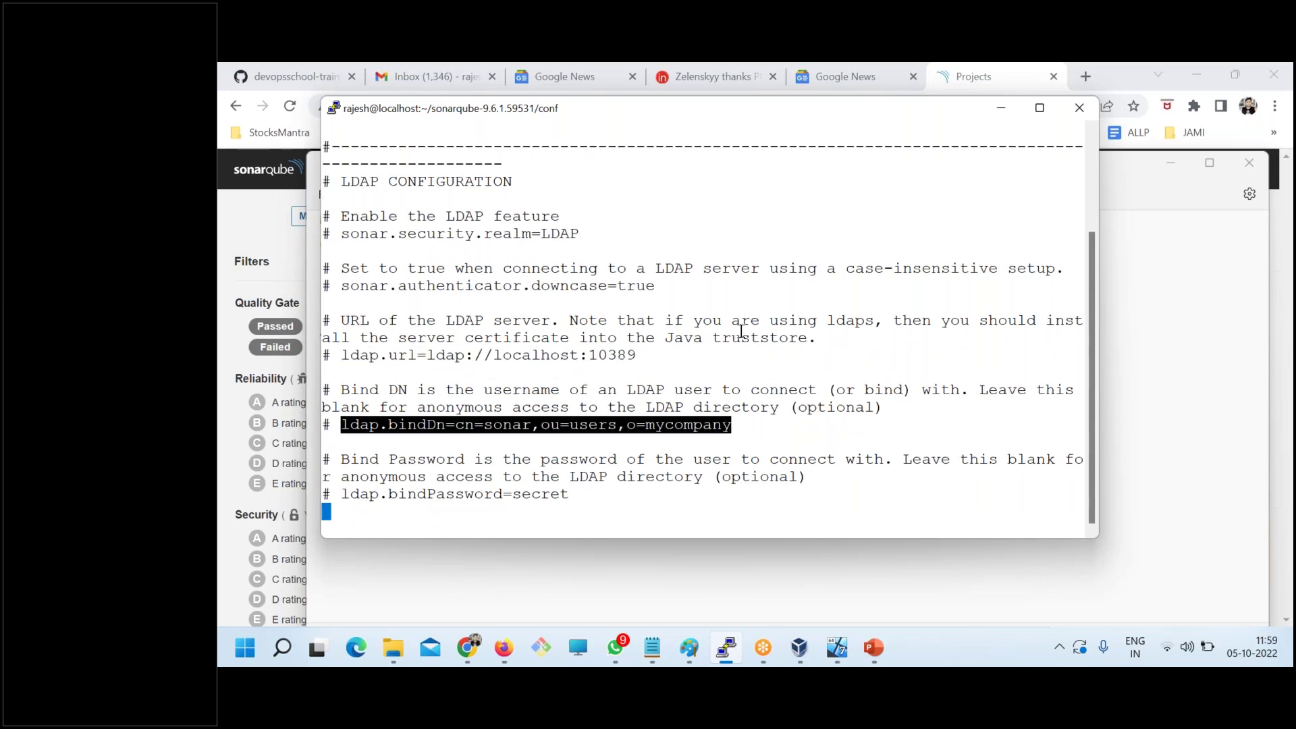
key(Down)
key(Down)
key(Down)
key(Down)
key(Down)
key(Down)
key(Down)
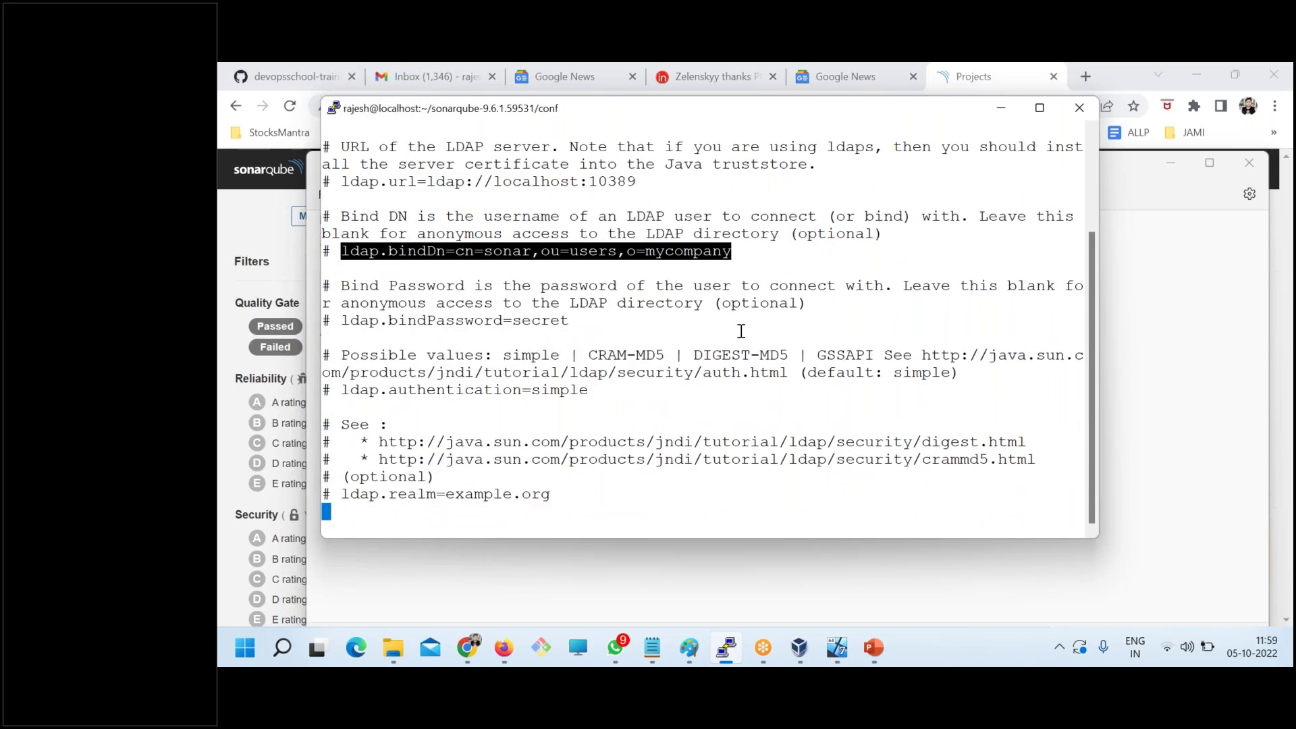
key(Down)
key(Down)
key(Down)
key(Down)
key(Down)
key(Down)
key(Down)
key(Down)
key(Down)
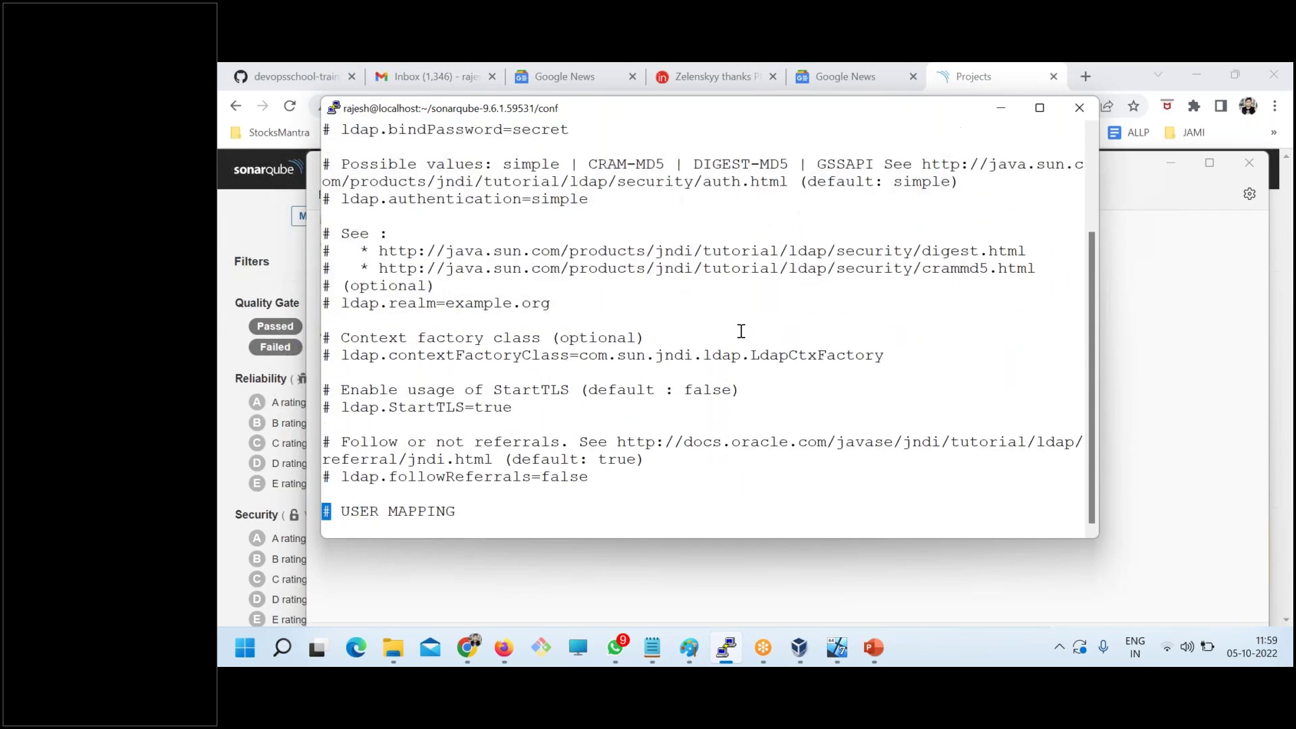
key(Down)
key(Down)
key(Down)
key(Down)
key(Down)
key(Down)
key(Down)
key(Down)
key(Down)
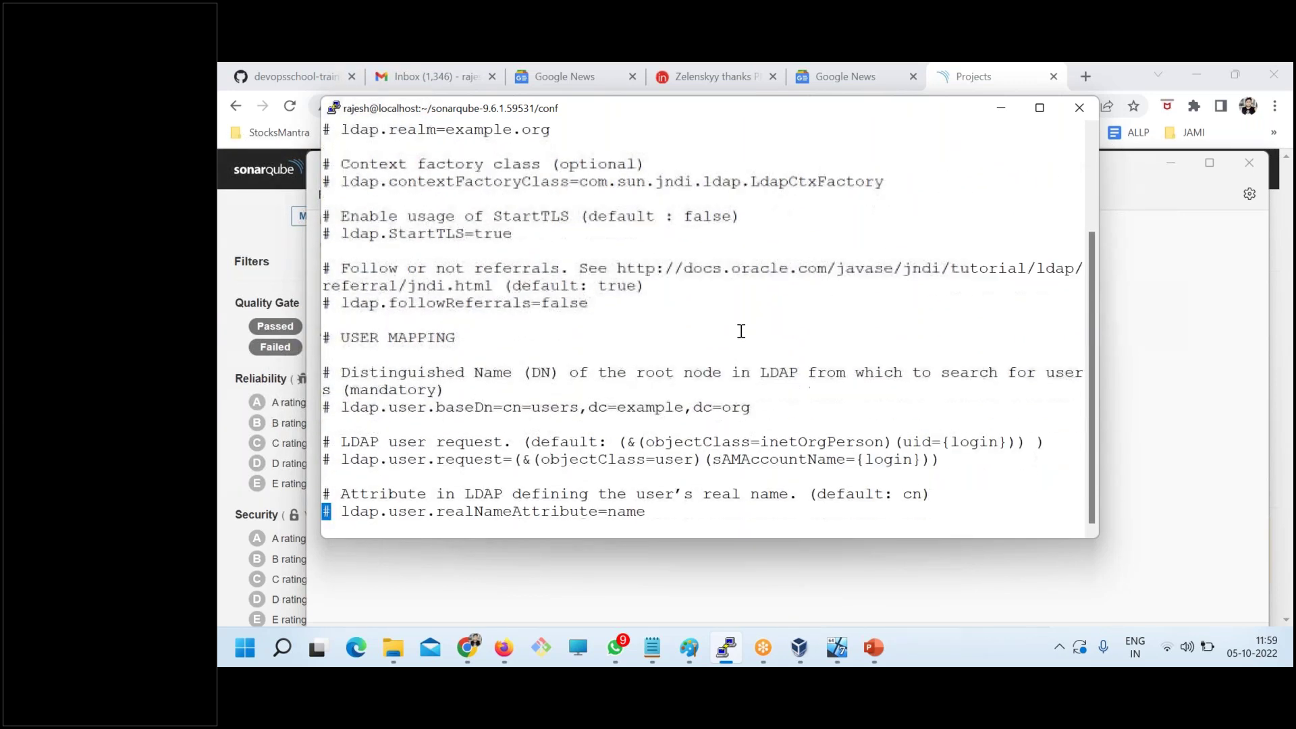
key(Down)
key(Down)
key(Down)
key(Down)
key(Down)
key(Down)
key(Down)
key(Down)
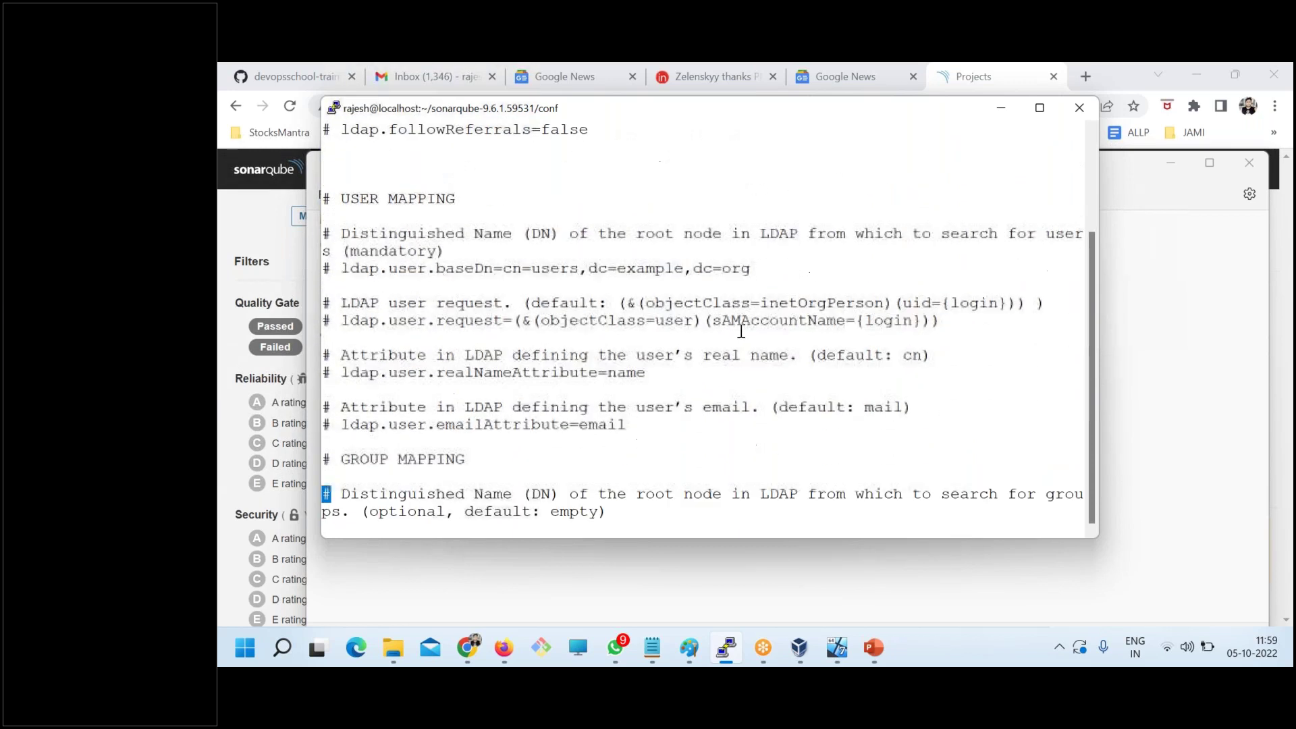
key(Down)
key(Down)
key(Down)
key(Down)
key(Down)
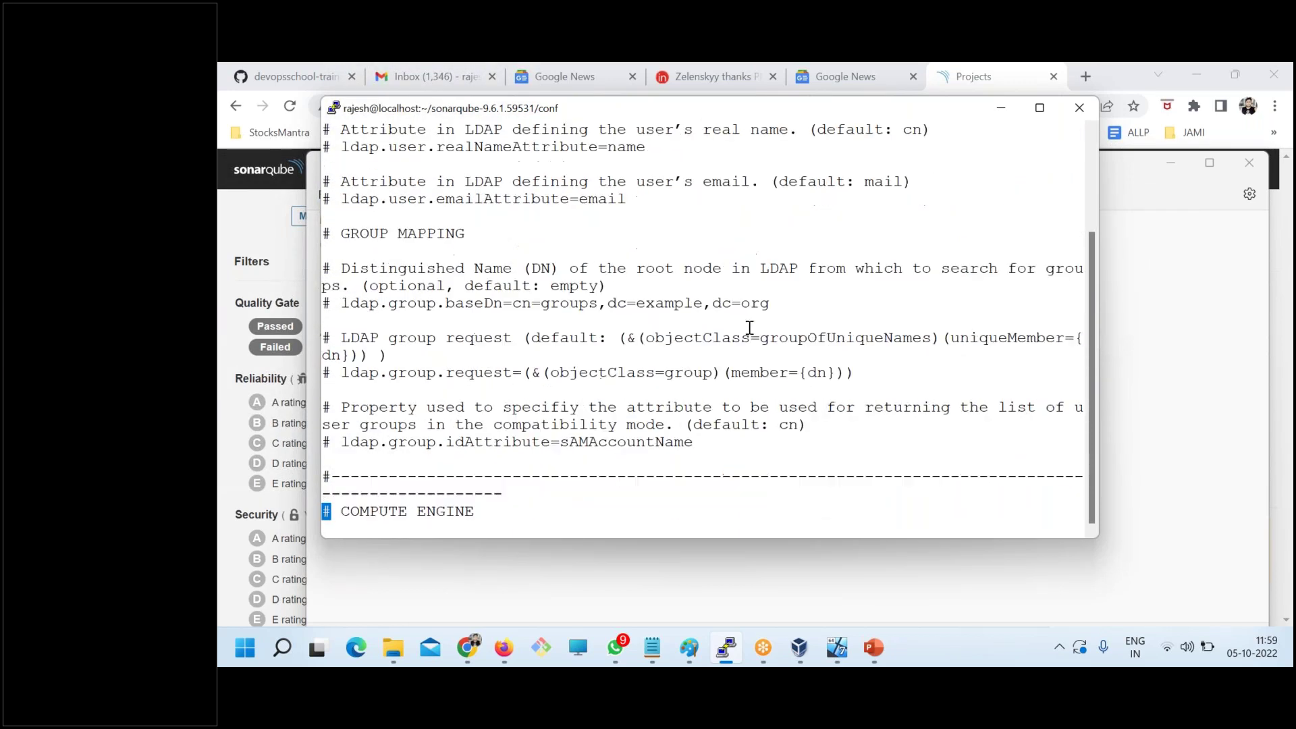
- Set the PuTTY terminal font to 12-point Courier New and apply it
right_click(584, 109)
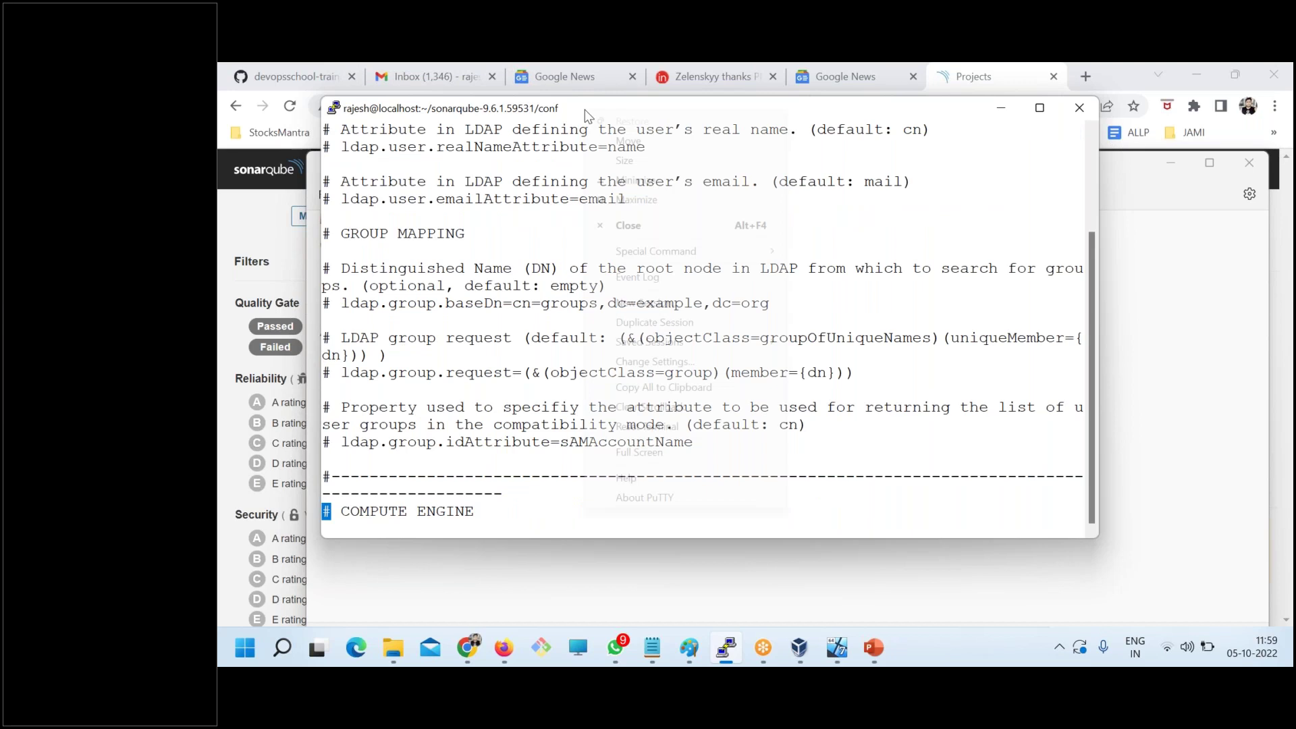
click(650, 365)
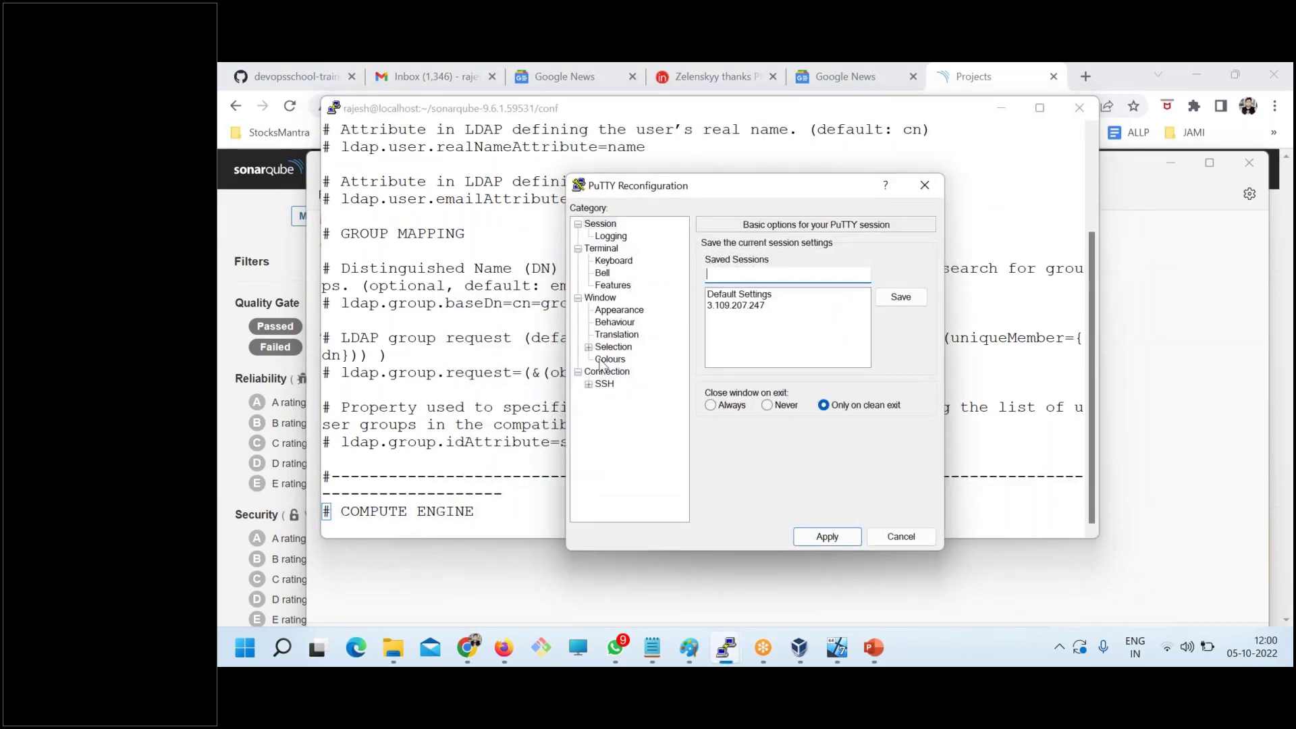
click(608, 312)
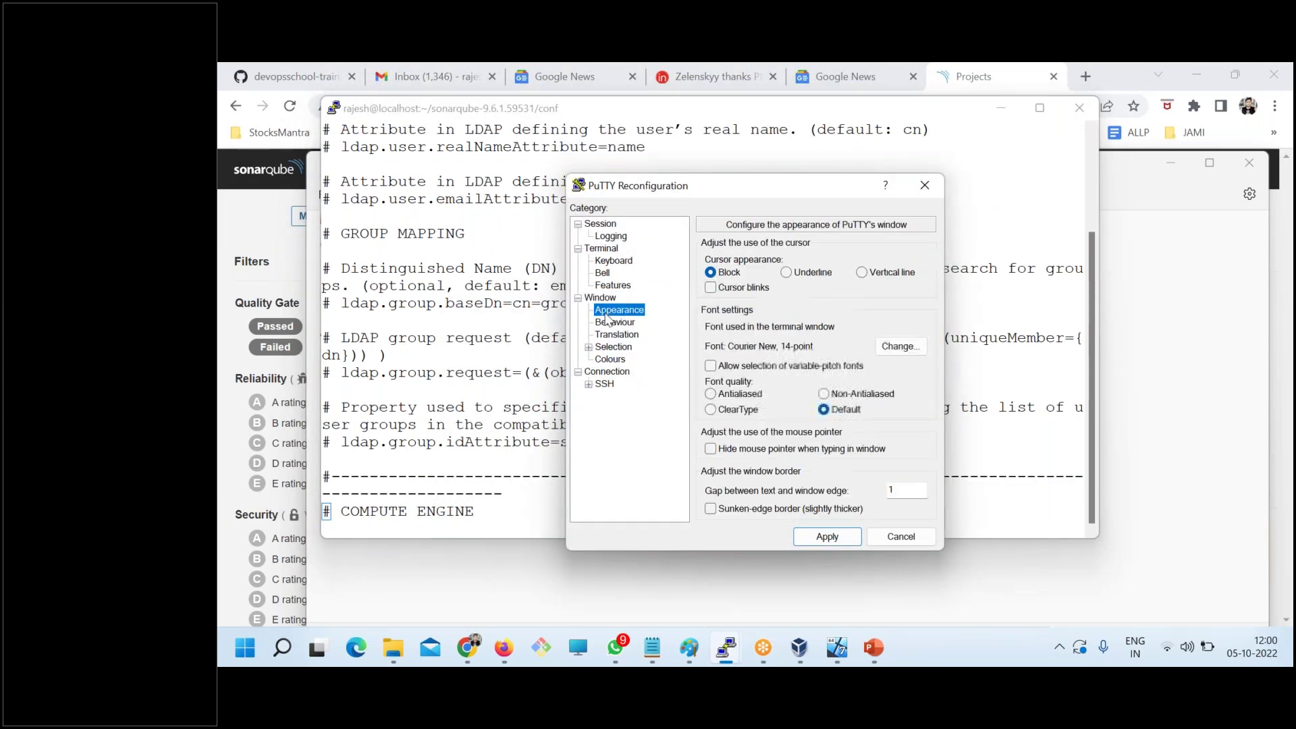
click(911, 351)
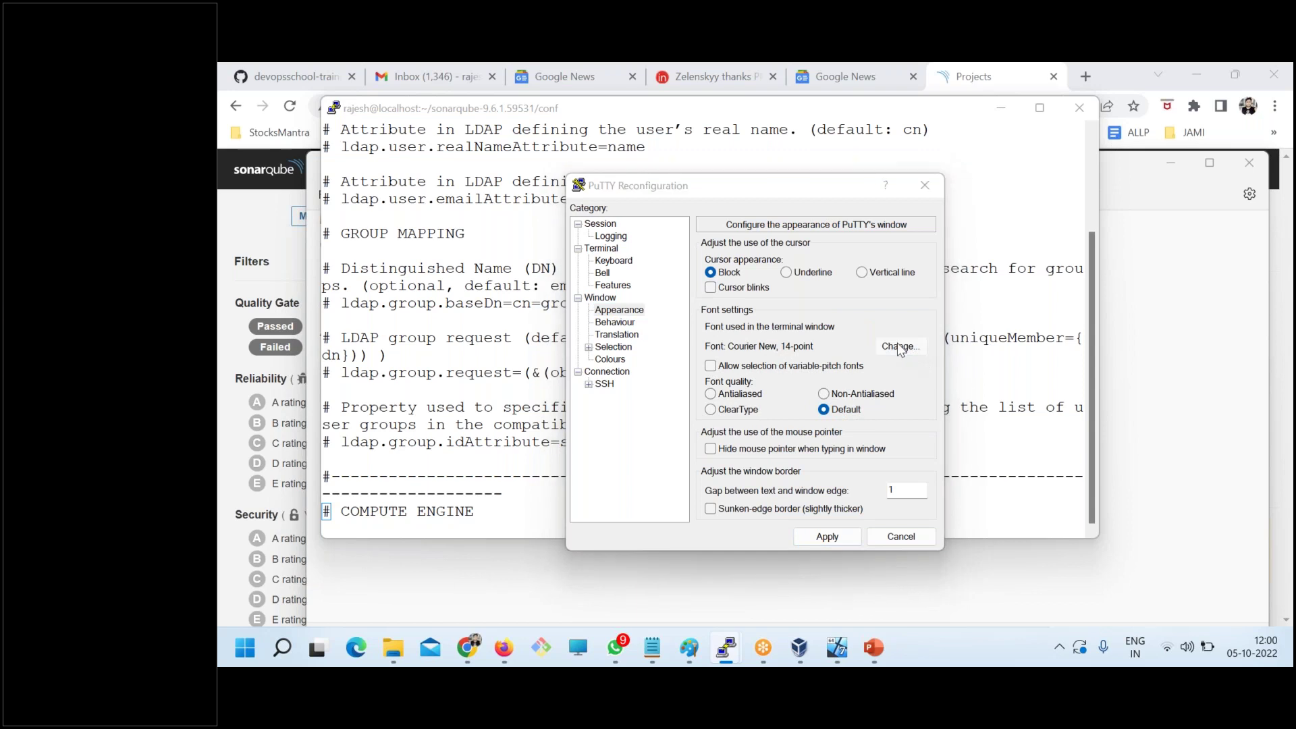
click(896, 264)
click(820, 598)
click(826, 536)
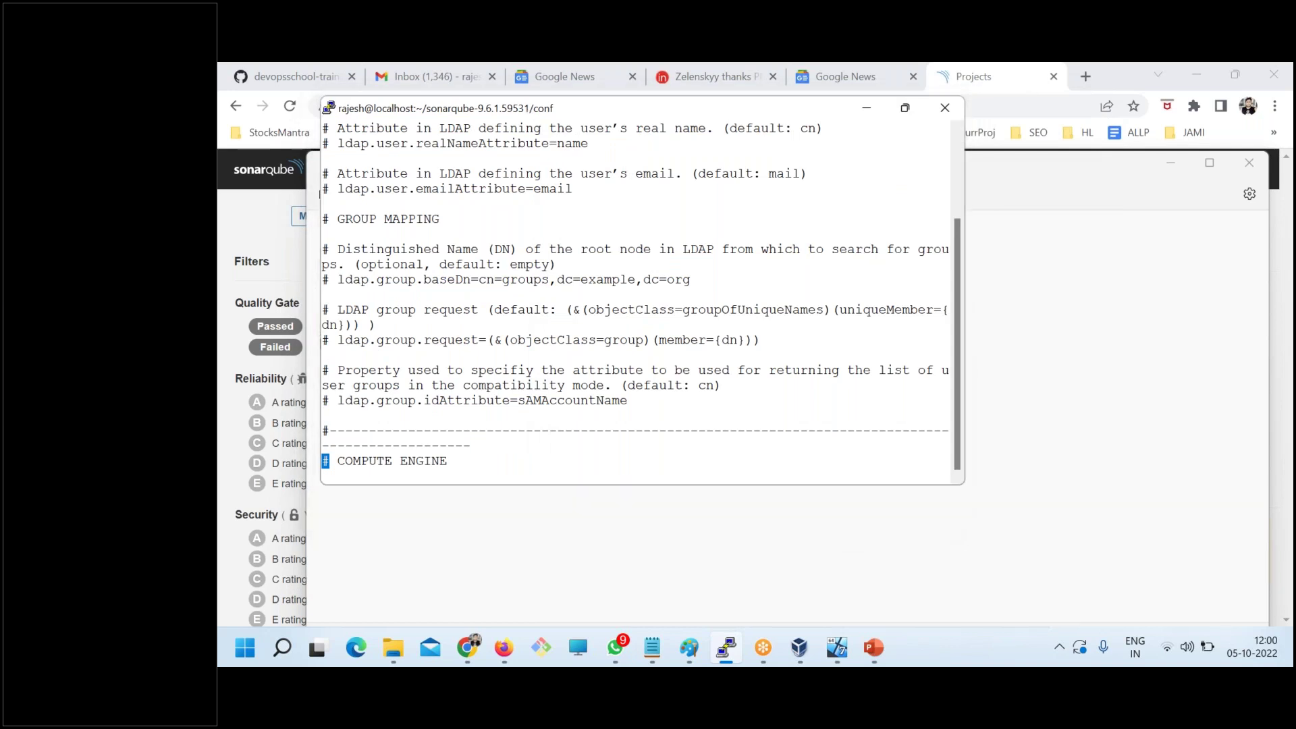
- Maximize the PuTTY window and move back up toward the LDAP settings
double_click(533, 112)
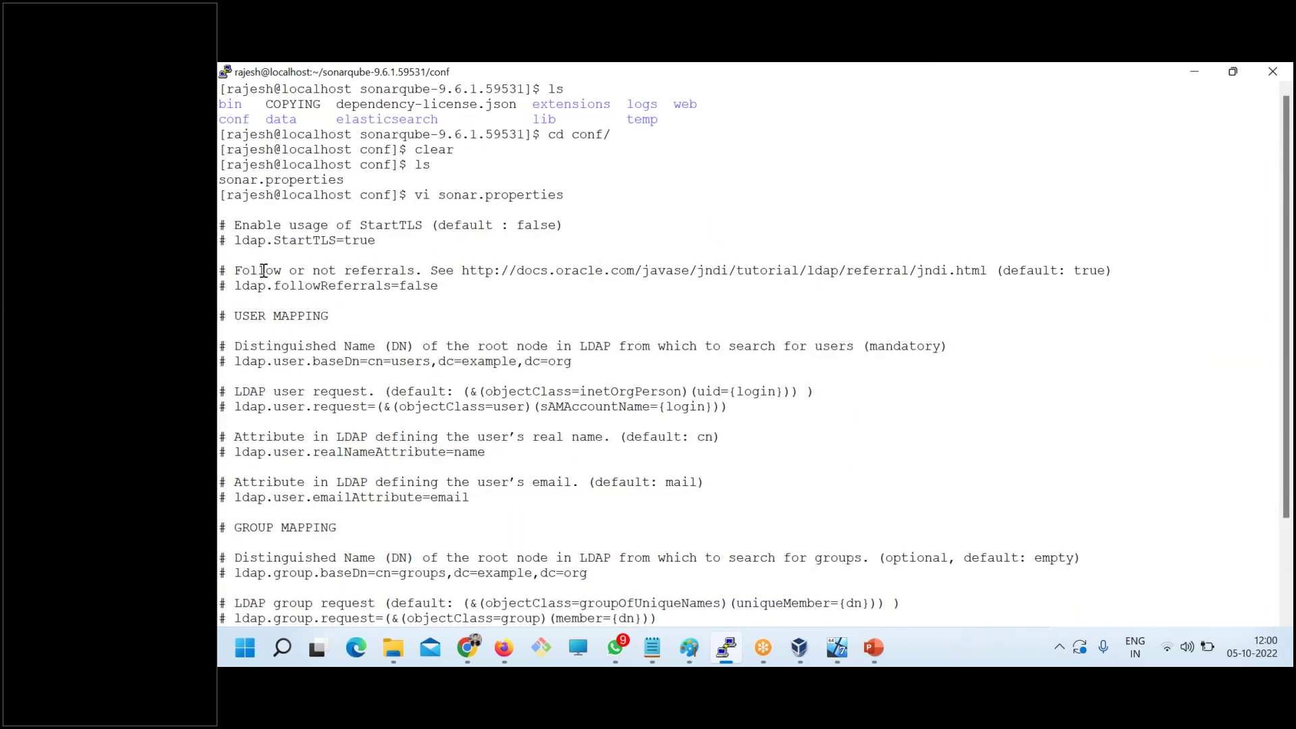
scroll(423, 308, down, 3)
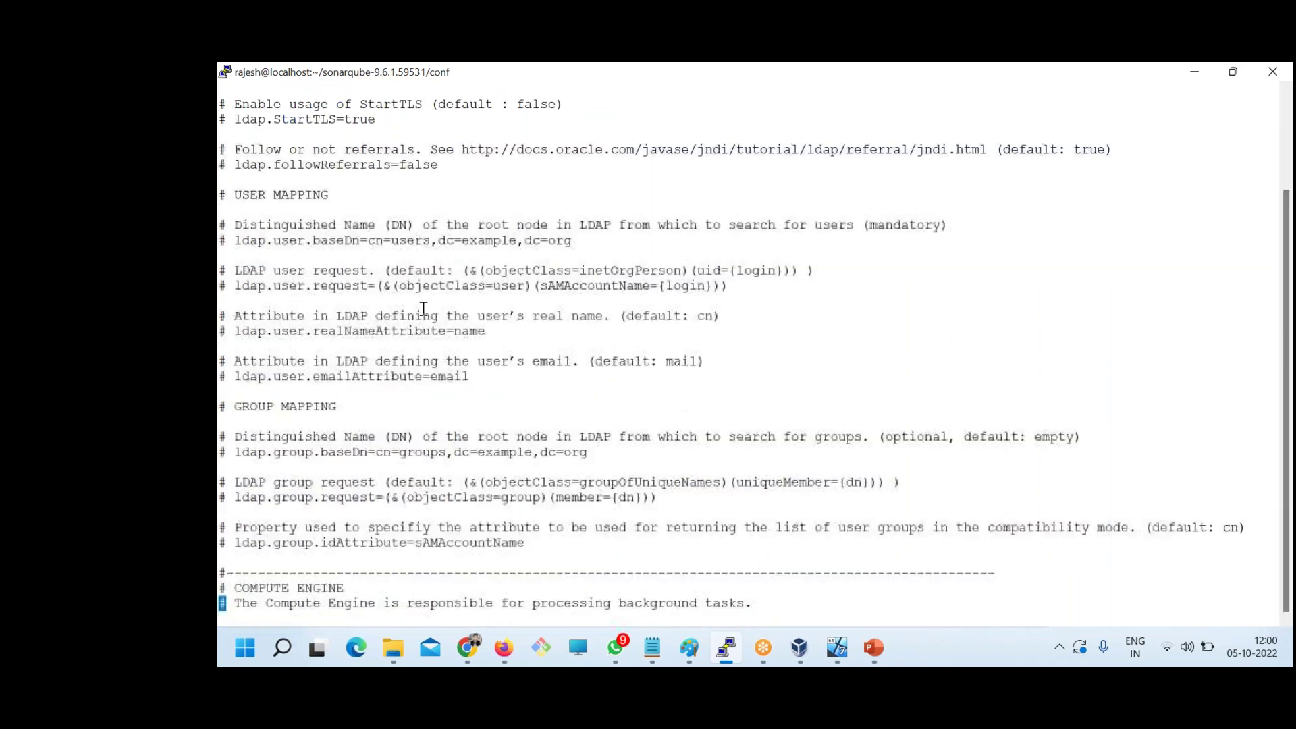
key(Up)
key(Up)
key(Up)
key(Up)
key(Up)
key(Up)
key(Up)
key(Up)
key(Up)
key(Up)
key(Up)
key(Up)
key(Up)
key(Up)
key(Up)
key(Up)
key(Up)
key(Up)
key(Up)
key(Up)
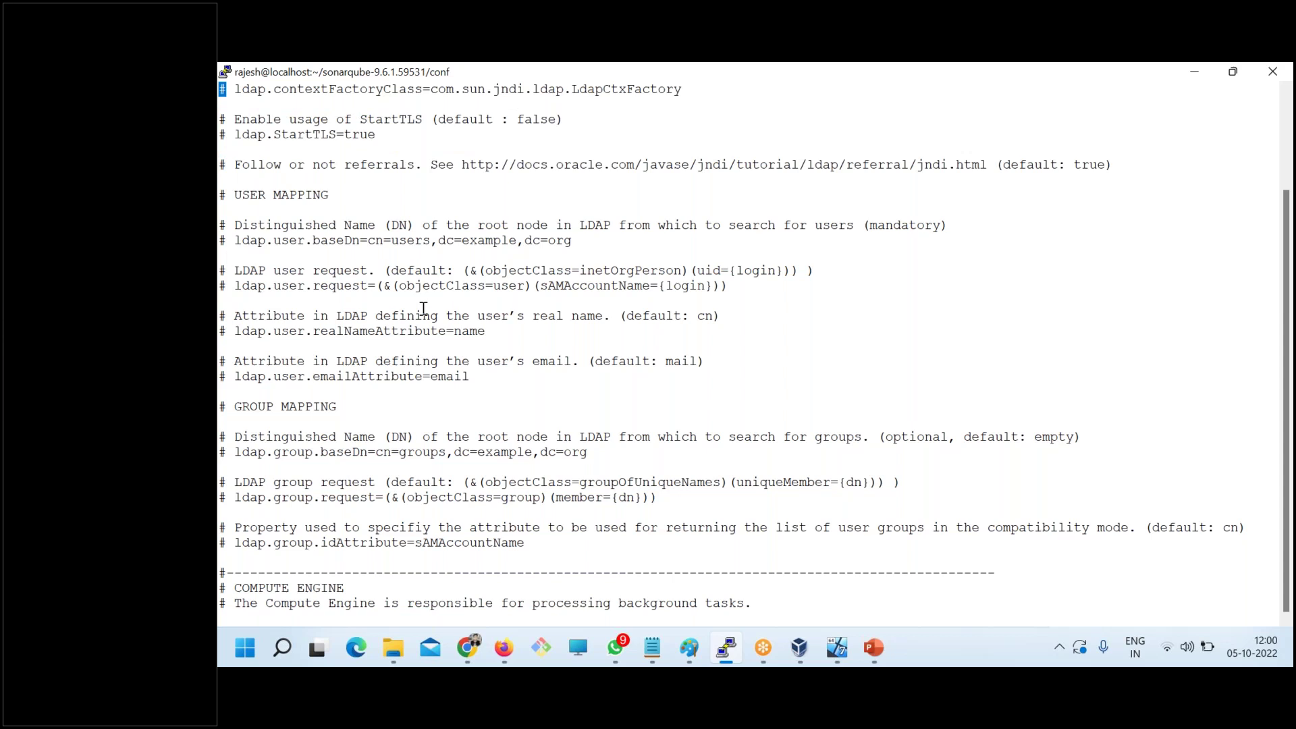
- Move up to the start of the LDAP settings, then highlight SSO AUTHENTICATION in the notes and save
key(Up)
key(Up)
key(Up)
key(Up)
key(Up)
key(Up)
key(Up)
key(Up)
key(Up)
key(Up)
key(Up)
key(Up)
key(Up)
key(Up)
key(Up)
key(Up)
key(Up)
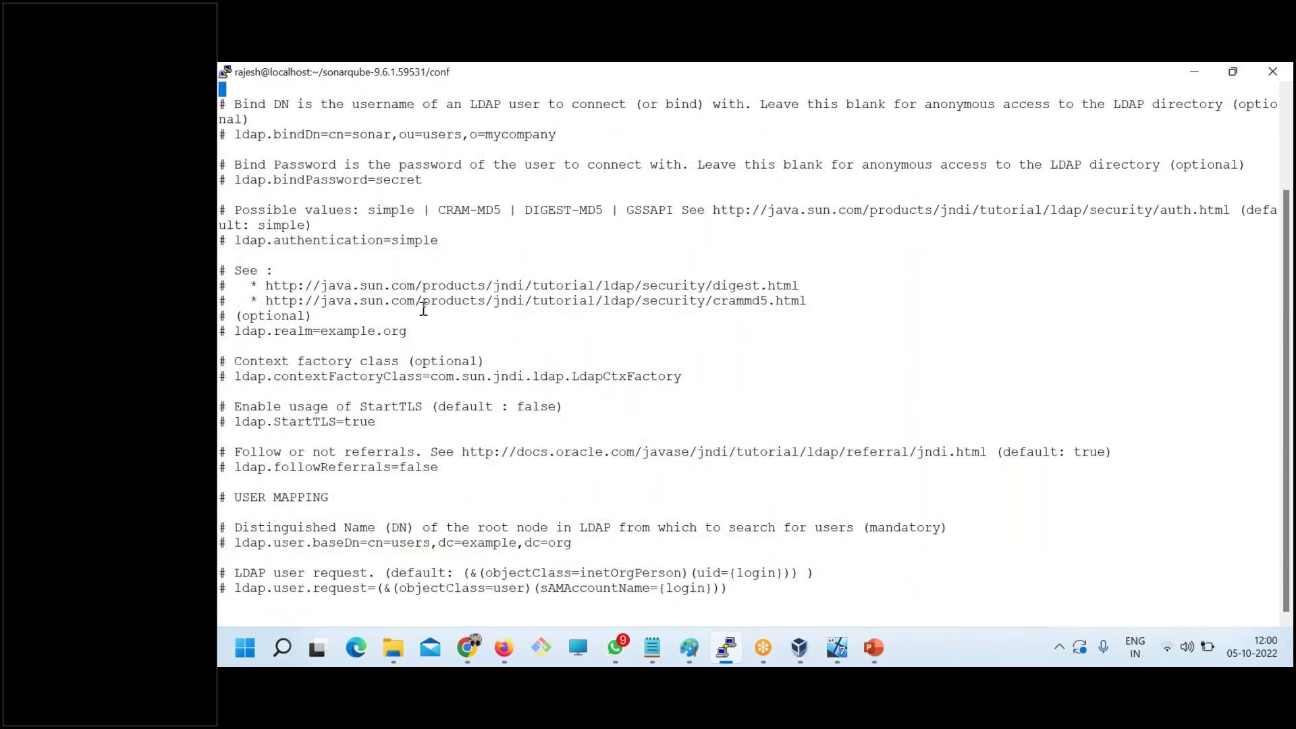
key(Up)
key(Up)
key(Up)
key(Up)
key(Up)
key(Up)
key(Up)
key(Up)
key(Up)
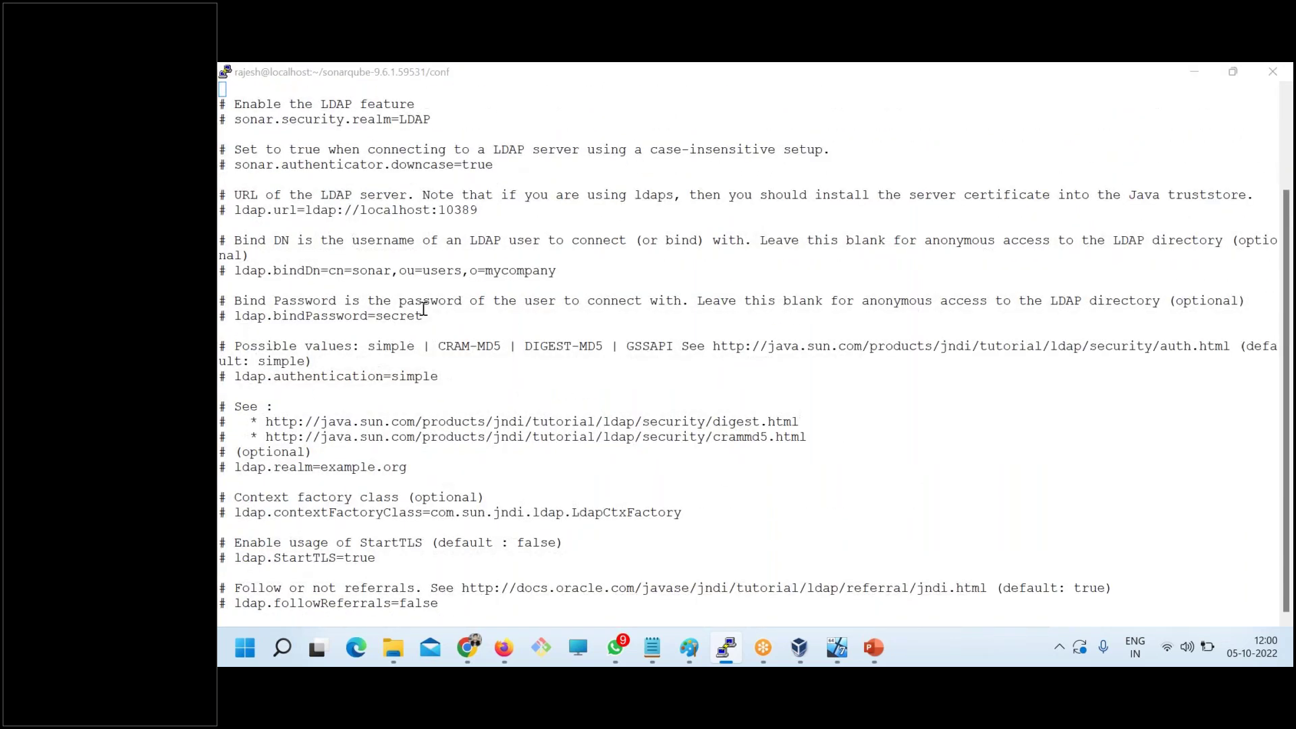
drag(581, 469, 345, 471)
key(ctrl+s)
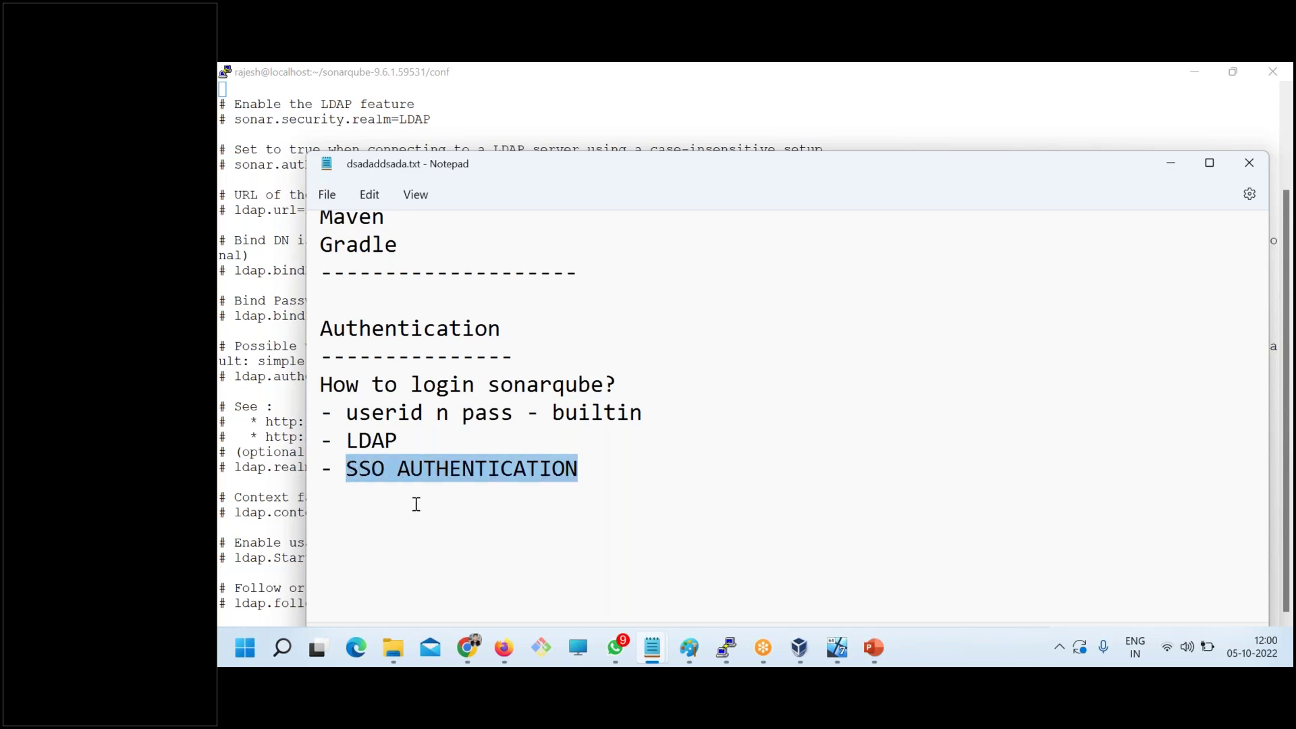
- In the terminal, go up to the SSO AUTHENTICATION section and highlight its enable and header settings
click(230, 278)
key(Up)
key(Up)
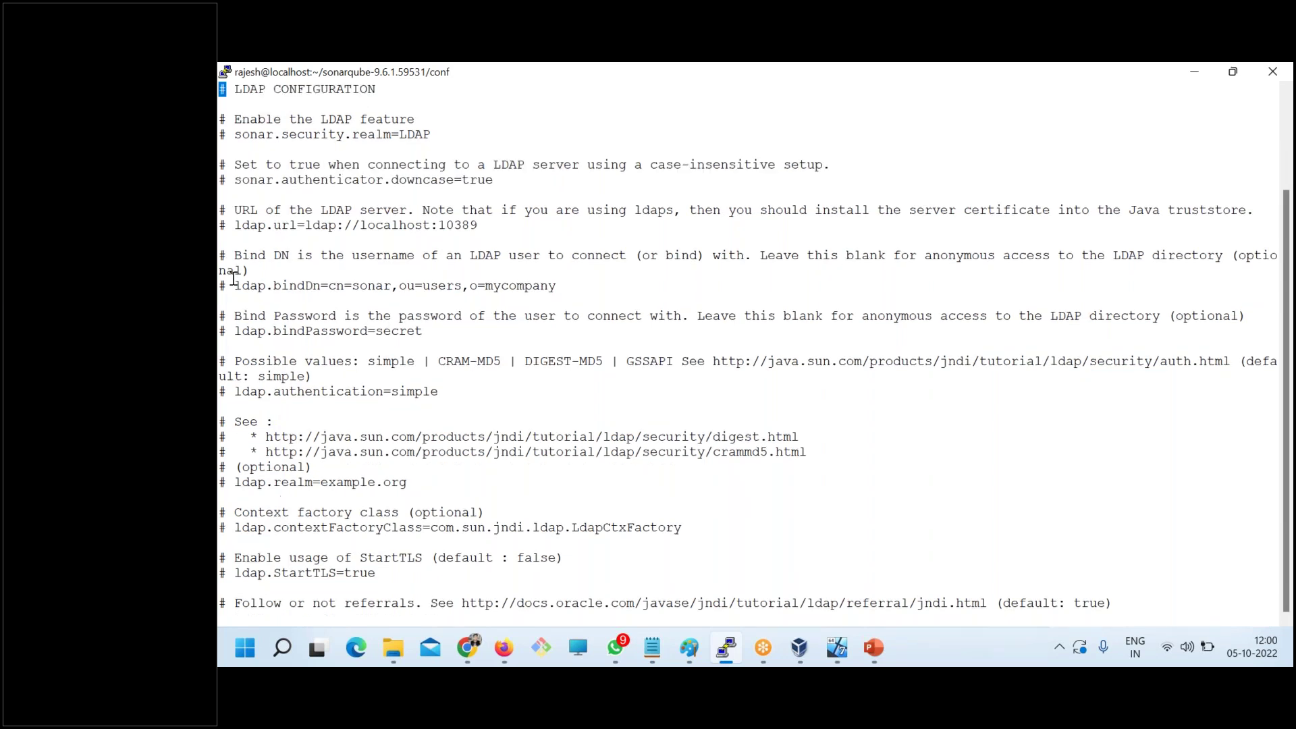
key(Up)
key(Up)
key(Up)
key(Up)
key(Up)
key(Up)
key(Up)
key(Up)
key(Up)
key(Up)
key(Up)
key(Up)
key(Up)
key(Up)
key(Up)
key(Up)
key(Up)
key(Up)
key(Up)
key(Up)
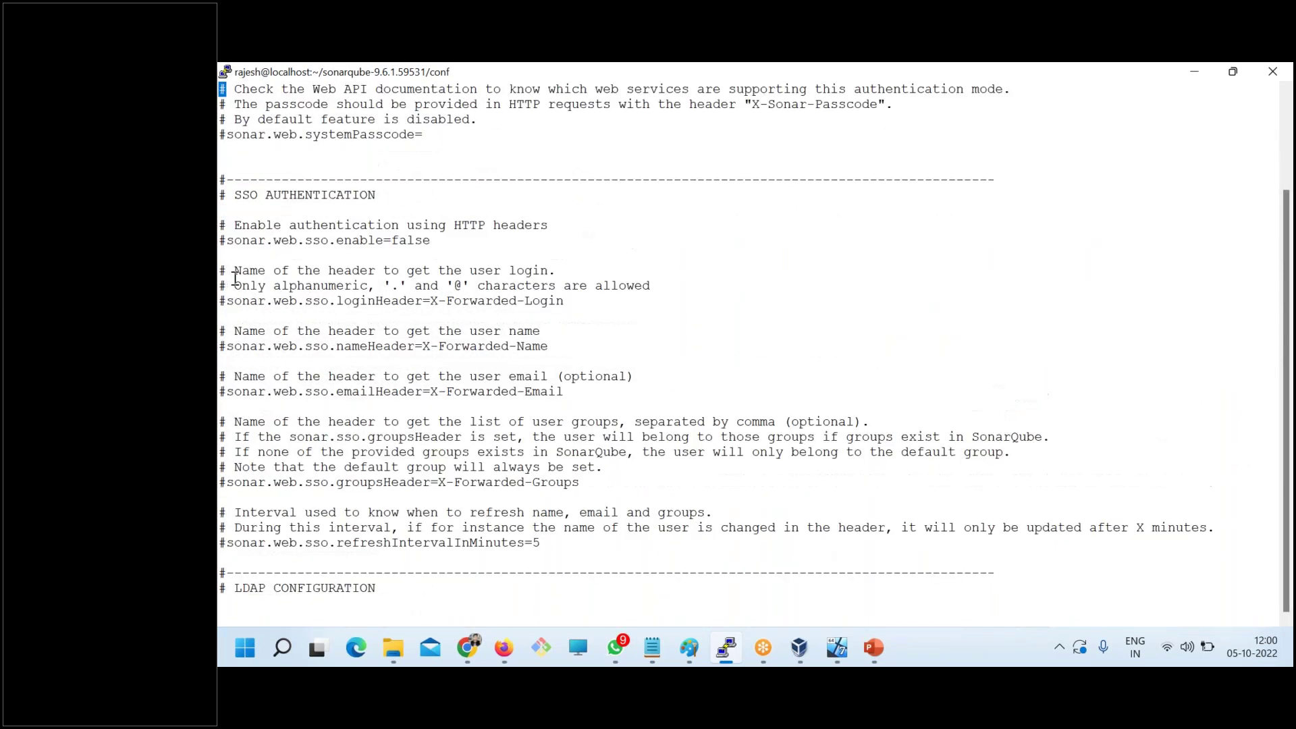
drag(227, 189, 551, 542)
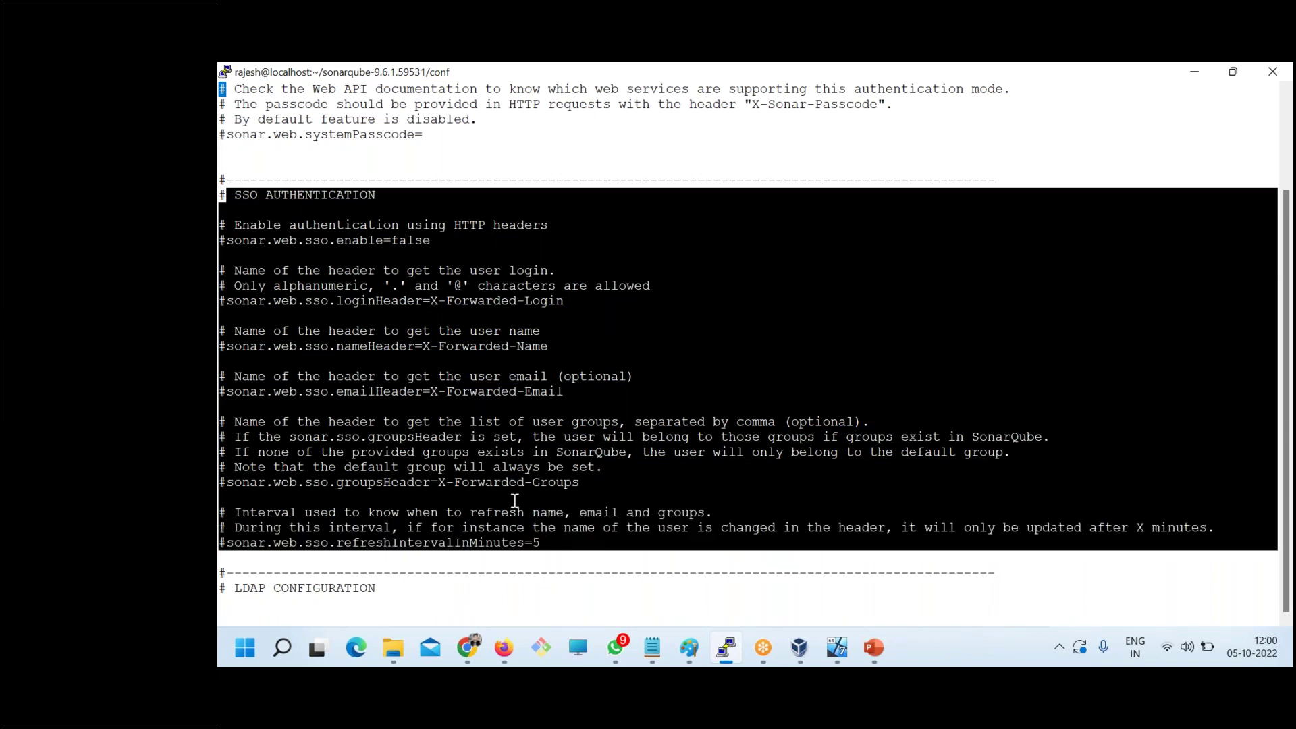
click(246, 240)
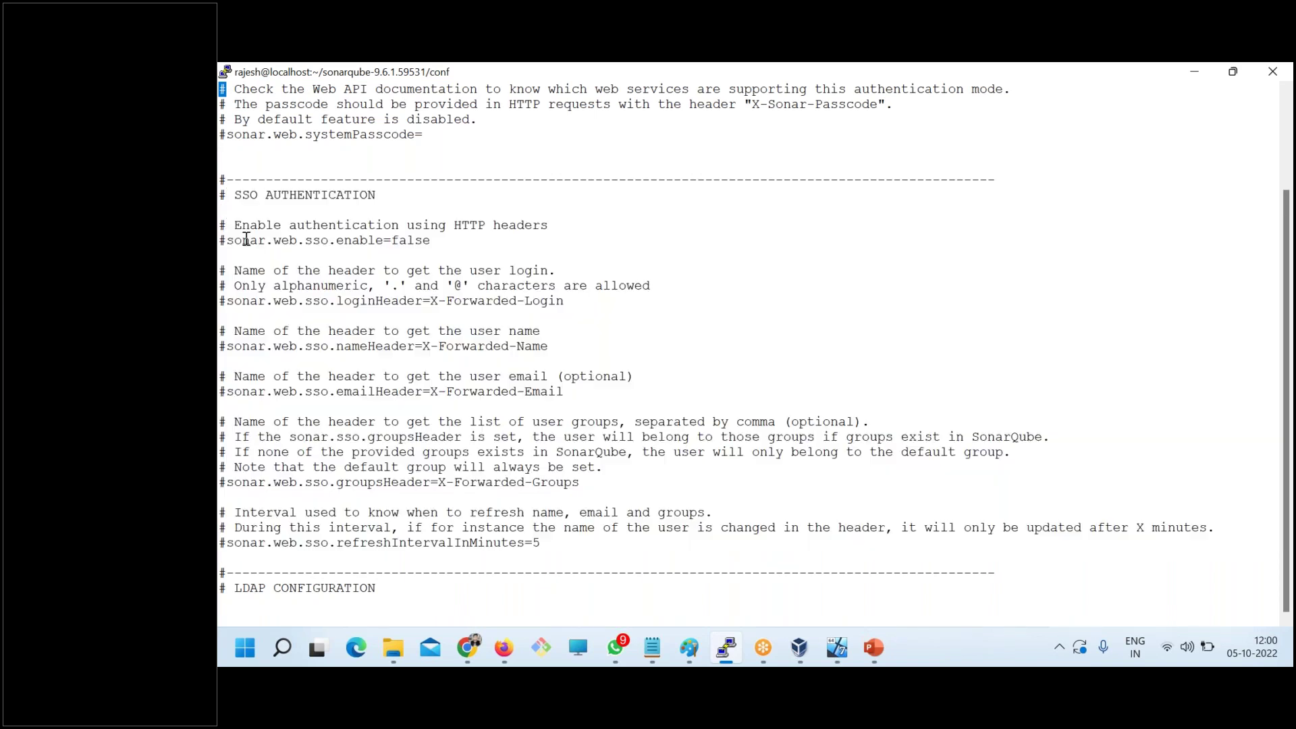
drag(222, 227, 312, 347)
drag(250, 573, 265, 588)
drag(472, 498, 252, 233)
- In the notes, copy the word 'Authorization' from the top and maximize the Notepad window
key(alt+Tab)
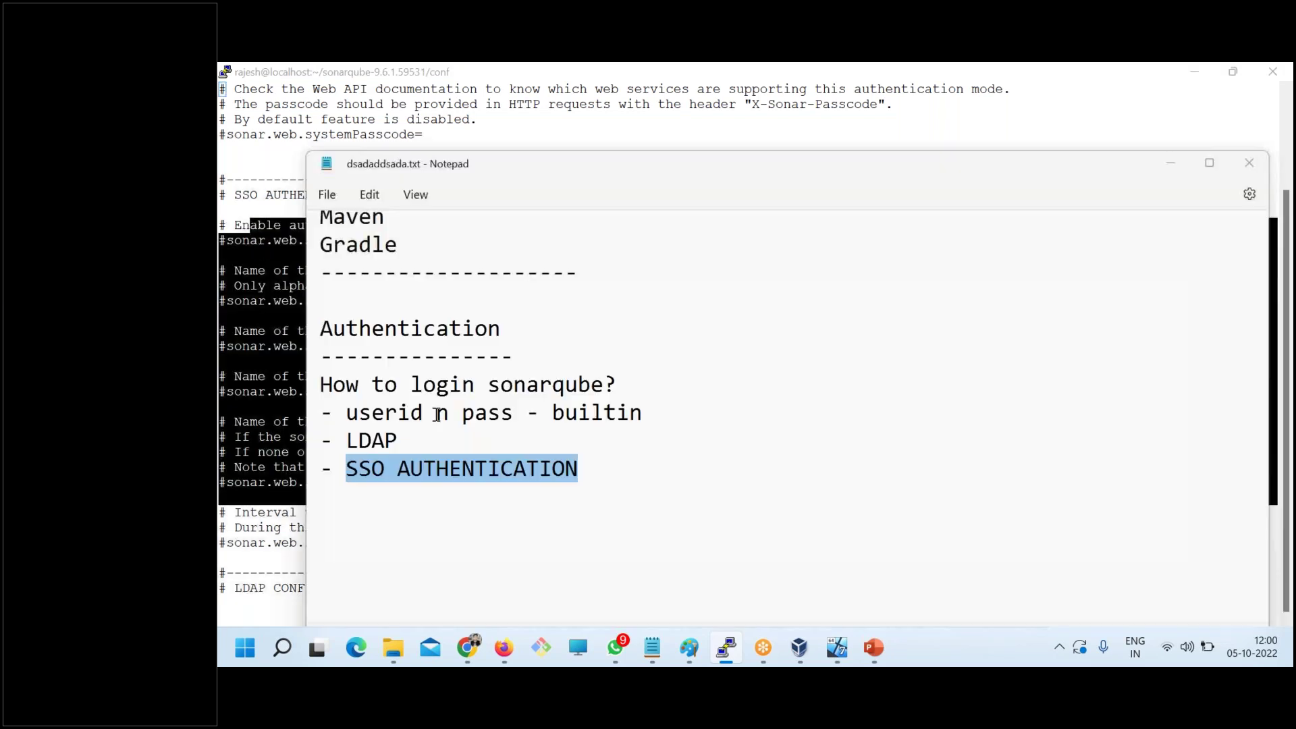
drag(620, 469, 291, 384)
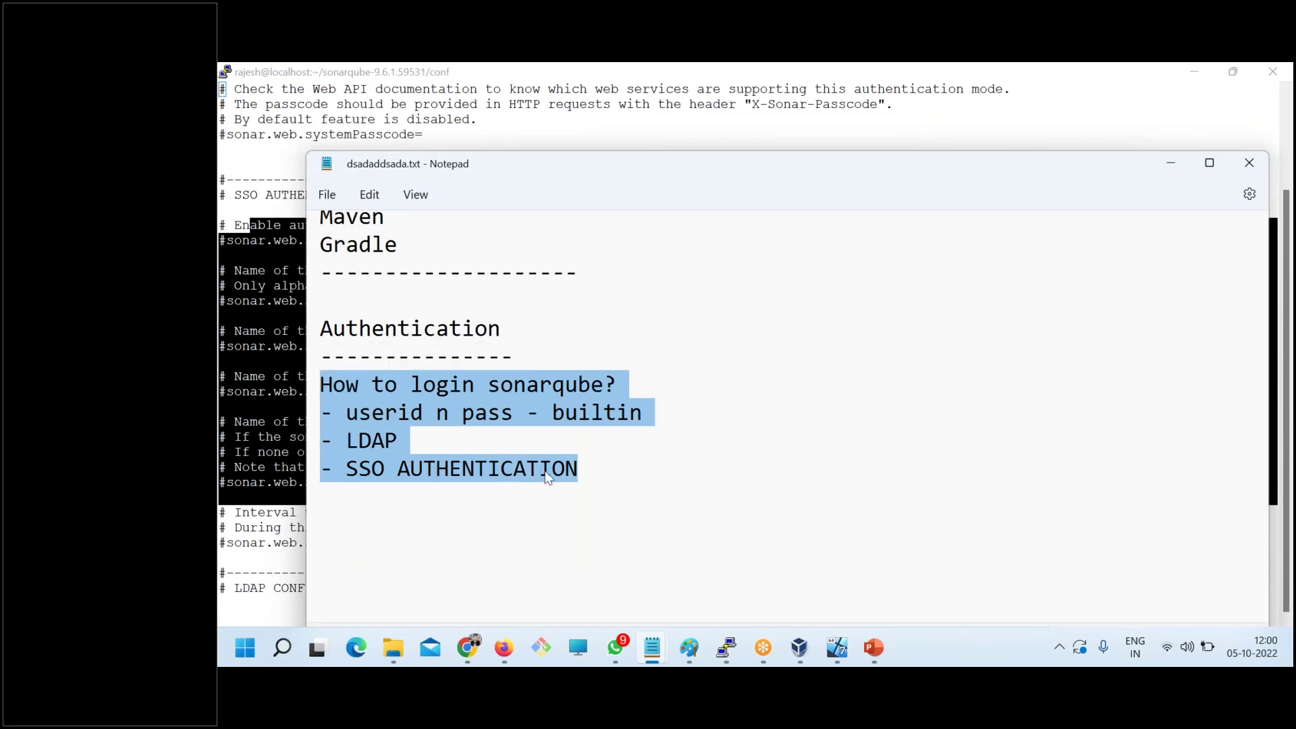
click(590, 471)
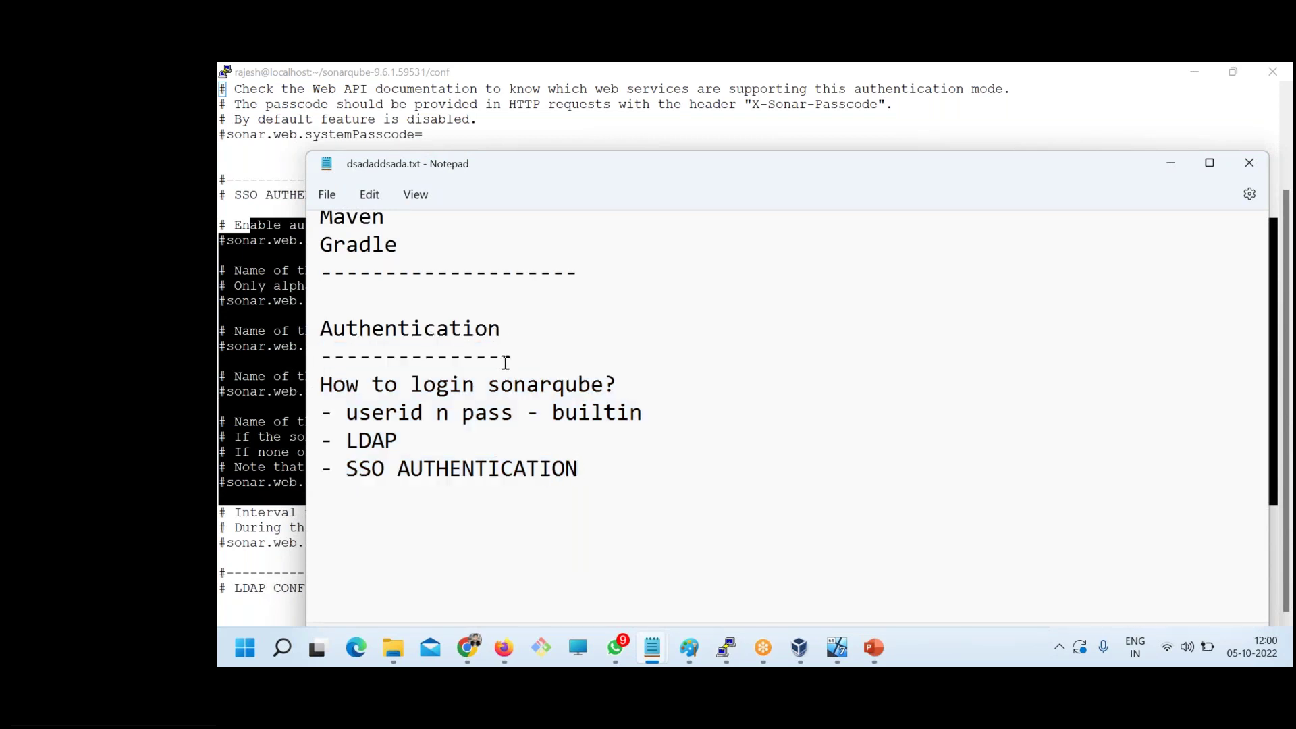
scroll(505, 363, up, 1)
scroll(505, 363, up, 2)
click(492, 249)
double_click(458, 238)
key(ctrl+c)
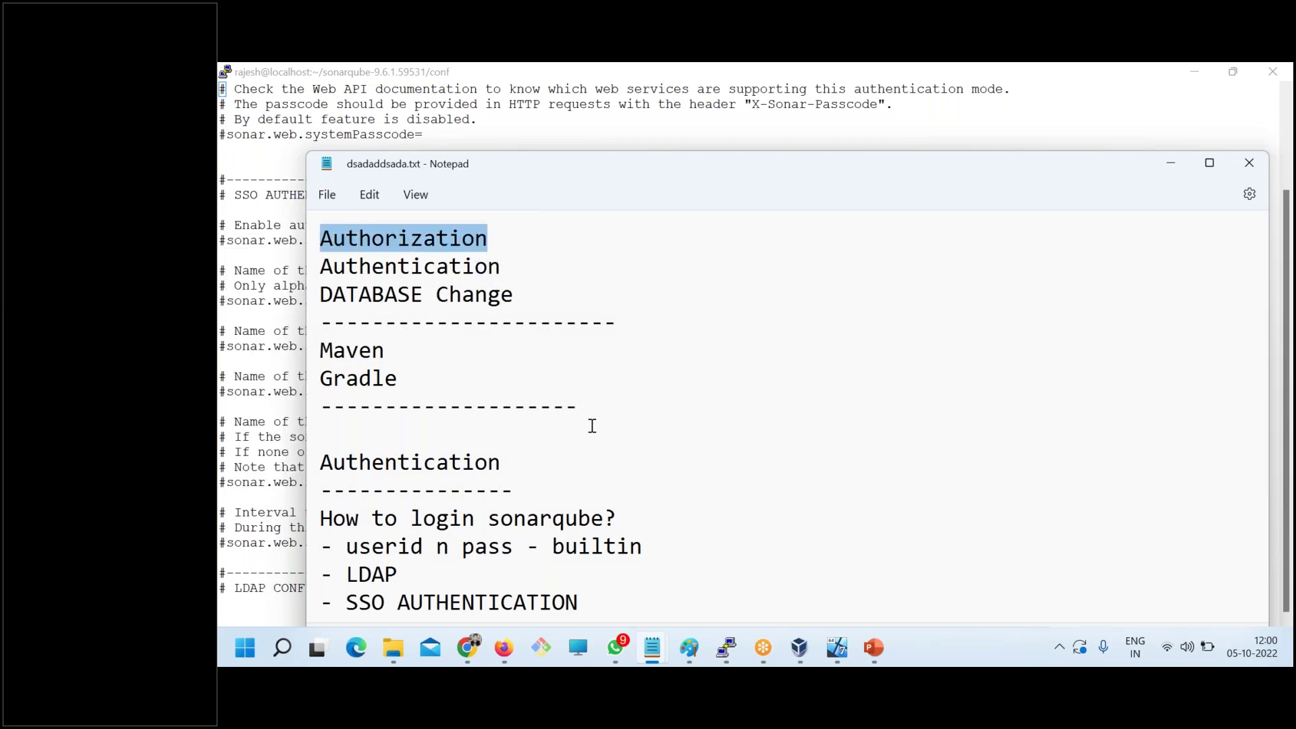
scroll(542, 309, down, 1)
scroll(542, 309, down, 1)
double_click(472, 168)
- Add 'Authorization' with '-What you are allowed to do?' below the login methods and save
click(497, 423)
key(Return)
key(Return)
key(ctrl+v)
text(-)
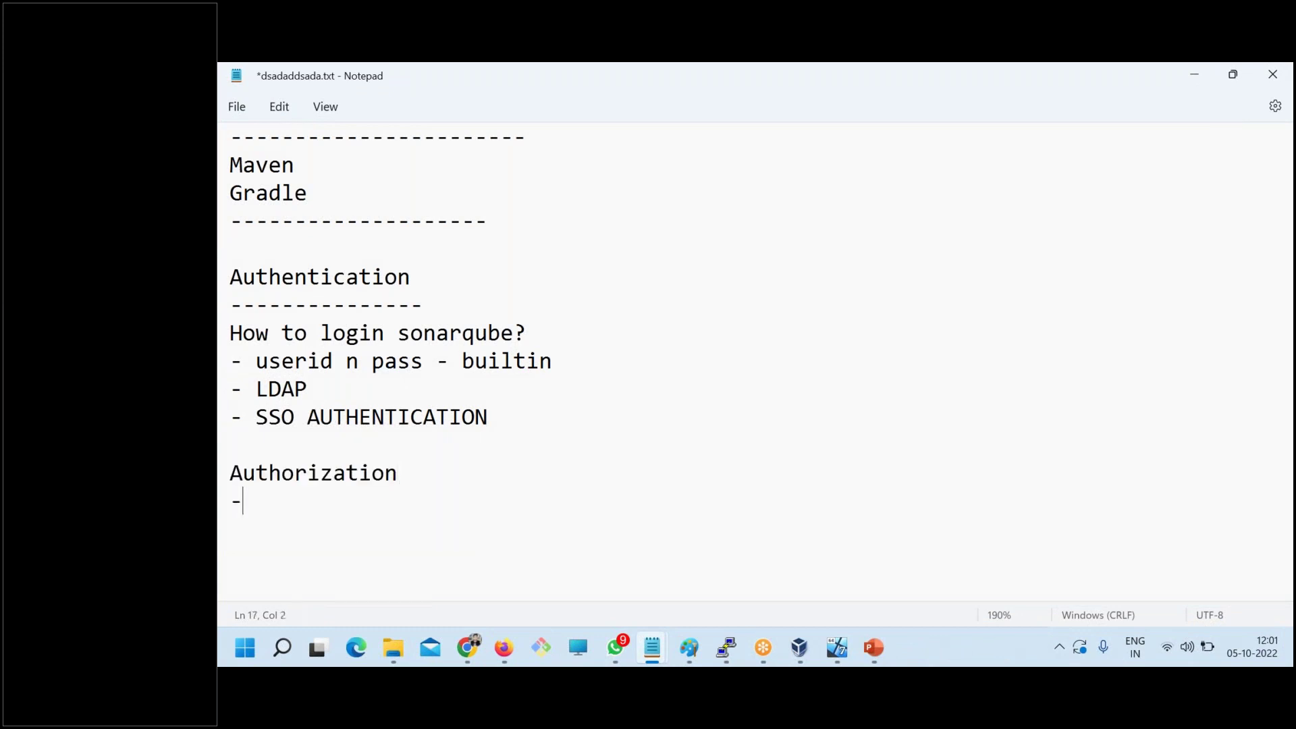
text(What you are allowe)
text(d to do?)
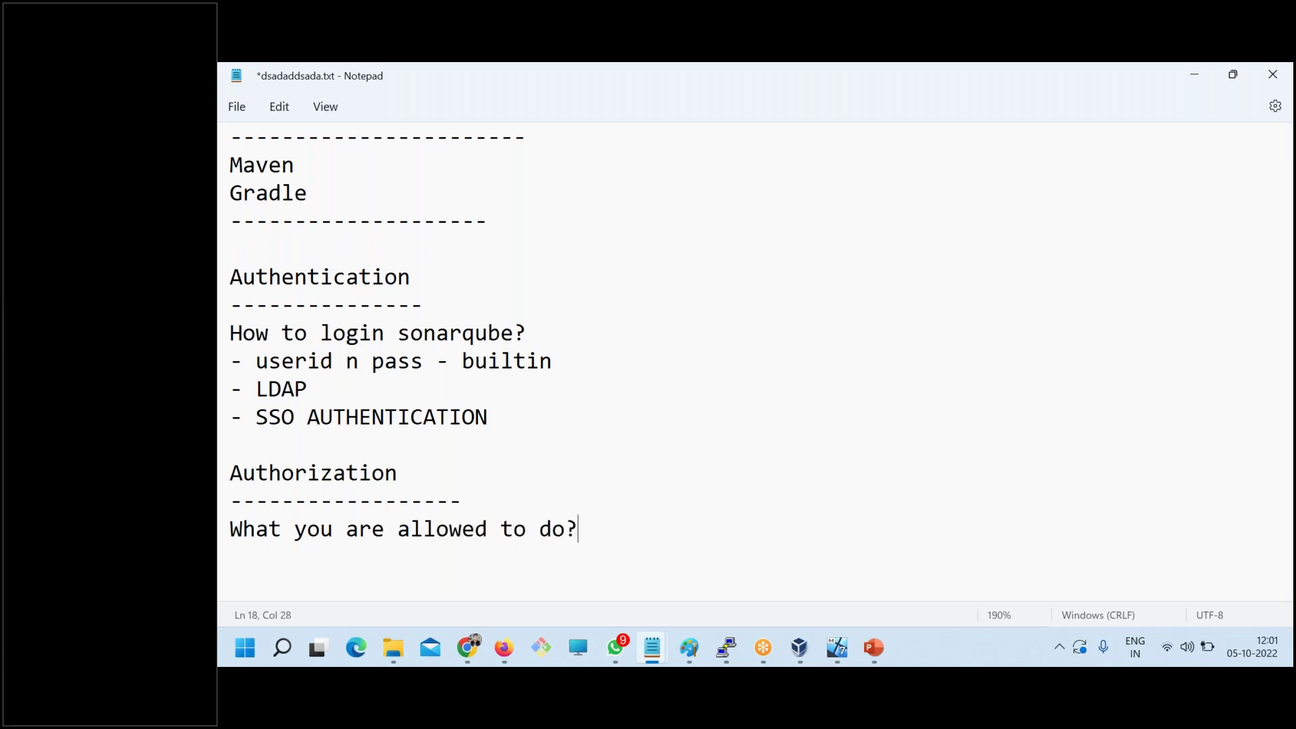
key(ctrl+s)
click(475, 643)
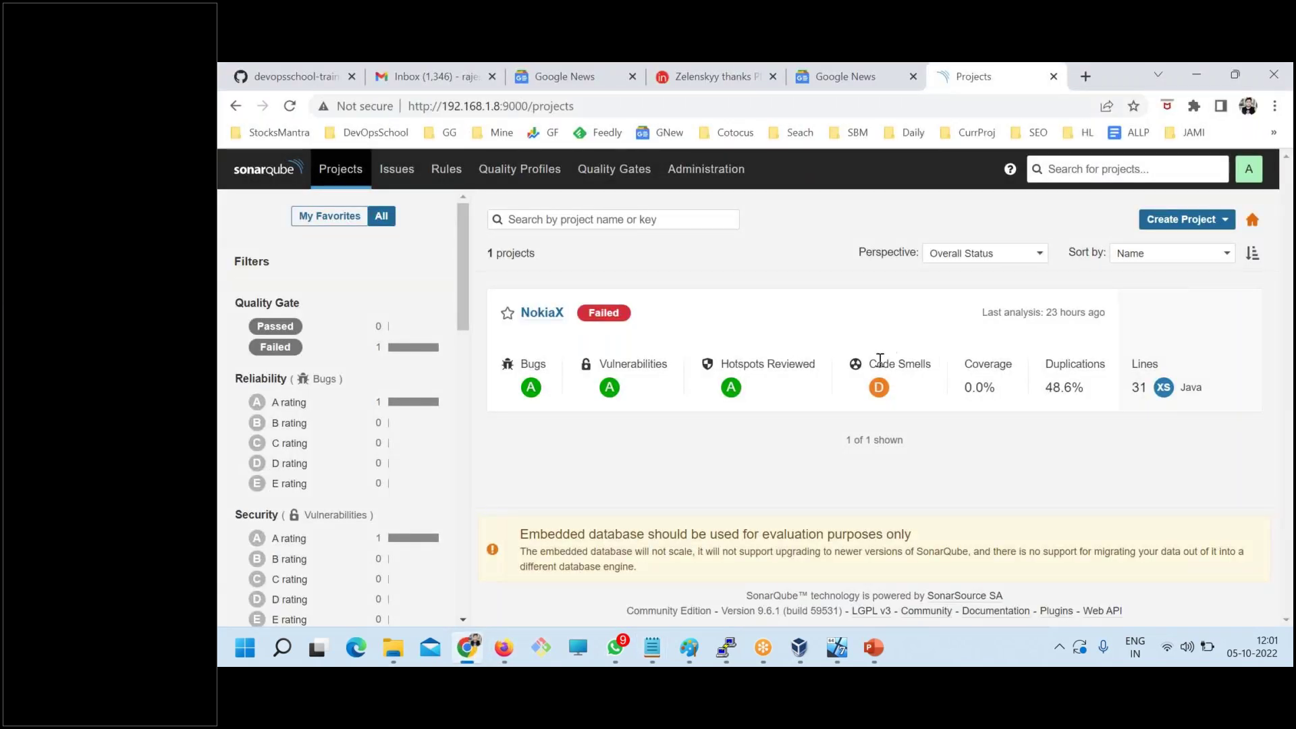
- Reload the SonarQube home page, then highlight the builtin and LDAP login options in the notes
click(278, 181)
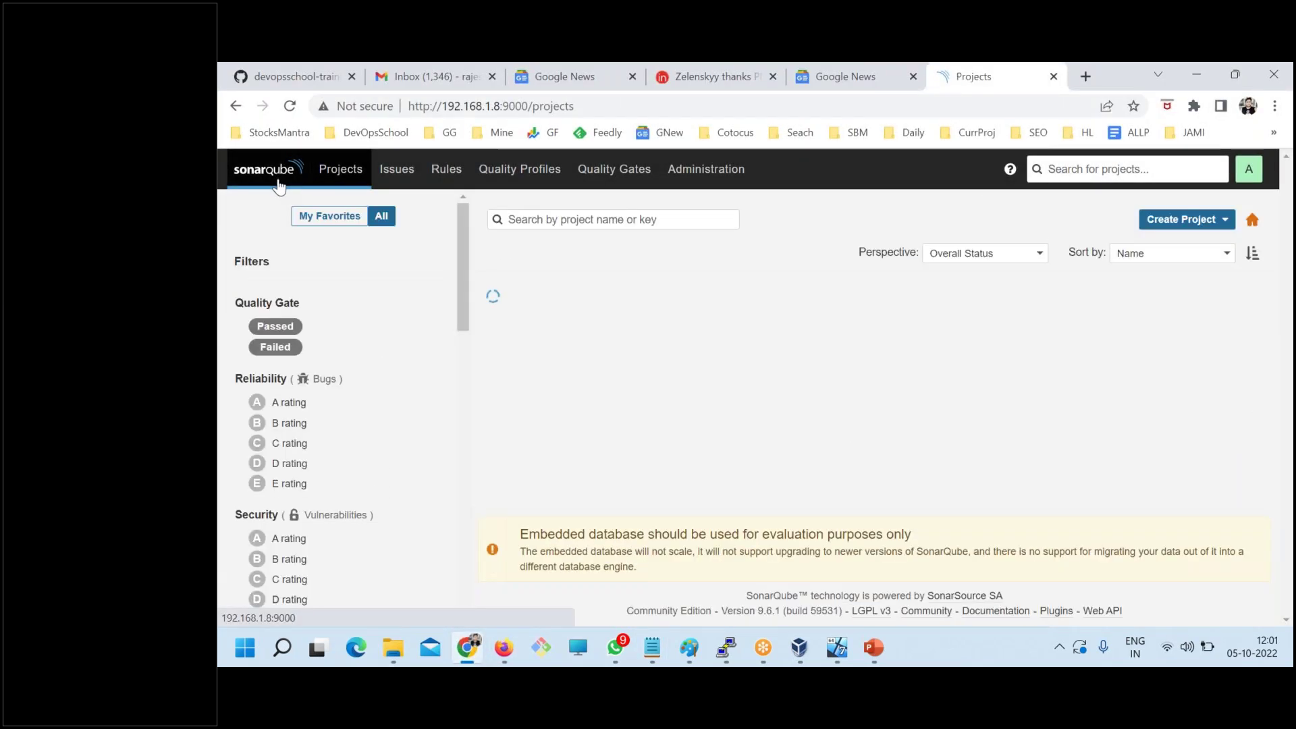
key(alt+Tab)
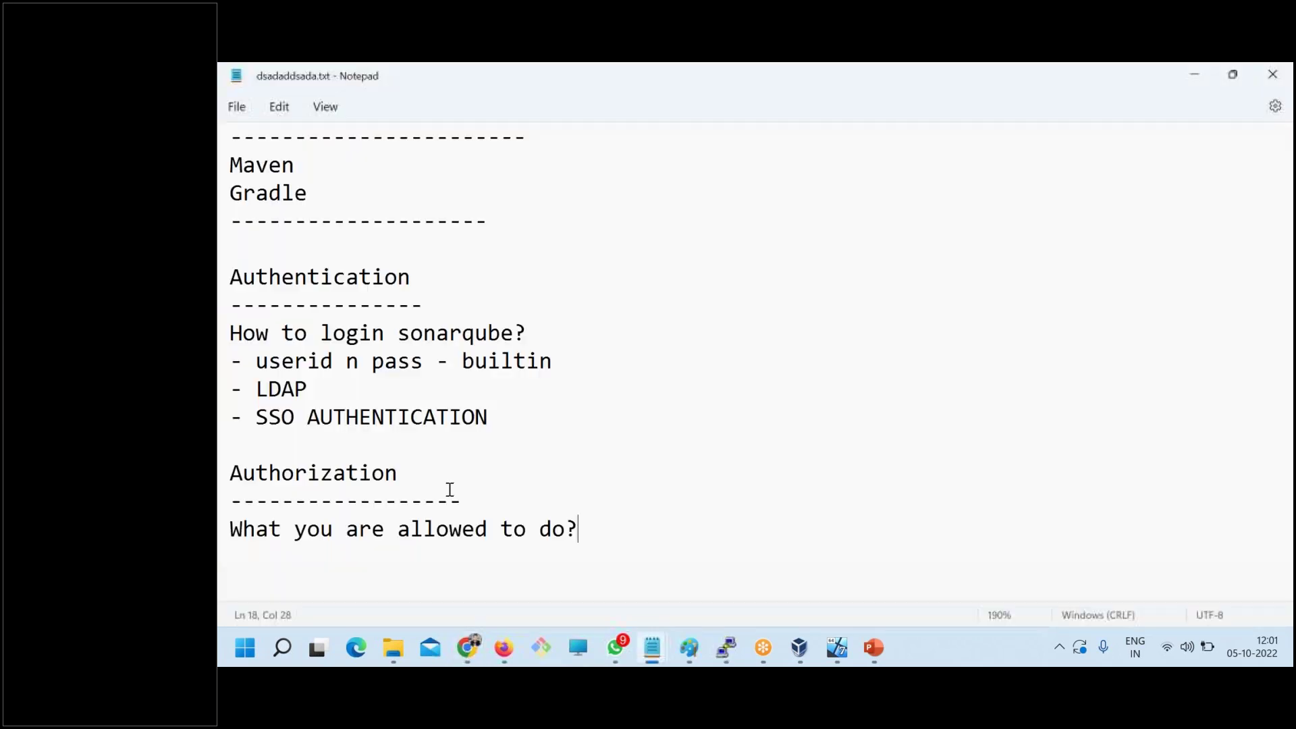
drag(578, 529, 226, 514)
click(307, 529)
drag(257, 361, 559, 359)
drag(295, 388, 264, 386)
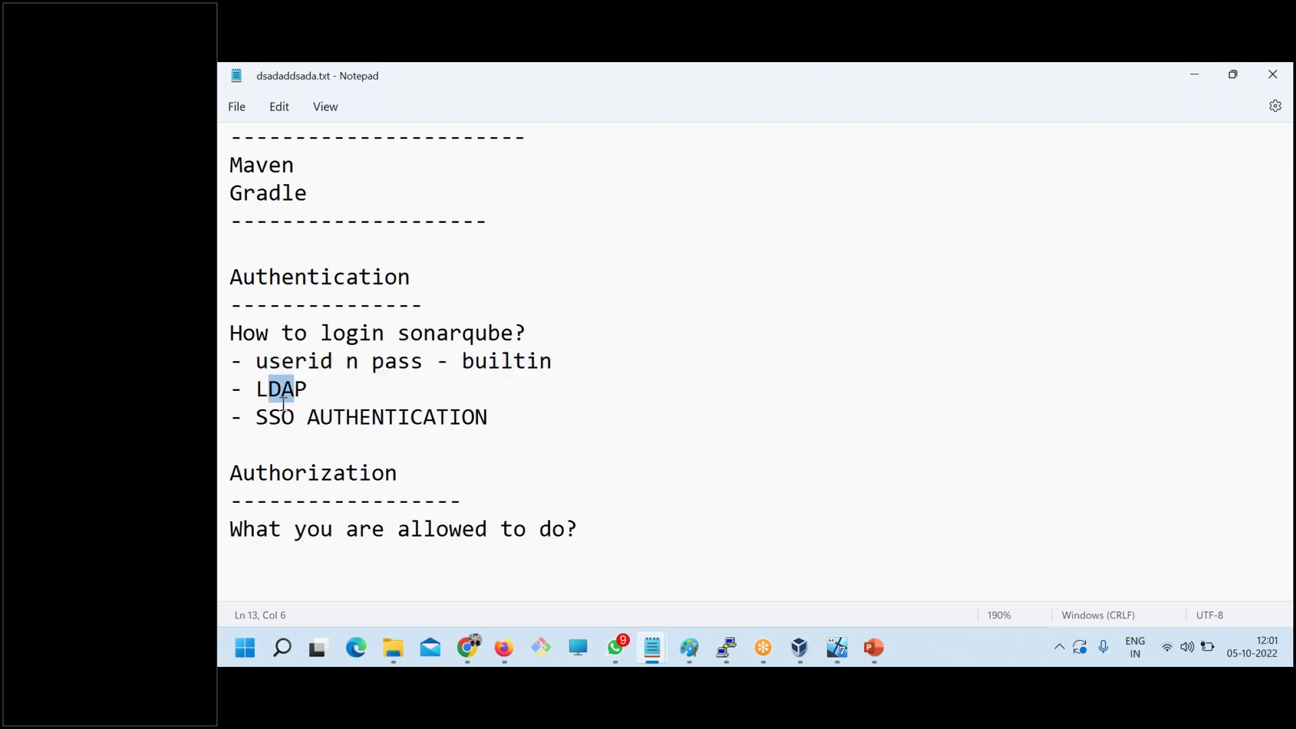
- Open SonarQube's Administration settings while cross-checking the Authorization and builtin notes
key(alt+Tab)
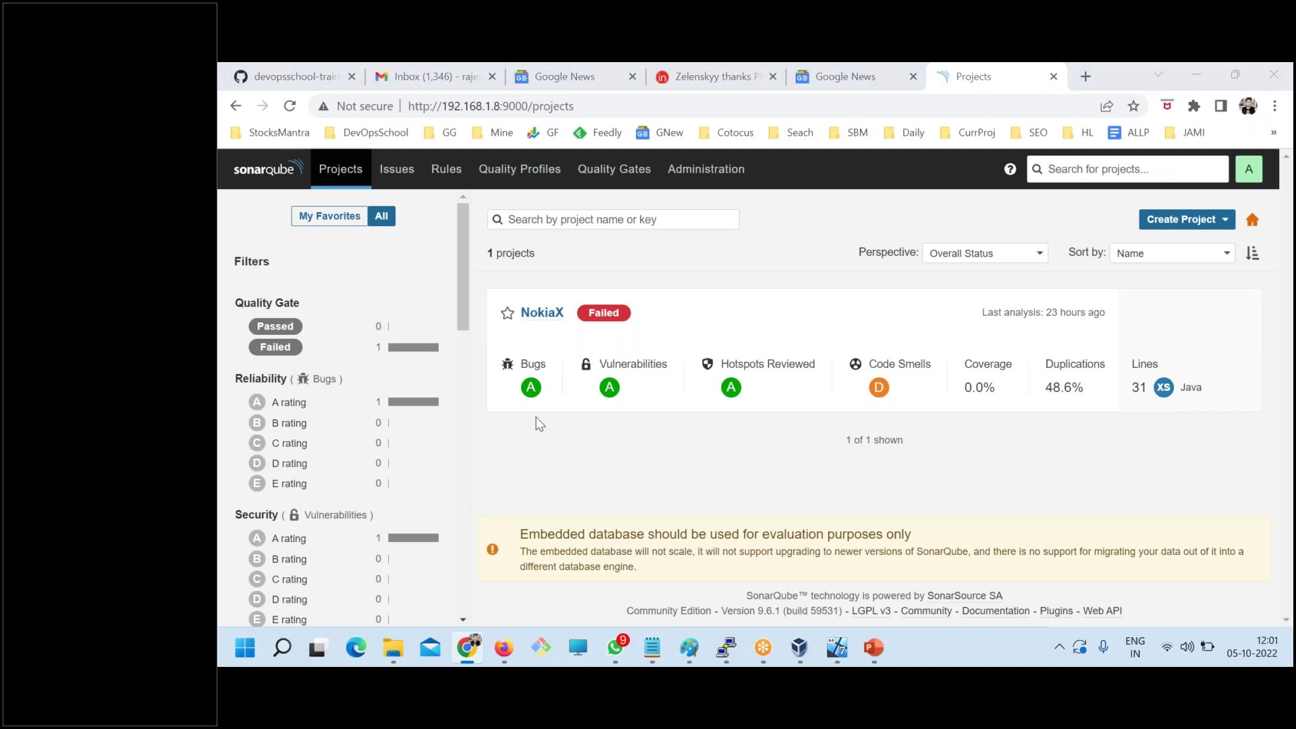
key(alt+Tab)
drag(600, 545, 227, 453)
key(alt+Tab)
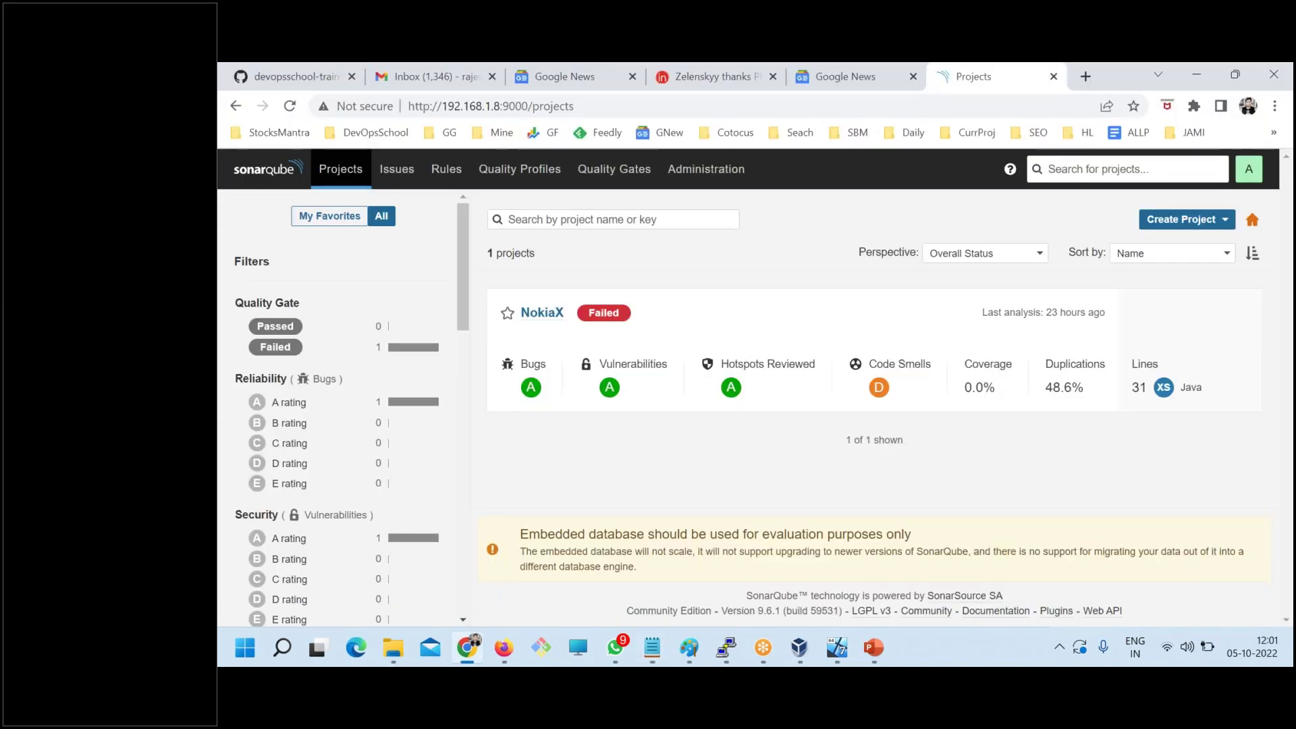
click(698, 174)
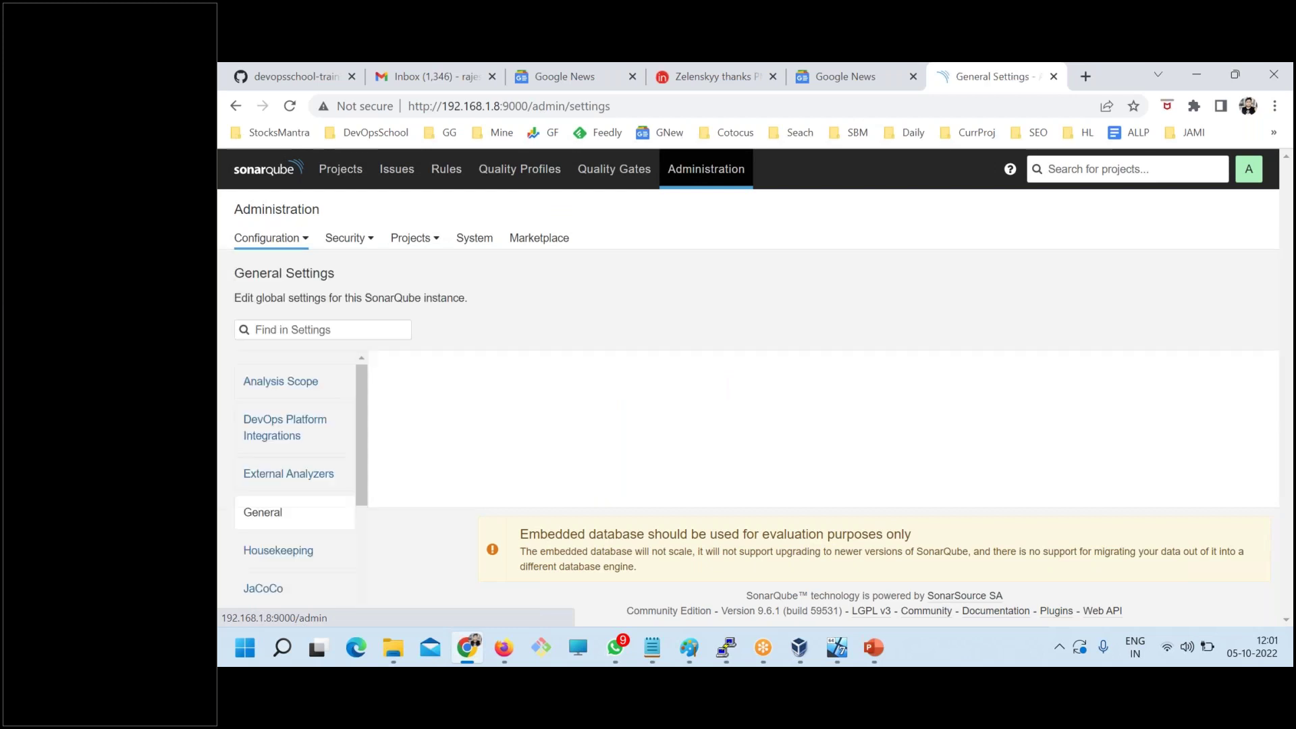
key(alt+Tab)
click(517, 424)
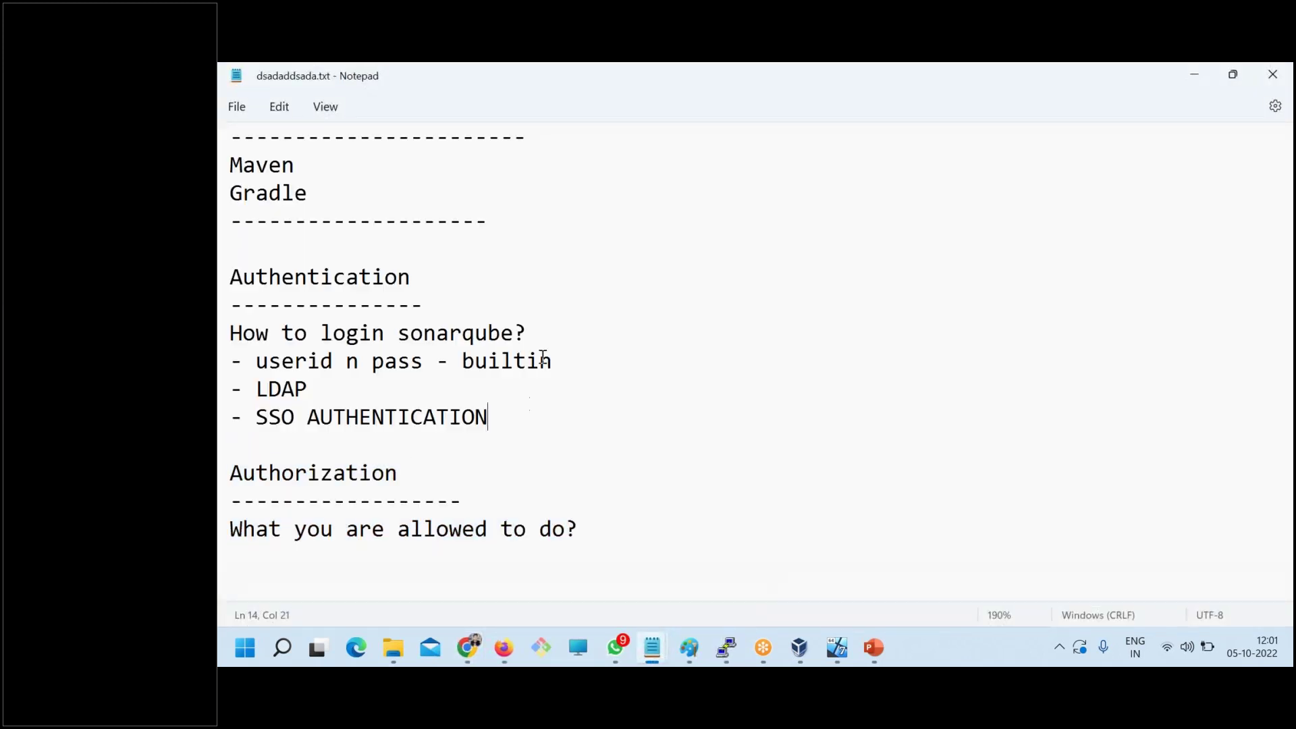
drag(581, 367, 247, 358)
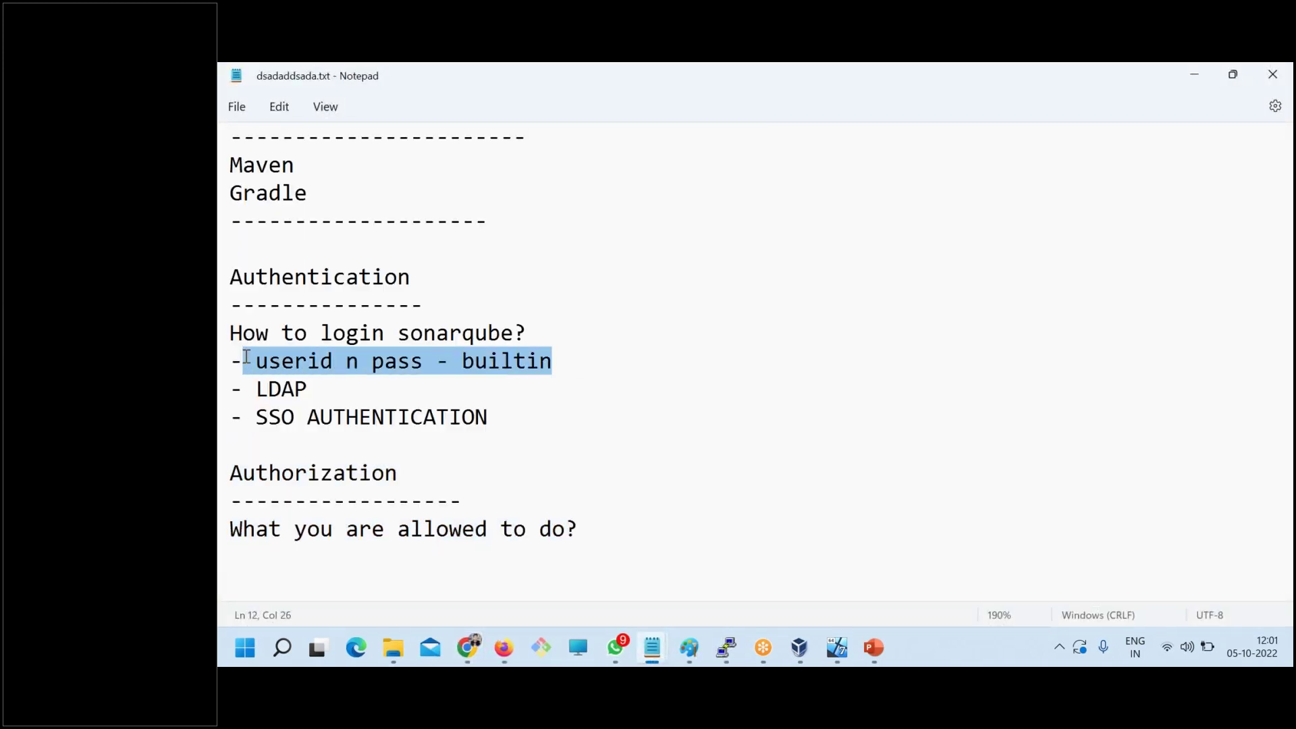
key(alt+Tab)
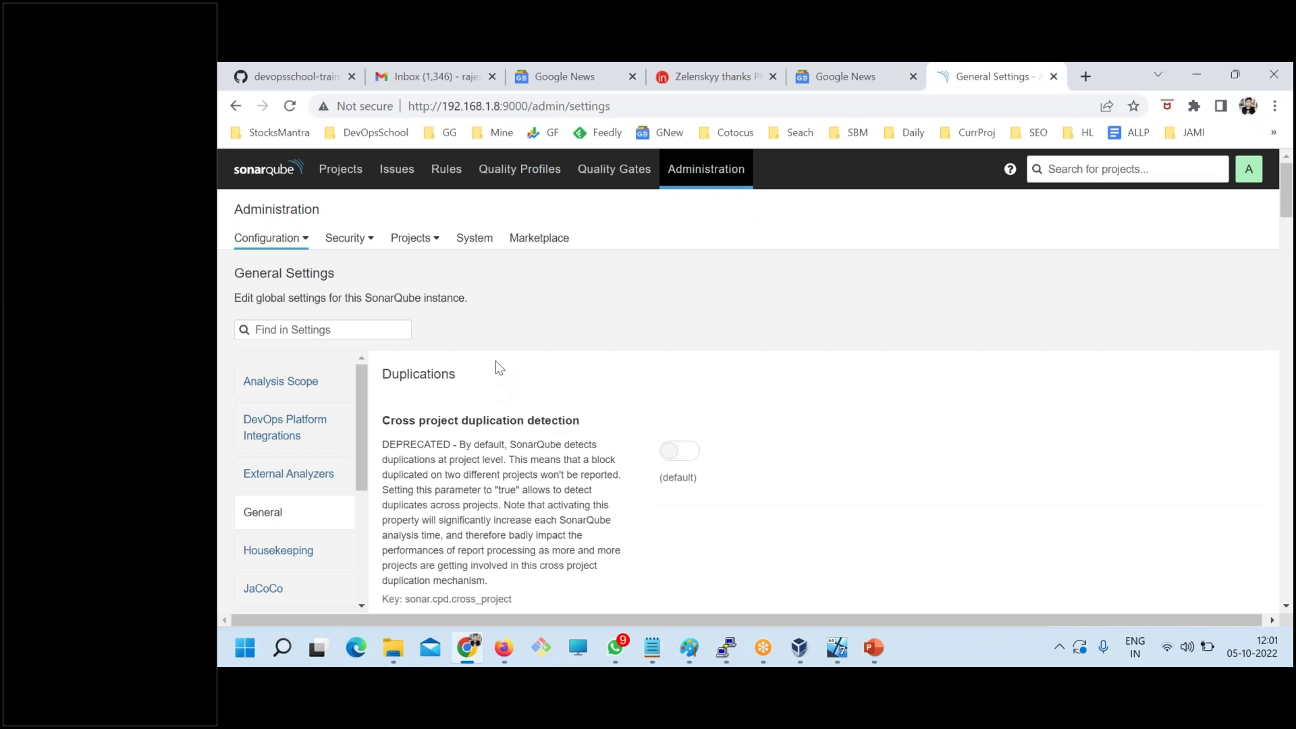
- Browse the plugin Marketplace list from the Administration menu
click(355, 242)
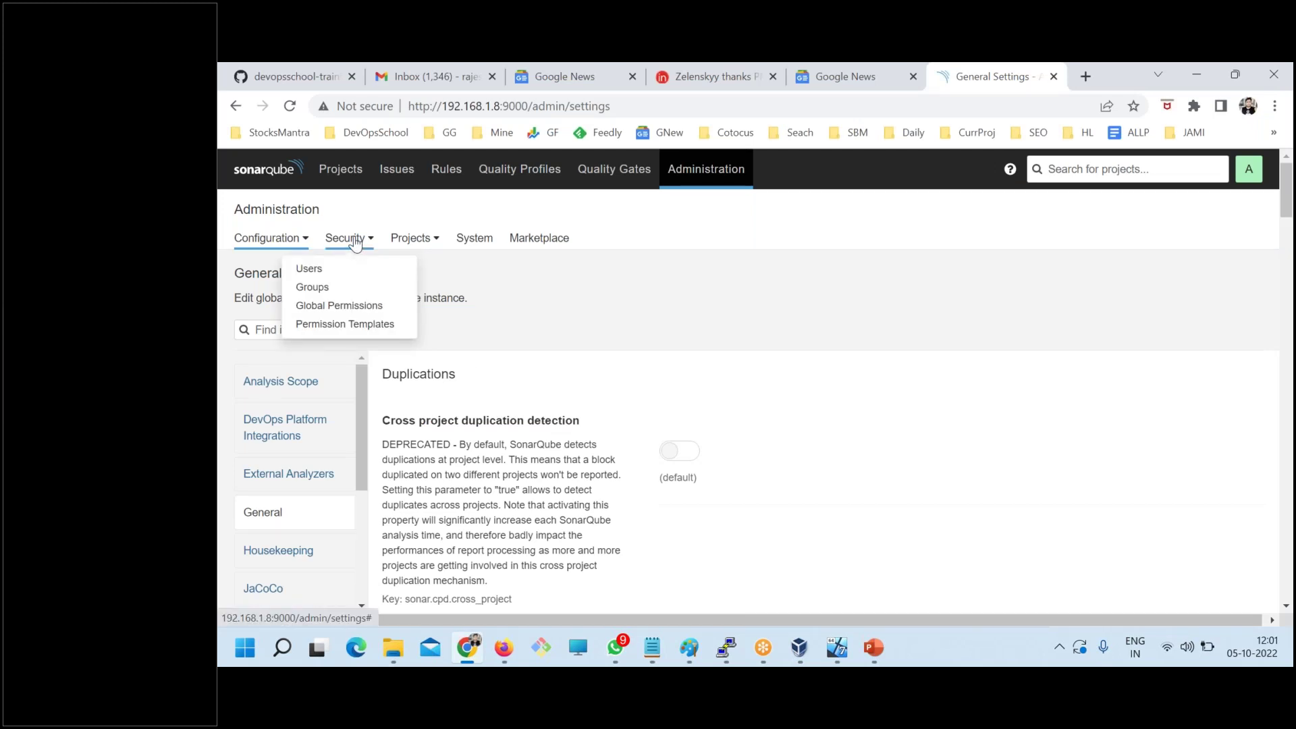
click(523, 240)
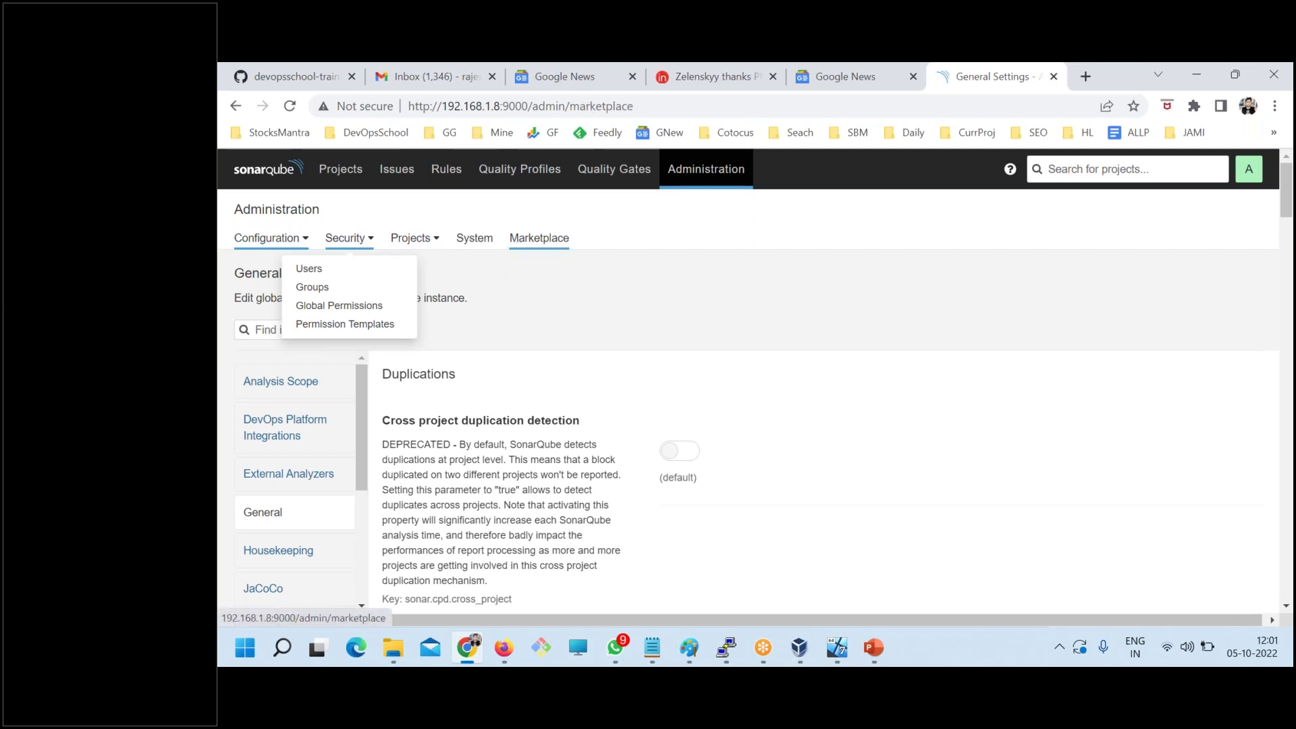
scroll(594, 453, down, 5)
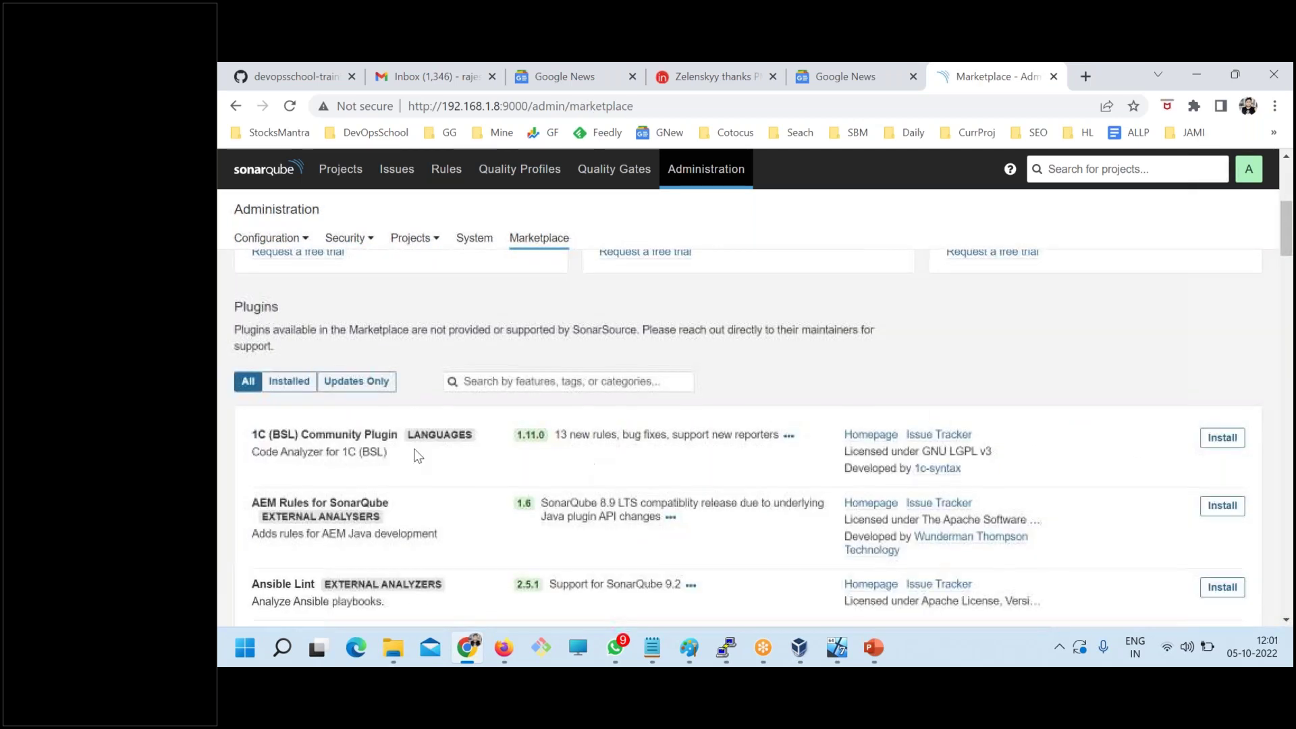
scroll(417, 456, down, 3)
scroll(338, 442, down, 3)
scroll(339, 443, up, 3)
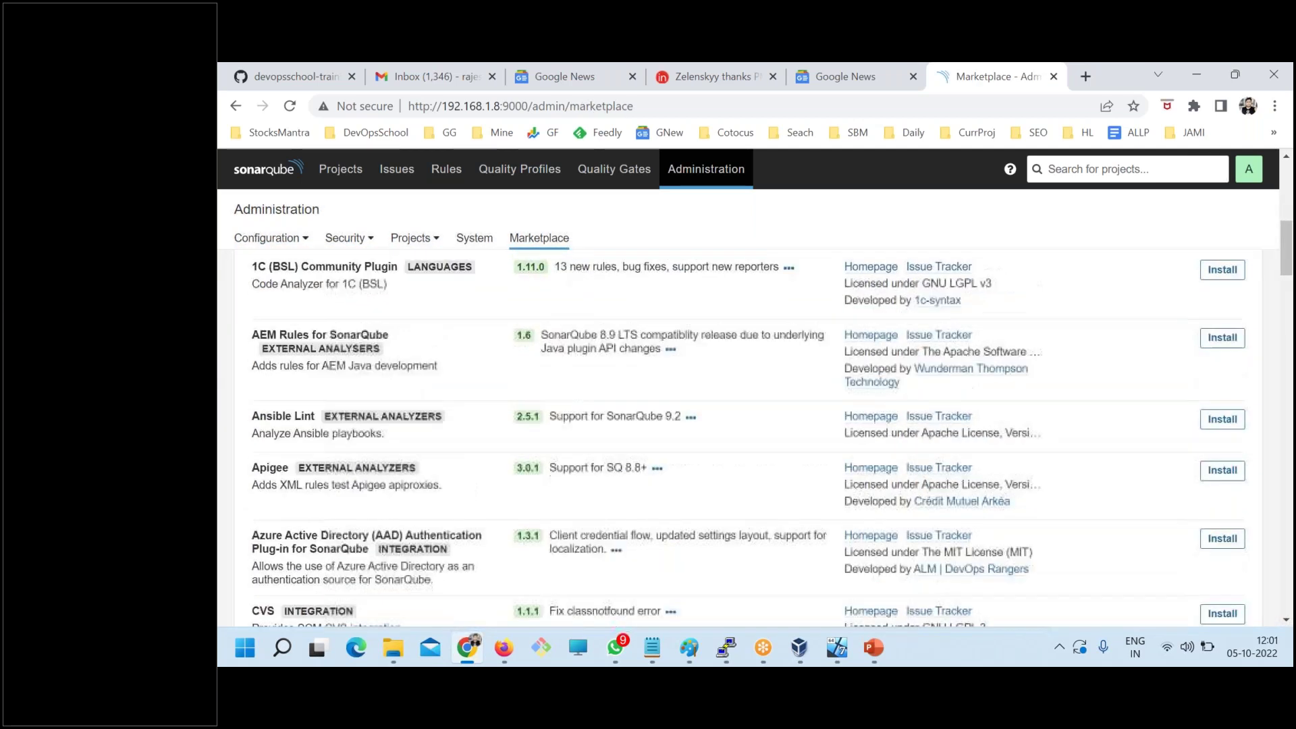
scroll(375, 447, up, 6)
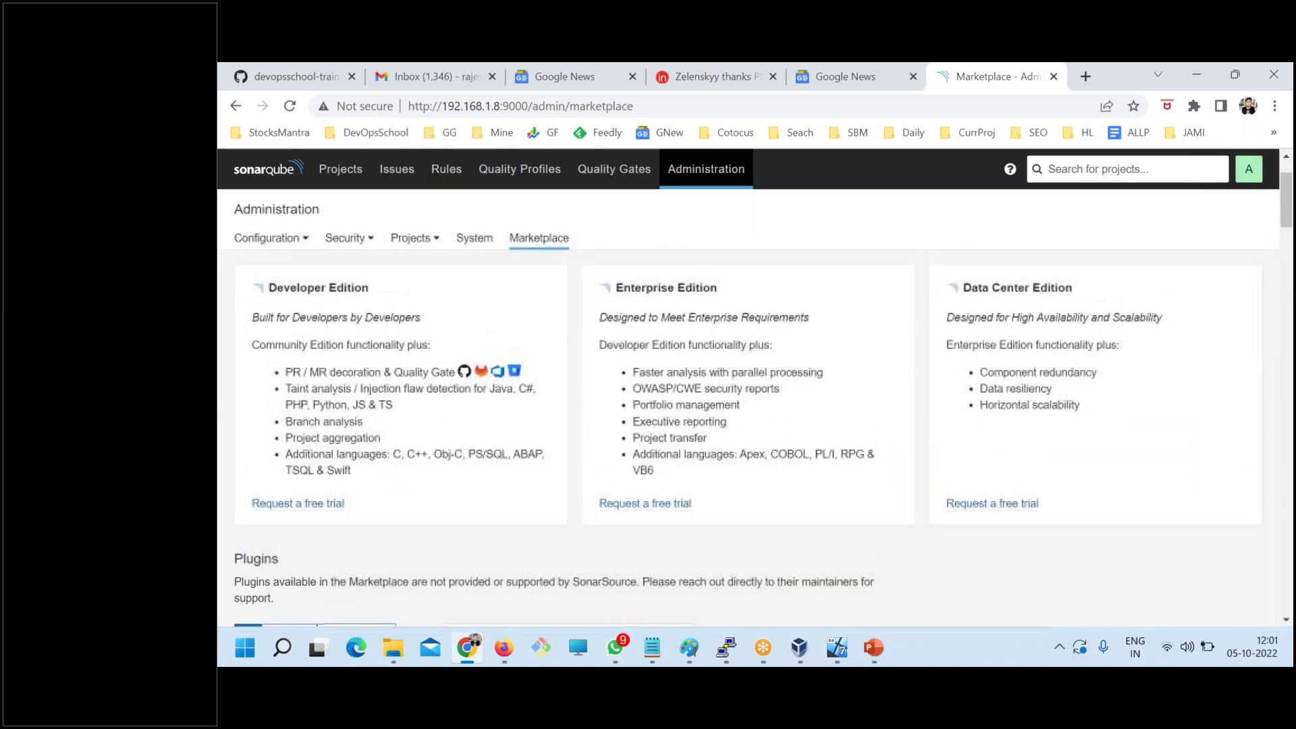
- Go to Security > Users to see the Administrator account
click(346, 238)
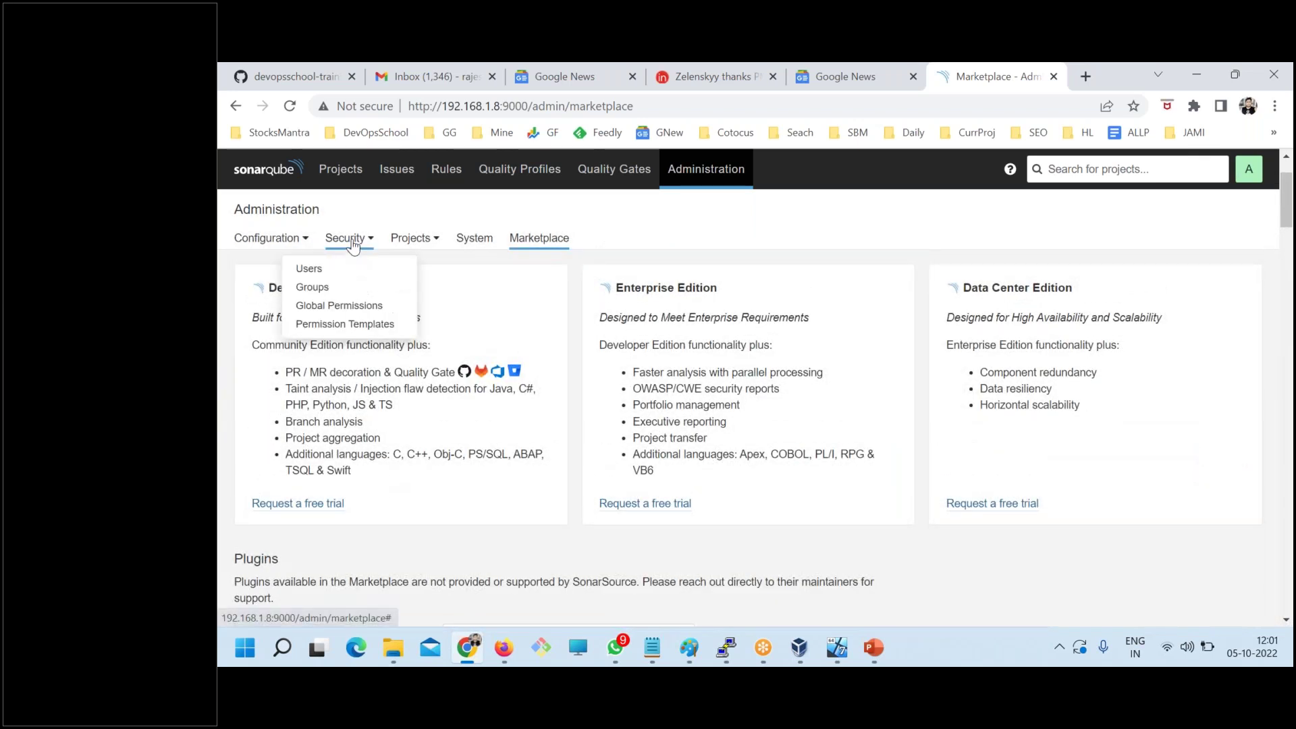
click(307, 269)
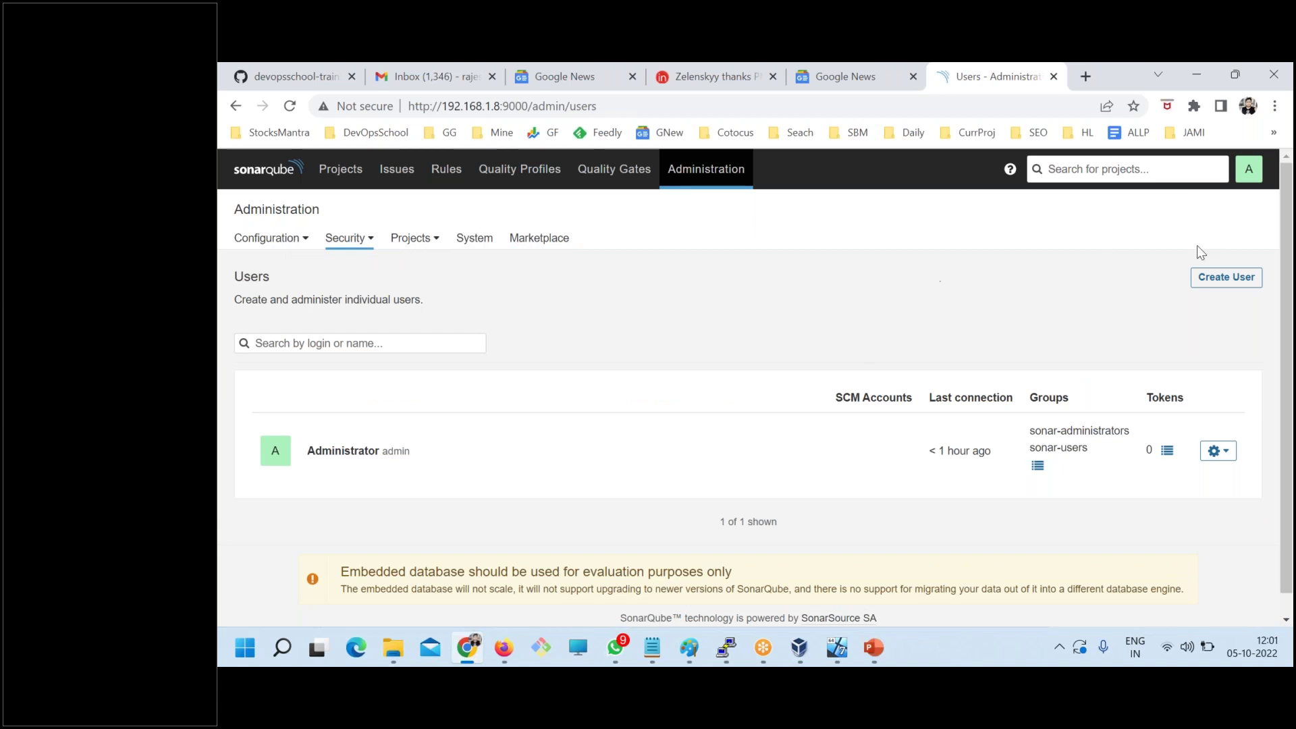
click(688, 374)
- Start a new user with the login 'analyzer'
click(1224, 280)
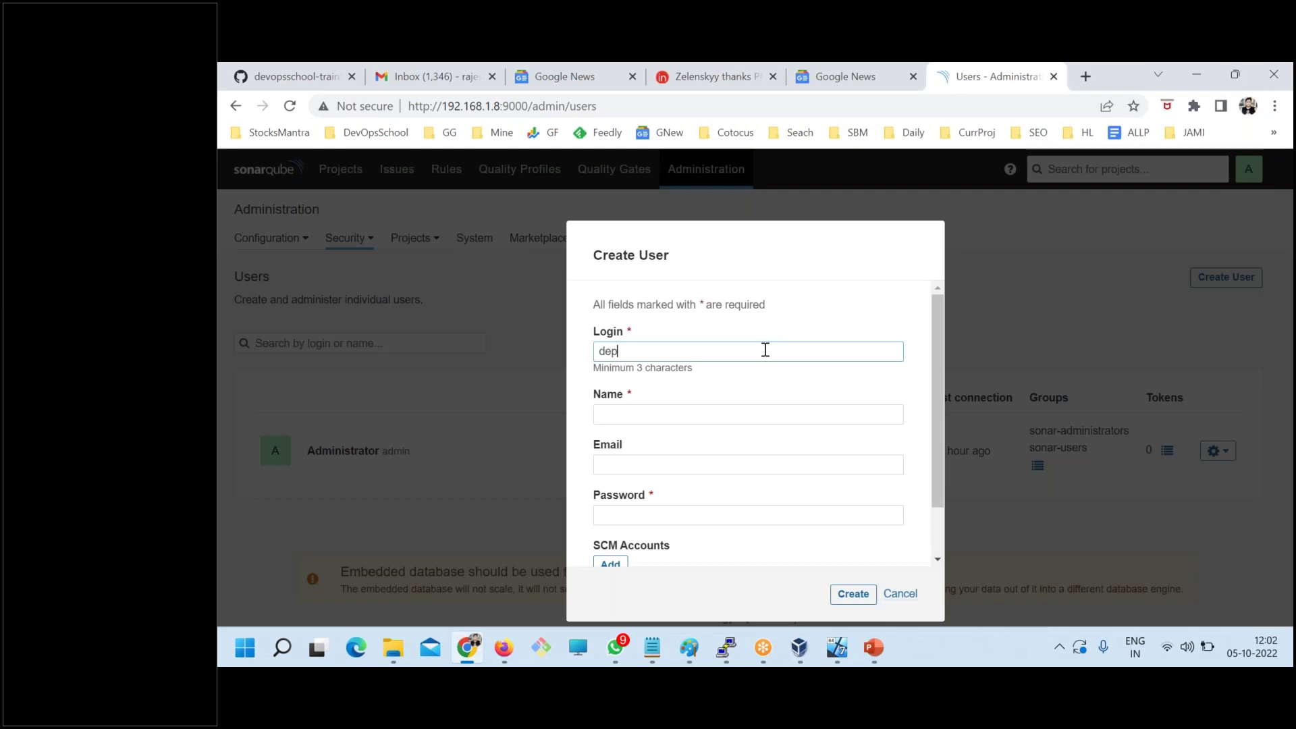
text(de)
key(BackSpace)
key(BackSpace)
text(analyzer)
key(ctrl+a)
key(ctrl+c)
- Set Name to analyzer, then fill in an e-mail derived from the login and a password
key(Tab)
key(ctrl+v)
key(Tab)
key(ctrl+v)
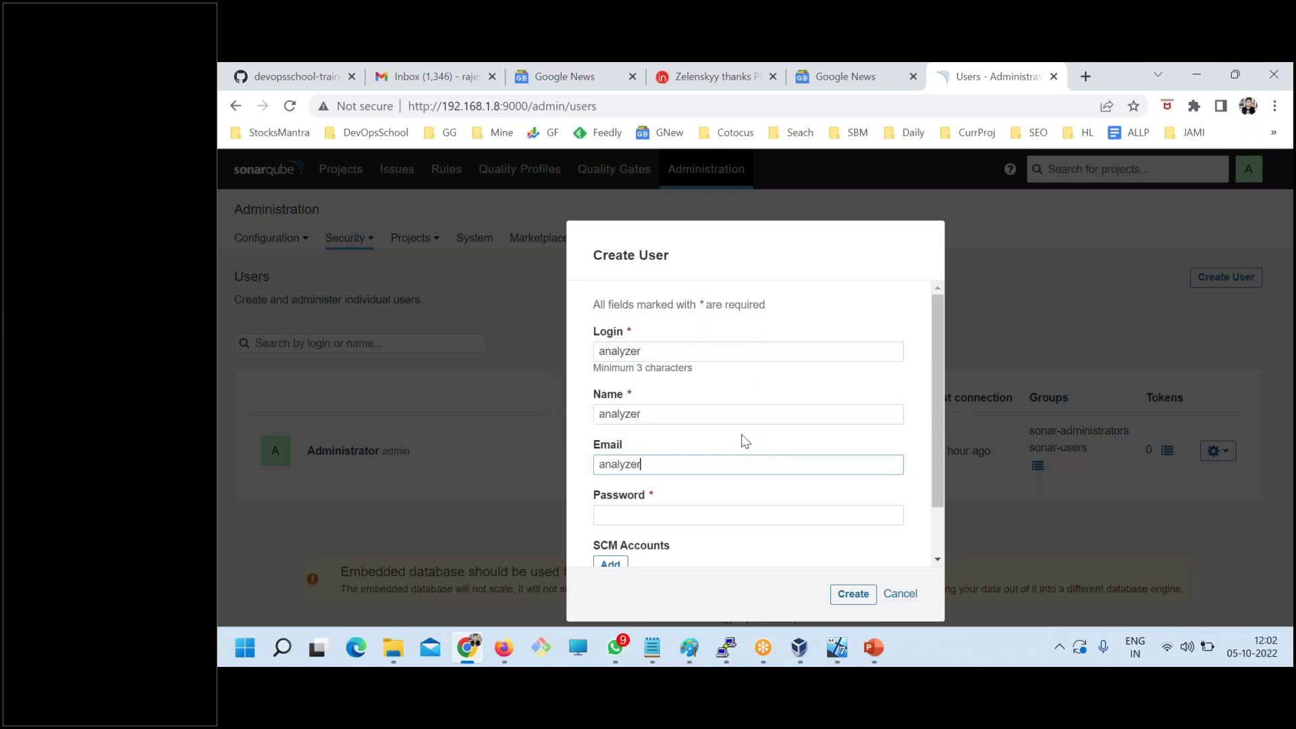
key(ctrl+v)
key(Tab)
key(ctrl+v)
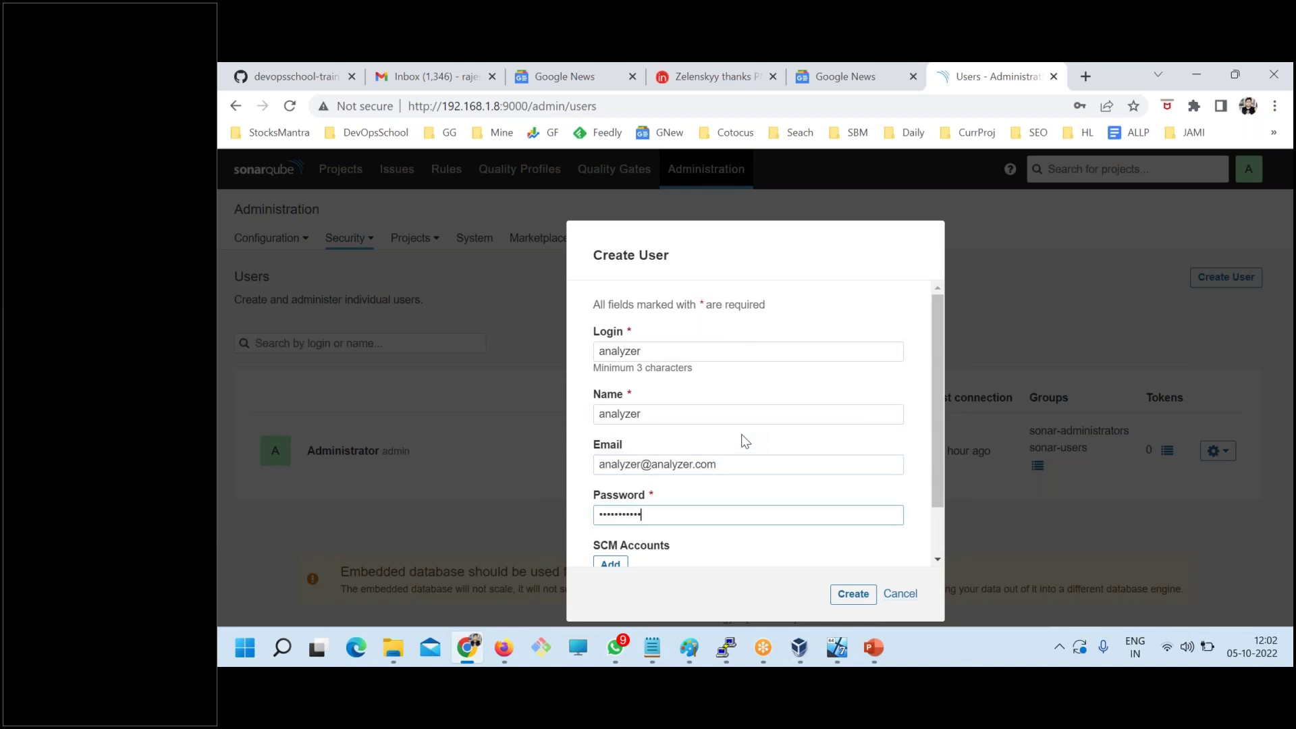
- Point out the SCM Accounts section of the Create User form
scroll(746, 469, down, 2)
drag(596, 488, 672, 481)
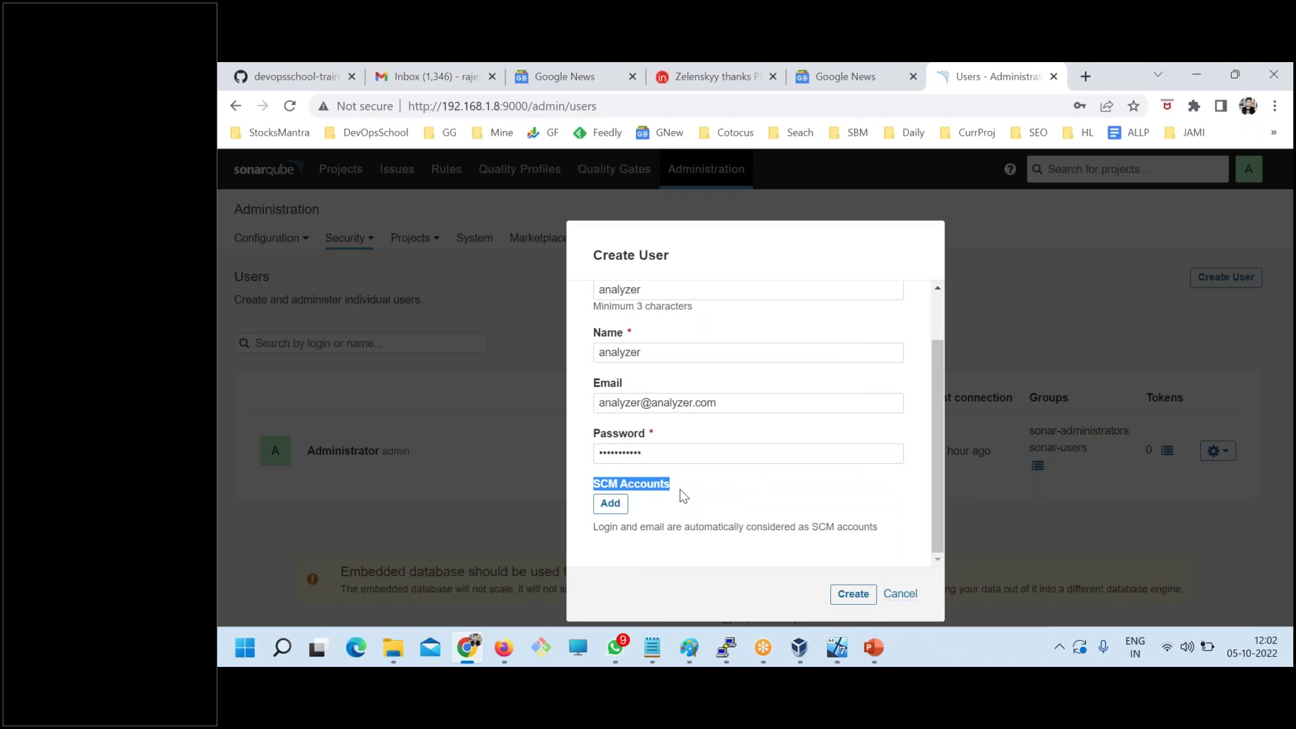
click(663, 505)
drag(671, 487, 593, 487)
click(684, 510)
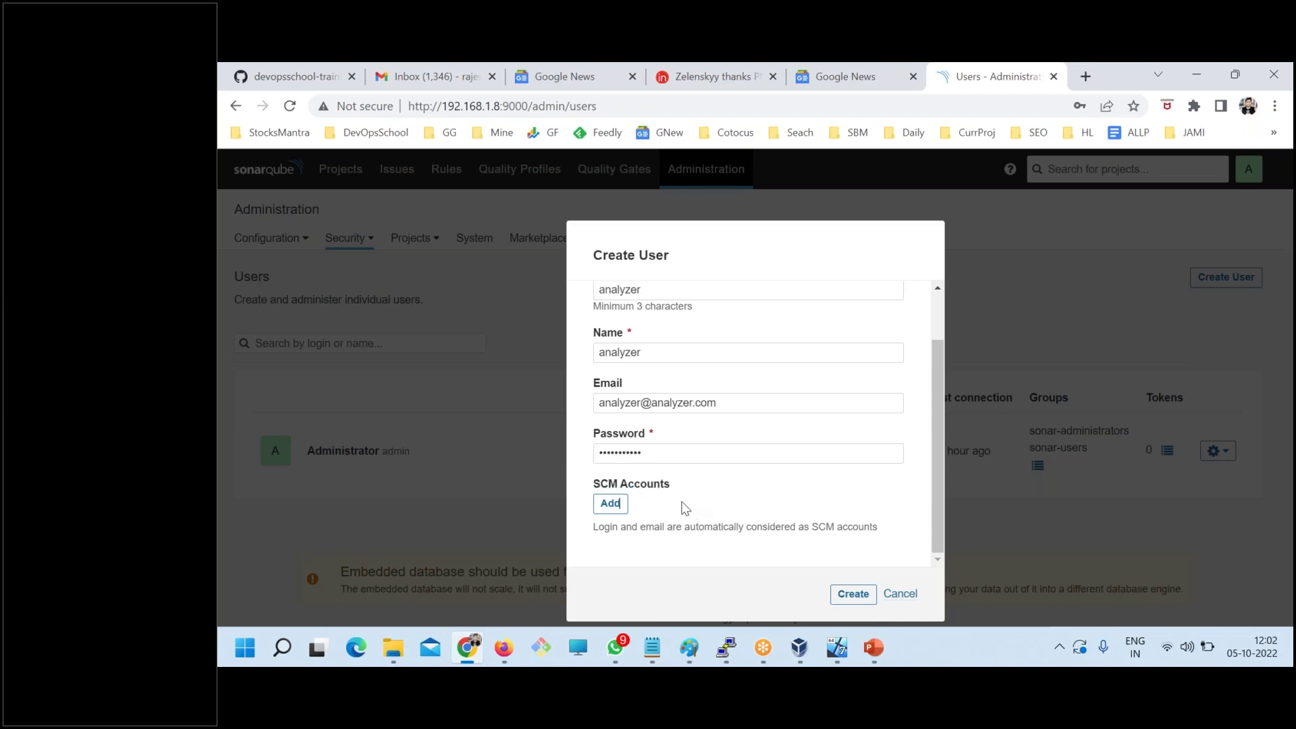
double_click(614, 485)
click(688, 511)
drag(610, 483, 587, 486)
drag(676, 489, 596, 490)
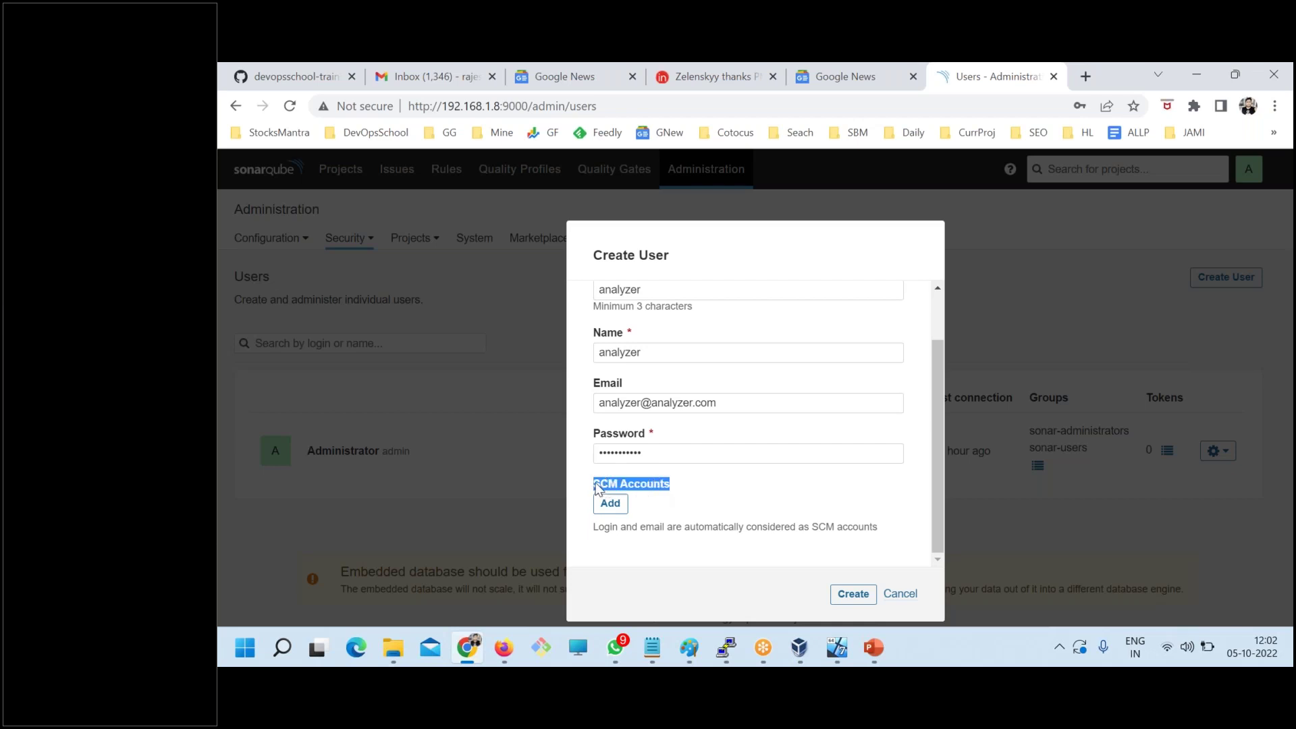
click(667, 497)
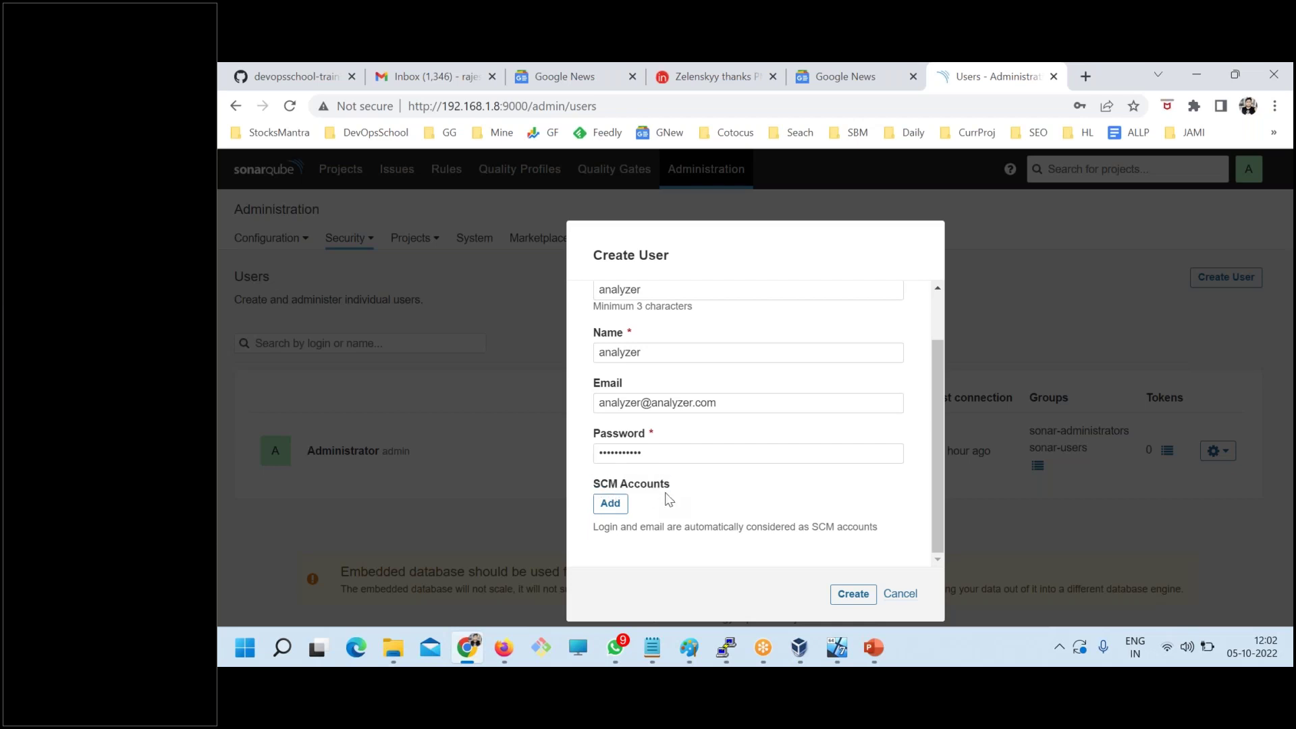
- Add one SCM account entry and type in its account name
click(610, 503)
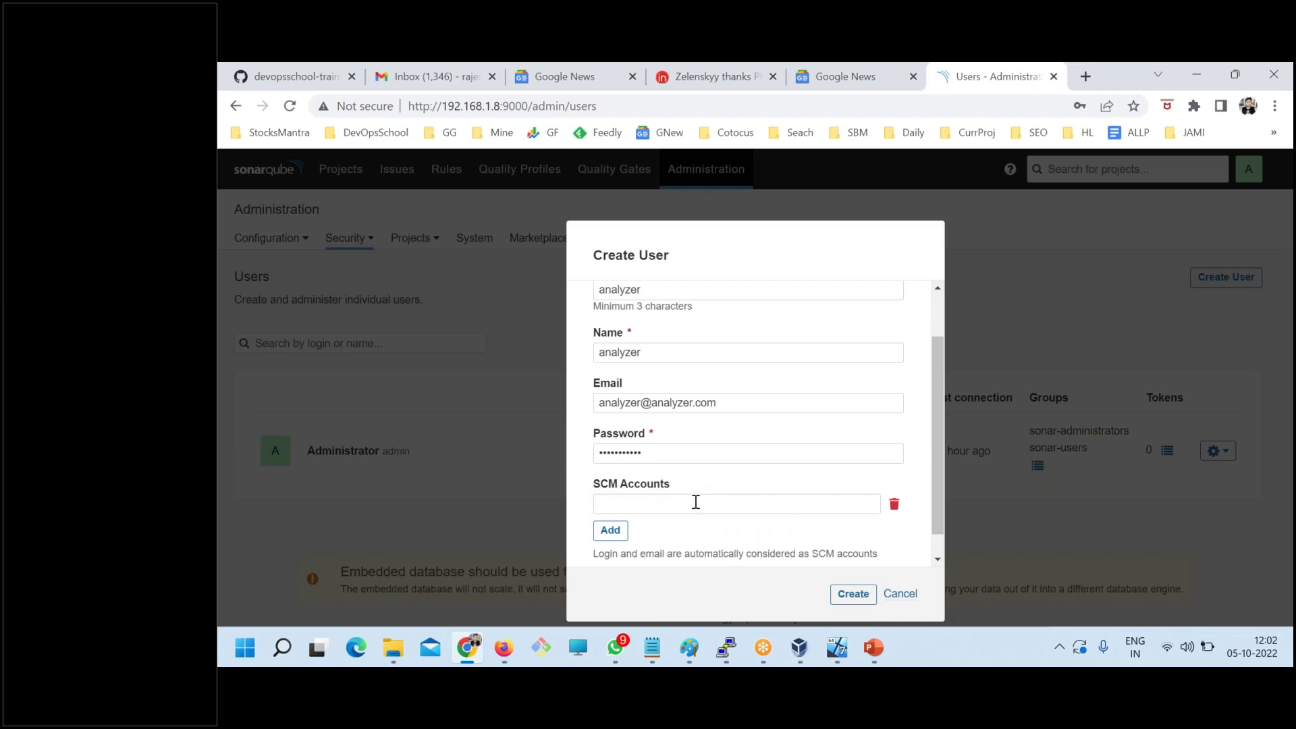
click(784, 505)
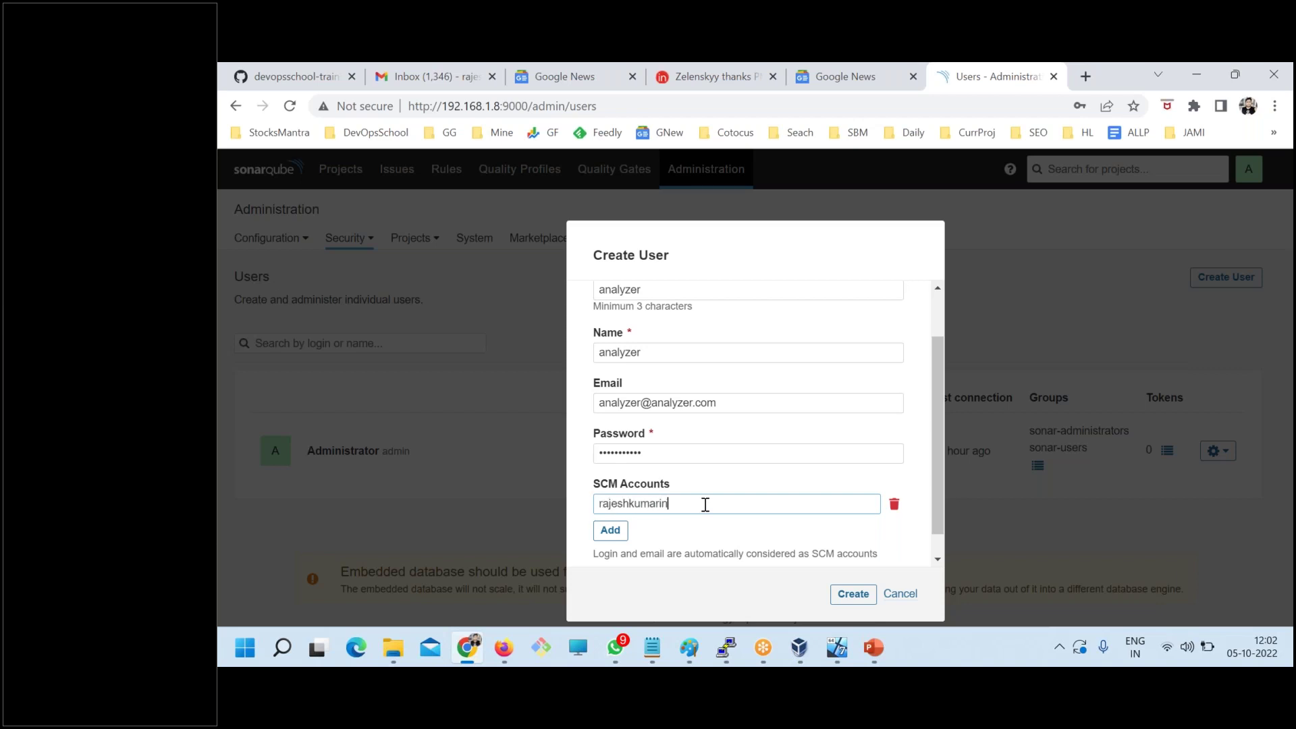
drag(687, 510, 571, 510)
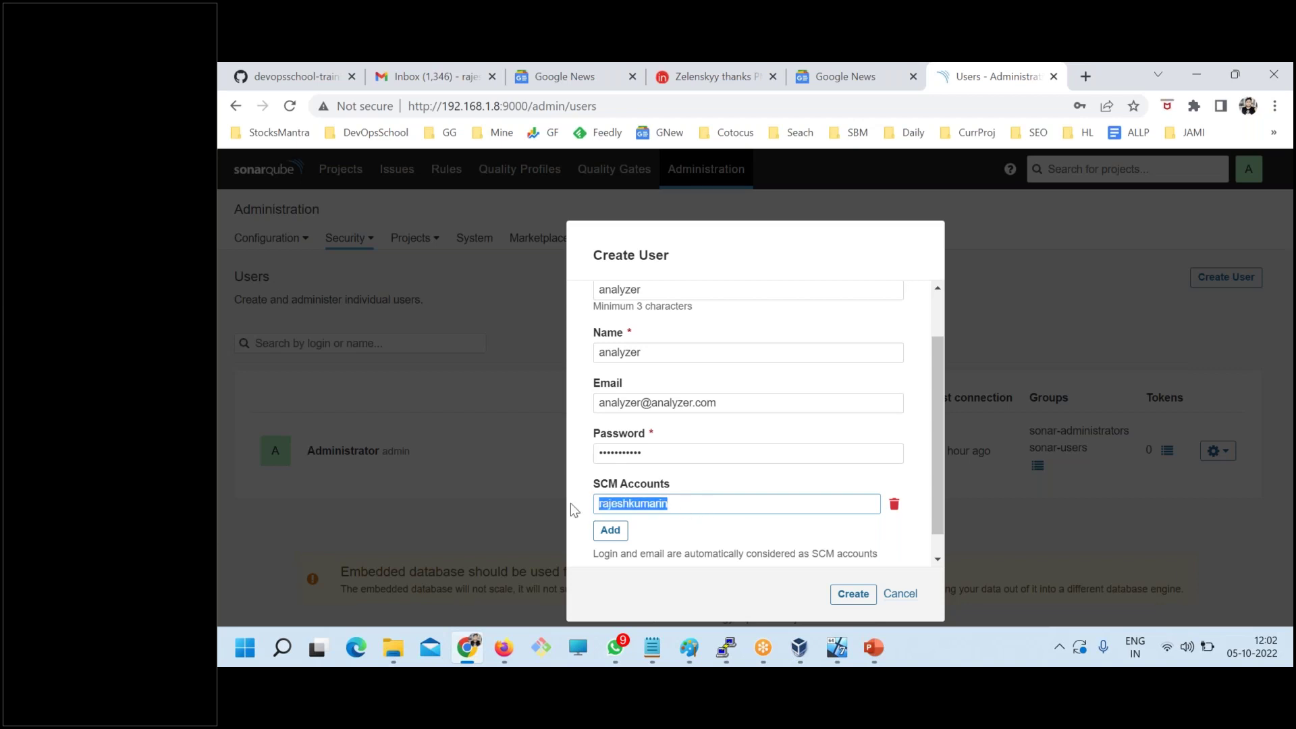
click(632, 531)
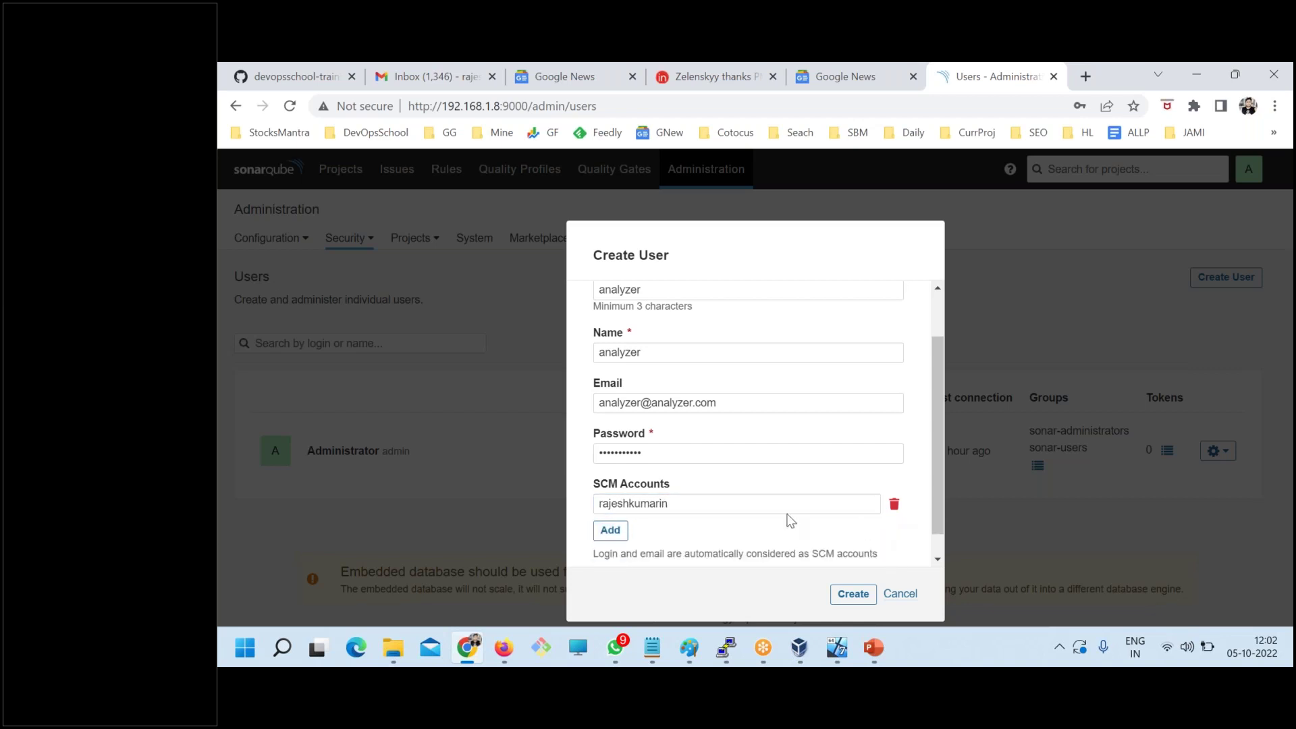
drag(672, 505, 548, 499)
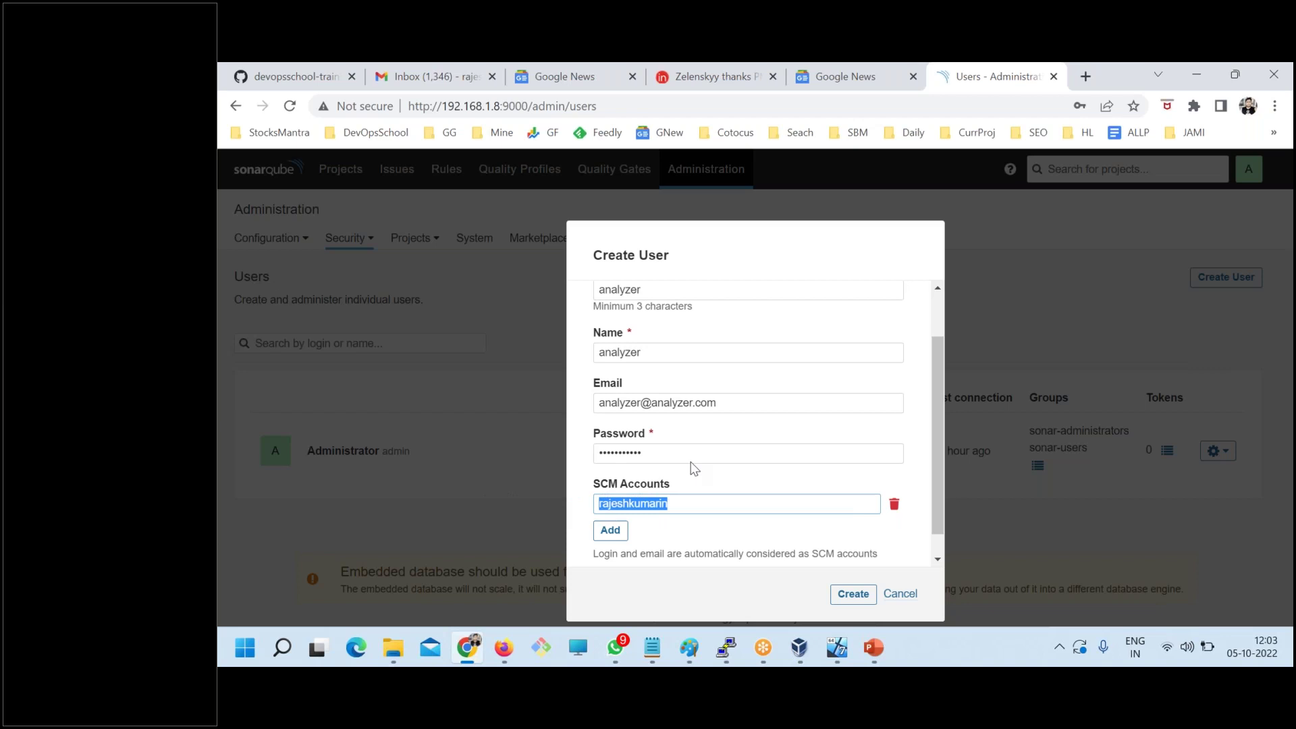
- Point out the required Password and Name fields and the login analyzer
drag(665, 435, 651, 434)
double_click(629, 335)
scroll(784, 497, up, 2)
double_click(642, 352)
scroll(772, 502, down, 2)
- Submit the analyzer user, dismissing Chrome's breach warning and declining to save the password
click(853, 593)
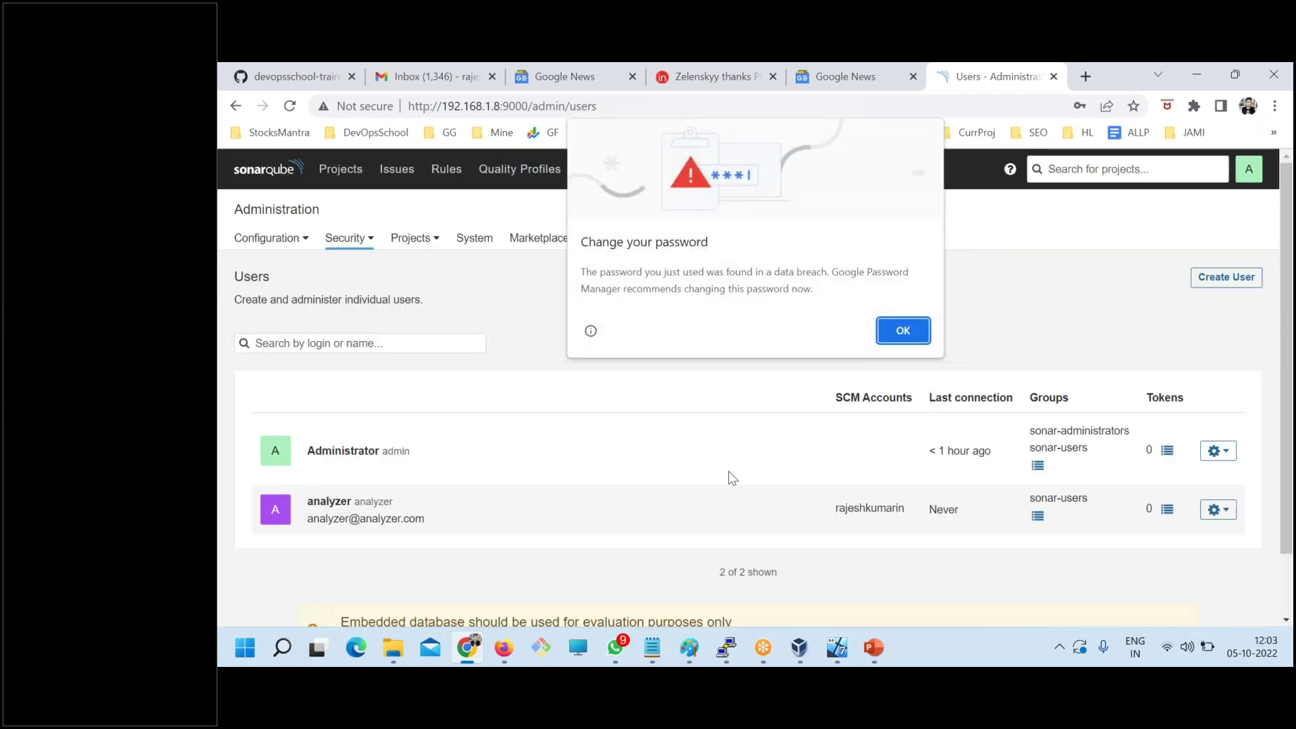
click(901, 329)
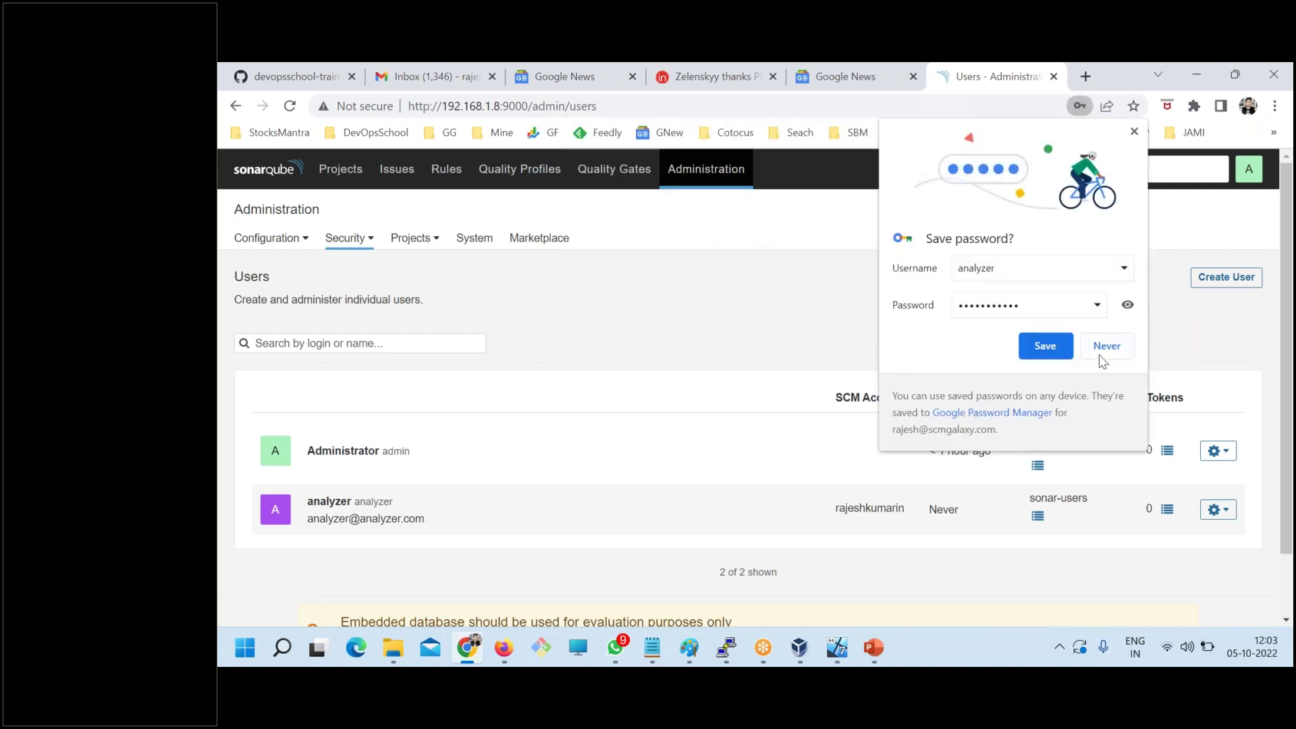
click(1103, 344)
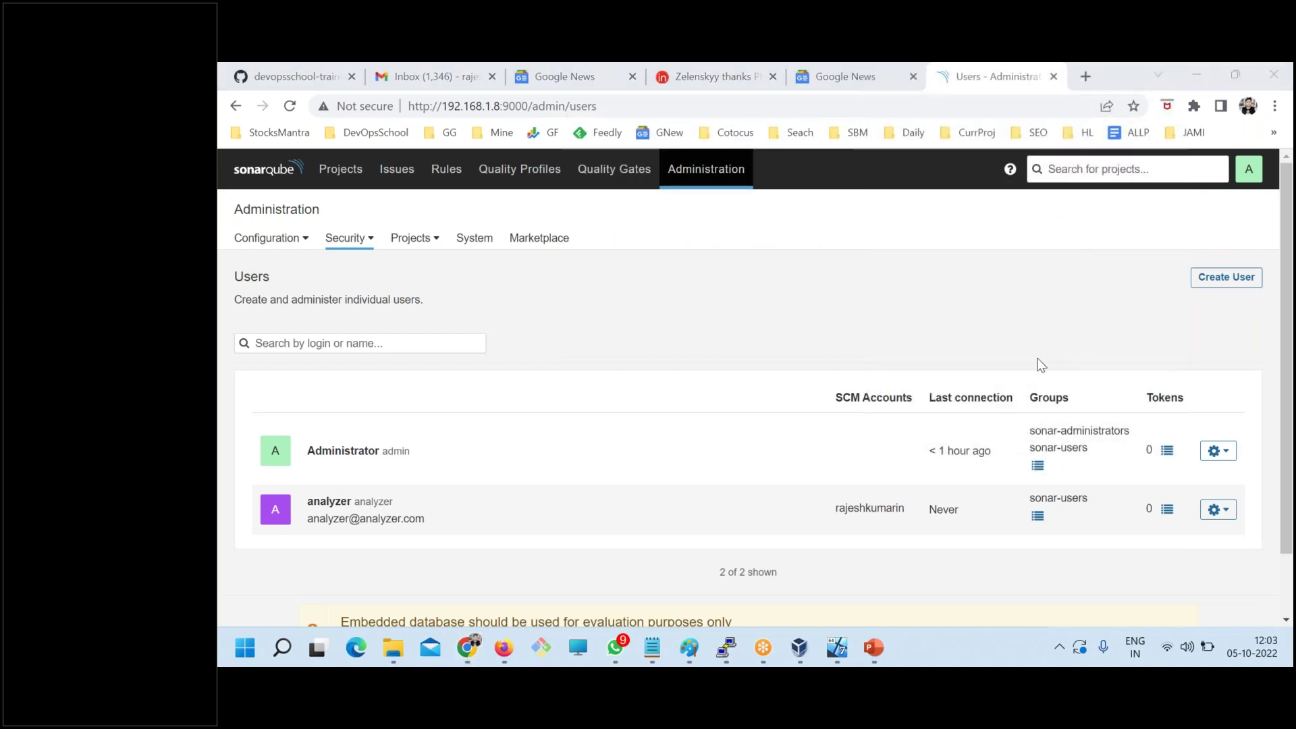
click(602, 580)
- Jot the analyzer login and its password into dsadaddsada.txt and save the notes
mouse_move(651, 647)
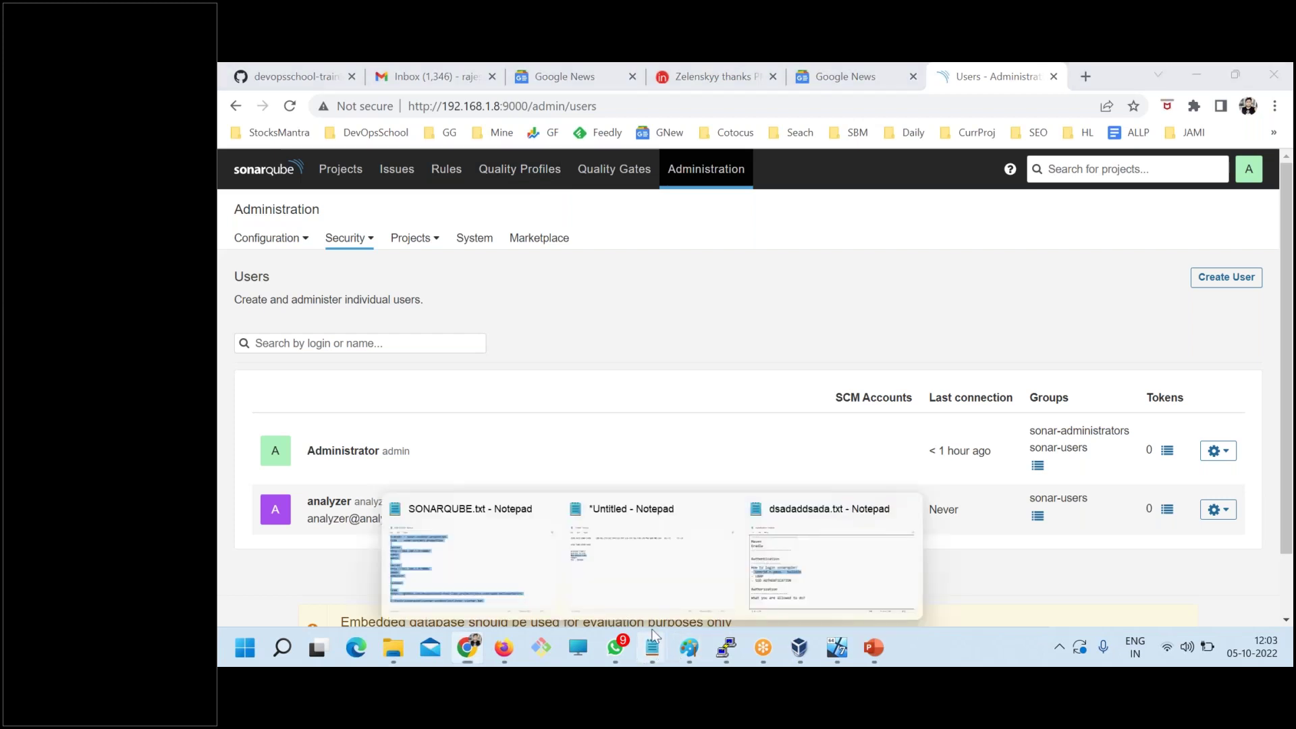
click(824, 564)
scroll(324, 428, down, 2)
click(324, 428)
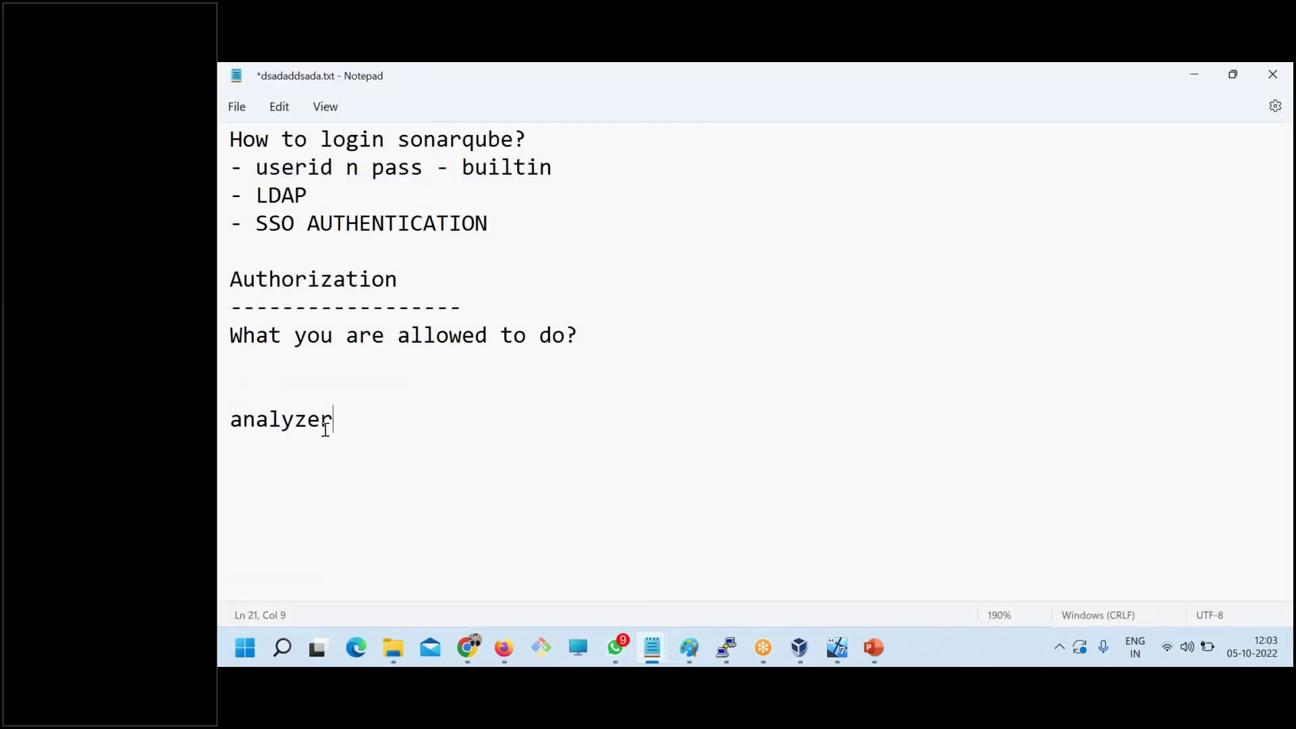
key(Return)
key(ctrl+s)
- Return to Security > Users, copy its address, and open a new incognito window
key(alt+Tab)
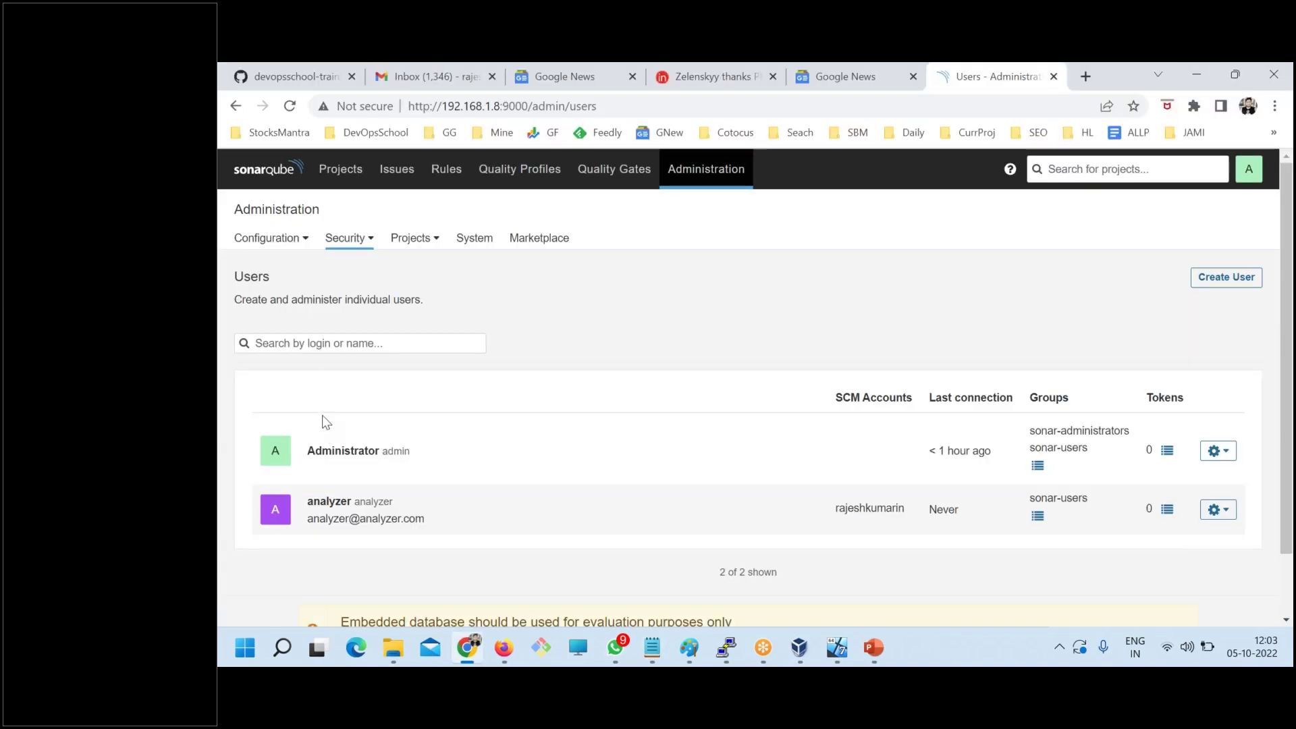
click(344, 238)
click(308, 271)
click(497, 106)
click(1274, 106)
click(1241, 173)
- Load the Users page URL in incognito and enter the analyzer login copied from the notes
key(ctrl+v)
key(Return)
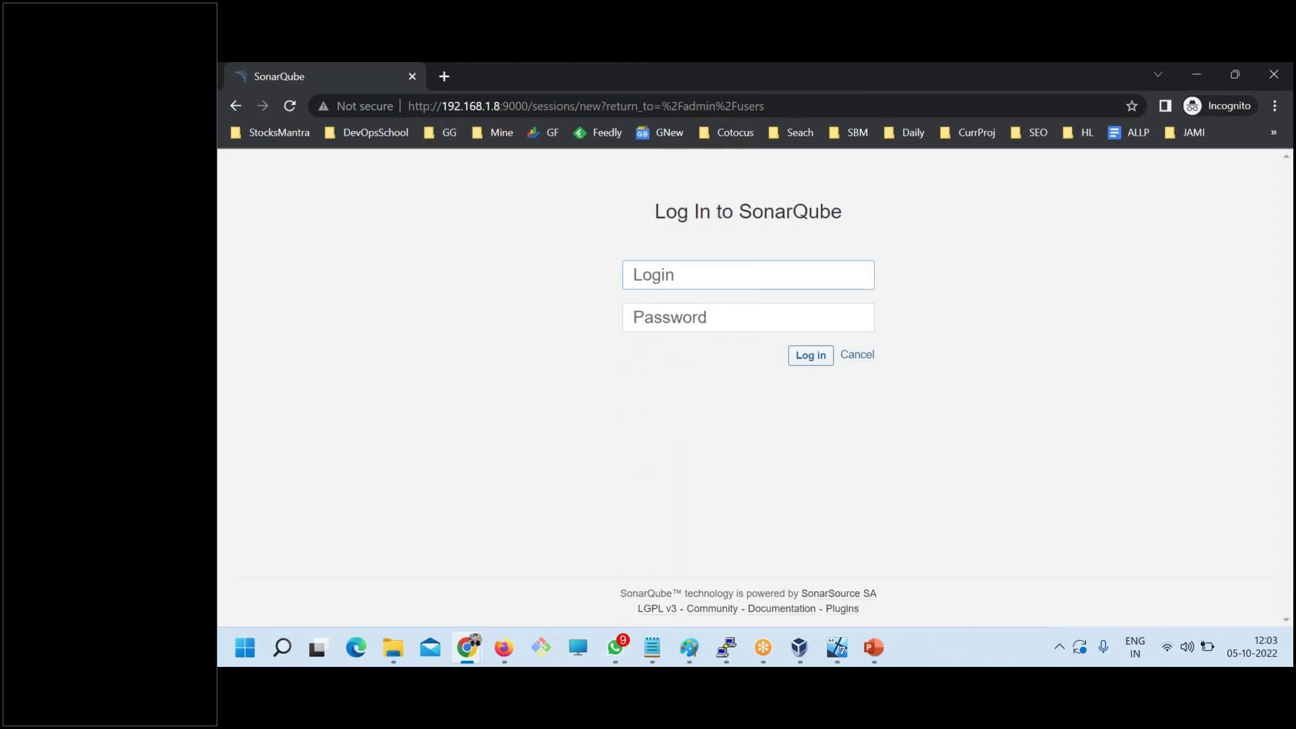
click(652, 648)
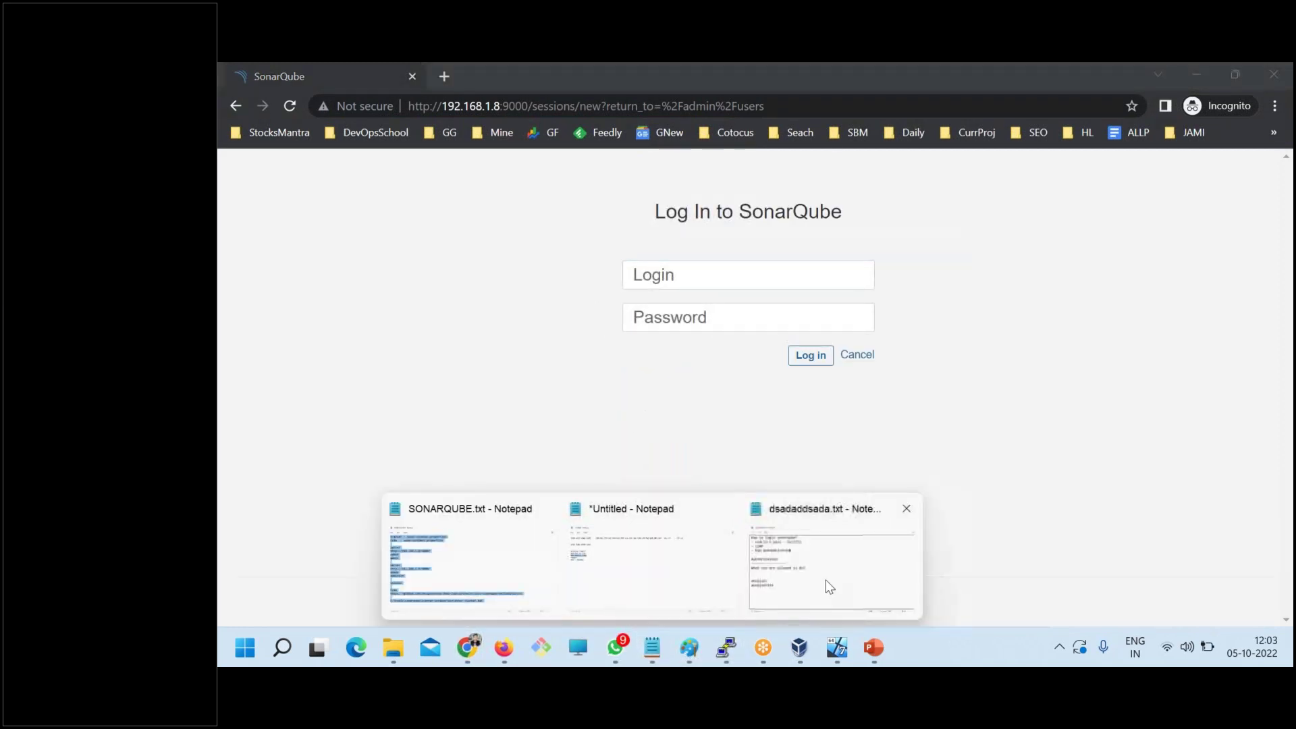
click(830, 586)
double_click(272, 419)
key(ctrl+c)
key(alt+Tab)
key(ctrl+v)
key(alt+Tab)
- Copy the password from the notes into the password field and sign in
double_click(228, 447)
key(ctrl+c)
key(alt+Tab)
key(Tab)
key(ctrl+v)
click(809, 355)
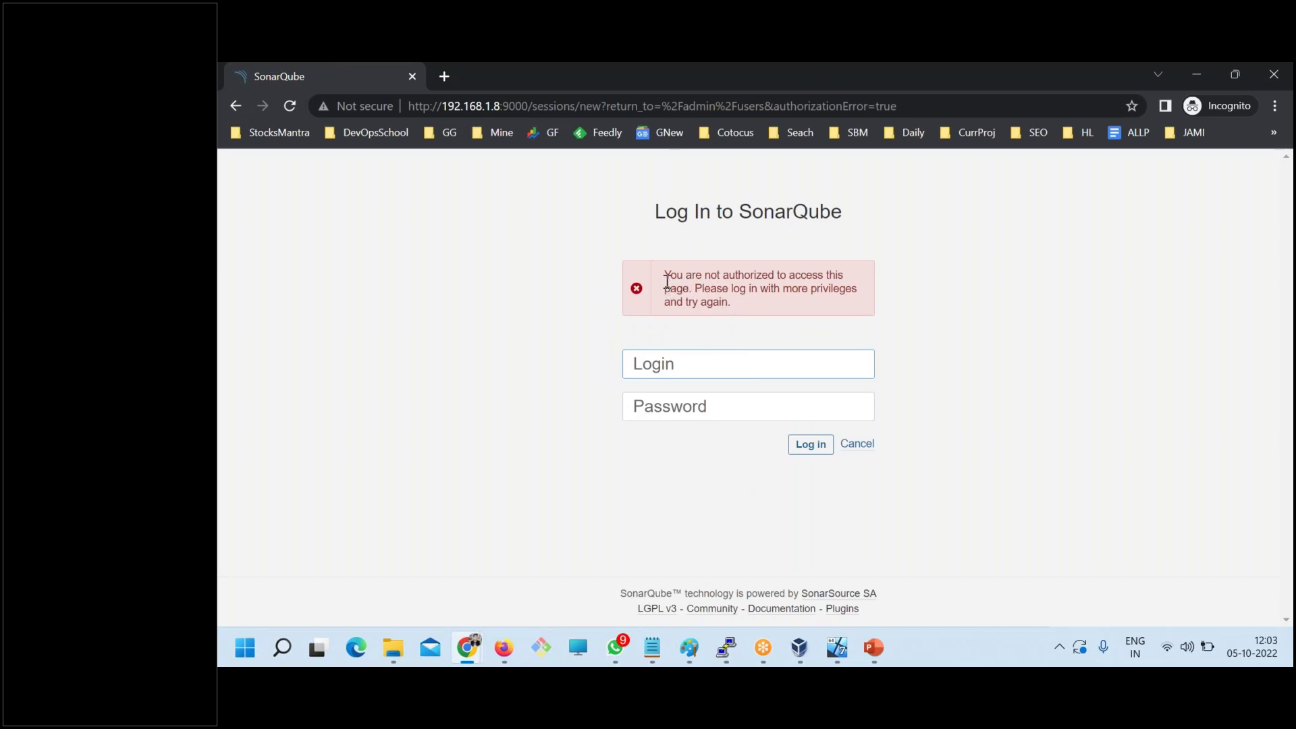
- Highlight the not-authorized error, then switch back to the administrator's window
drag(666, 281, 842, 278)
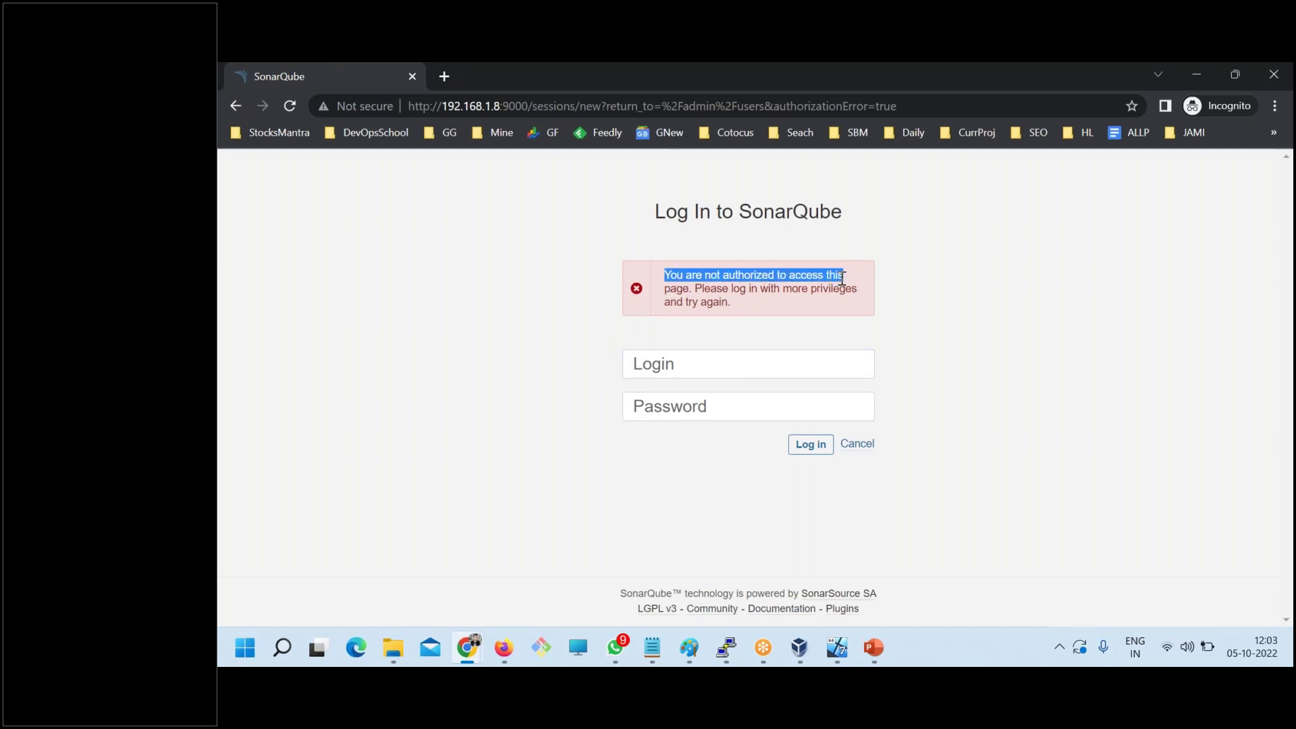
click(696, 294)
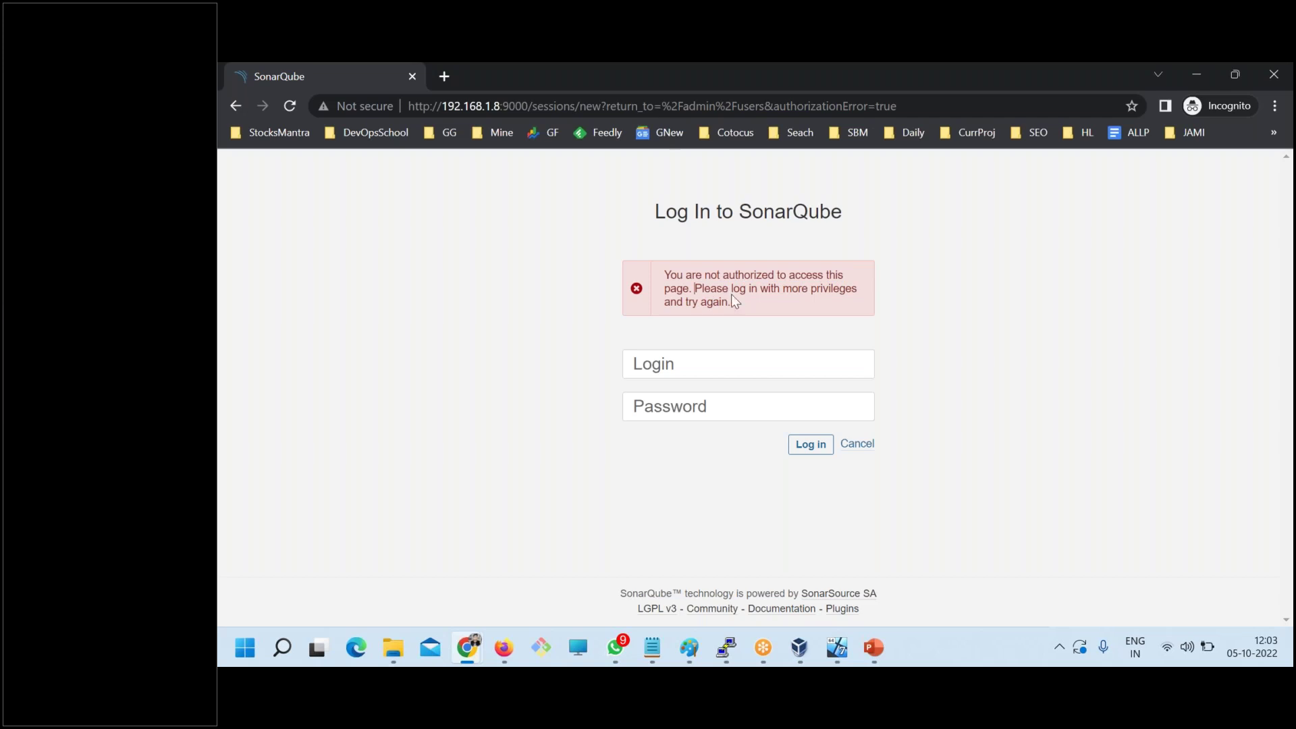
drag(733, 289, 843, 291)
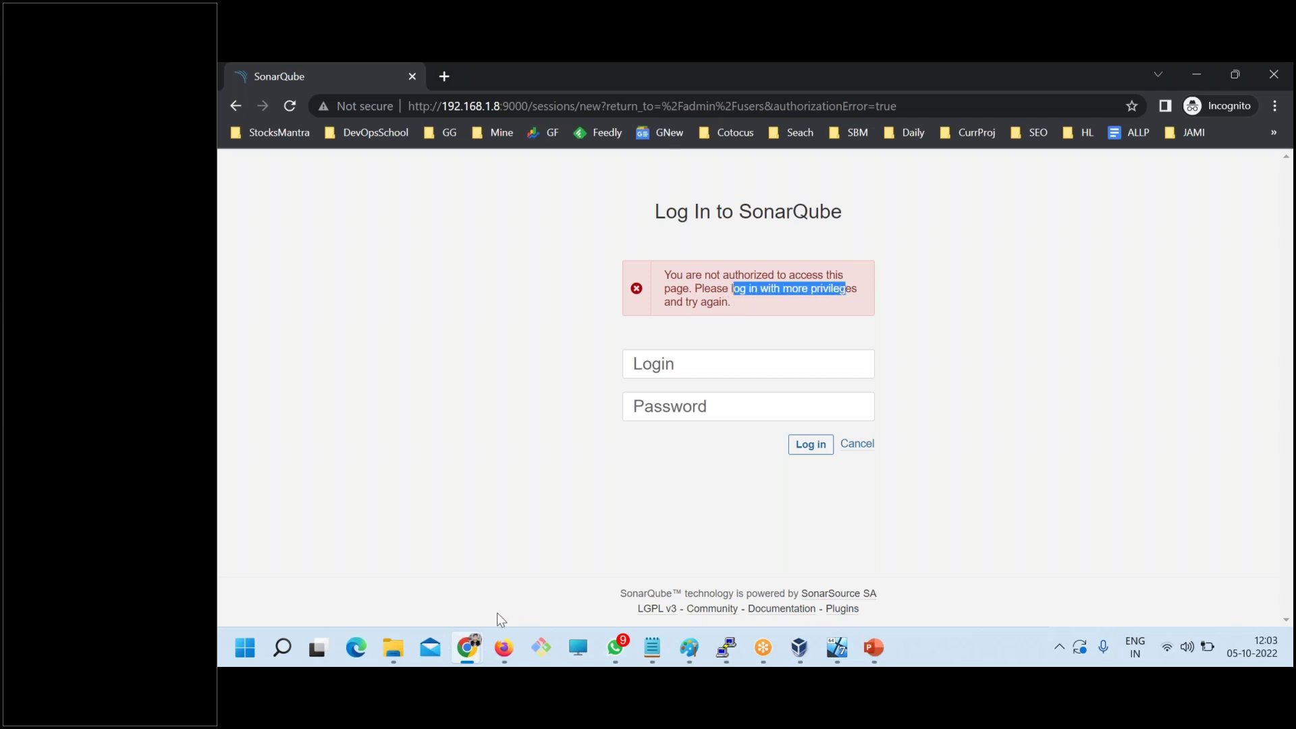
mouse_move(465, 646)
click(412, 555)
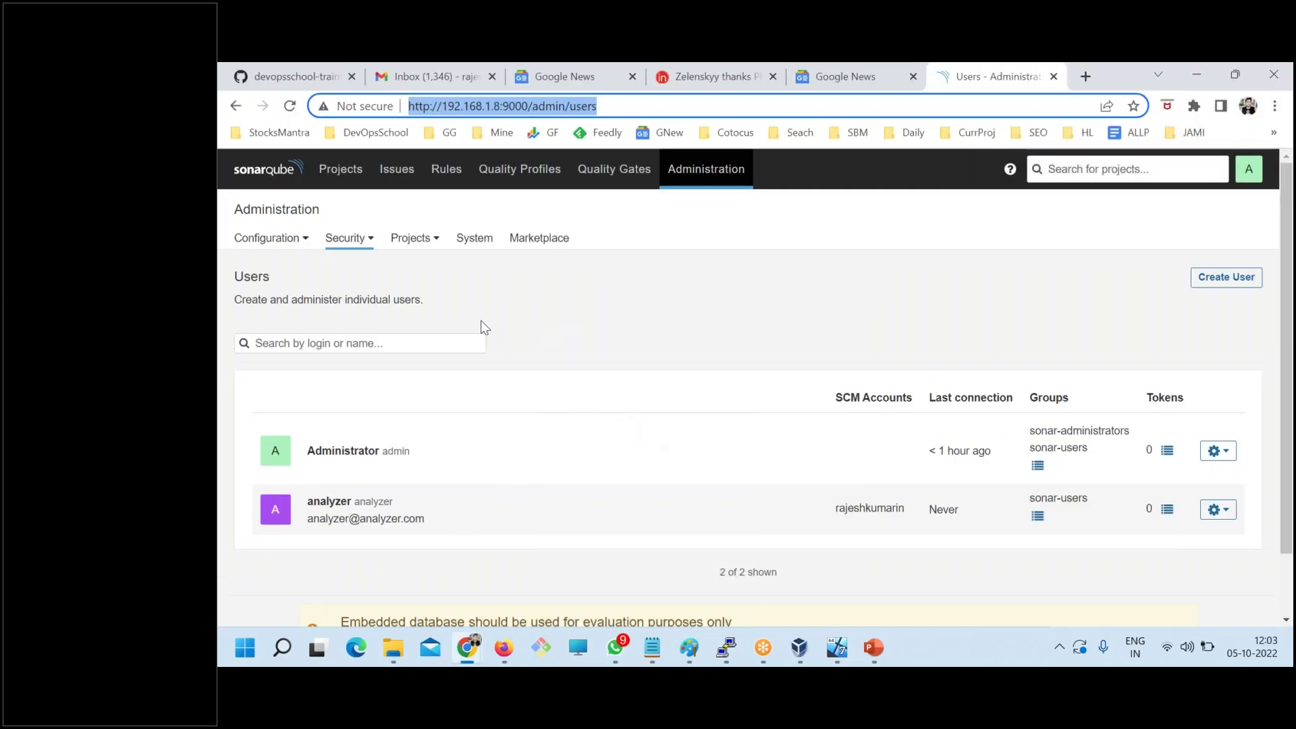
- Visit Global Permissions, then Groups, highlighting the sonar-administrators and sonar-users groups
click(363, 239)
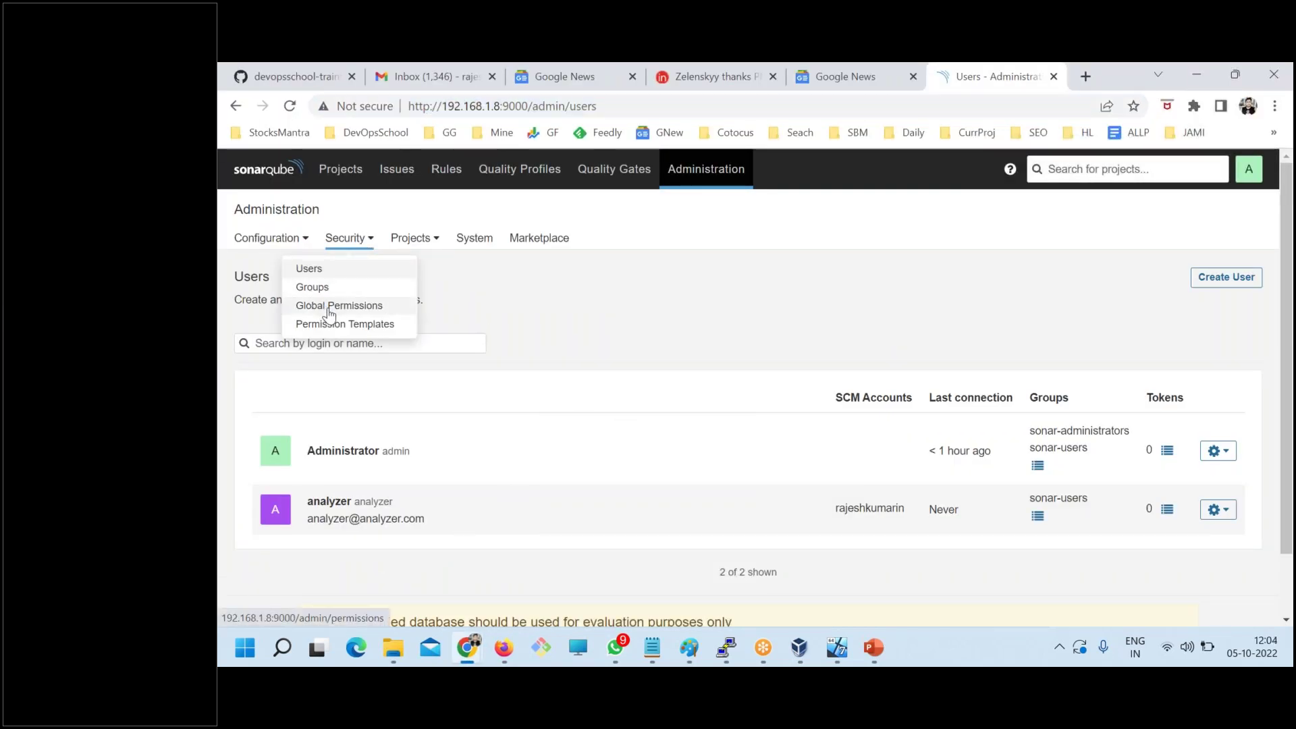
click(328, 305)
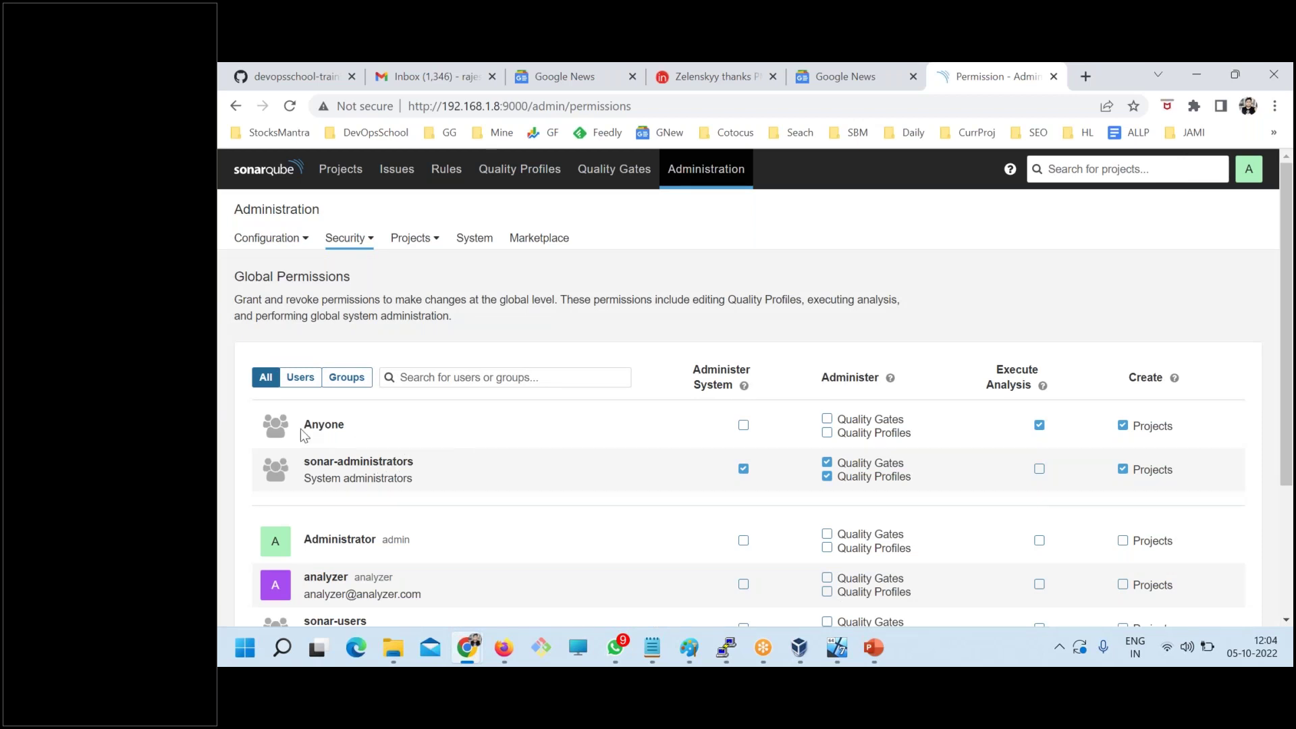
click(345, 238)
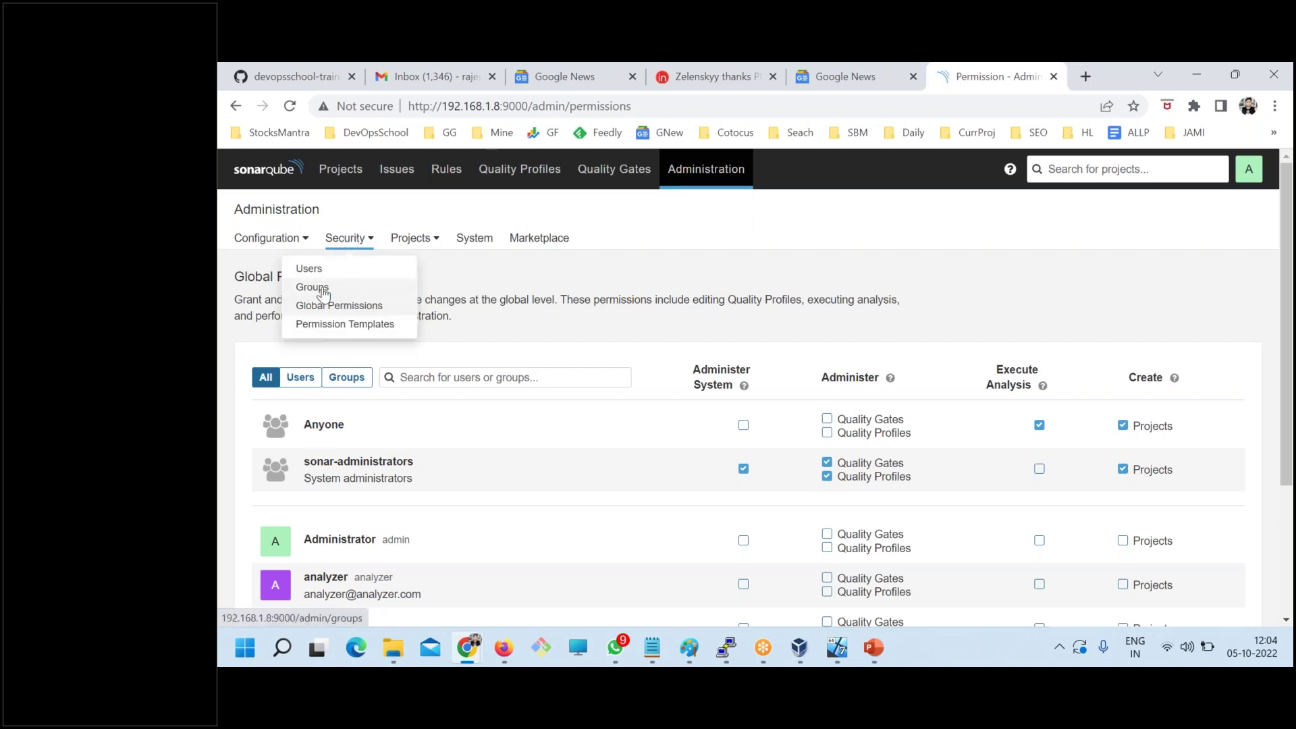
click(323, 292)
click(1259, 198)
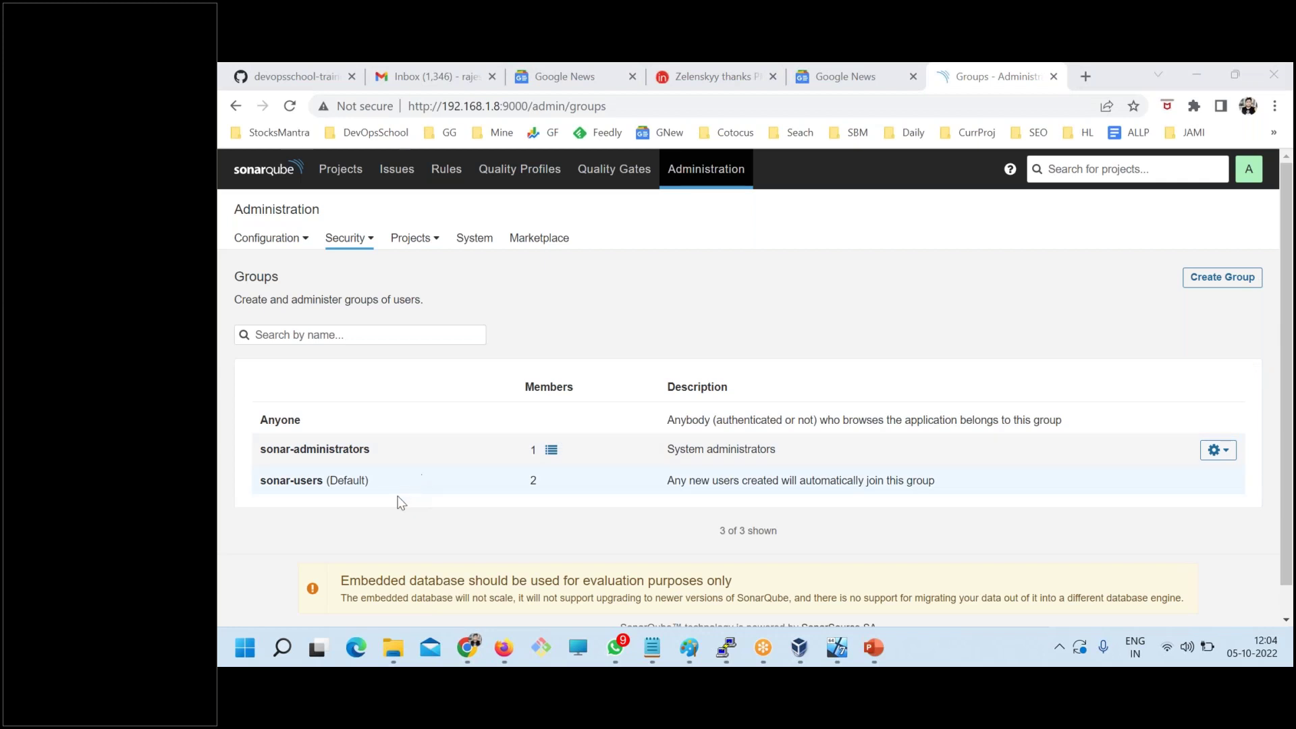
drag(260, 450, 265, 421)
drag(372, 450, 259, 451)
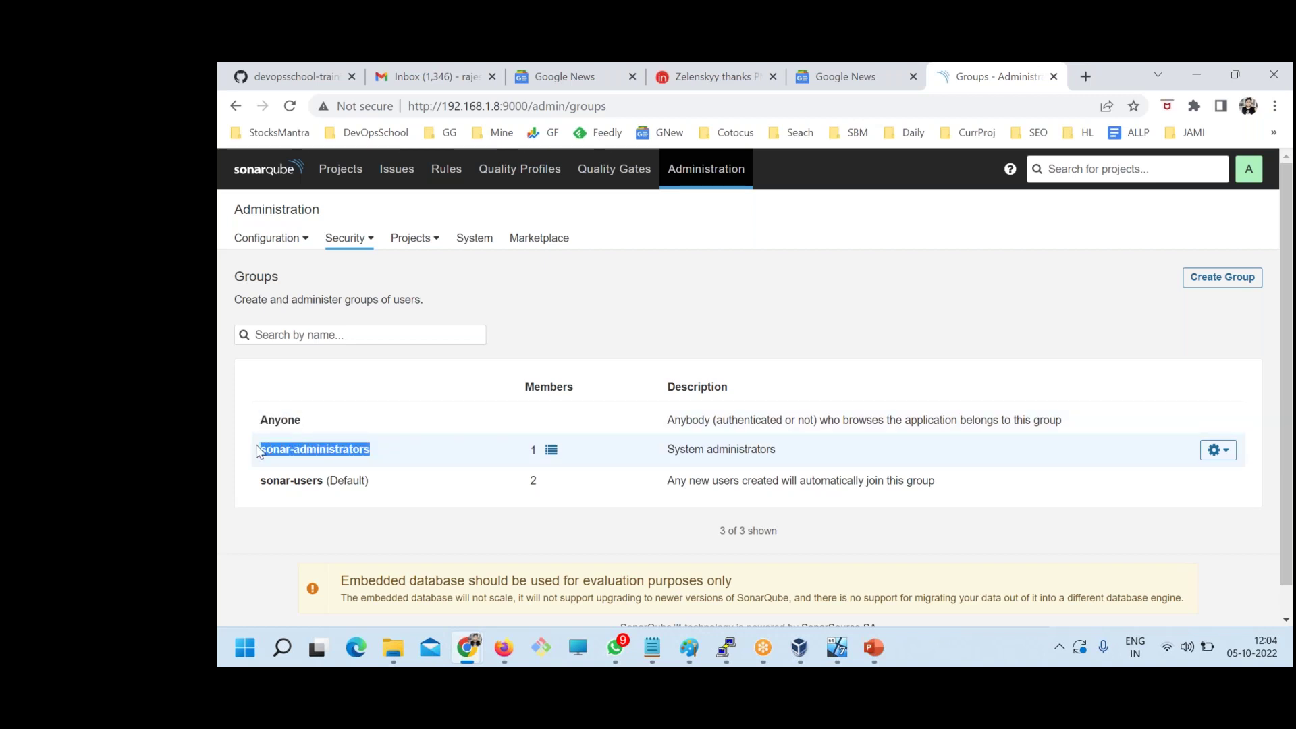
drag(323, 480, 253, 477)
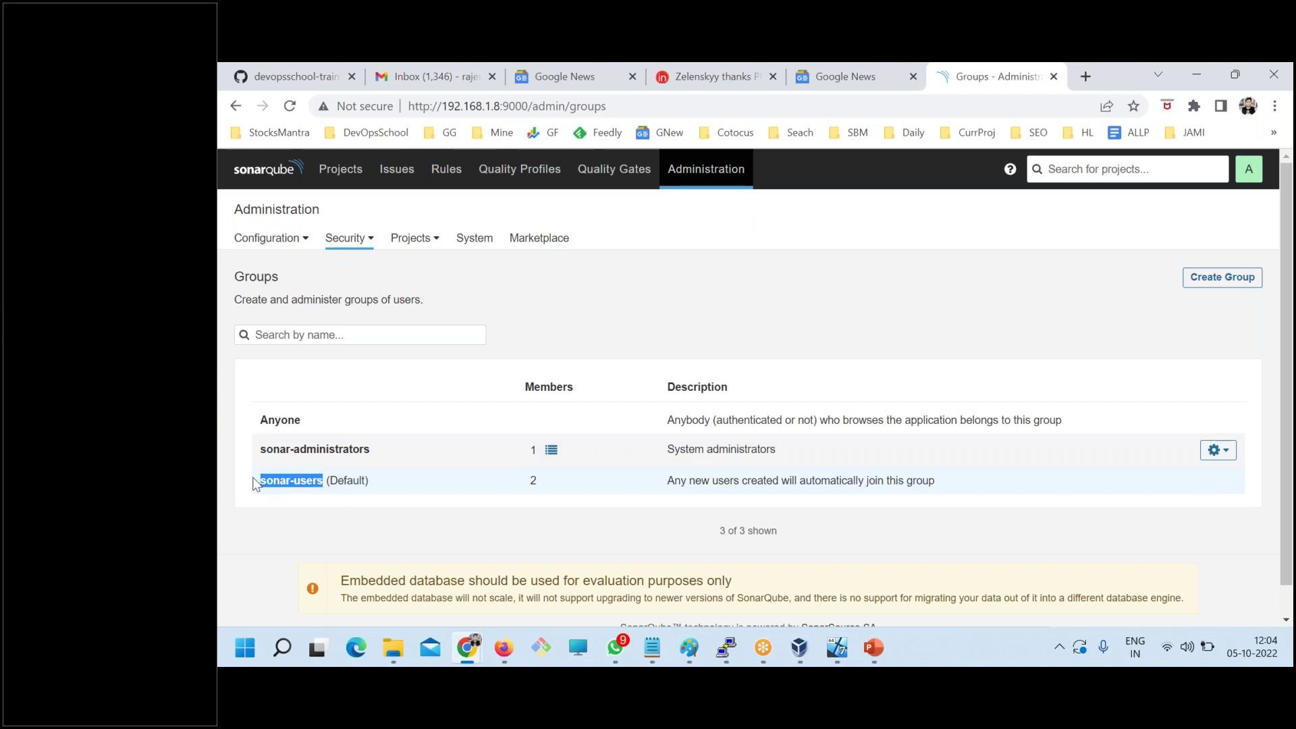
drag(370, 449, 339, 451)
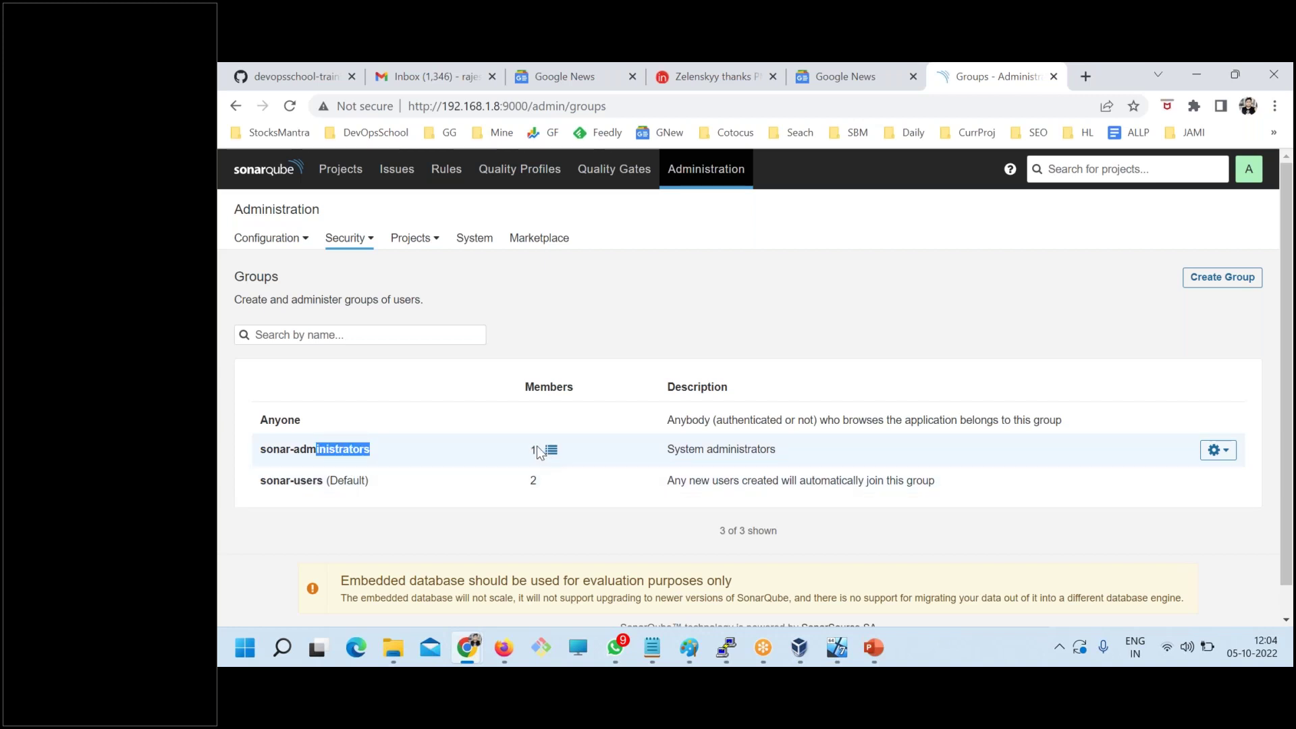
click(317, 481)
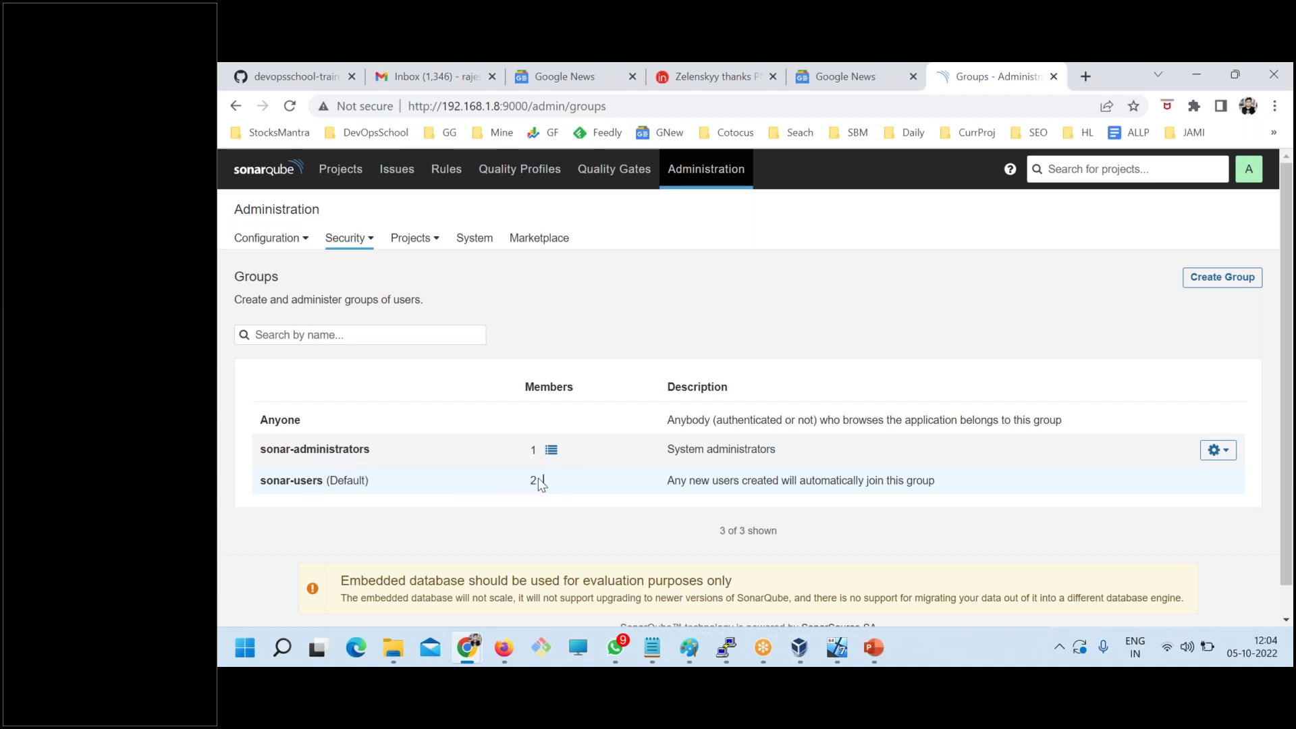
click(723, 480)
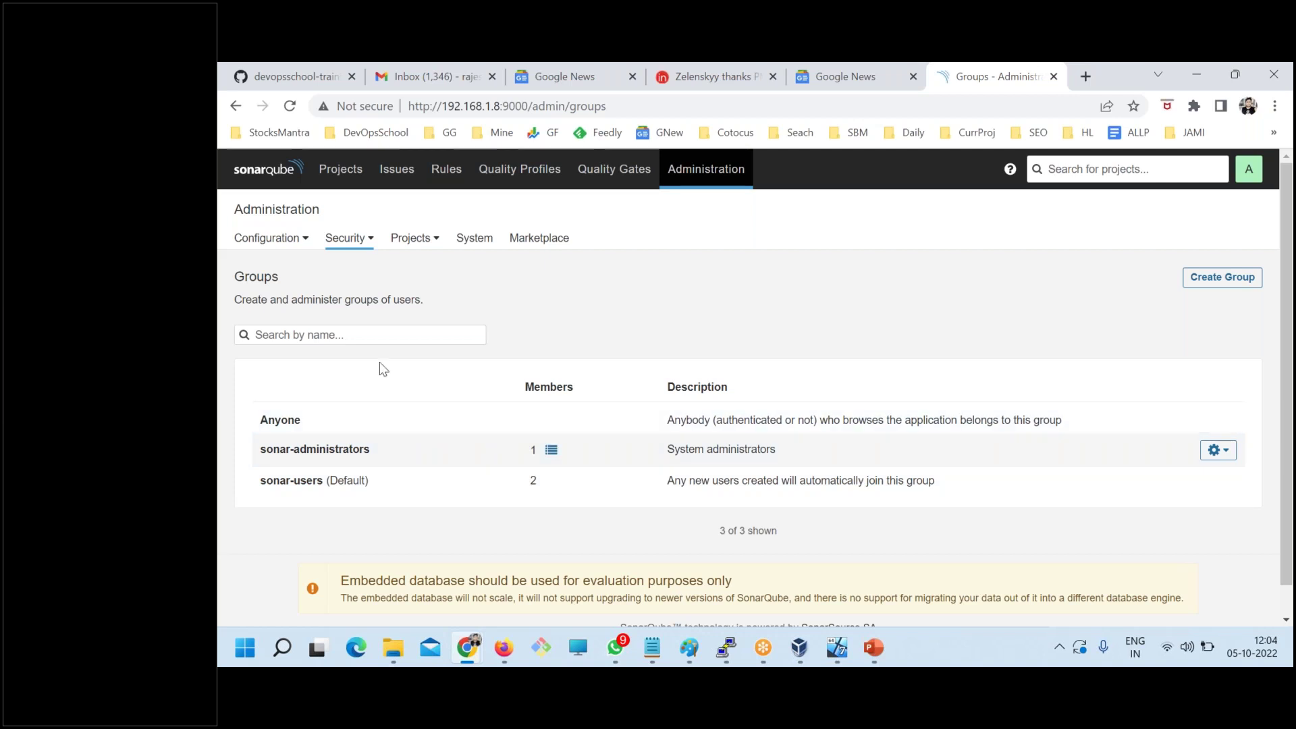
- Check the Users list and highlight the non-admin analyzer user
click(349, 239)
click(314, 269)
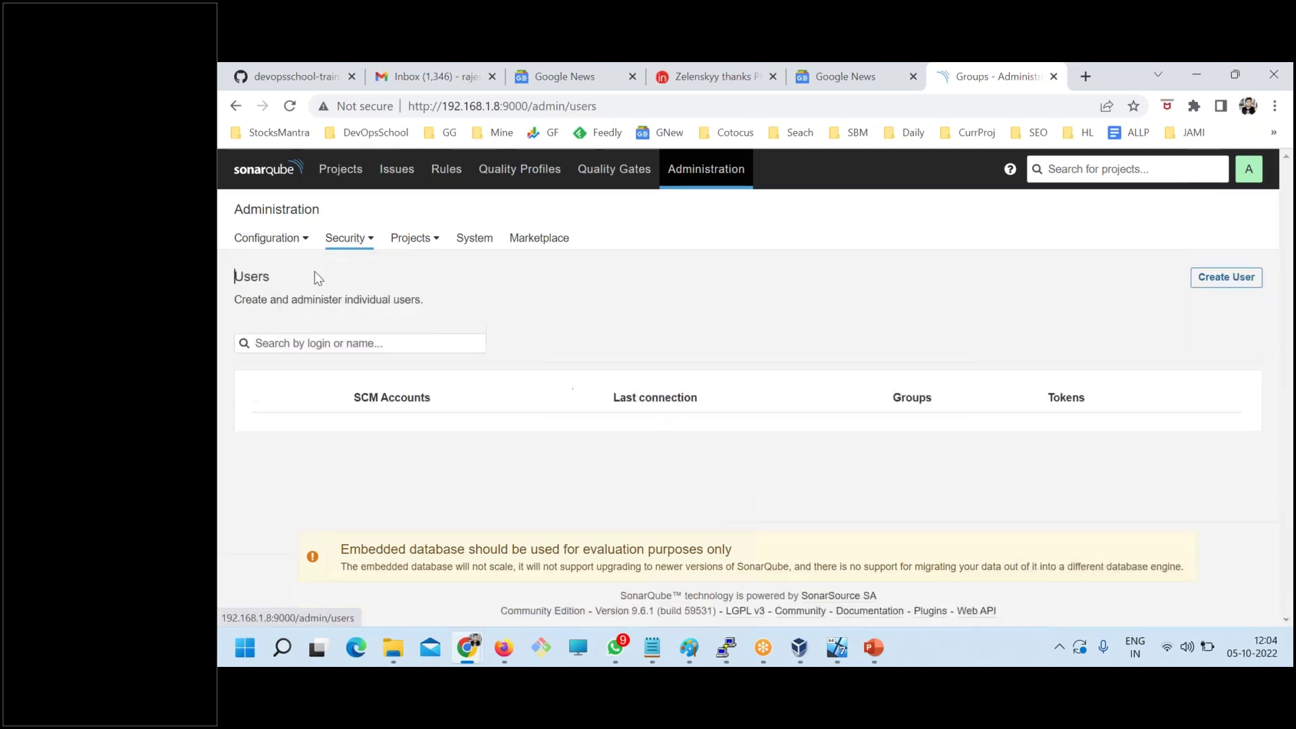
triple_click(323, 497)
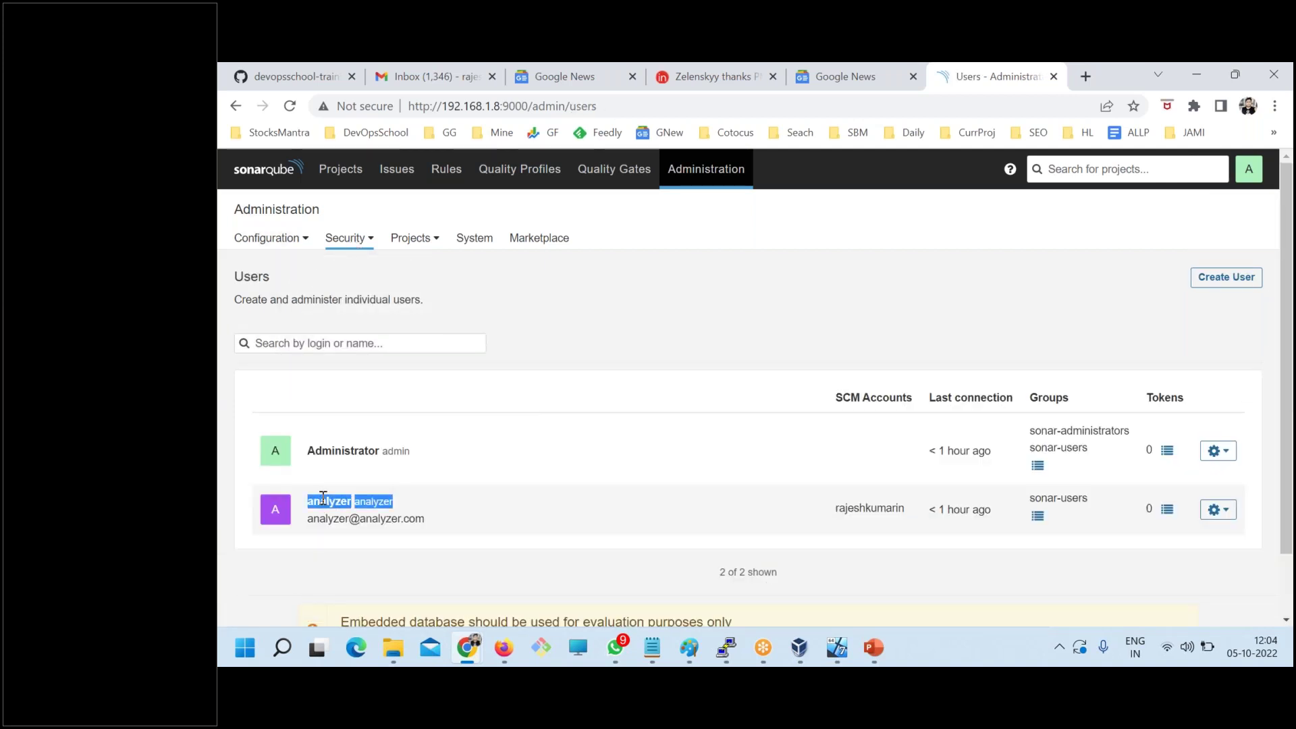
- Back on Groups, point out sonar-users as the Default group and its description
click(334, 239)
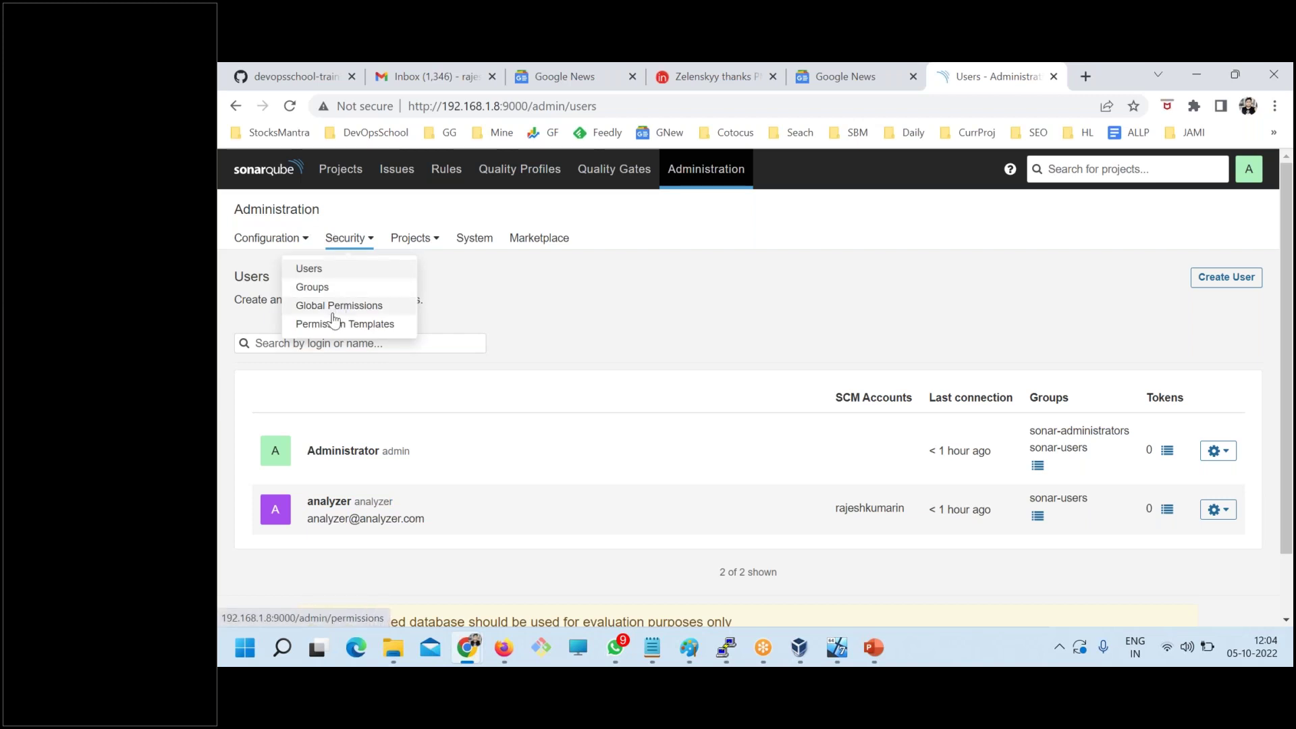
click(312, 287)
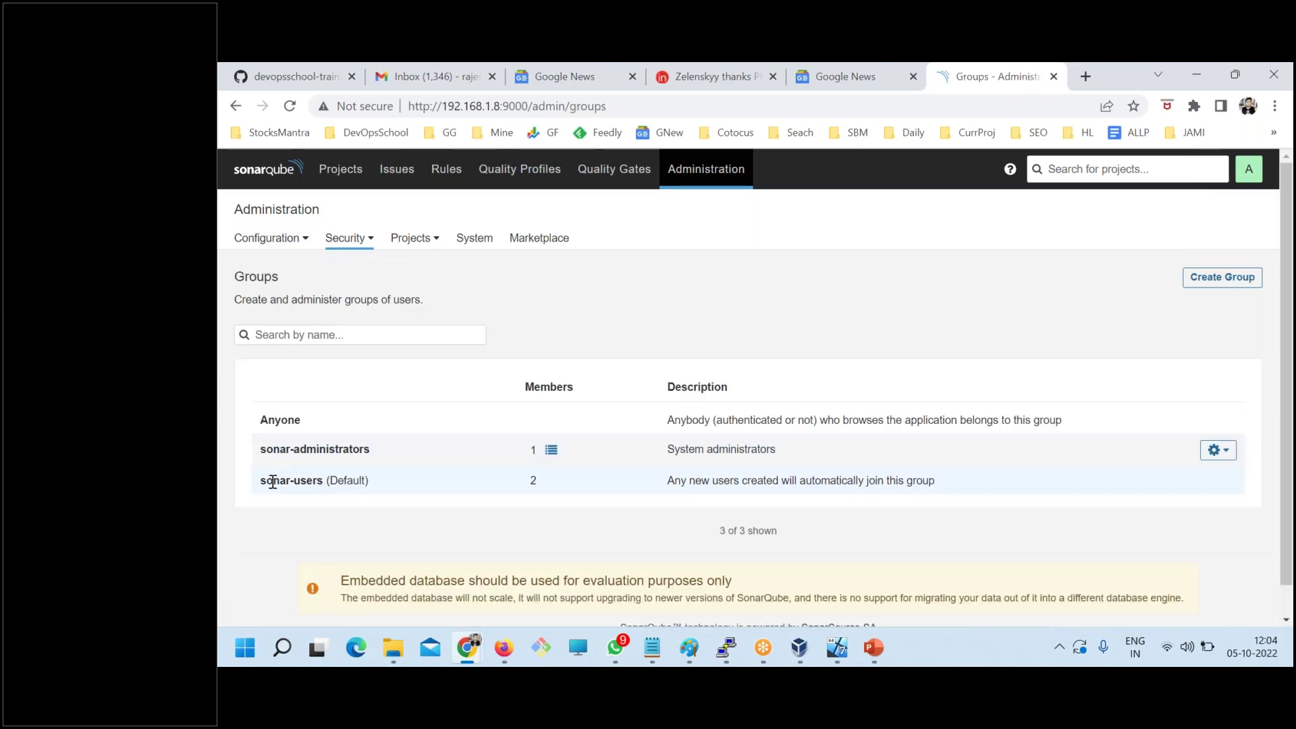
drag(262, 482, 323, 482)
click(354, 493)
double_click(351, 482)
double_click(279, 478)
mouse_move(324, 482)
mouse_down()
mouse_move(257, 481)
mouse_move(310, 484)
mouse_up()
drag(733, 482, 936, 485)
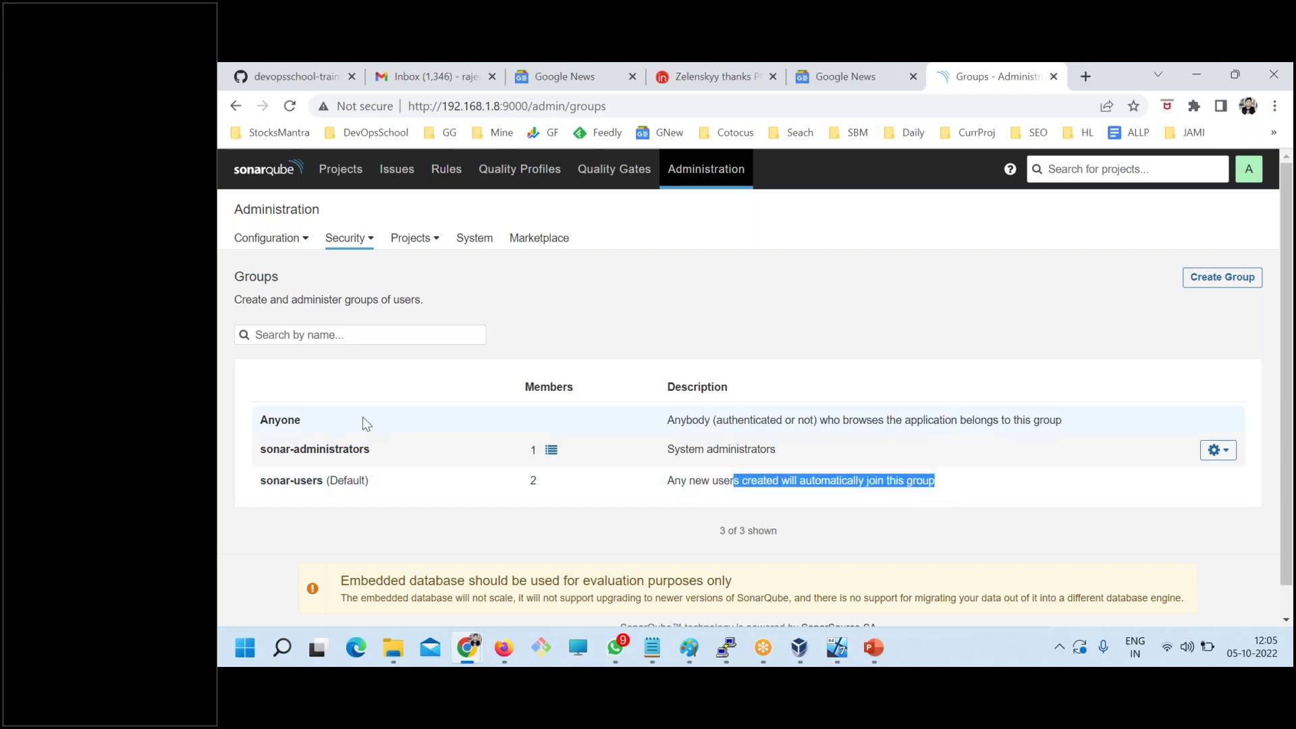
- Point out the Anyone group and its description about authenticated users
drag(303, 418, 269, 419)
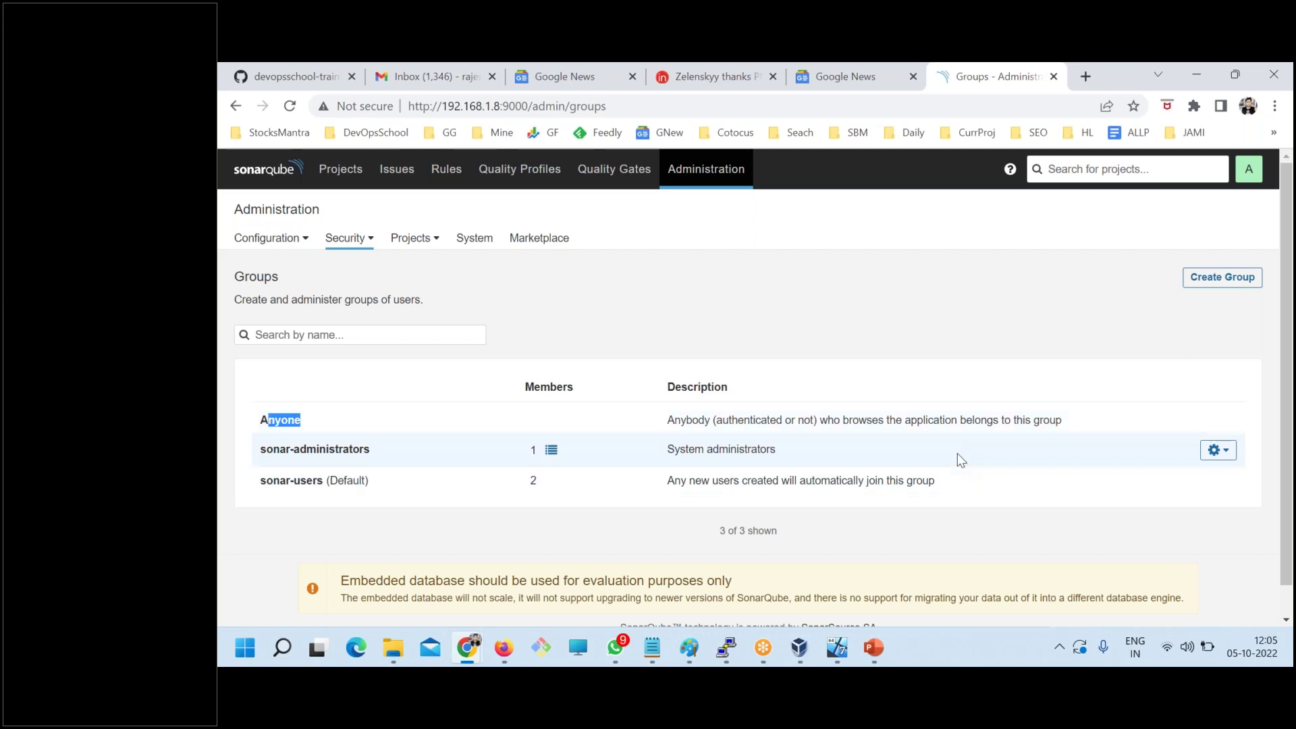
double_click(683, 422)
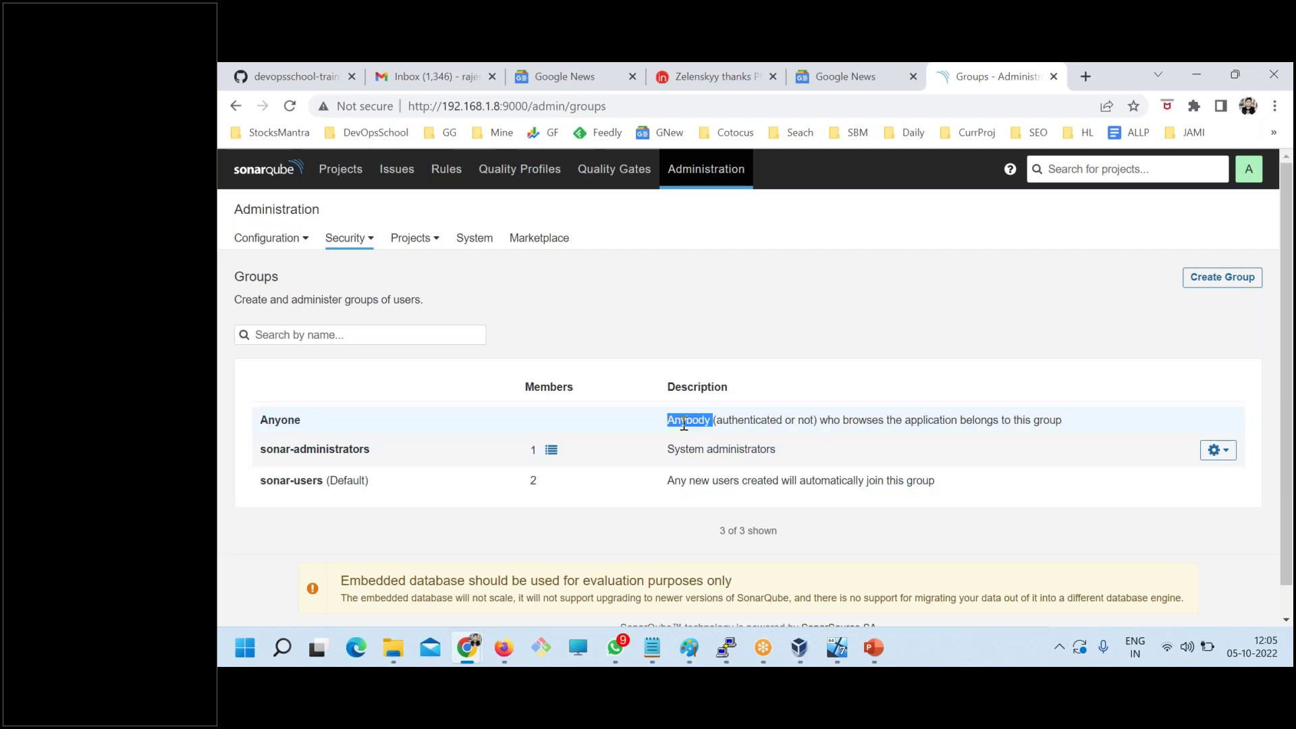
double_click(767, 420)
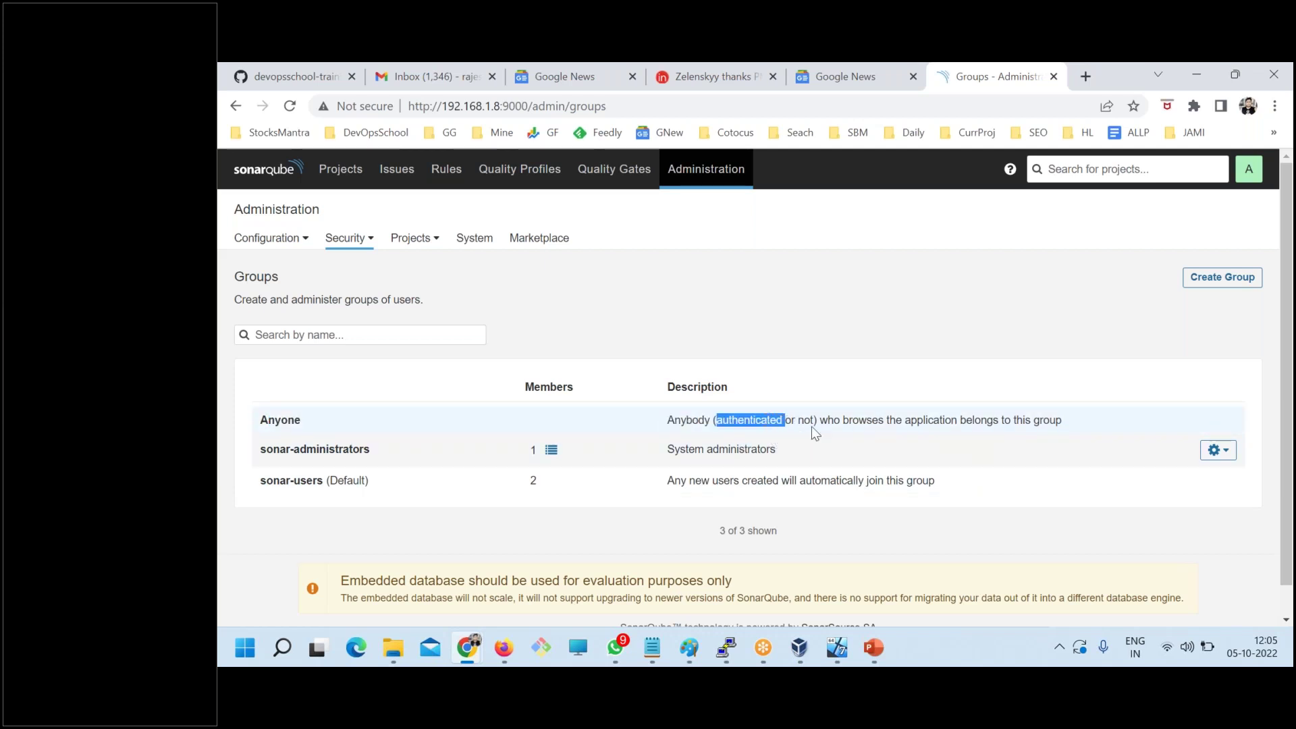
drag(819, 419, 999, 436)
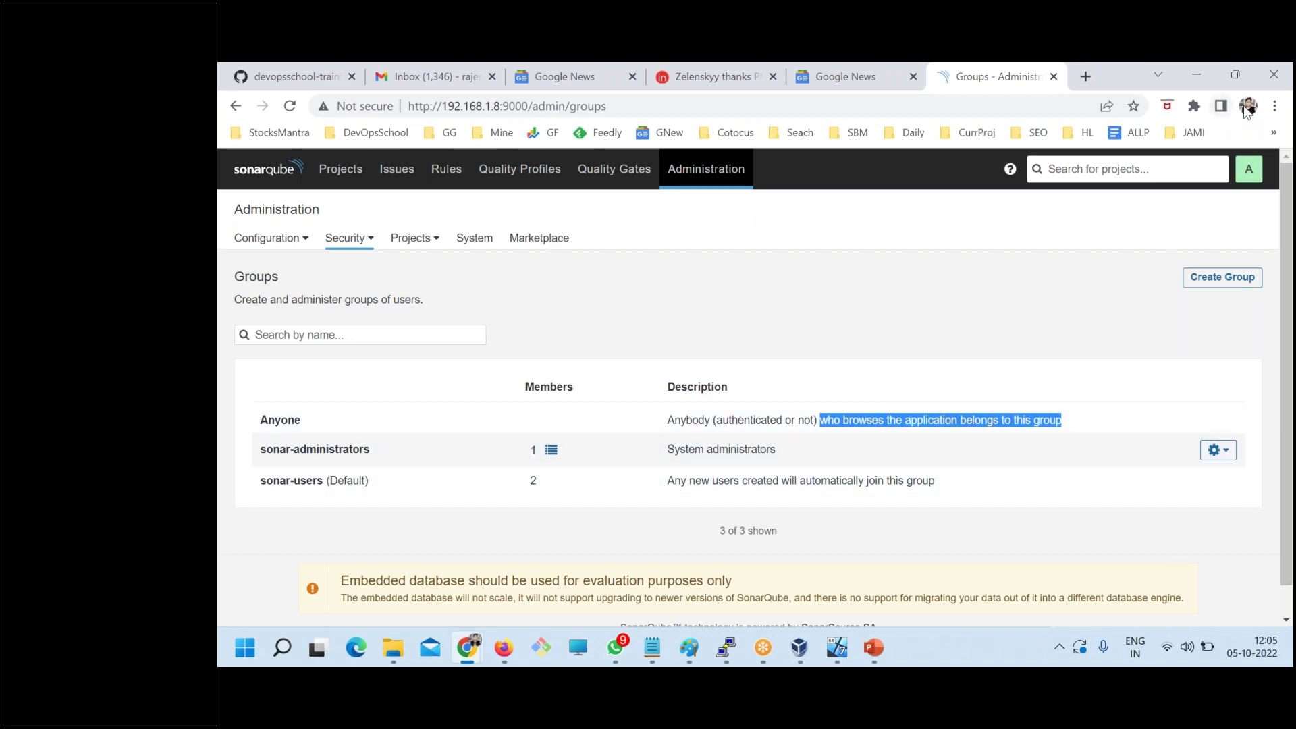
click(1222, 276)
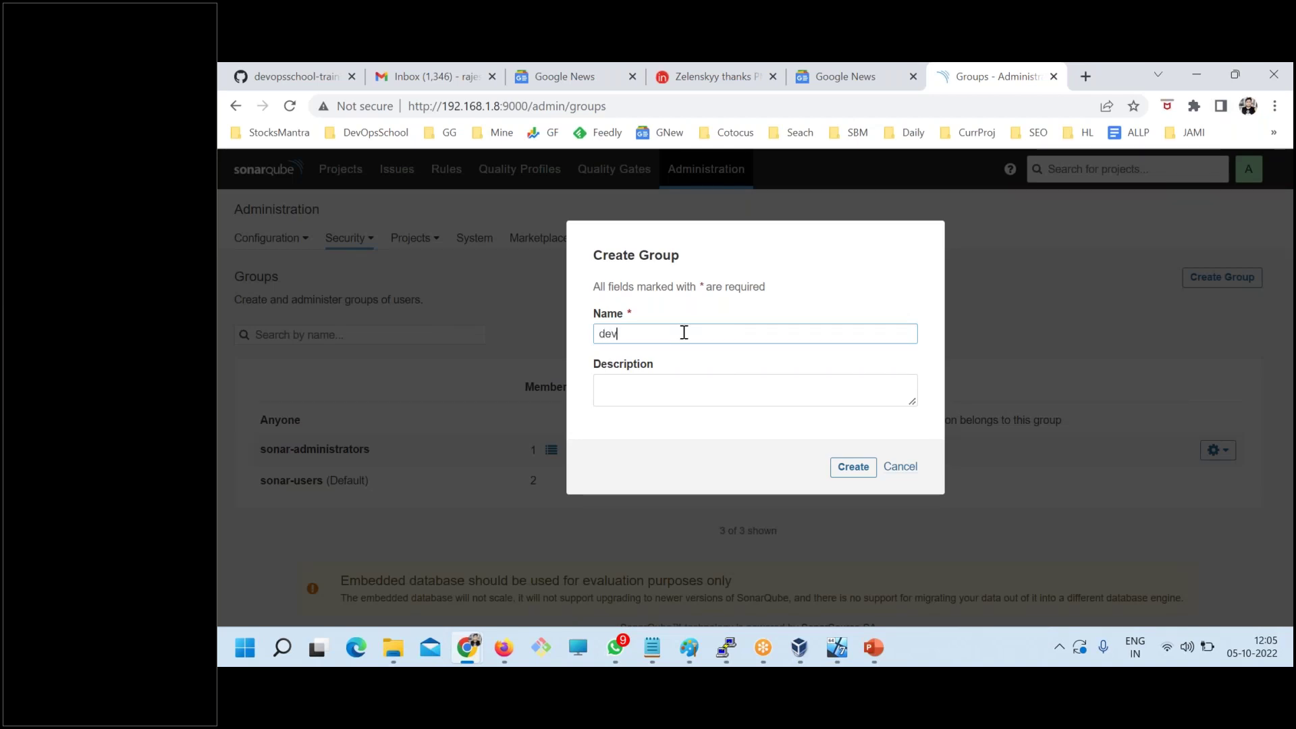
drag(632, 336, 601, 333)
click(626, 401)
text(dev)
click(856, 469)
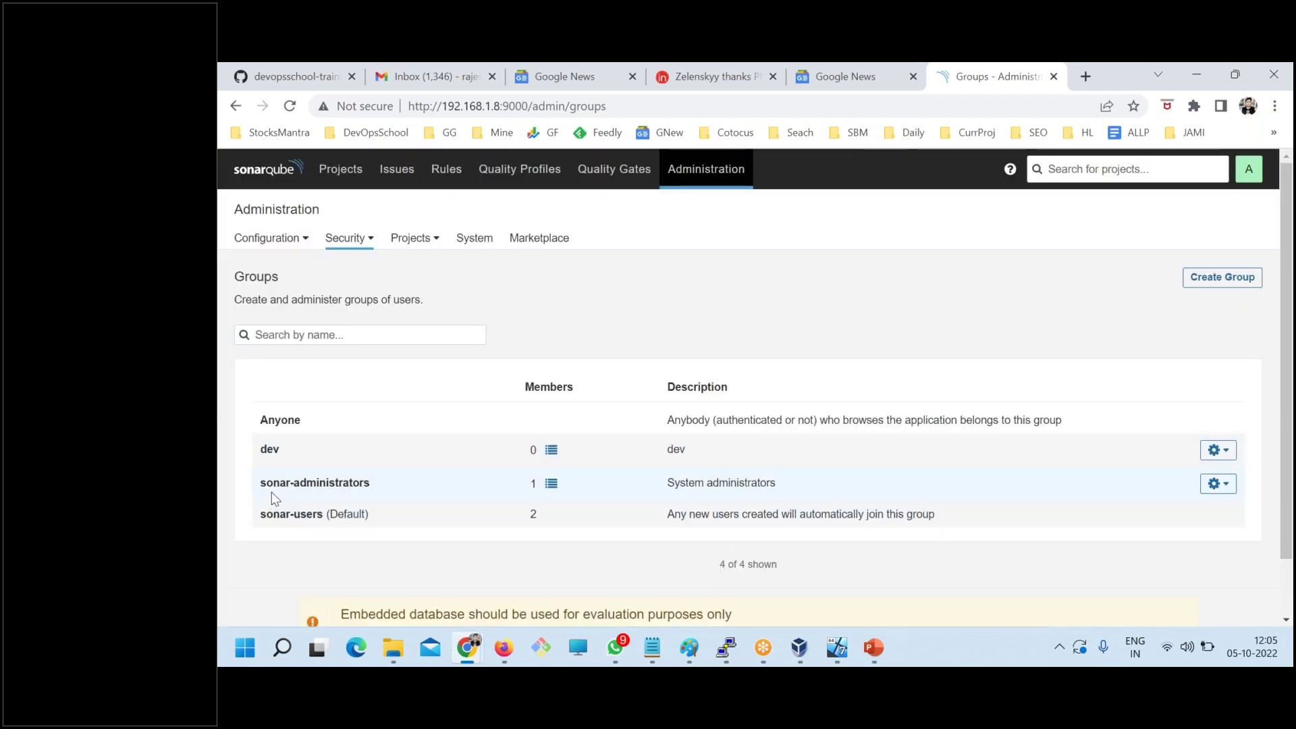
click(1229, 454)
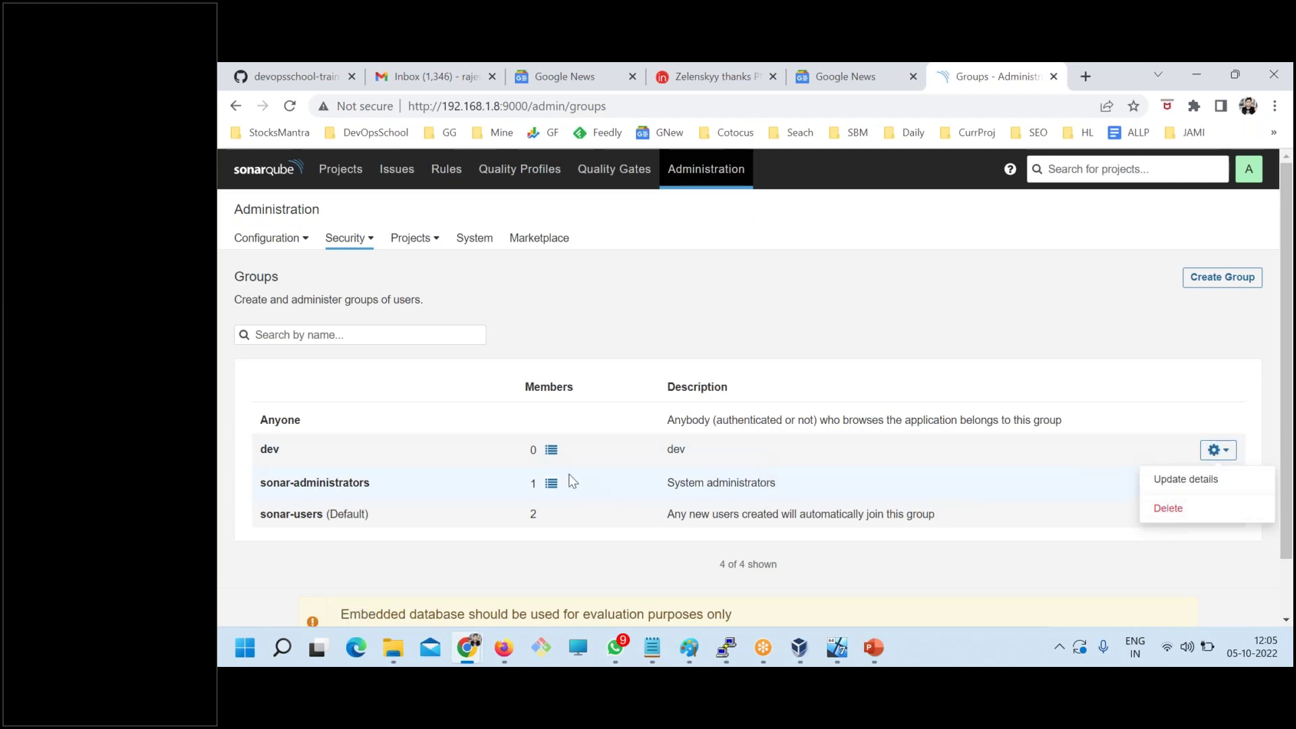
click(551, 450)
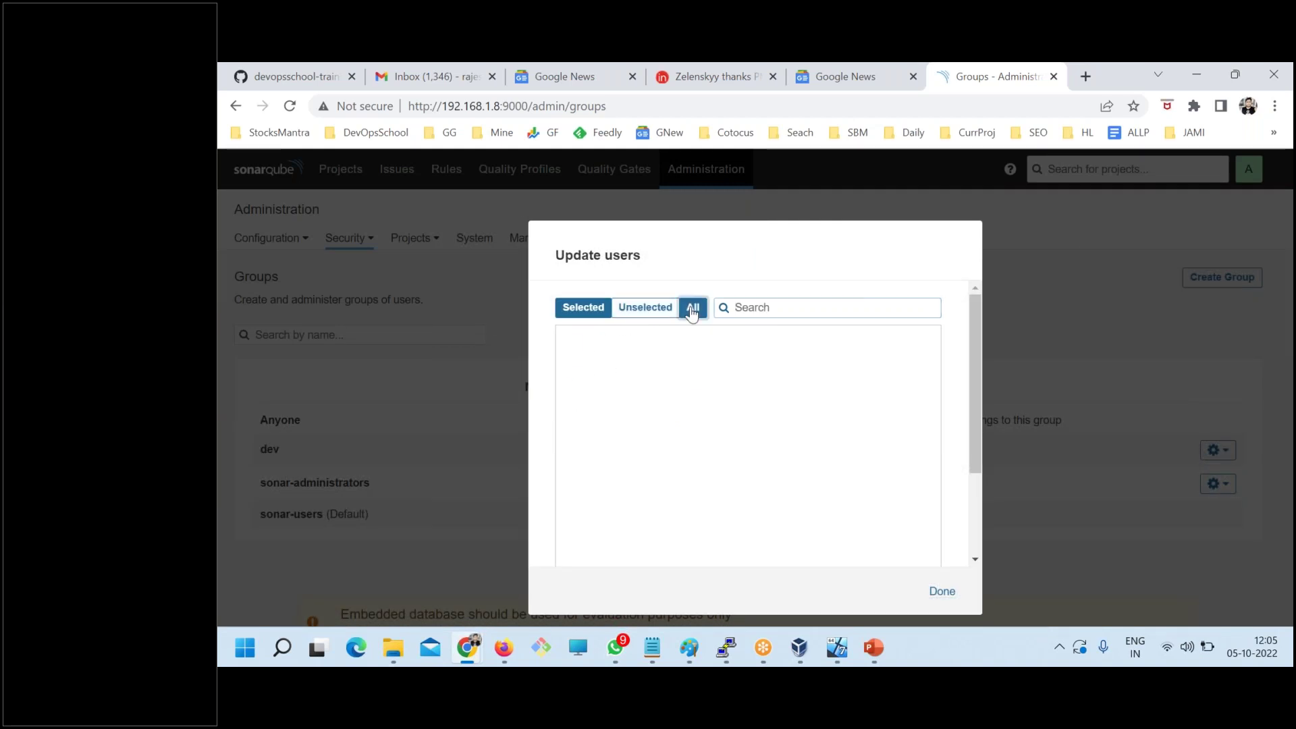
click(690, 308)
click(577, 375)
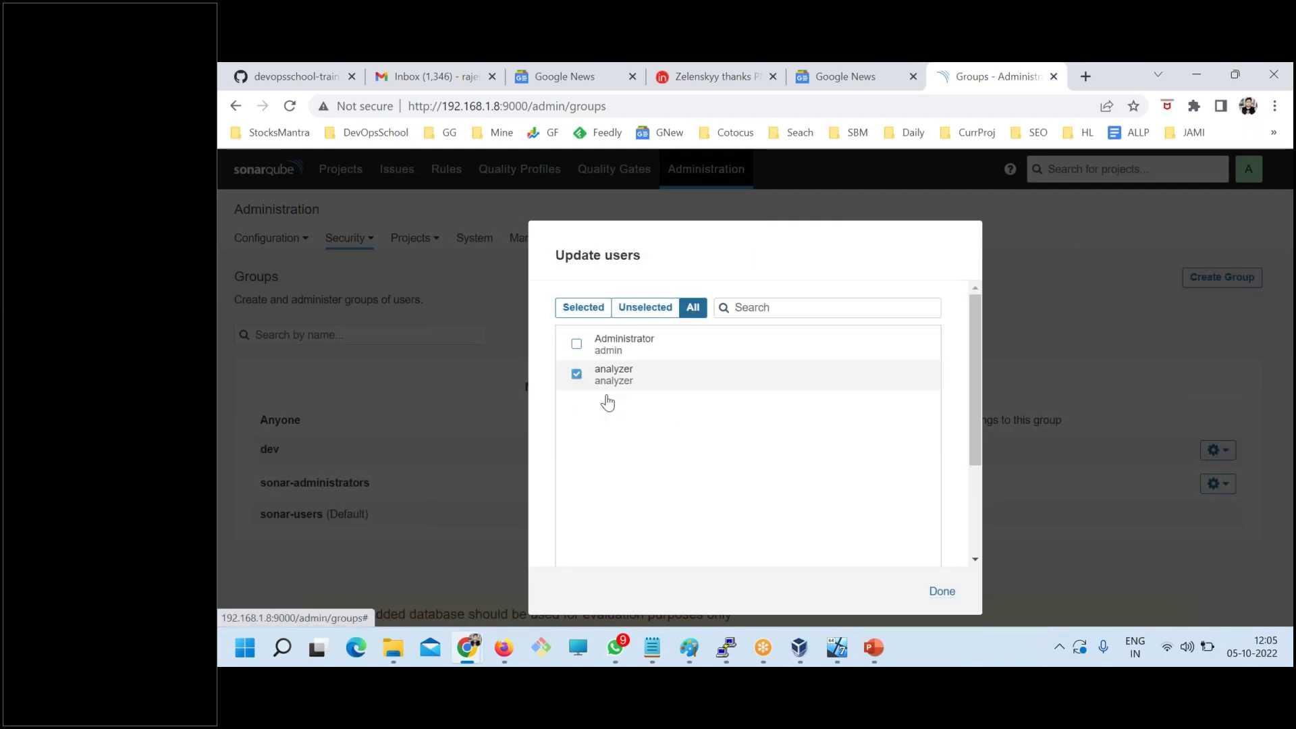
click(942, 591)
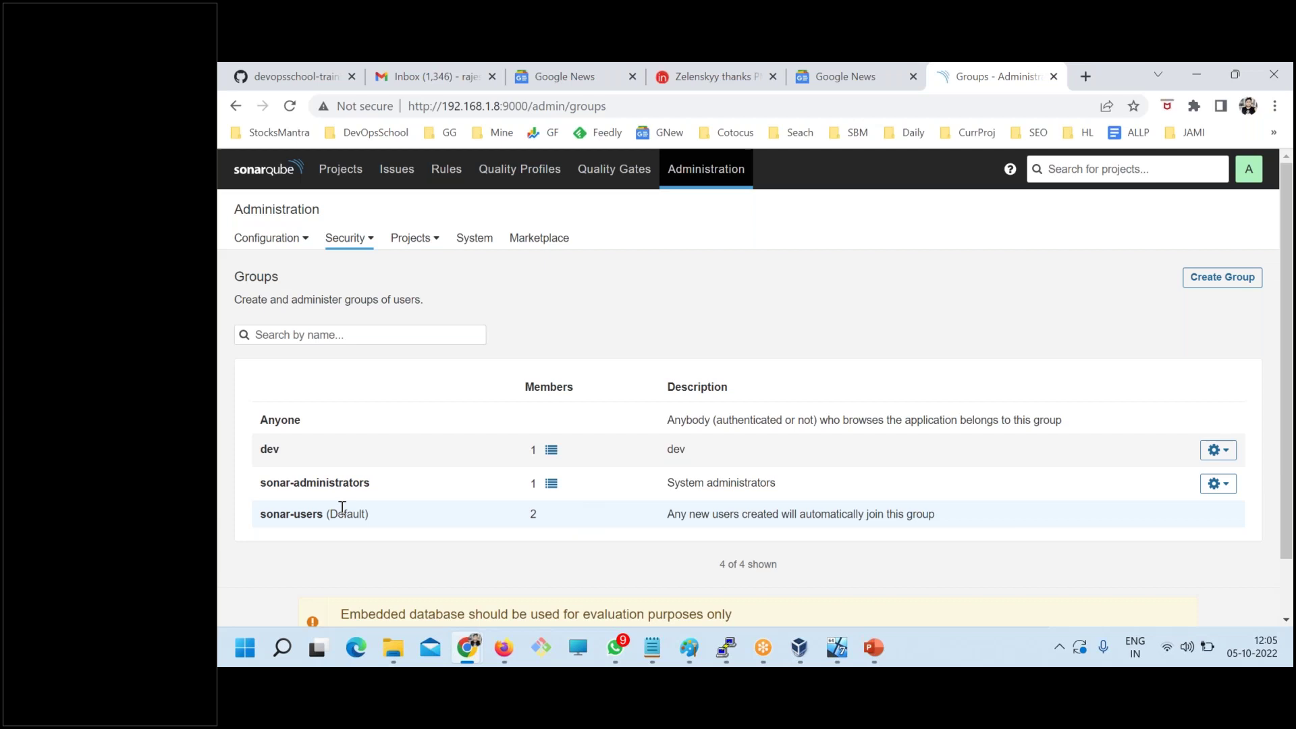
click(331, 242)
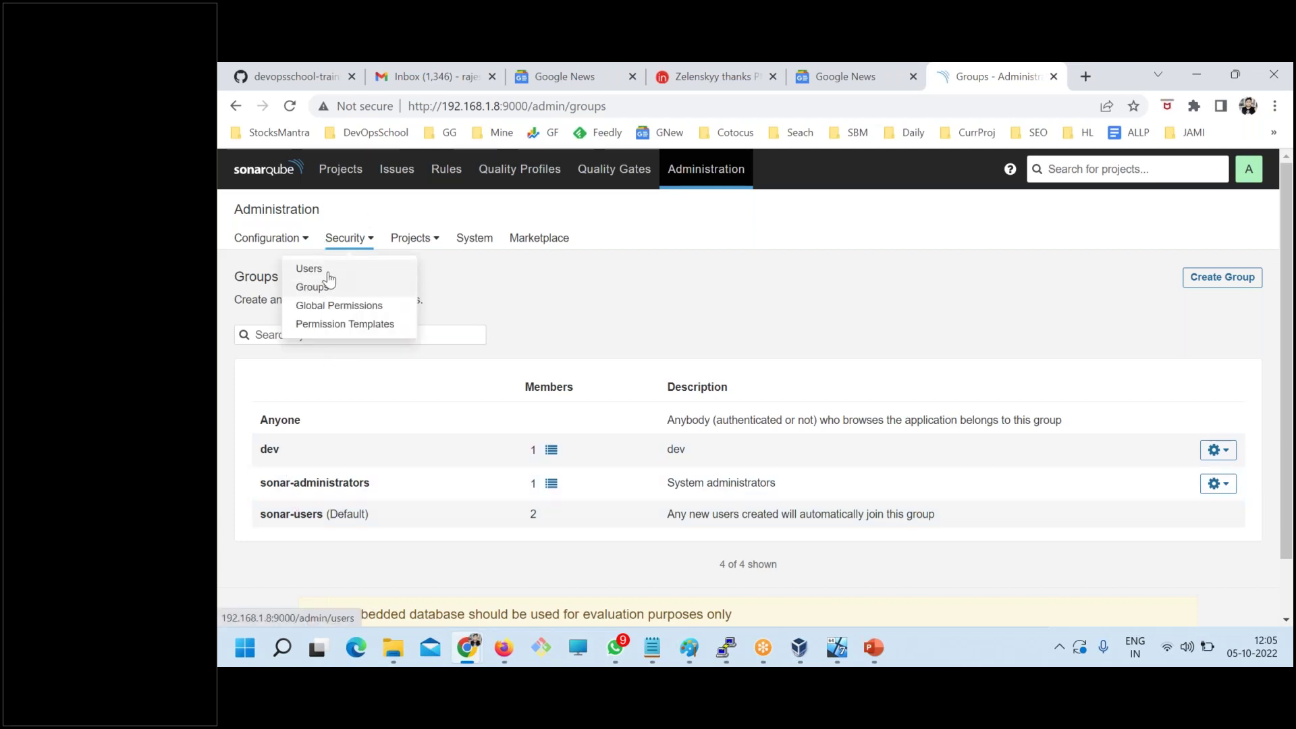
click(329, 274)
click(348, 241)
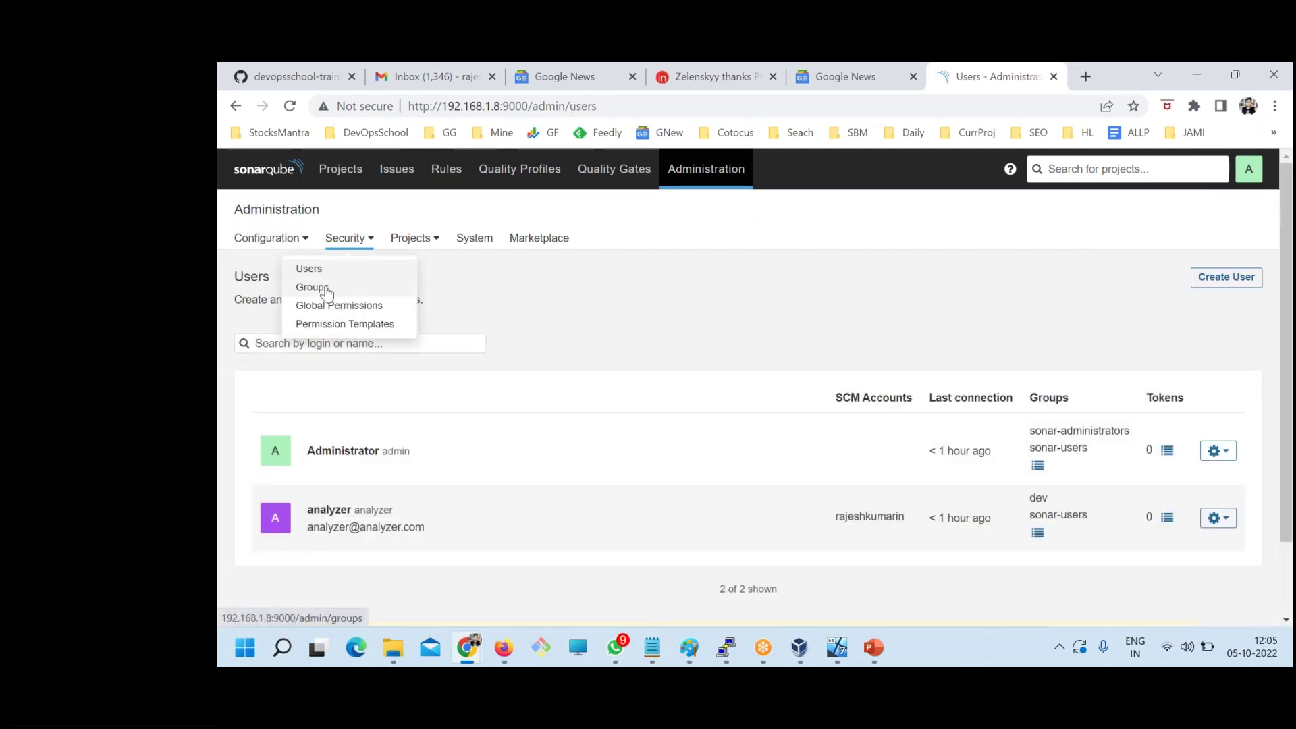
click(327, 288)
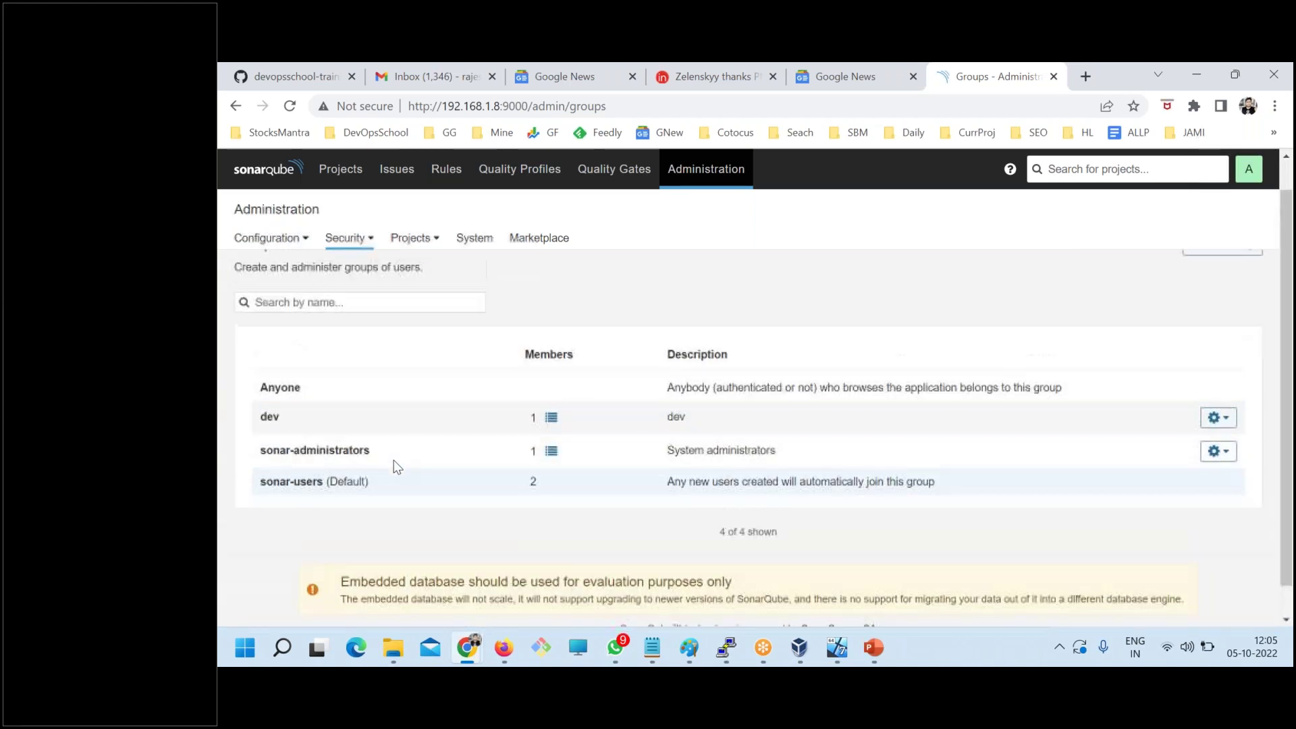
click(345, 245)
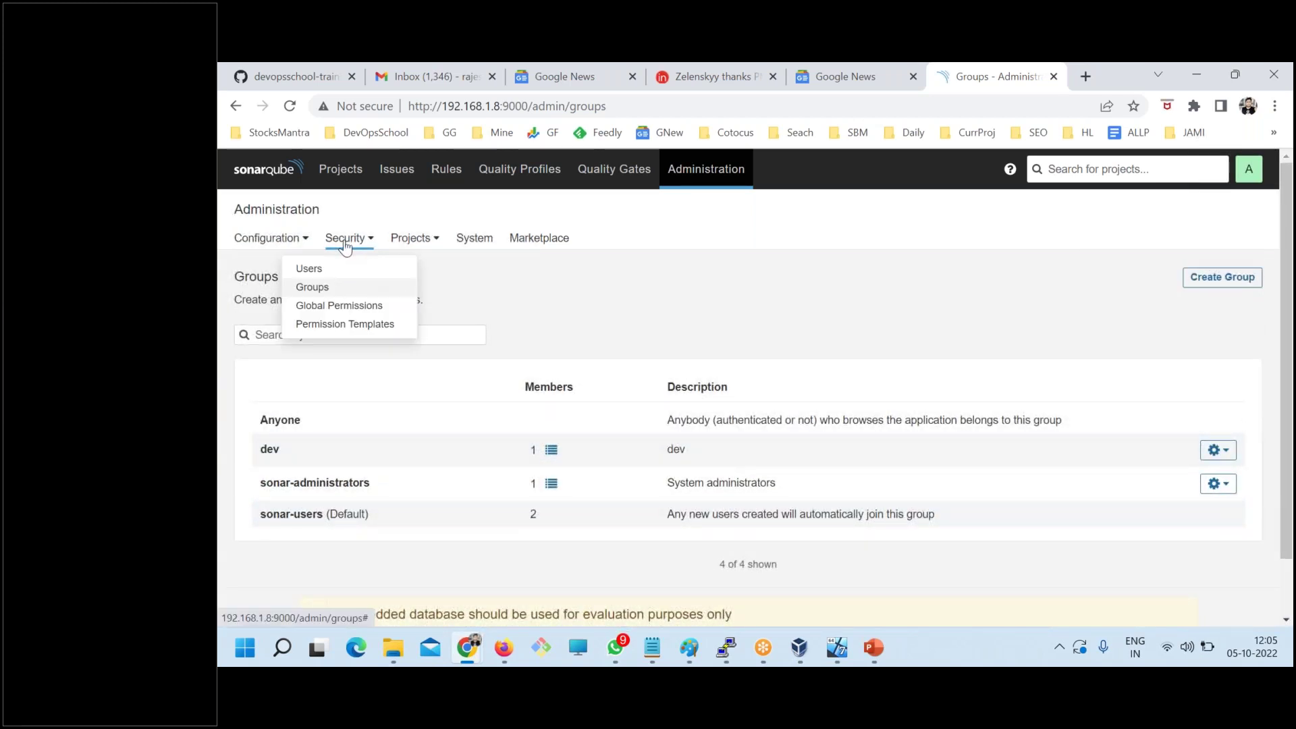
- Open Global Permissions, filter the table to groups, and locate the dev group
click(318, 309)
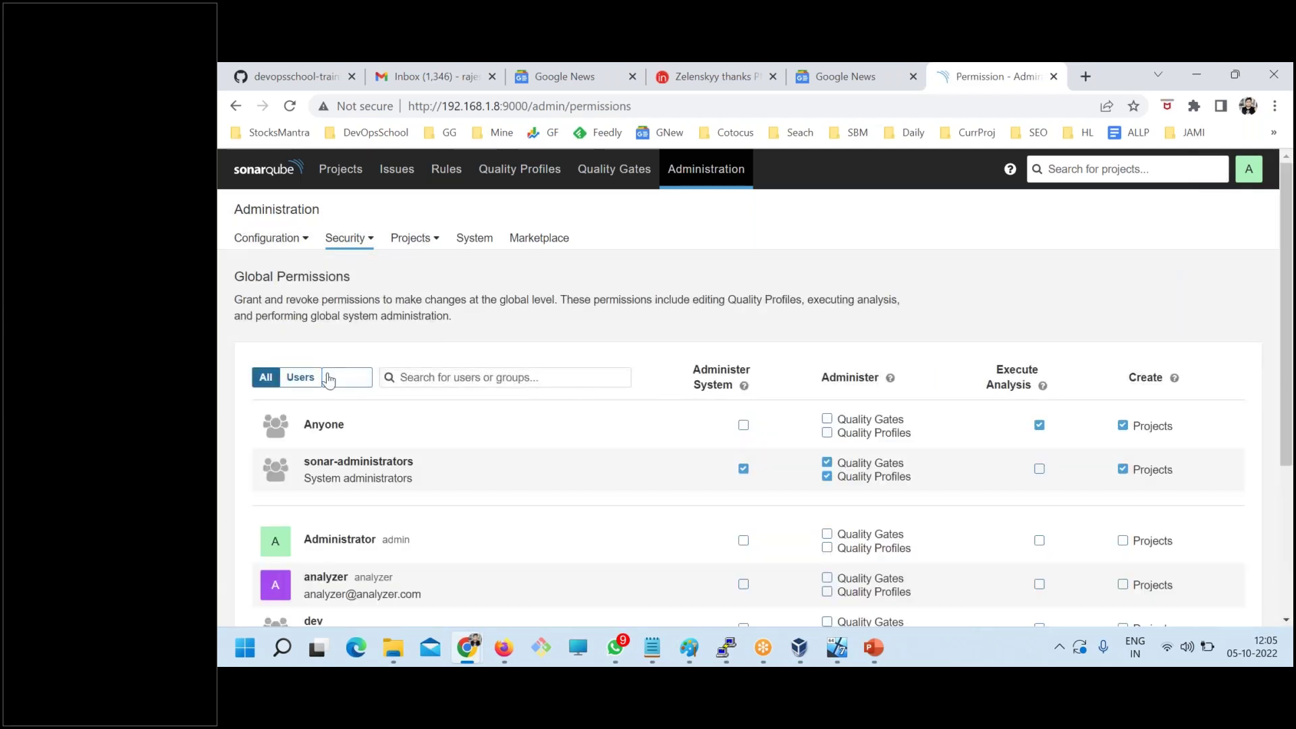
scroll(378, 480, down, 1)
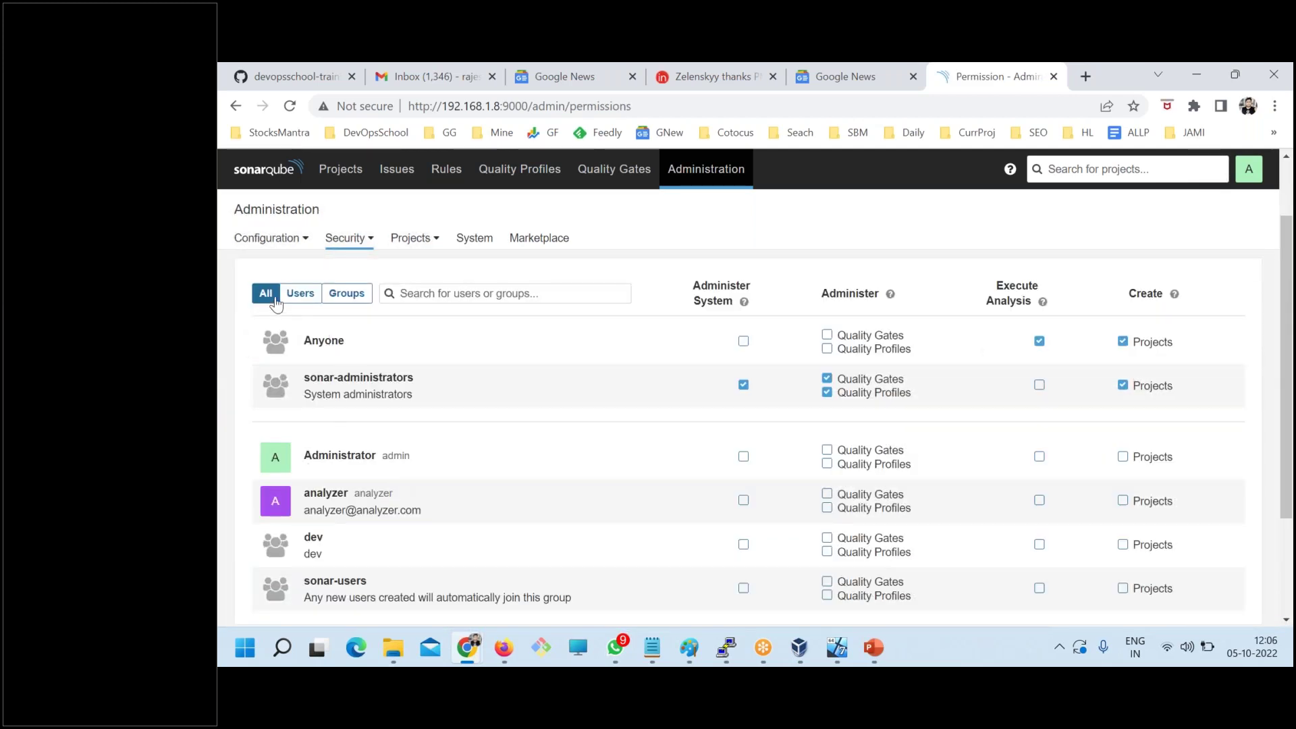
click(300, 293)
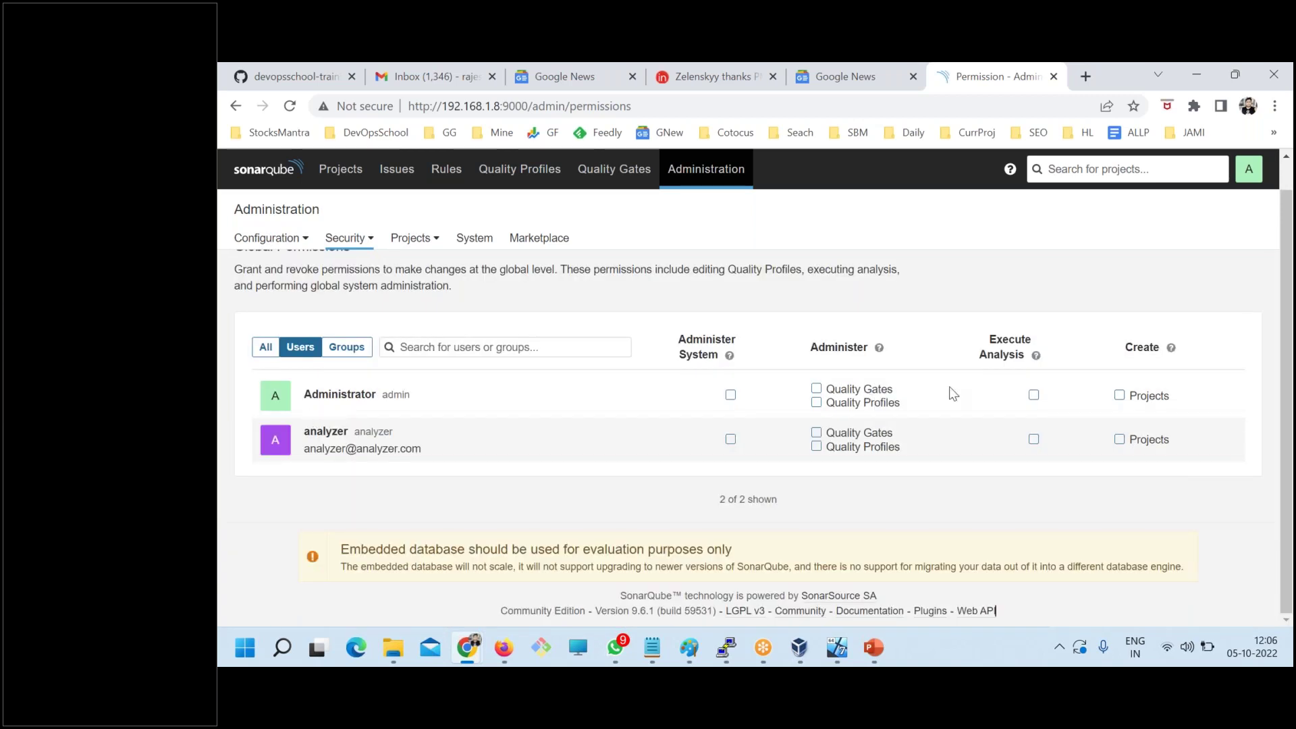
click(340, 352)
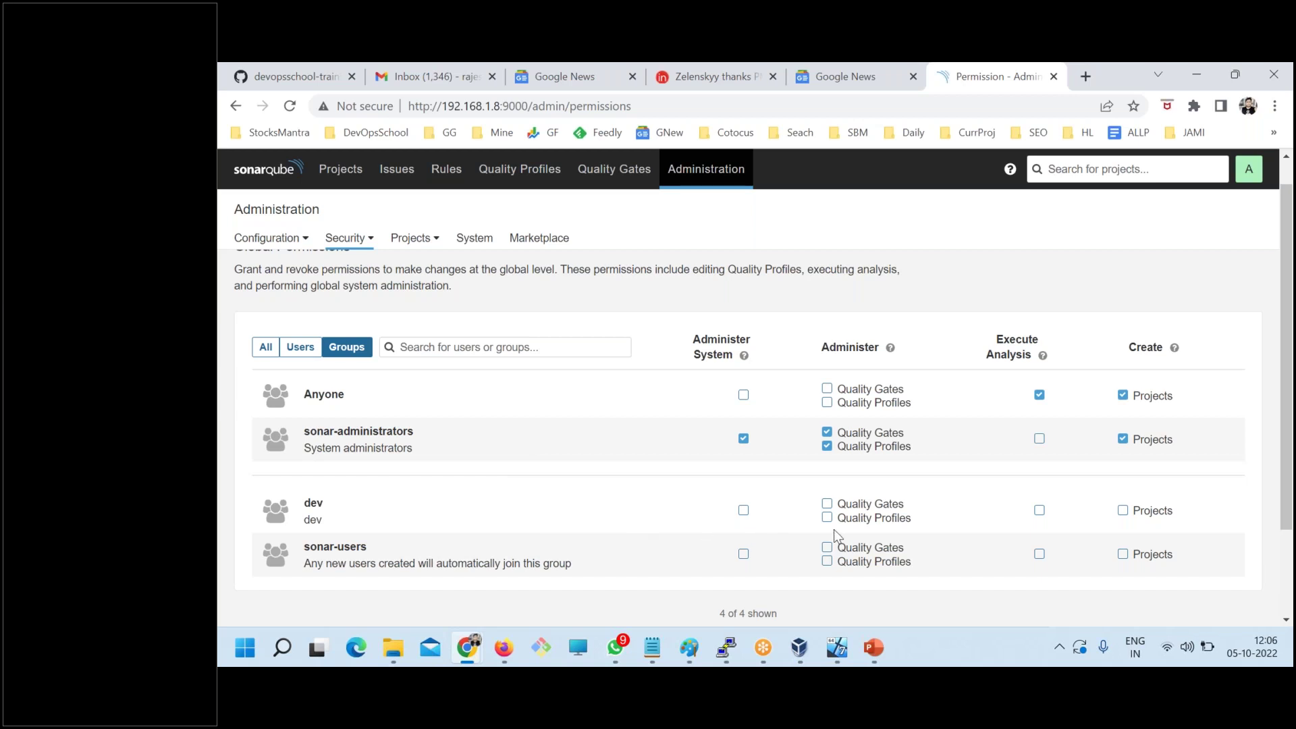
double_click(316, 505)
- Grant dev Quality Gates, Execute Analysis and Quality Profiles permissions, then show the incognito login page
click(827, 503)
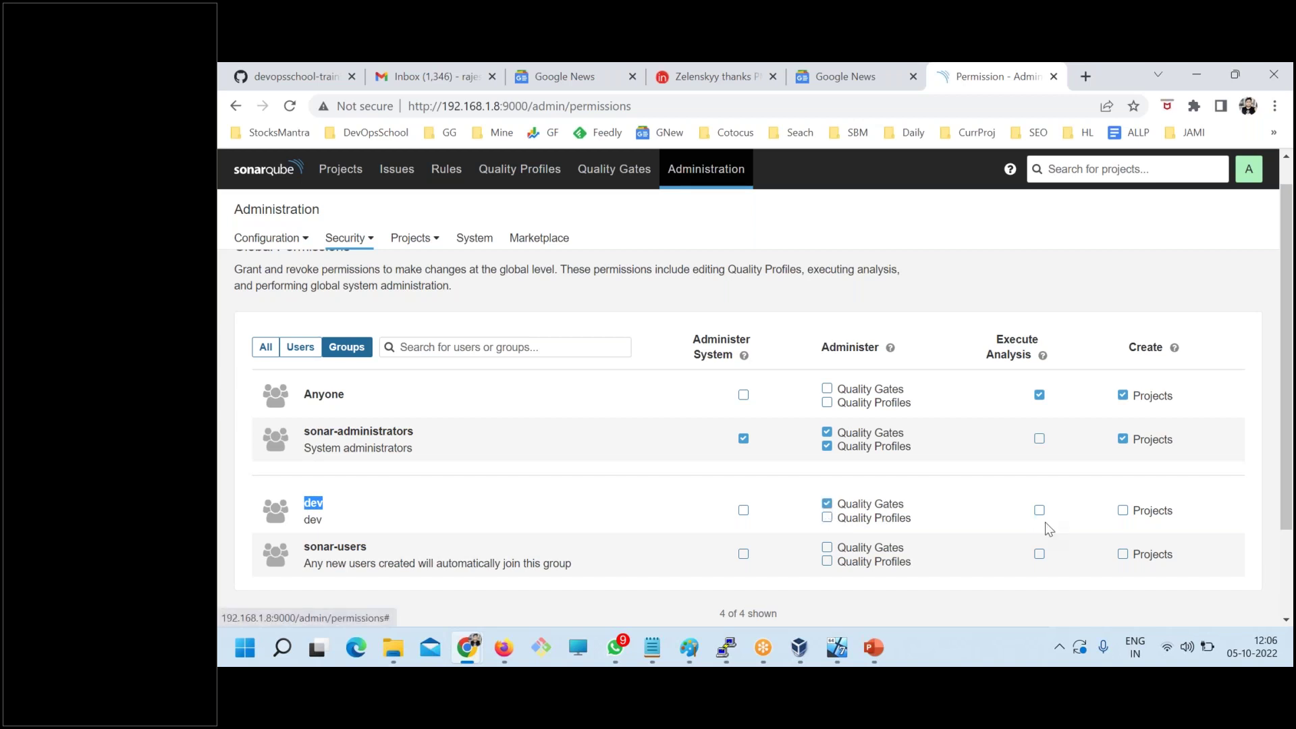
click(1039, 511)
click(827, 517)
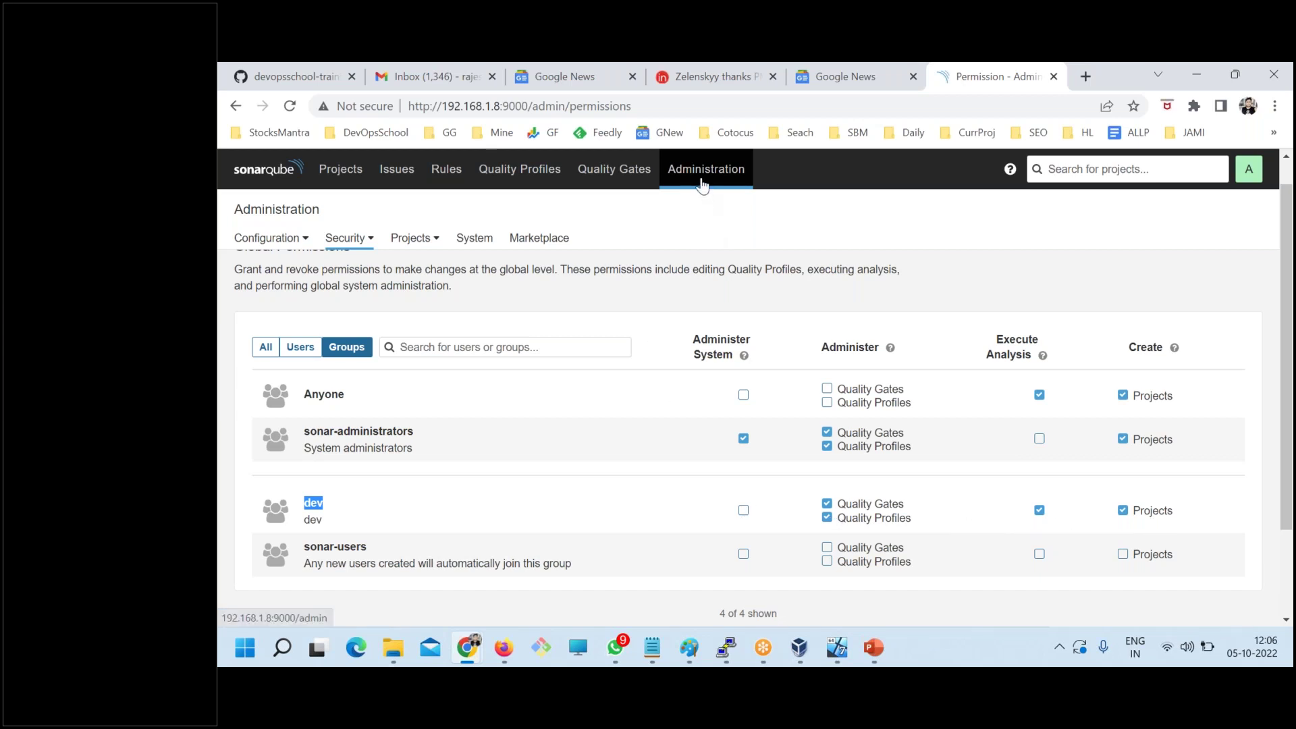
scroll(748, 502, down, 1)
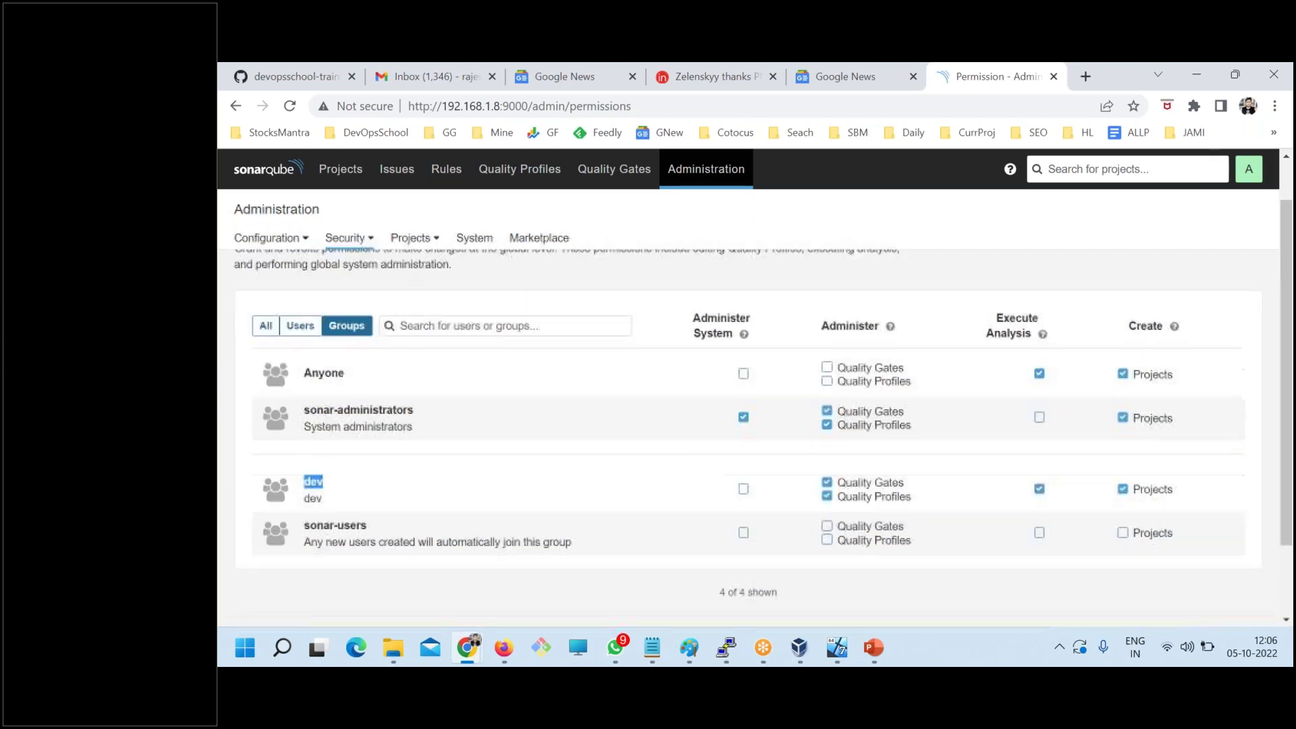
scroll(454, 521, up, 2)
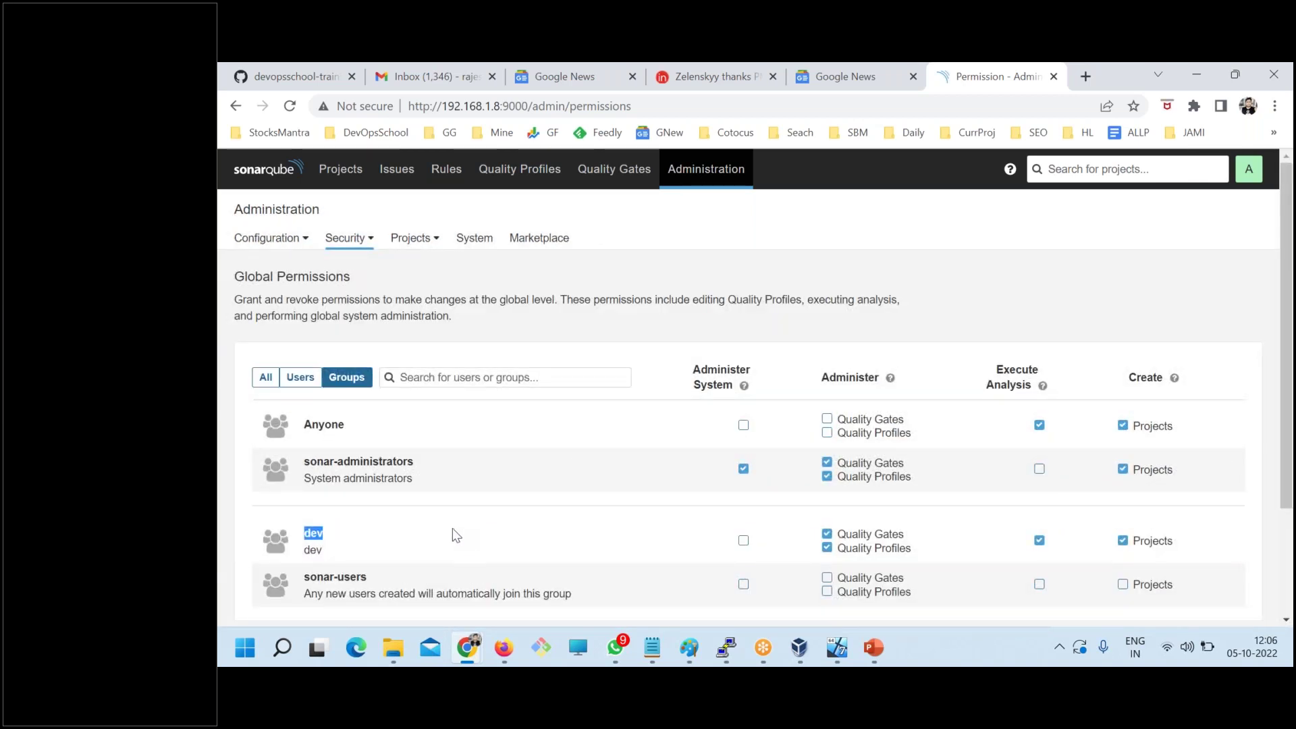
click(468, 643)
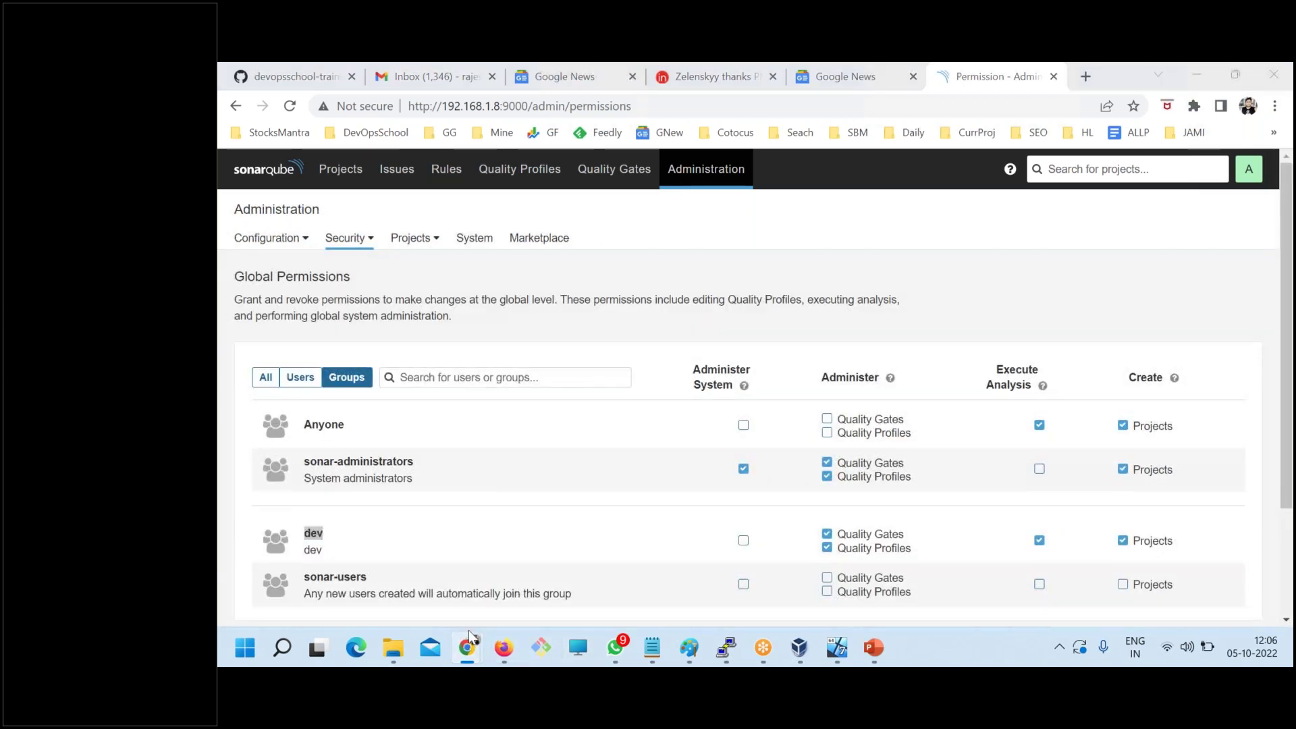
click(549, 564)
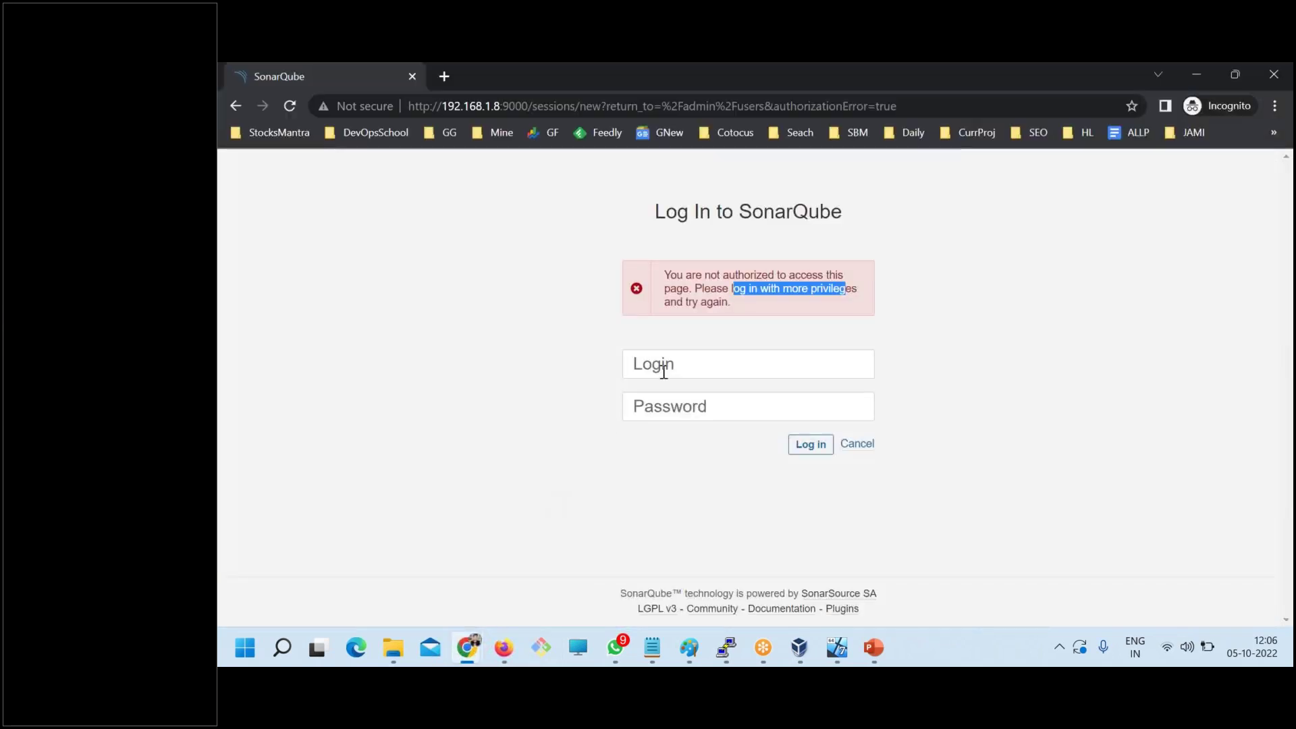
- Copy the test user's login name and password from the notes into the private-window sign-in form and submit it
click(652, 647)
click(863, 570)
click(269, 396)
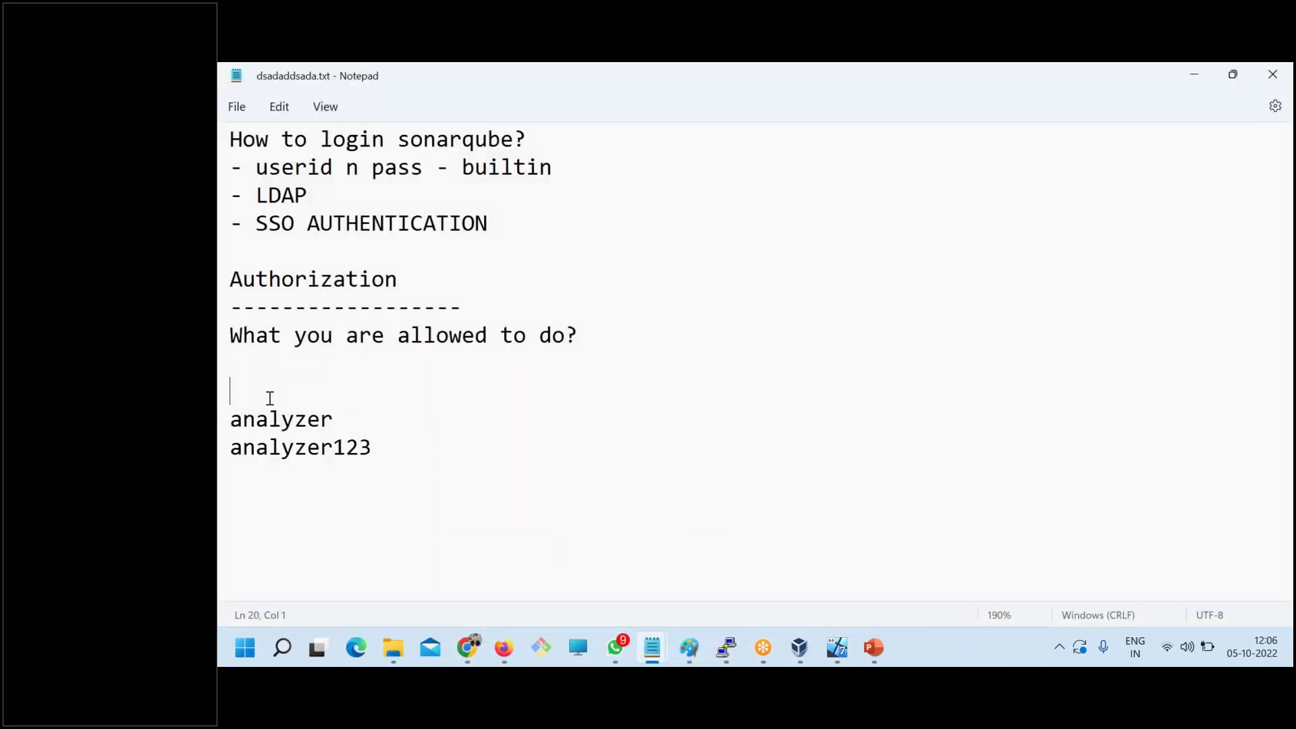
double_click(276, 417)
key(ctrl+c)
key(alt+Tab)
key(ctrl+v)
key(alt+Tab)
drag(455, 446, 228, 448)
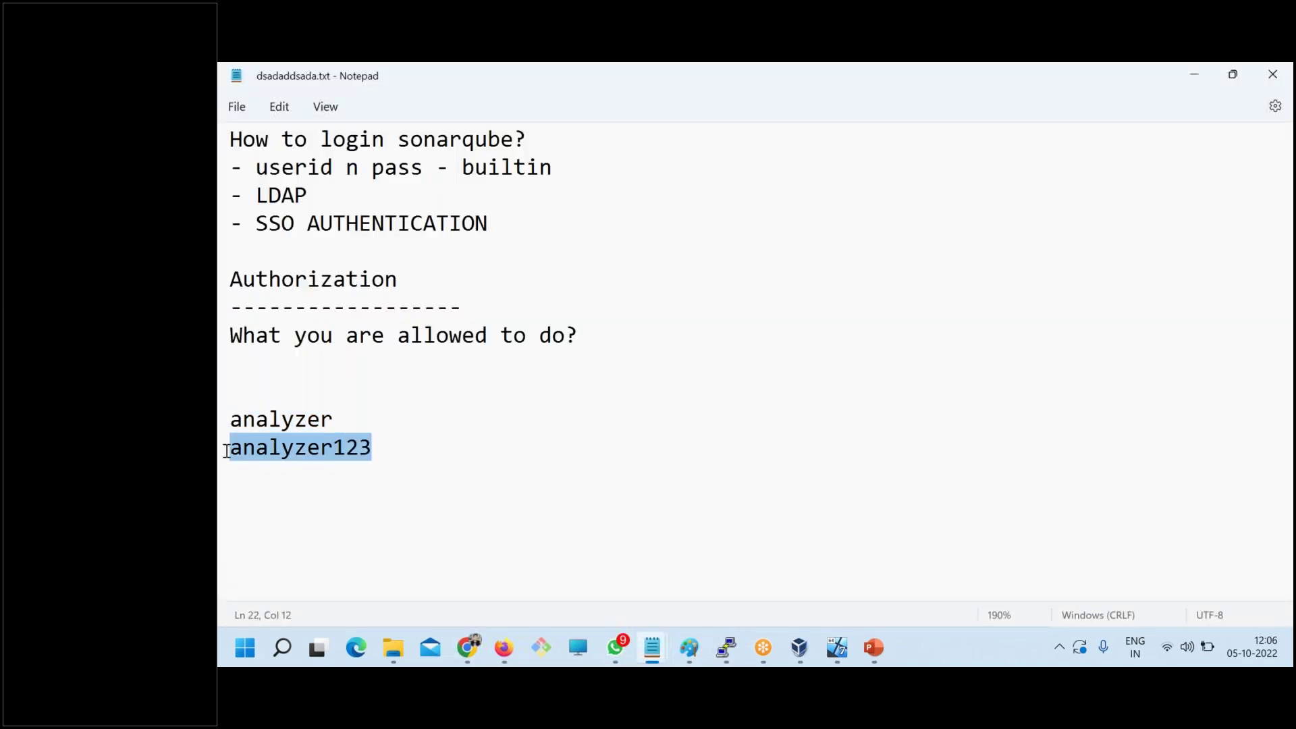
key(ctrl+c)
key(alt+Tab)
click(781, 397)
key(ctrl+v)
click(810, 445)
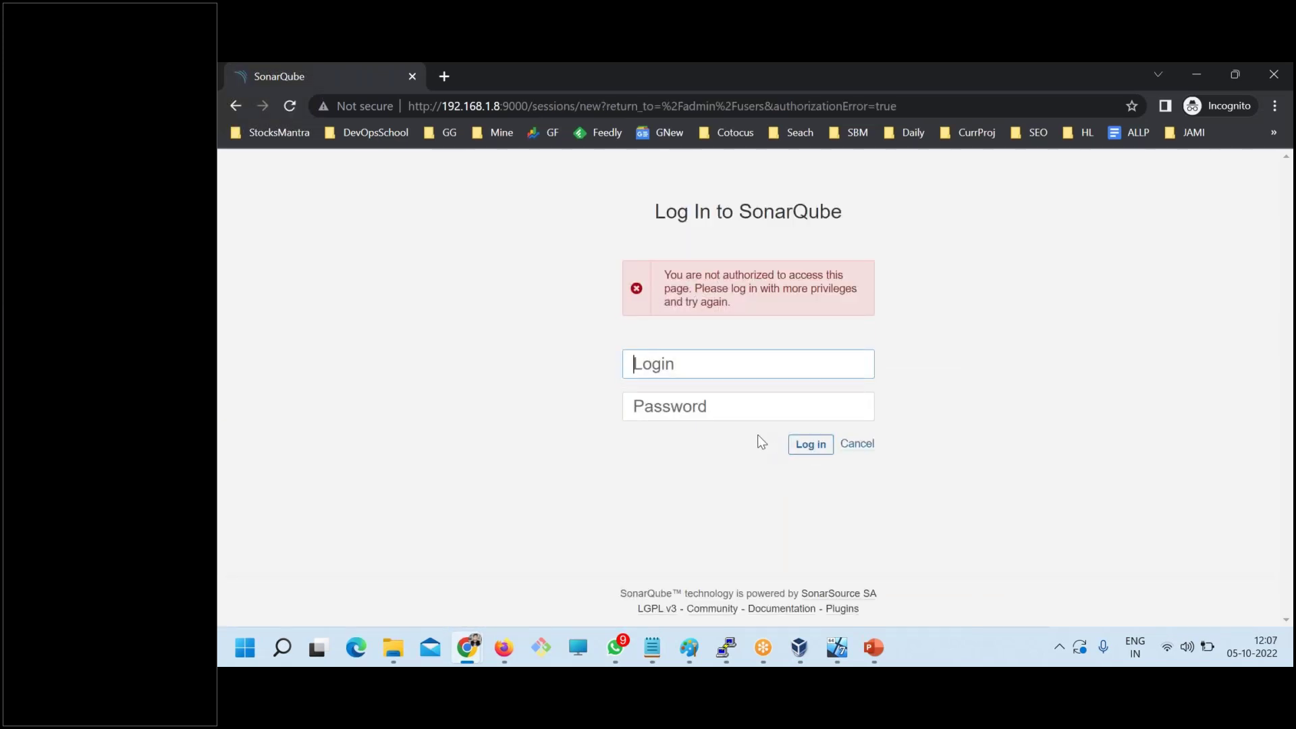
- Reload the private login page, then return to the admin's Global Permissions page
key(alt+Tab)
mouse_move(467, 646)
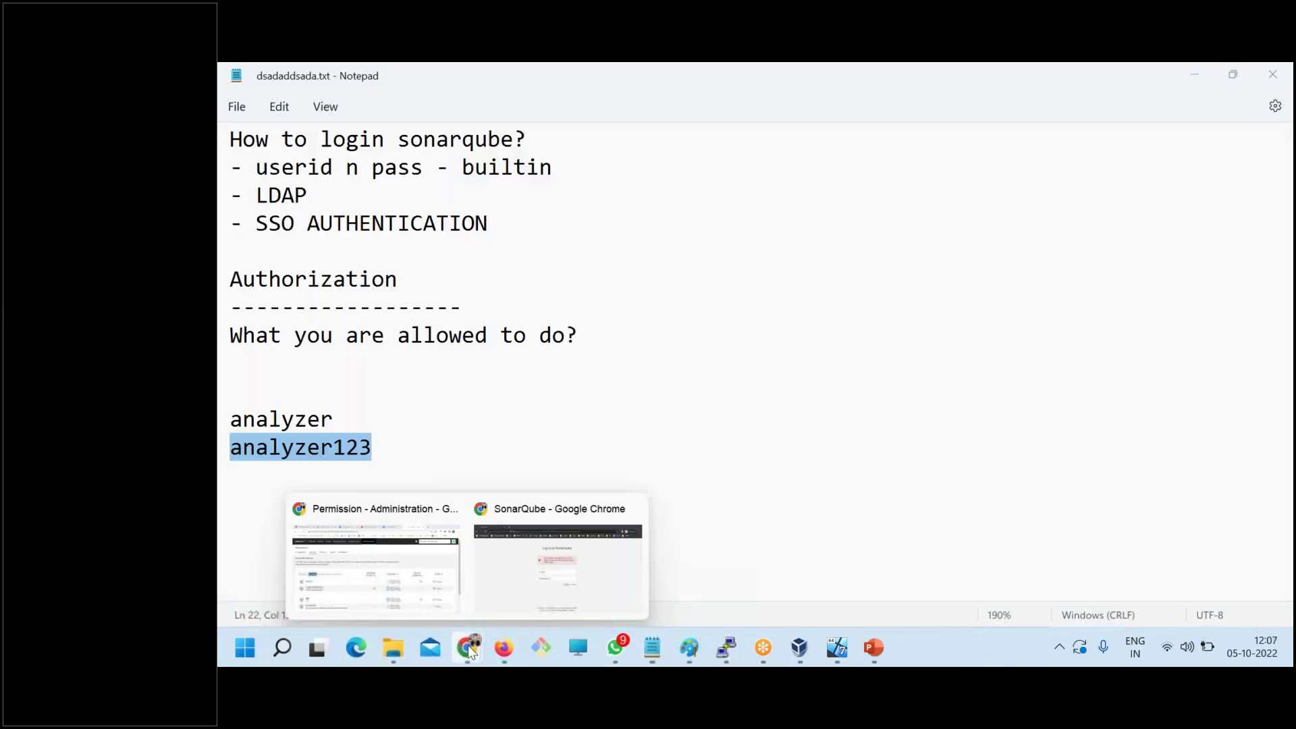
click(508, 570)
click(290, 106)
key(alt+Tab)
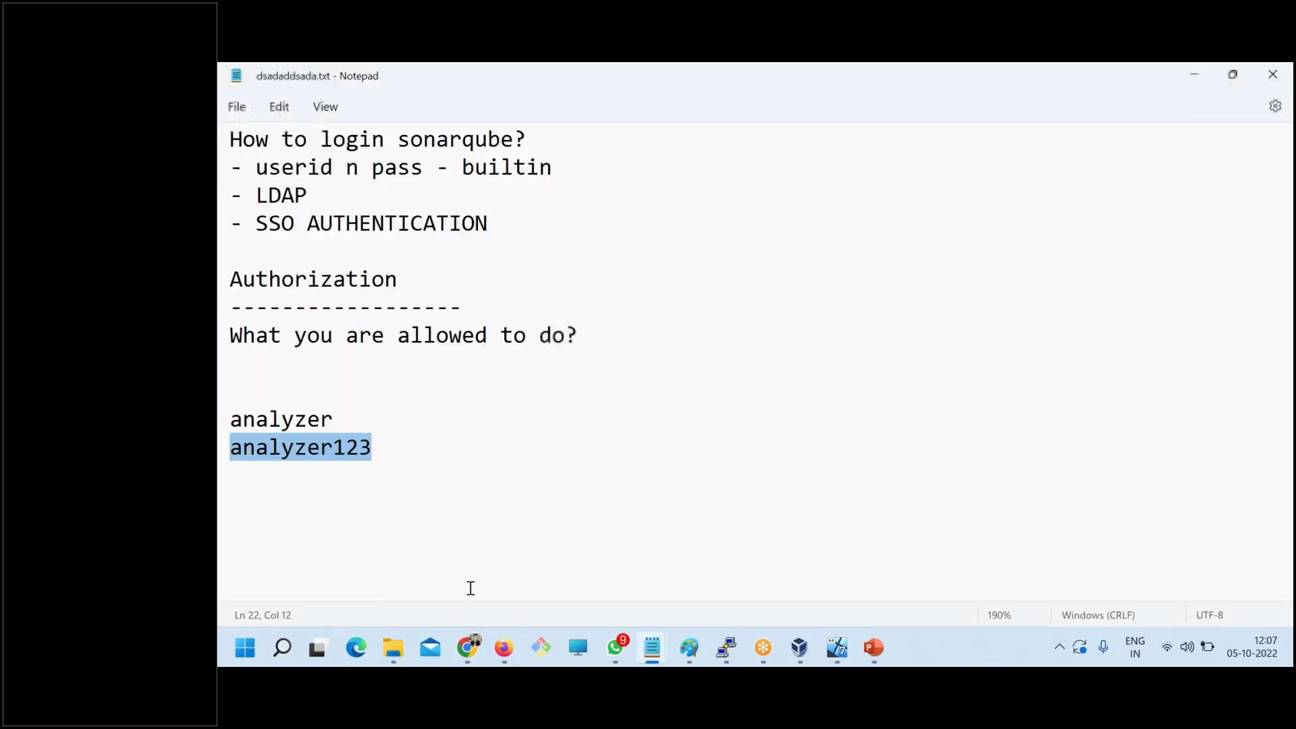
mouse_move(472, 645)
click(391, 567)
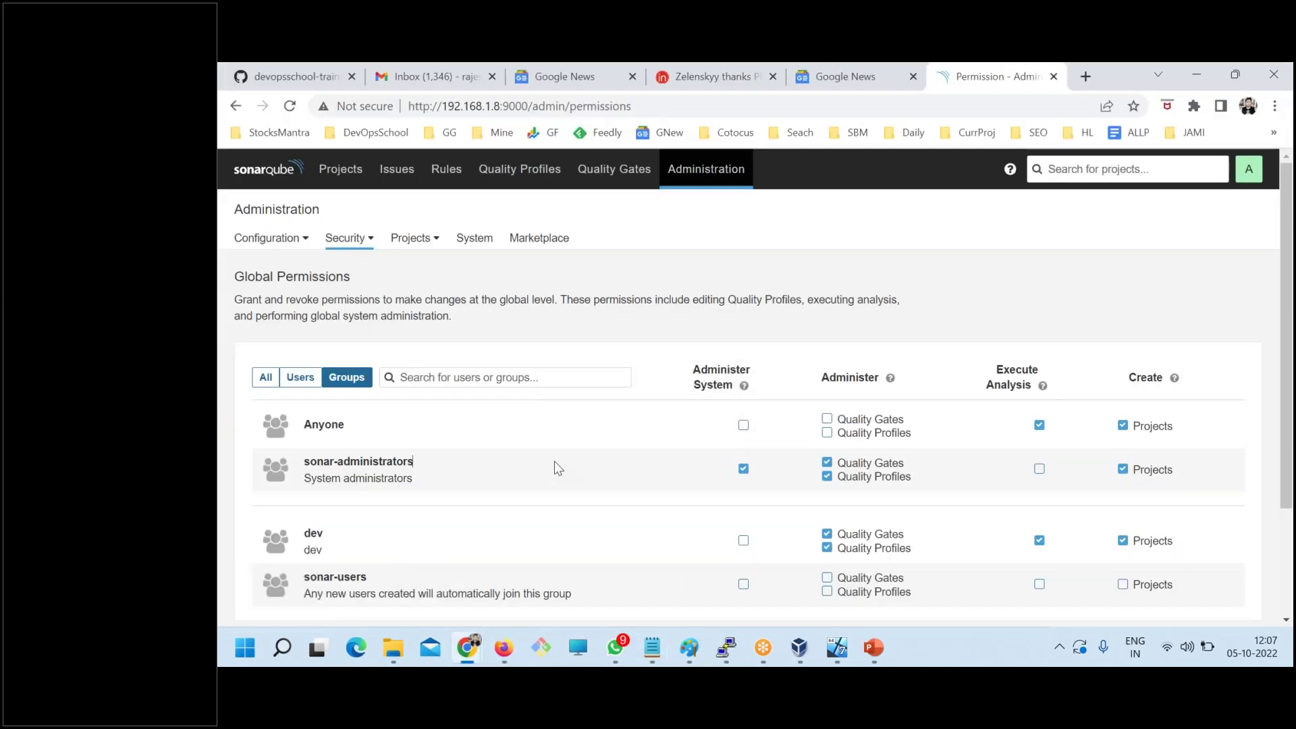
- Go through the Security menu to Permission Templates to view the Default template
scroll(555, 462, down, 1)
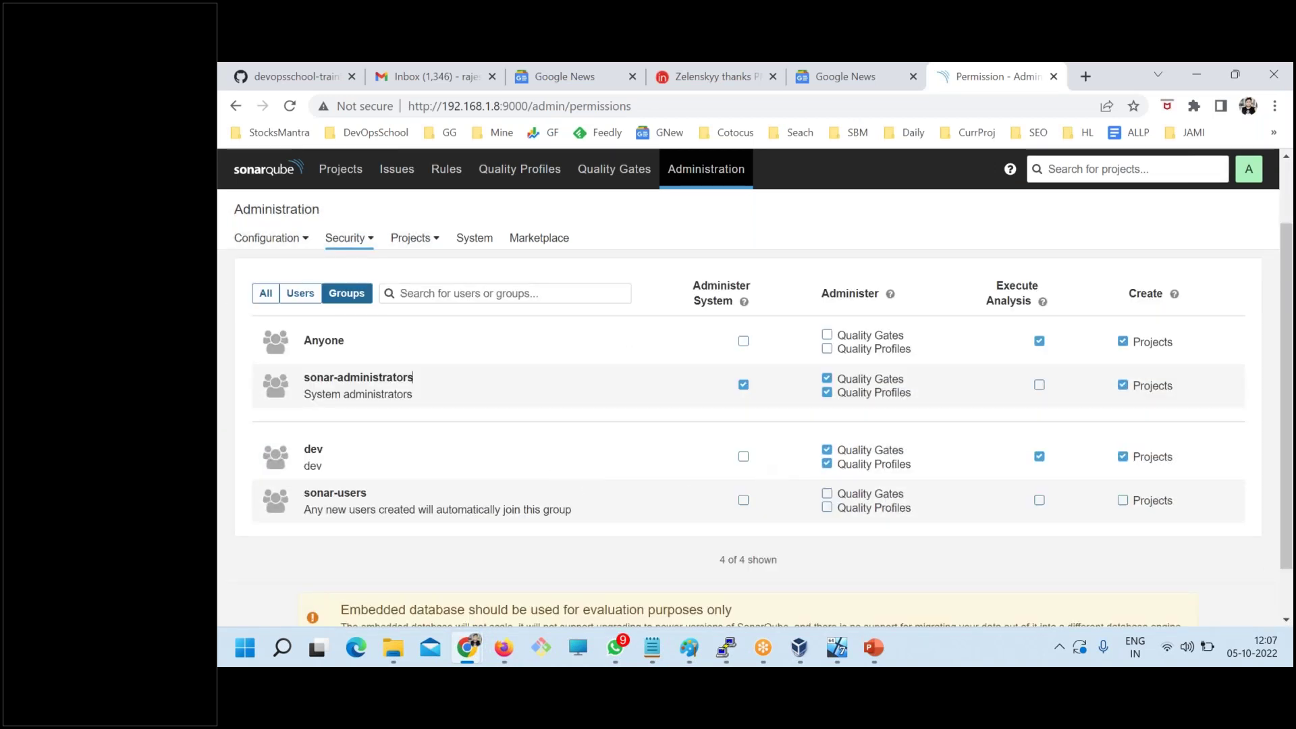
click(311, 451)
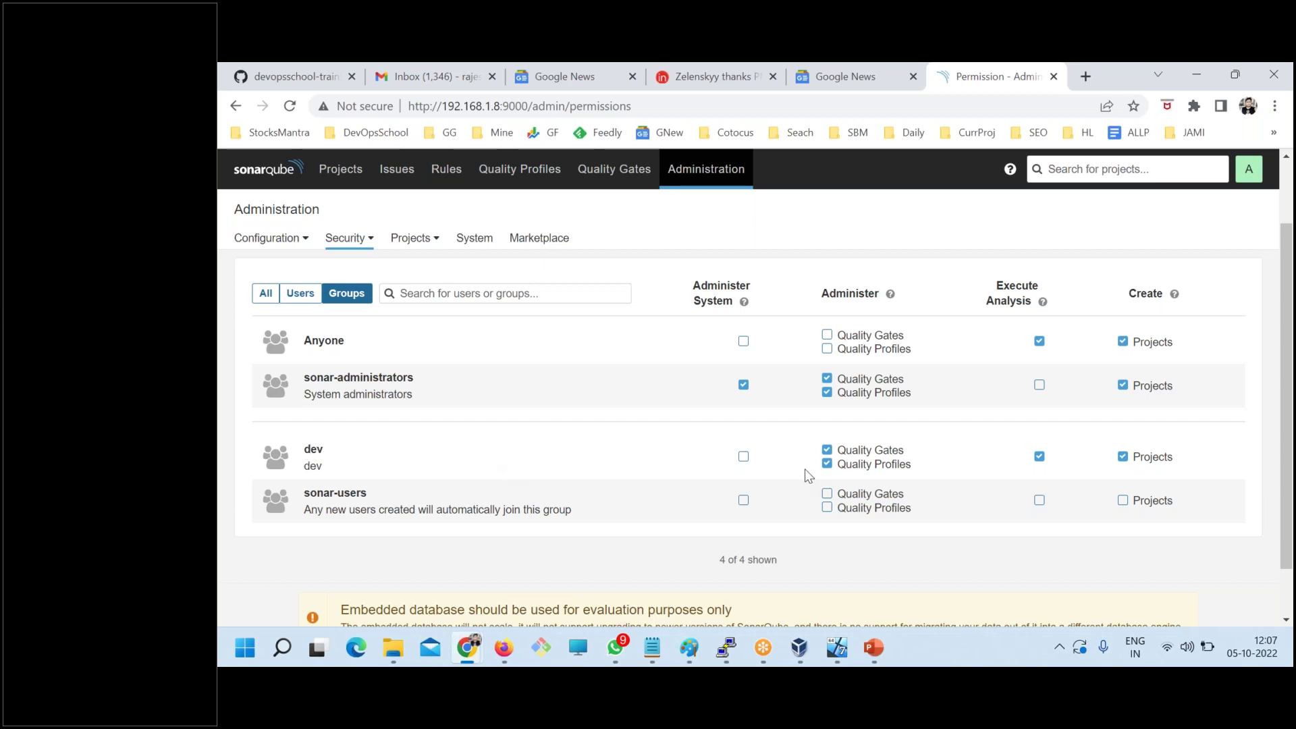
click(359, 239)
click(334, 325)
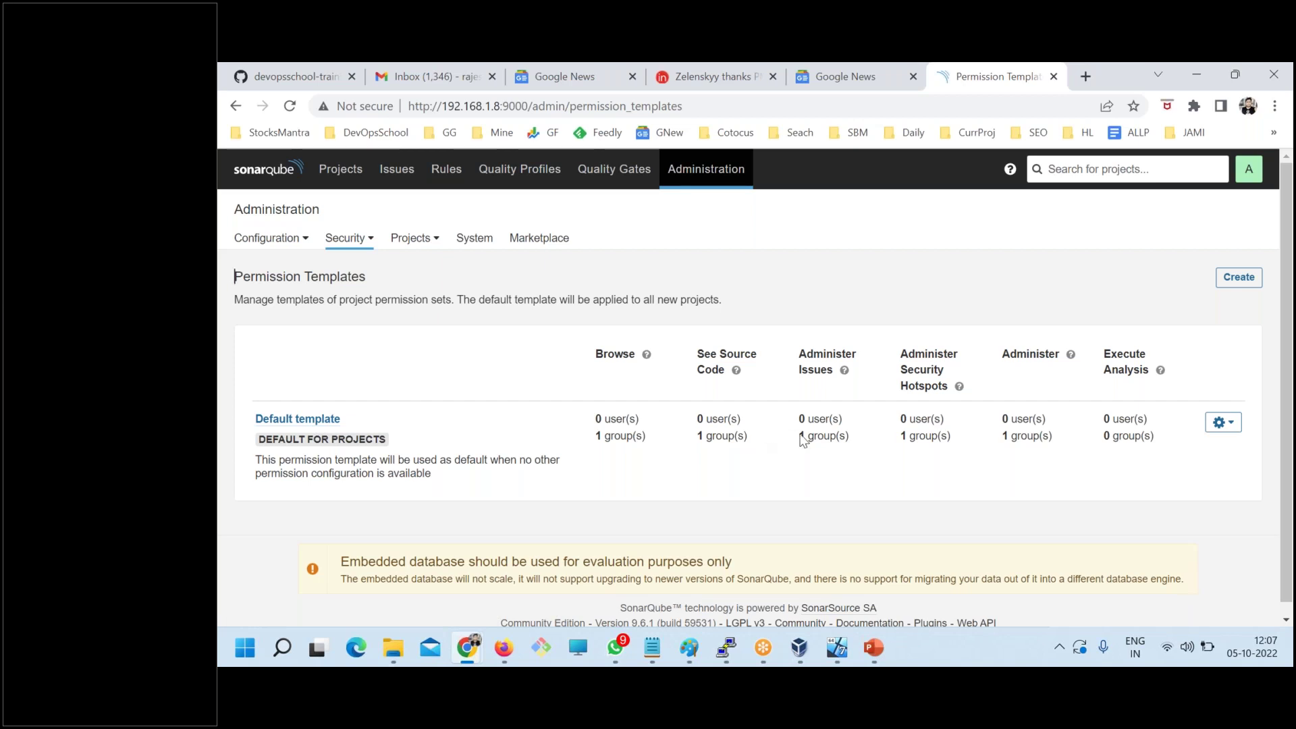
- Open the Default template's permissions, then go back to the Global Permissions page
click(1219, 426)
click(1190, 451)
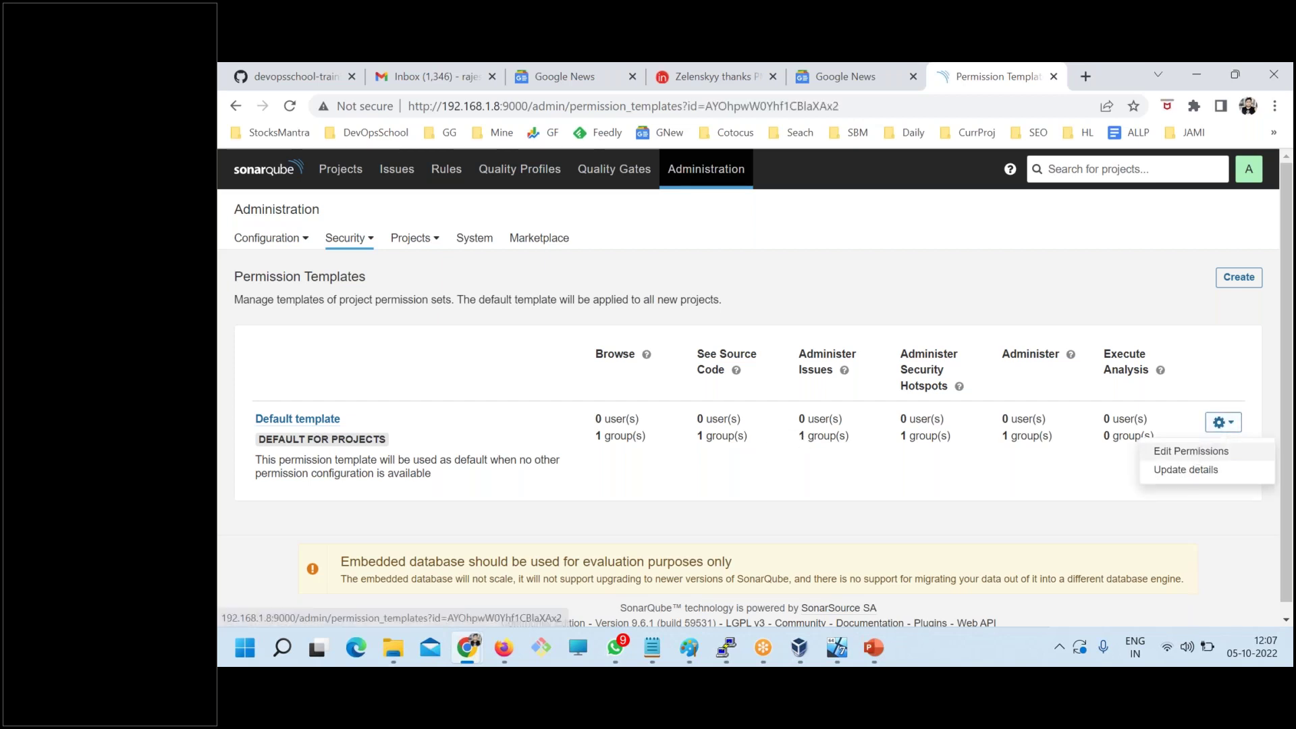
scroll(621, 488, down, 1)
scroll(588, 512, down, 3)
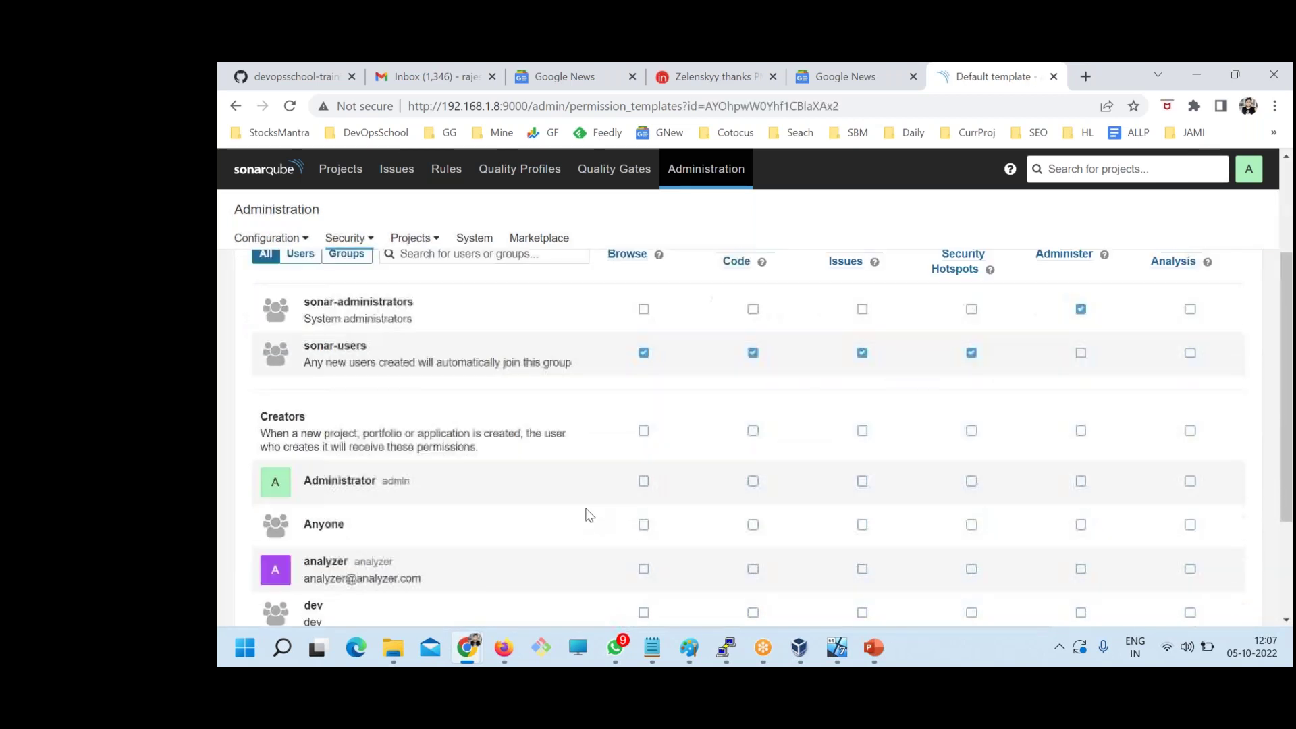
scroll(707, 538, up, 5)
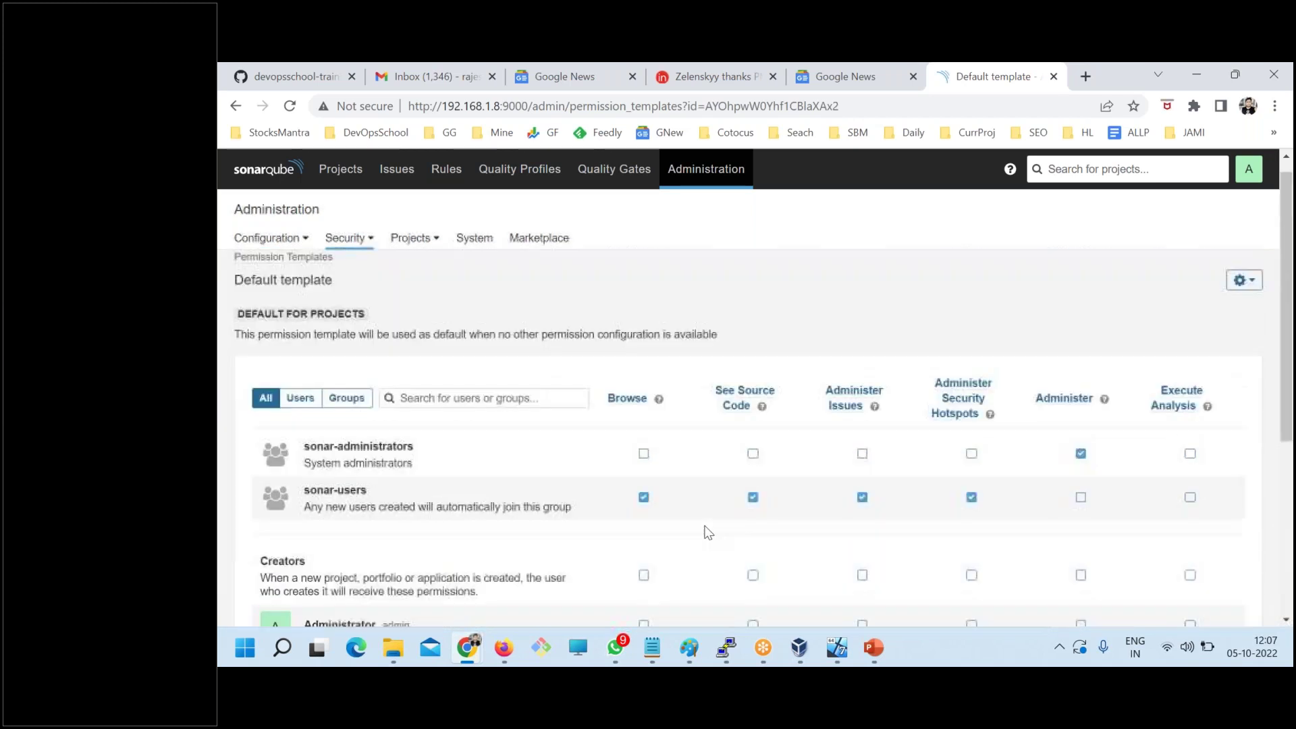
click(343, 242)
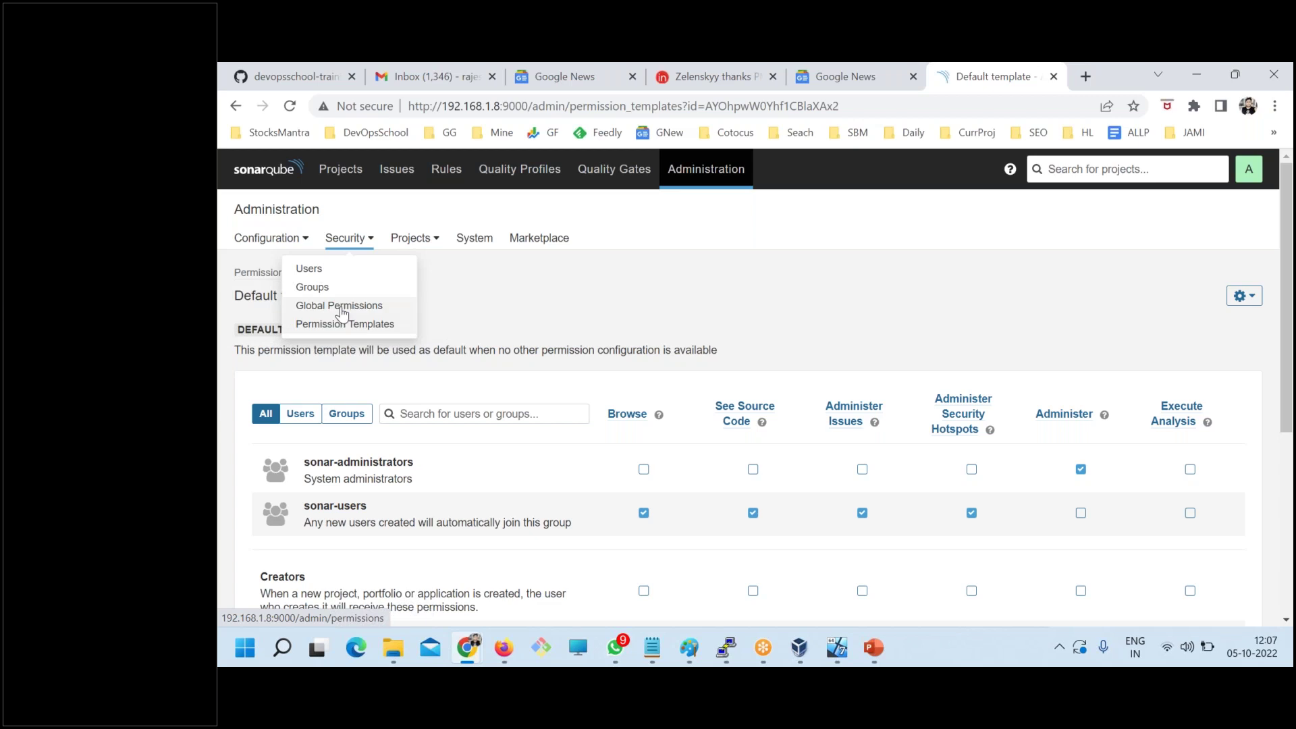
click(338, 305)
scroll(614, 483, down, 1)
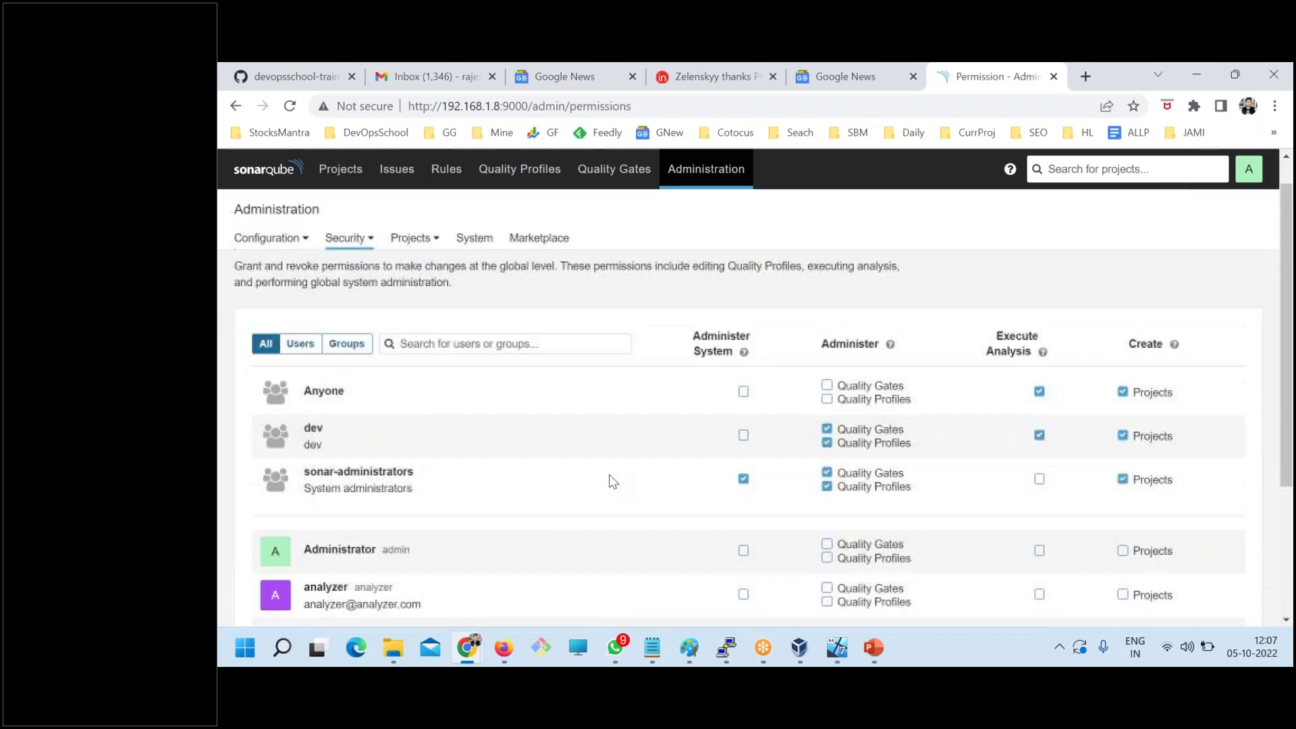
scroll(513, 506, up, 1)
scroll(428, 529, down, 2)
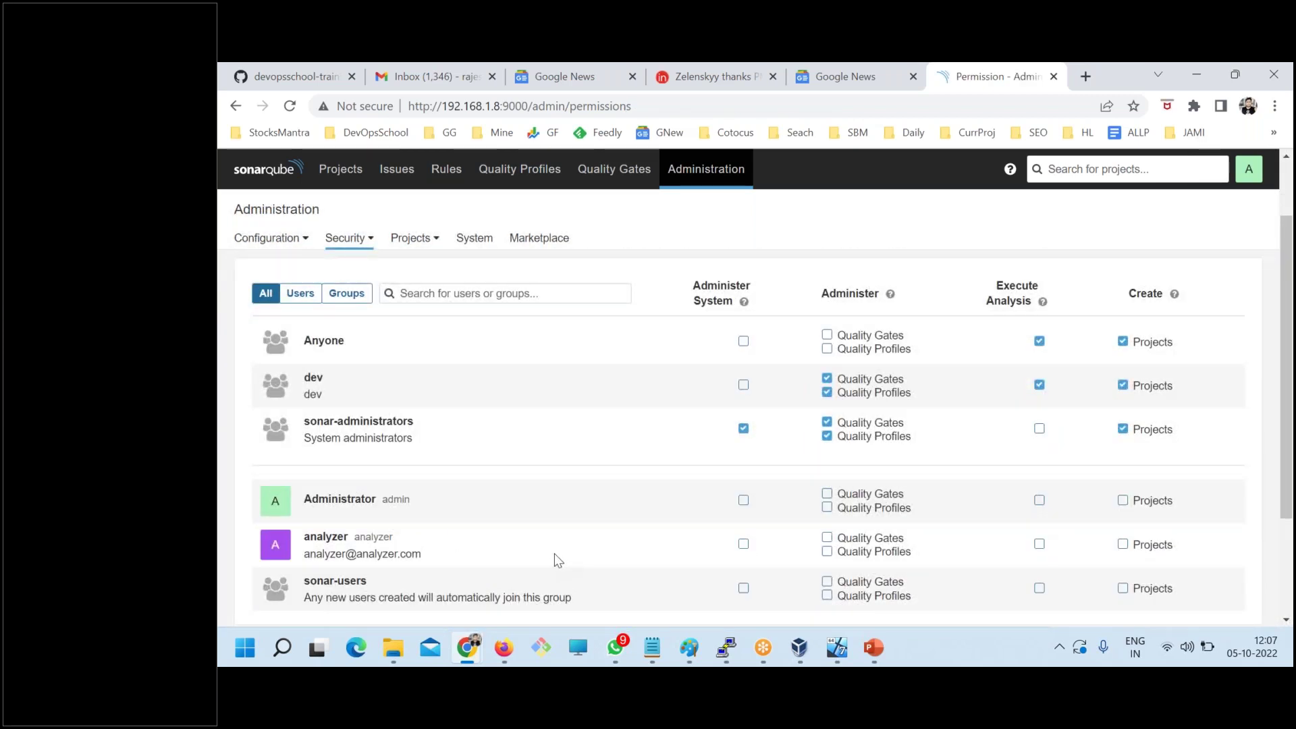
- Sign in to the private window with the test user's login name and password from the notes
mouse_move(472, 647)
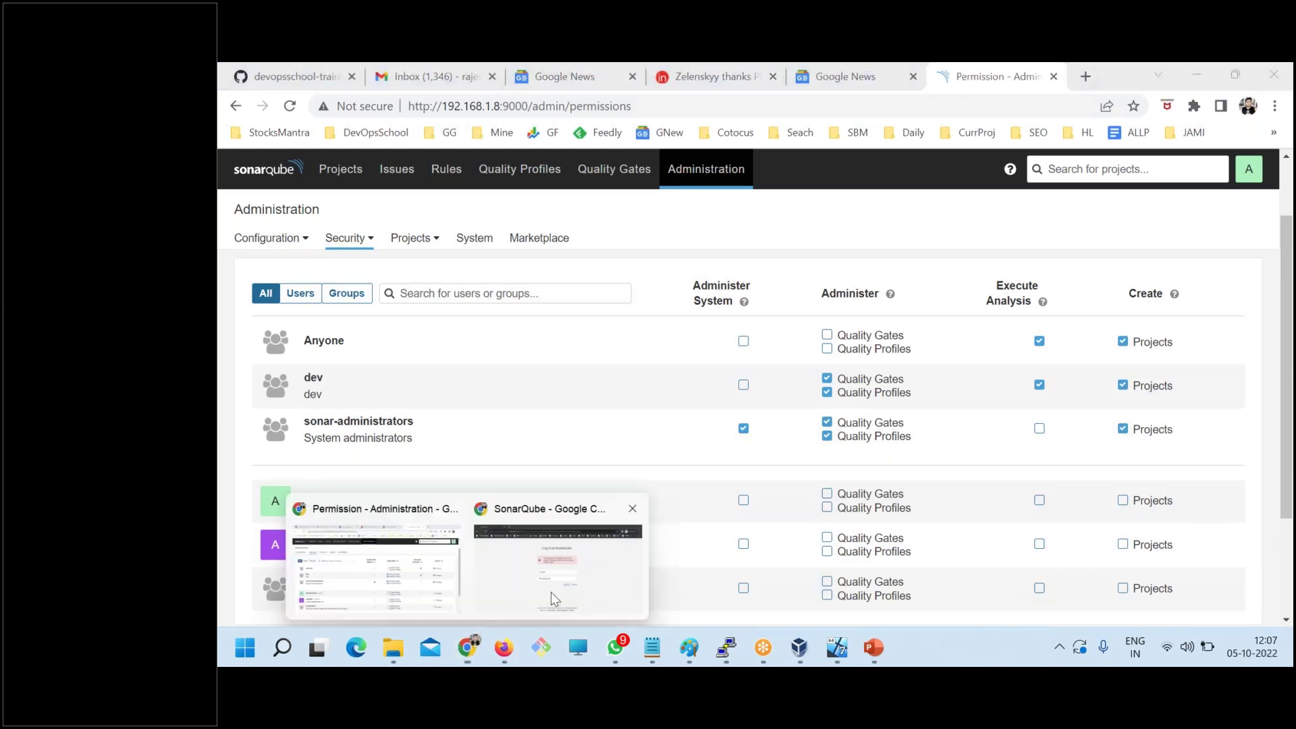
click(557, 589)
click(653, 648)
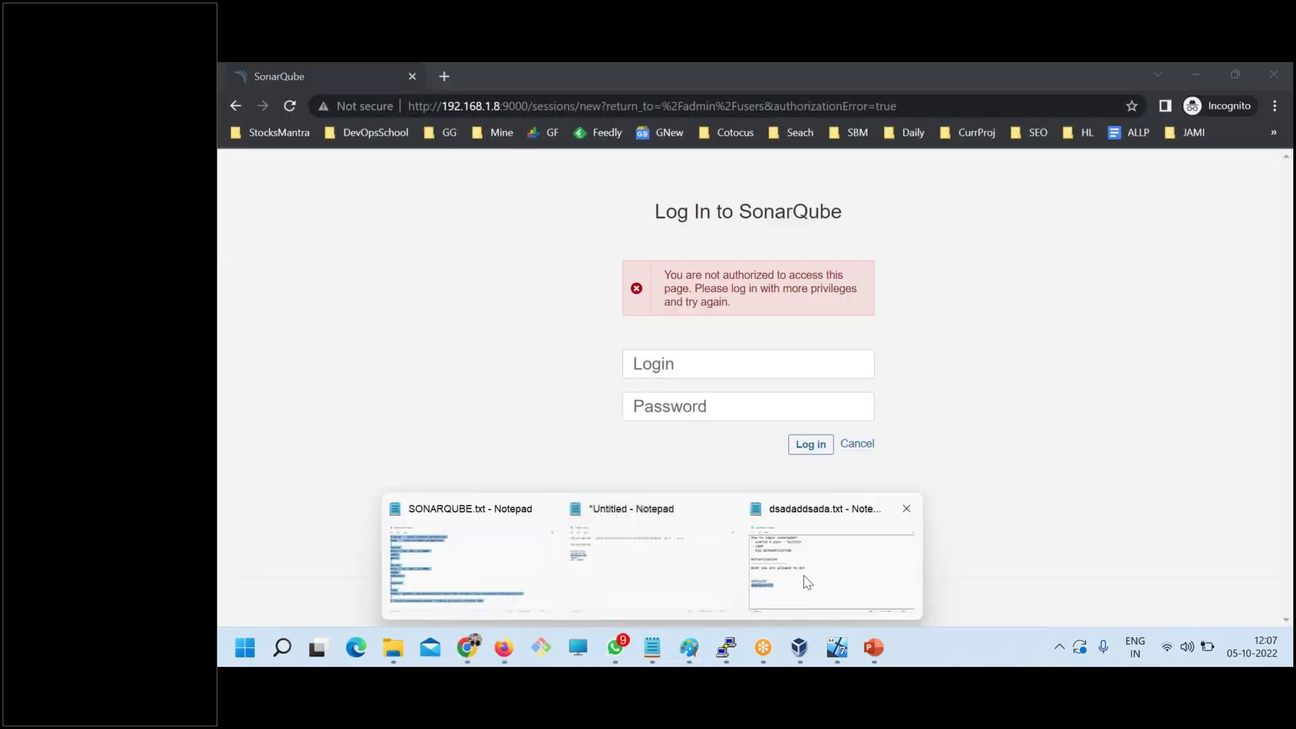
click(807, 580)
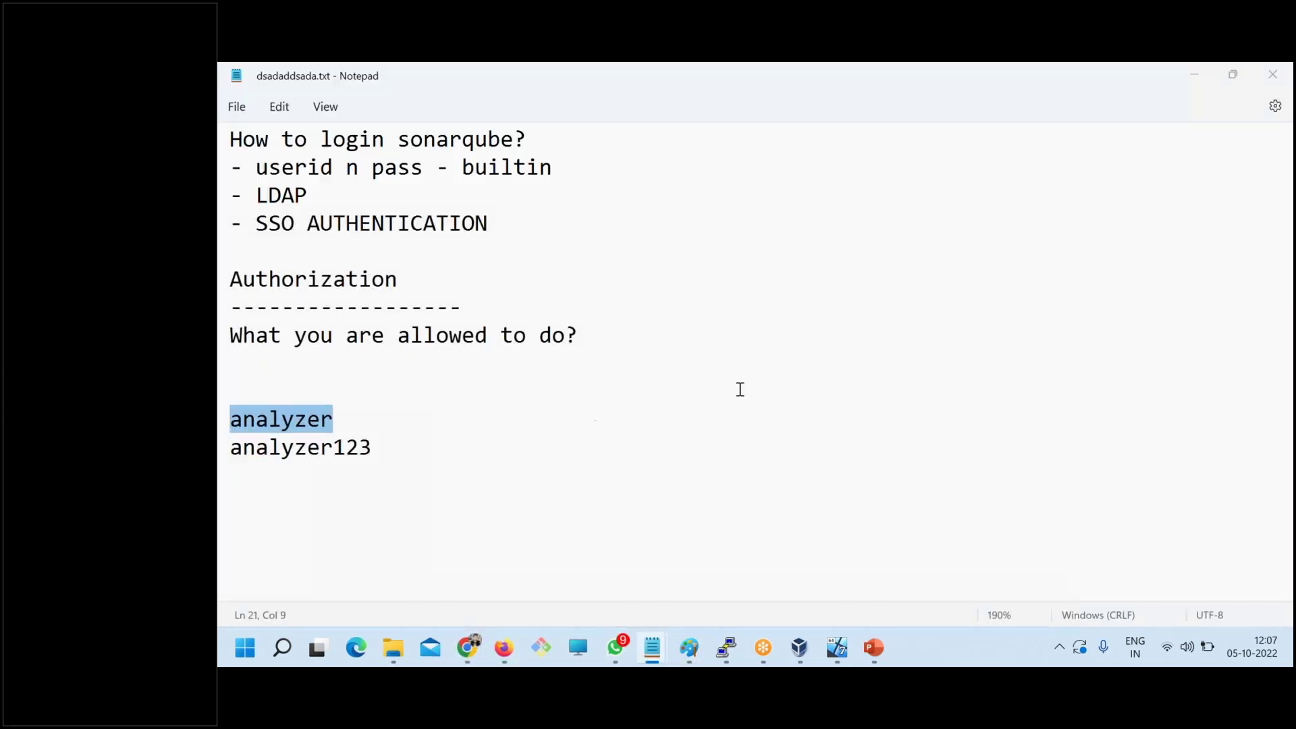
key(alt+Tab)
key(ctrl+v)
key(alt+Tab)
drag(385, 447, 226, 446)
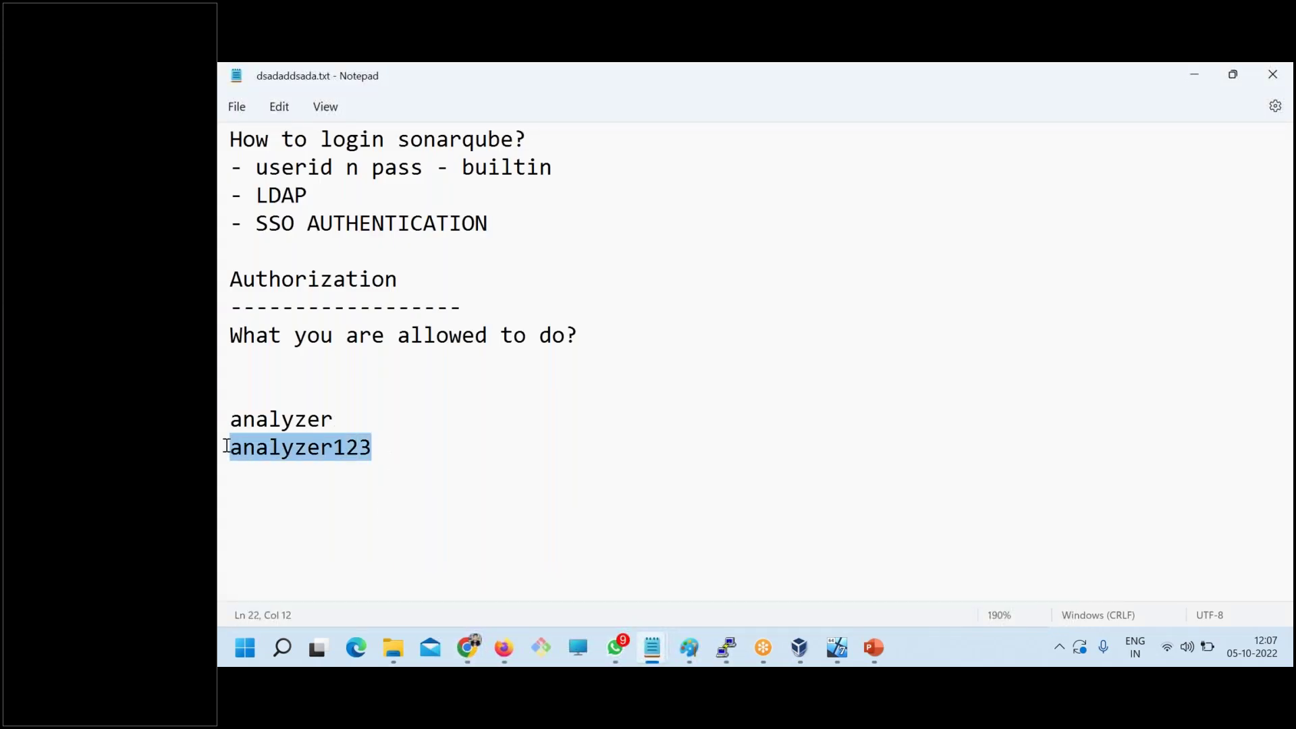
key(ctrl+c)
key(alt+Tab)
key(ctrl+v)
click(803, 446)
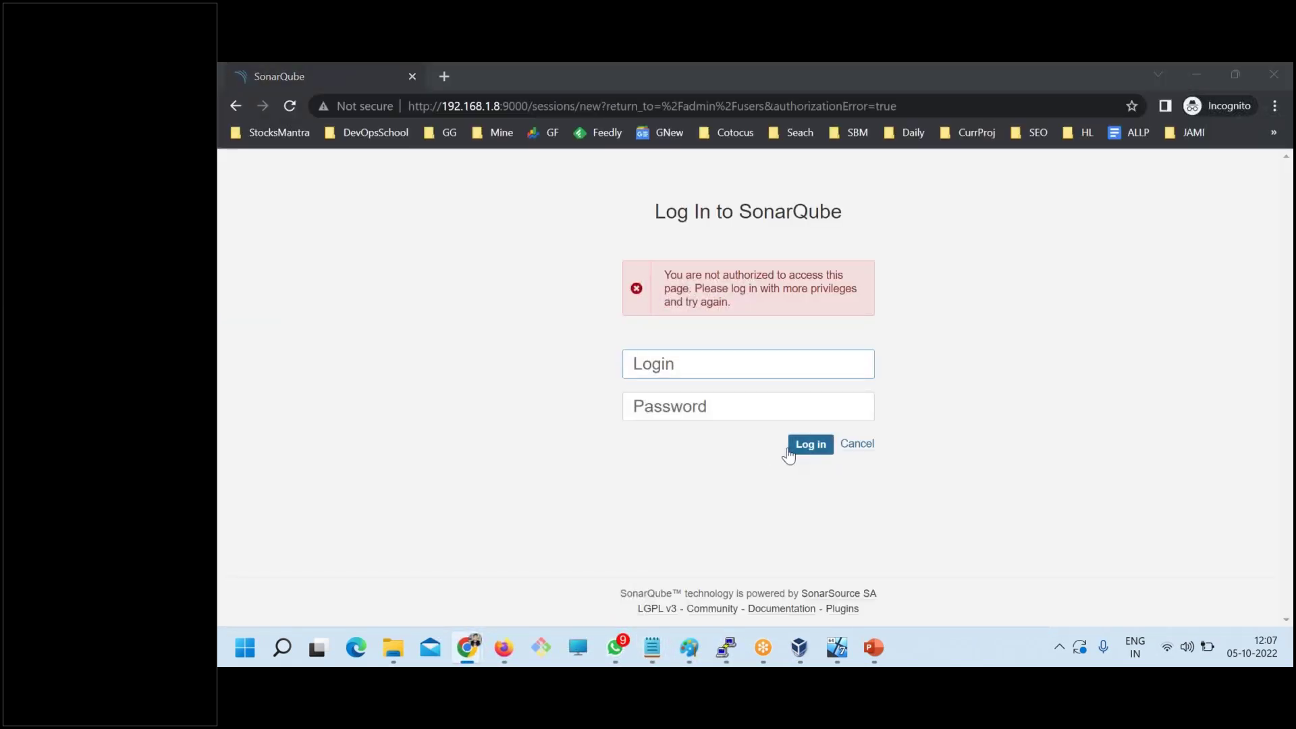
- Bring the admin's Global Permissions page back and open the Security menu
key(alt+Tab)
mouse_move(451, 646)
click(382, 576)
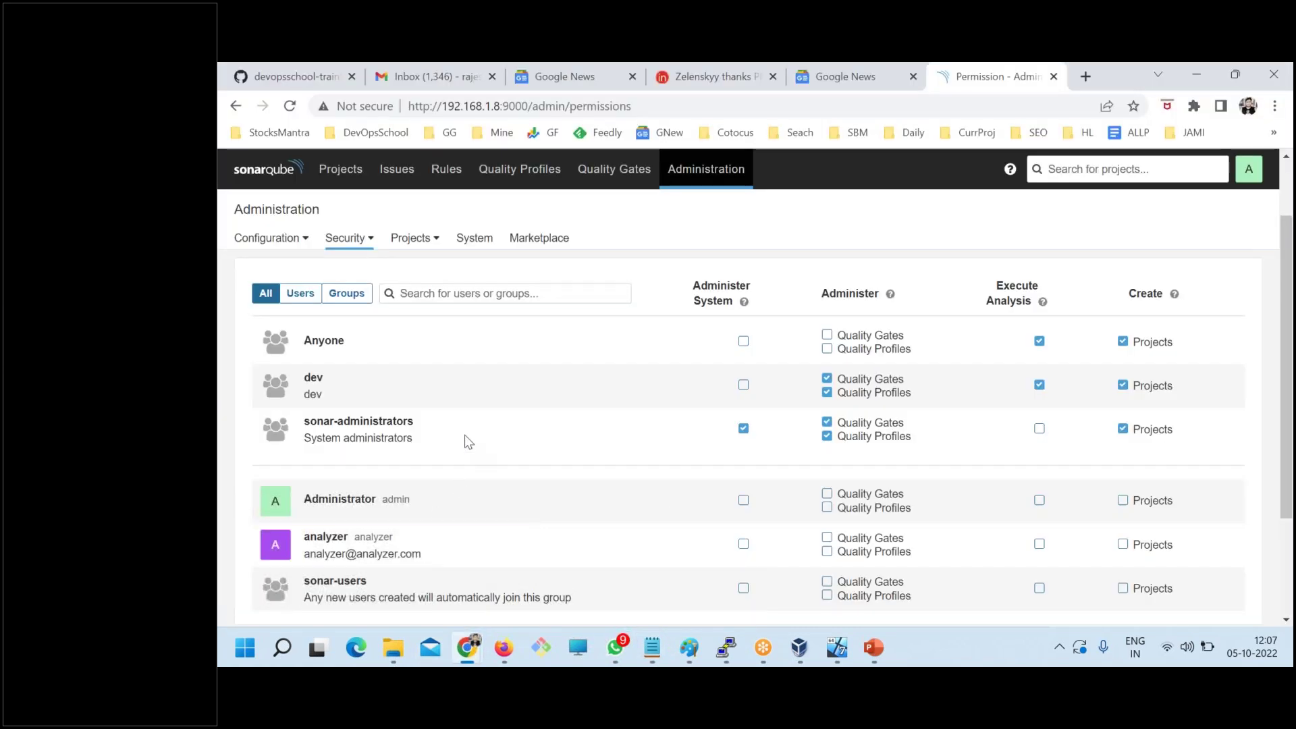
click(363, 236)
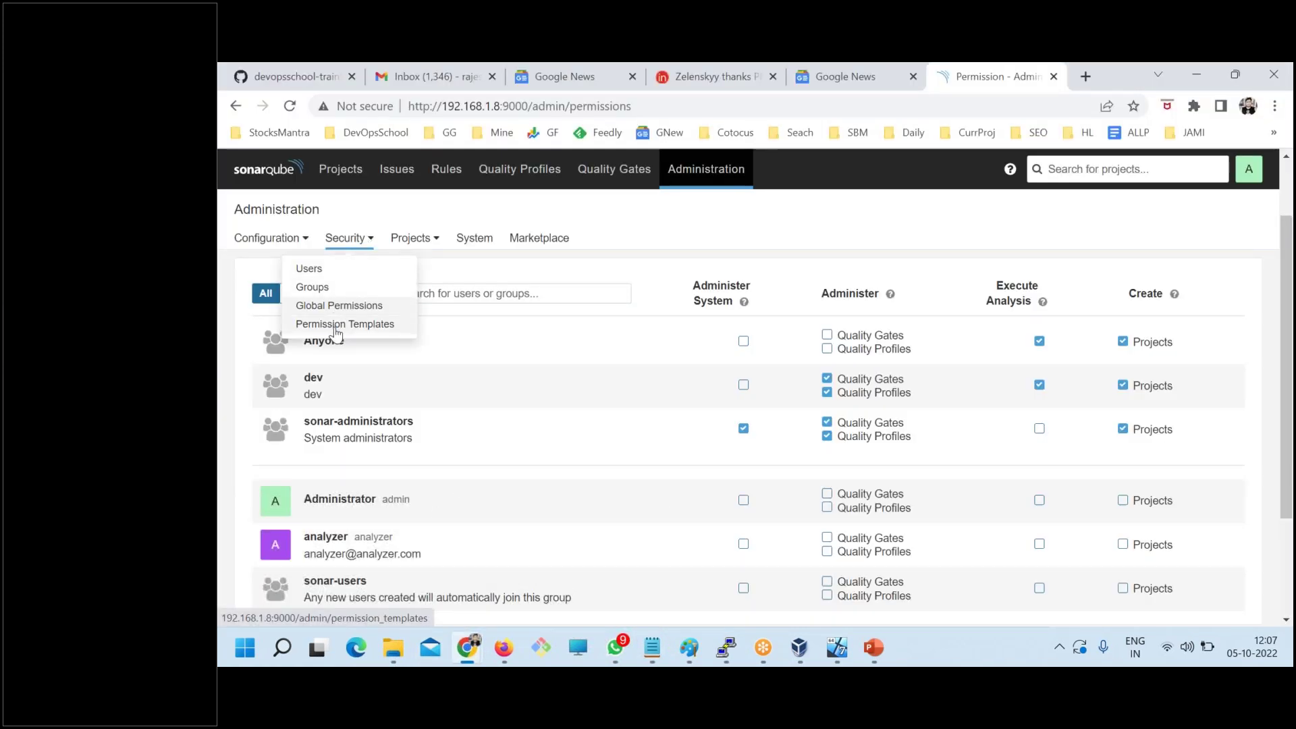
- Open the Default permission template and grant the dev group Browse permission
click(339, 322)
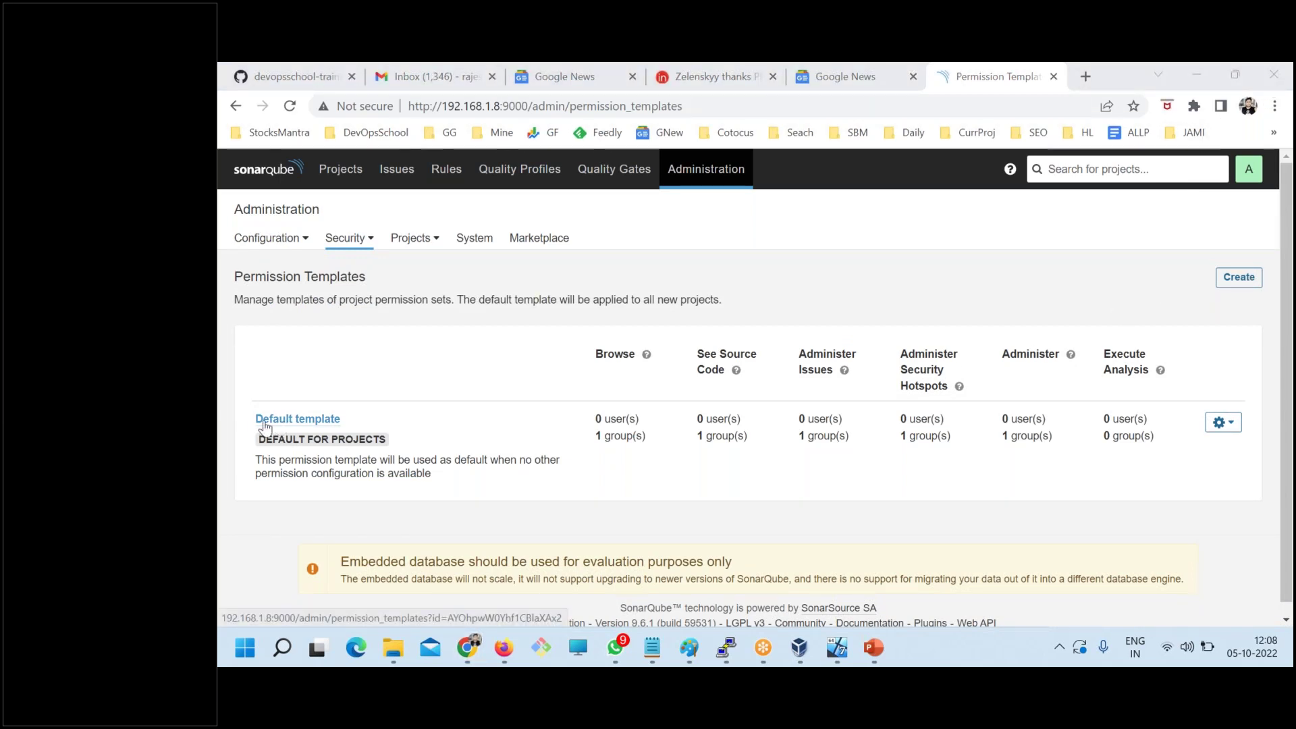
click(334, 421)
scroll(497, 471, down, 4)
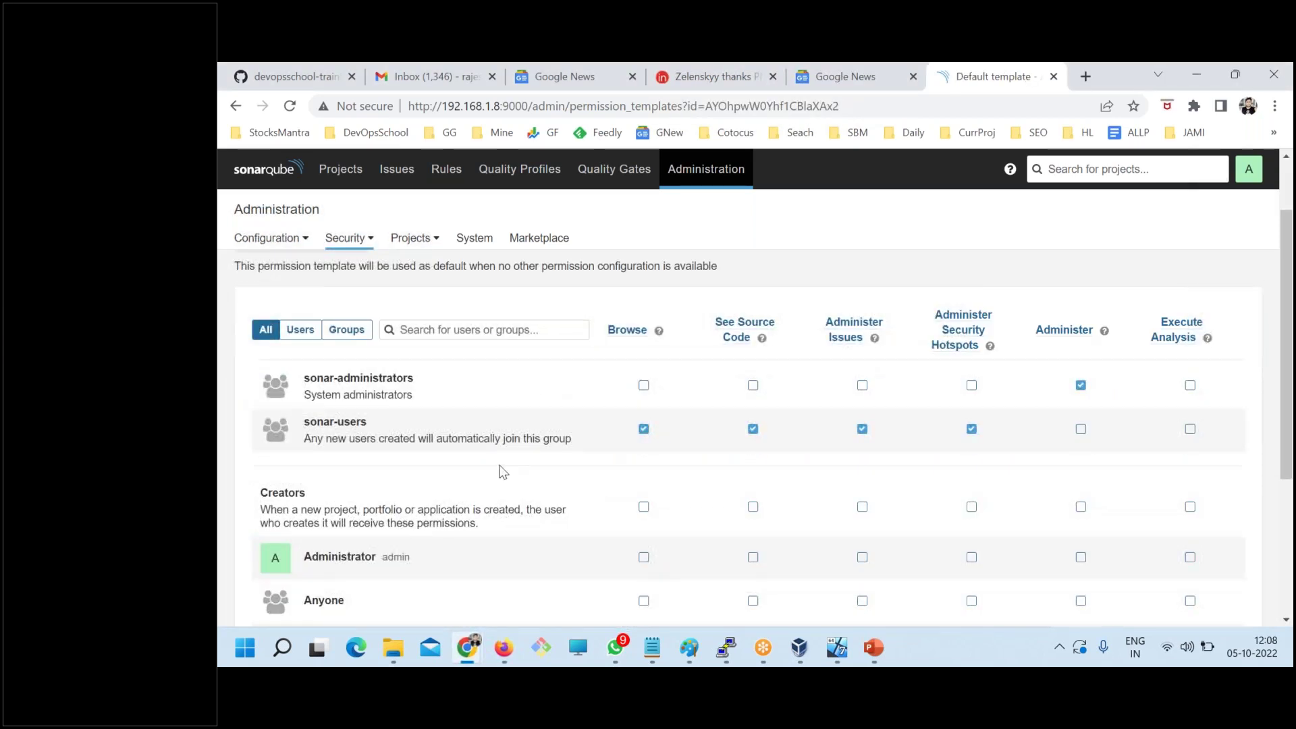
drag(287, 318, 311, 326)
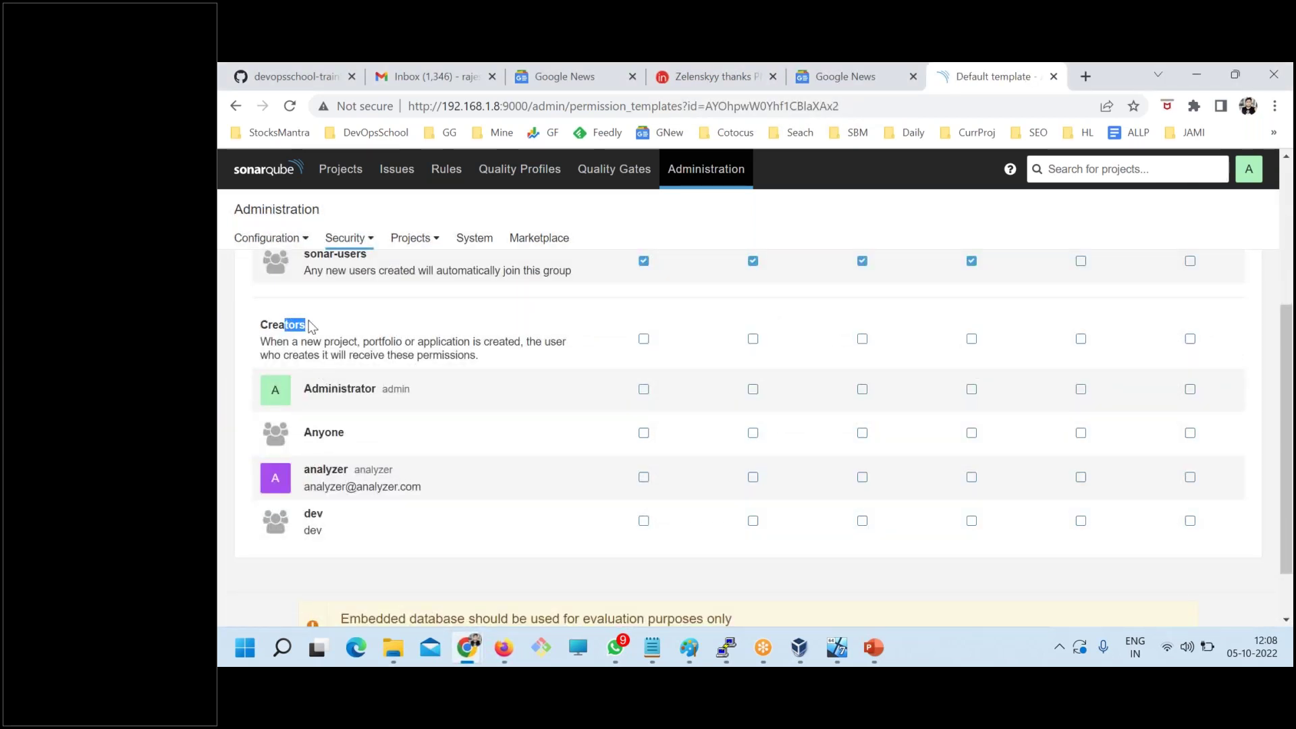
double_click(313, 513)
scroll(631, 503, up, 3)
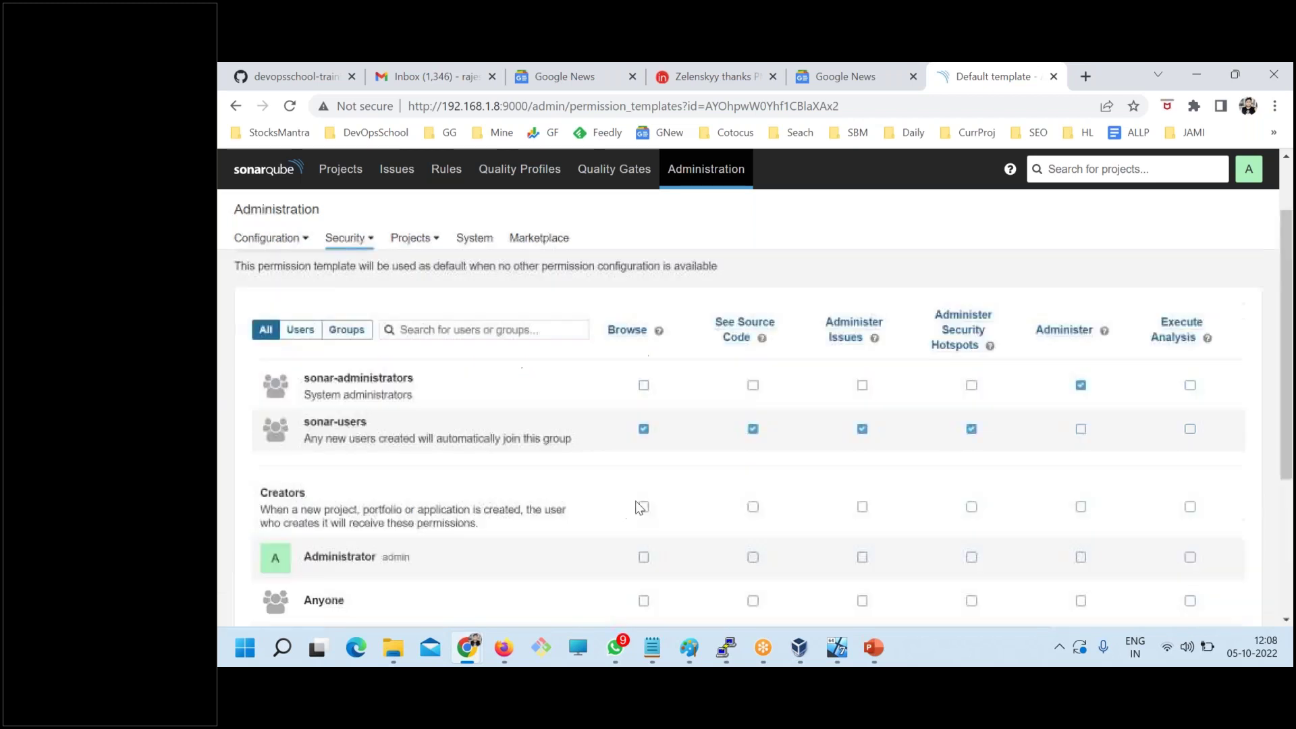
scroll(654, 472, down, 3)
click(643, 521)
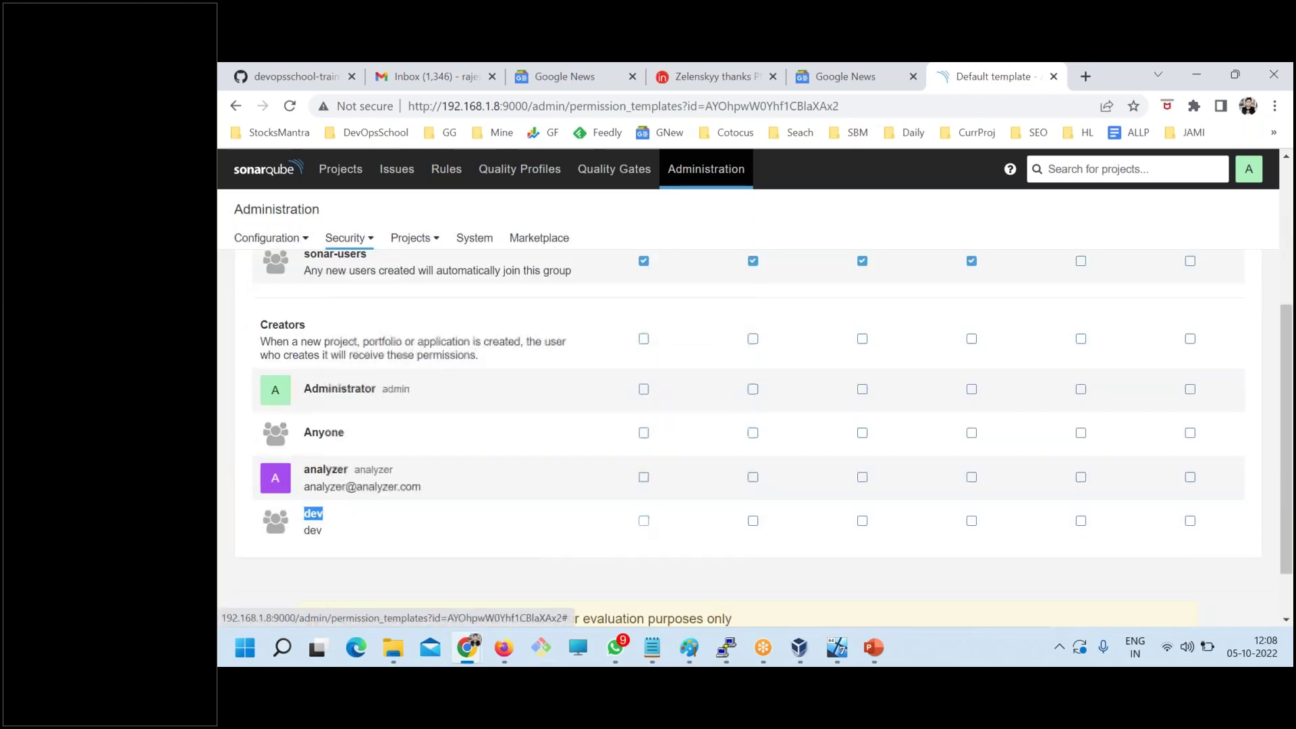
- Replace the stray letter in the private login field with the test user's login name
mouse_move(503, 647)
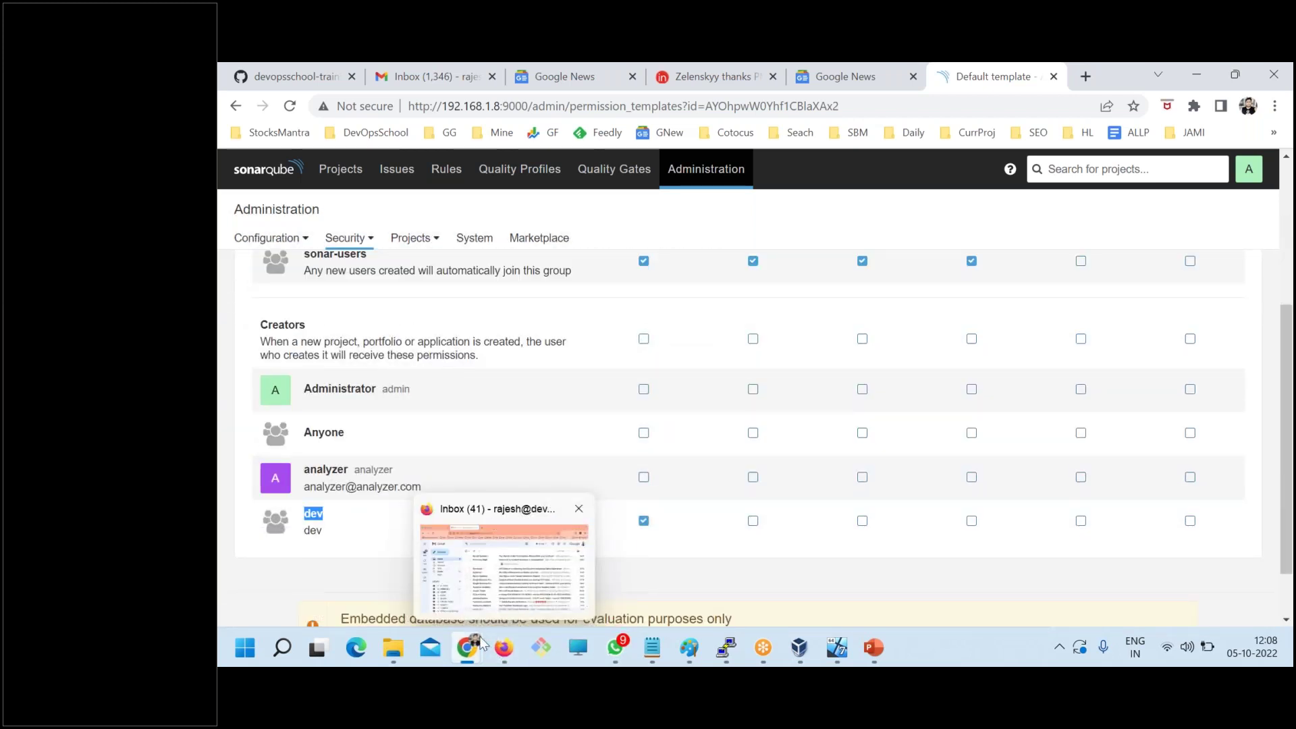
click(505, 581)
text(v)
key(ctrl+a)
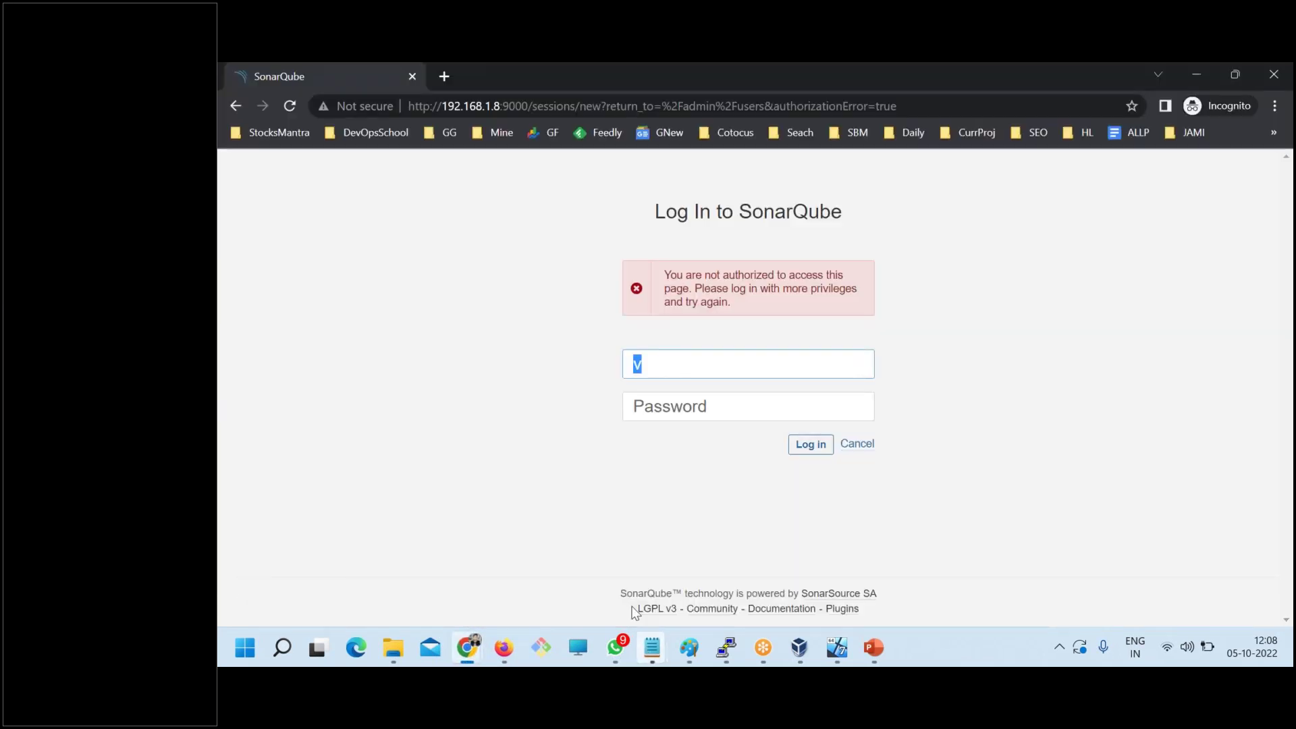
mouse_move(652, 647)
click(799, 558)
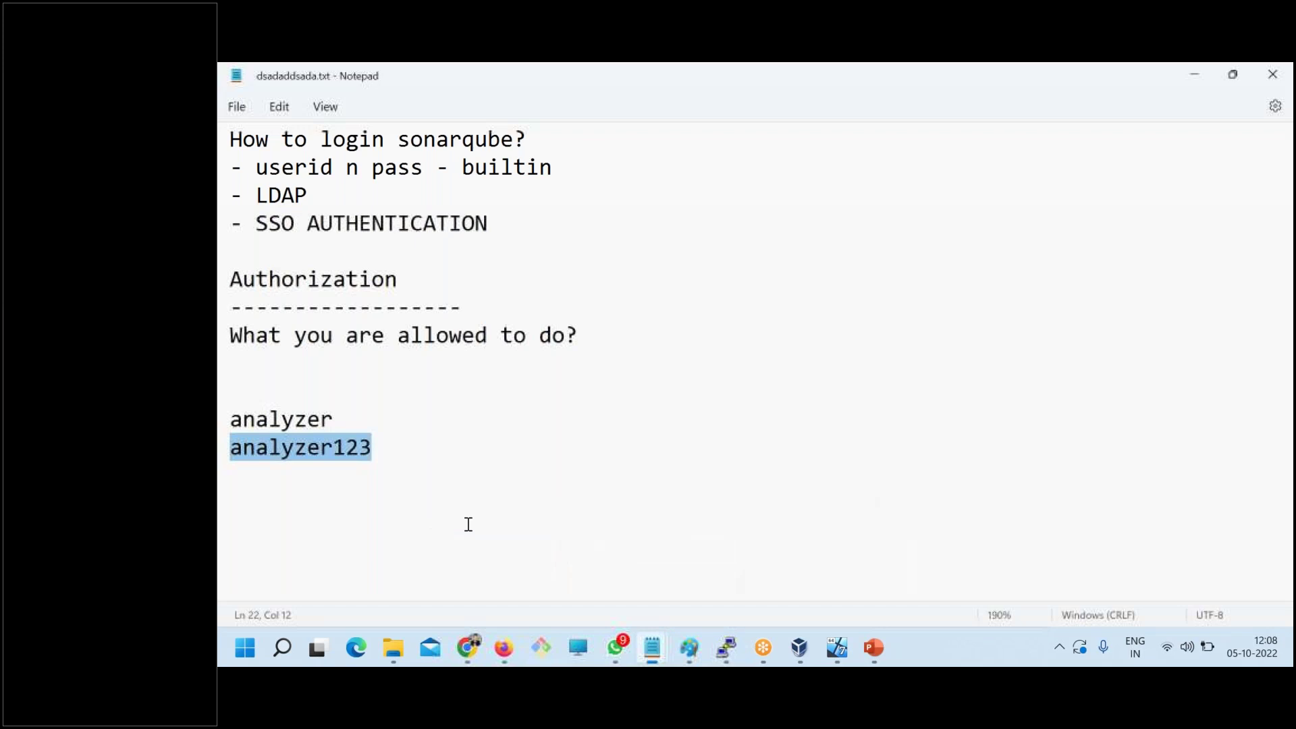
drag(231, 419, 544, 414)
key(alt+Tab)
key(ctrl+v)
- Paste the test user's password from the notes into the form and submit the login
key(alt+Tab)
click(266, 448)
drag(231, 447, 629, 430)
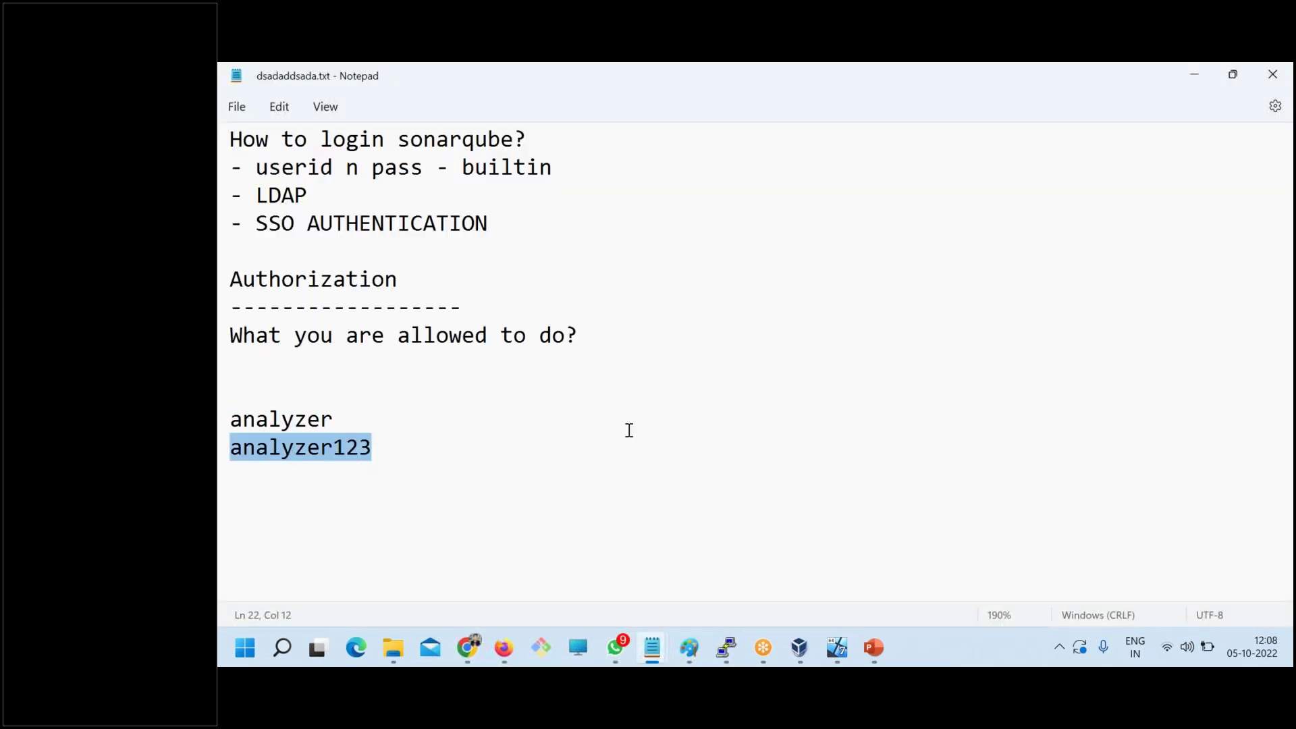
key(ctrl+c)
key(alt+Tab)
key(Tab)
key(ctrl+v)
key(Return)
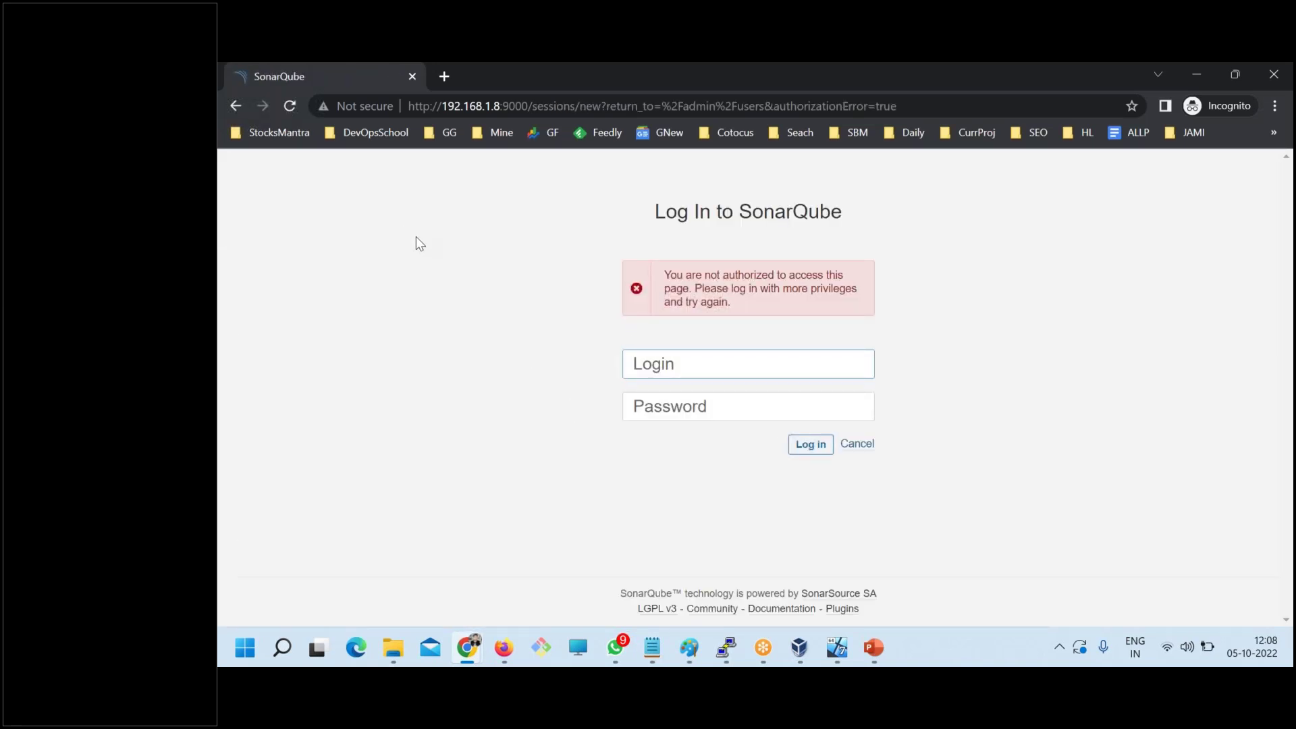
- Reload the login page, reset its zoom to 100%, and return to the Default template
click(298, 107)
mouse_move(464, 650)
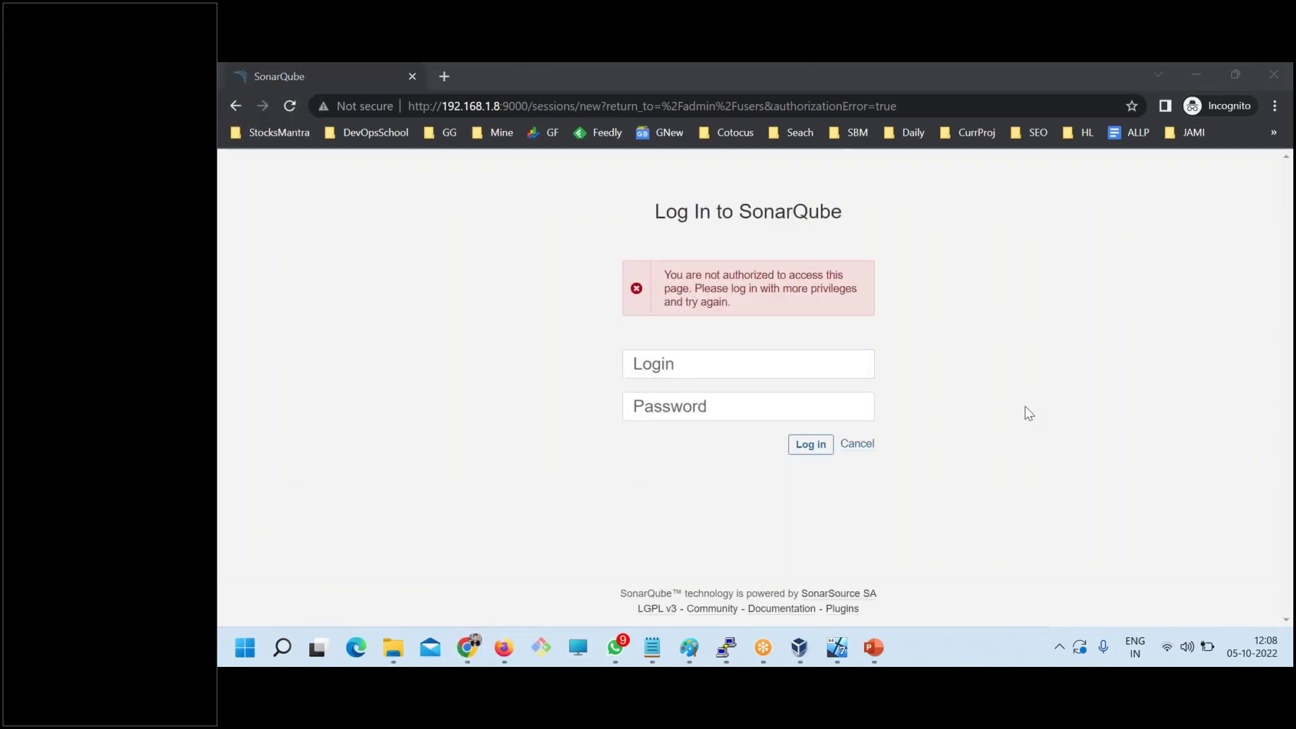
key(ctrl+minus)
key(ctrl+minus)
key(ctrl+0)
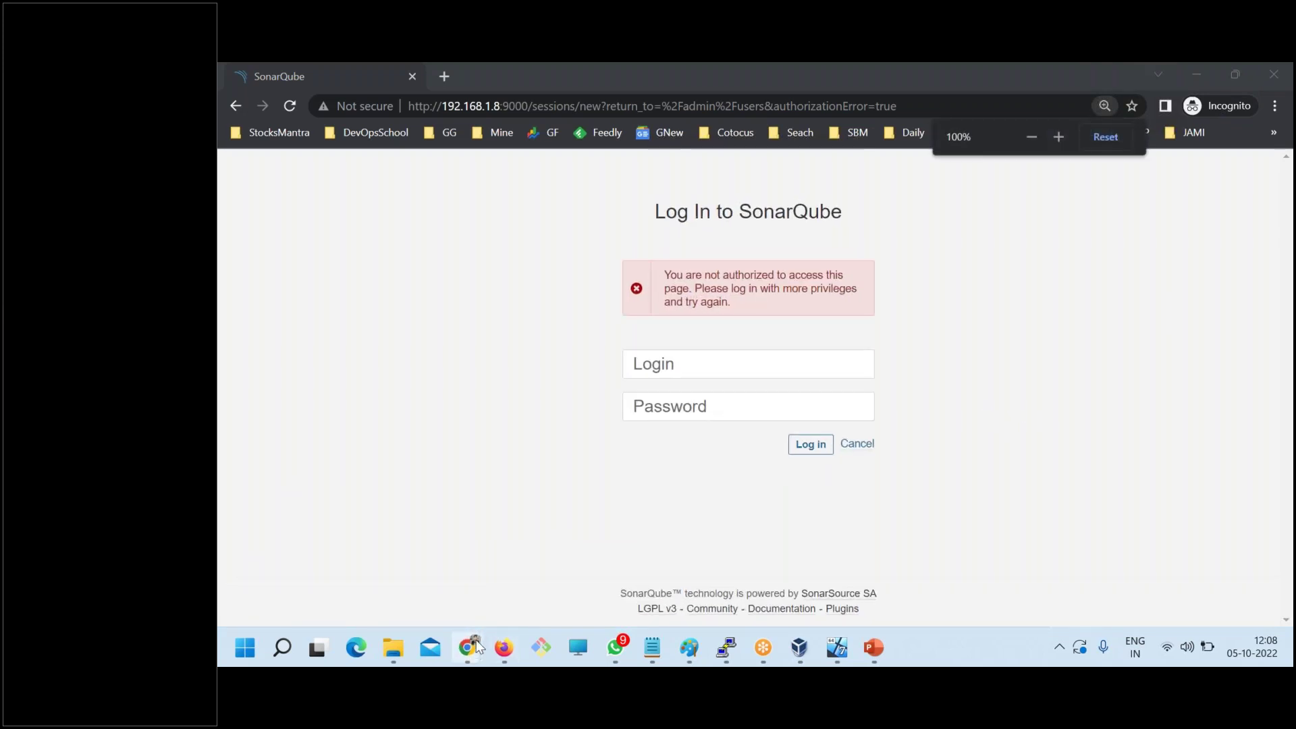
click(389, 568)
- Tick See Source Code, Administer Issues and Execute Analysis for the dev group
click(753, 521)
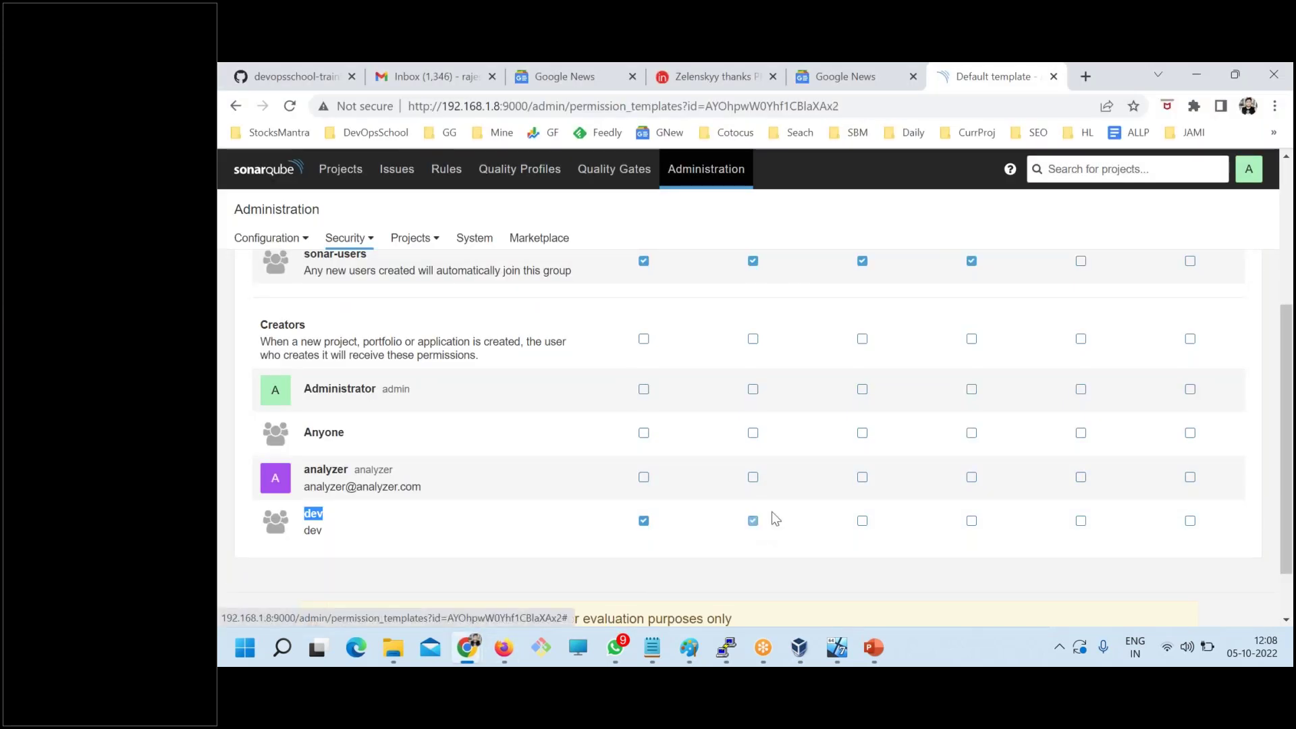
scroll(763, 379, up, 3)
scroll(830, 506, down, 1)
click(861, 604)
scroll(932, 574, up, 1)
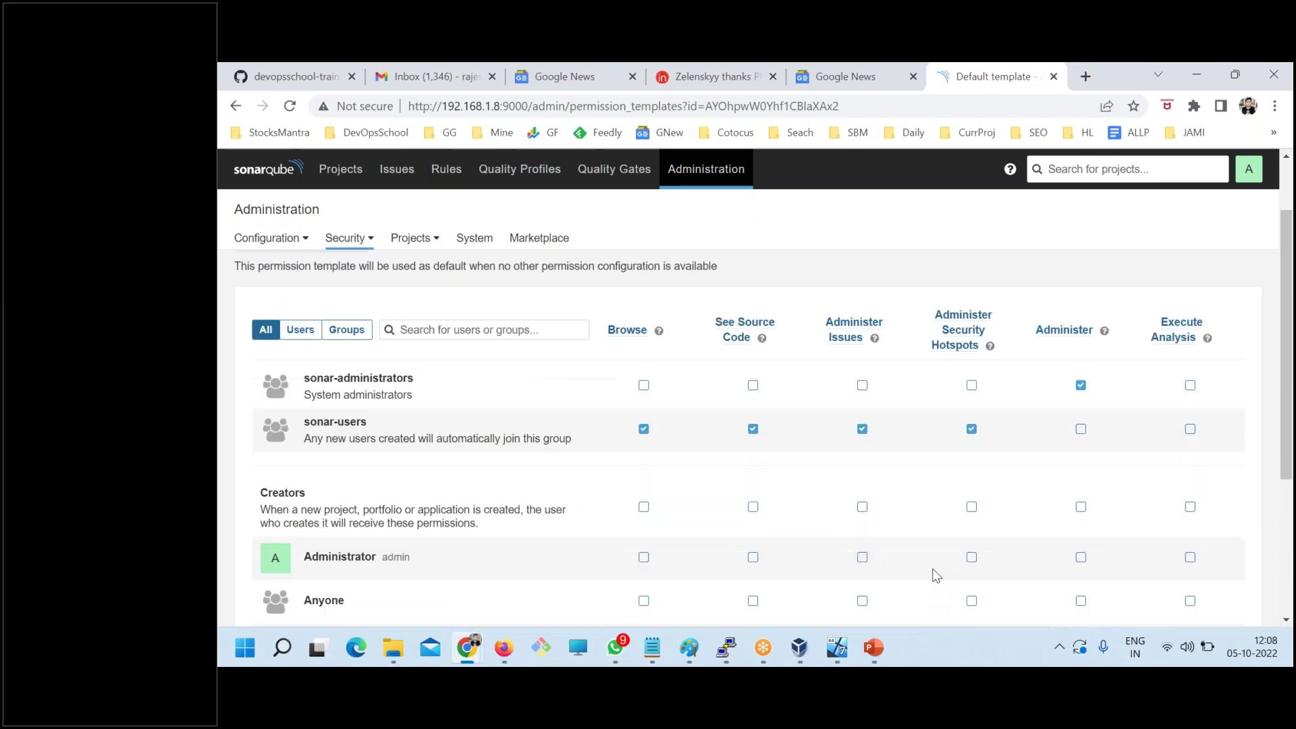
scroll(939, 575, down, 2)
click(1189, 521)
scroll(903, 567, up, 3)
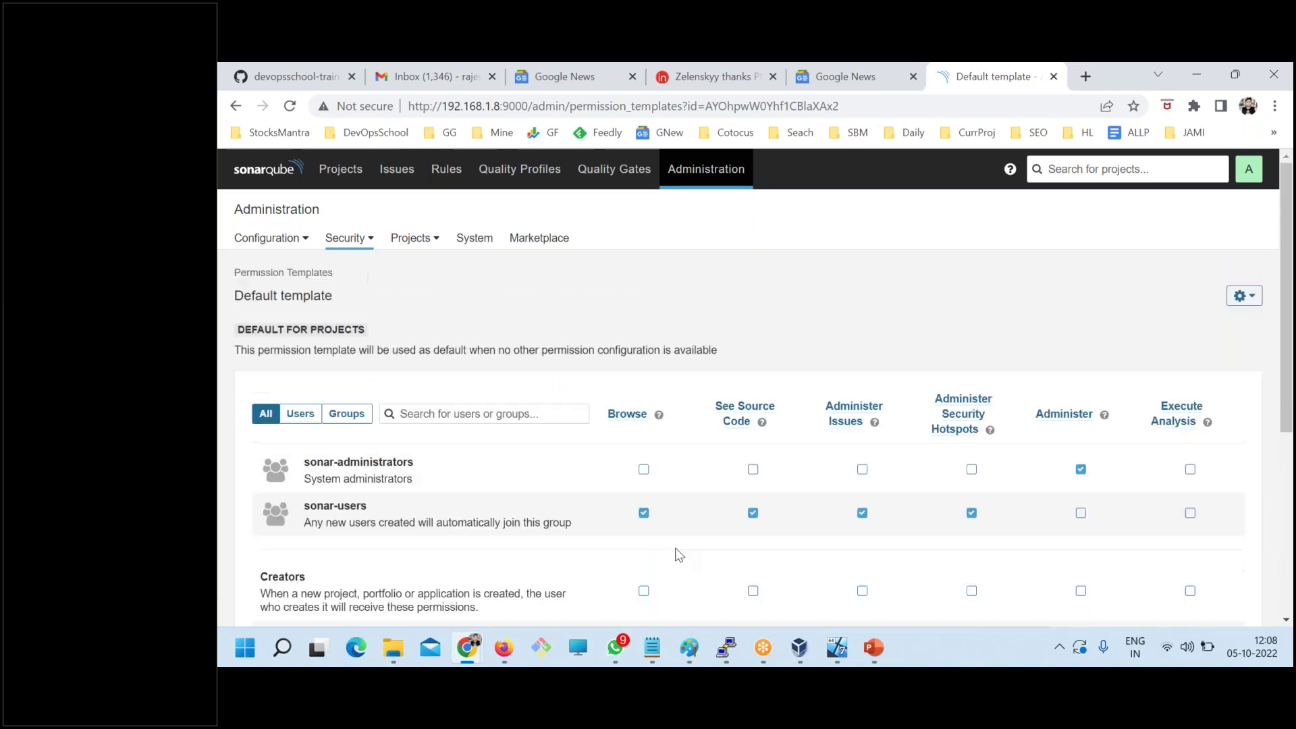
- Filter the template's permission list to Groups, then switch to the private login window
click(336, 417)
scroll(634, 503, down, 2)
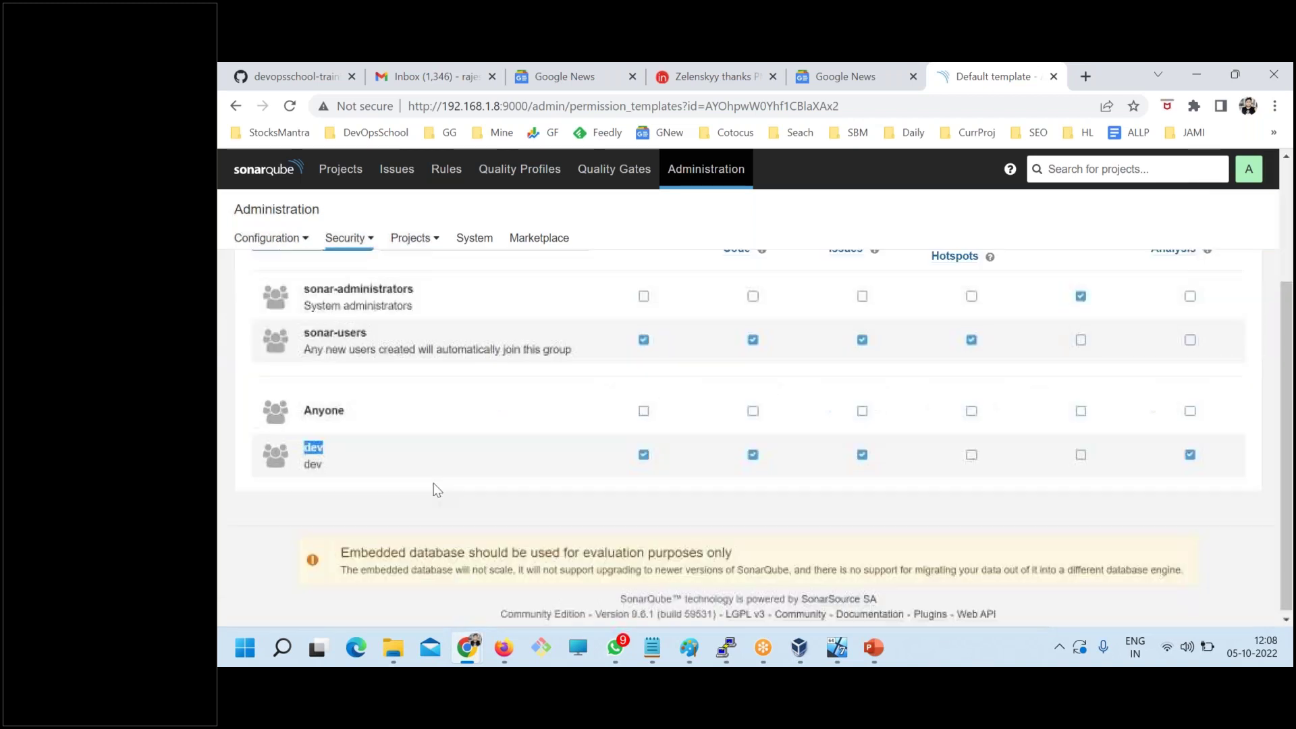
scroll(653, 507, up, 2)
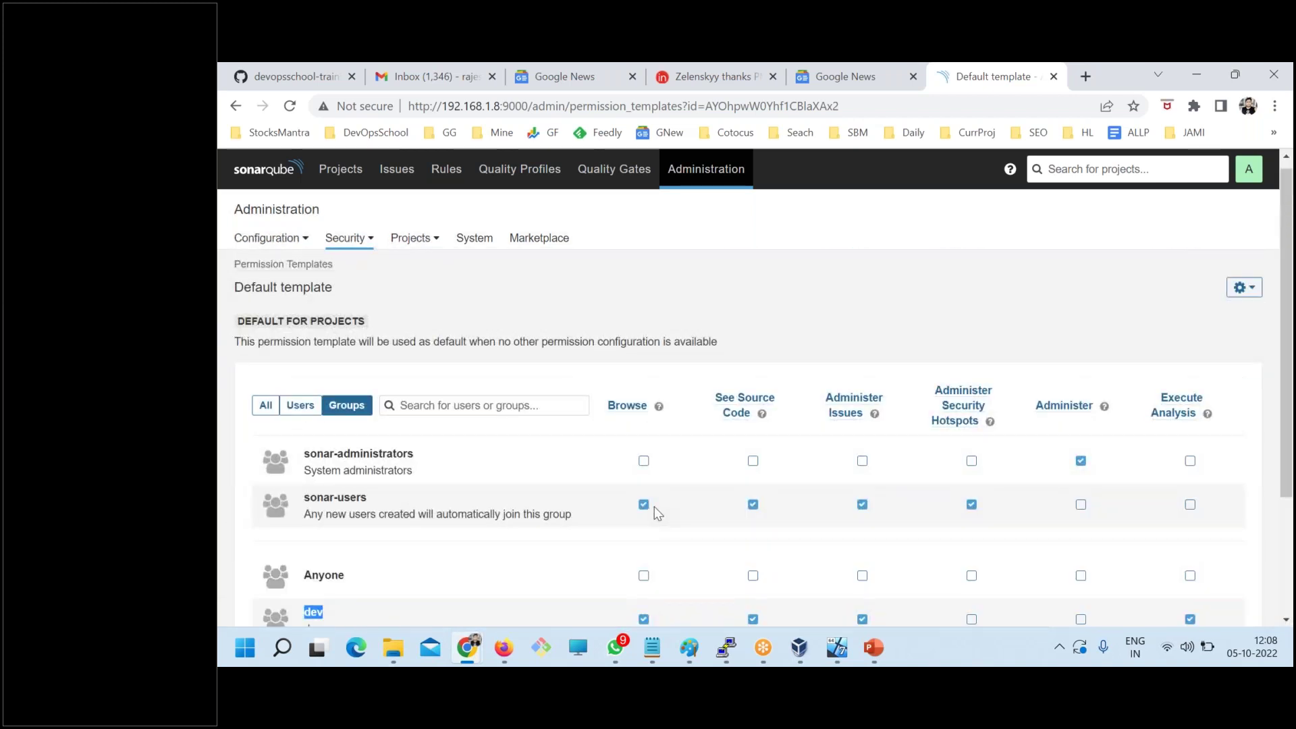
scroll(654, 506, down, 2)
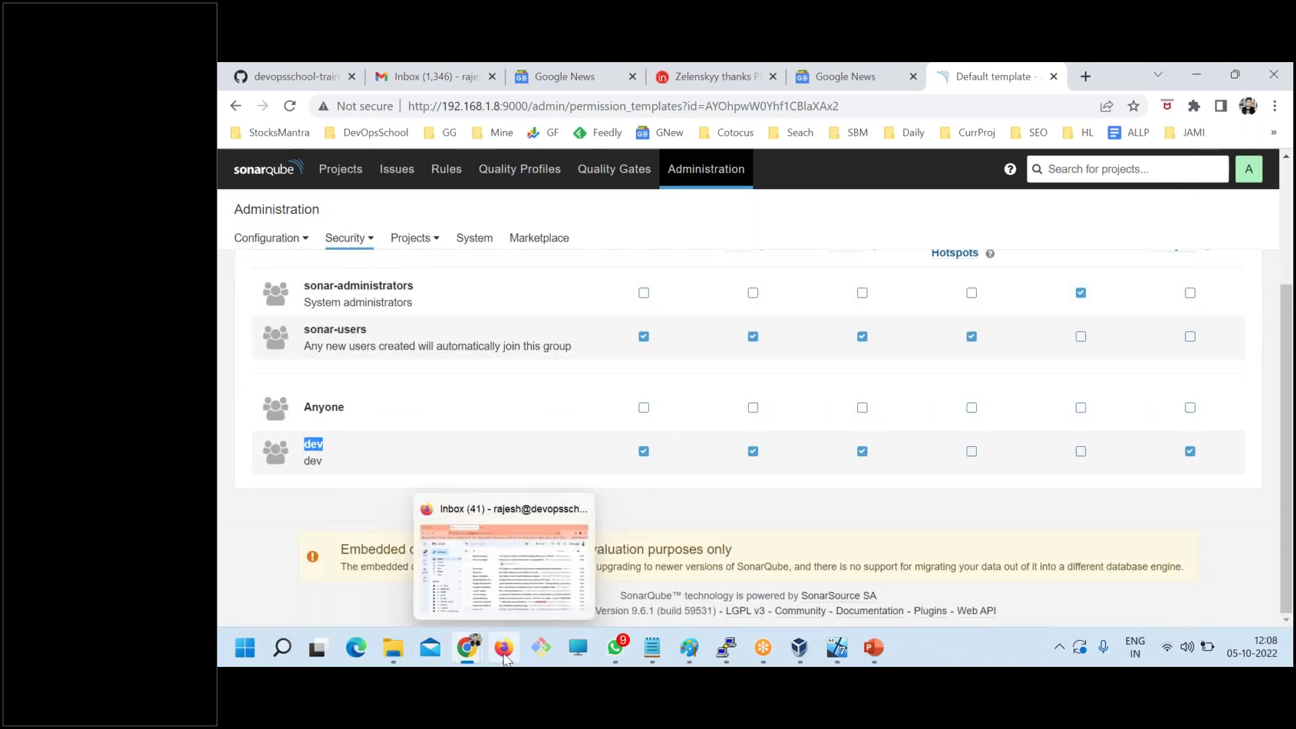
click(544, 562)
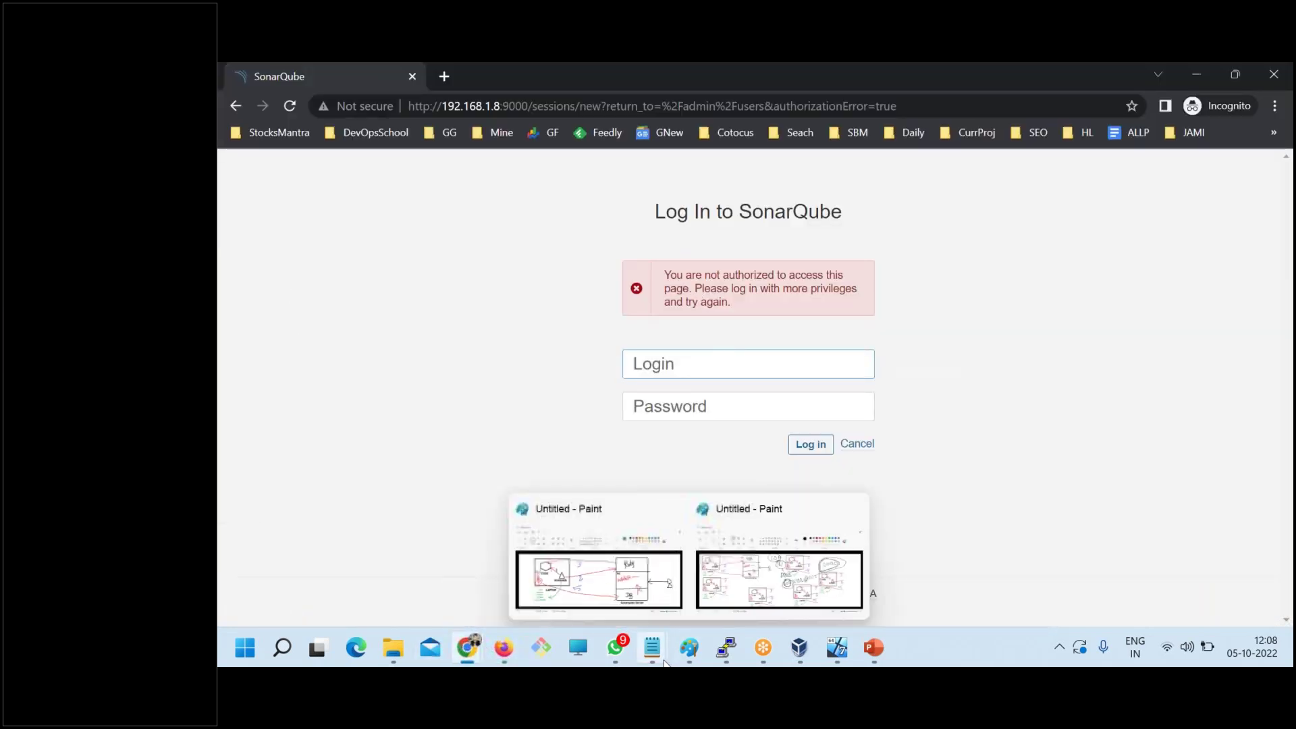
- Fill the private-window sign-in form with the test user's login and password from the notes and submit
mouse_move(652, 647)
click(898, 571)
double_click(294, 420)
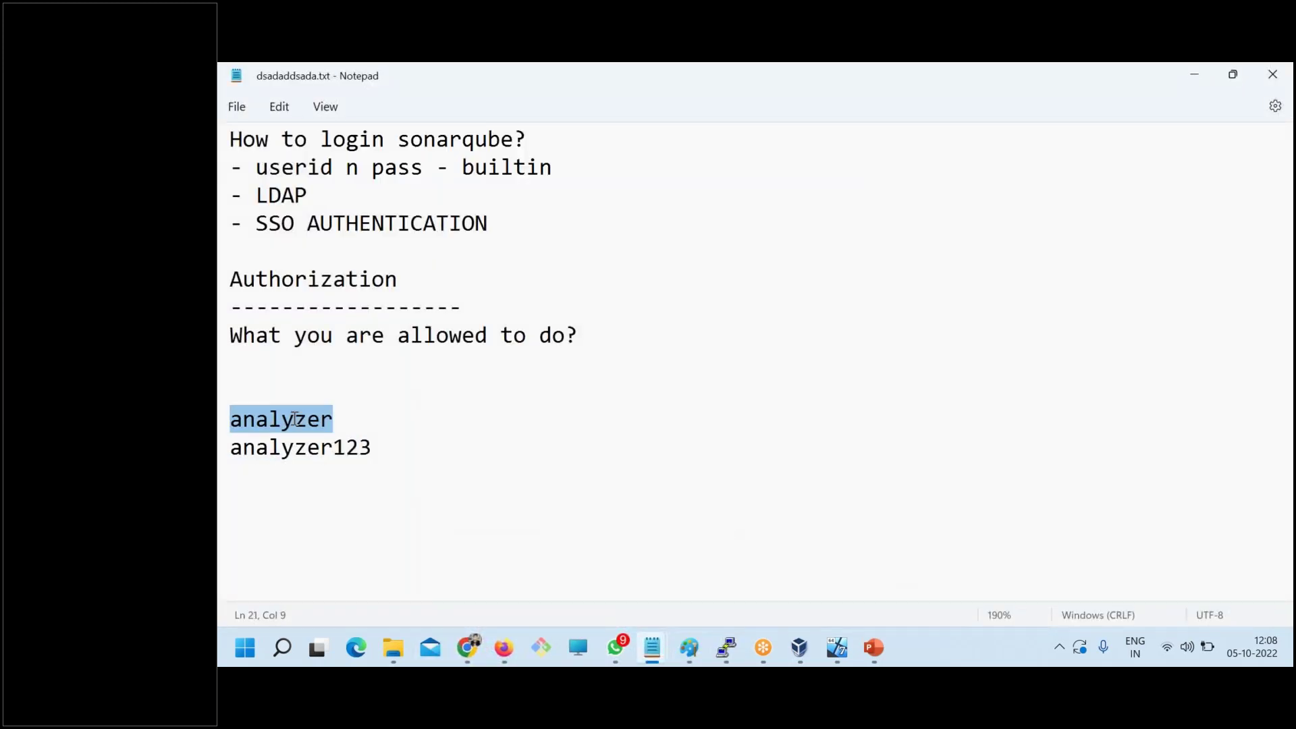
key(ctrl+c)
key(alt+Tab)
click(667, 362)
key(ctrl+v)
key(alt+Tab)
drag(391, 447, 225, 448)
key(ctrl+c)
key(alt+Tab)
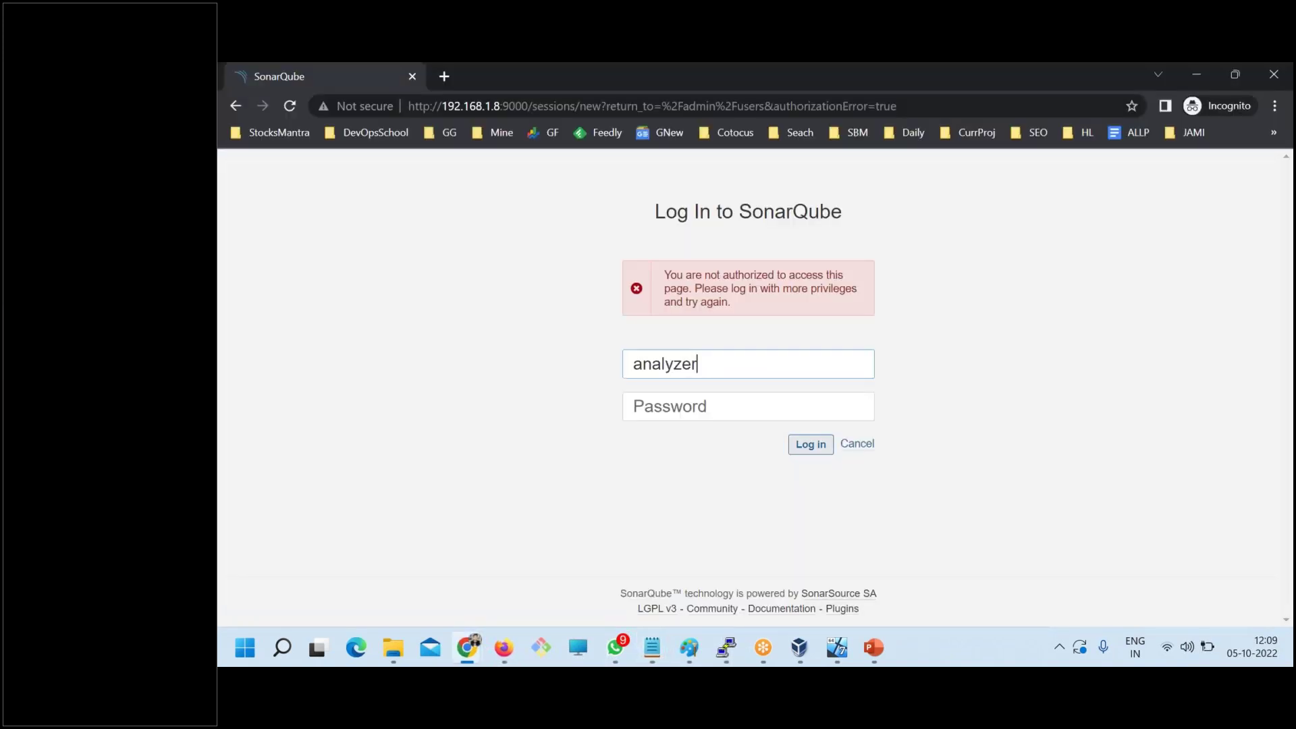
click(827, 414)
key(ctrl+v)
click(823, 447)
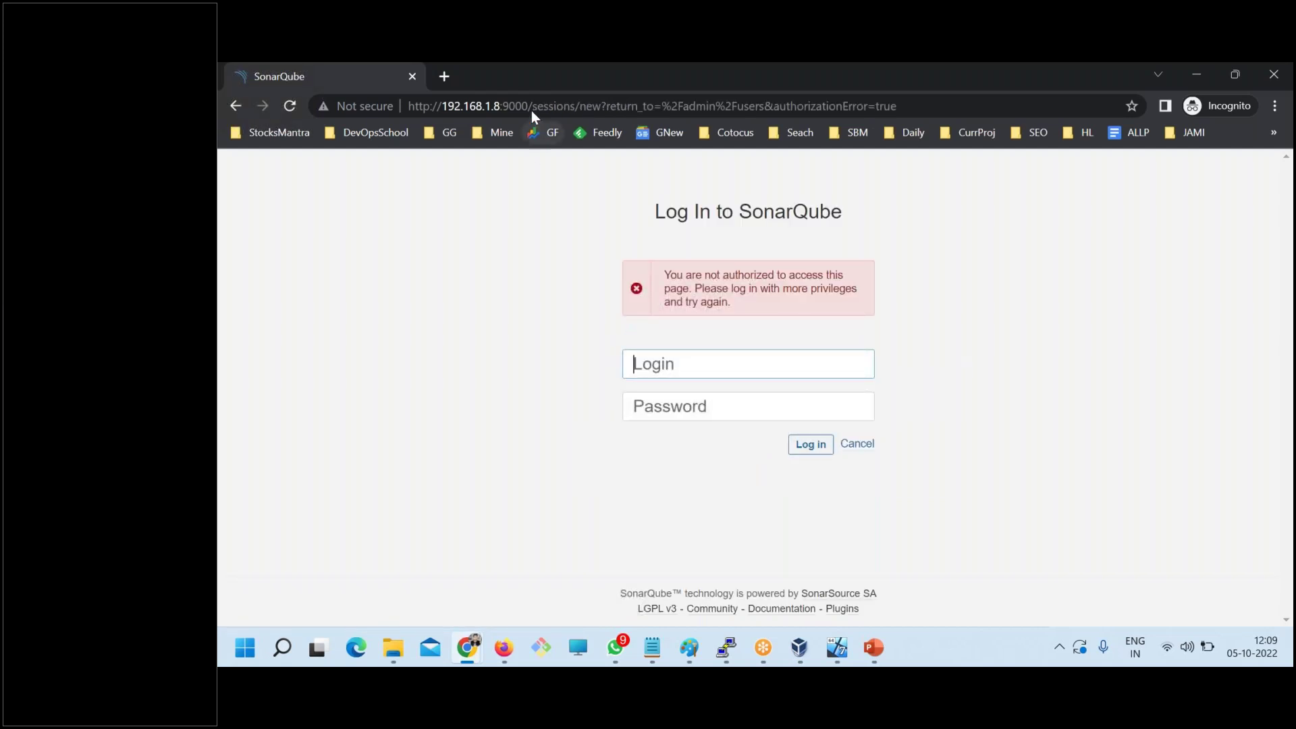
- Close the private window and load the SonarQube server address in a new incognito window
key(alt+Tab)
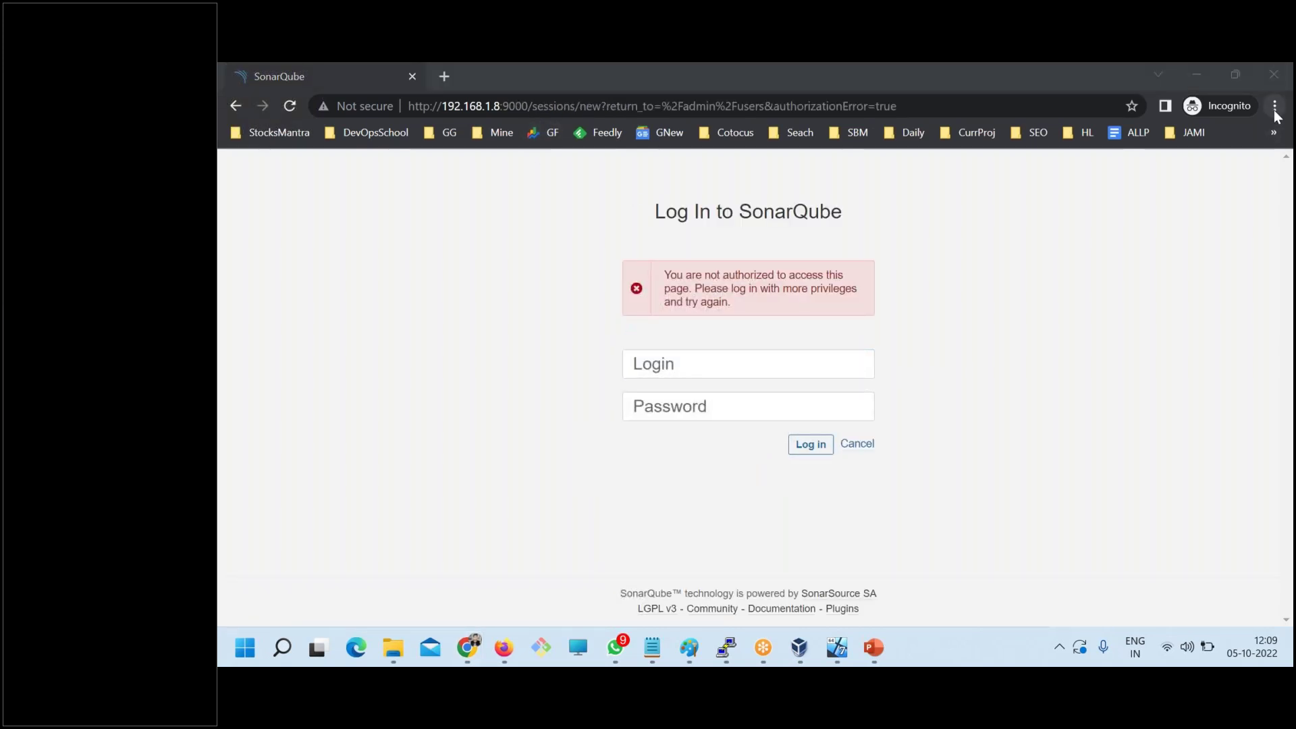
click(1273, 76)
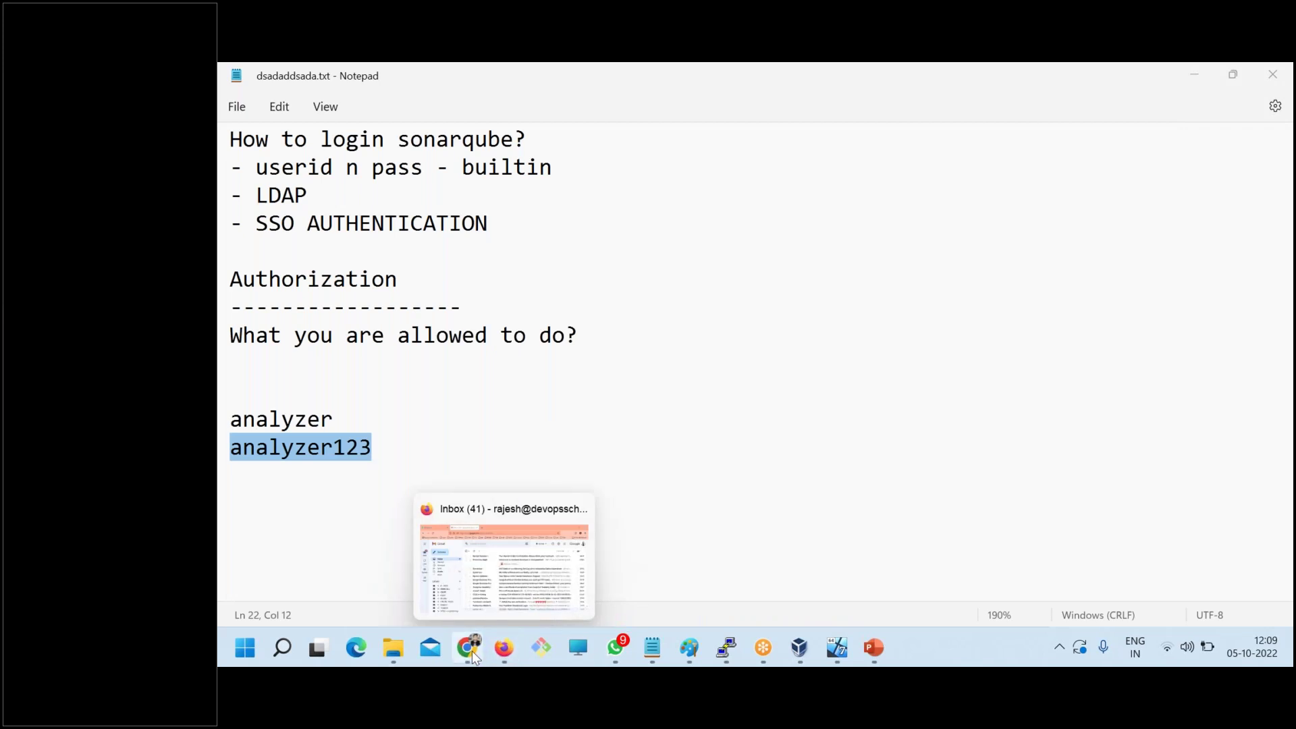
click(468, 648)
drag(408, 106, 528, 106)
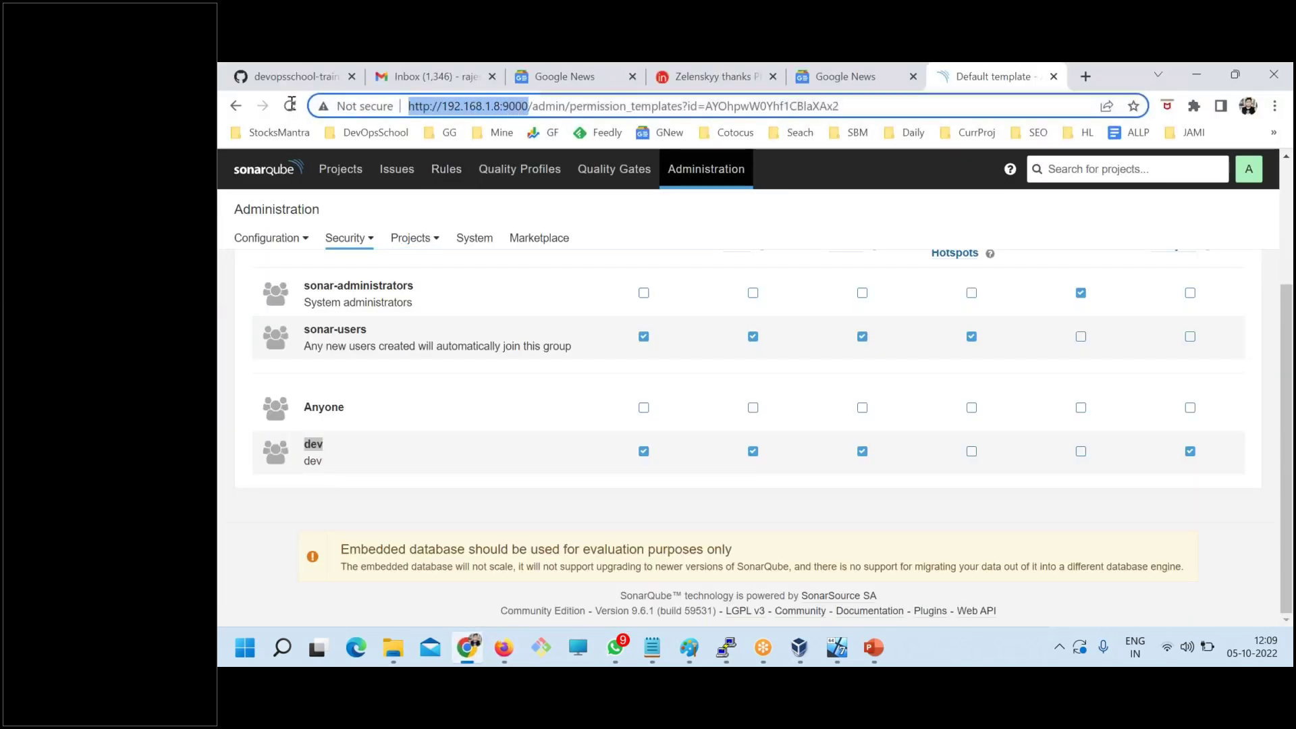
click(1274, 106)
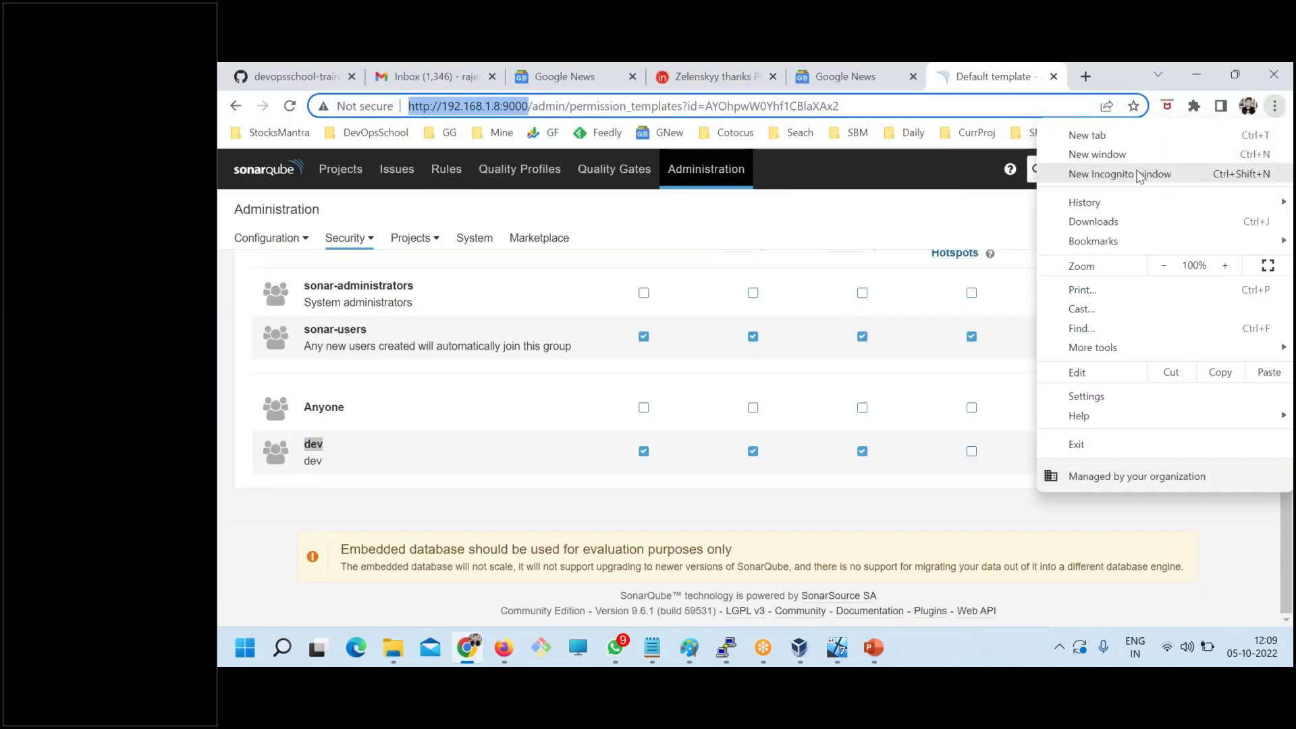
click(1110, 177)
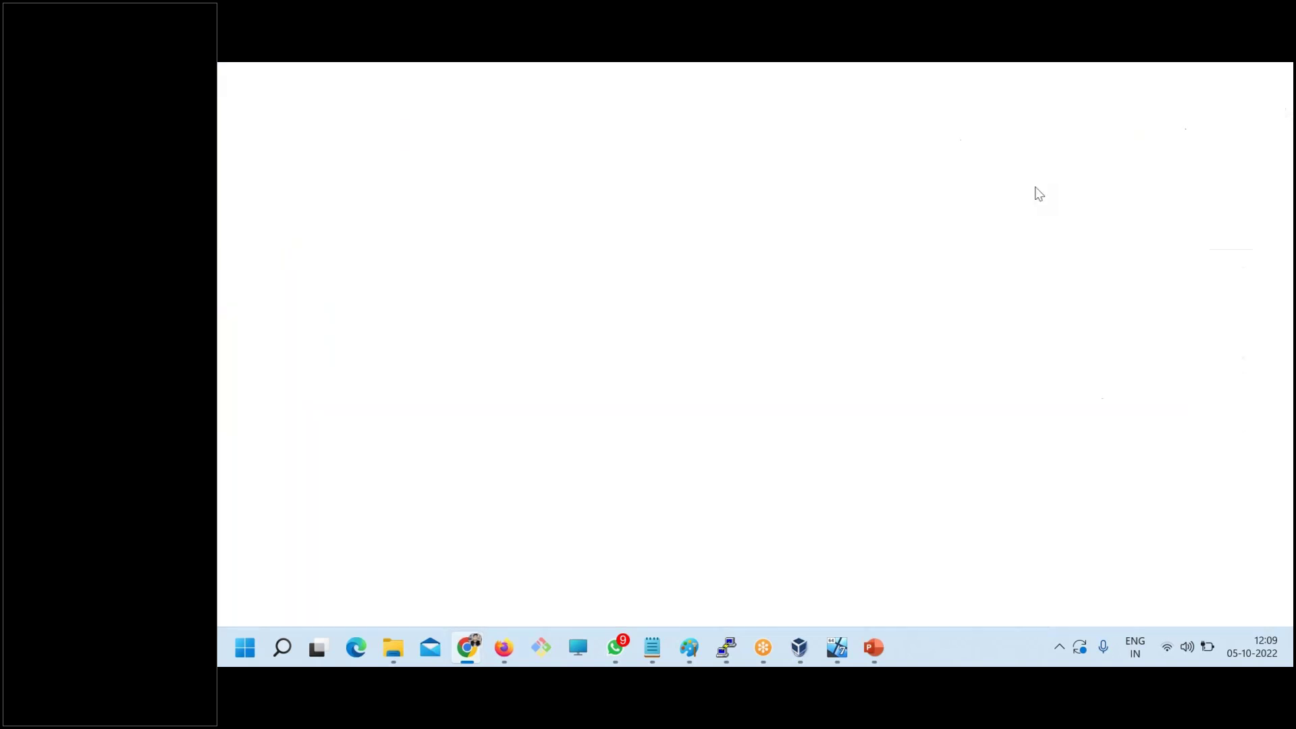
key(ctrl+v)
key(Return)
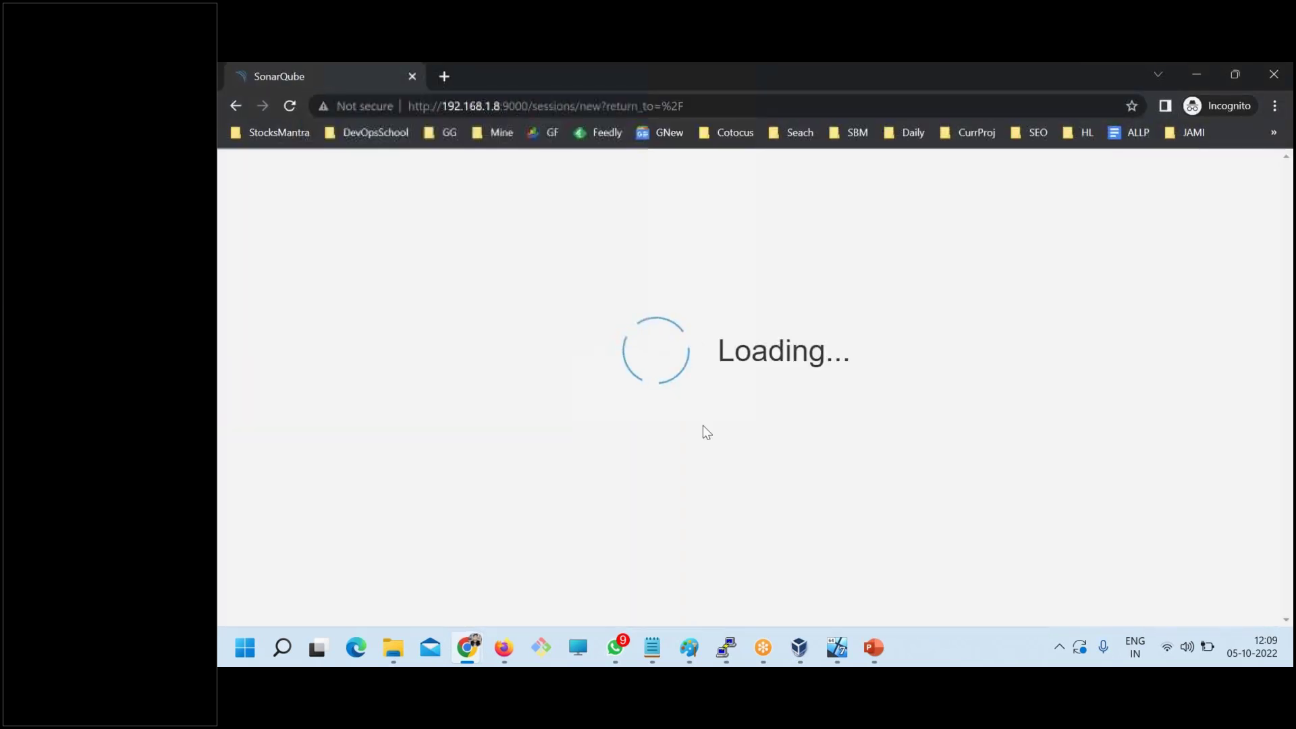
- Log in to the new incognito window as the test user using the credentials from the notes
mouse_move(645, 643)
click(788, 574)
double_click(308, 419)
key(ctrl+c)
key(alt+Tab)
key(ctrl+v)
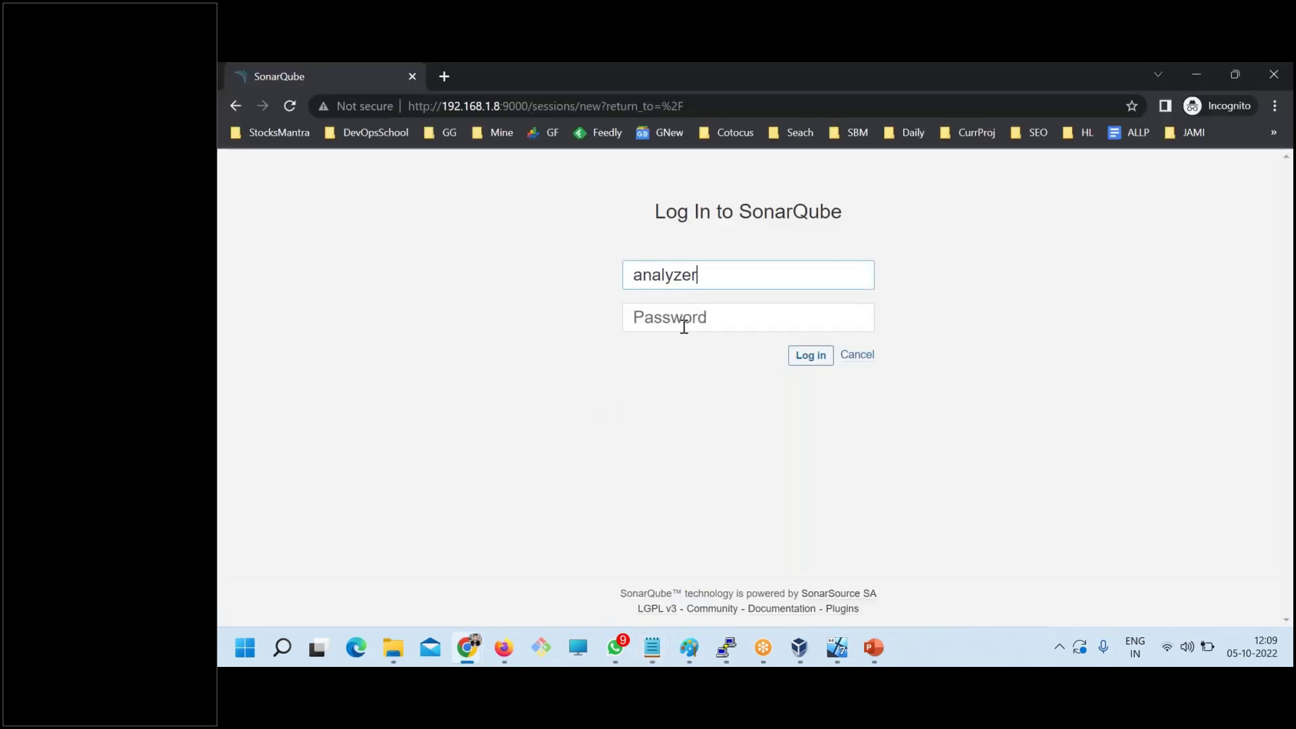
key(alt+Tab)
drag(372, 448, 227, 447)
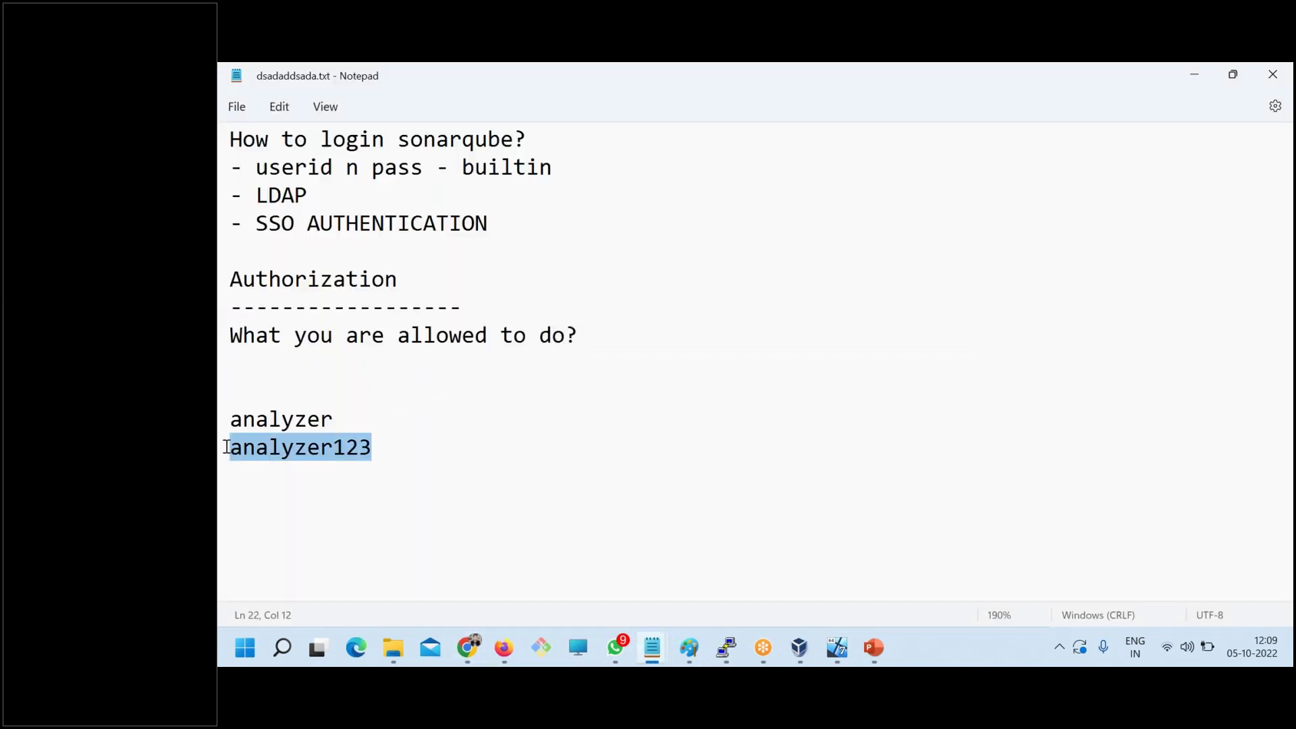
key(ctrl+c)
key(alt+Tab)
key(ctrl+v)
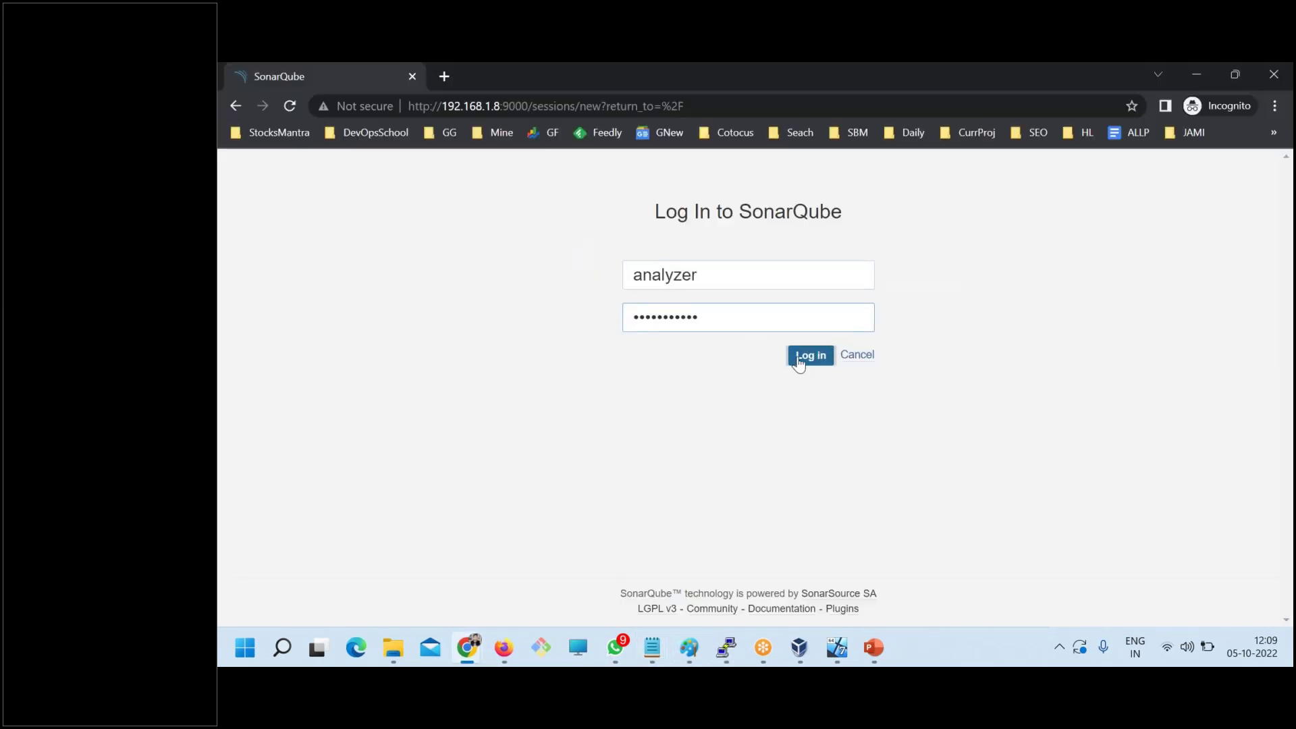
click(808, 356)
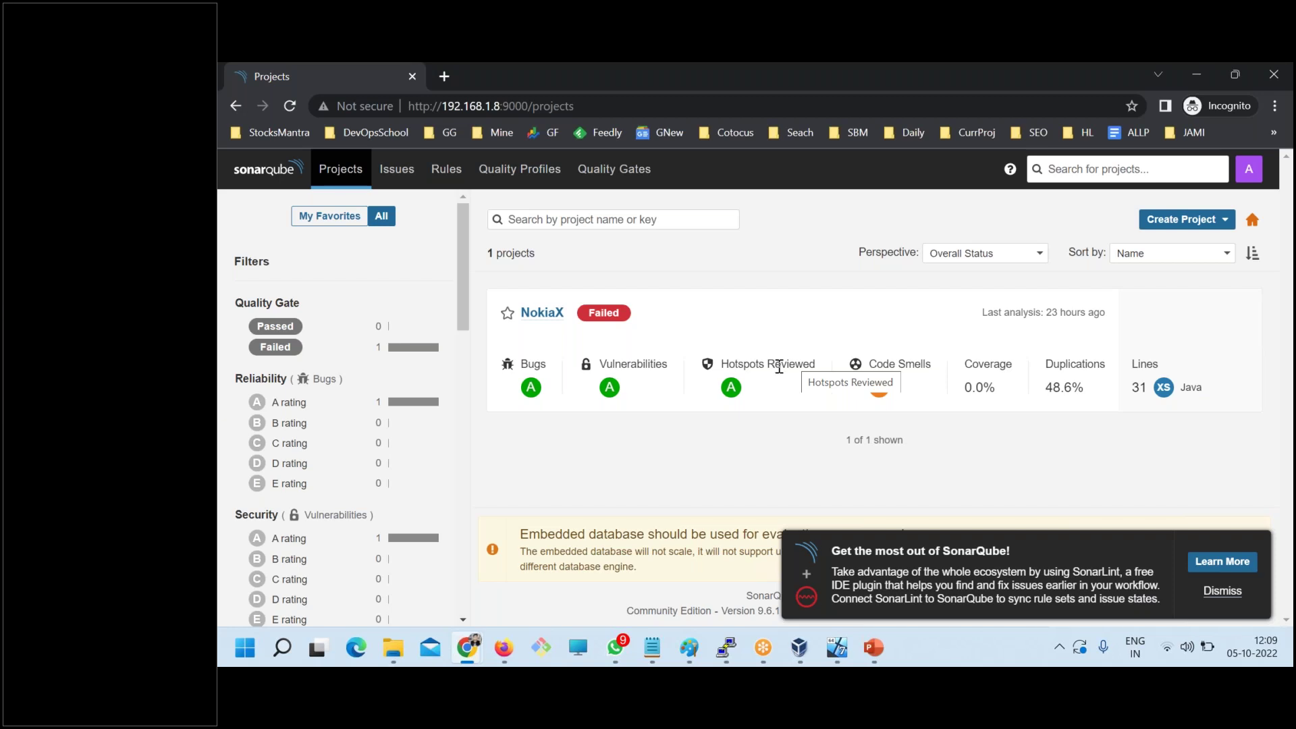
- Bring up the admin SonarQube window and view Administration > Security > Users
mouse_move(467, 648)
click(375, 547)
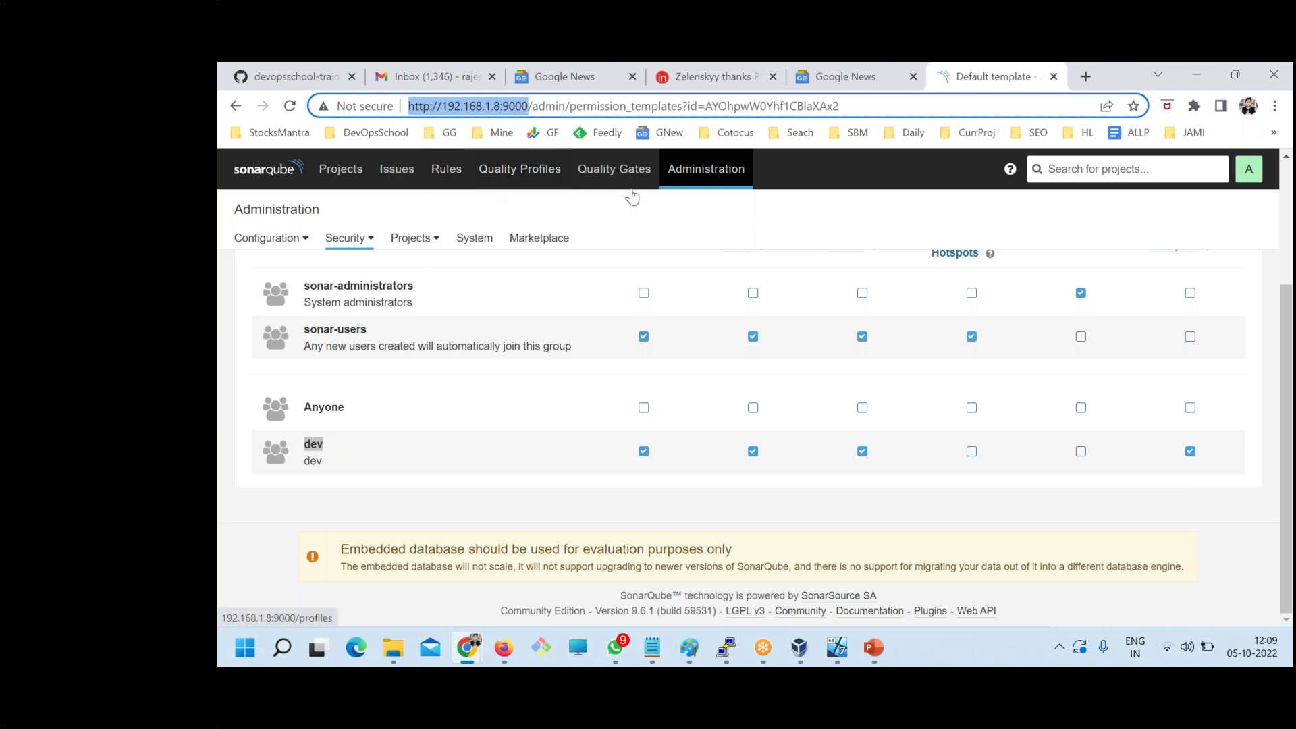
click(688, 178)
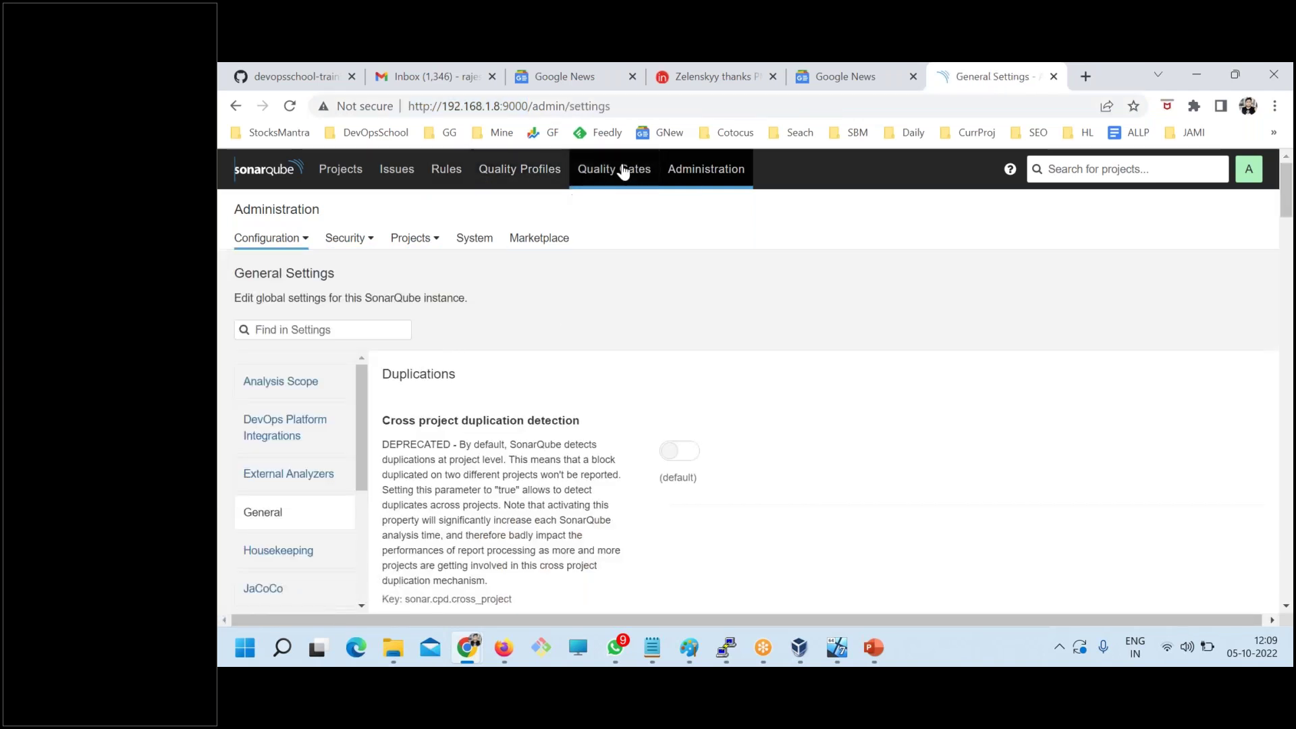
click(348, 238)
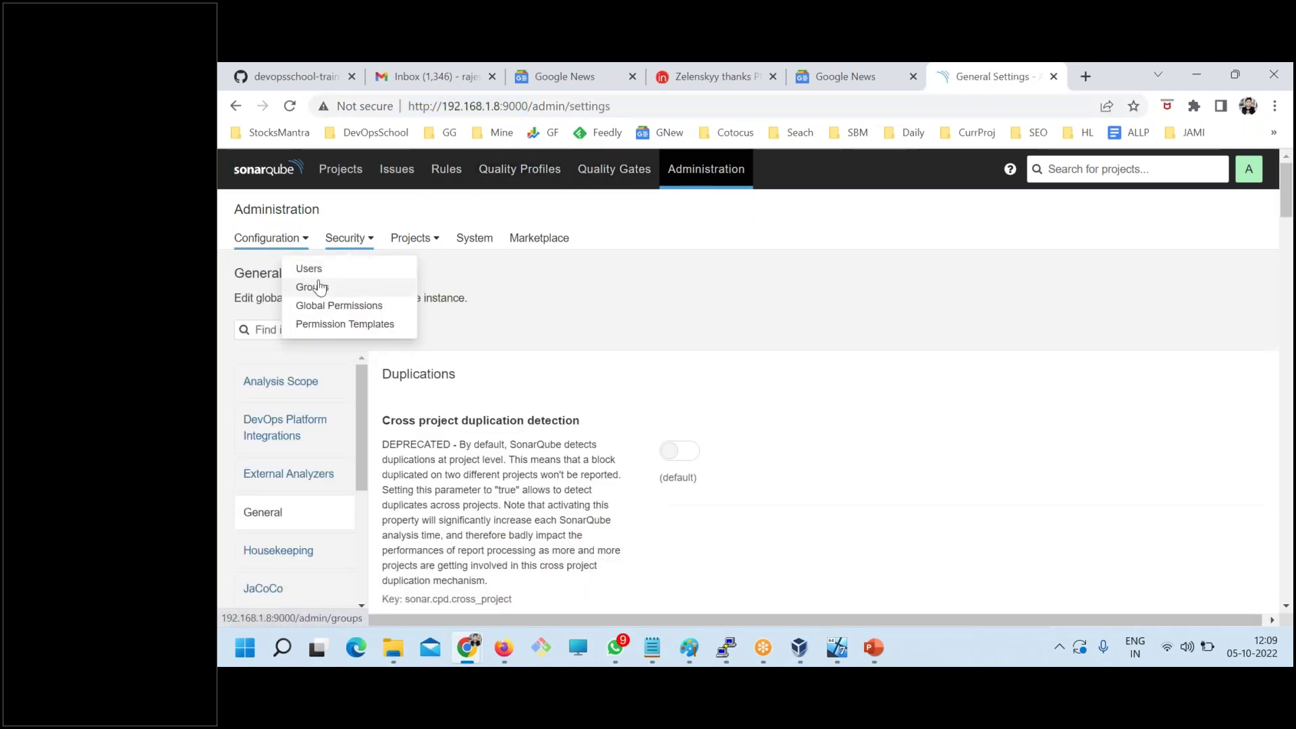
click(338, 271)
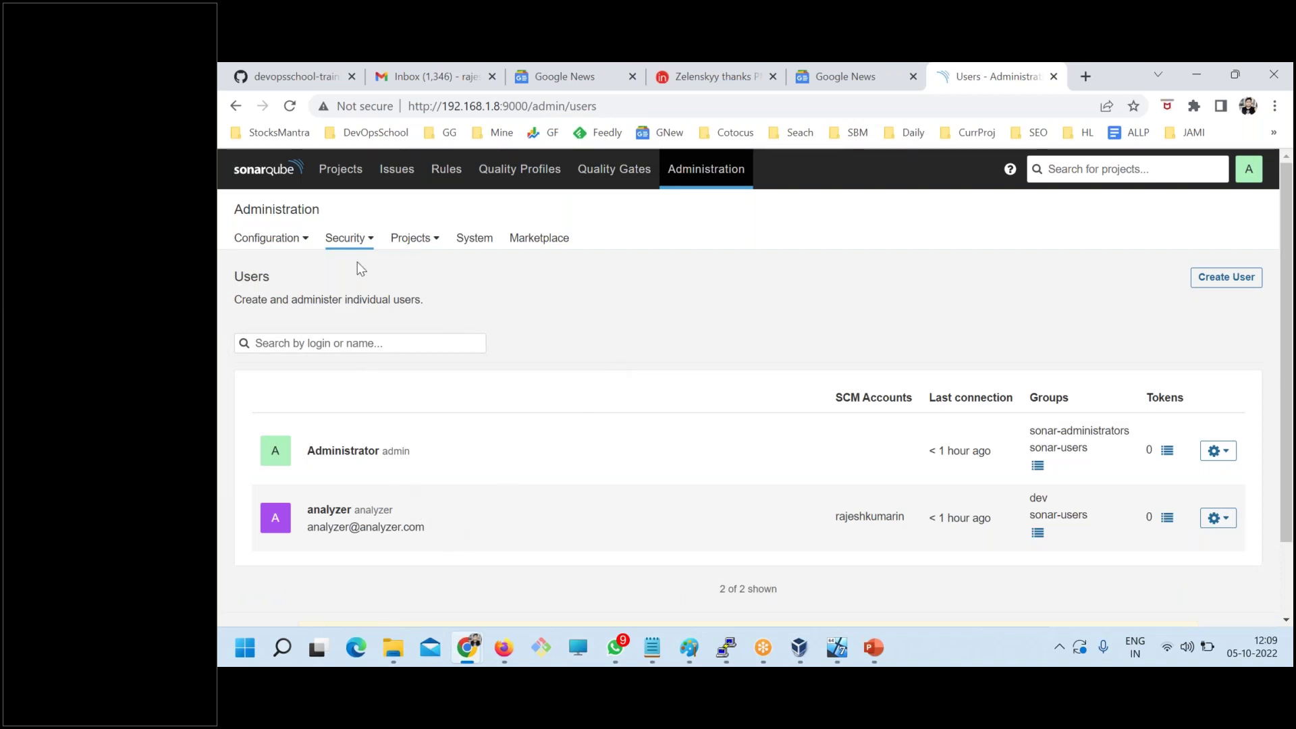
- On Permission Templates, point out the Default template applies to all new projects and review its permissions
click(354, 251)
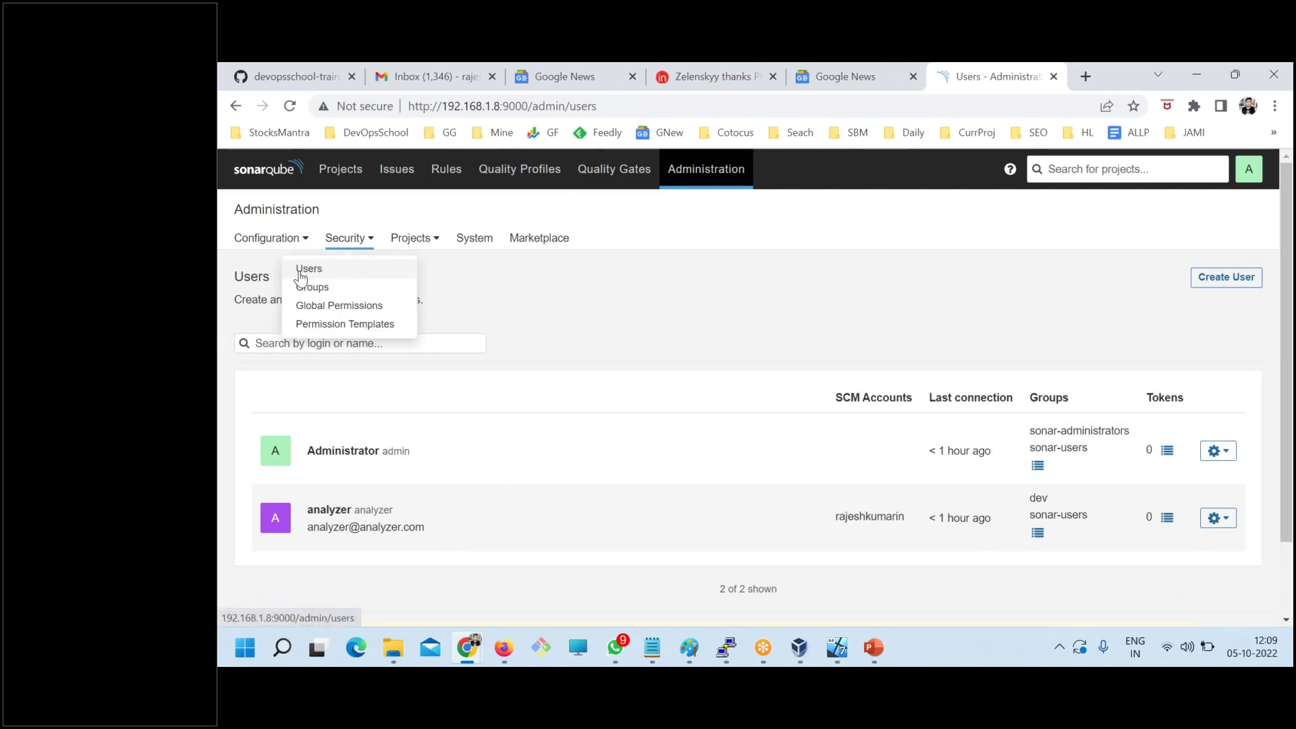
click(336, 324)
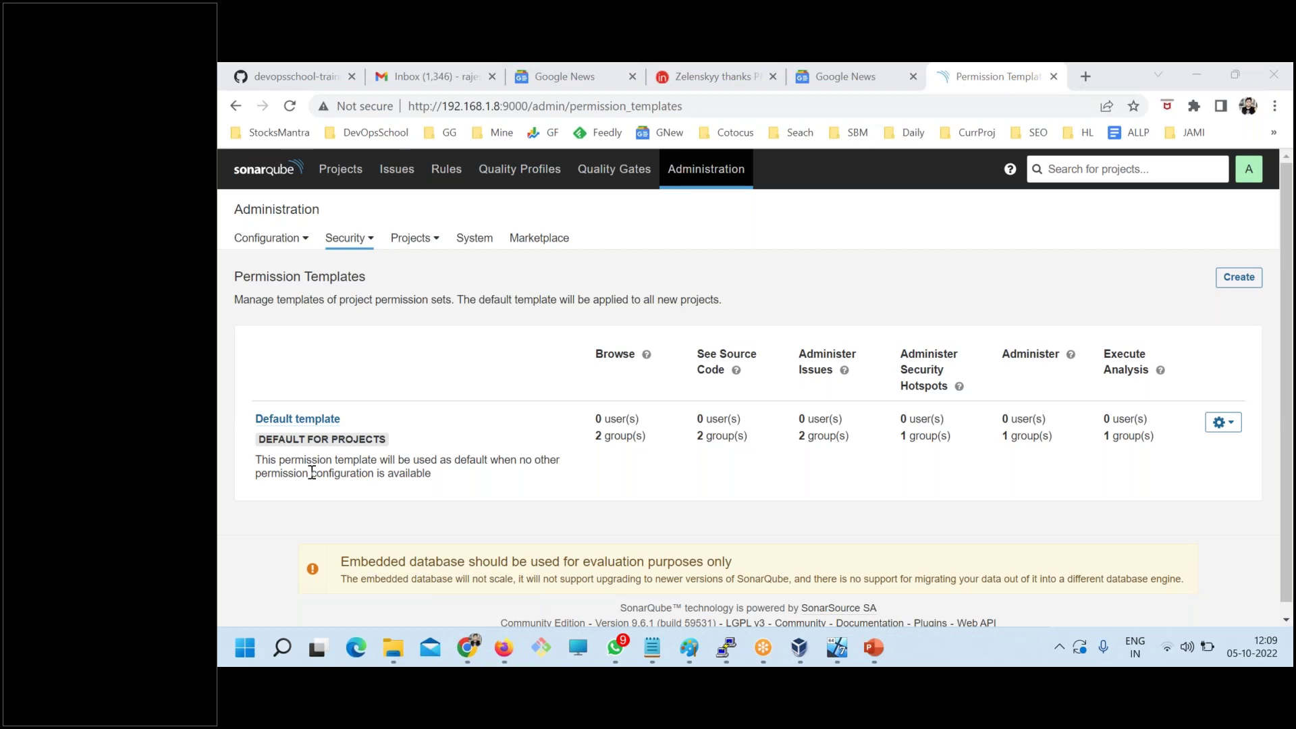
drag(401, 445, 293, 441)
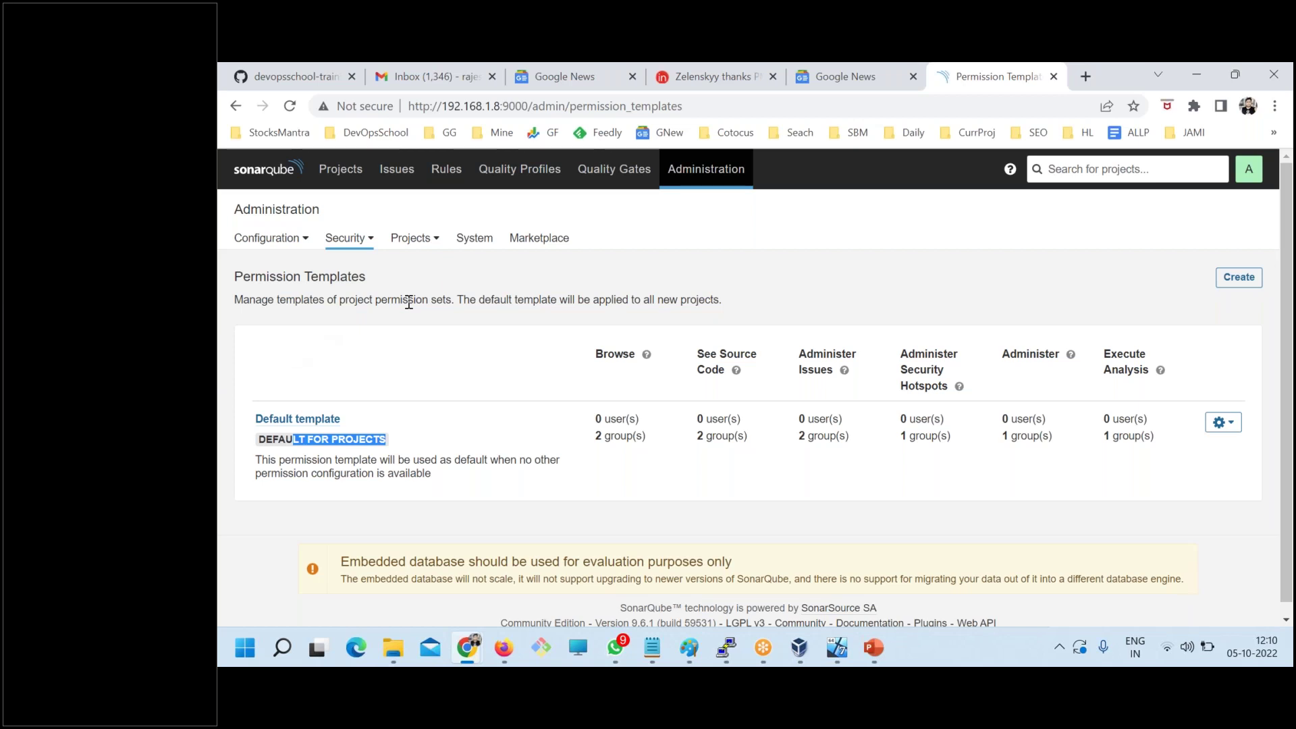
drag(717, 301, 467, 297)
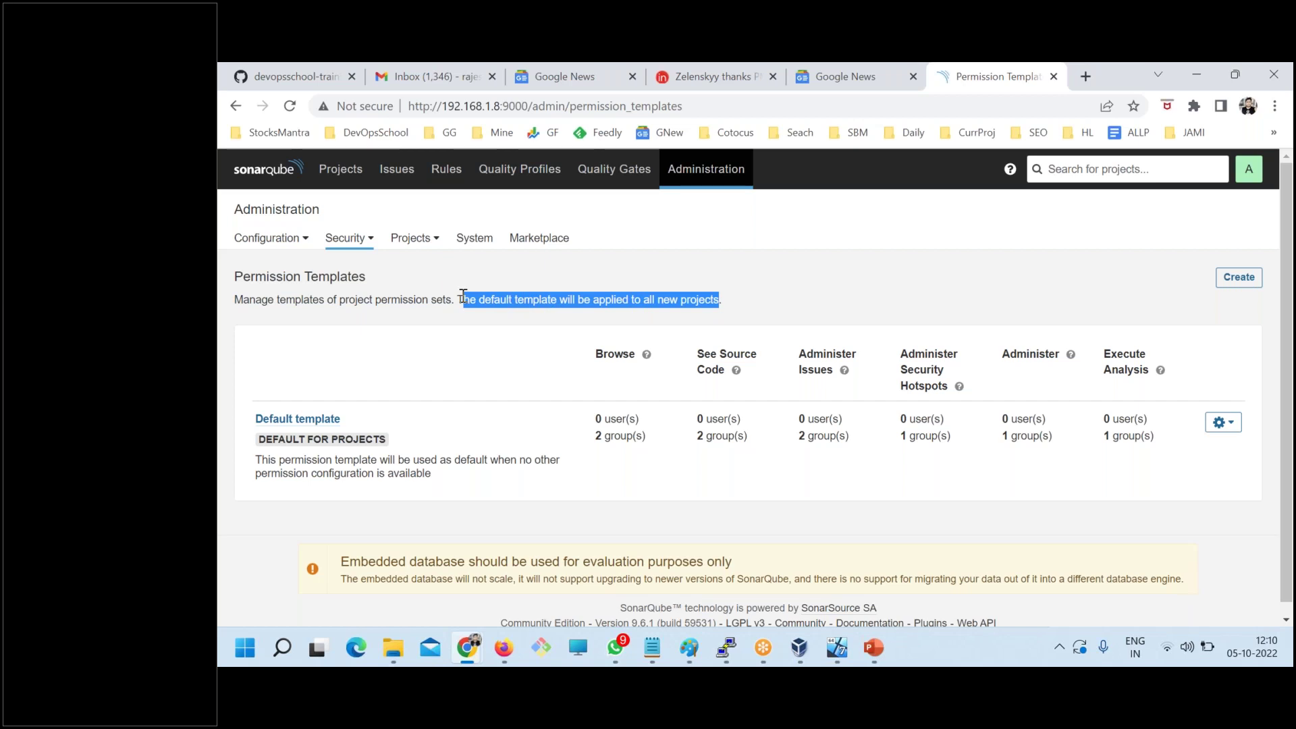
click(297, 420)
scroll(418, 504, down, 4)
scroll(418, 504, up, 5)
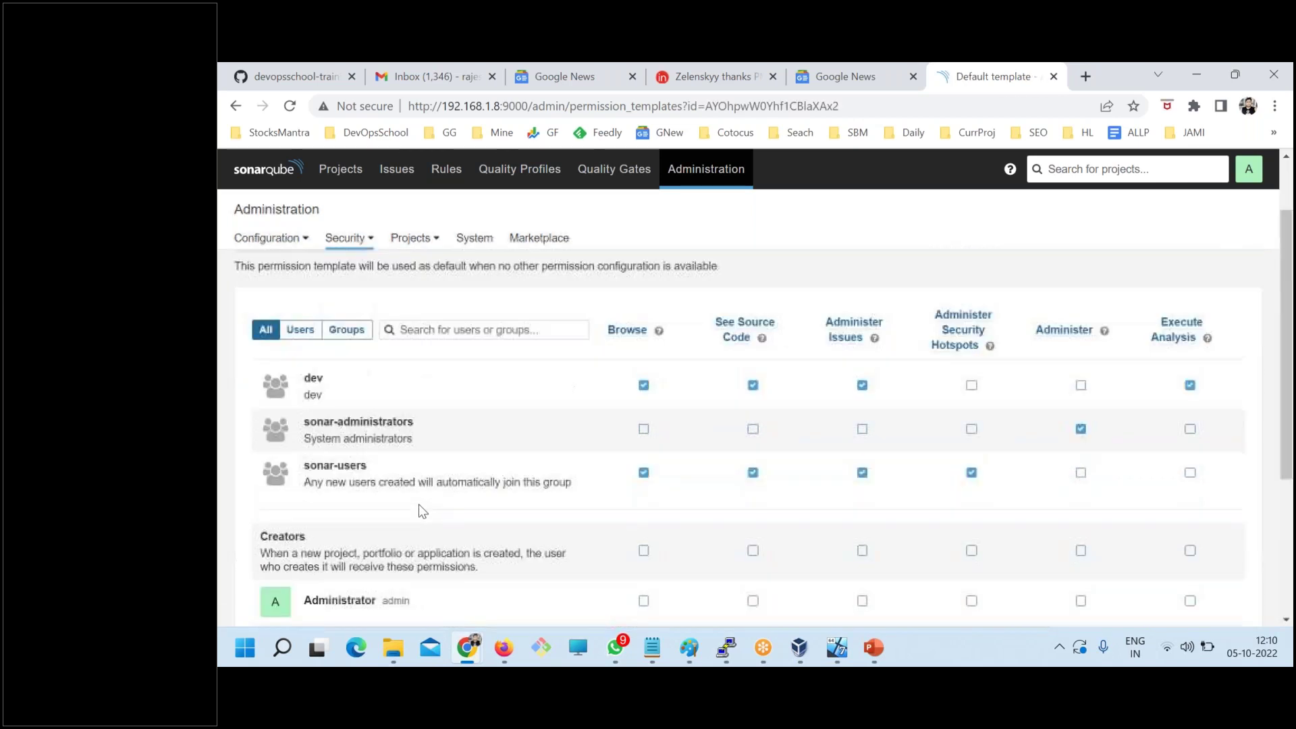
scroll(418, 508, down, 3)
scroll(418, 507, up, 3)
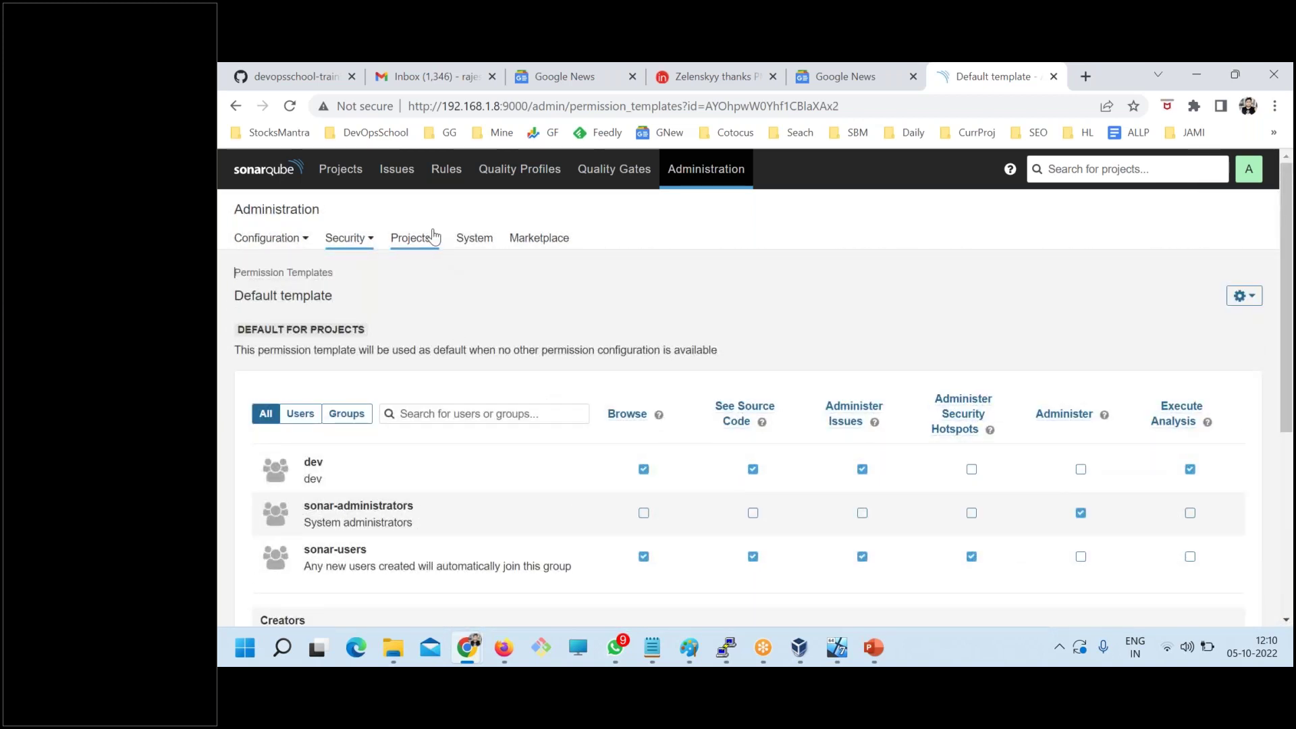
- Bring the dsadaddsada.txt notes forward and highlight the Authorization heading
click(355, 238)
mouse_move(674, 630)
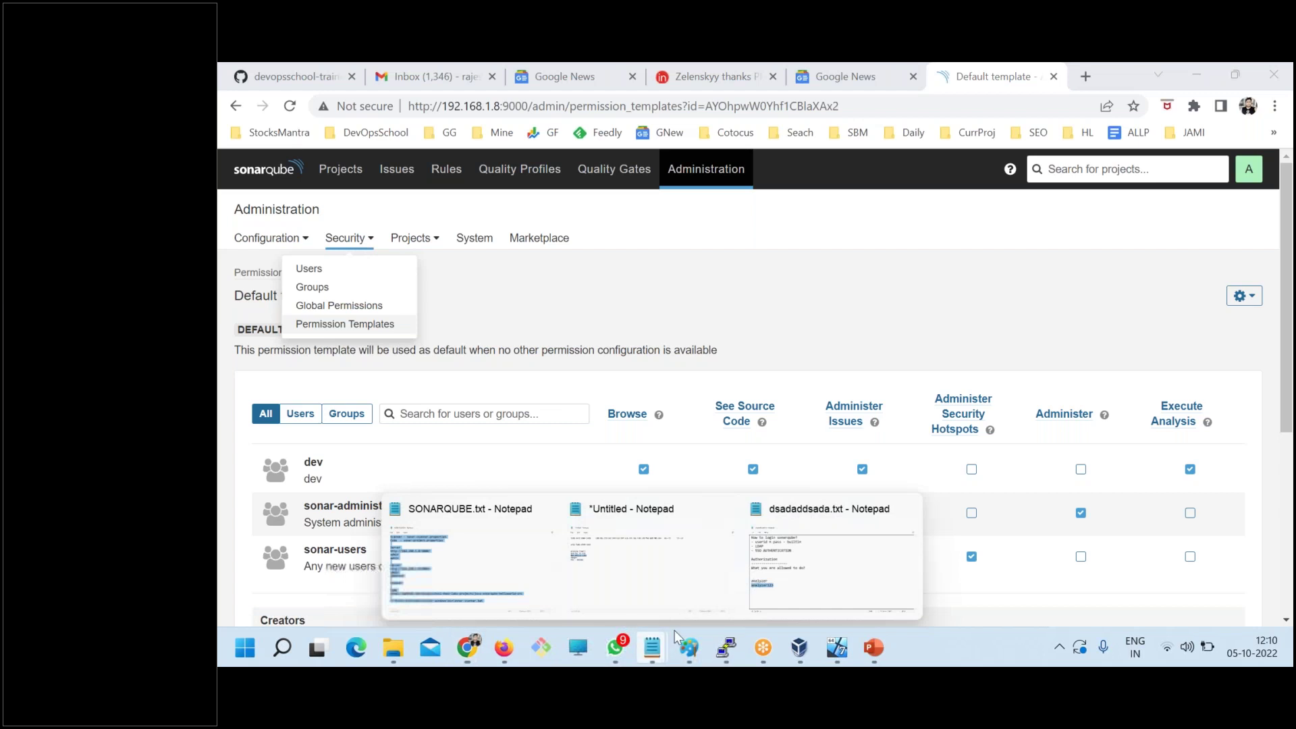
click(830, 554)
scroll(394, 335, up, 2)
drag(384, 251, 226, 244)
drag(269, 446, 398, 455)
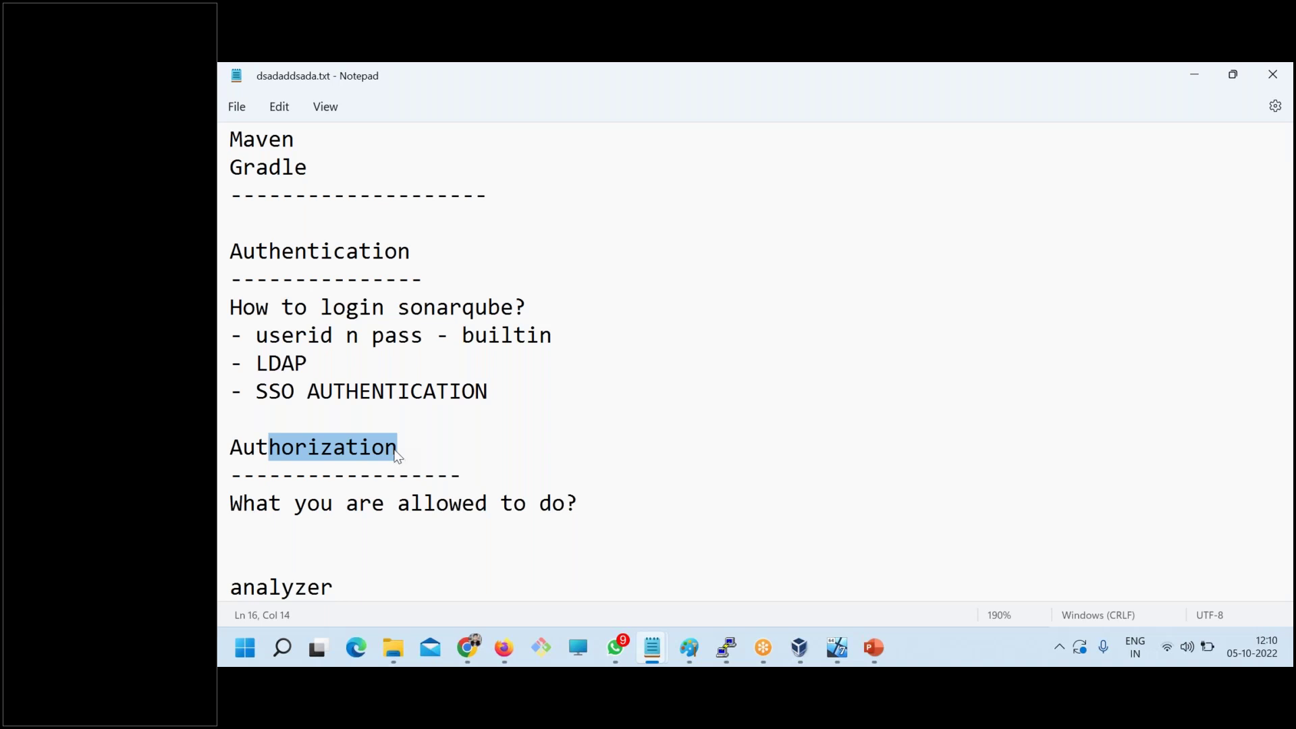
- Highlight the 'DATABASE Change' line in the notes, then return to SonarQube's Default template page
scroll(391, 432, up, 2)
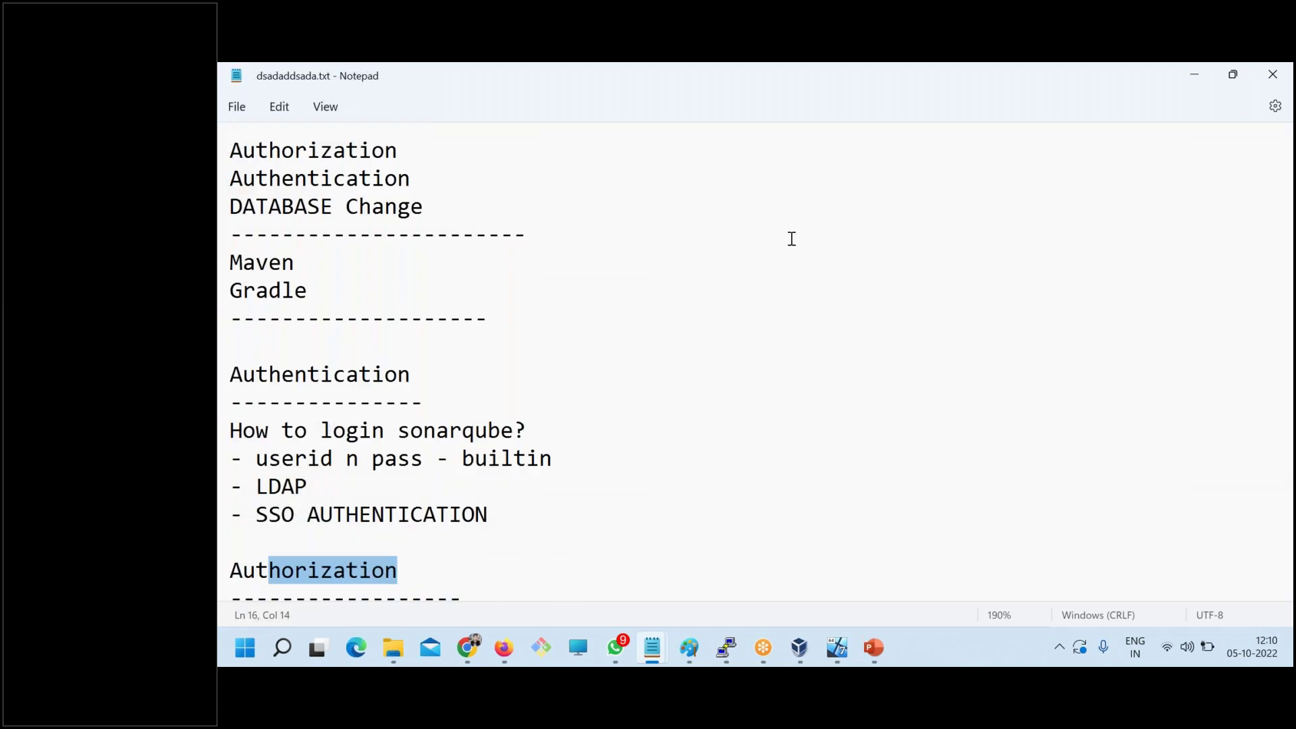
click(434, 292)
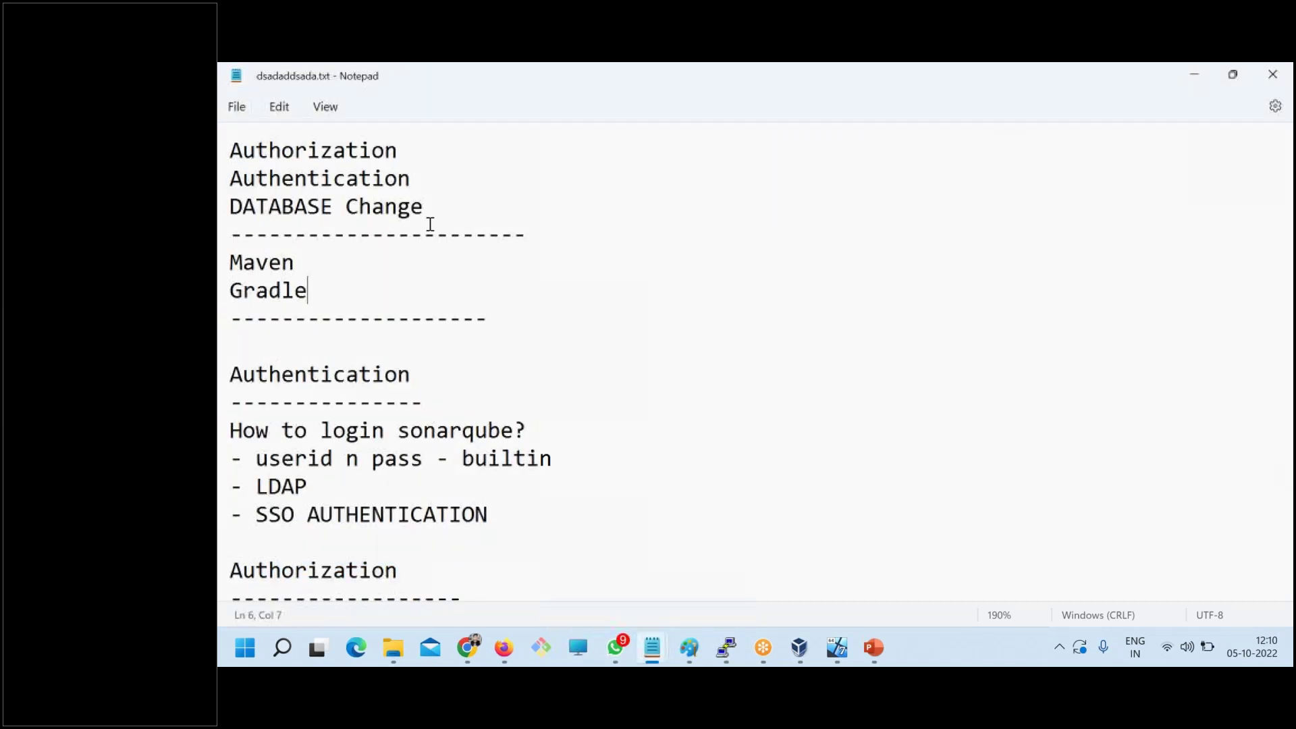
drag(428, 209, 227, 209)
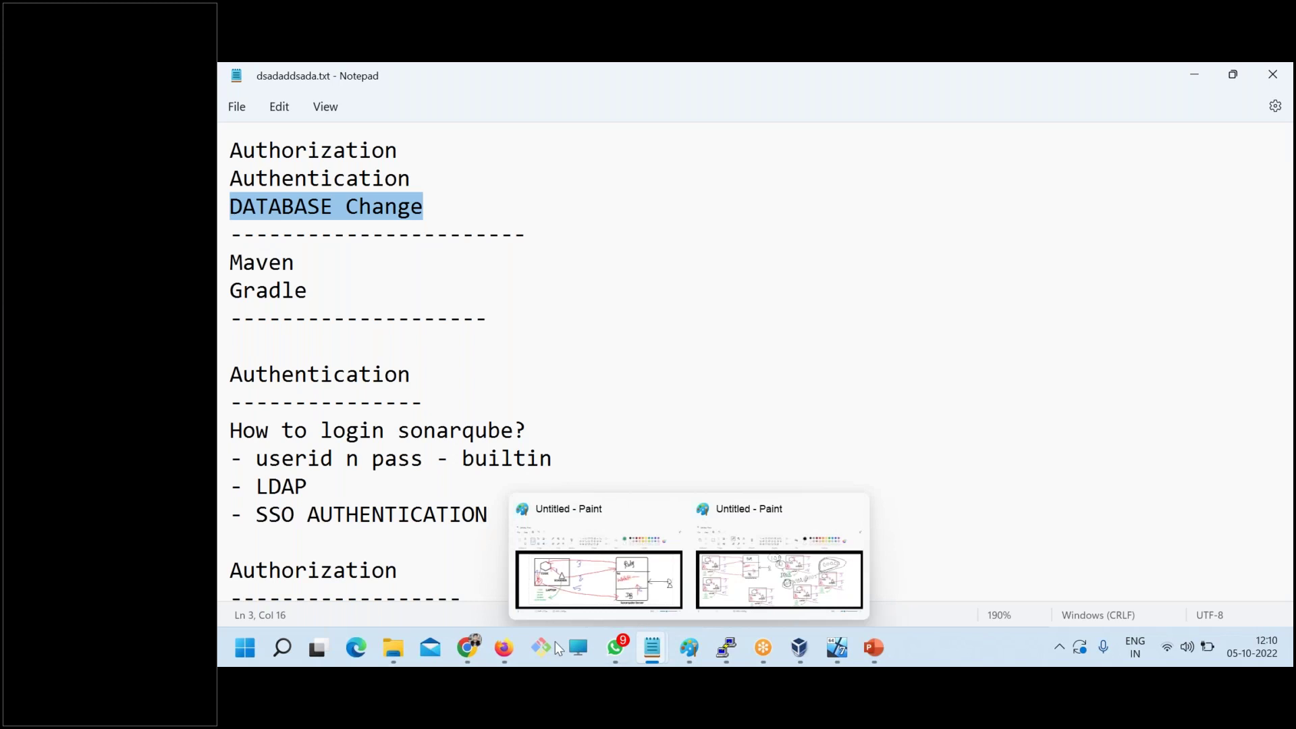
mouse_move(467, 648)
click(405, 574)
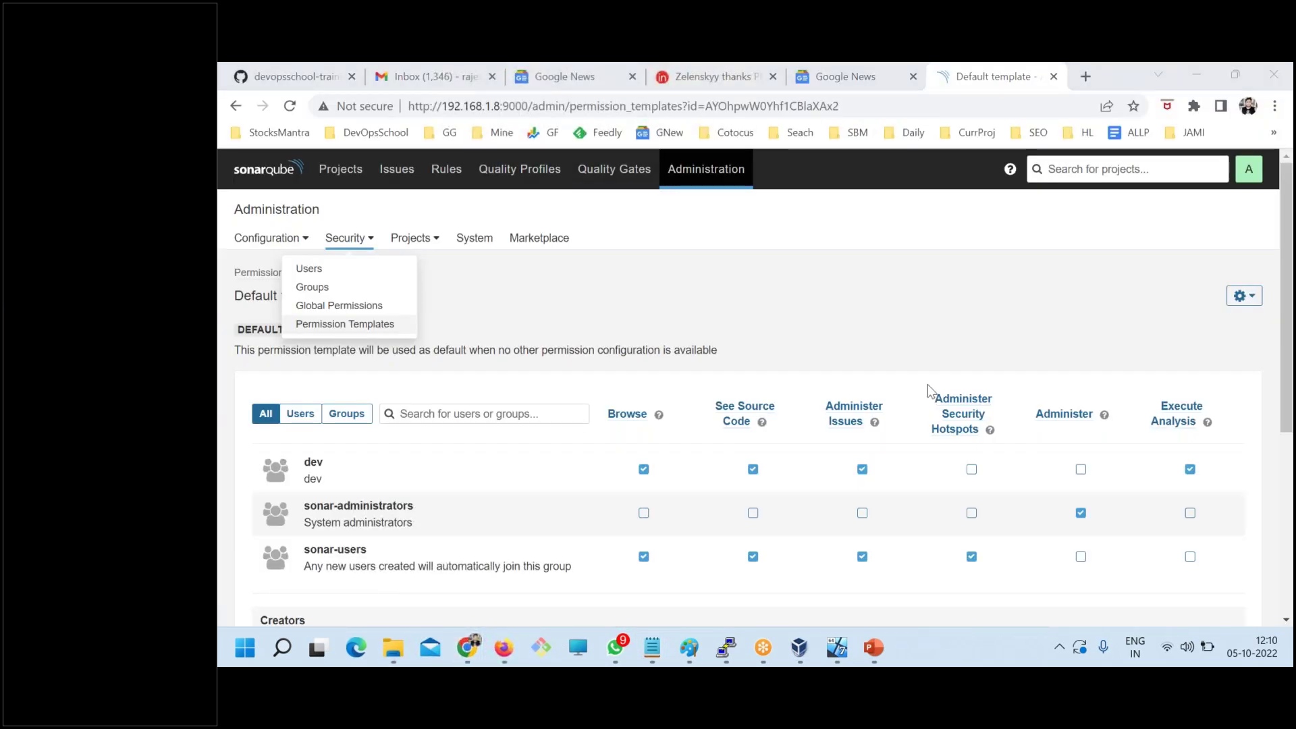
- Open SonarQube's Administration > System Info page
click(474, 239)
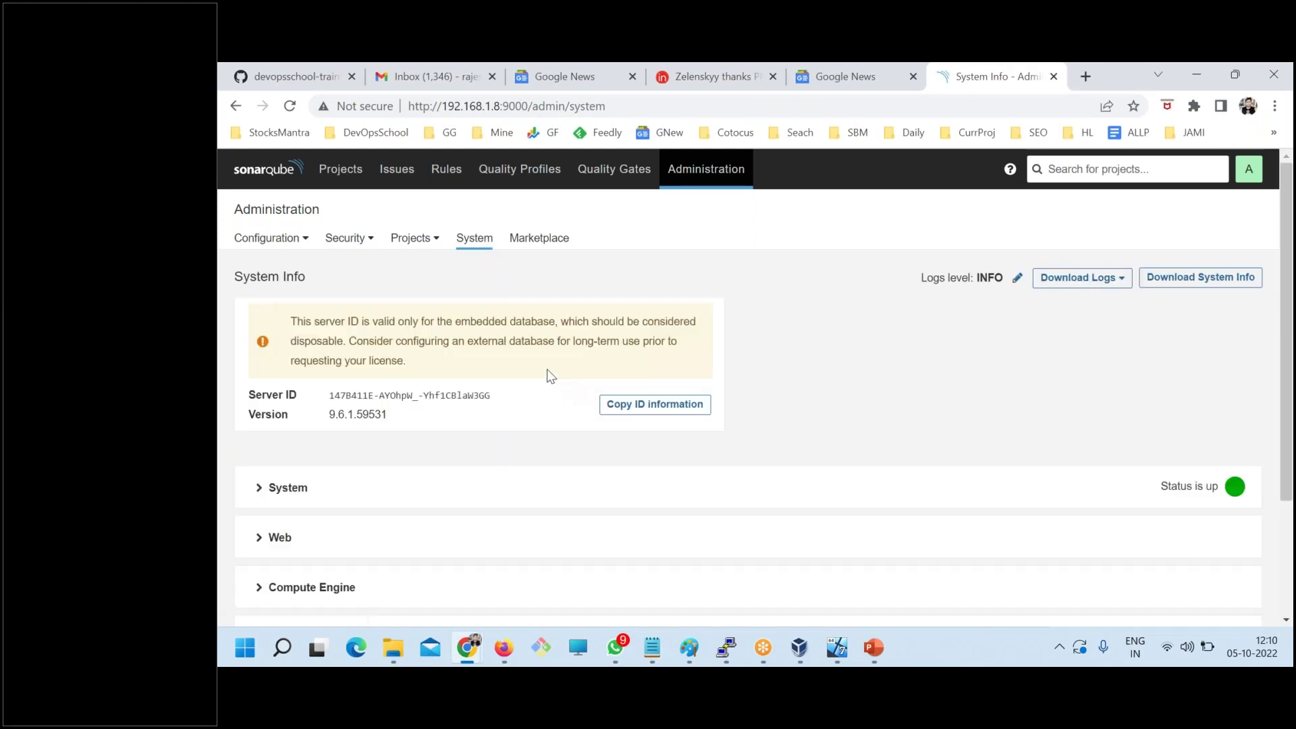
click(695, 169)
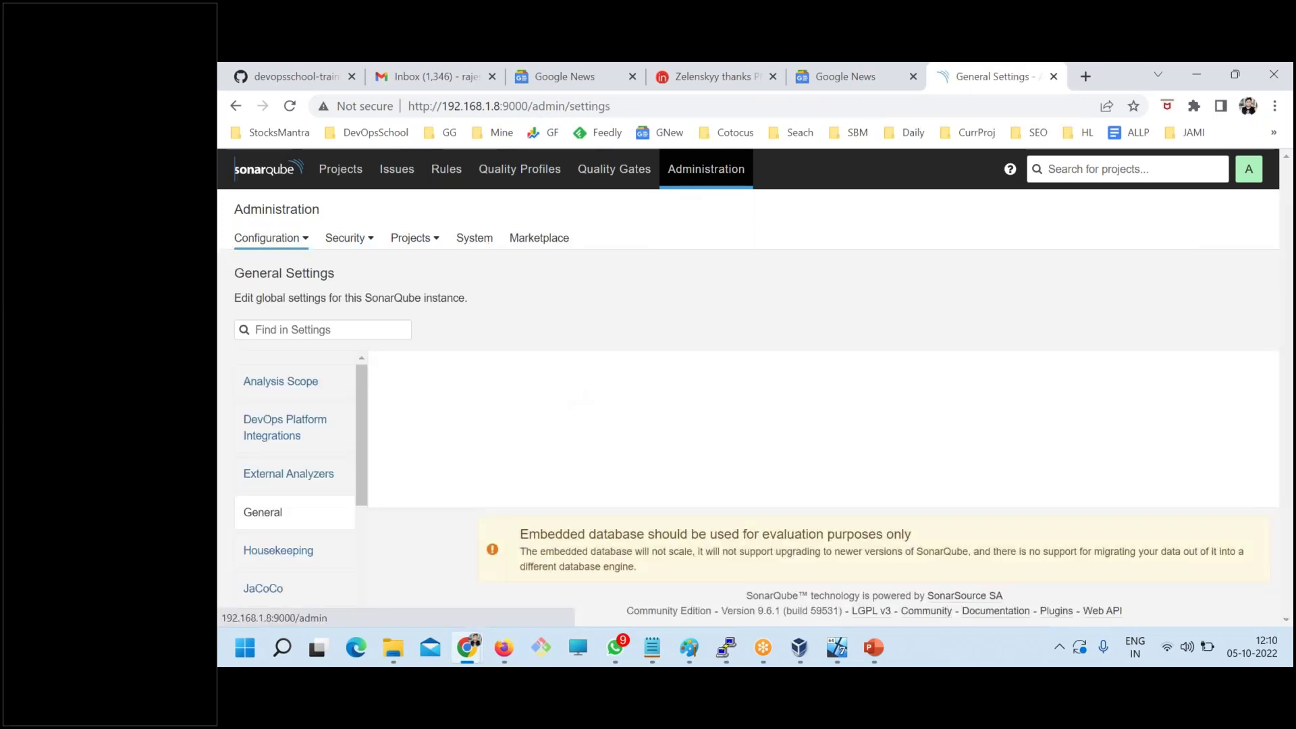
click(481, 253)
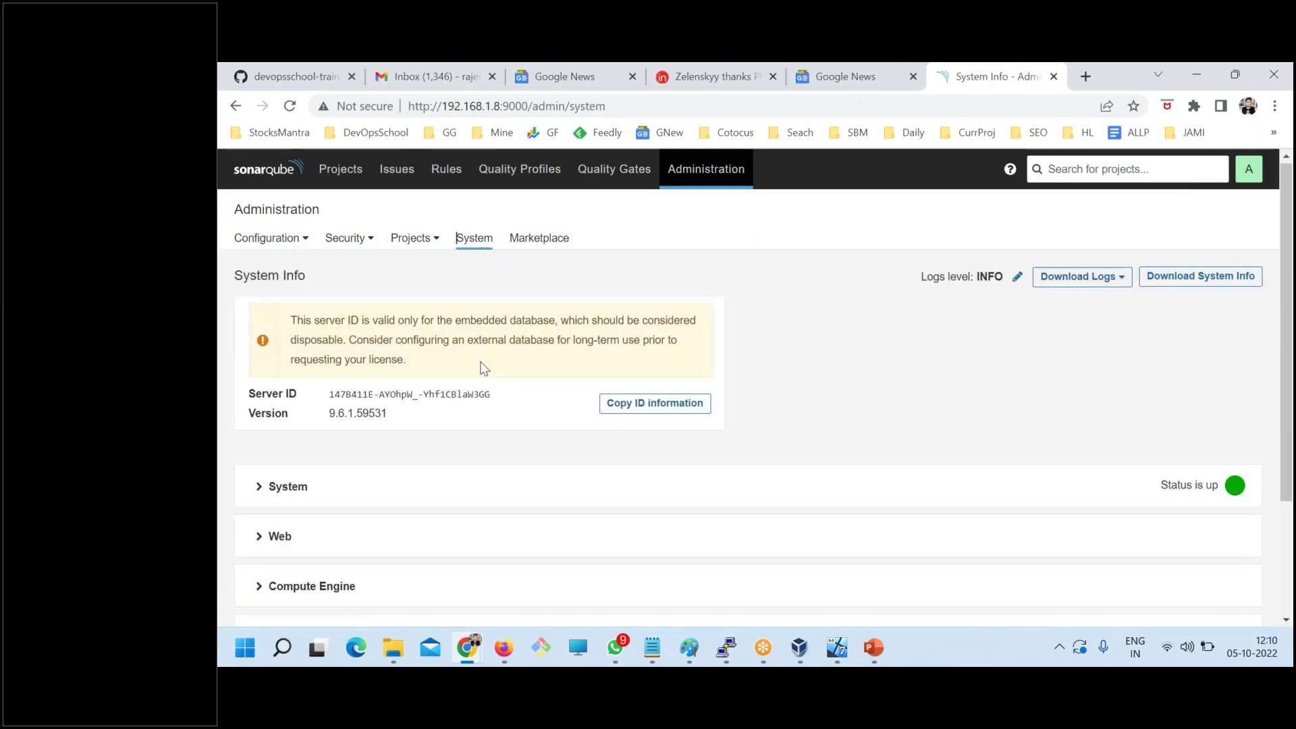
scroll(483, 366, down, 3)
scroll(435, 341, up, 2)
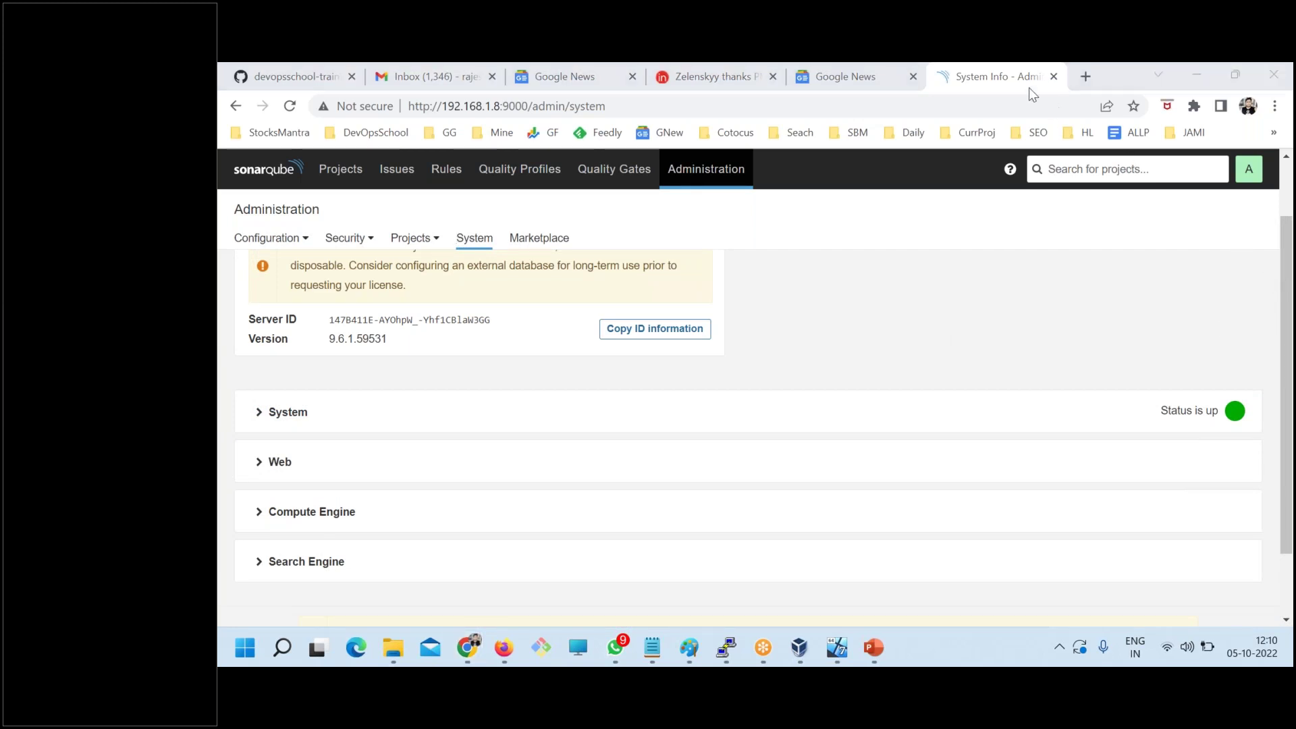
scroll(607, 465, down, 2)
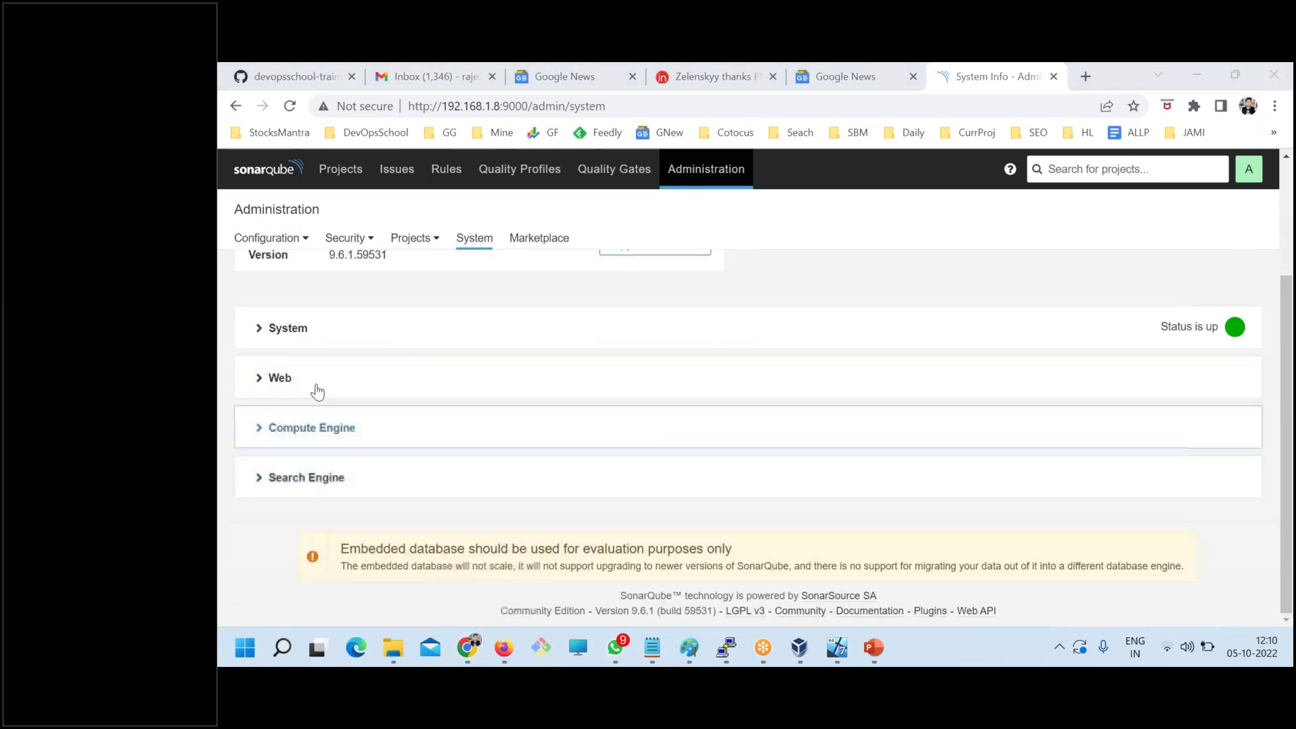
- Expand the System section and highlight its details down to Lines of Code, ending on Docker: No
click(258, 335)
scroll(410, 434, down, 2)
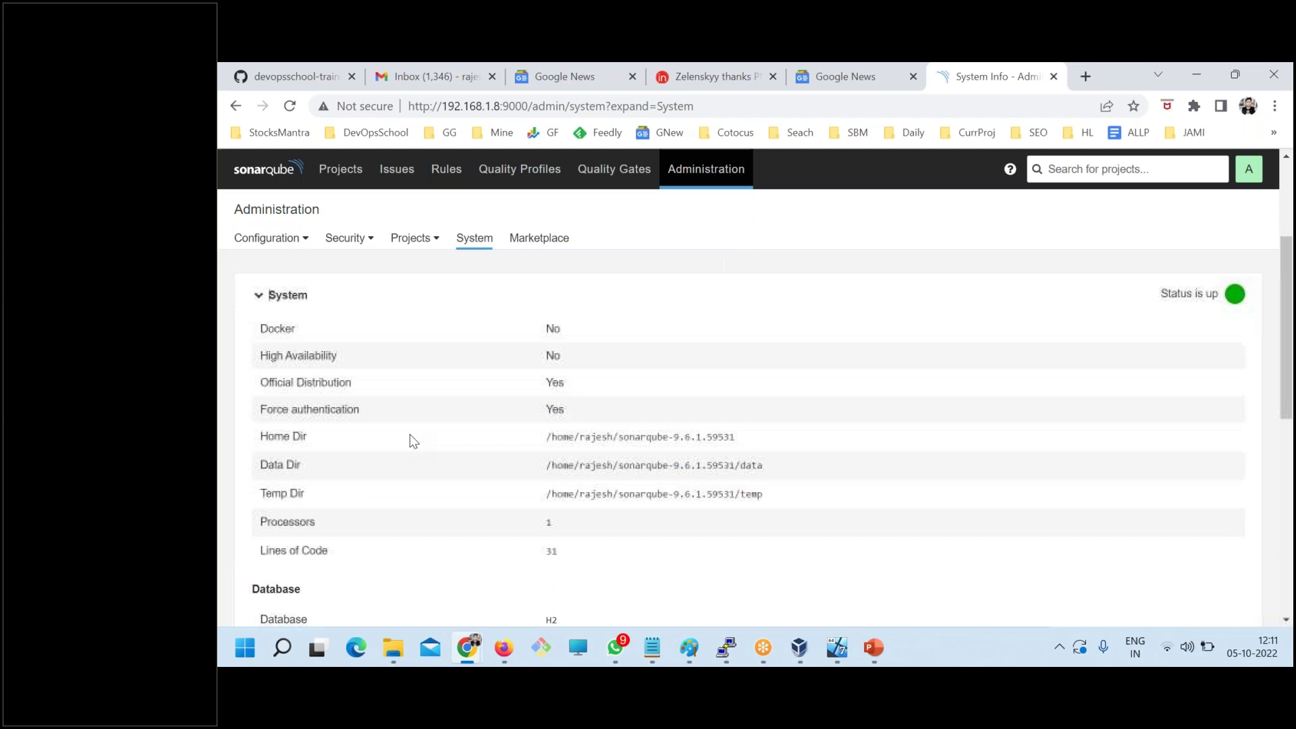
scroll(318, 435, up, 1)
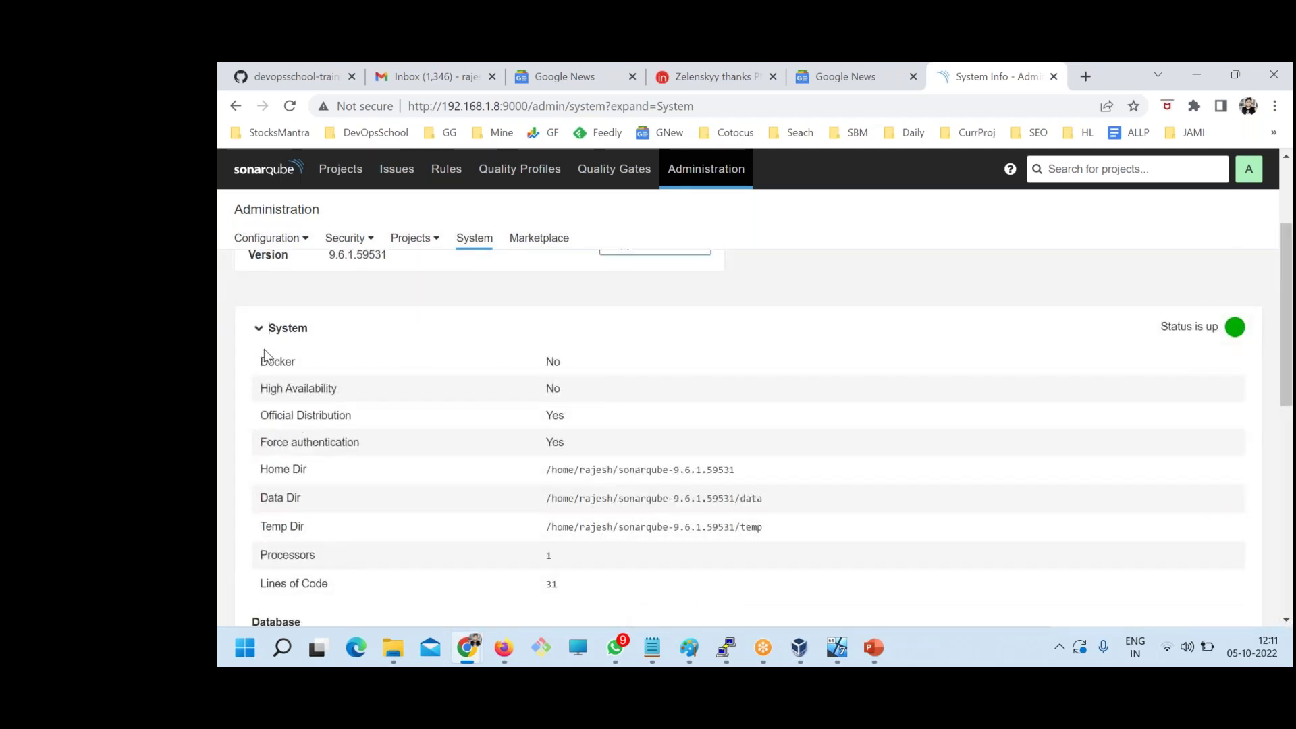
drag(261, 365, 408, 405)
drag(564, 523, 618, 586)
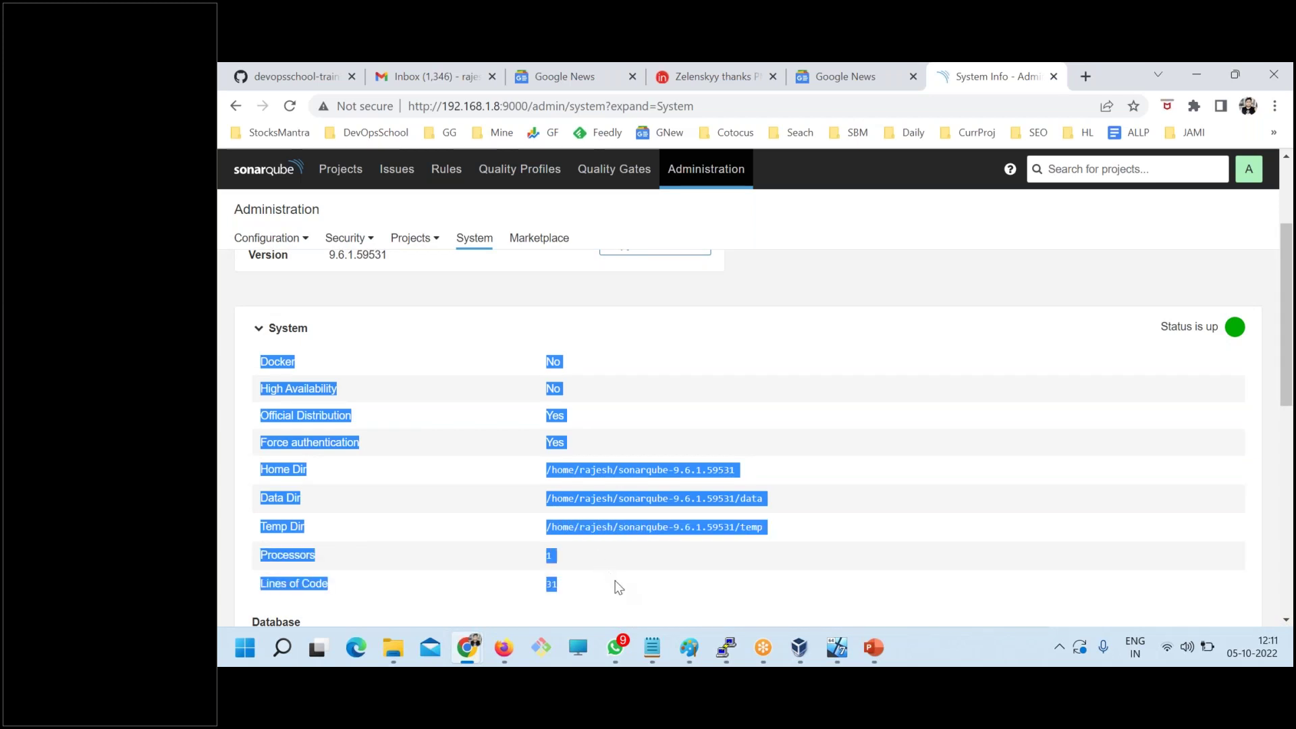
click(372, 436)
mouse_move(256, 361)
mouse_down()
mouse_move(577, 363)
mouse_move(552, 375)
mouse_move(254, 367)
mouse_up()
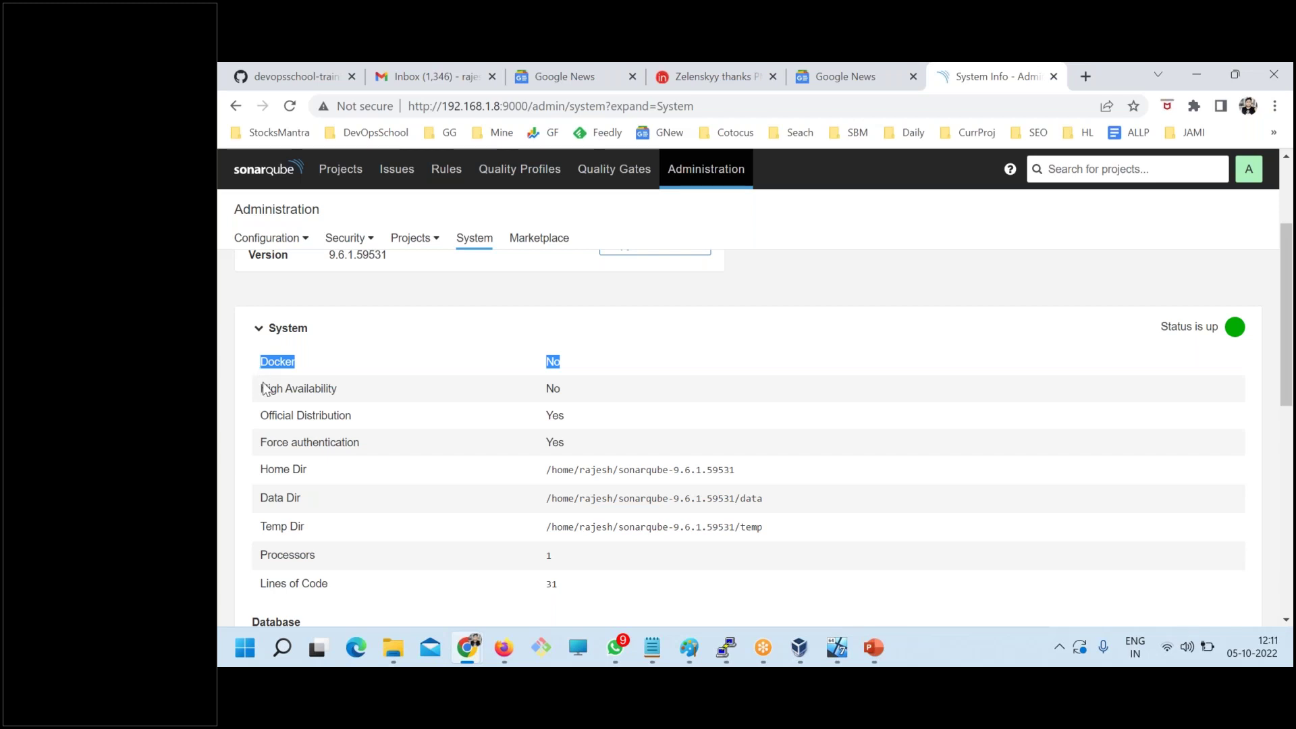
scroll(256, 378, down, 4)
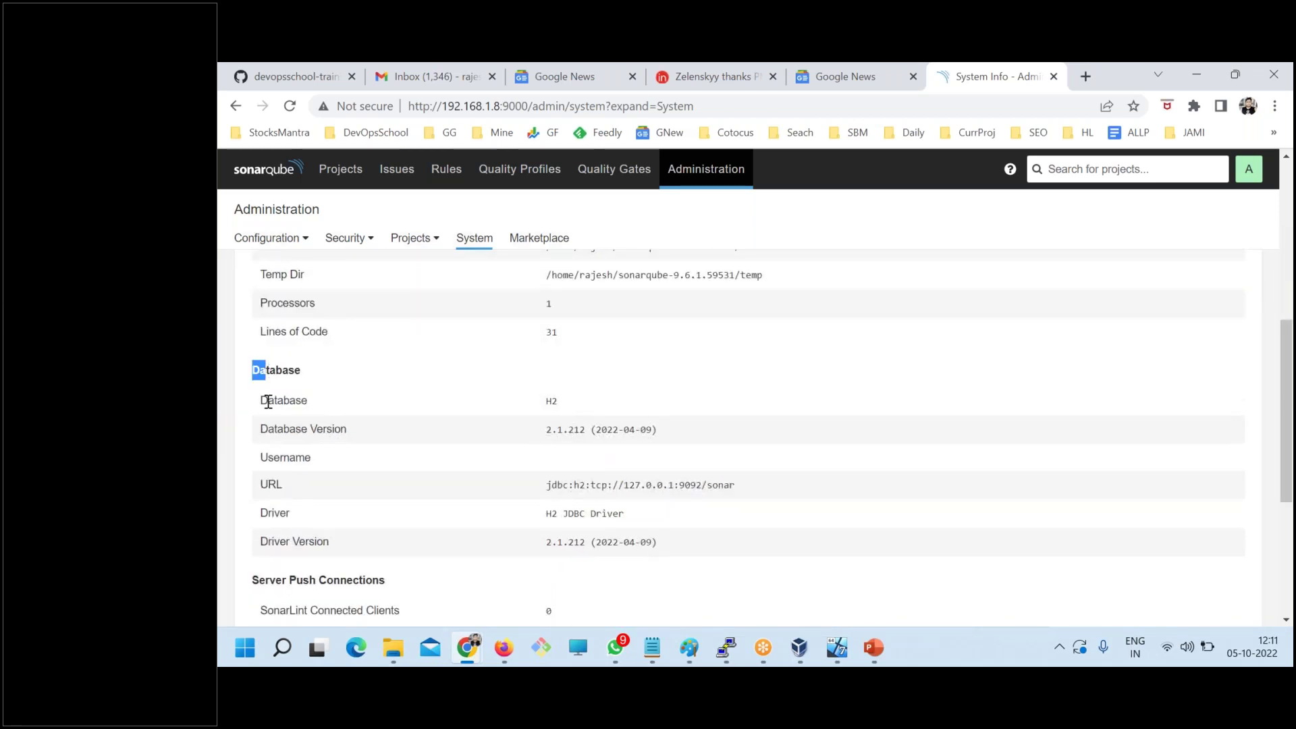
double_click(263, 401)
drag(533, 399, 261, 398)
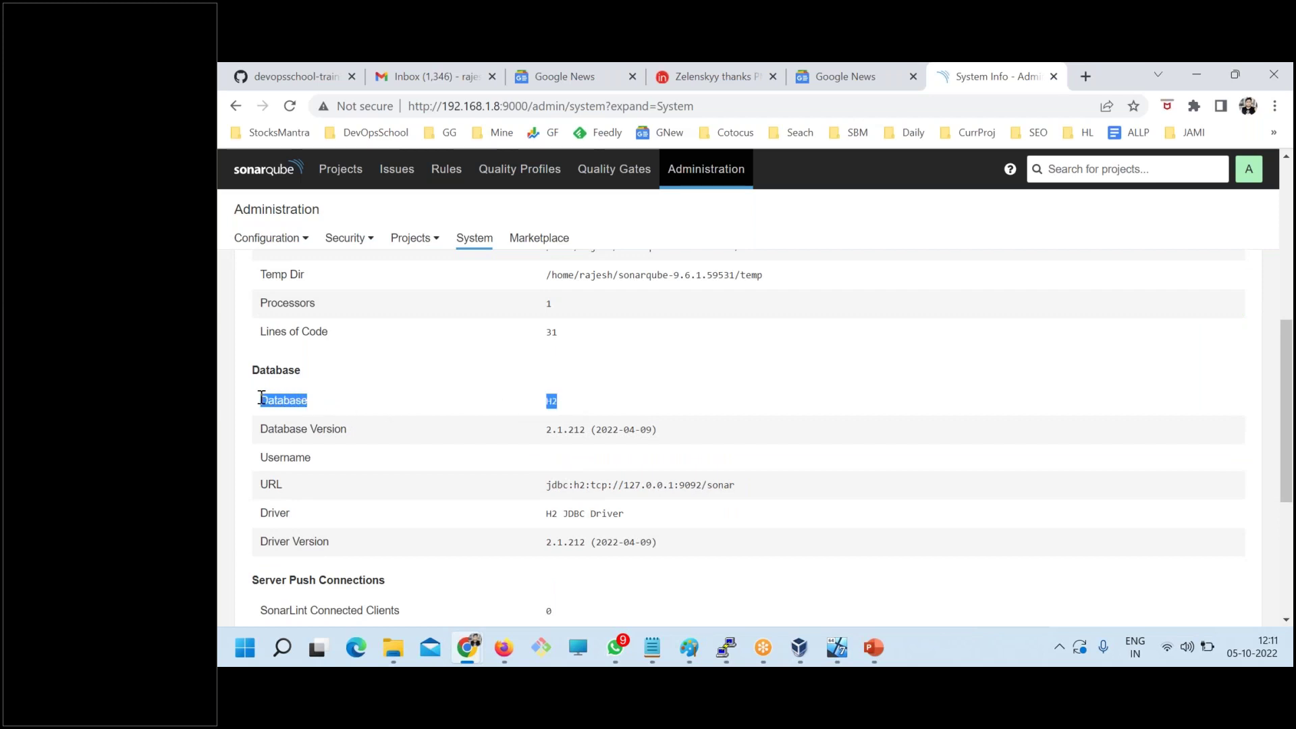
drag(673, 537, 238, 398)
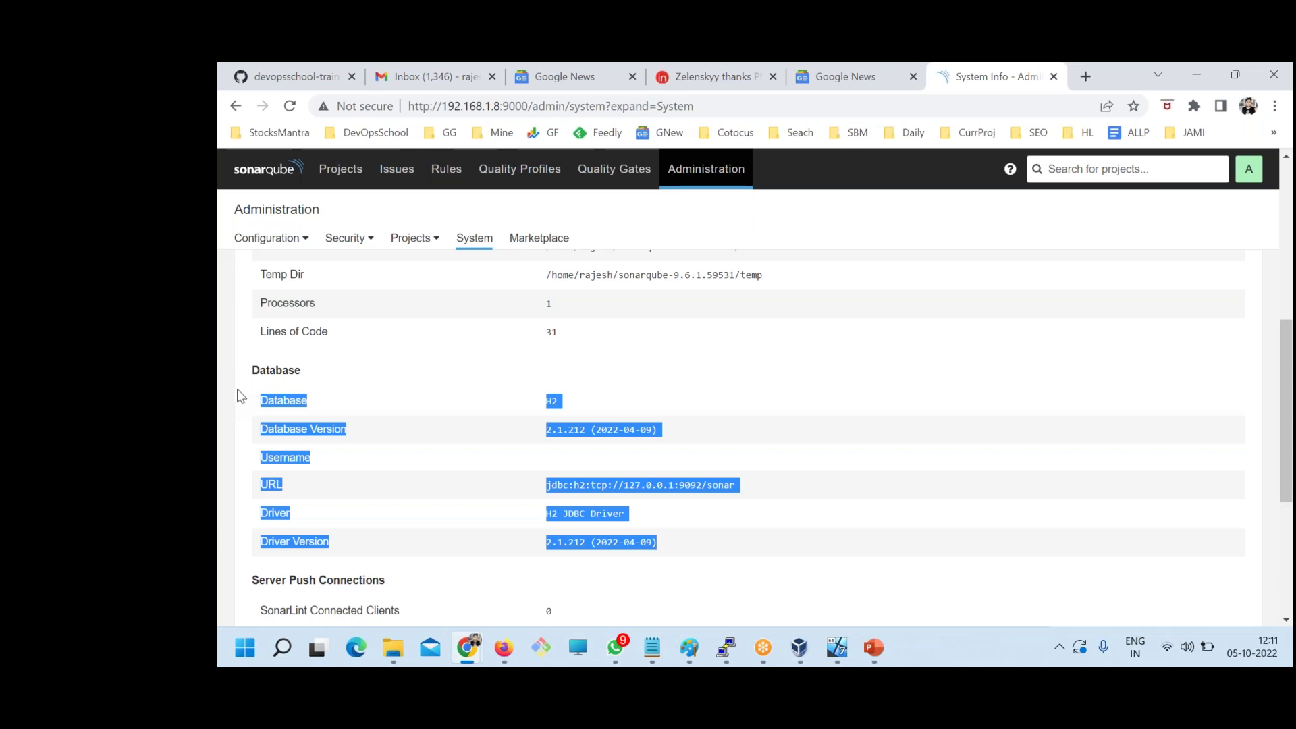
click(351, 420)
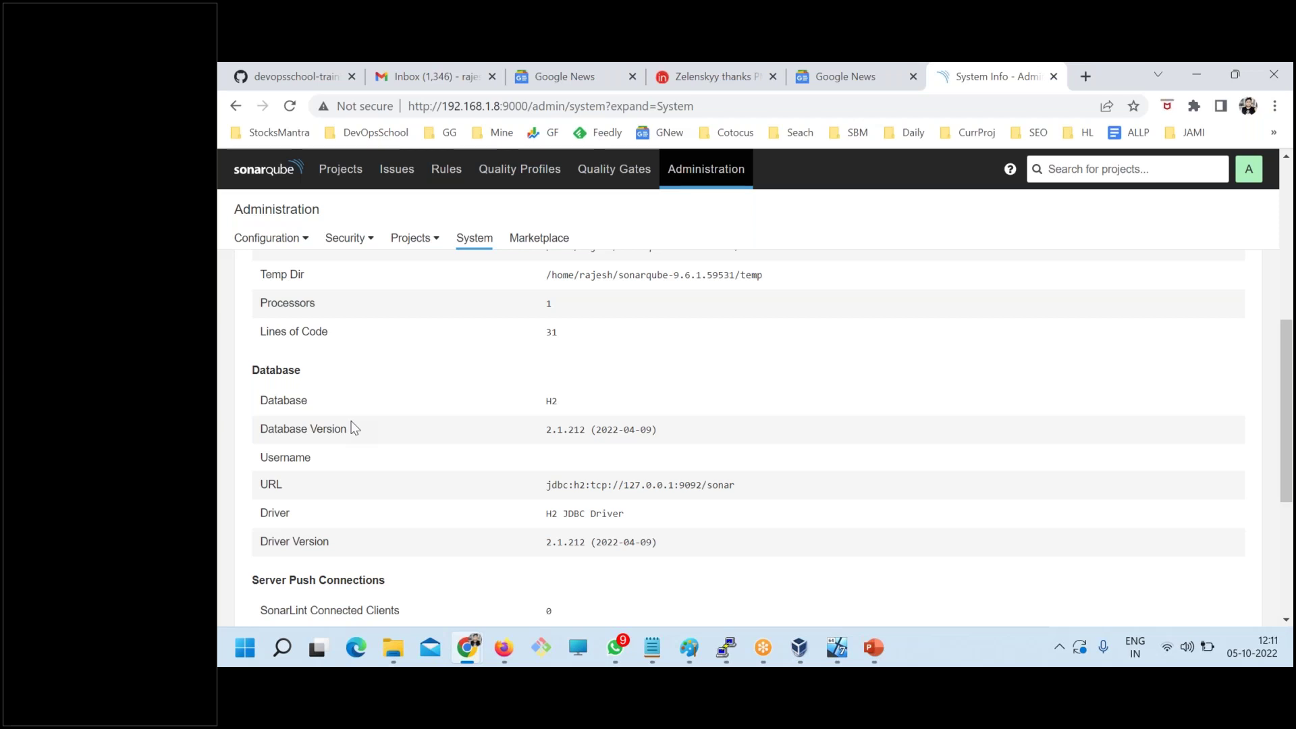
- In sonar.properties, go up to the DATABASE section and highlight the credentials and embedded H2 settings
click(725, 648)
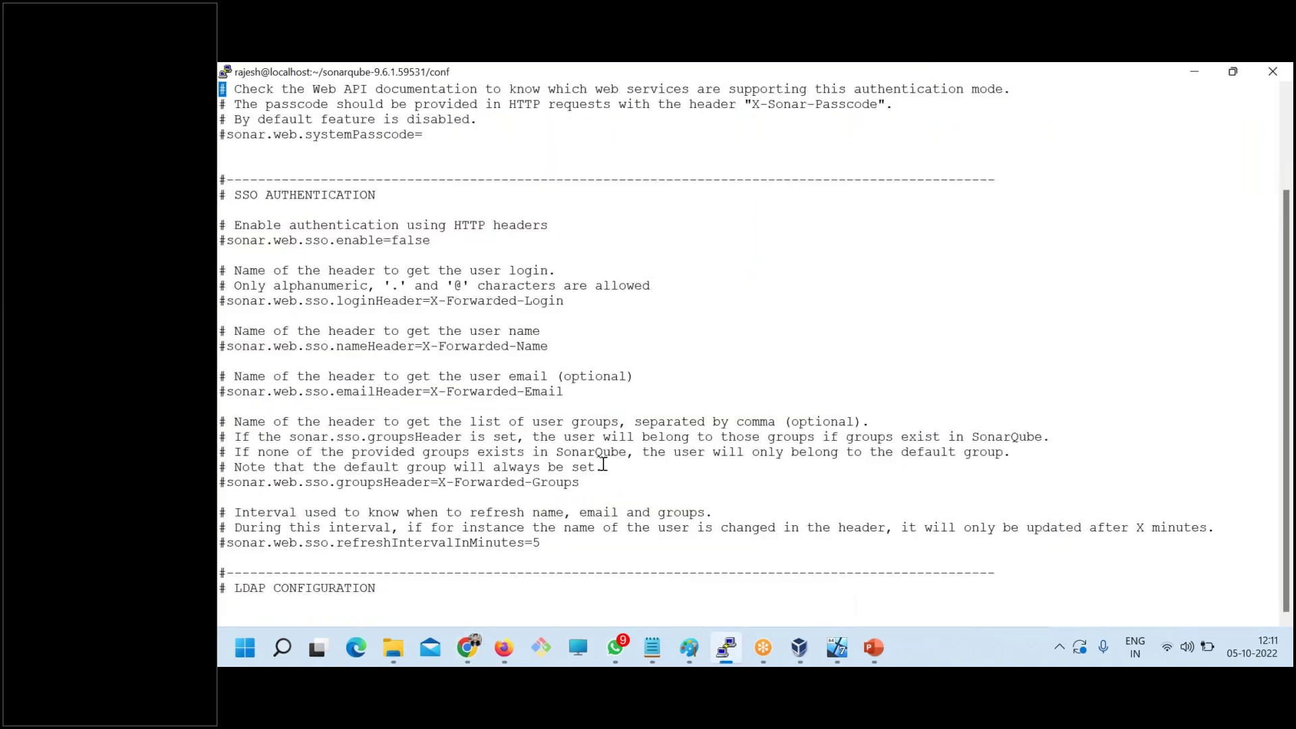
scroll(602, 464, up, 1)
scroll(602, 464, up, 20)
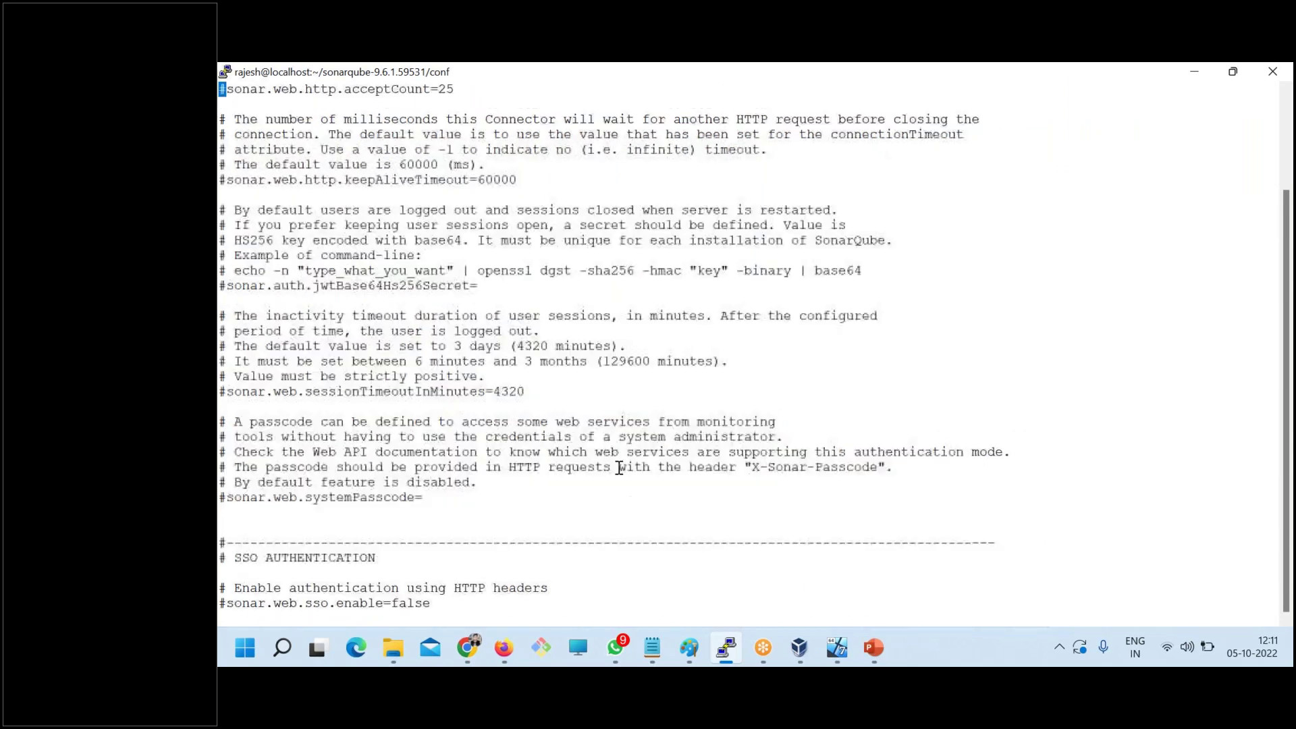
scroll(621, 463, up, 20)
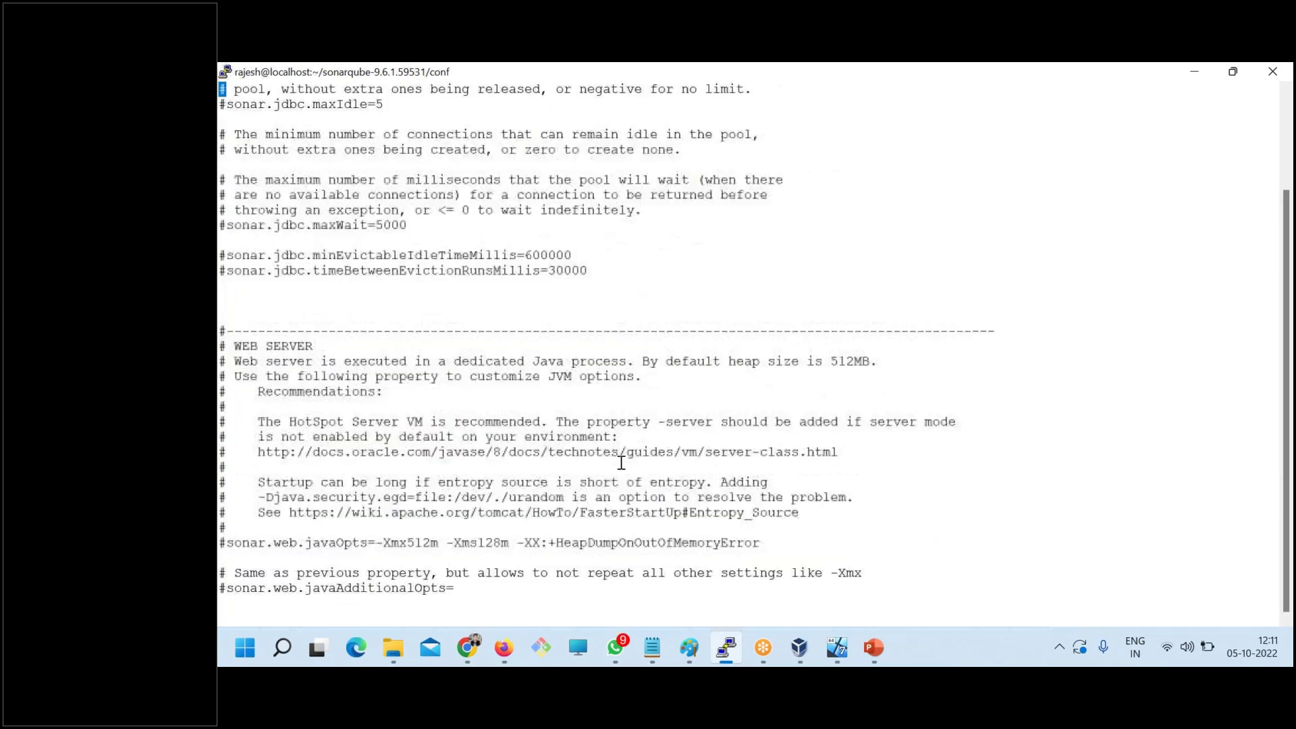
scroll(621, 463, up, 8)
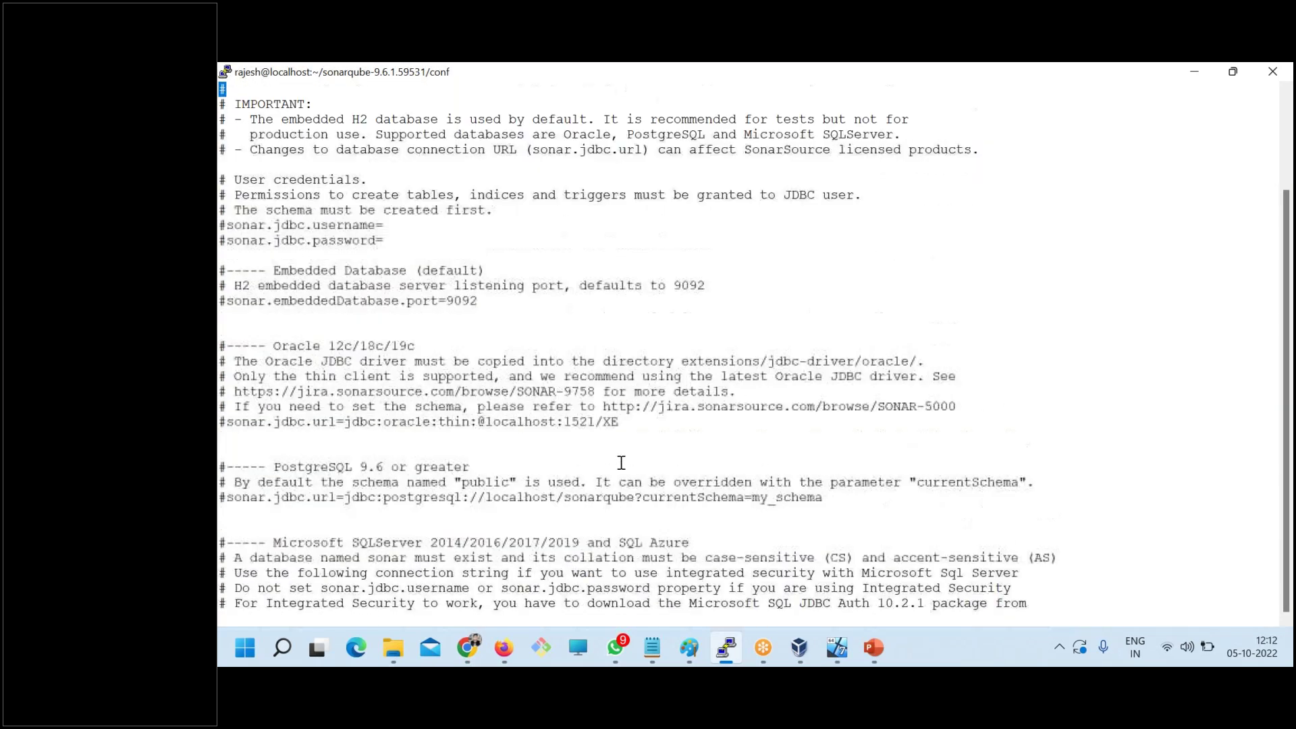
scroll(621, 463, up, 1)
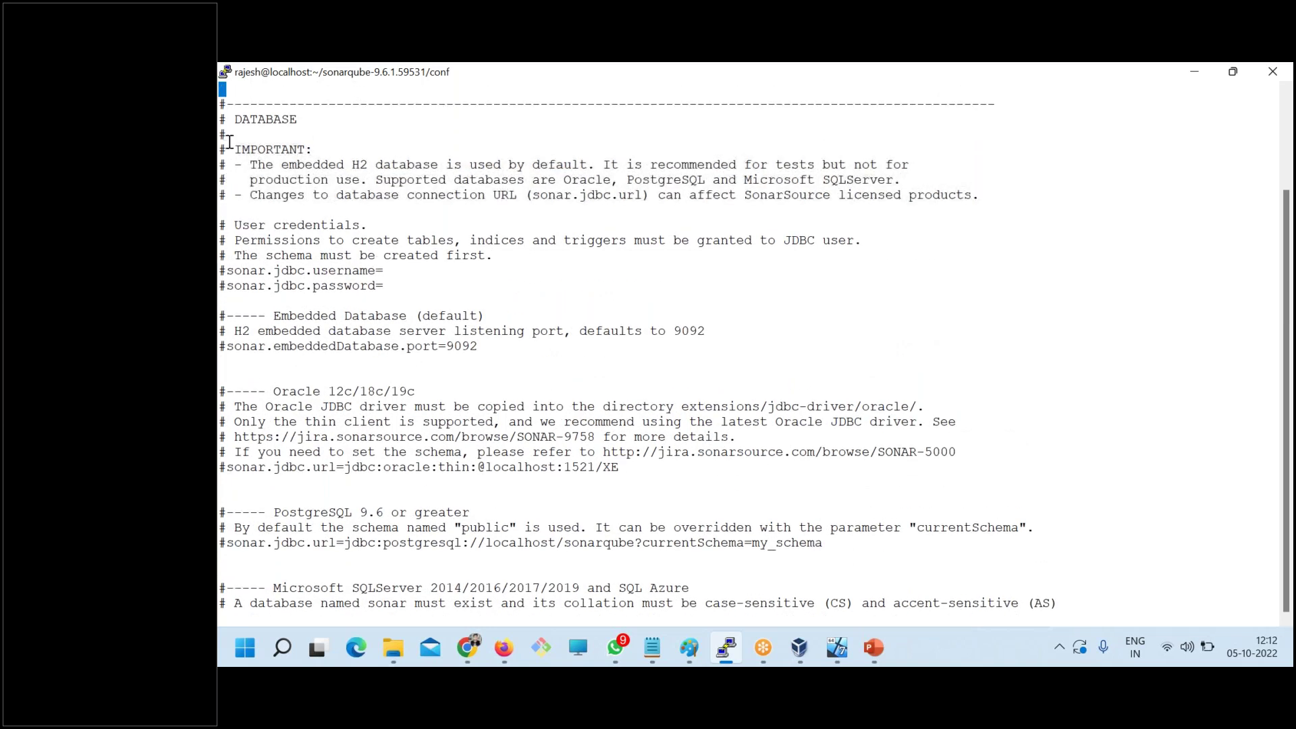
drag(227, 119, 310, 117)
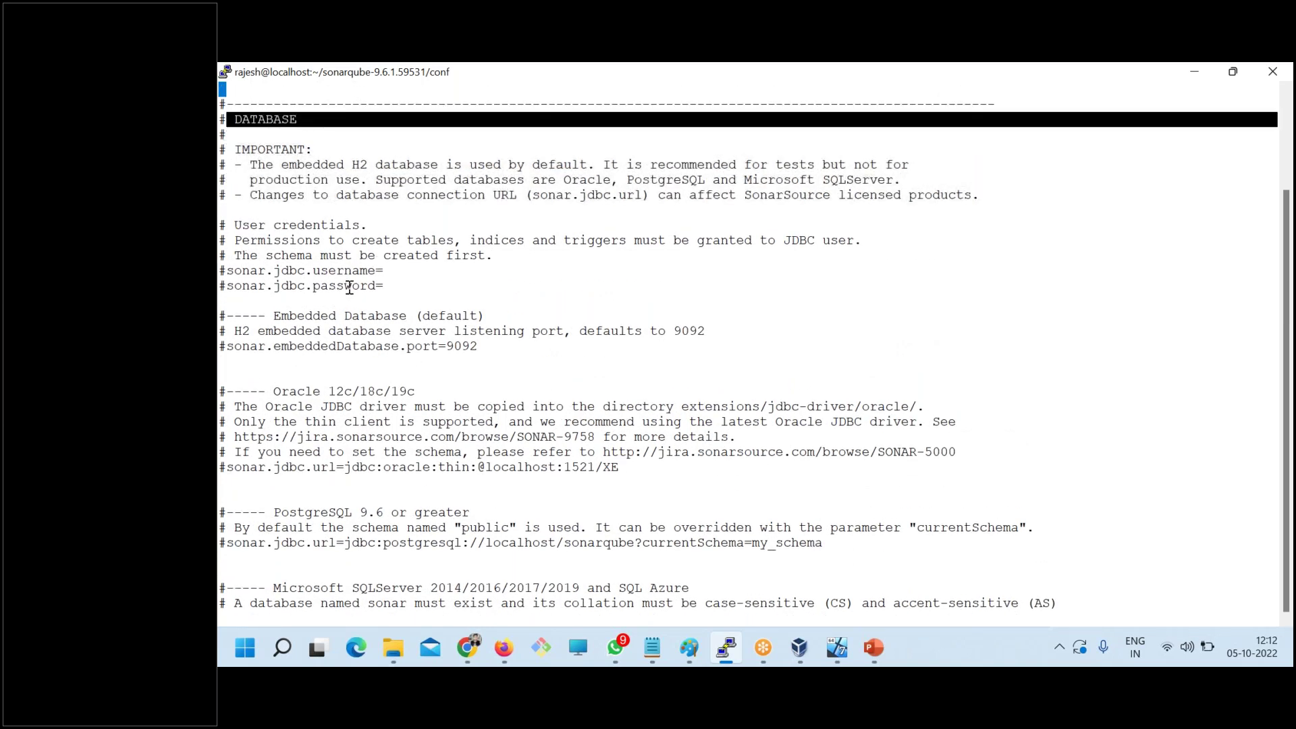
drag(383, 286, 227, 274)
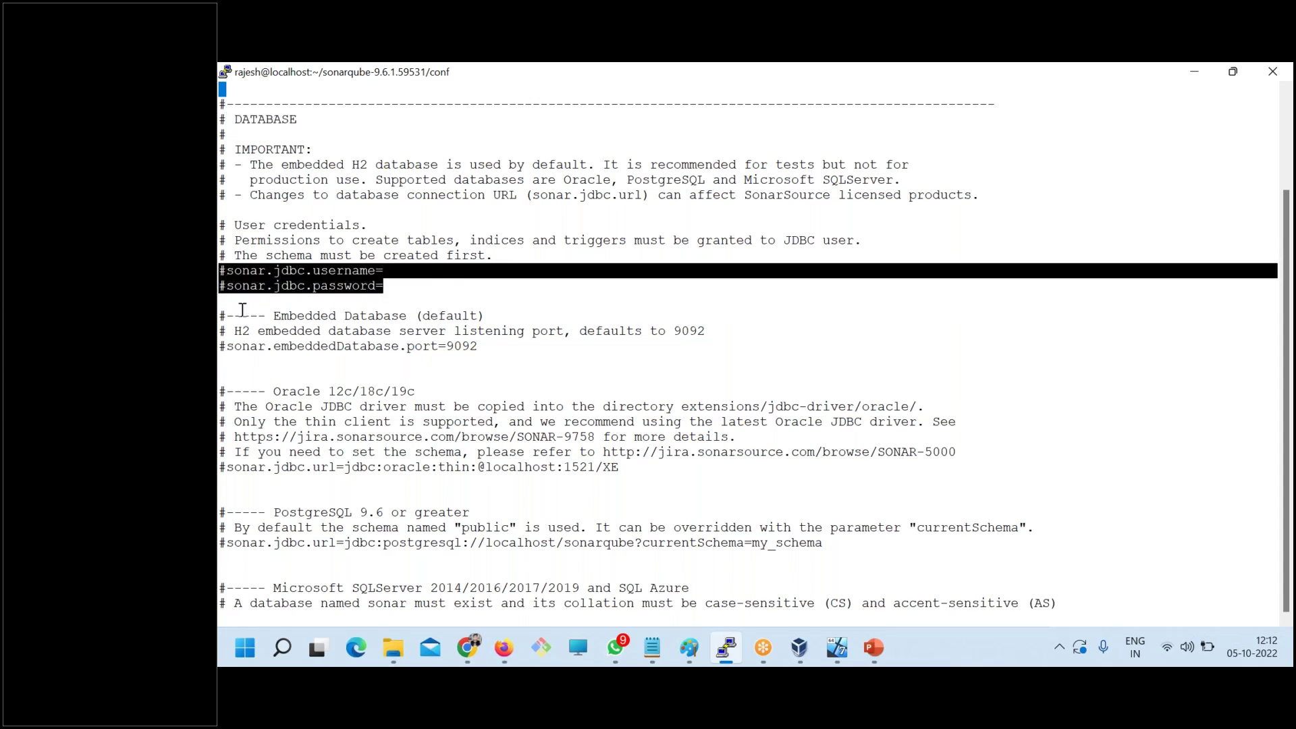
click(475, 346)
drag(474, 346, 229, 322)
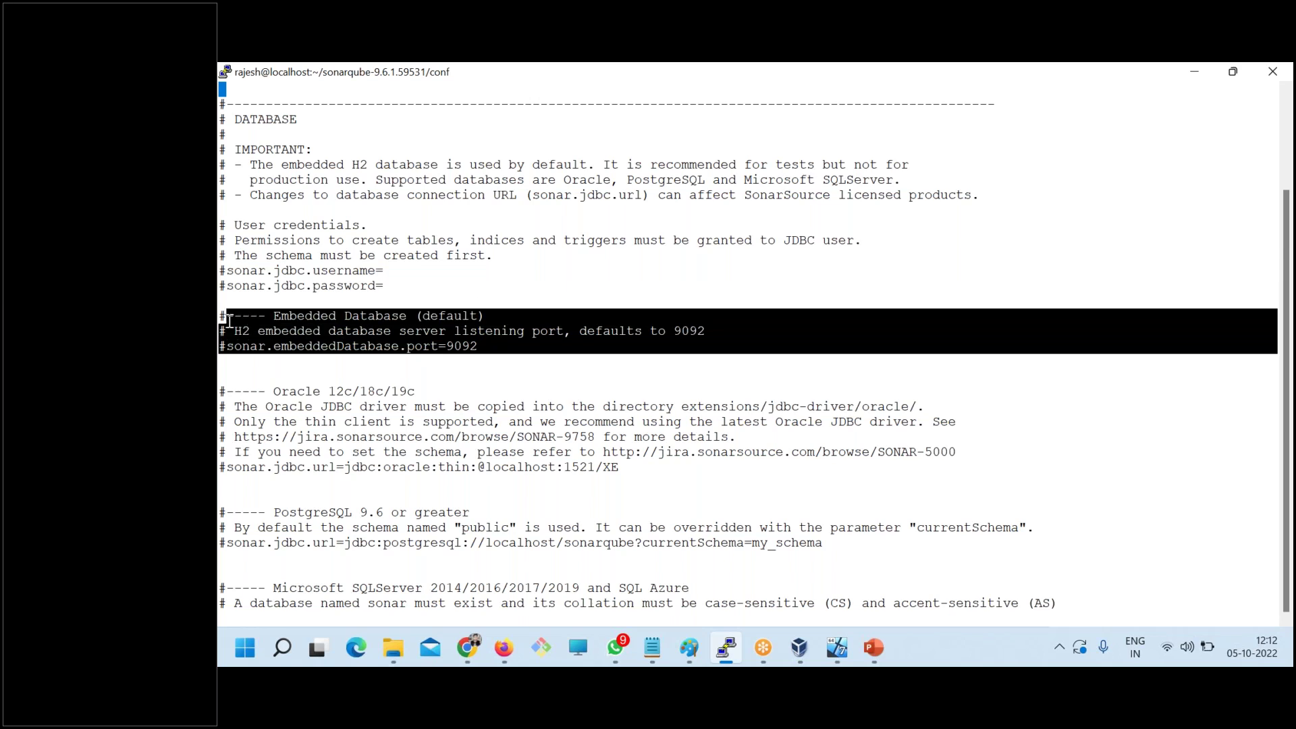
- Highlight the Oracle, PostgreSQL and SQL Server connection sections
drag(222, 392, 475, 452)
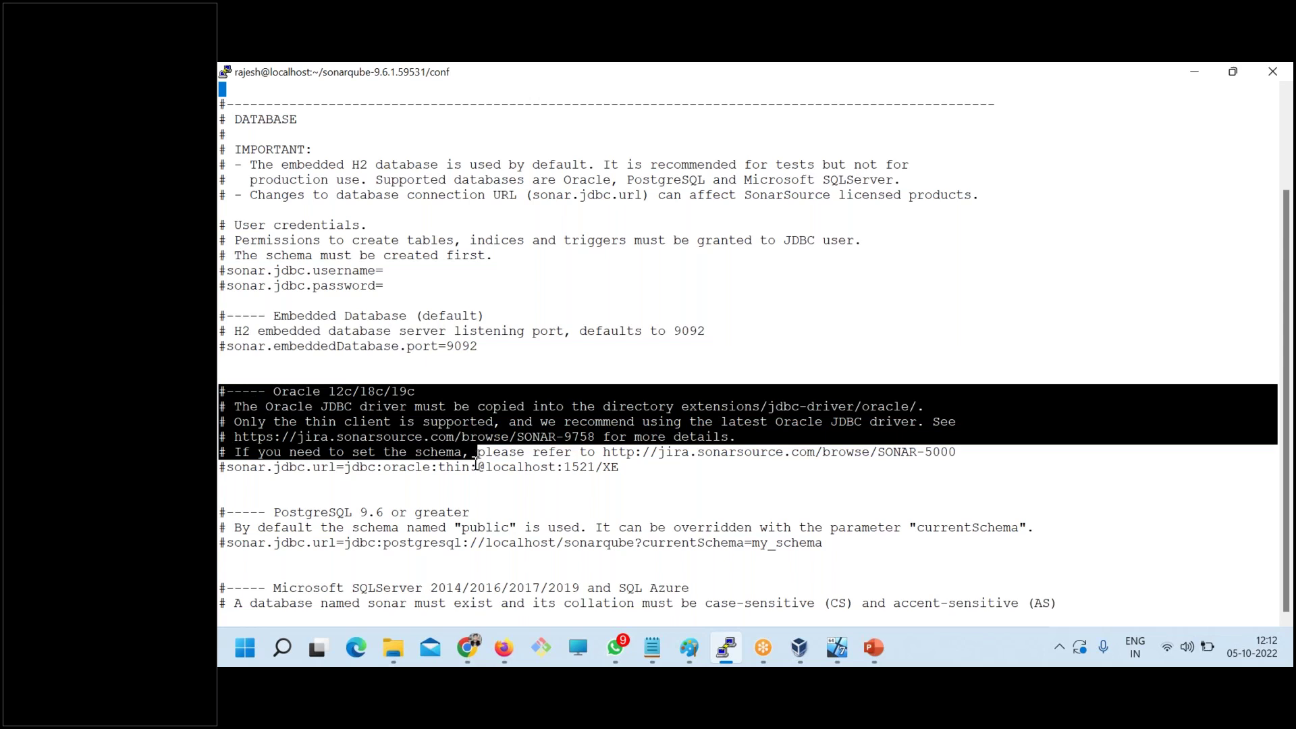
drag(268, 513, 398, 530)
key(Down)
key(Down)
key(Down)
key(Down)
key(Down)
key(Down)
key(Down)
key(Down)
key(Down)
key(Down)
key(Down)
key(Down)
key(Down)
key(Down)
key(Down)
key(Down)
key(Down)
key(Down)
key(Down)
key(Down)
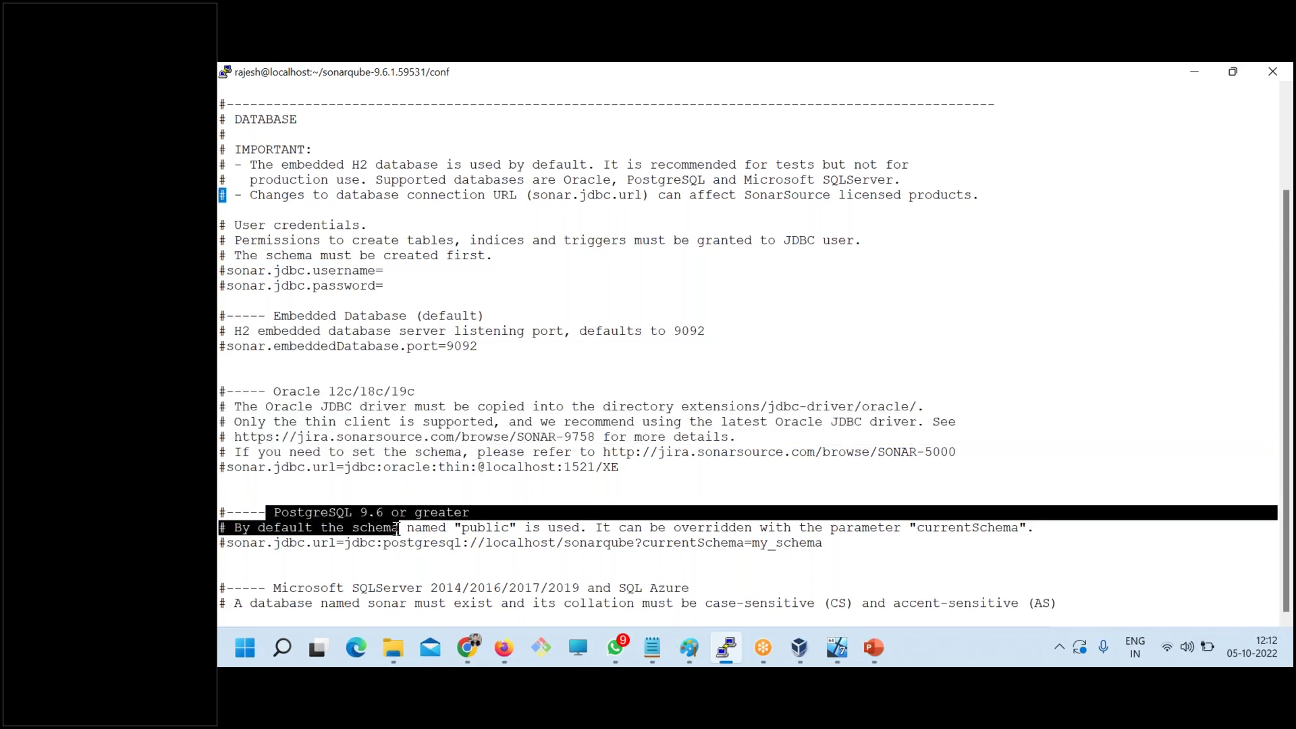
key(Down)
key(Down)
key(Down)
key(Down)
key(Down)
key(Down)
key(Down)
key(Down)
key(Down)
key(Down)
key(Down)
key(Down)
key(Down)
key(Down)
key(Down)
key(Down)
key(Down)
key(Down)
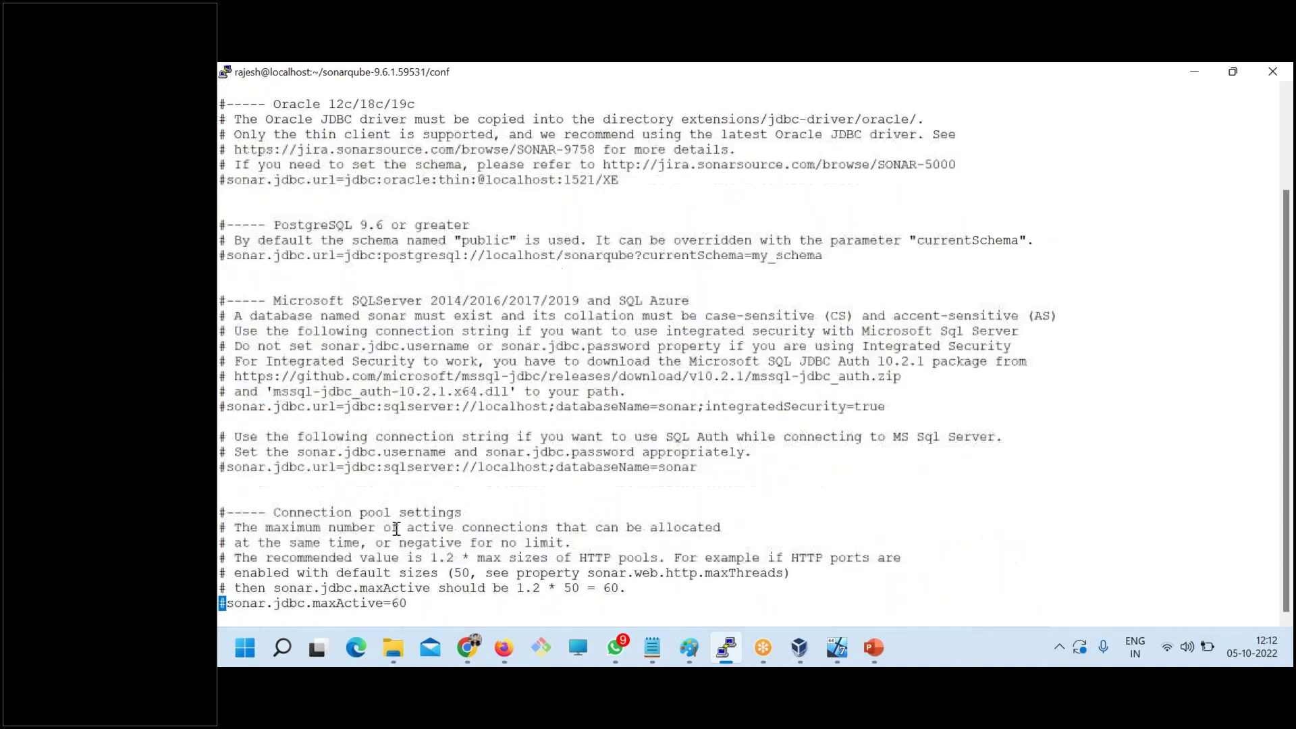
drag(273, 300, 429, 433)
- Go through the connection pool, idle connection and eviction settings, then move back up
click(479, 354)
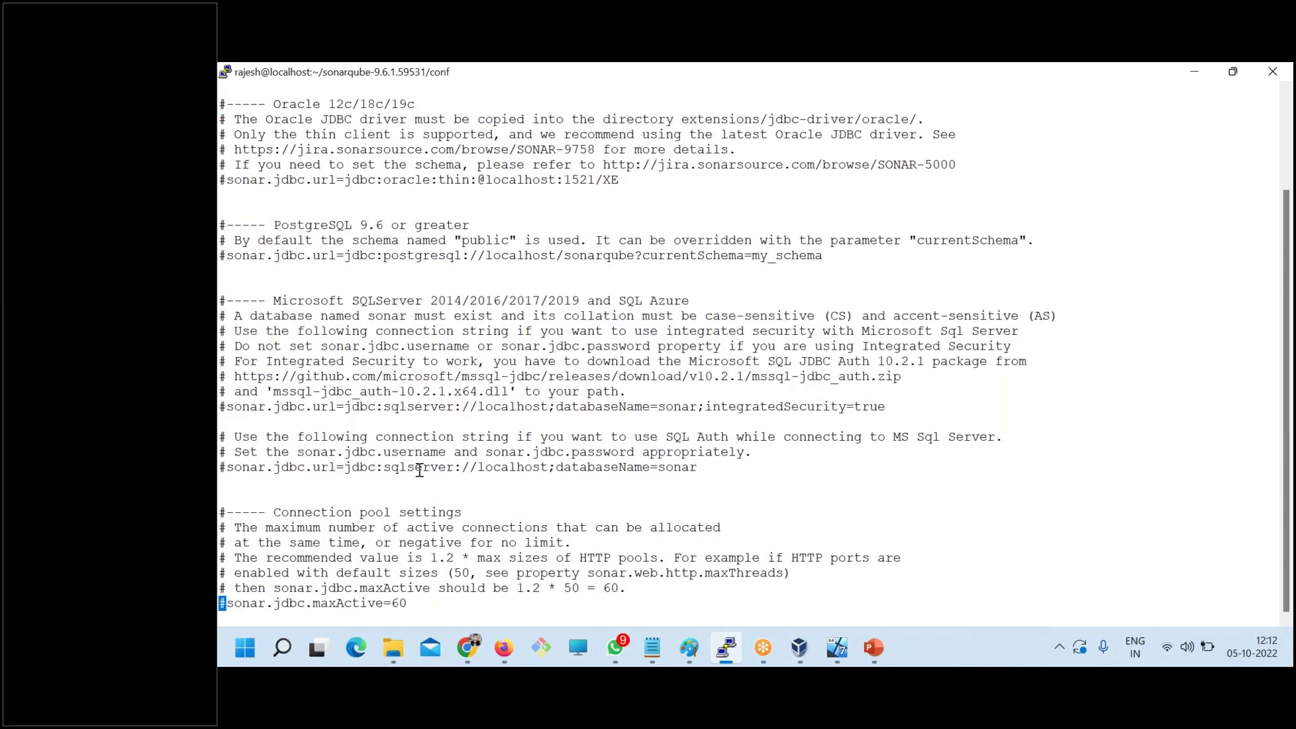
drag(241, 499, 375, 605)
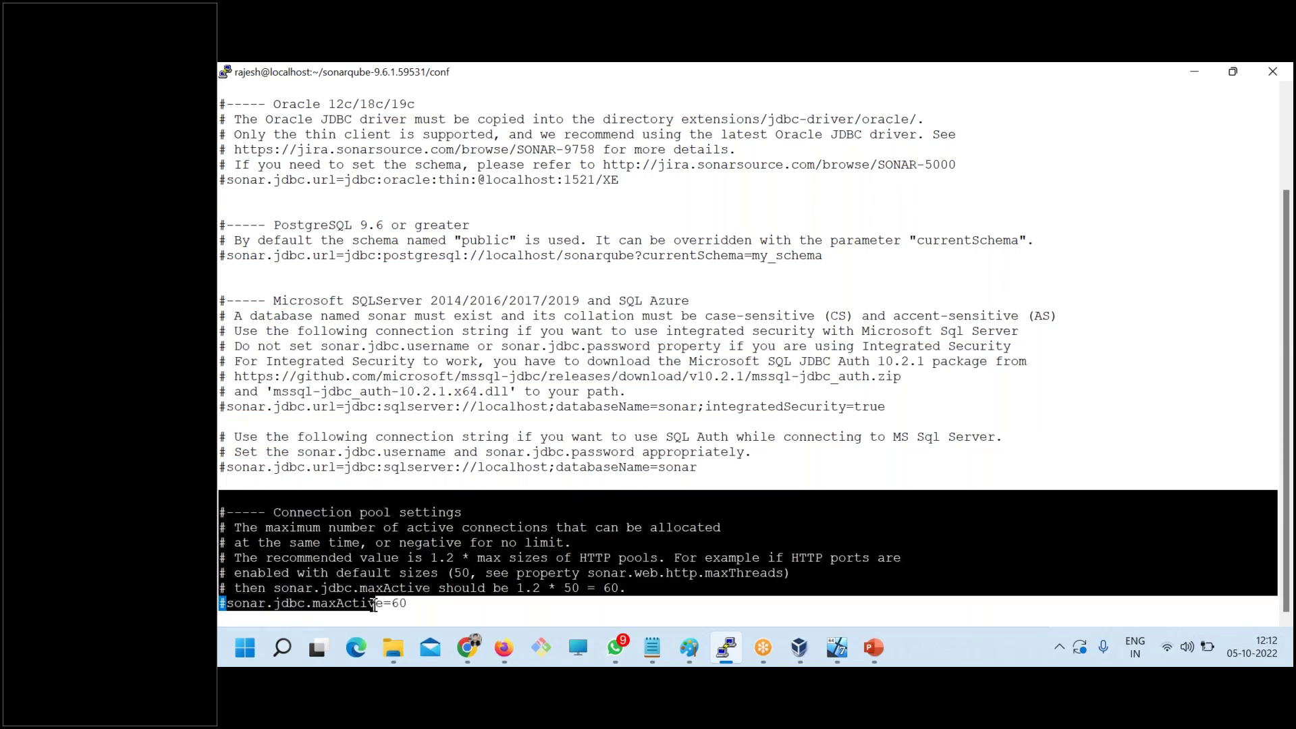
click(409, 557)
key(Down)
key(Down)
key(Down)
key(Down)
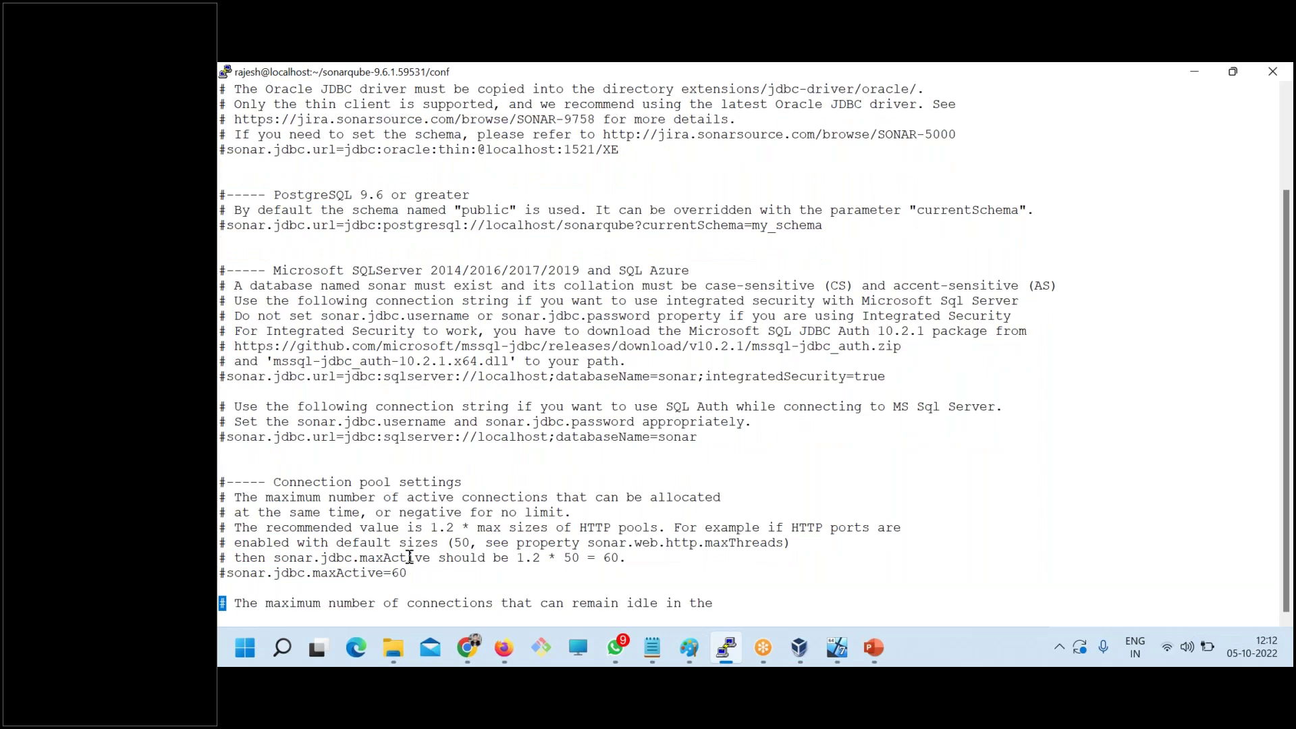
key(Down)
key(Down)
key(Down)
key(Down)
key(Down)
key(Down)
key(Down)
key(Down)
key(Down)
key(Down)
key(Down)
key(Down)
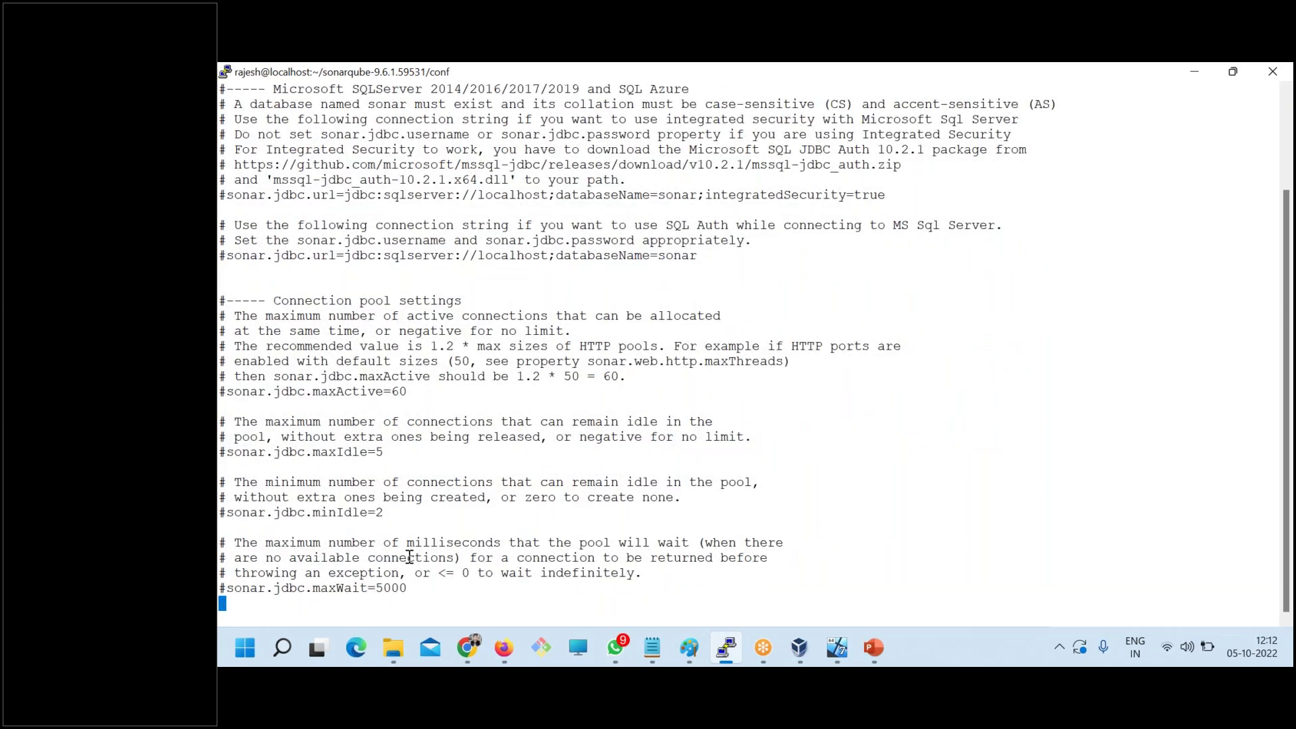
key(Down)
key(Down)
drag(234, 240, 587, 577)
key(Down)
key(Down)
key(Down)
key(Down)
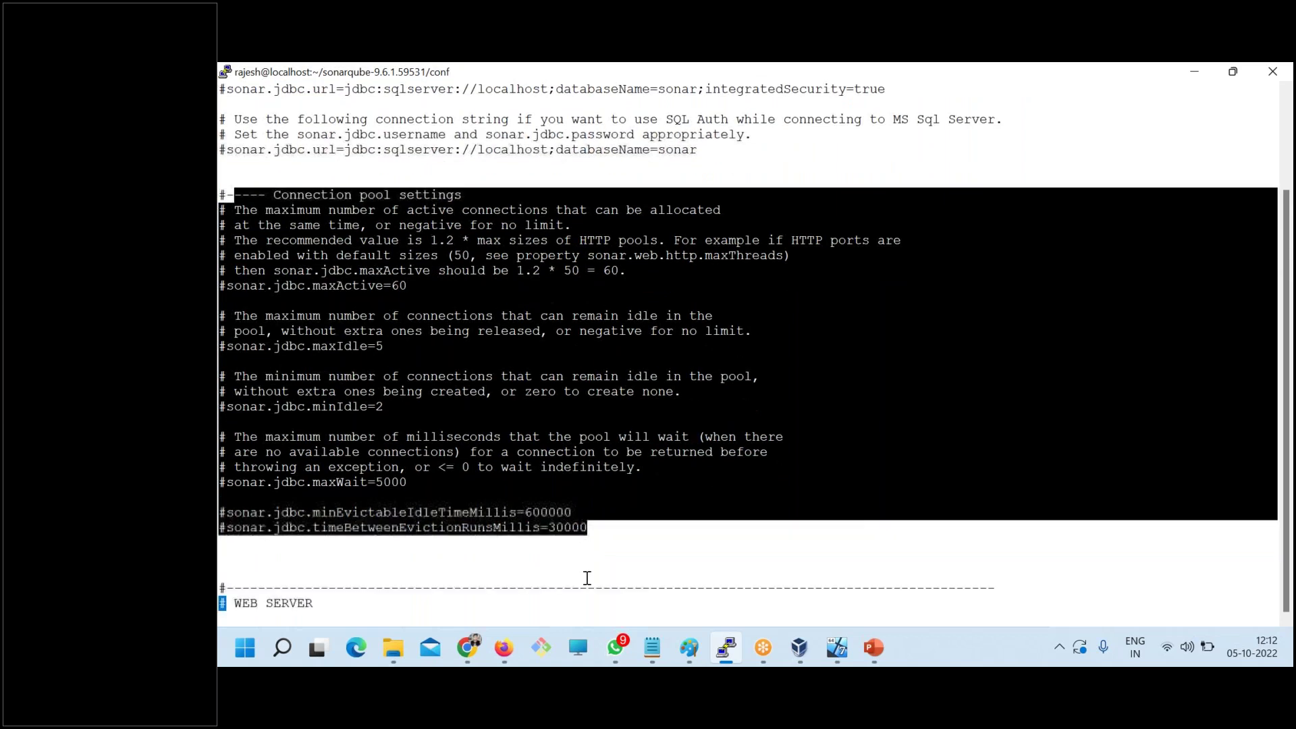
scroll(536, 529, up, 3)
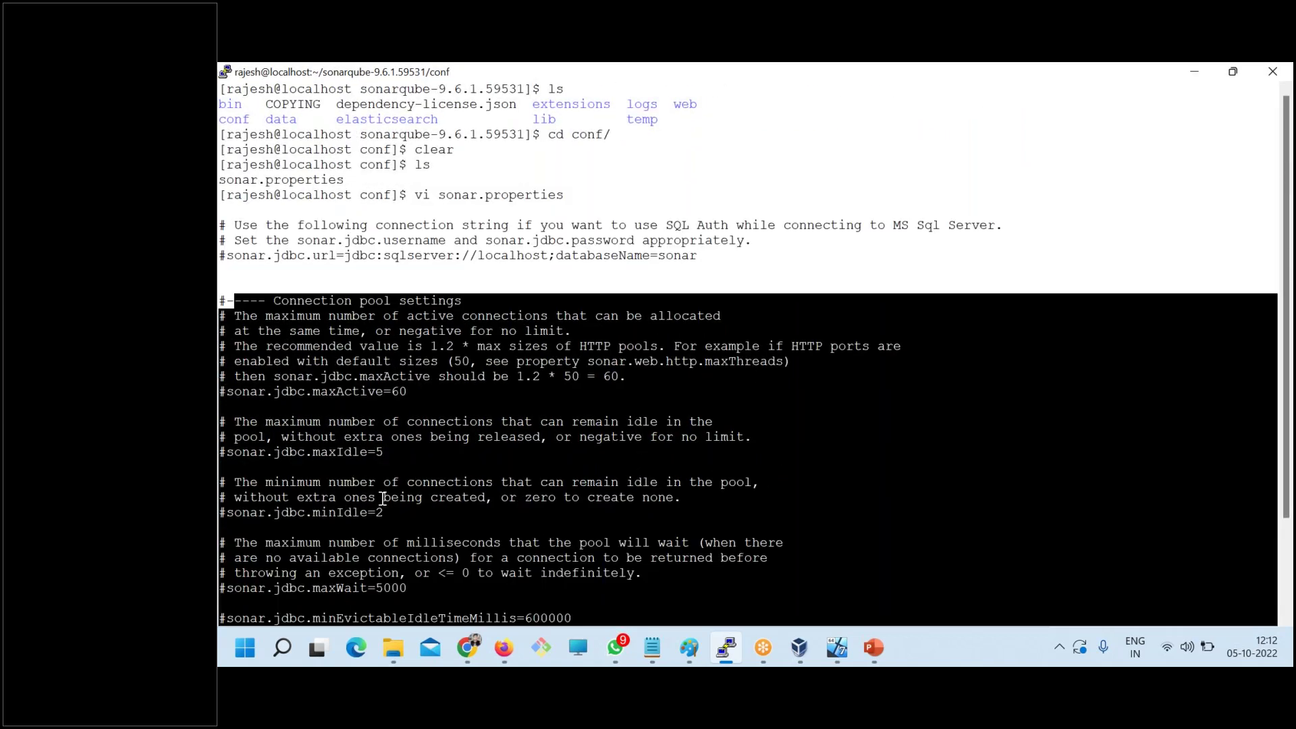
key(Up)
key(Up)
key(Up)
key(Up)
key(Up)
key(Up)
key(Up)
key(Up)
key(Up)
key(Up)
key(Up)
key(Up)
key(Up)
key(Up)
key(Up)
key(Up)
key(Up)
key(Up)
key(Up)
key(Up)
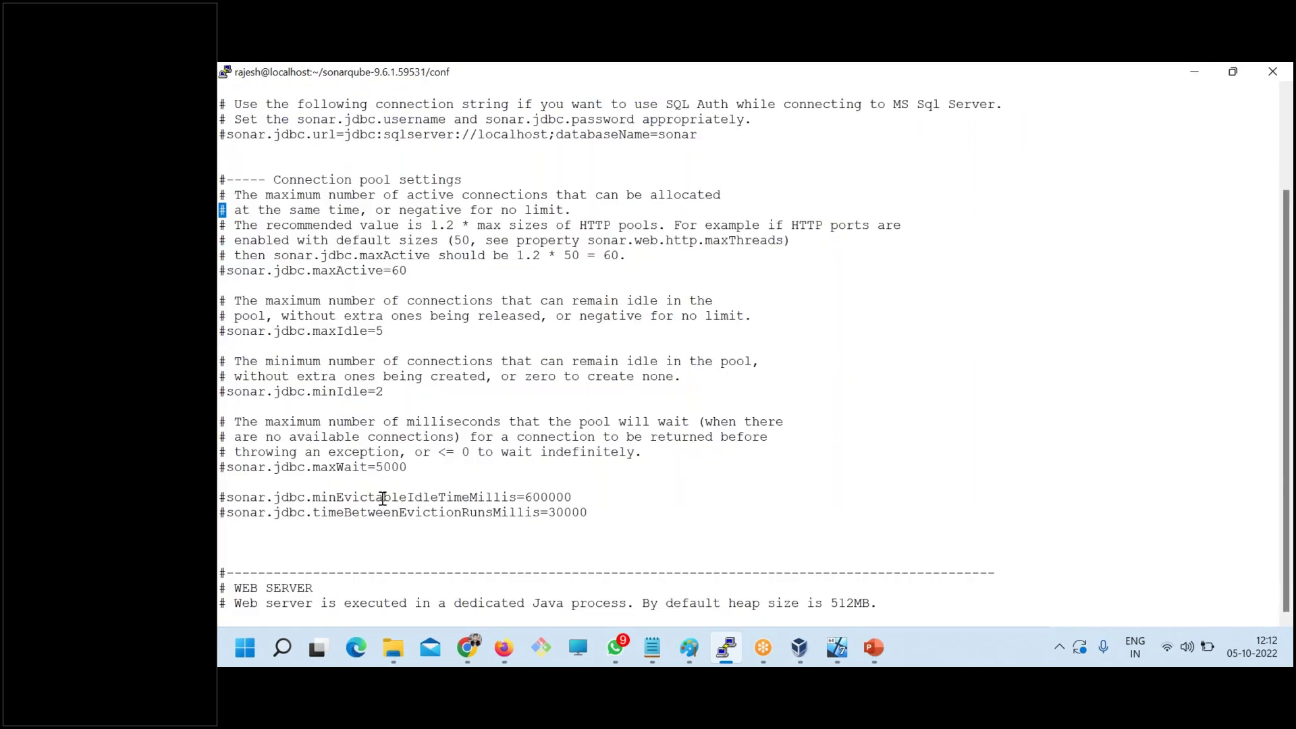
key(Up)
key(Up)
key(Up)
key(Up)
key(Up)
key(Up)
key(Up)
key(Up)
key(Up)
key(Up)
key(Up)
key(Up)
key(Up)
key(Up)
key(Up)
key(Up)
key(Up)
key(Up)
key(Up)
key(Up)
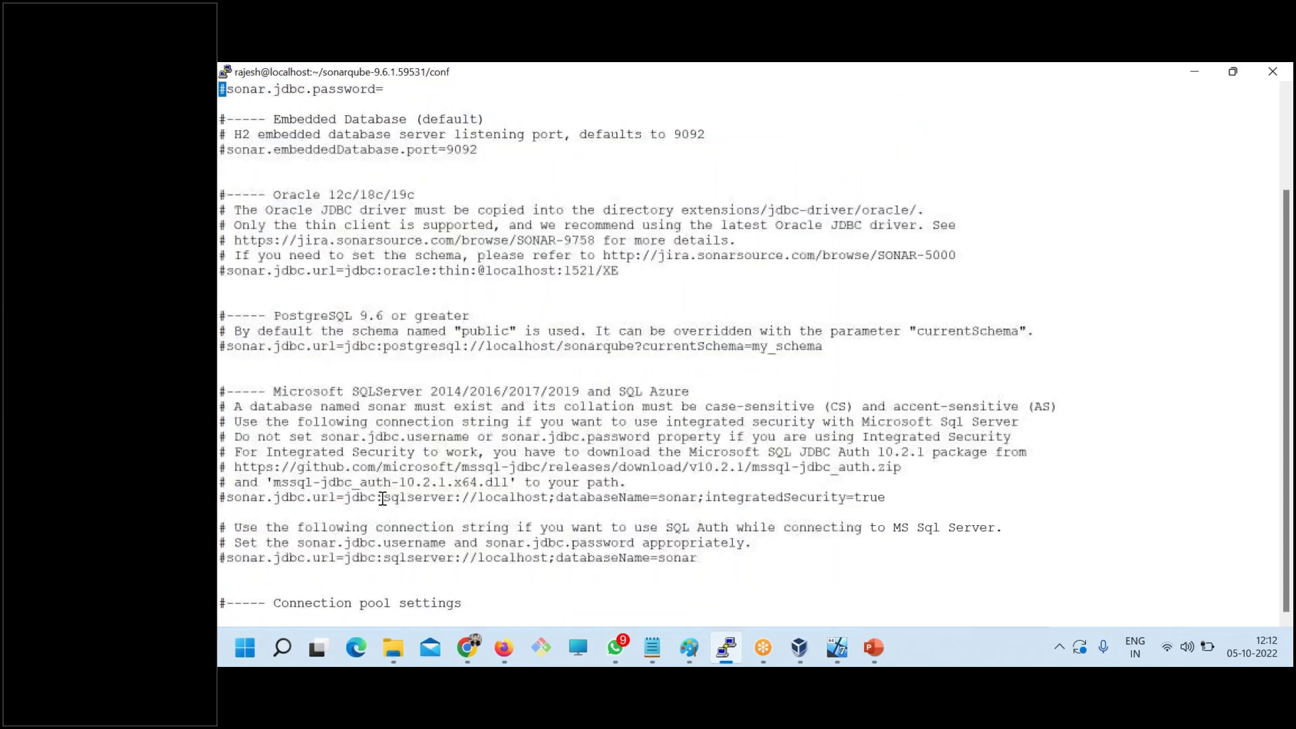
- Highlight the three-line PostgreSQL connection block in sonar.properties
drag(234, 347, 839, 370)
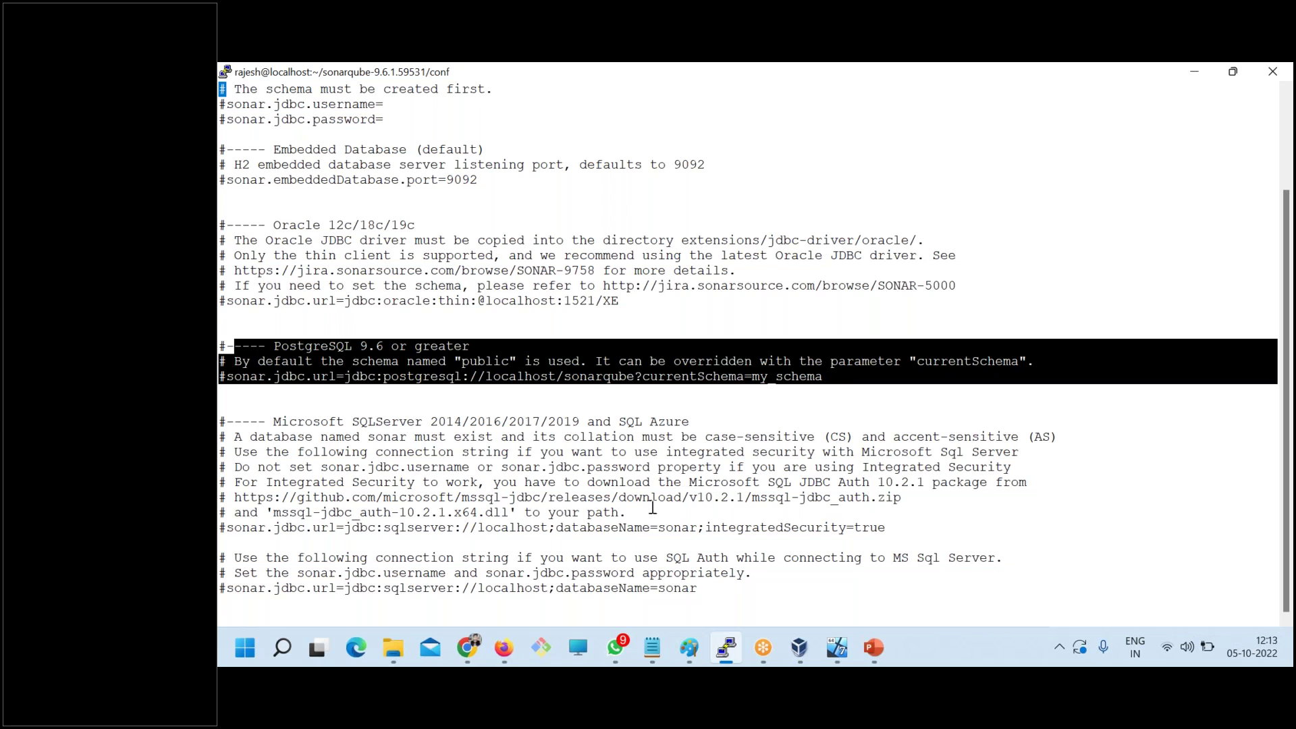
click(758, 386)
drag(833, 382, 227, 352)
click(226, 352)
drag(223, 346, 886, 374)
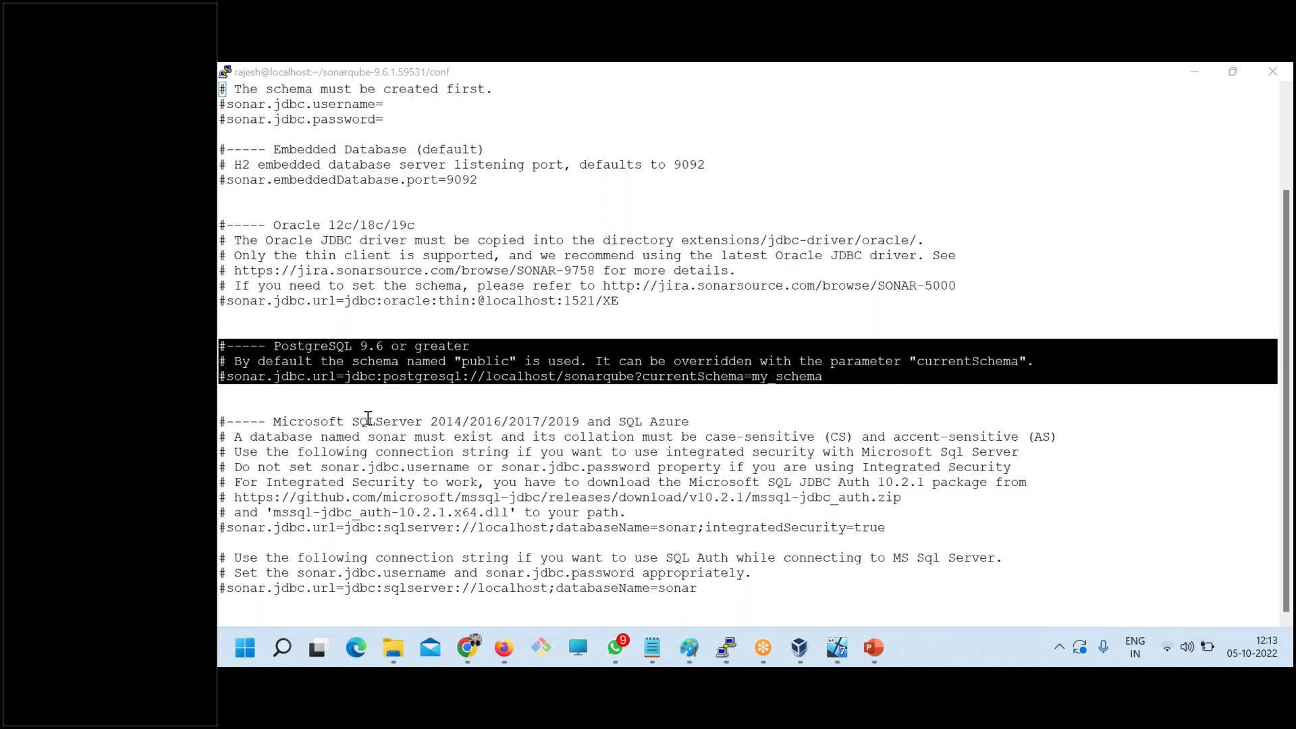
- Check the DATABASE Change note, select the word PostgreSQL, then switch to the Chrome window
mouse_move(652, 647)
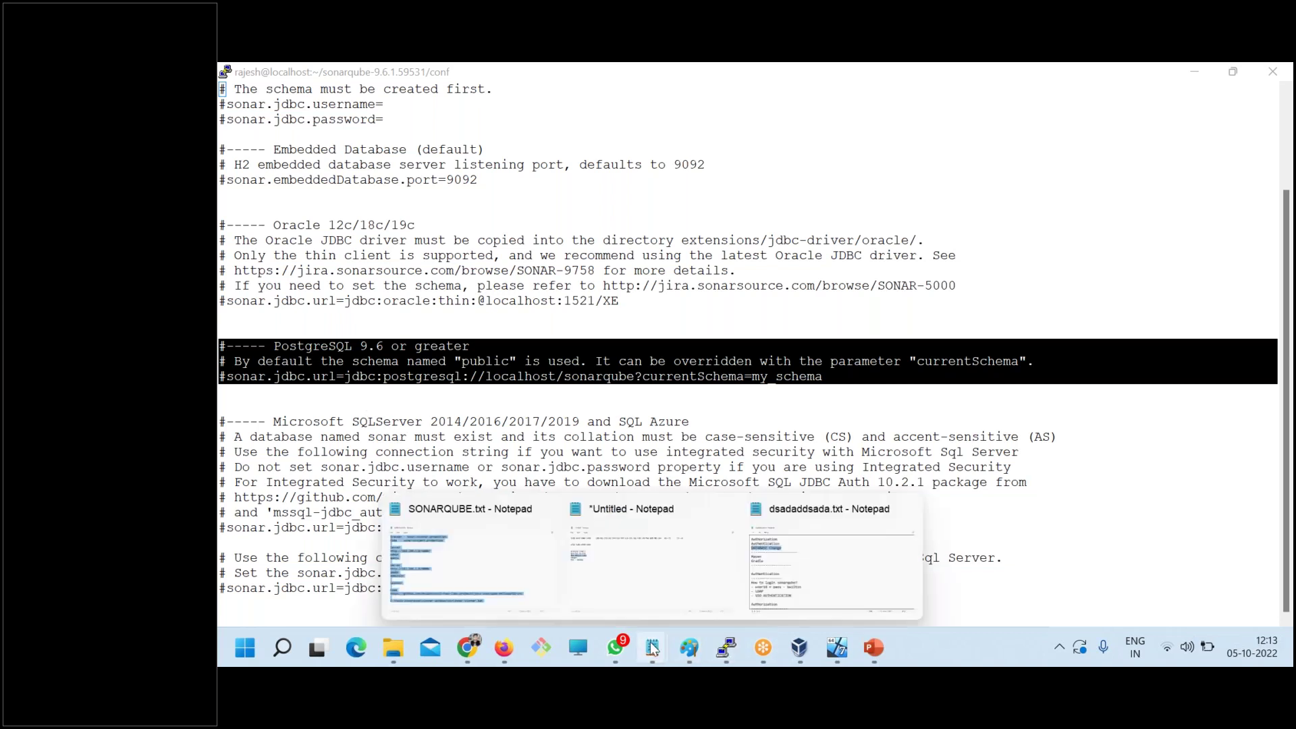
click(791, 560)
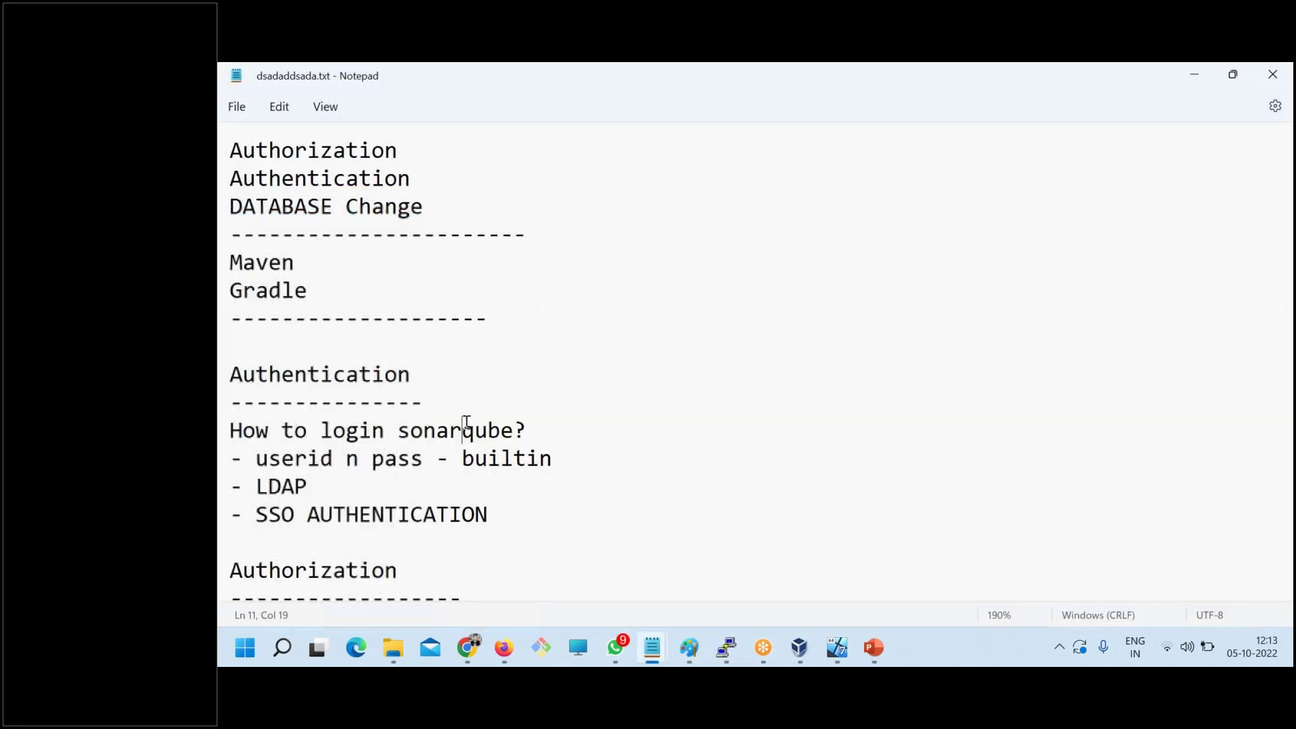
drag(428, 209, 227, 226)
key(alt+Tab)
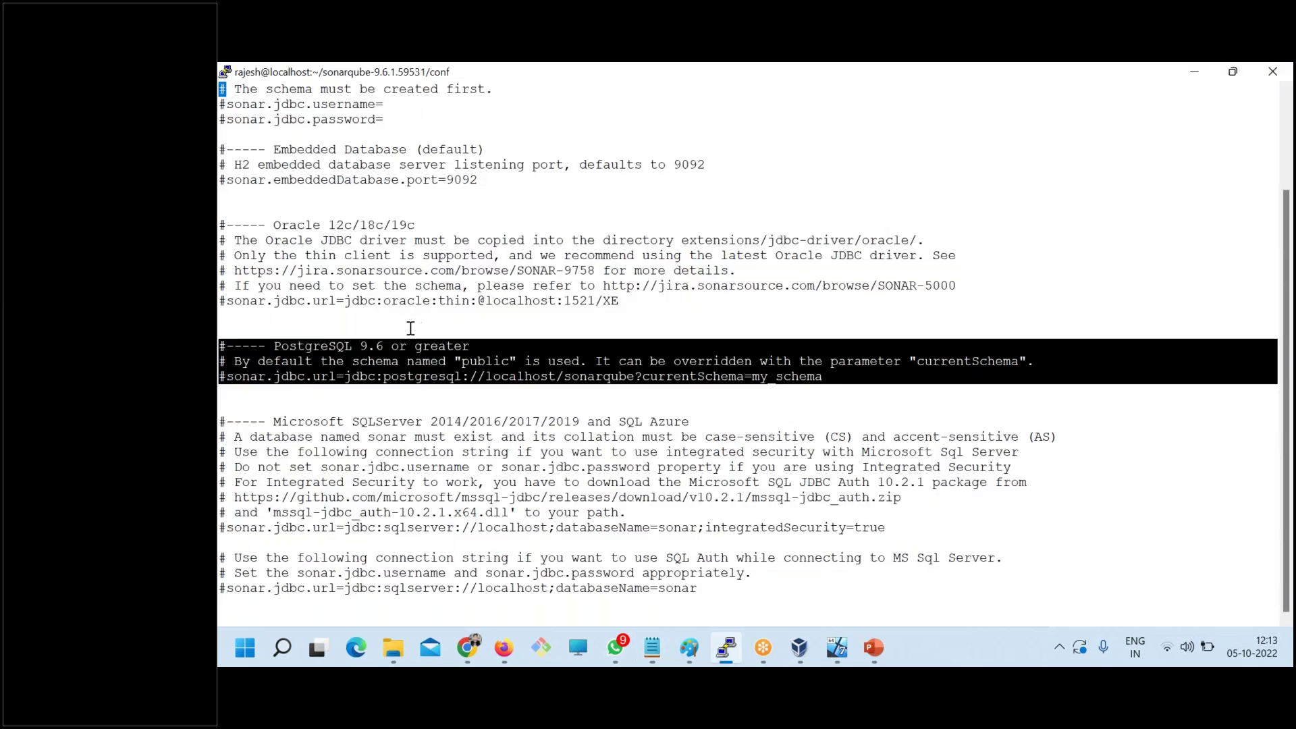
double_click(311, 346)
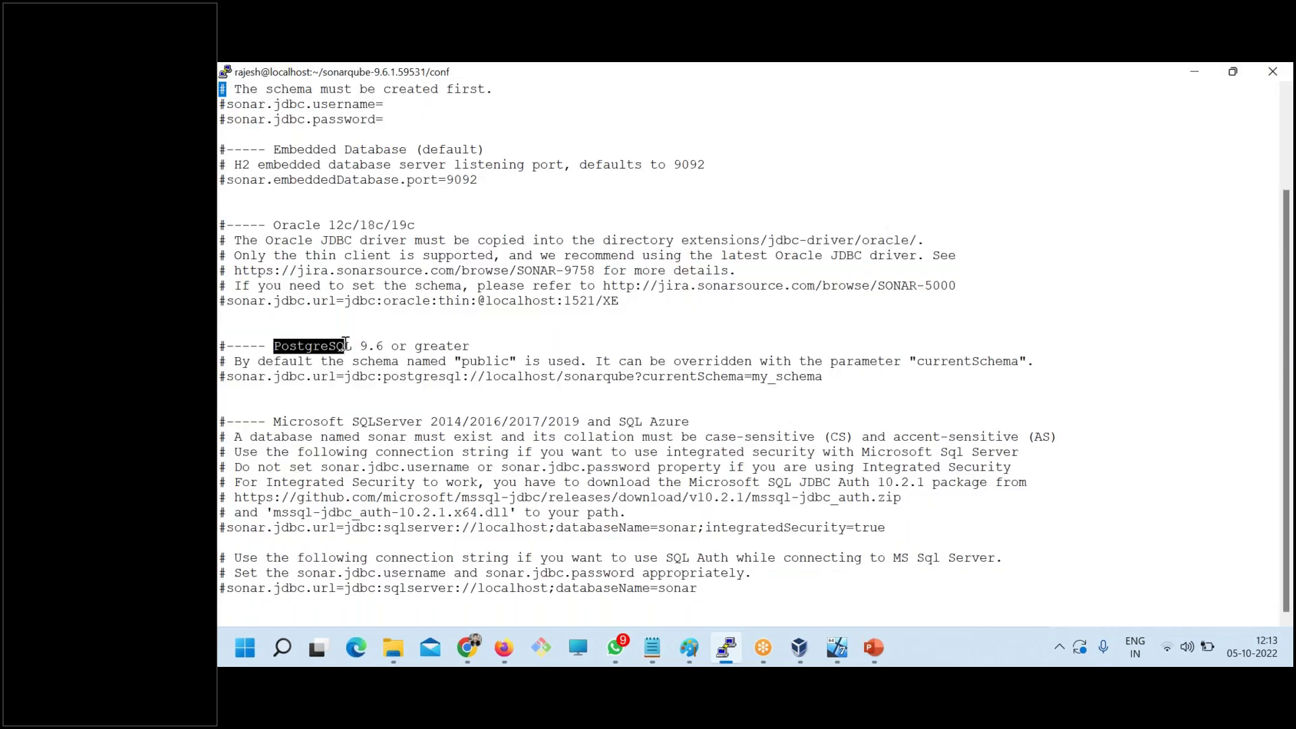
click(471, 652)
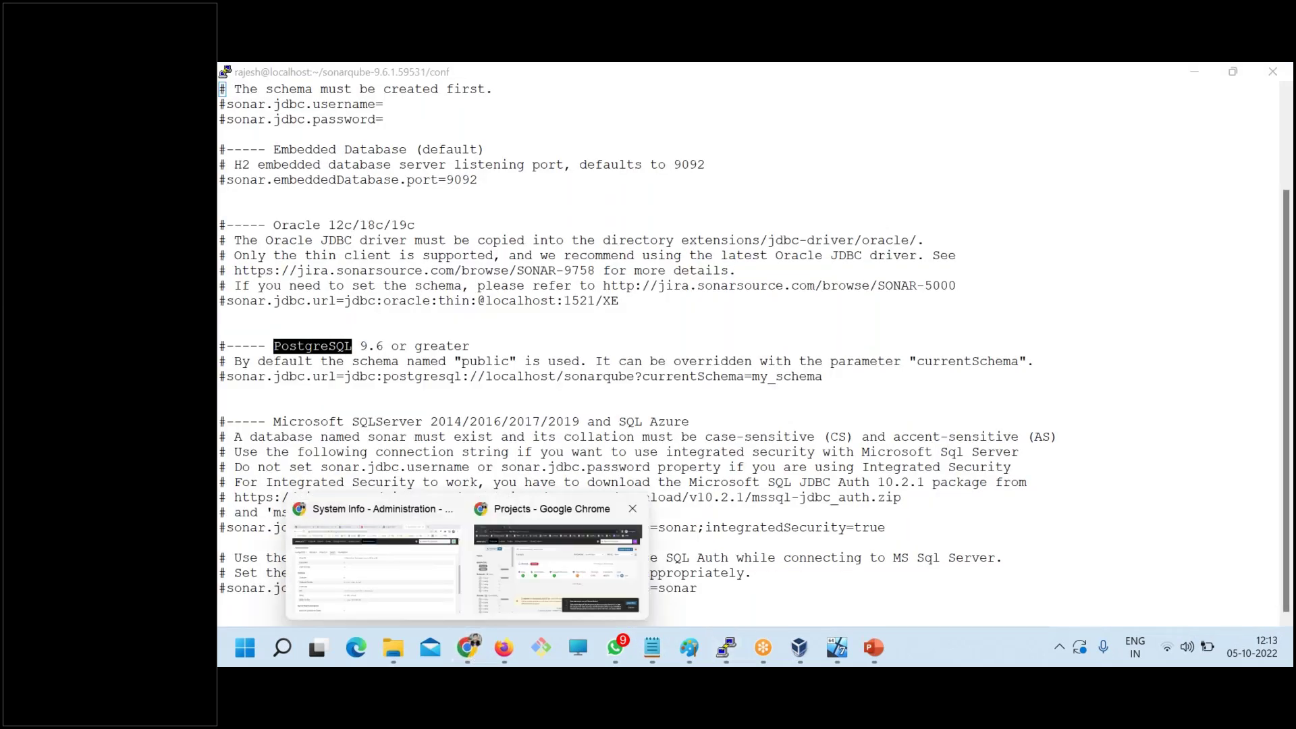
click(382, 537)
- Search devopsschool.com/blog for 'sonarqube' and open the H2-to-PostgreSQL migration article in a new tab
click(1084, 76)
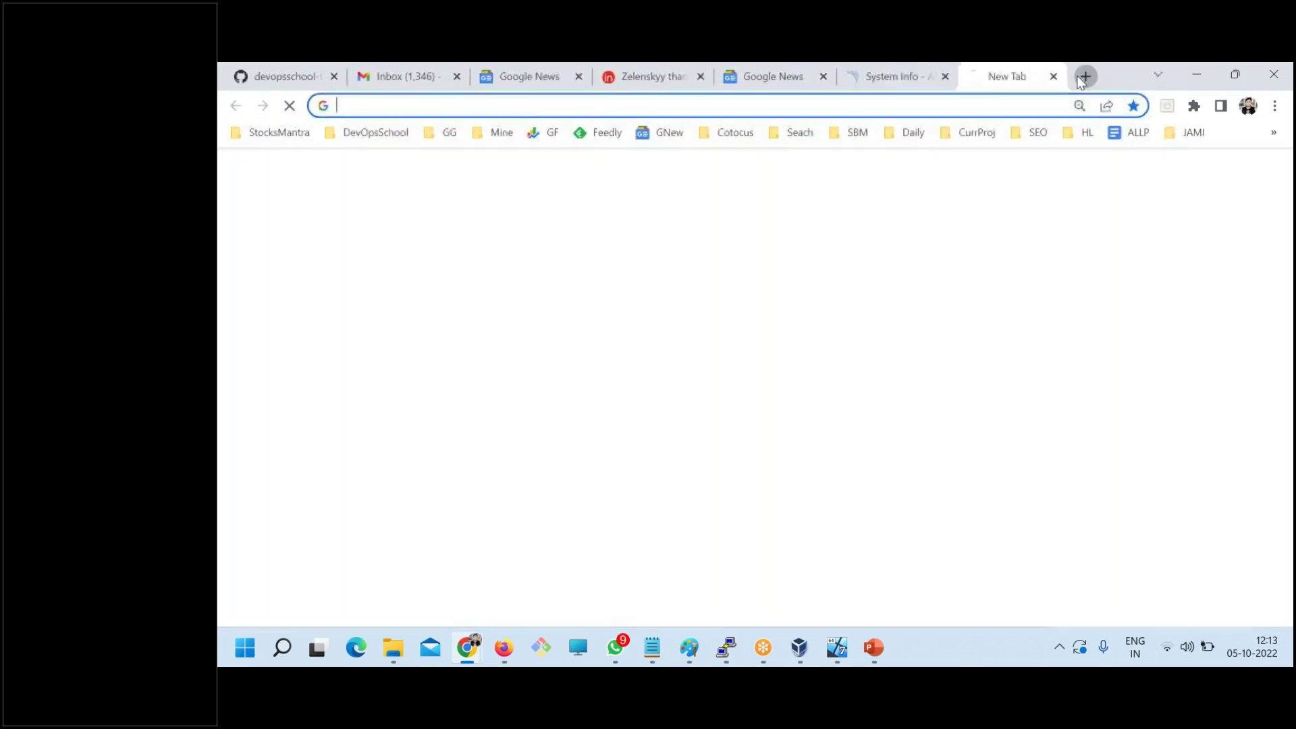
text(devopsschool.com/blog)
key(Return)
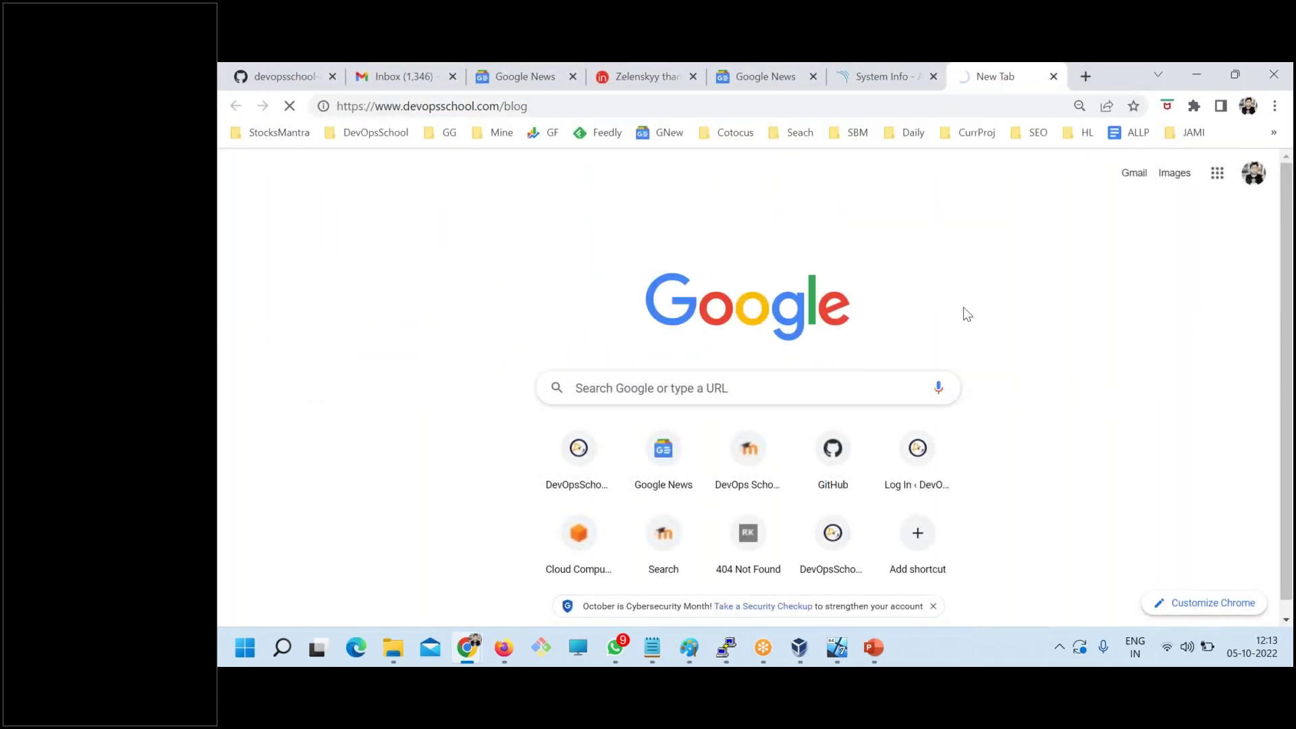
click(1064, 283)
text(sonarqube)
key(Return)
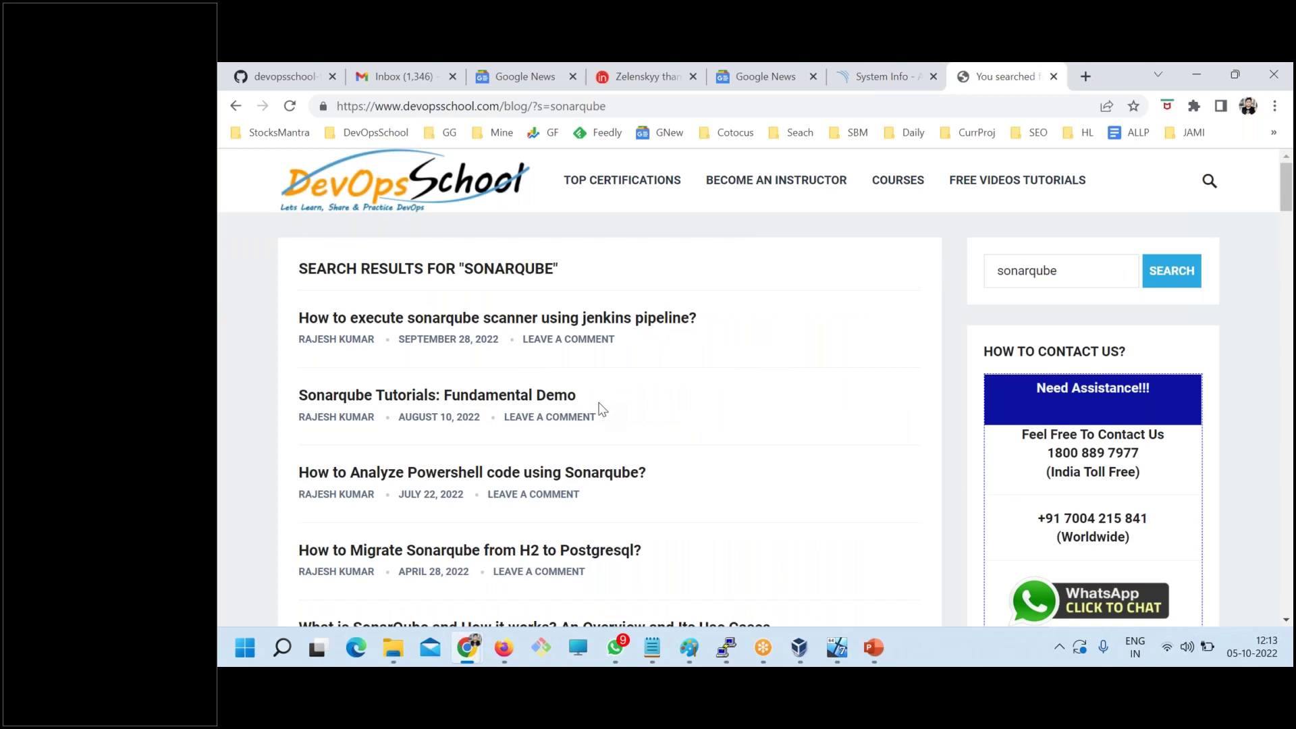
scroll(643, 505, down, 2)
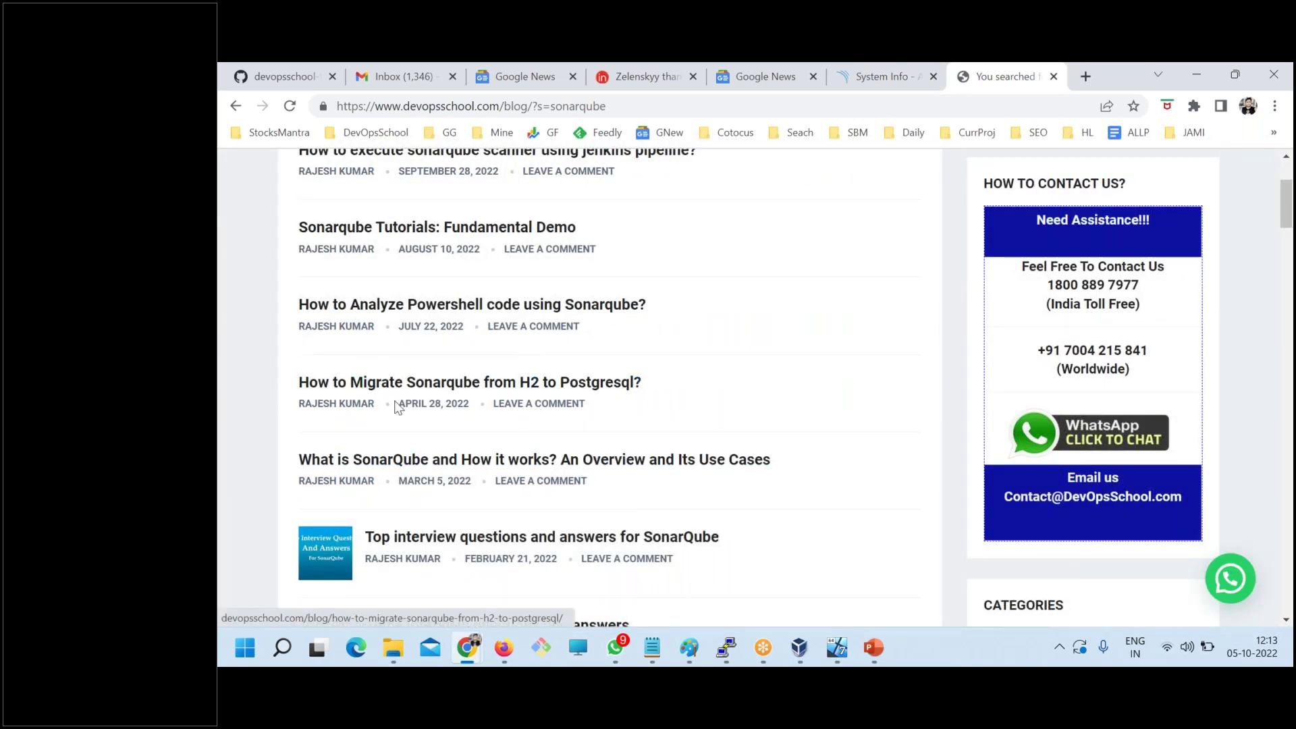
right_click(437, 390)
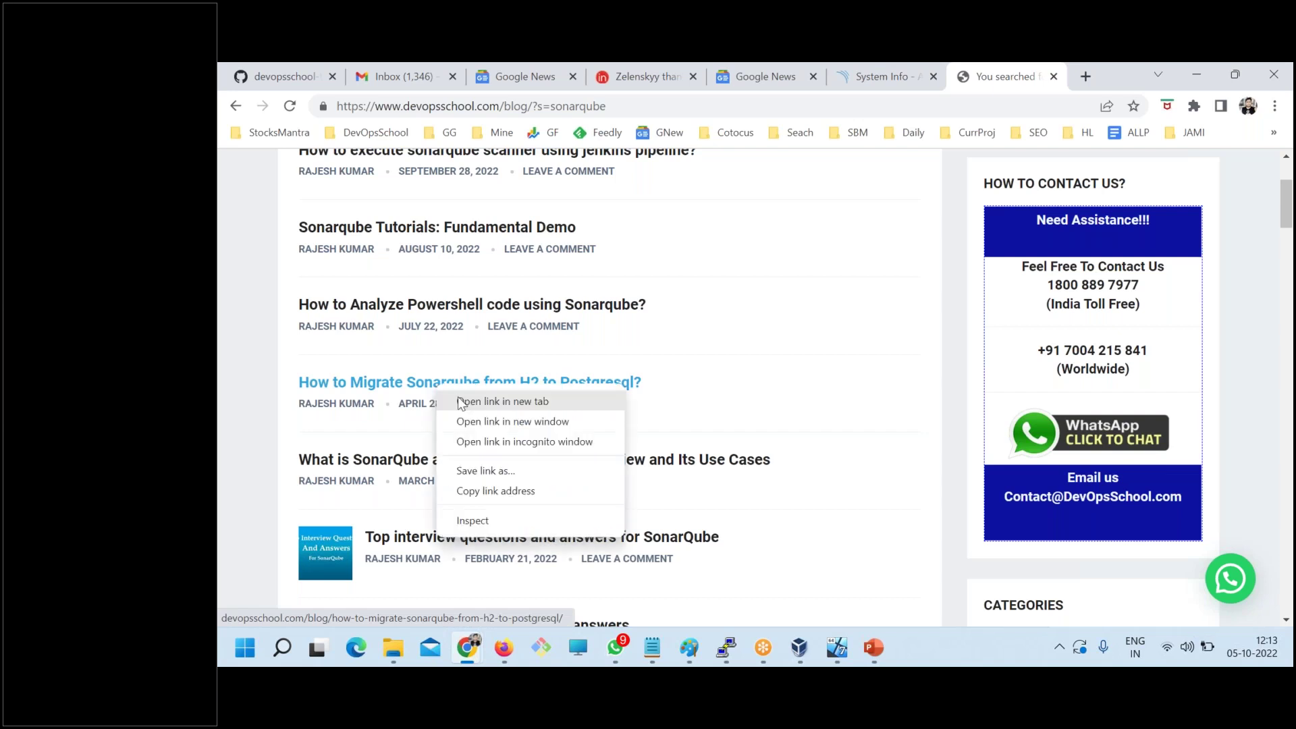
click(473, 402)
click(1014, 79)
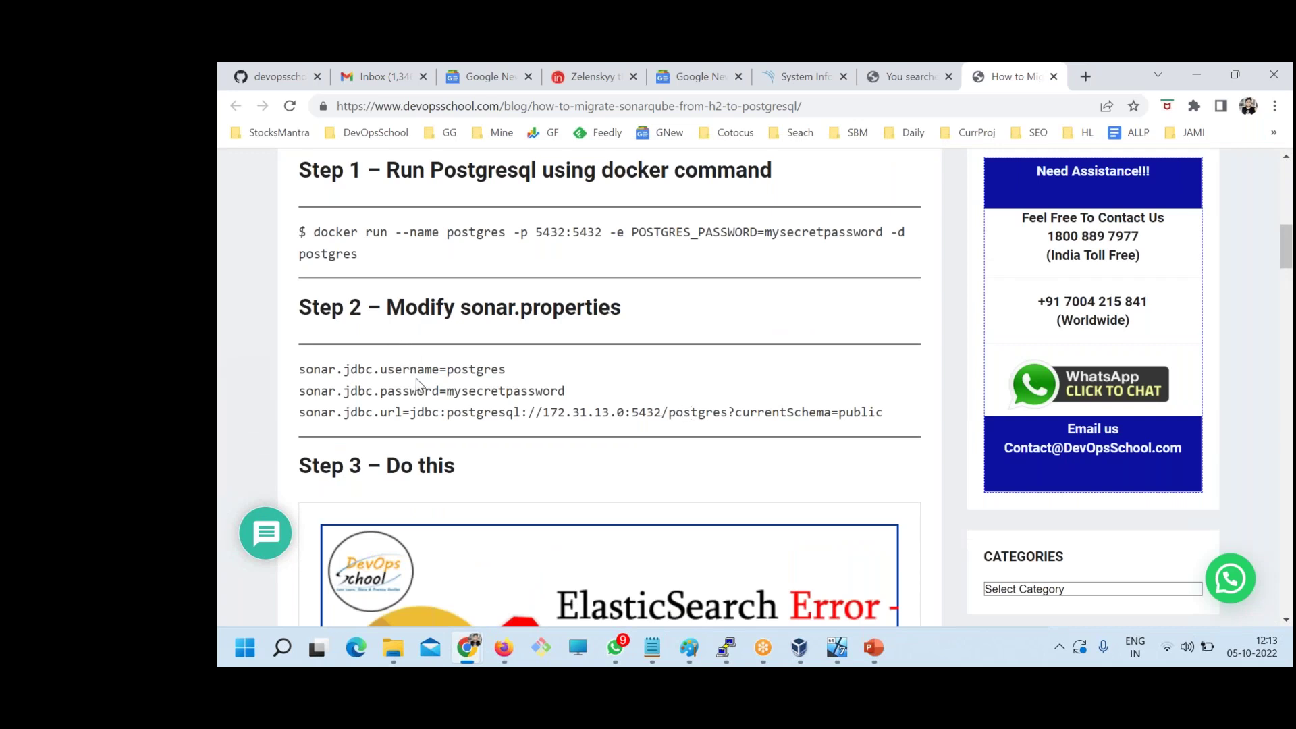
- Select the Step 1 docker run command, then bring back the PuTTY terminal
scroll(416, 377, up, 1)
drag(314, 317, 369, 346)
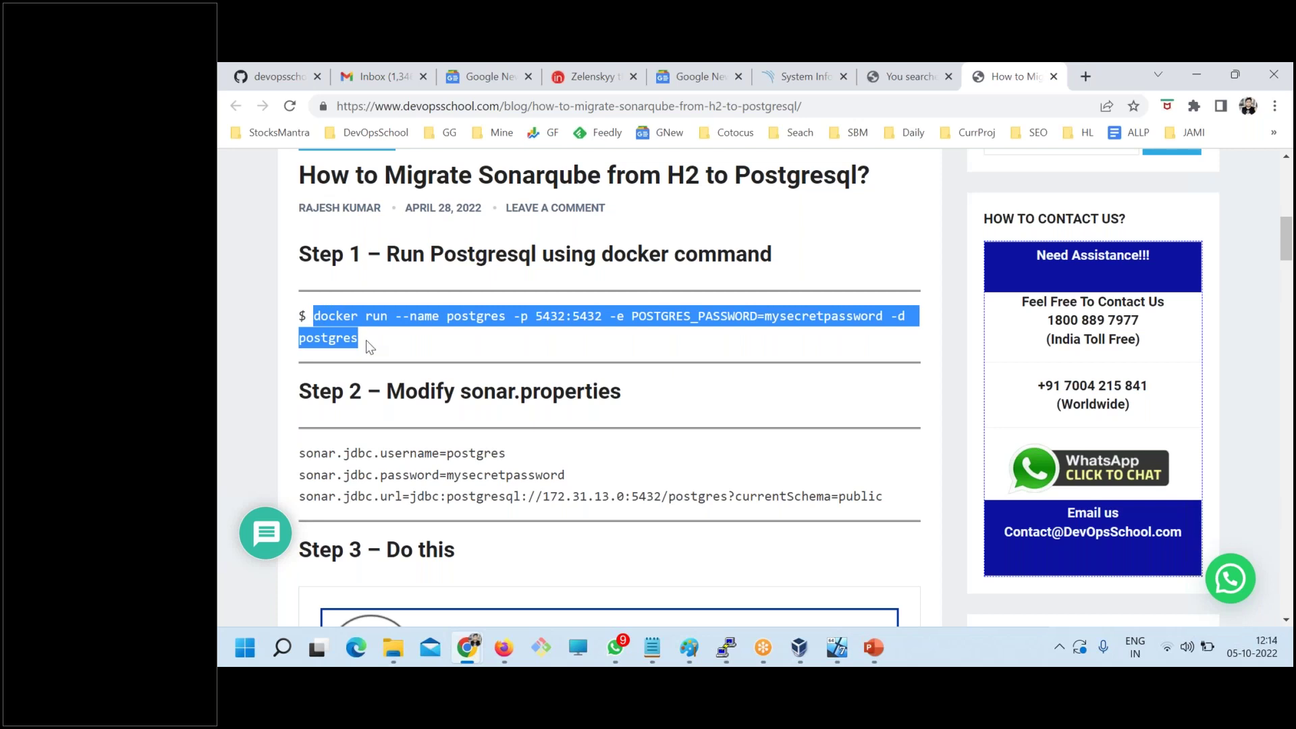
click(370, 345)
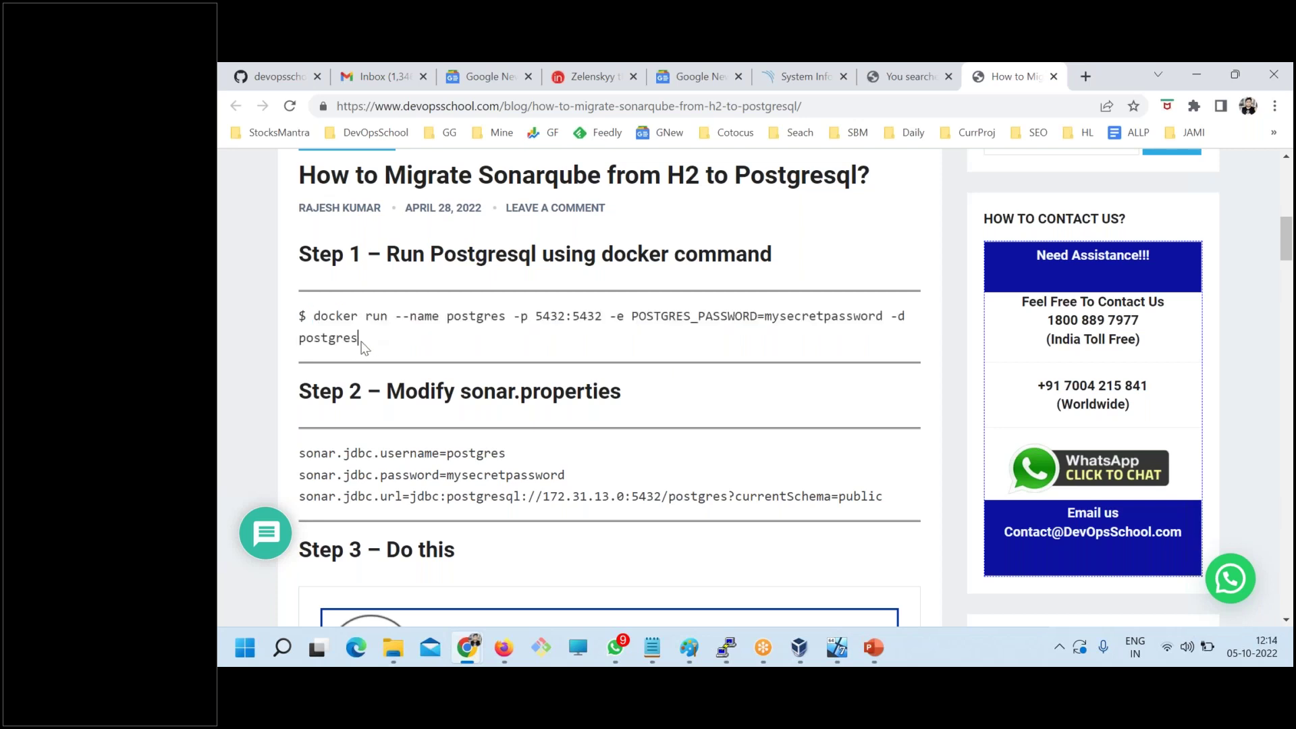
drag(336, 338, 304, 317)
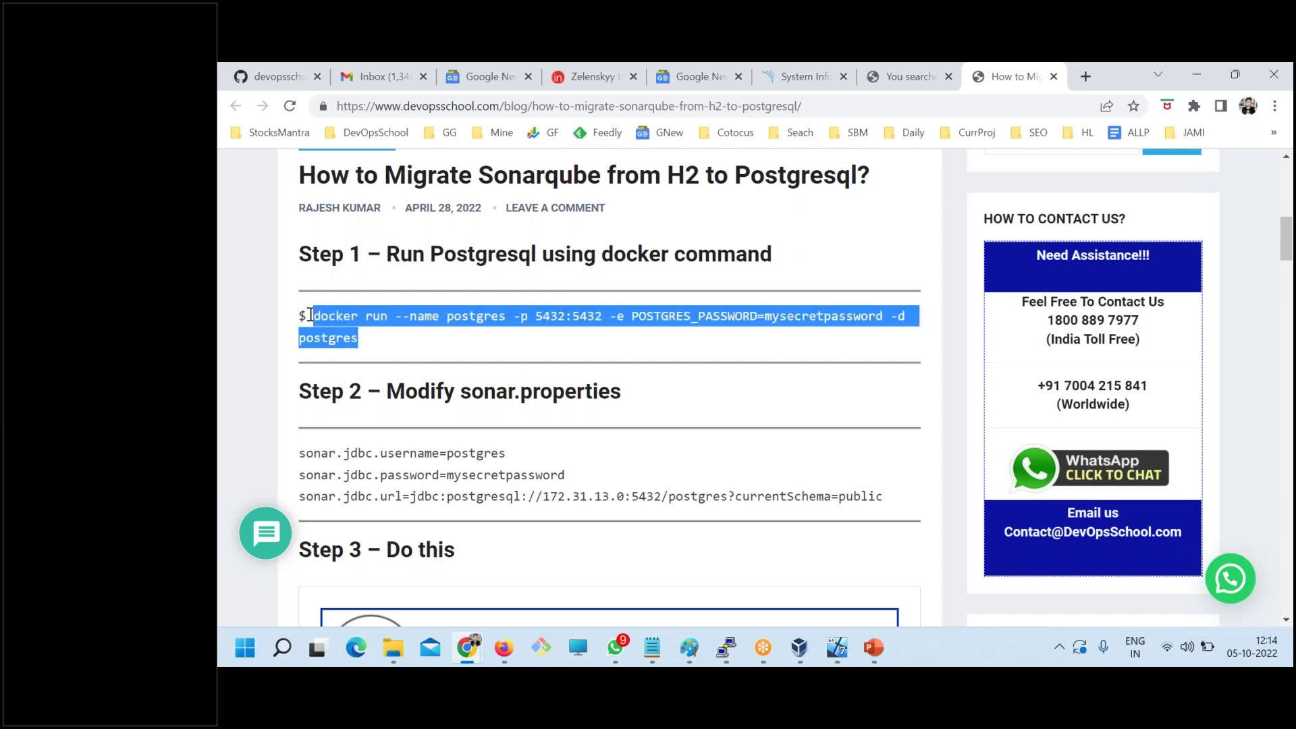
click(382, 335)
drag(365, 339, 333, 324)
click(722, 653)
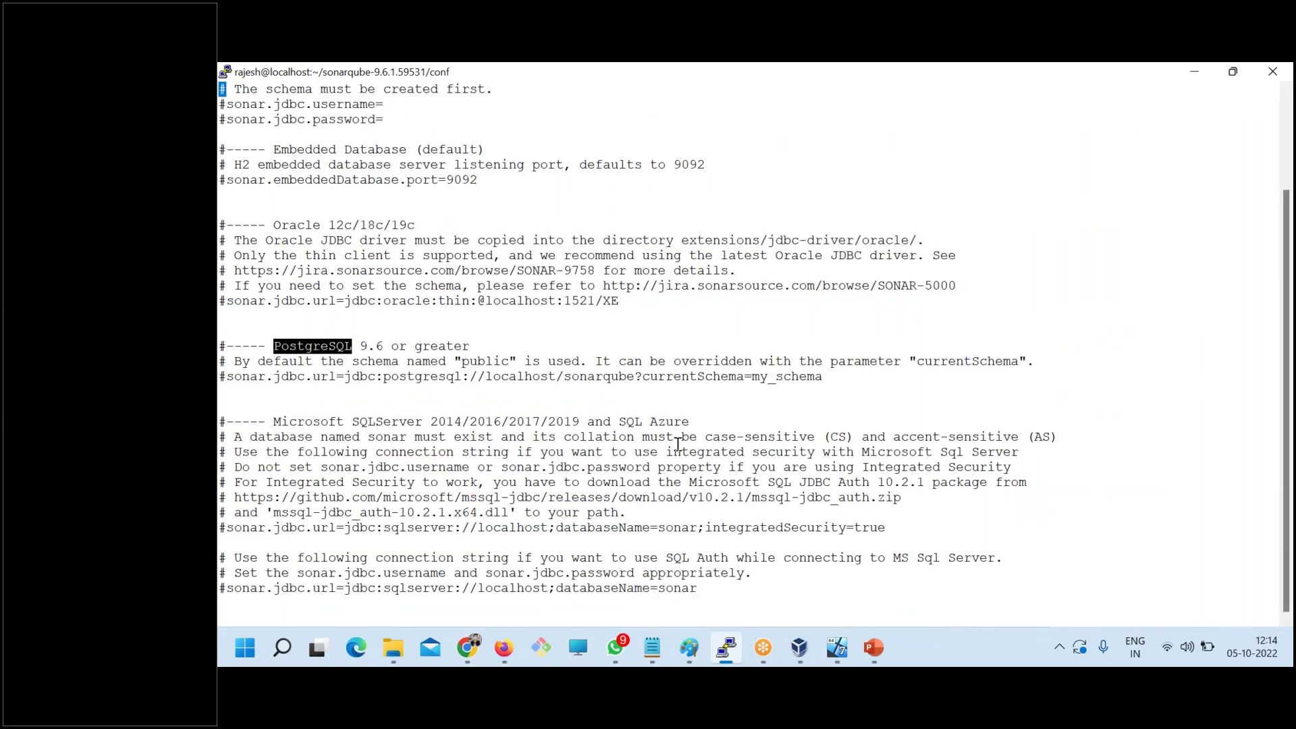
- Quit vi with :q and clear the terminal
text(:se)
key(BackSpace)
key(BackSpace)
key(BackSpace)
key(BackSpace)
text(:q)
key(Return)
text(clear)
key(Return)
- Run docker to confirm it isn't installed ('command not found'), then return to the migration article
text(docker)
key(Return)
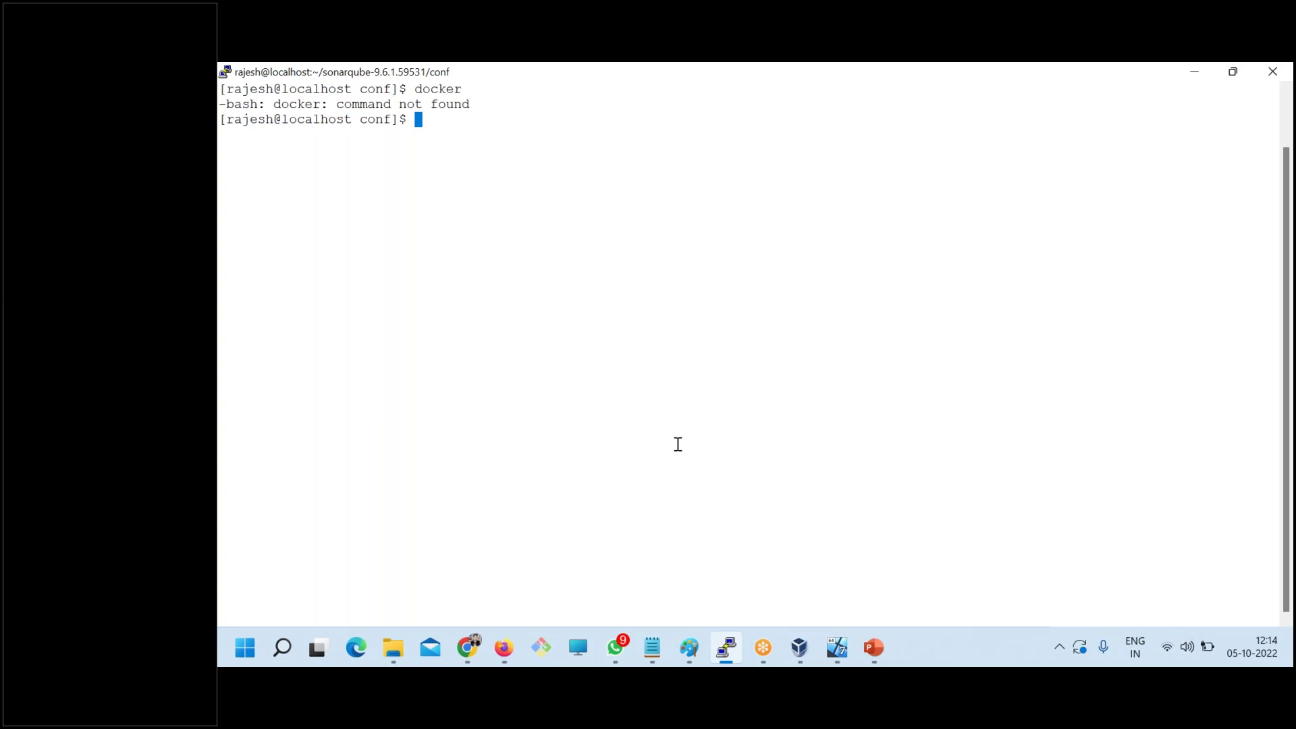
click(468, 648)
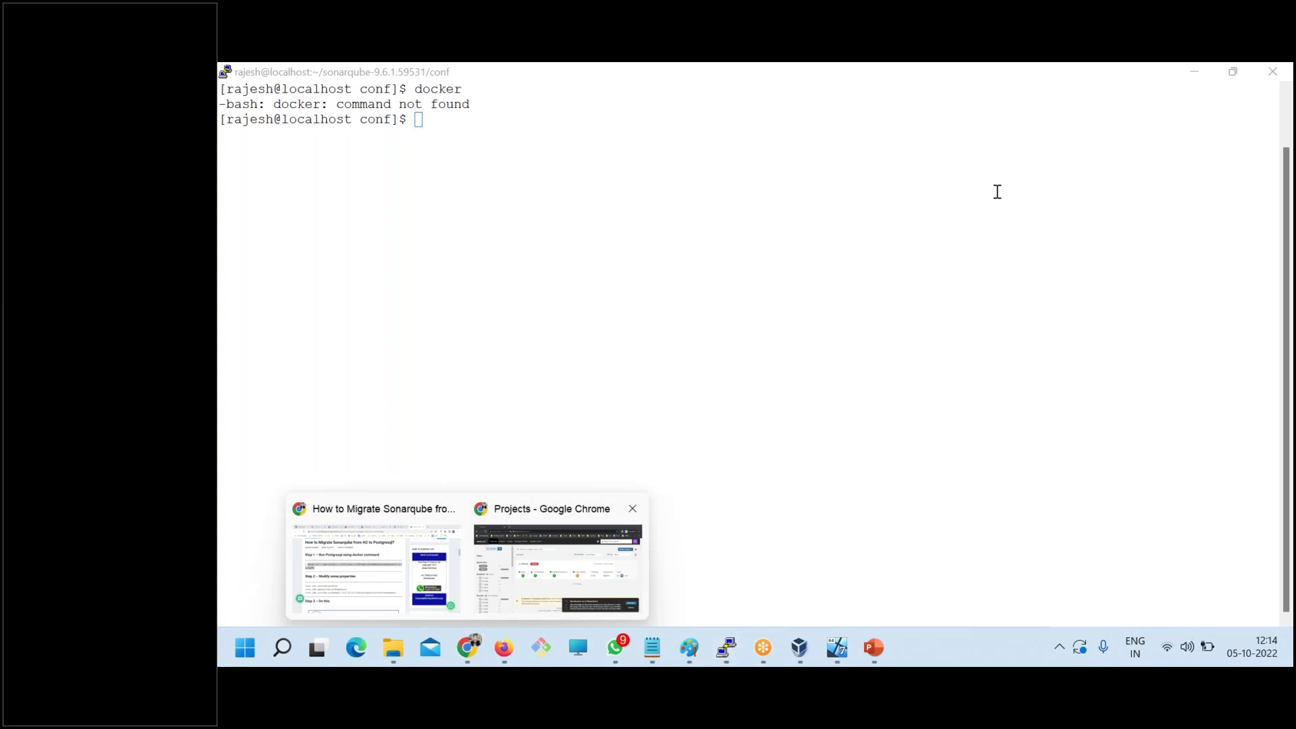
click(351, 579)
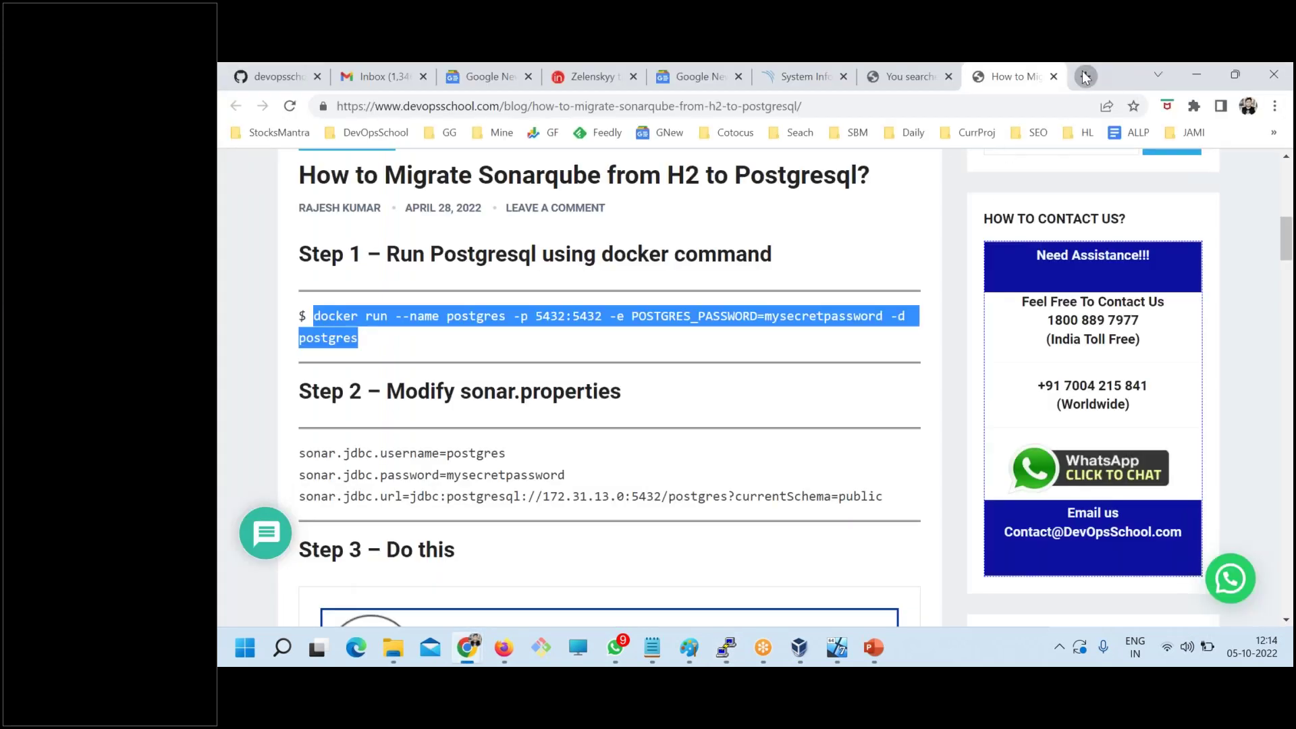
- Search the DevOpsSchool blog for 'docker install' and open the Docker Tutorials: Installation and Configurations post
click(1084, 76)
text(de)
key(Return)
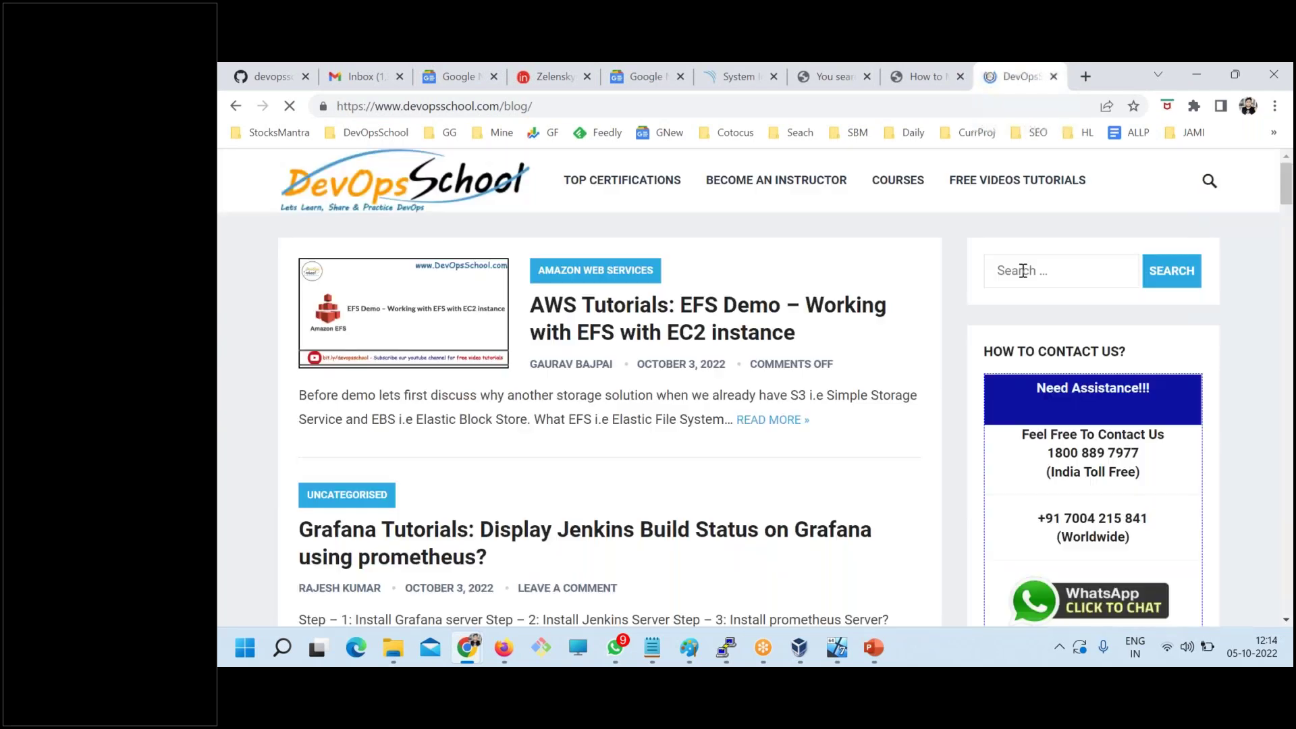
click(1022, 271)
text(docker install)
key(Return)
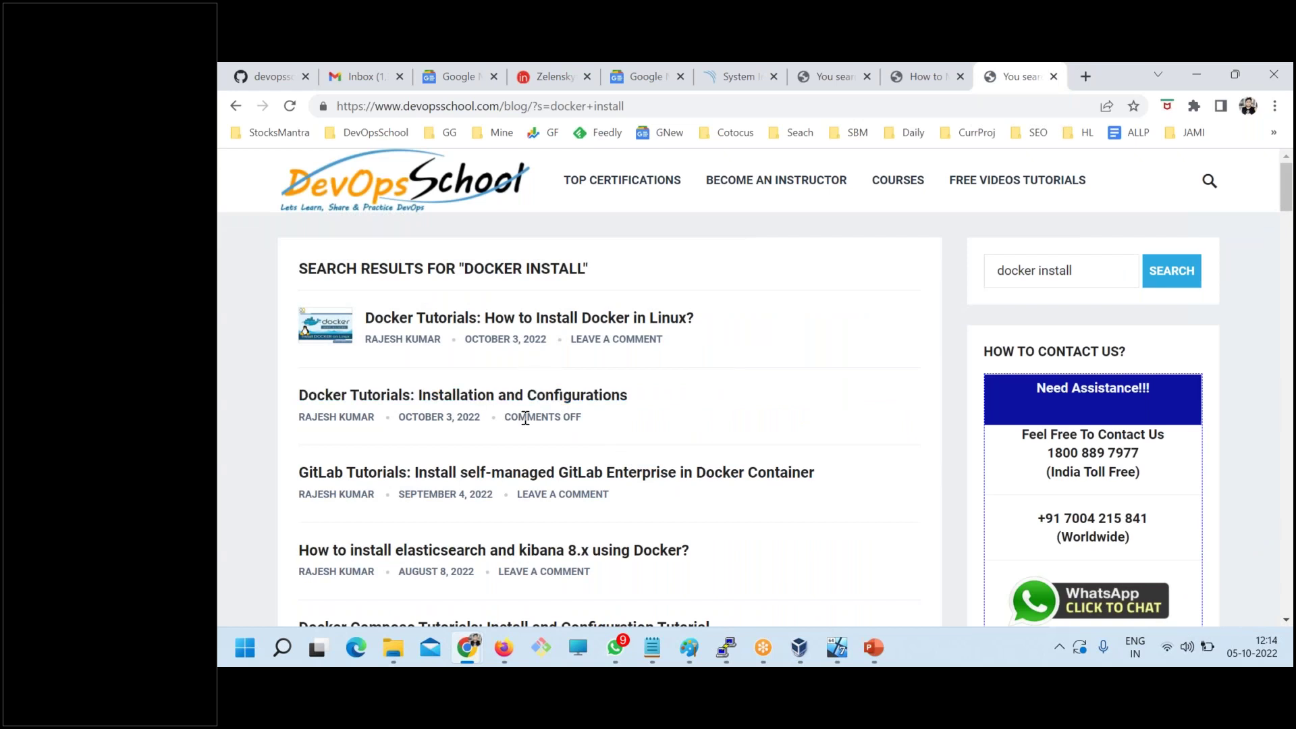
click(480, 396)
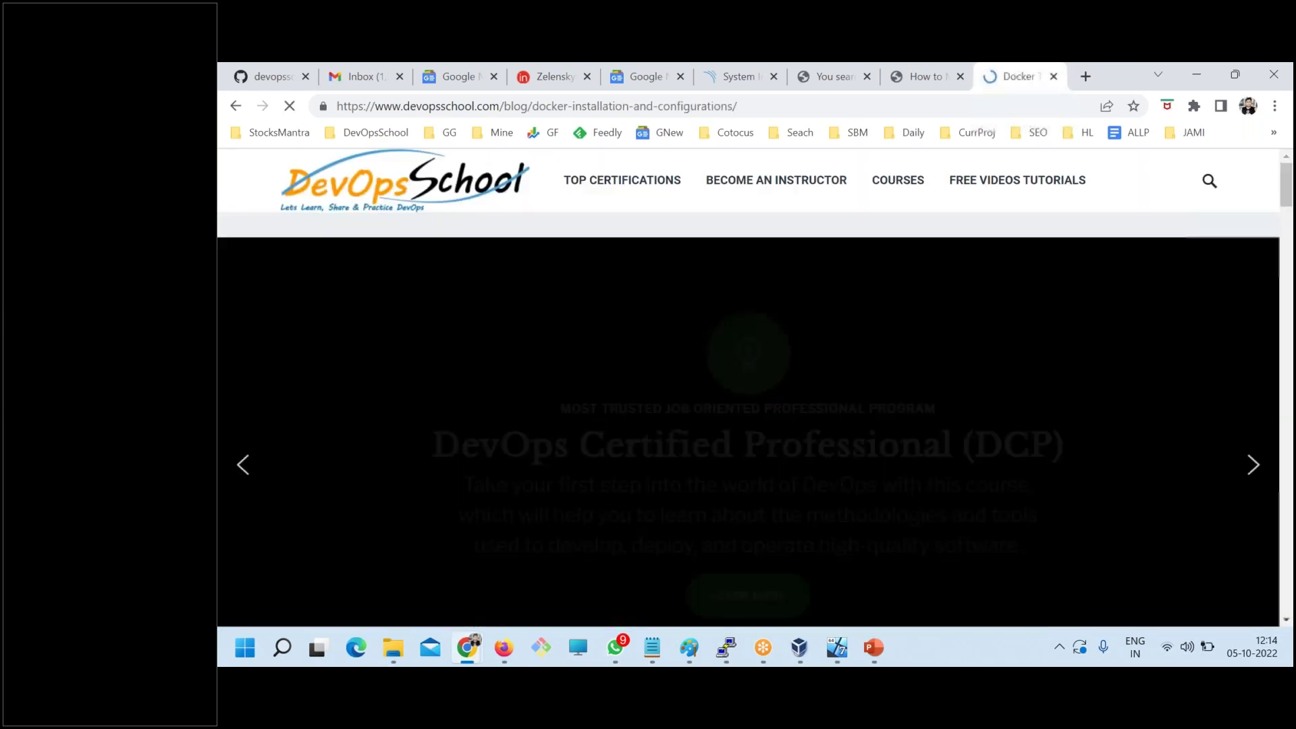
- Copy the curl -fsSL get.docker.com -o get-docker.sh command and run it in PuTTY
scroll(748, 387, down, 15)
scroll(343, 390, down, 7)
scroll(343, 390, up, 8)
scroll(343, 390, up, 4)
scroll(342, 390, down, 9)
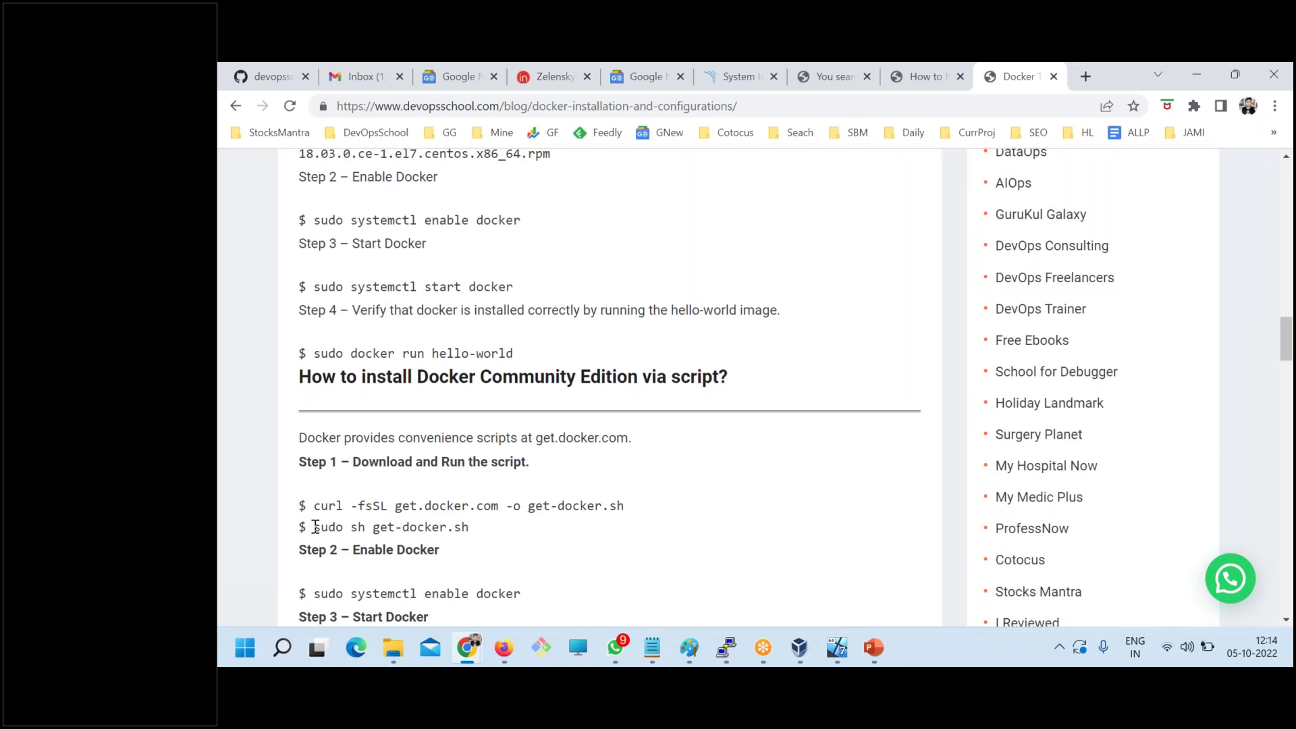
scroll(318, 528, up, 4)
scroll(323, 418, down, 5)
drag(322, 419, 658, 423)
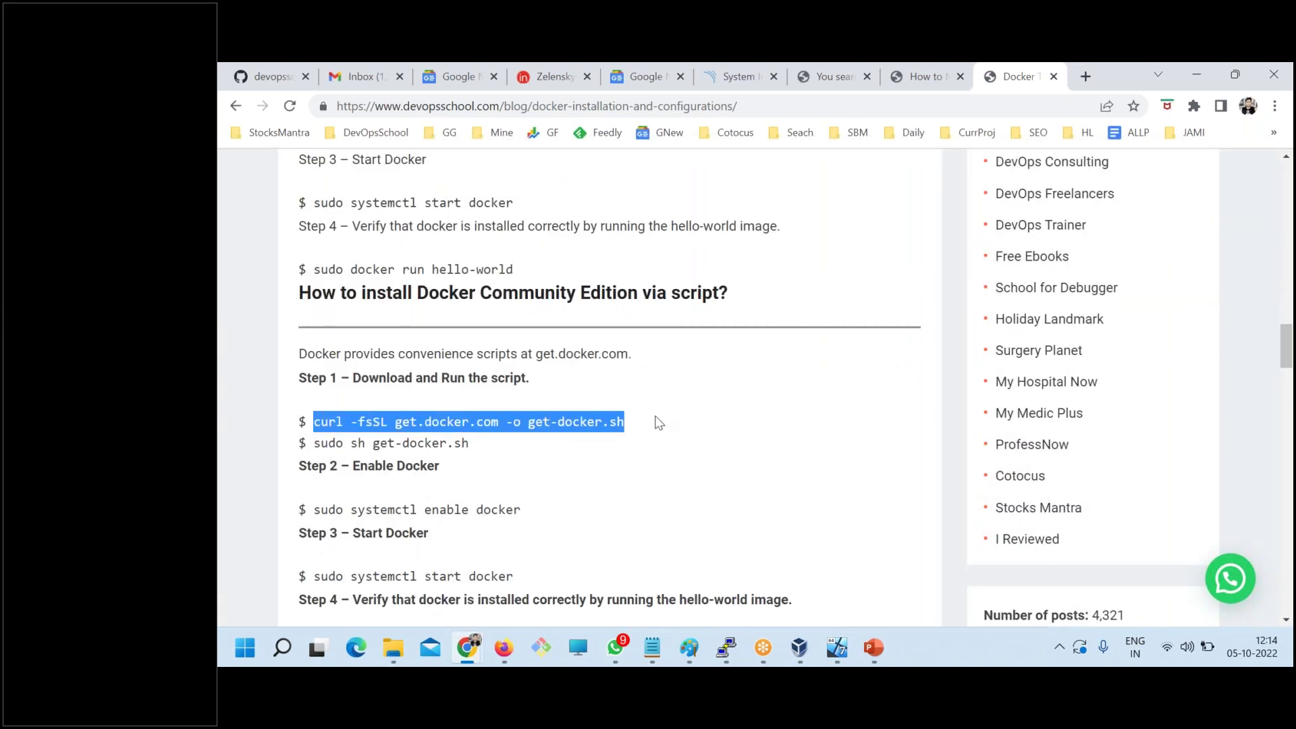
key(Return)
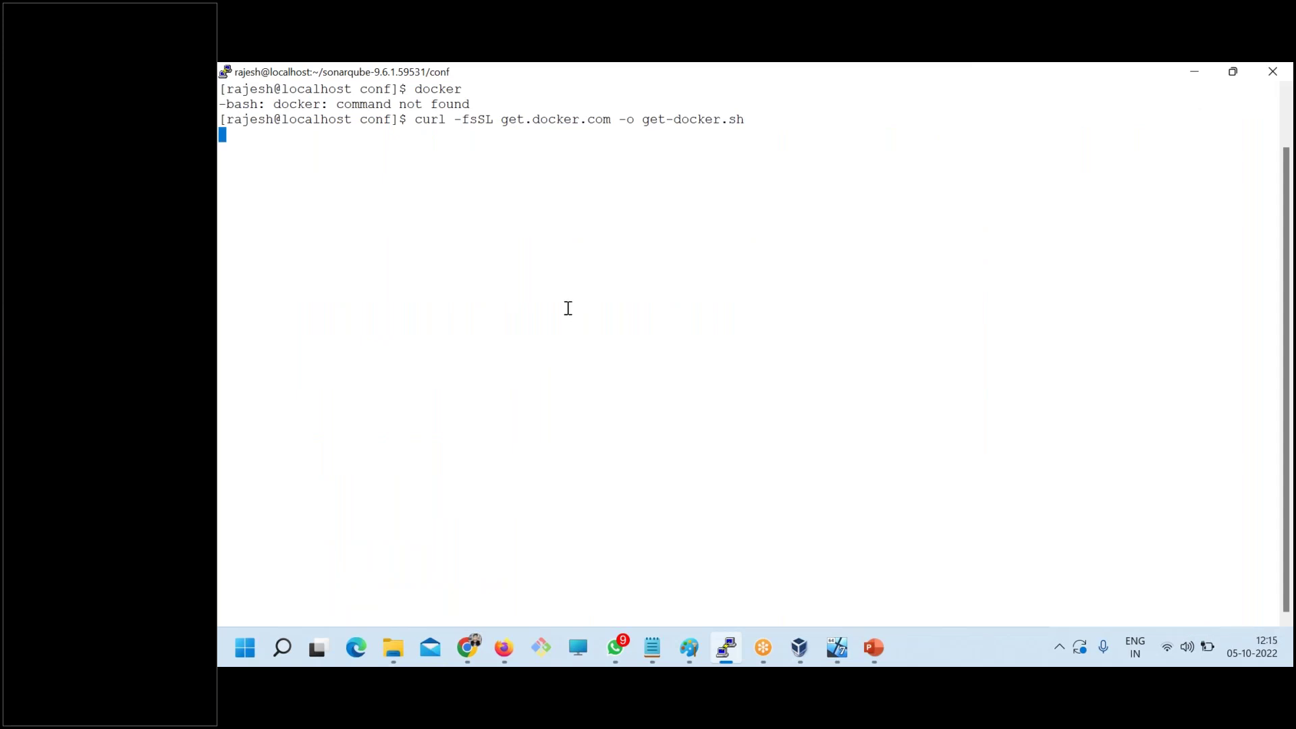
- Copy the guide's yum-utils install command and cancel the stalled curl download with Ctrl+C
key(alt+Tab)
scroll(564, 414, up, 14)
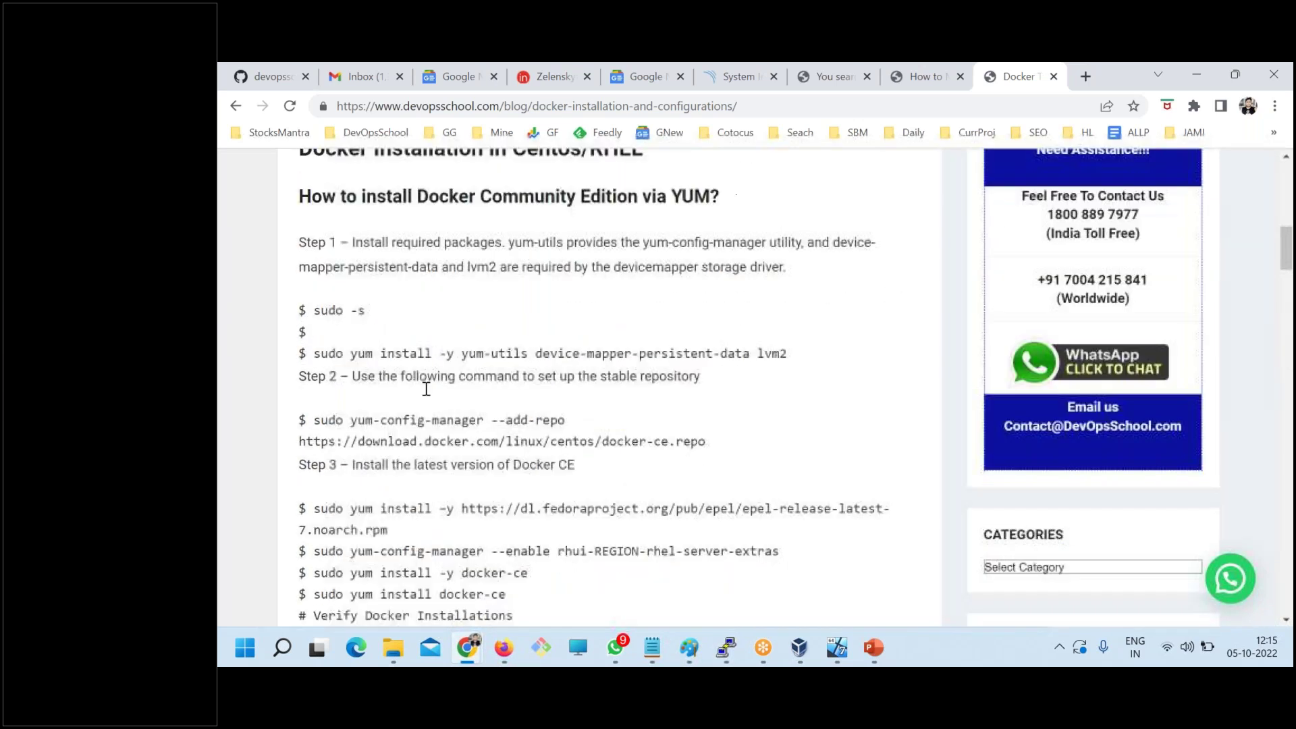
drag(314, 375, 903, 385)
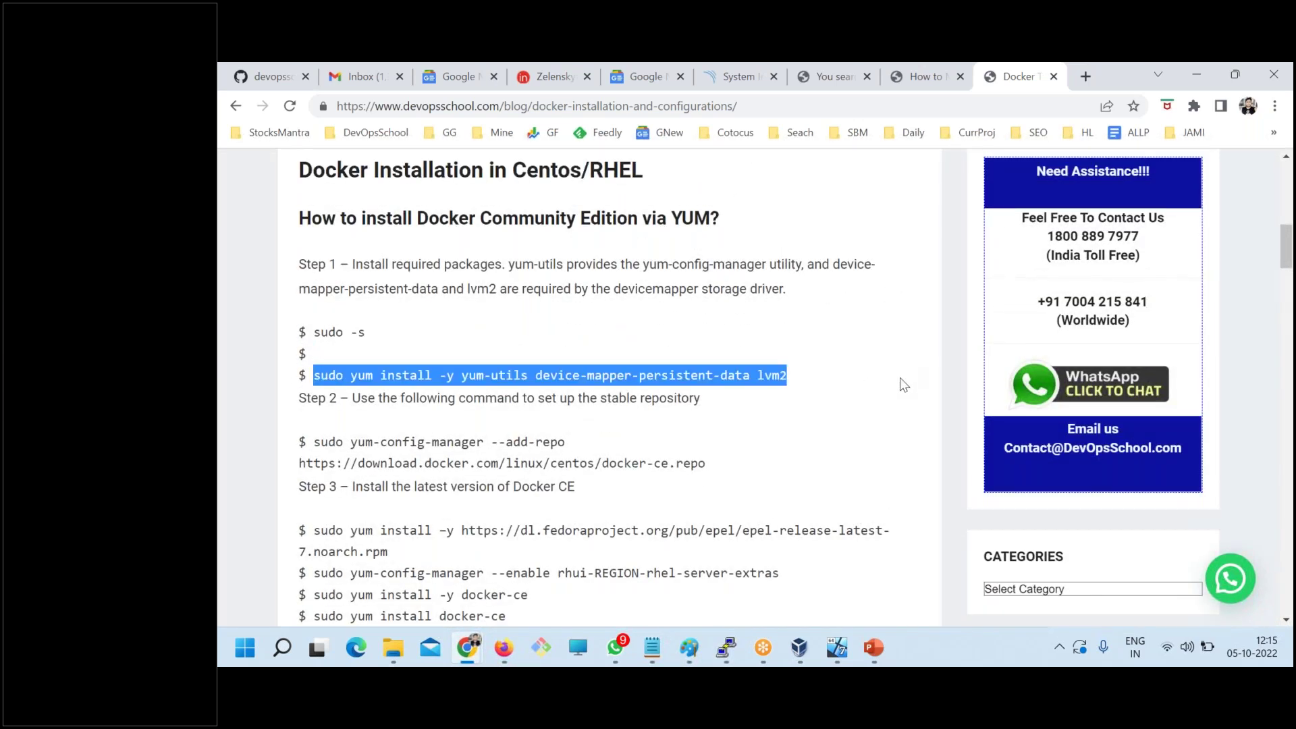
key(alt+Tab)
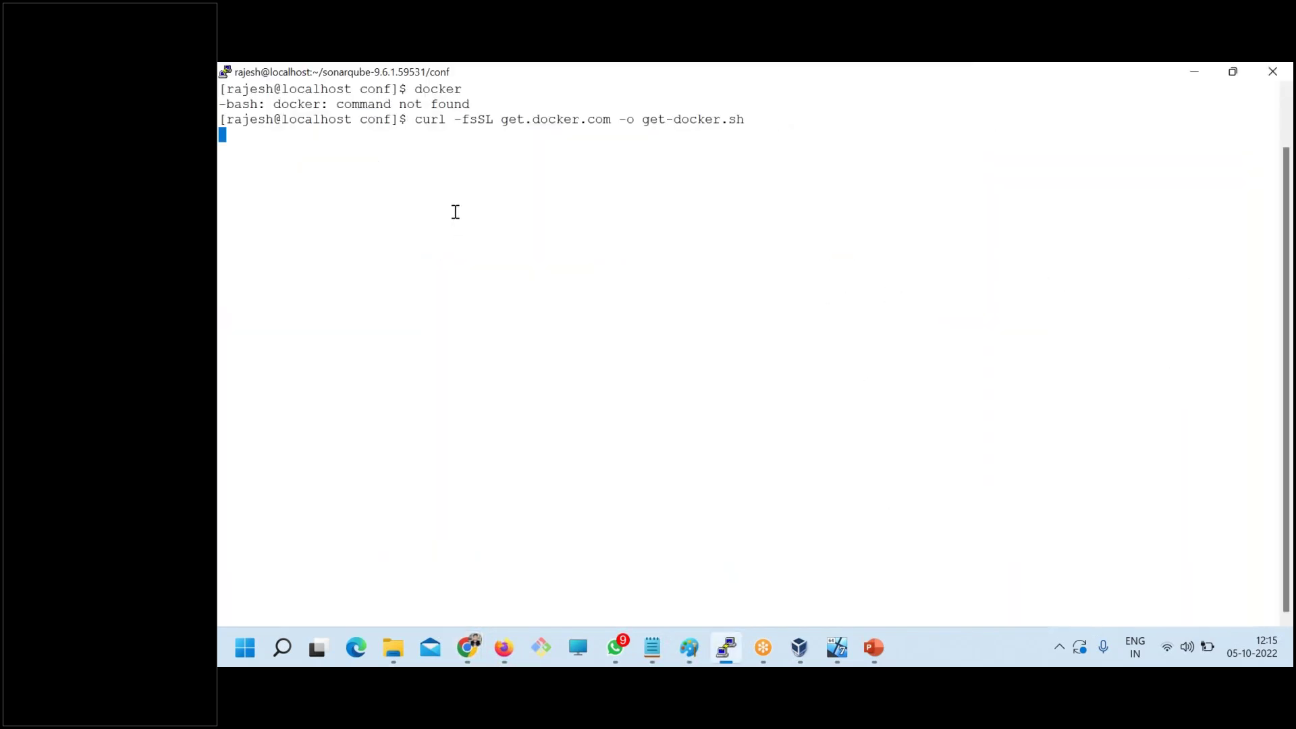
key(ctrl+c)
- In a duplicate session logged in as root, run sudo yum install -y yum-utils device-mapper-persistent-data lvm2
right_click(456, 75)
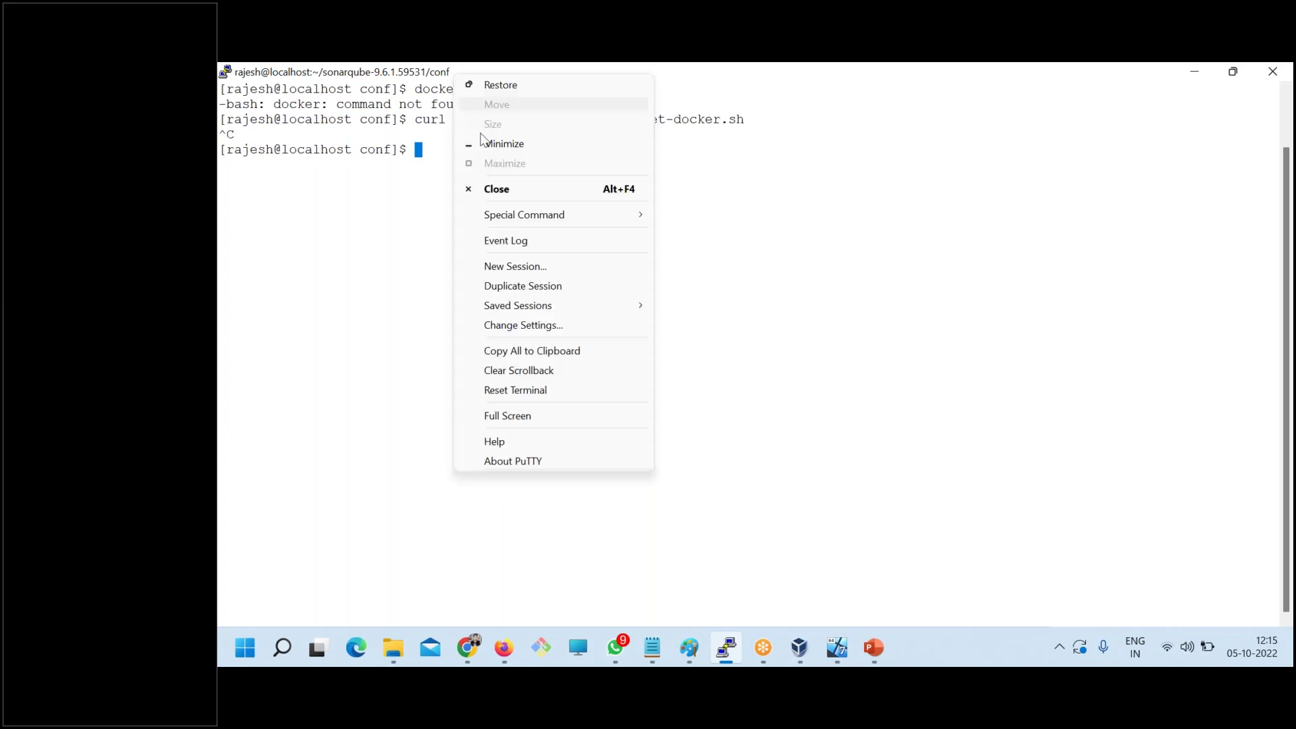
click(508, 286)
text(root)
key(Return)
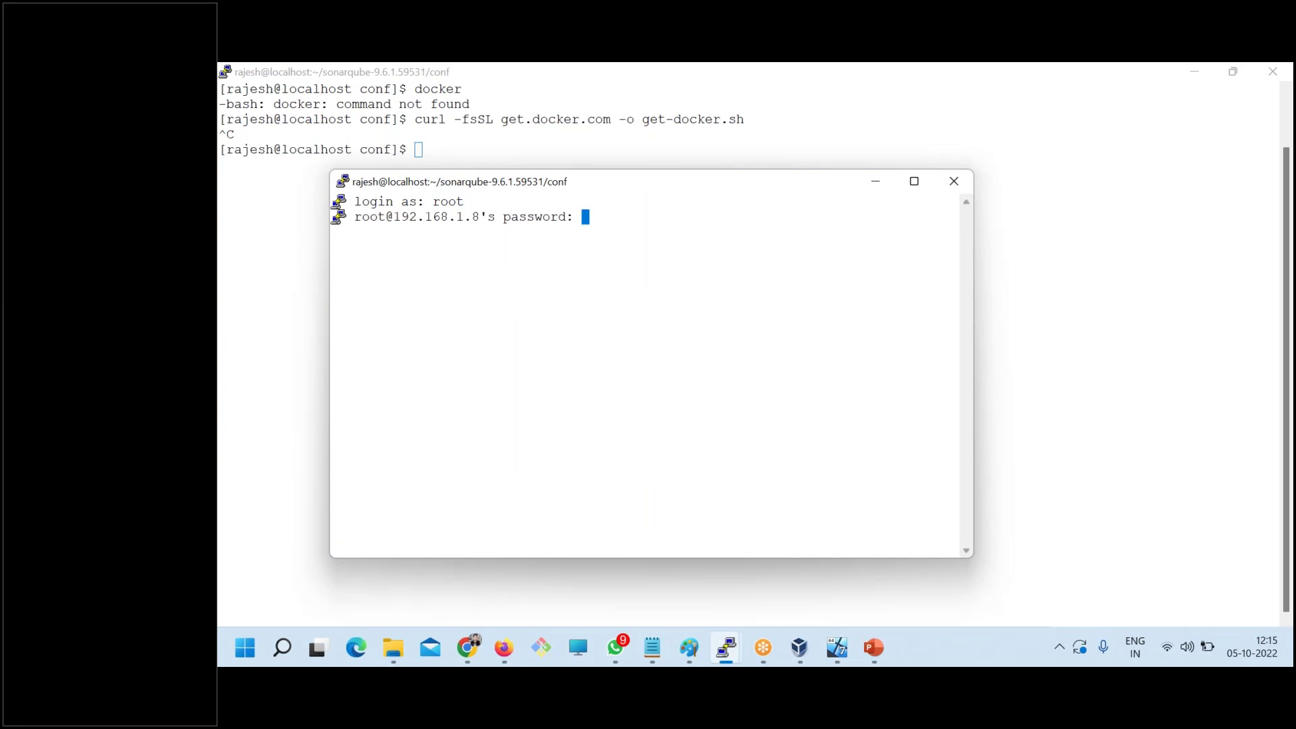
key(Return)
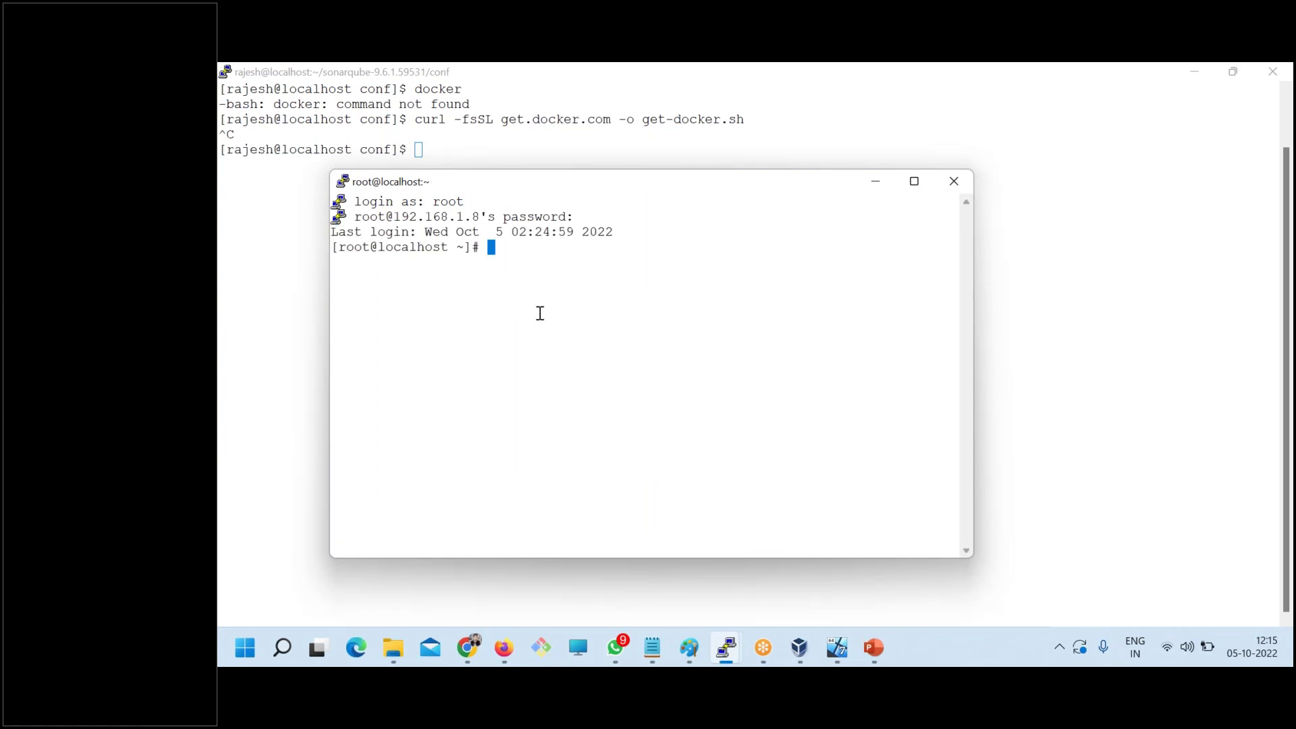
right_click(540, 313)
key(Return)
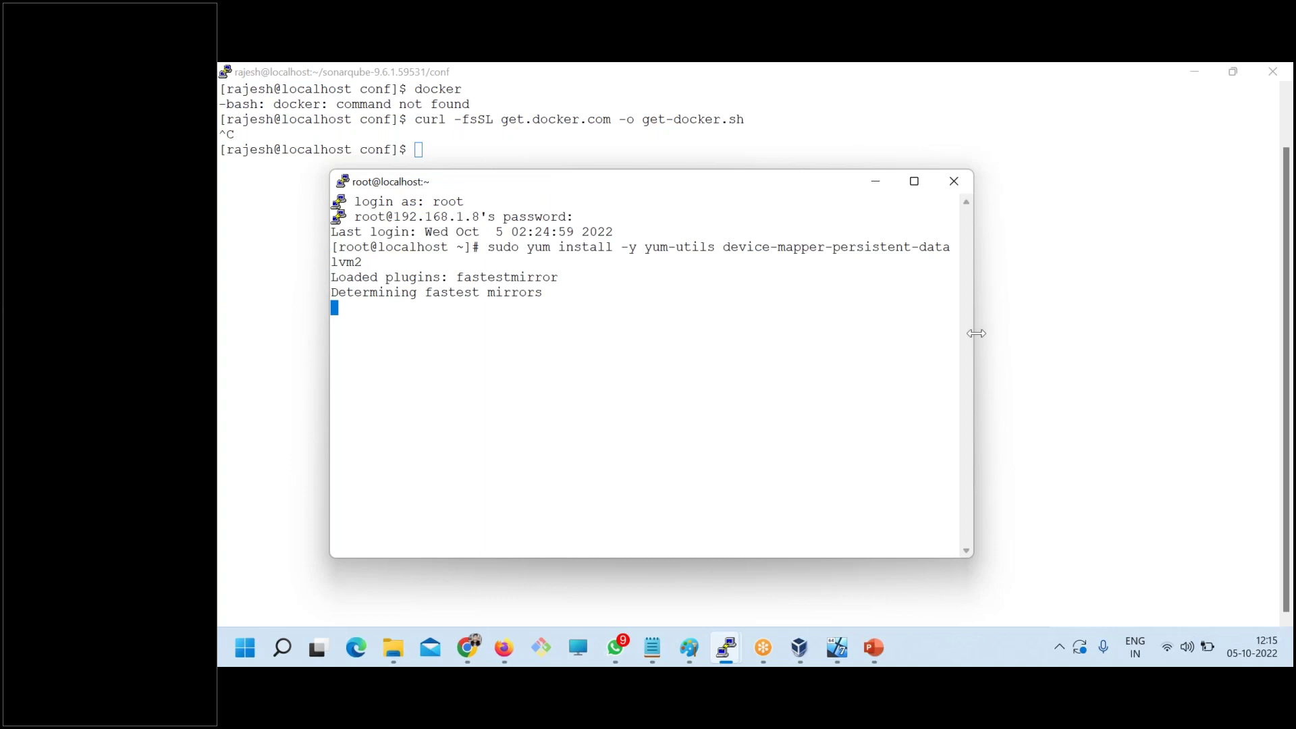
drag(974, 333, 1173, 298)
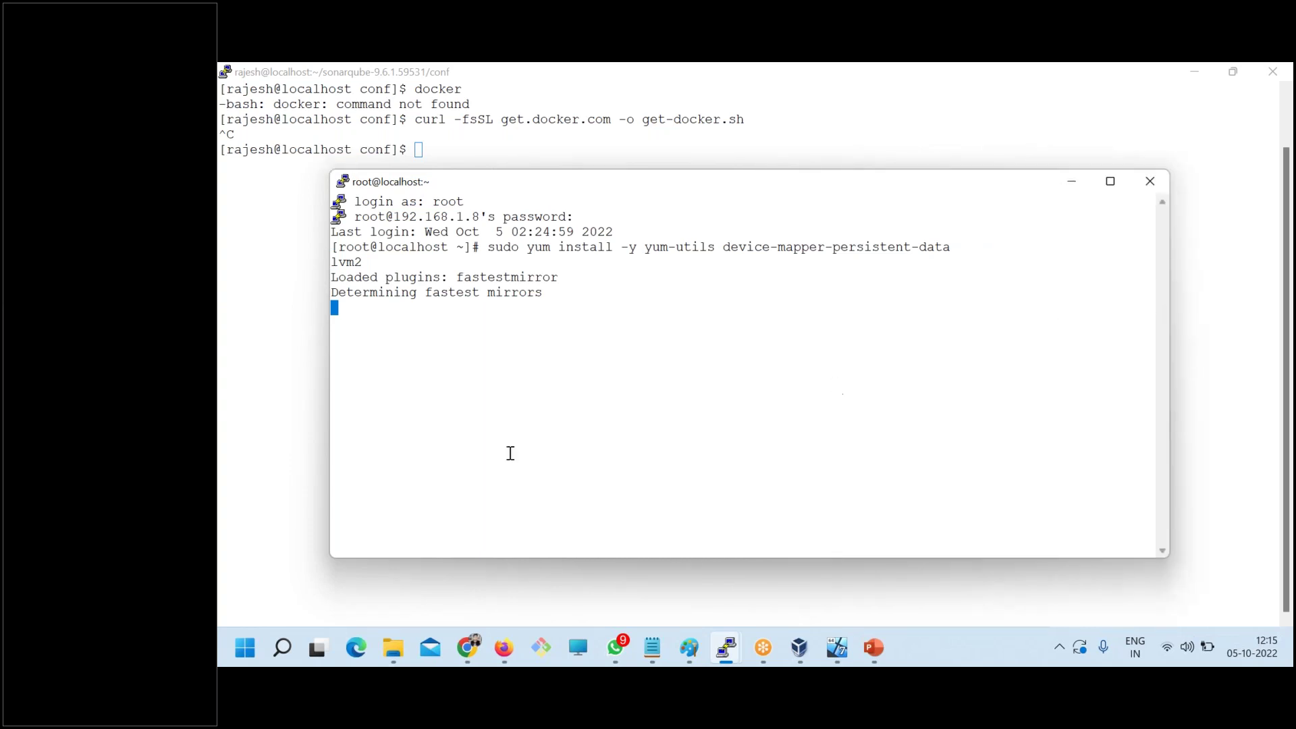
- Check the Docker tutorial page for the command that adds the Docker CE repository
mouse_move(477, 652)
click(405, 546)
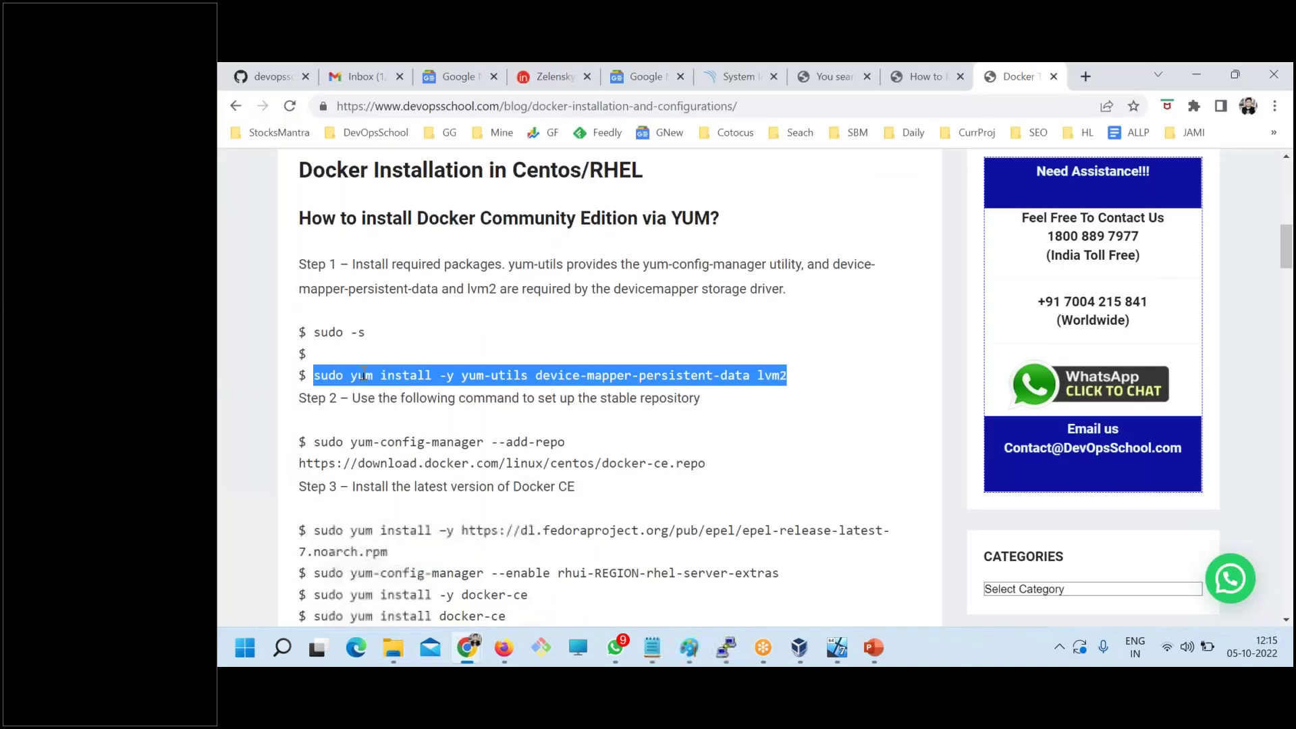
scroll(425, 457, down, 3)
scroll(429, 472, up, 3)
scroll(431, 486, down, 3)
- In the root terminal, let yum-utils finish installing and add the download.docker.com docker-ce.repo repository
key(alt+Tab)
drag(543, 289, 411, 236)
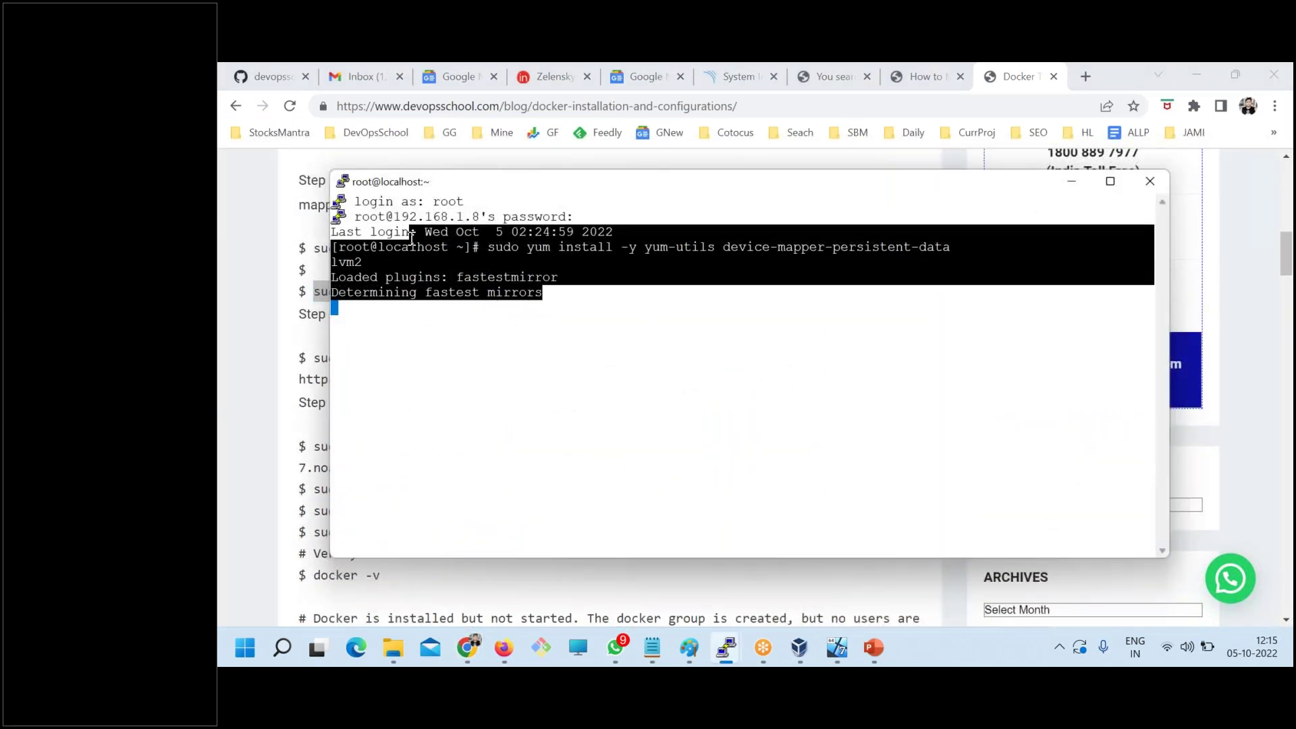
click(514, 319)
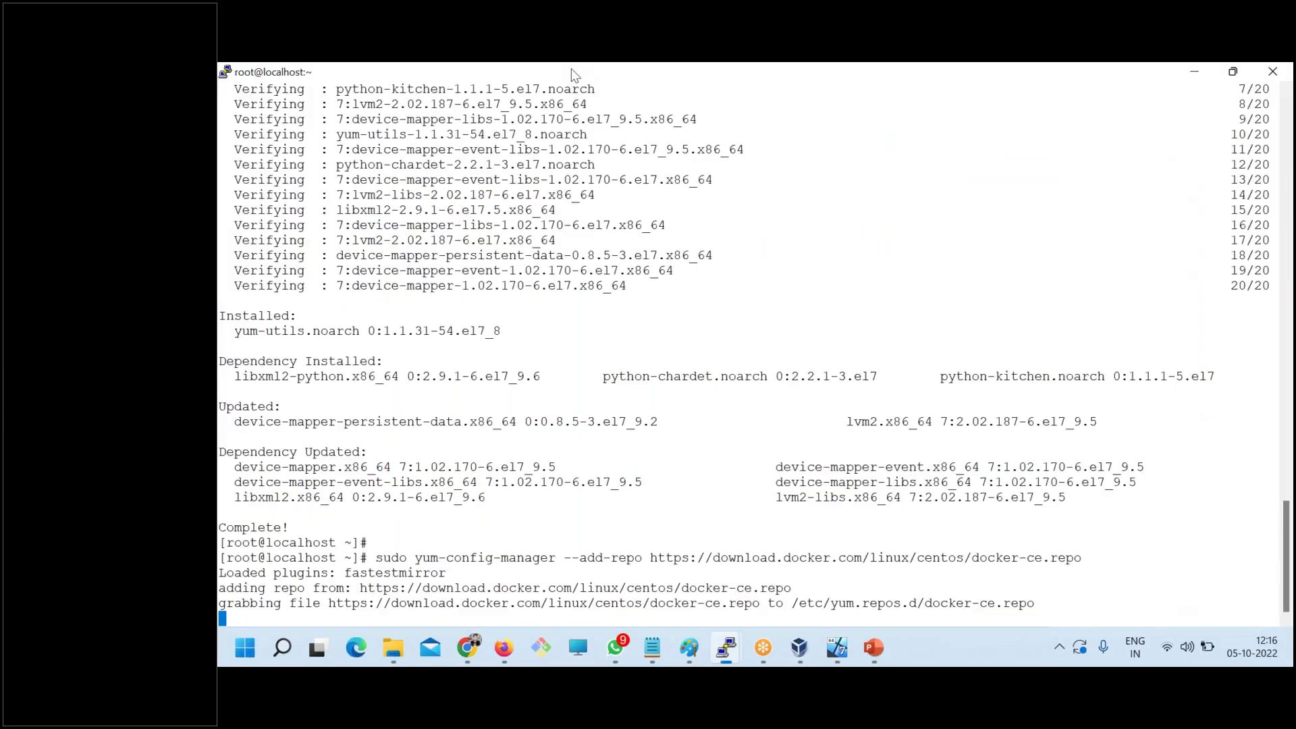
double_click(573, 75)
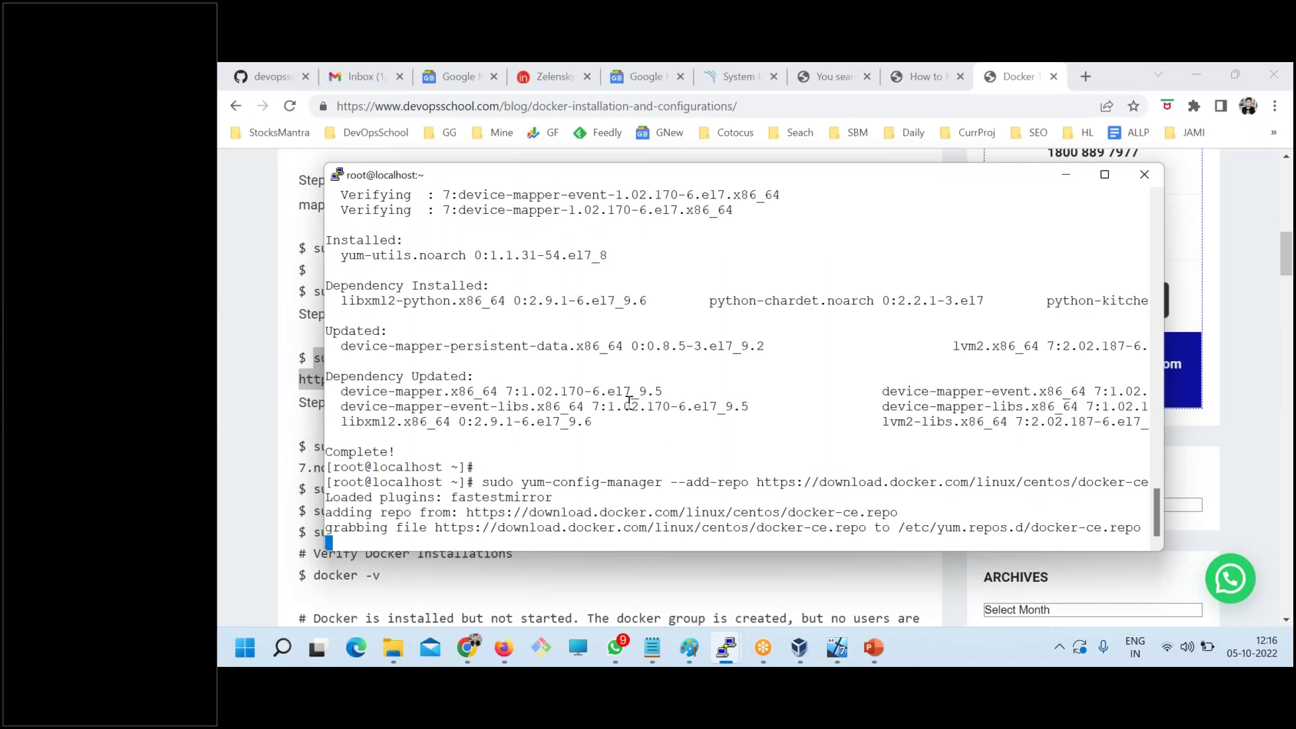
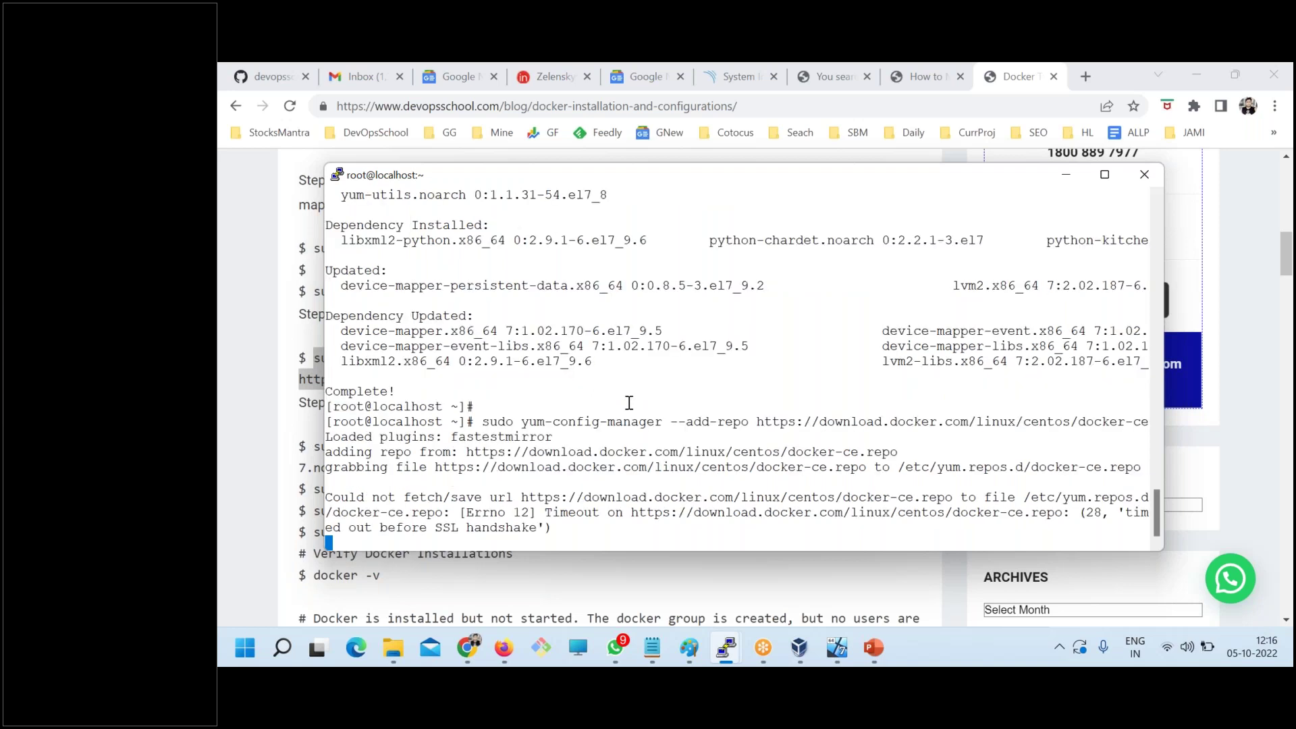
- Clear the timed-out output and rerun yum-config-manager --add-repo for the docker-ce repository
key(Return)
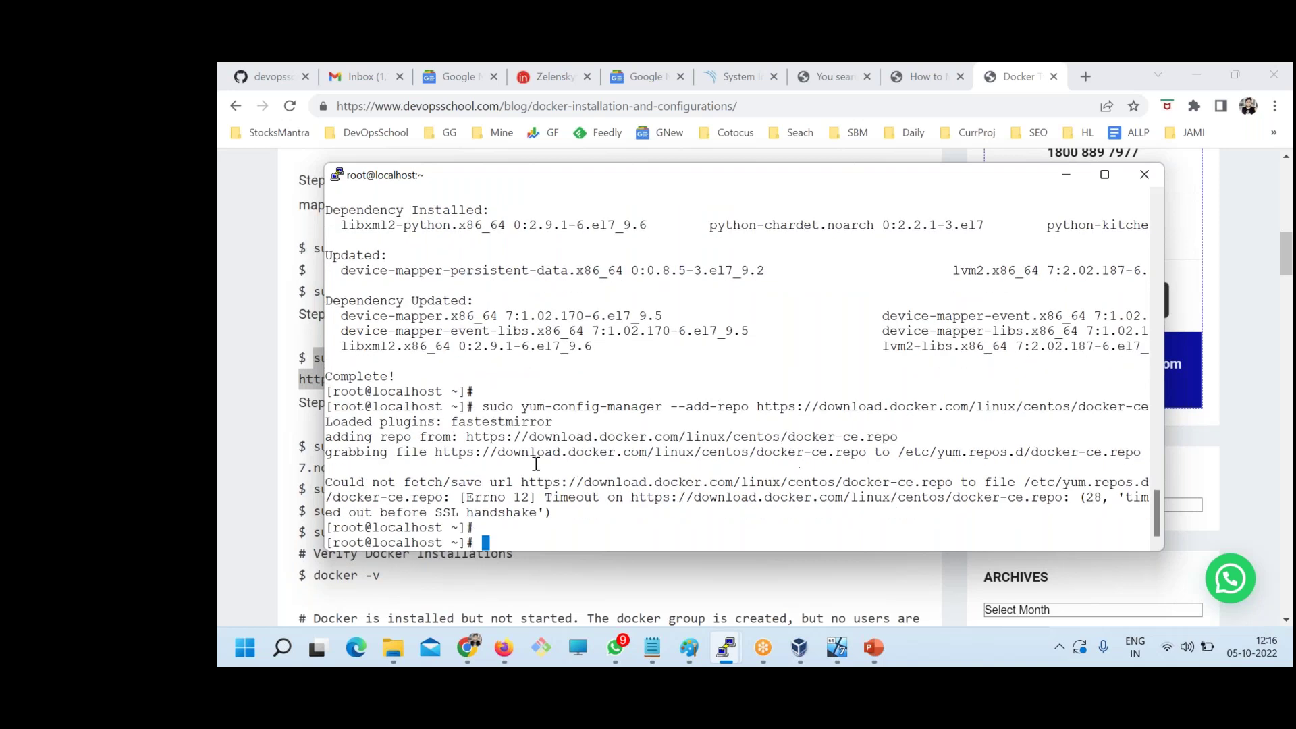
drag(435, 483, 668, 497)
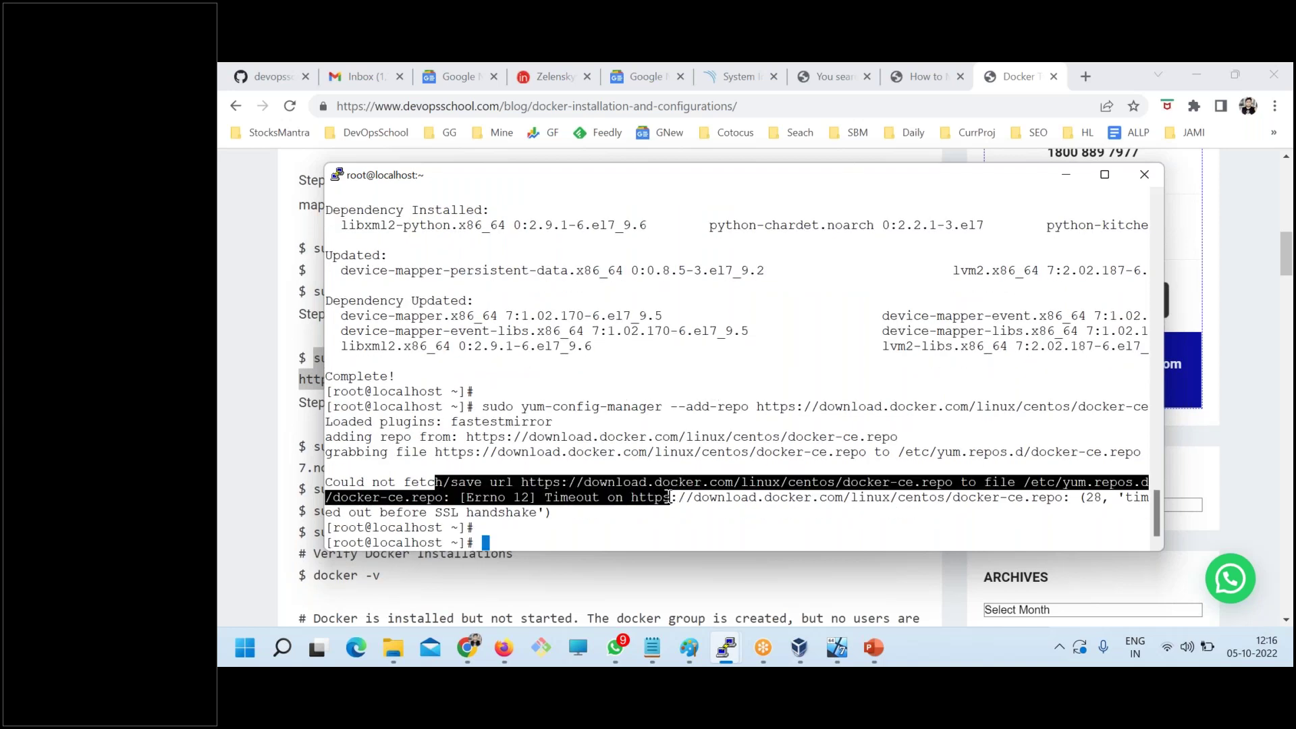
text(clear)
key(Return)
key(Up)
key(Up)
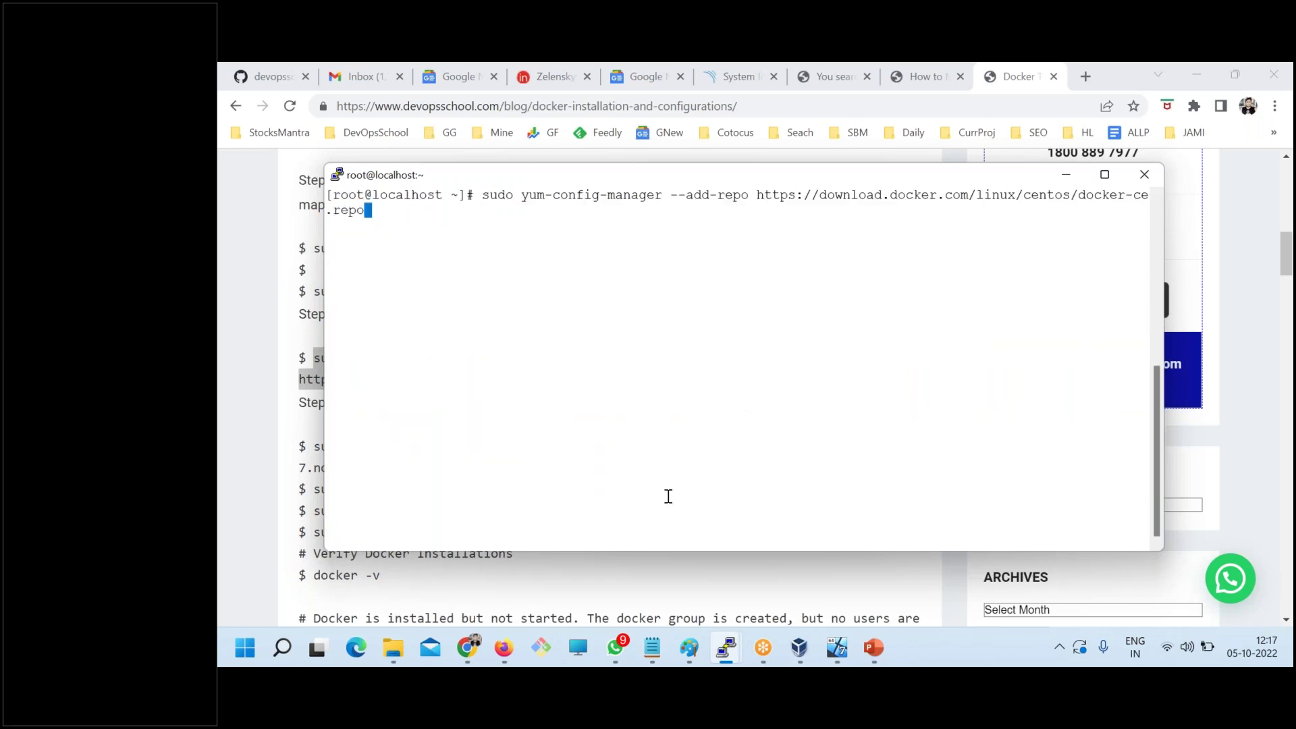
key(Return)
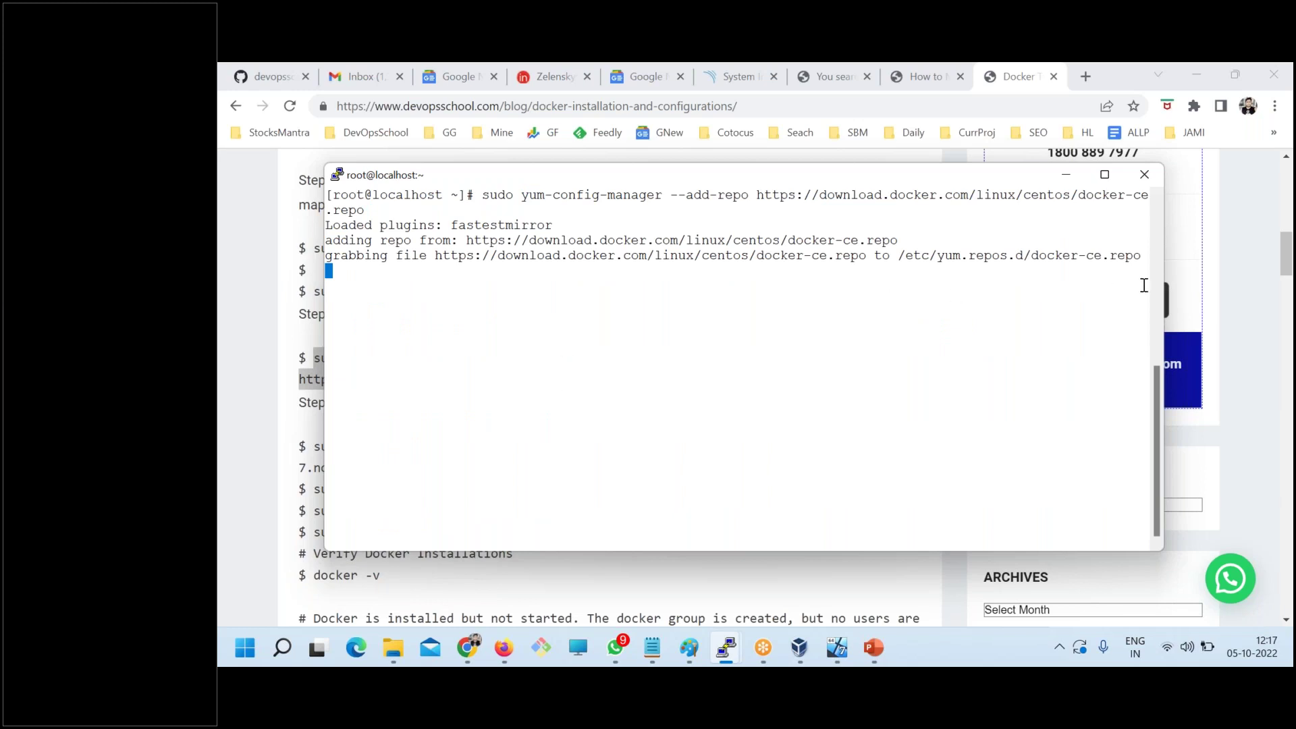
drag(1184, 288, 1256, 288)
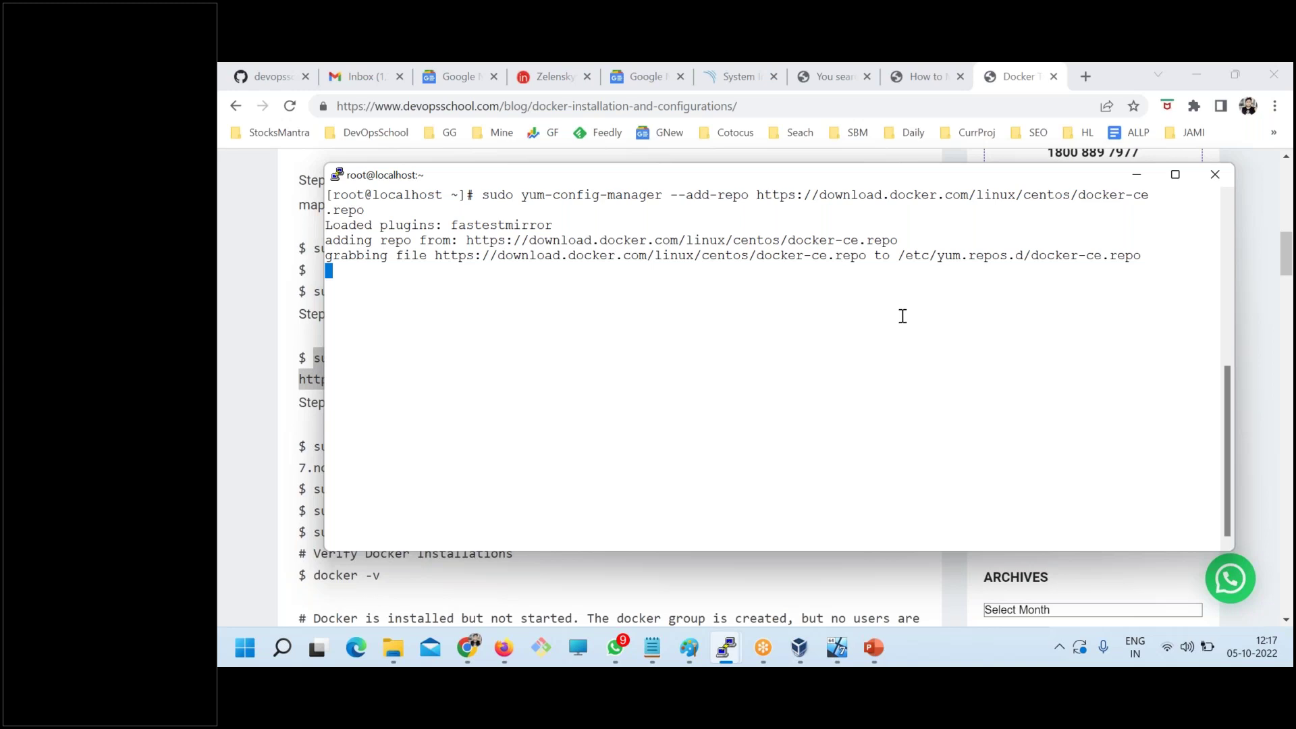
- Start the aborted Docker virtual machine from VirtualBox Manager
click(801, 653)
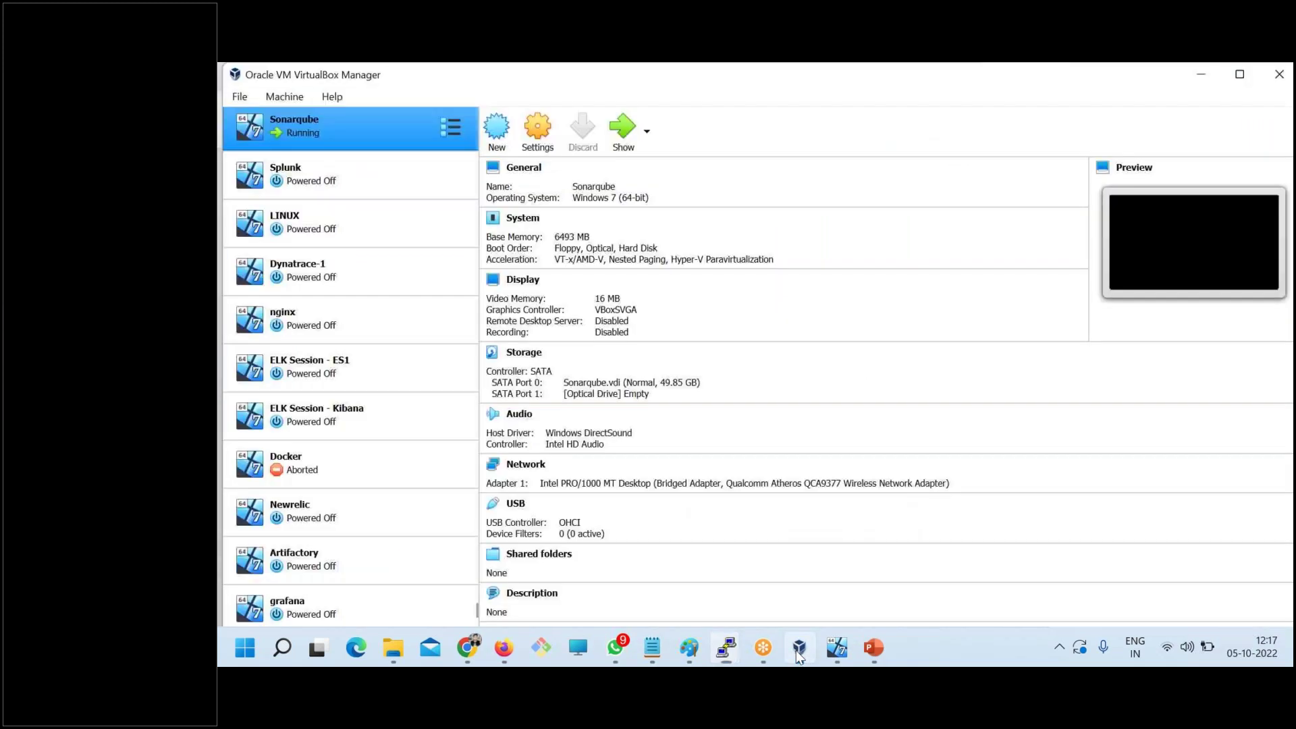
click(315, 475)
click(615, 135)
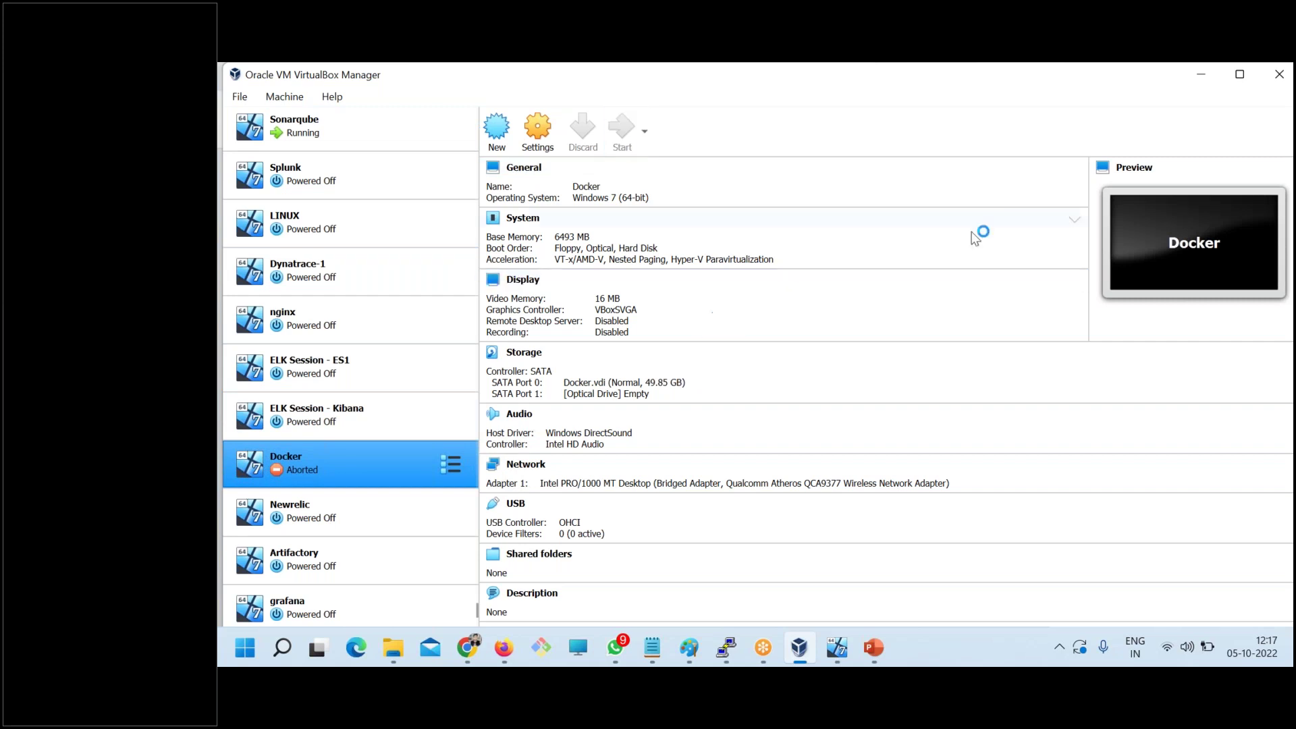
click(1199, 80)
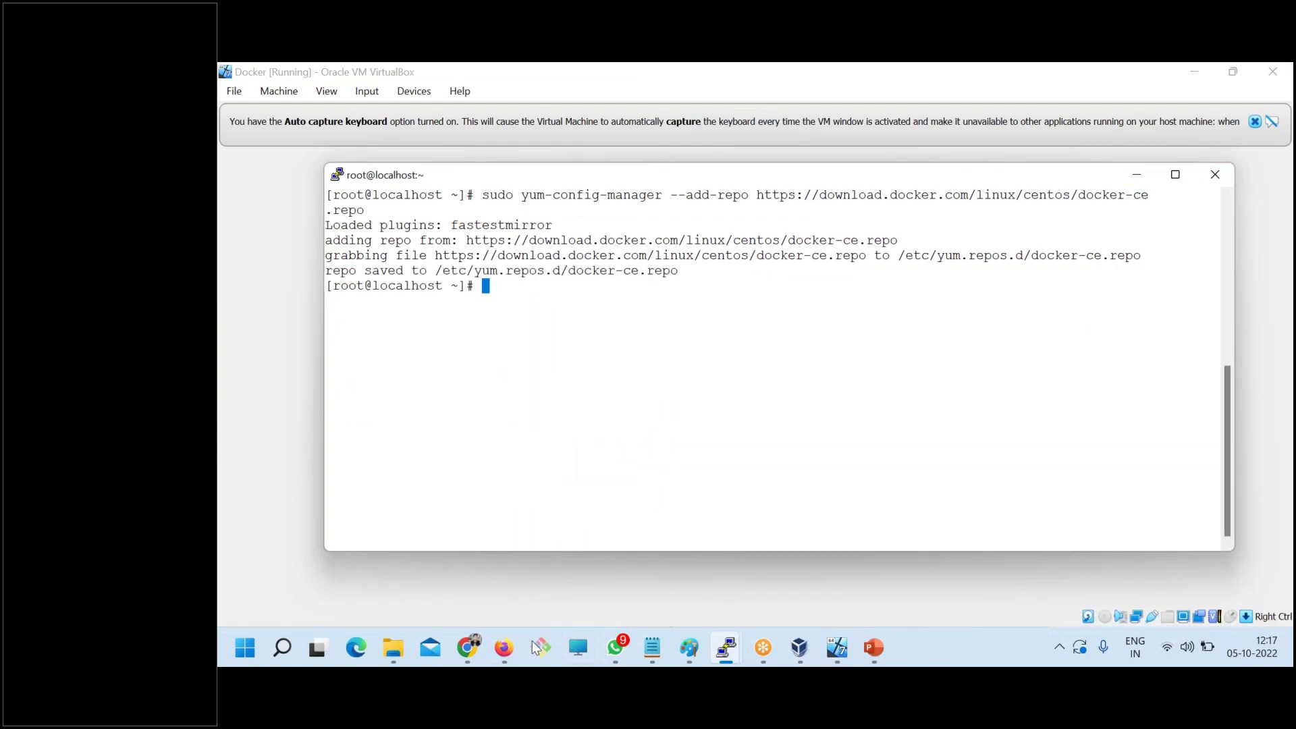
- Paste the epel-release install command from the tutorial into PuTTY and confirm it with y
mouse_move(468, 648)
click(413, 550)
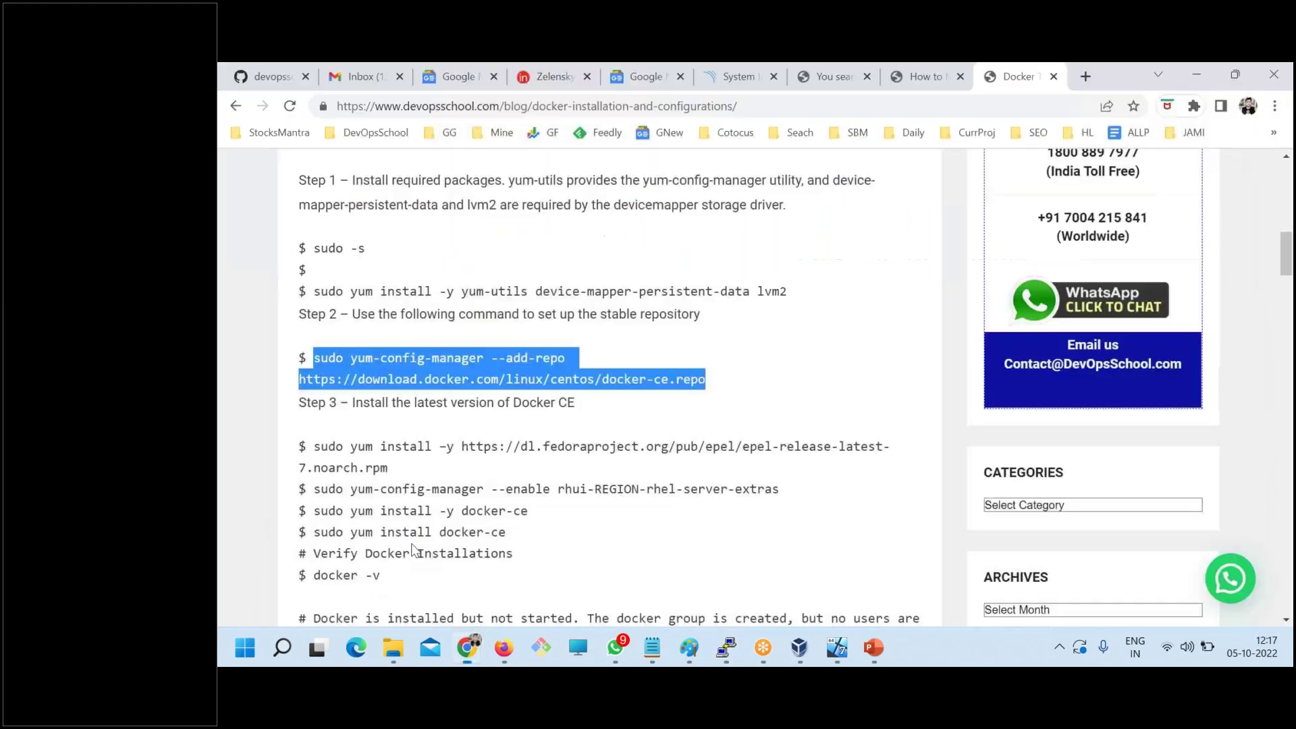
drag(312, 446, 399, 467)
key(ctrl+c)
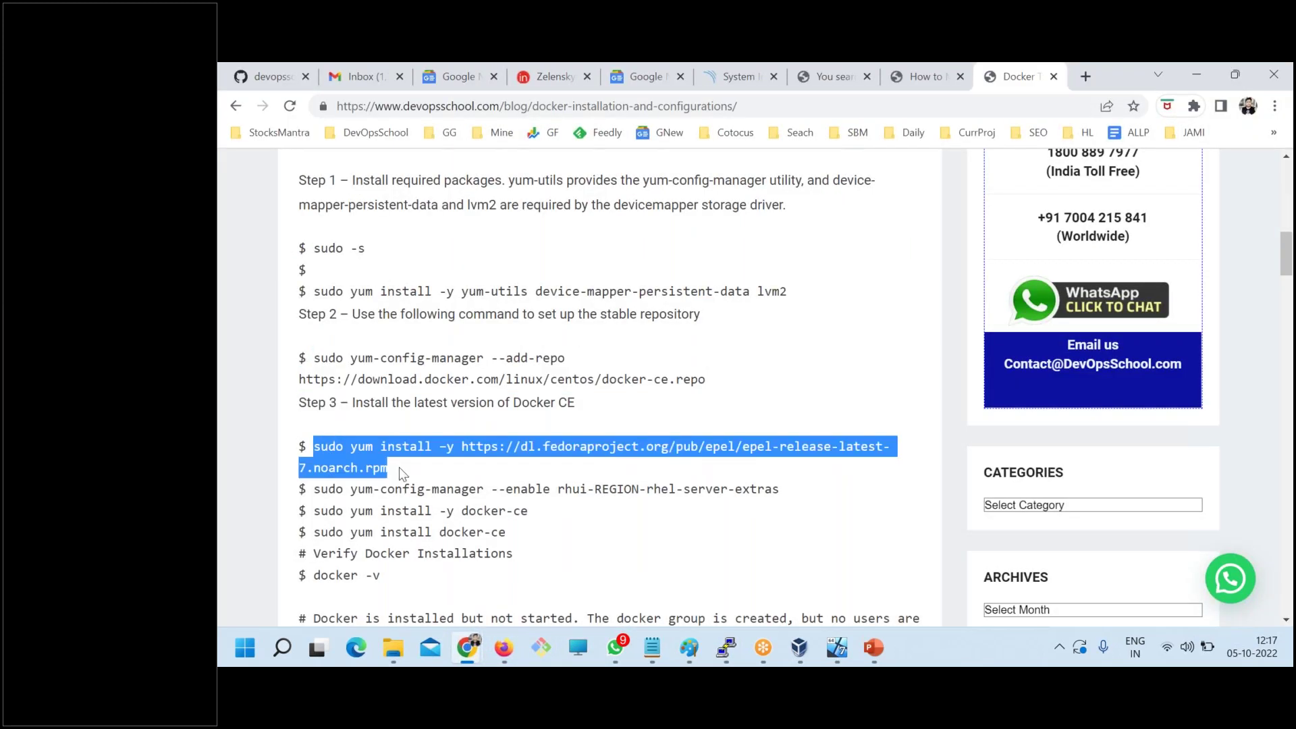
key(alt+Tab)
right_click(611, 286)
key(Return)
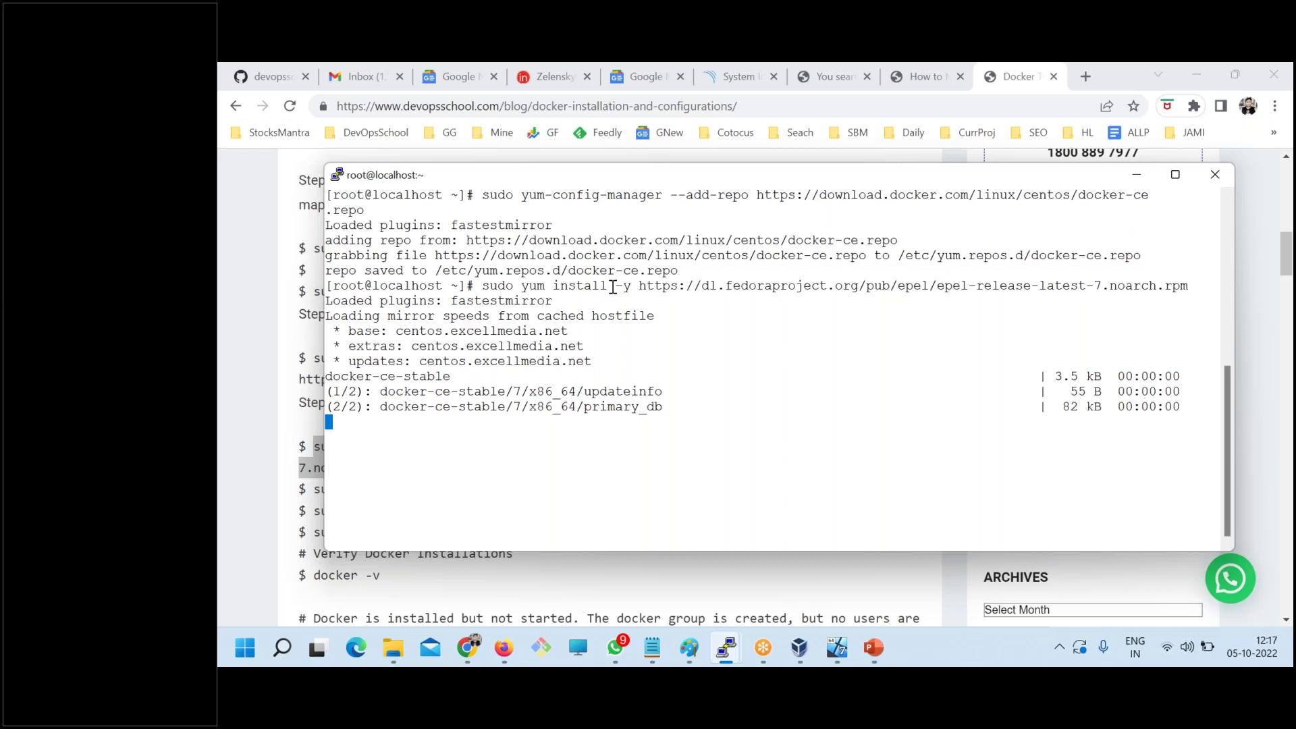
text(y)
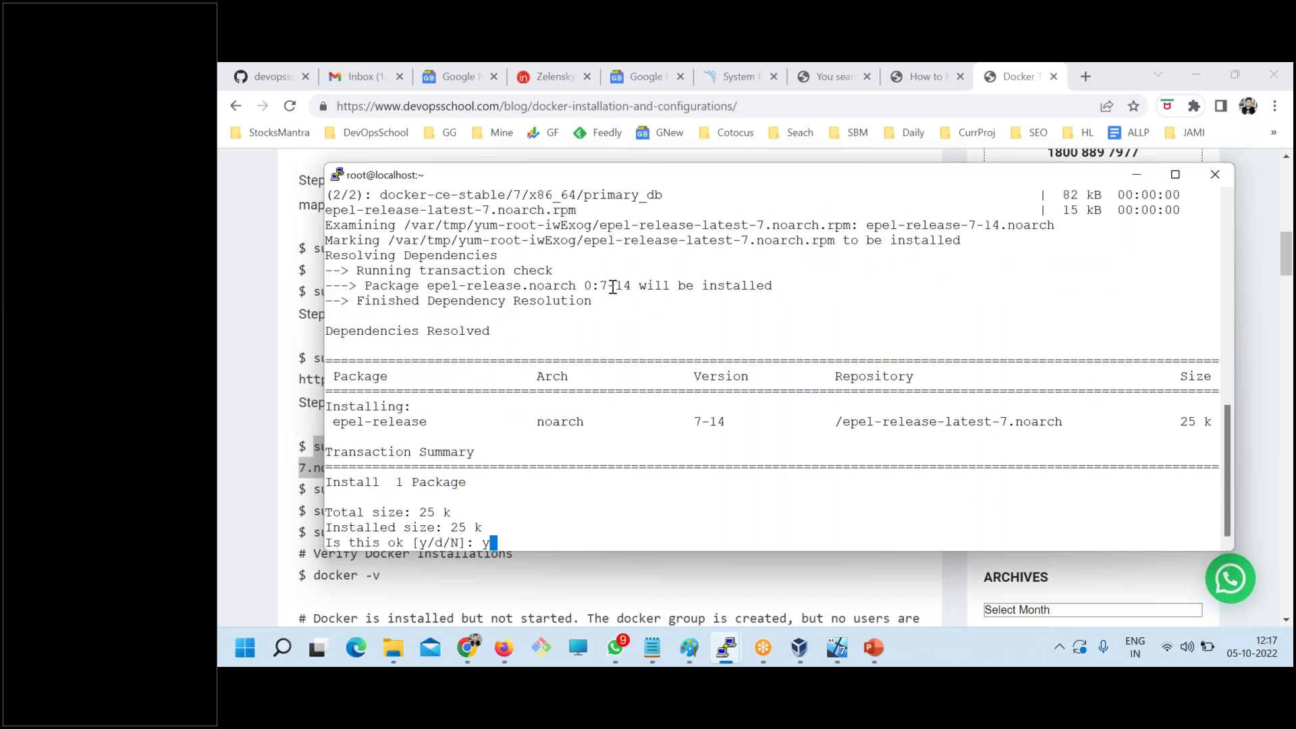
key(Return)
- Enable the rhui-REGION-rhel-server-extras repository with yum-config-manager --enable
key(alt+Tab)
drag(321, 489, 780, 490)
click(331, 489)
key(ctrl+c)
key(alt+Tab)
right_click(581, 324)
key(Return)
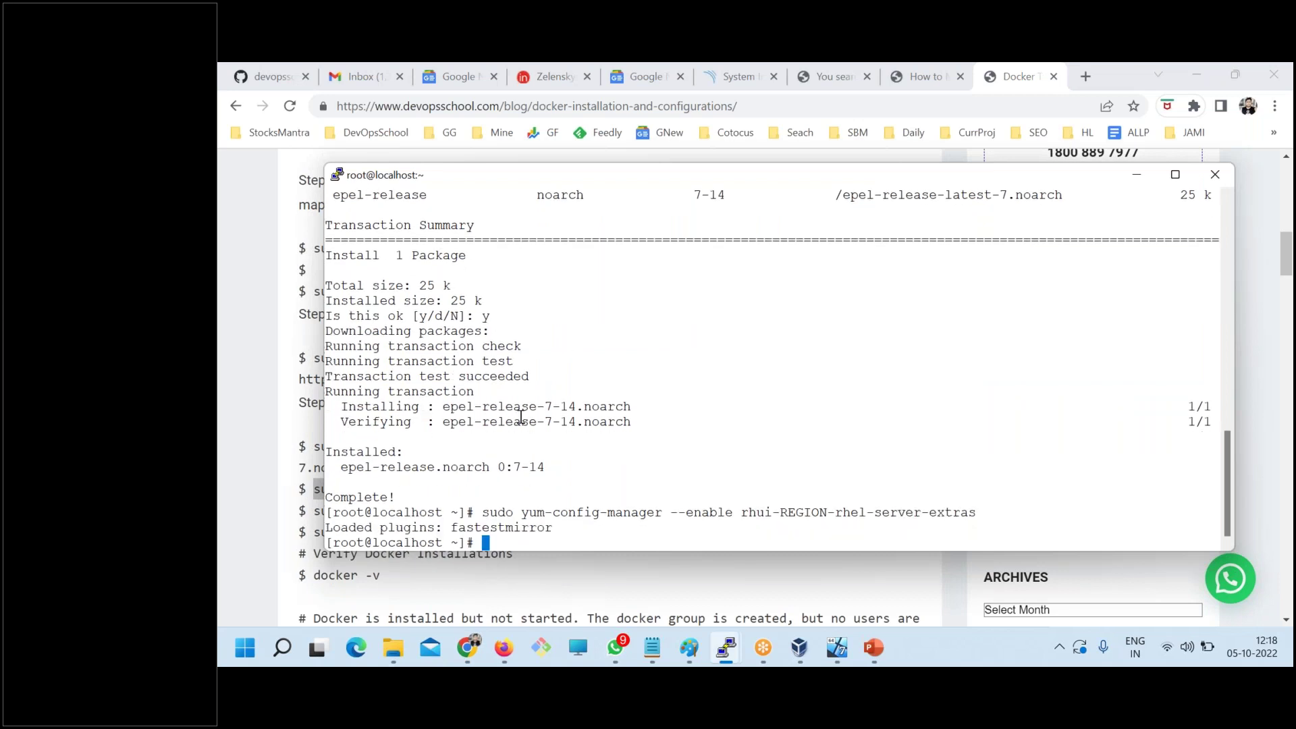
key(alt+Tab)
- Run sudo yum install -y docker-ce, copied from the blog, until it completes
drag(313, 510, 553, 516)
key(ctrl+c)
key(alt+Tab)
right_click(698, 314)
key(Return)
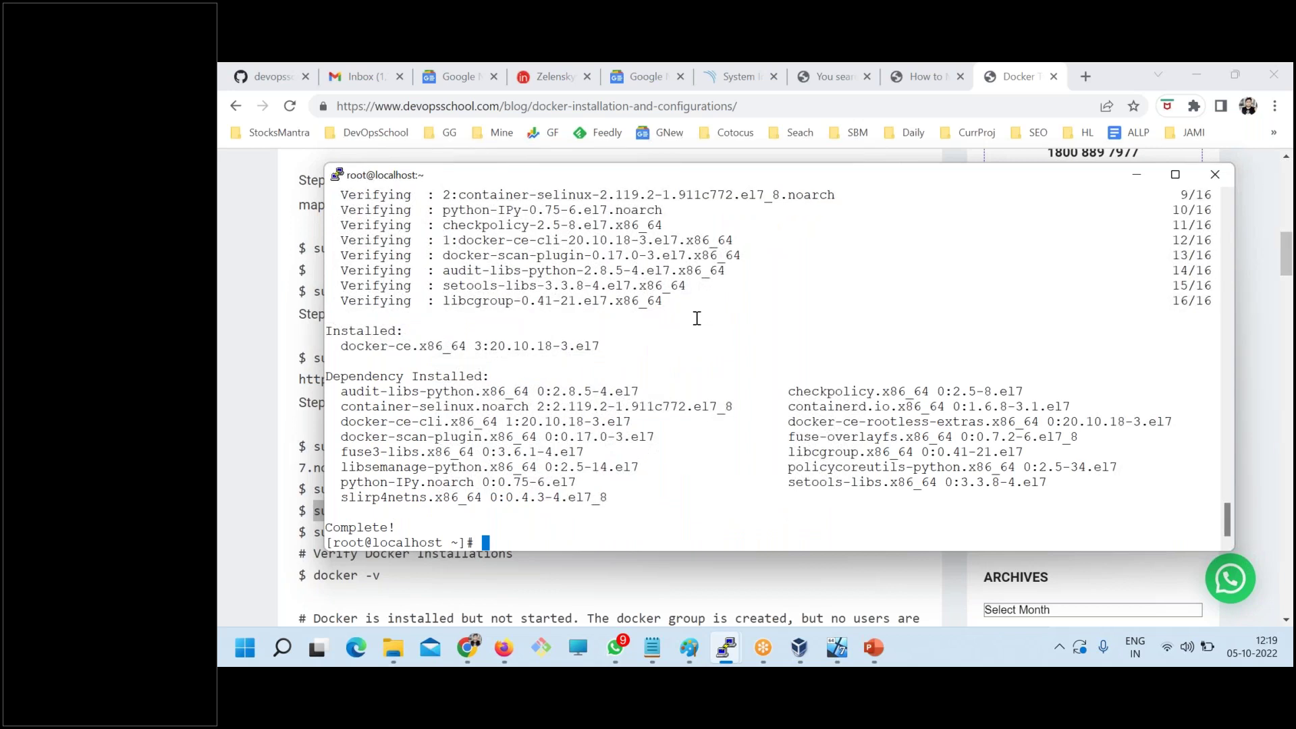
click(300, 411)
- Enable Docker at boot with sudo systemctl enable docker
scroll(300, 411, down, 1)
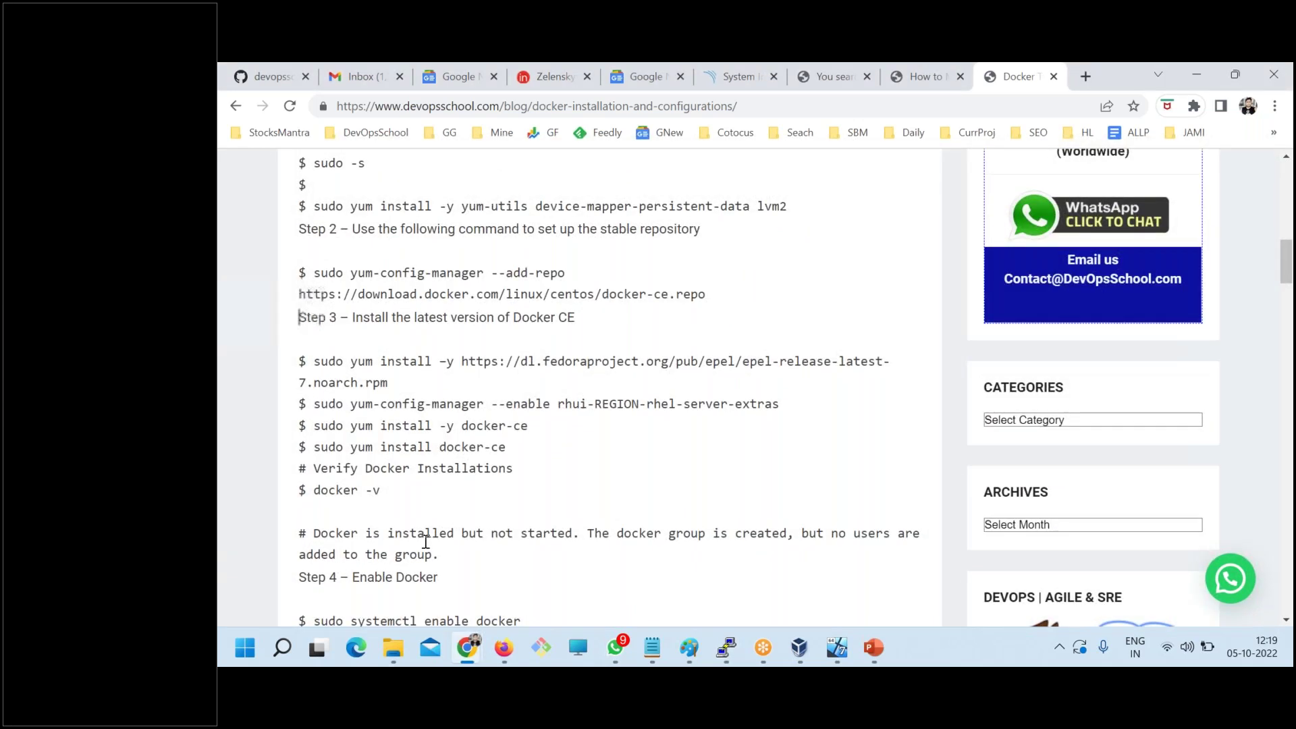
scroll(322, 499, down, 1)
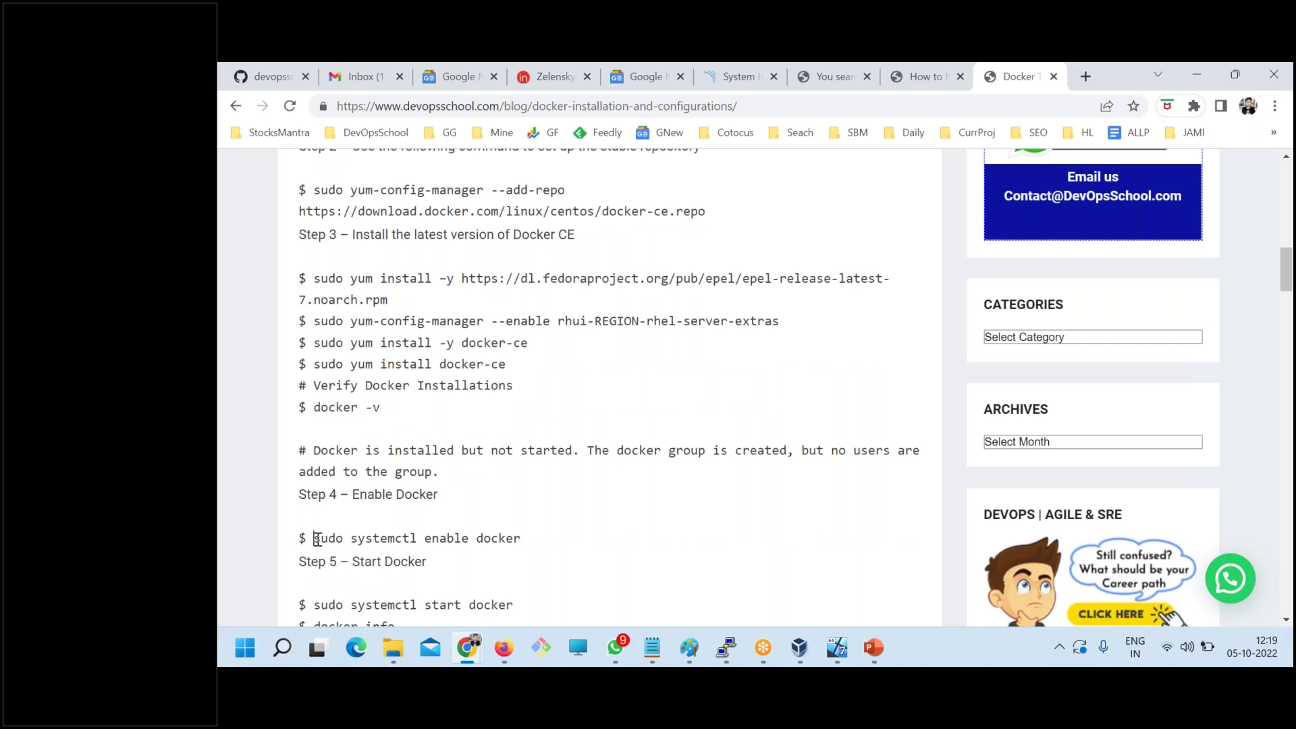
drag(312, 538, 544, 542)
key(ctrl+c)
key(alt+Tab)
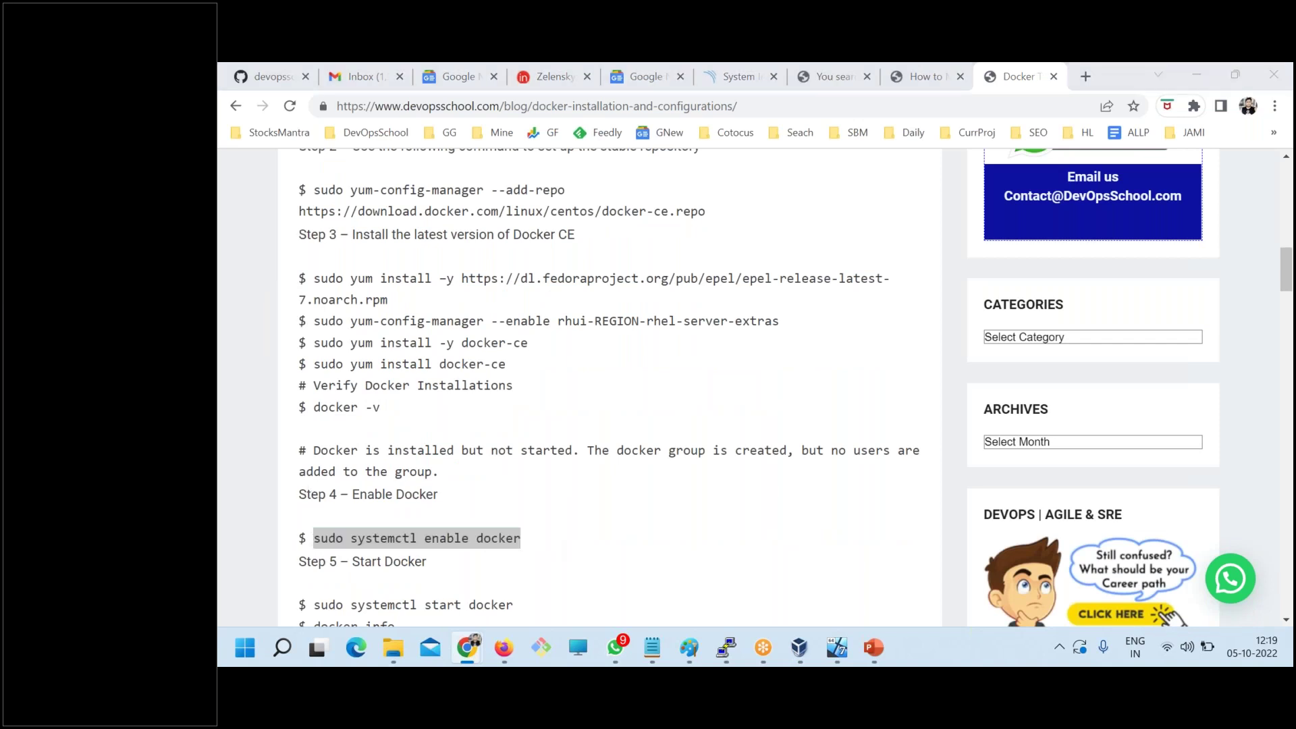
right_click(641, 336)
key(Return)
key(alt+Tab)
- Start the Docker service with sudo systemctl start docker
scroll(644, 334, down, 2)
drag(514, 437, 314, 440)
key(ctrl+c)
key(alt+Tab)
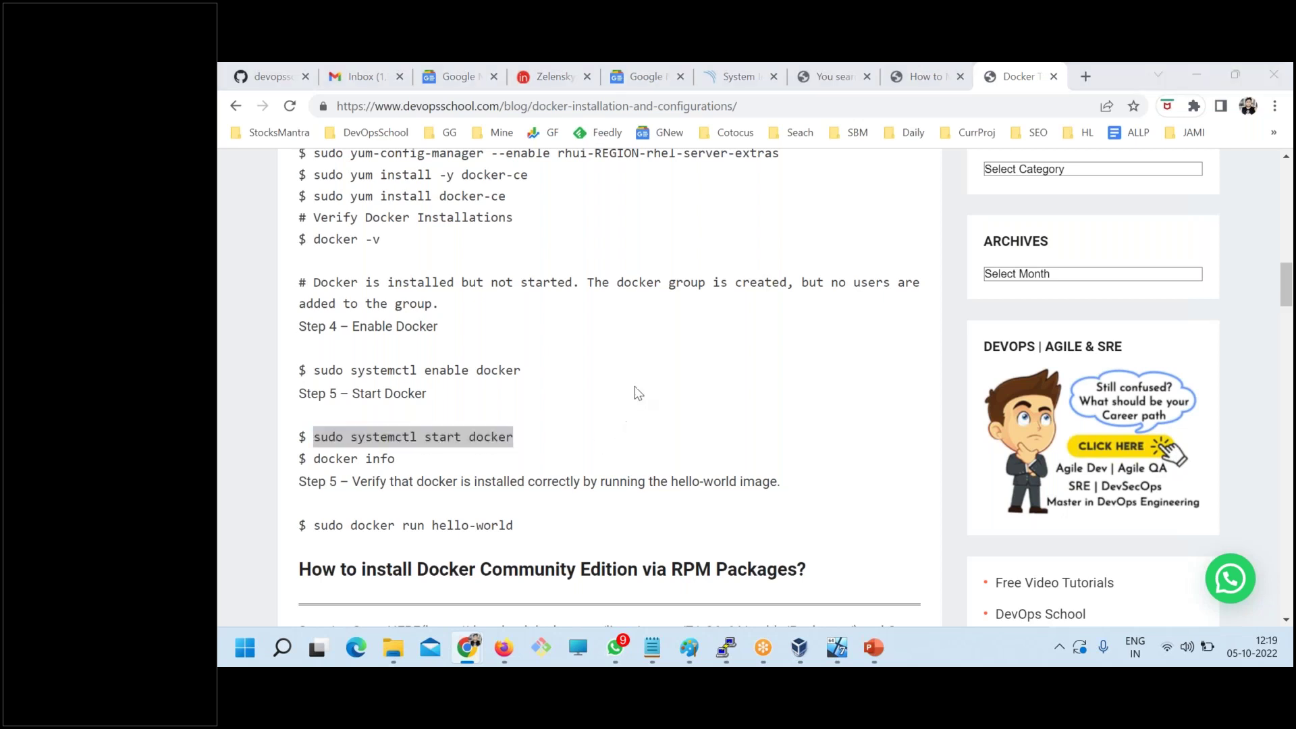
right_click(637, 368)
key(Return)
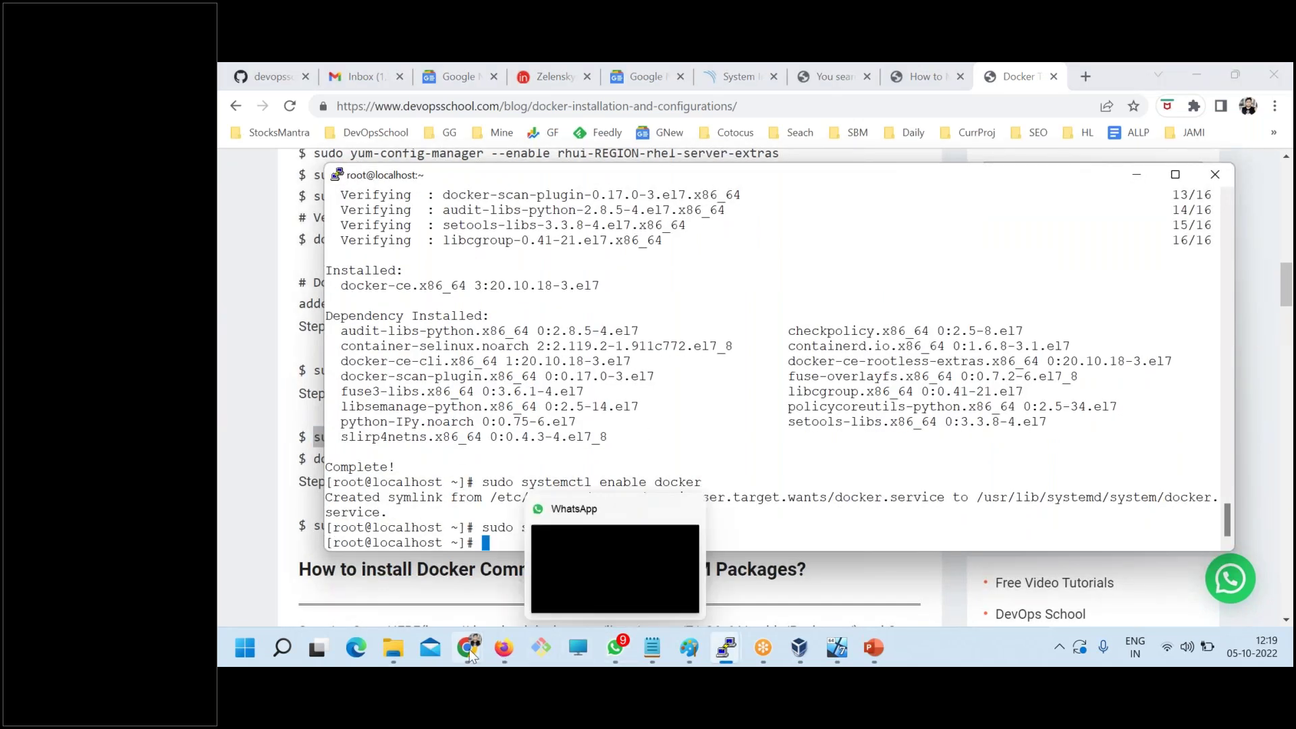
mouse_move(467, 647)
click(386, 585)
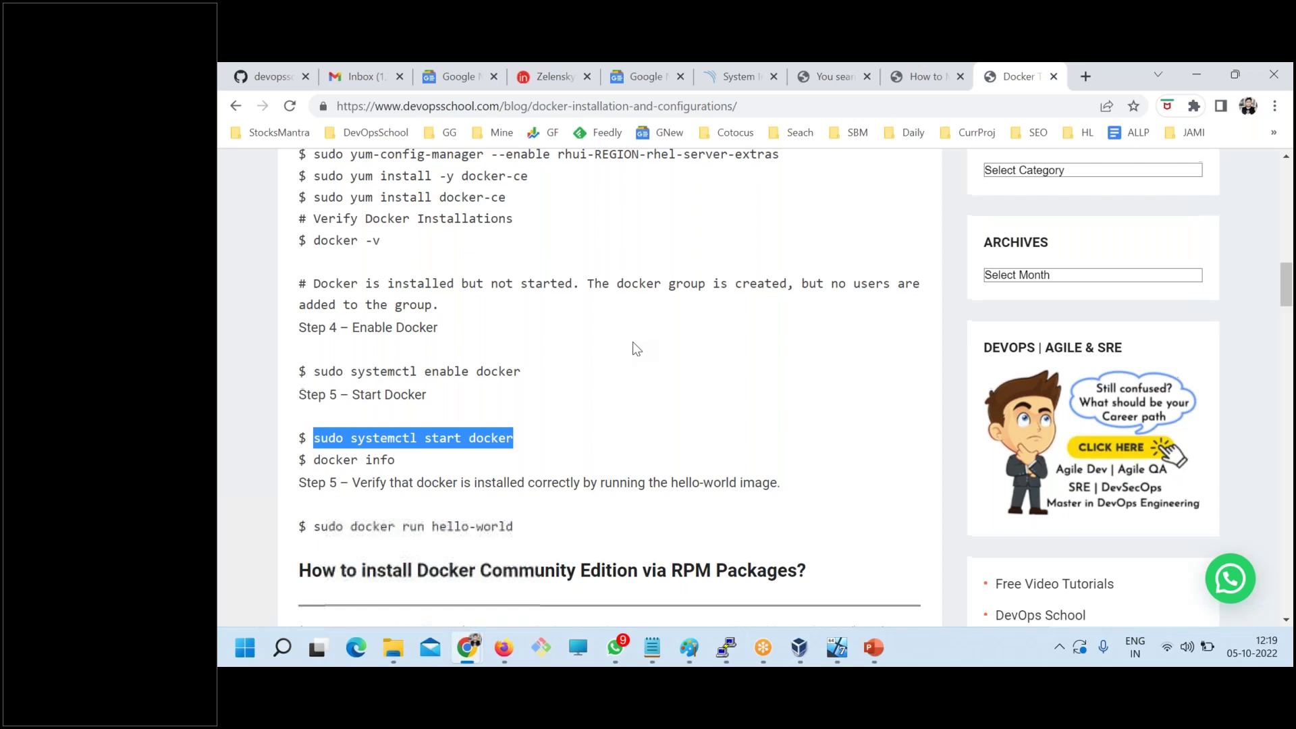
scroll(635, 344, up, 9)
- In the migration article, review the postgres docker run command's image, 5432 port and password
click(925, 77)
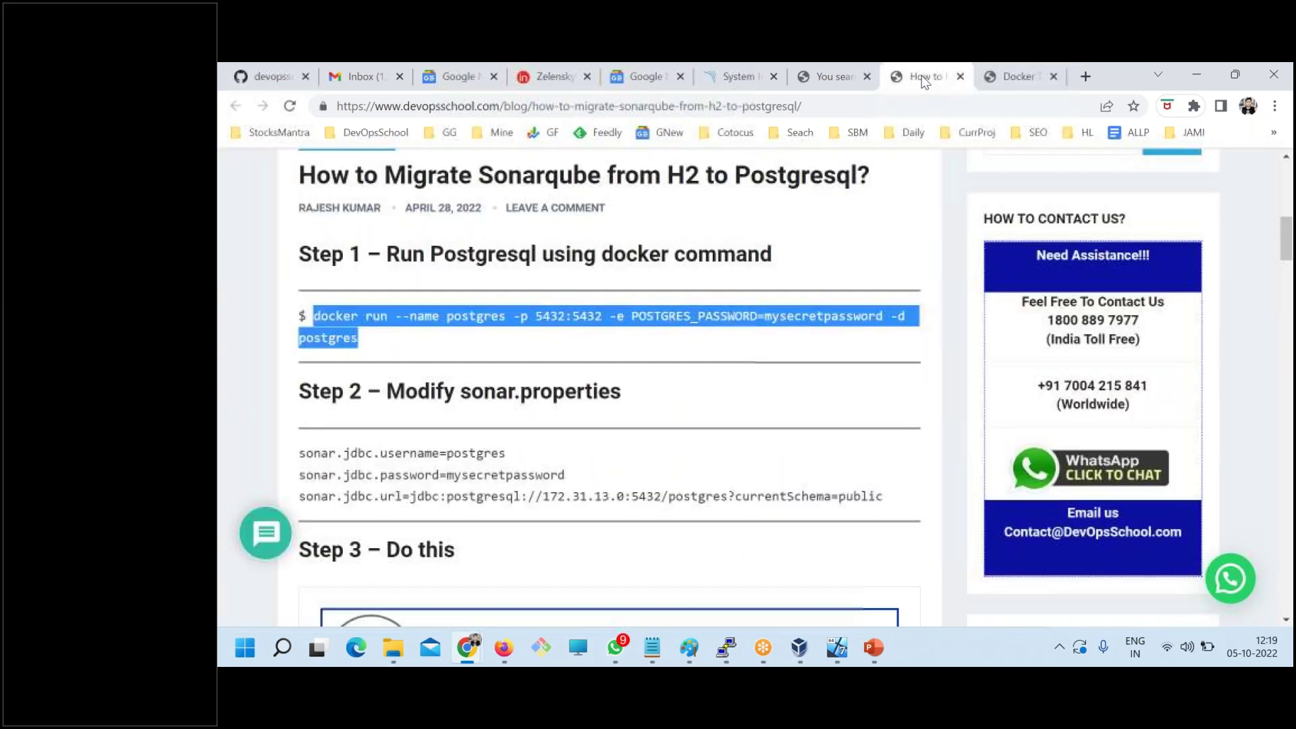
click(316, 315)
drag(317, 315, 361, 338)
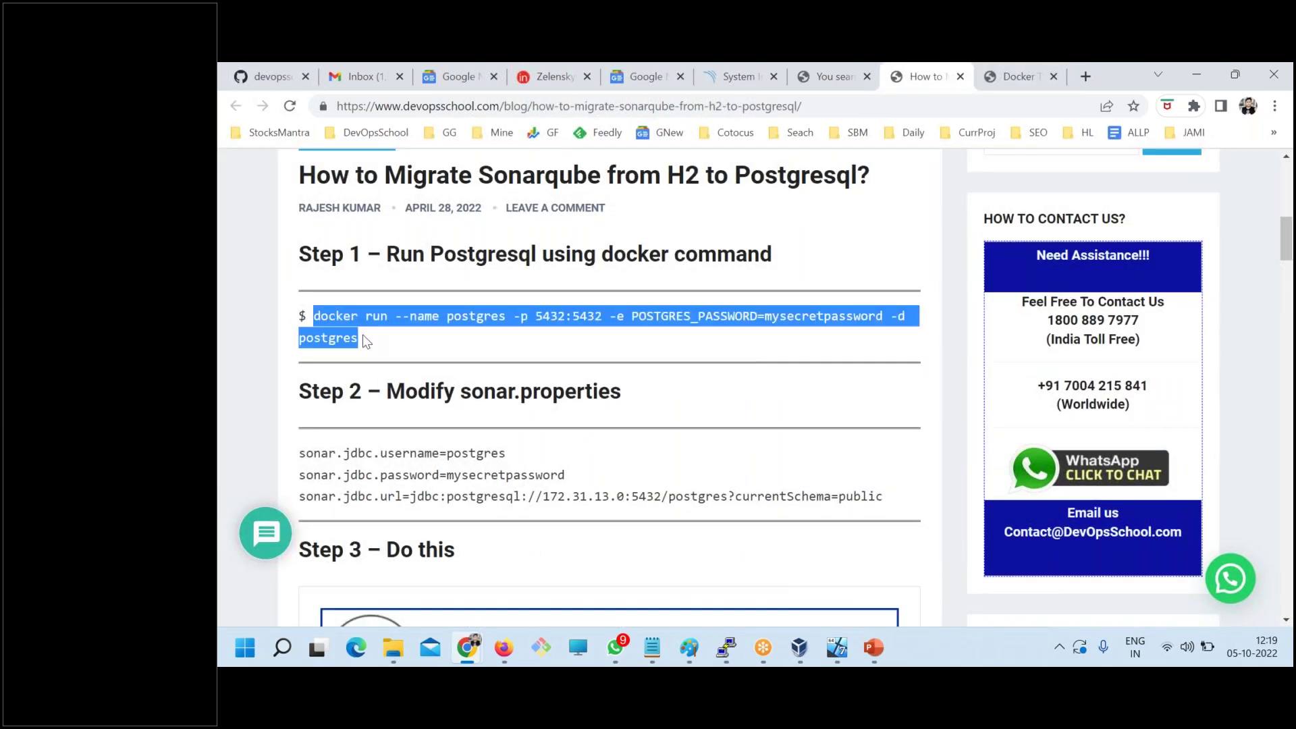
click(557, 344)
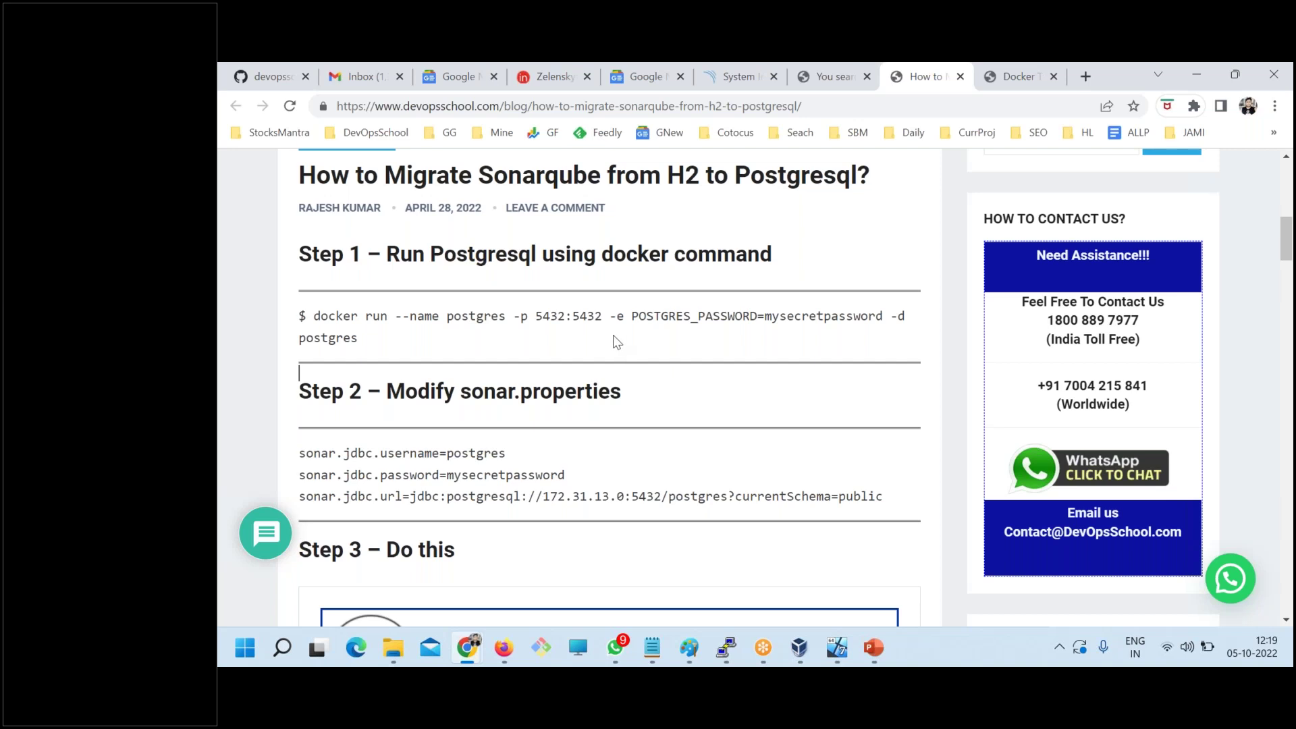
drag(361, 343, 294, 344)
drag(506, 317, 431, 313)
drag(565, 314, 537, 315)
drag(882, 316, 744, 318)
drag(358, 338, 311, 316)
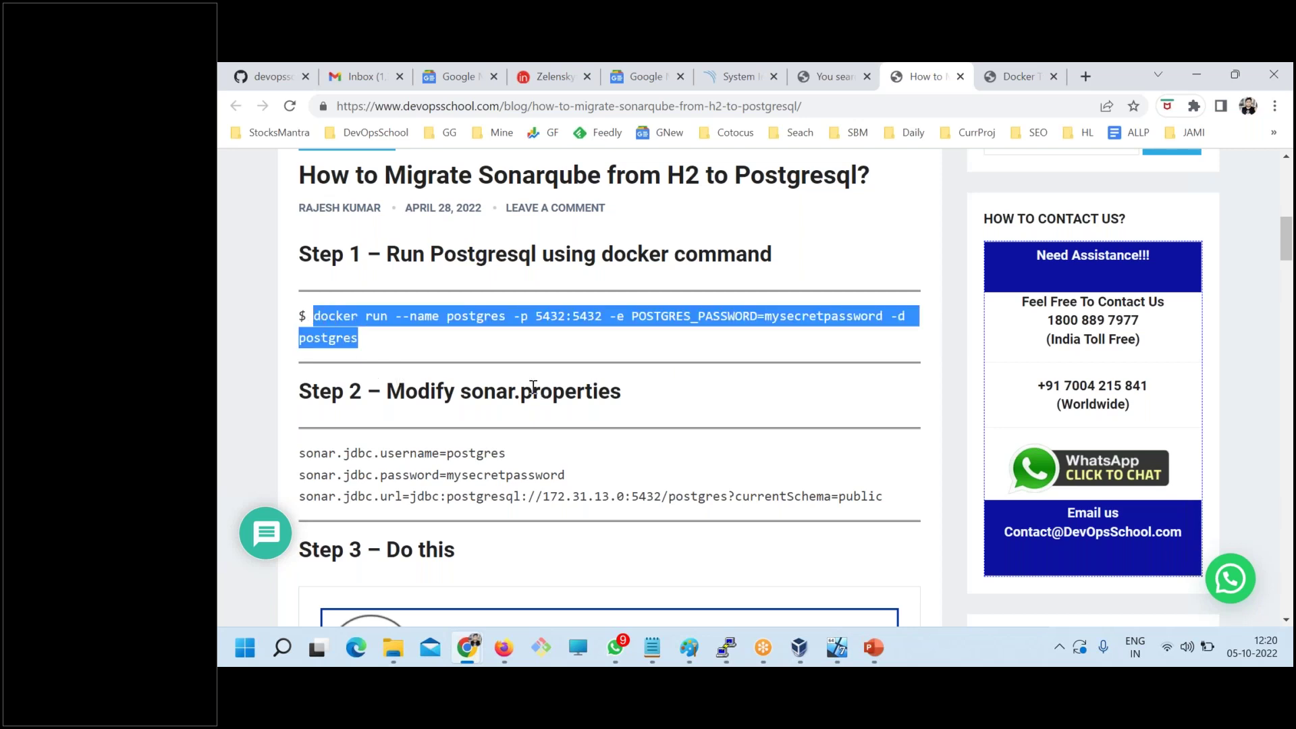
- Run the postgres container in a cleared terminal and confirm it with docker ps
key(alt+Tab)
text(clear)
key(Return)
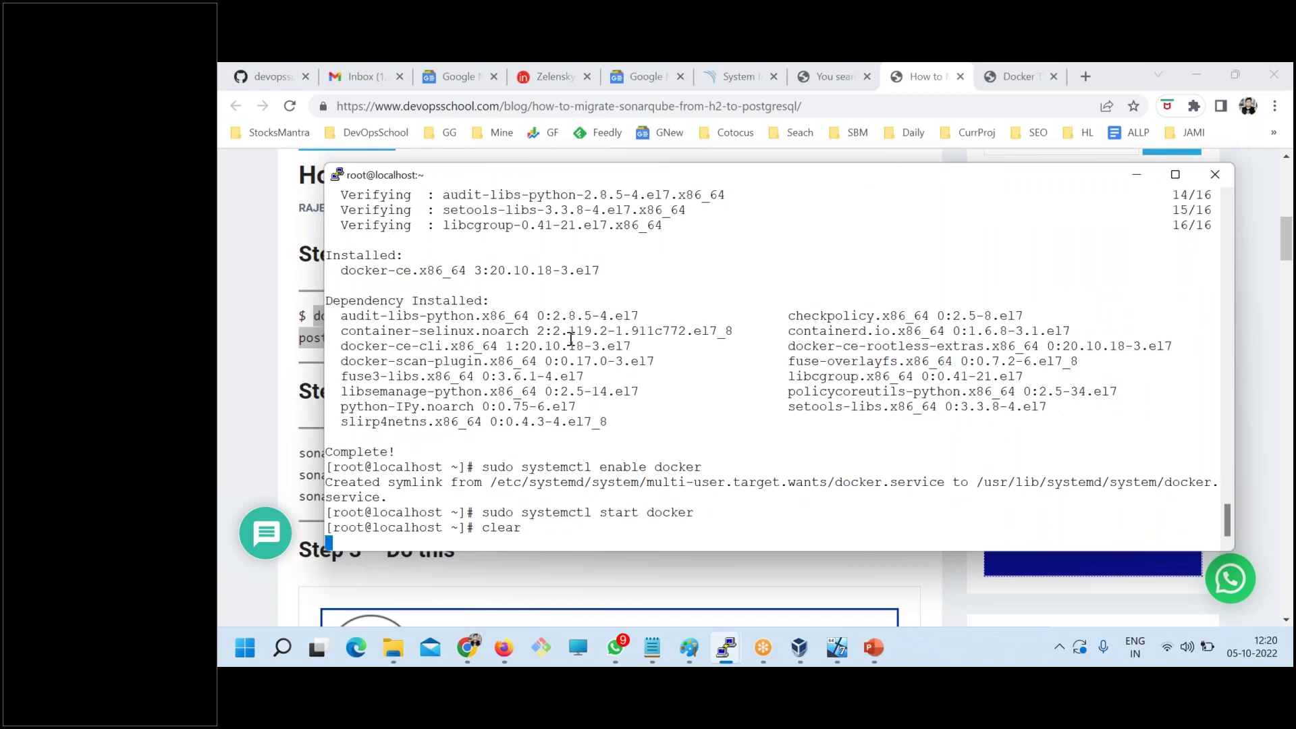
right_click(584, 279)
key(Return)
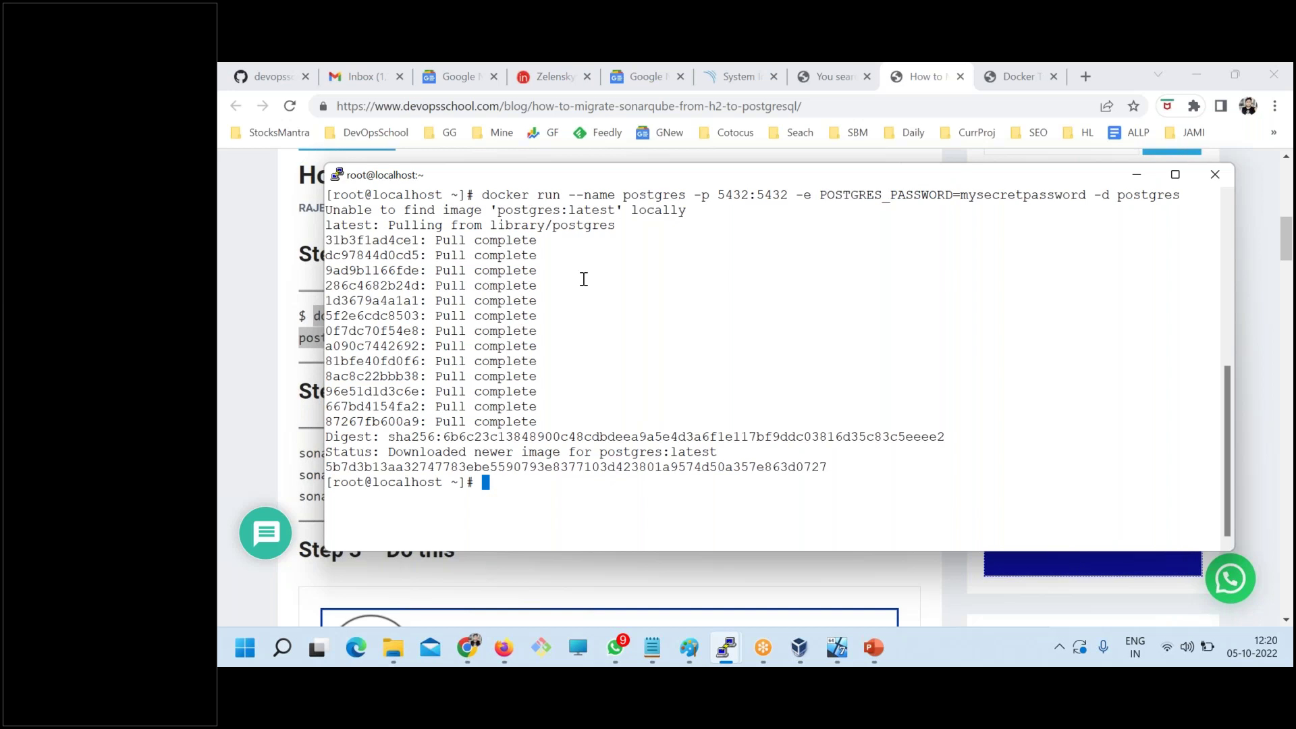
text(docker ps)
key(Return)
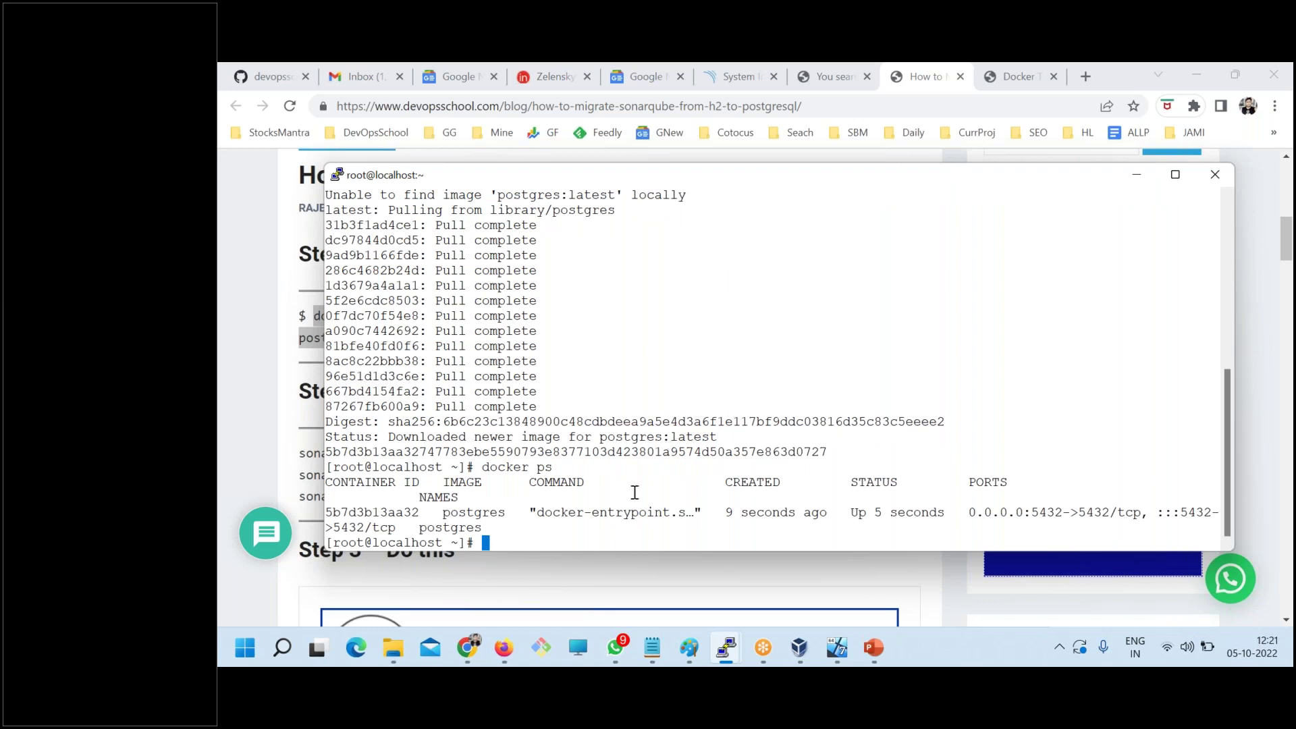
drag(537, 512, 1038, 522)
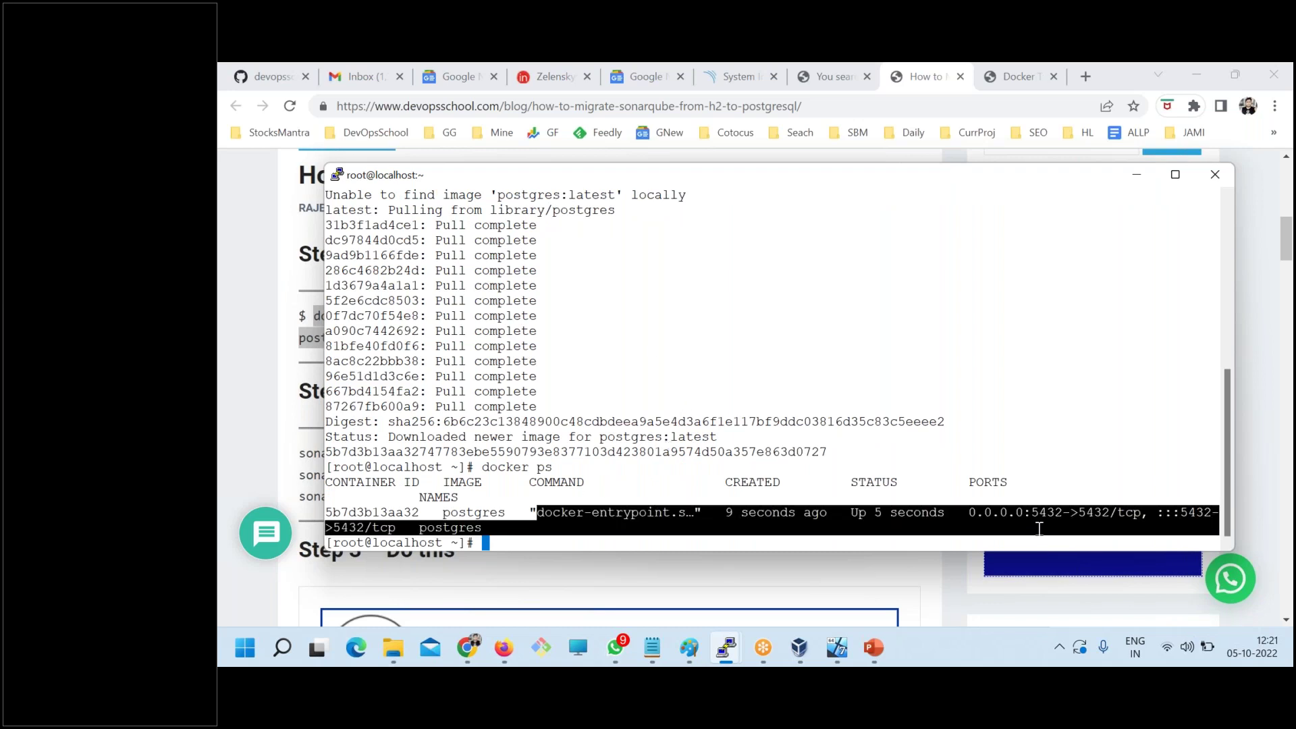
key(alt+Tab)
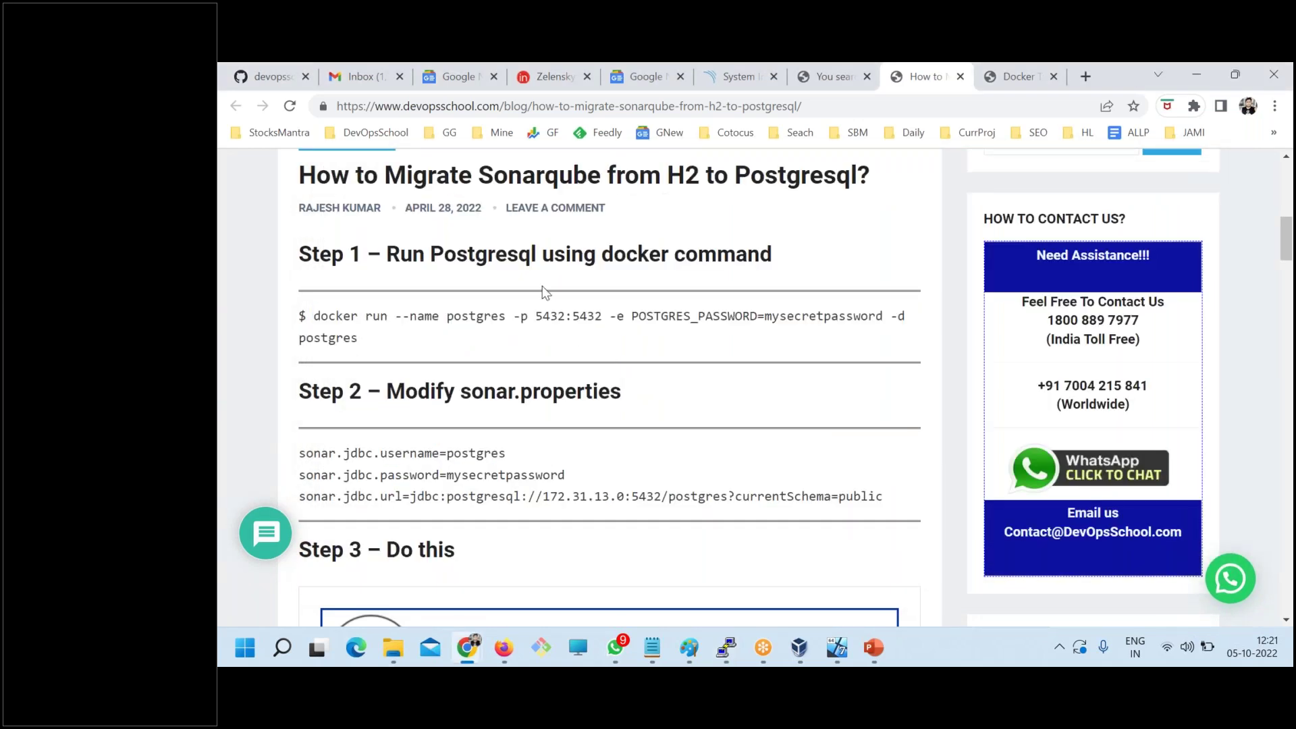
- Scroll to Step 2 and select the sonar.jdbc username, password and URL lines
drag(457, 254, 771, 255)
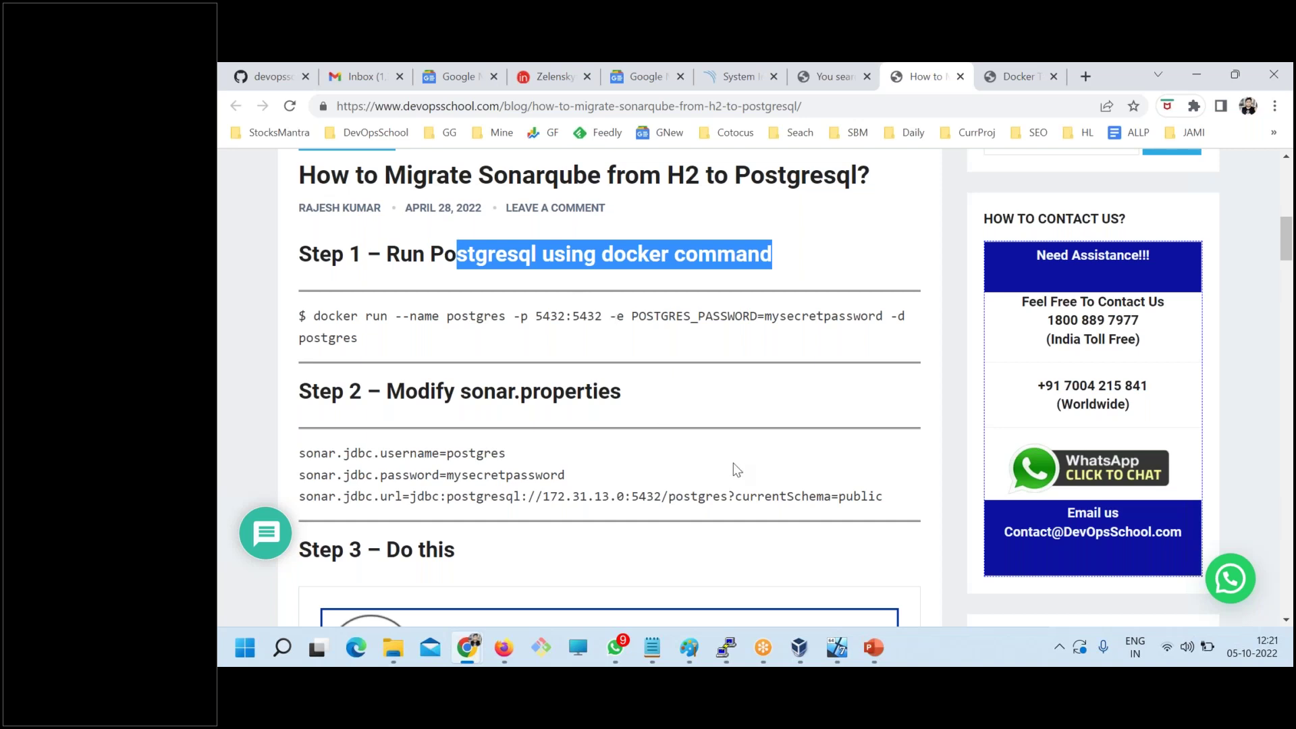
scroll(732, 469, down, 1)
drag(883, 413, 837, 413)
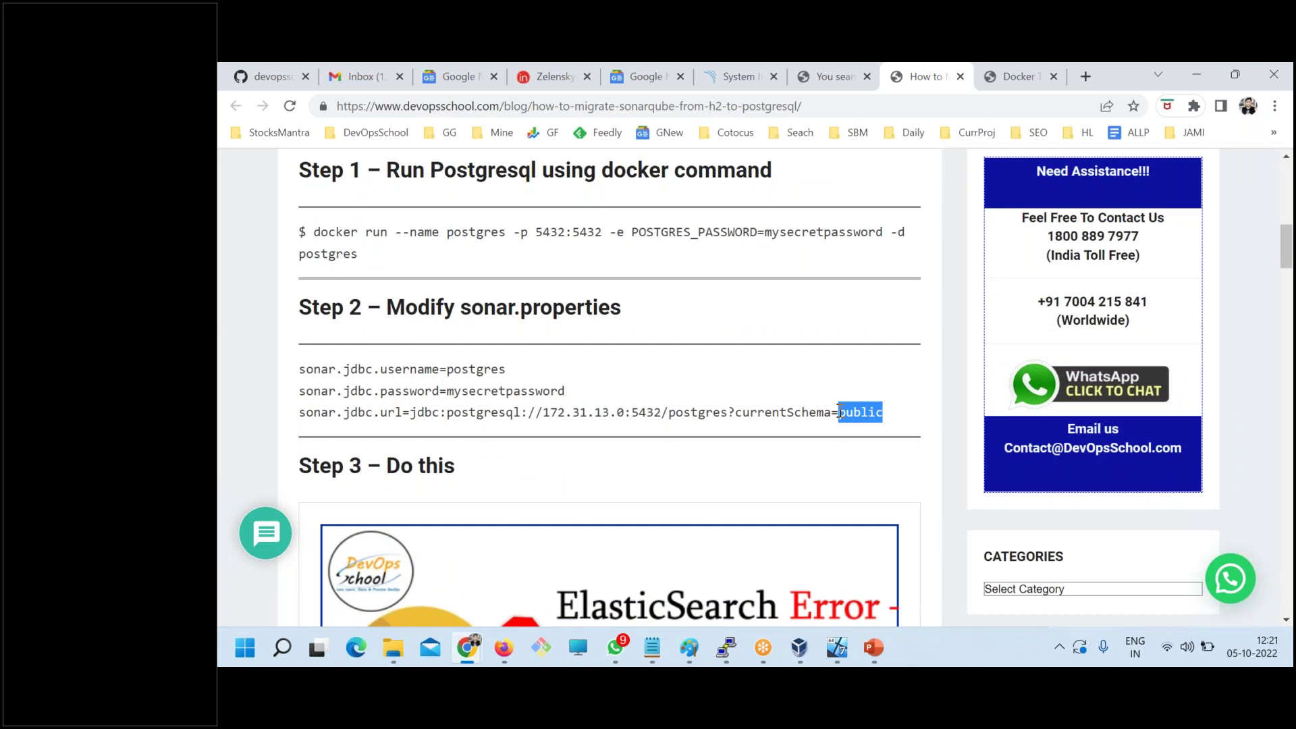
click(505, 412)
drag(447, 369, 507, 372)
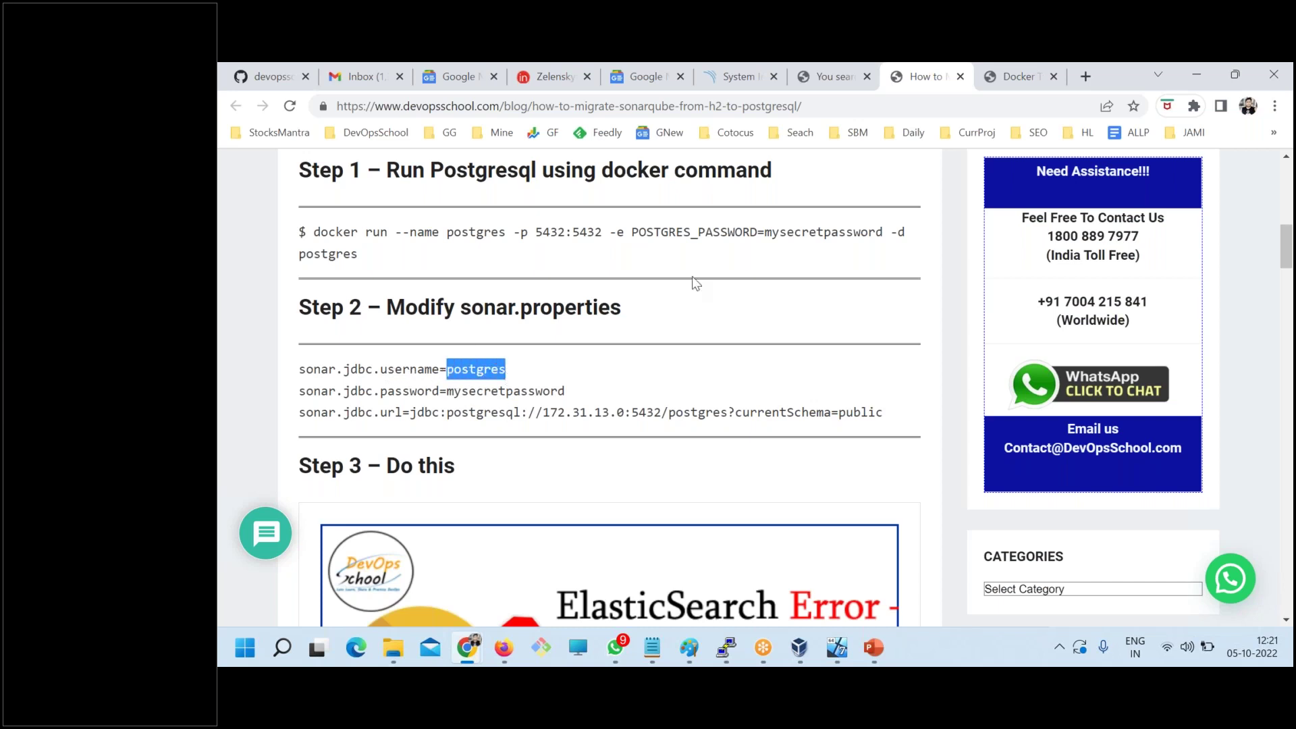
click(520, 254)
drag(519, 255, 415, 226)
click(570, 267)
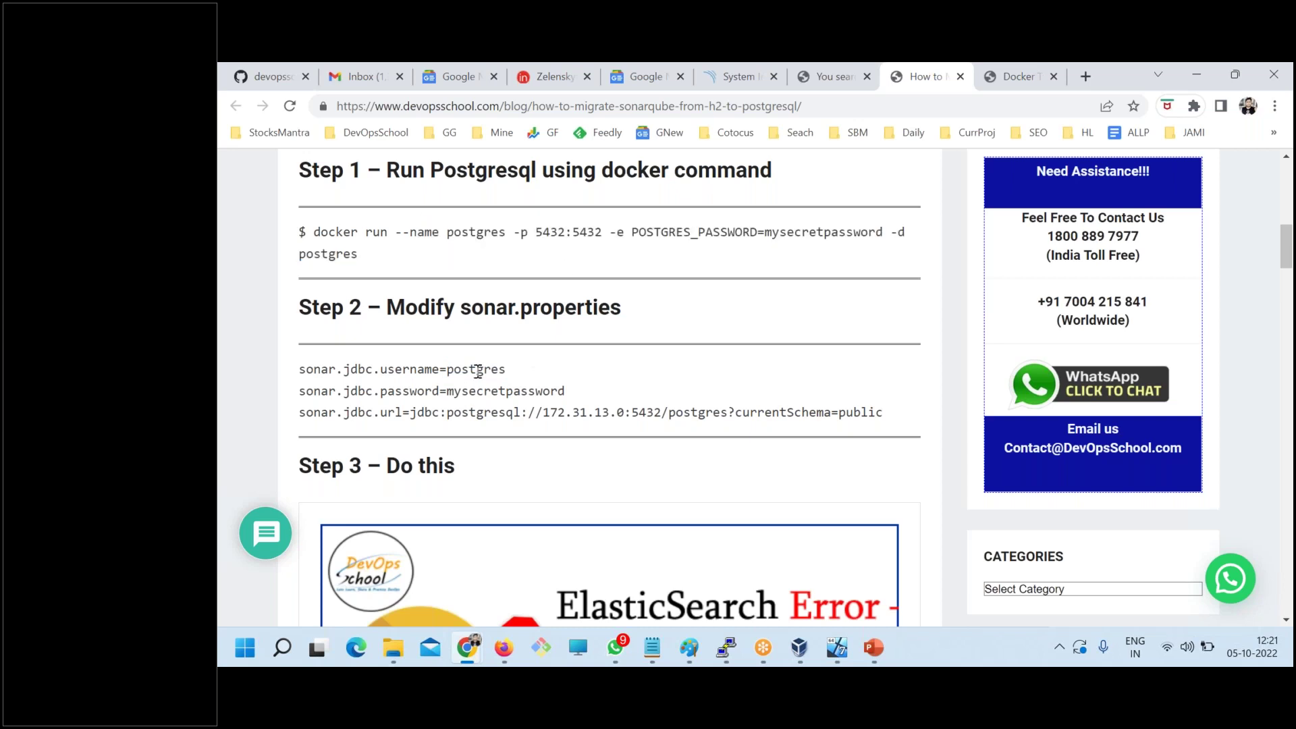
drag(448, 391, 565, 391)
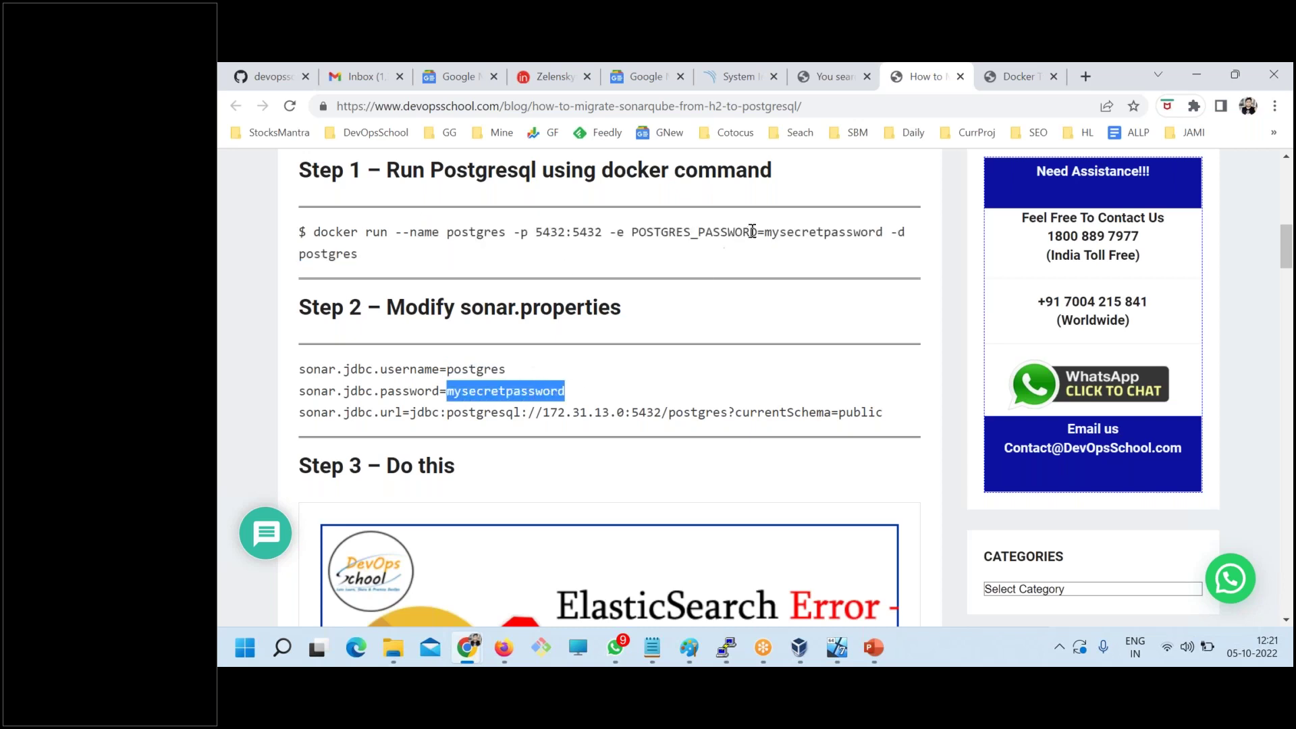
drag(760, 231, 884, 232)
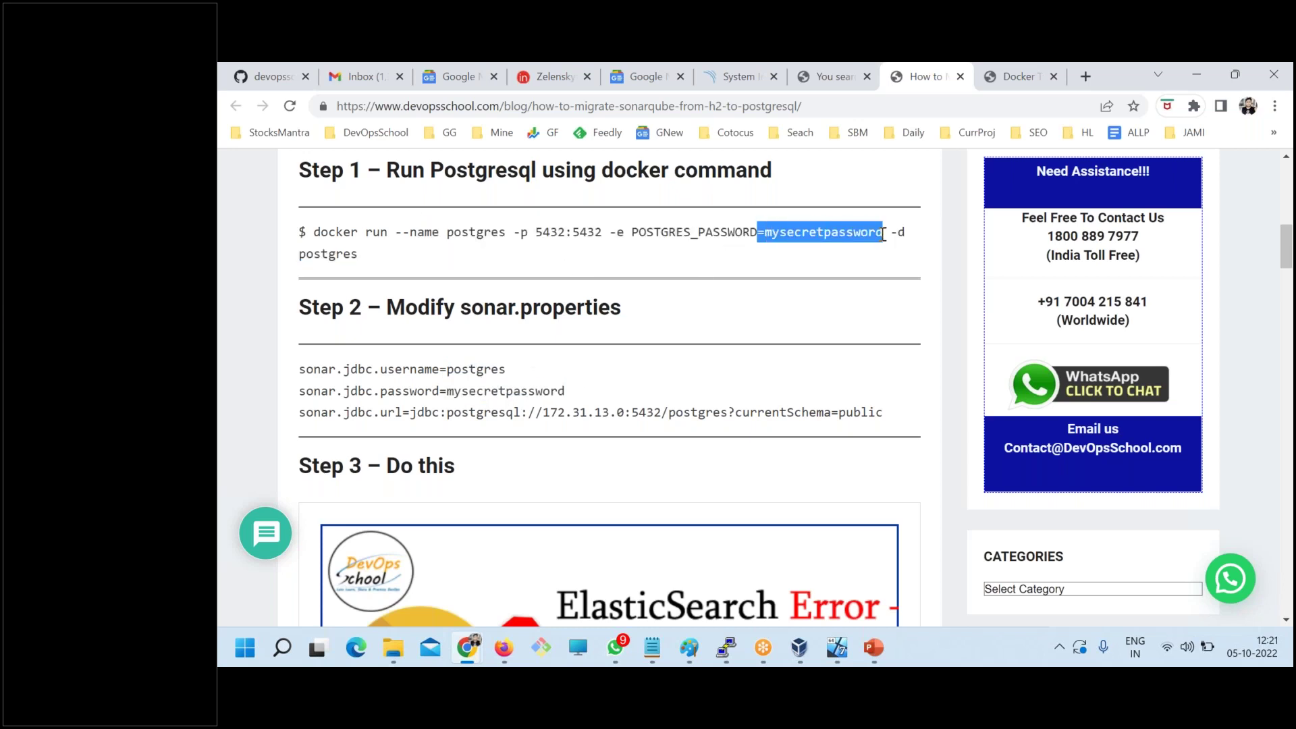
drag(883, 413, 844, 409)
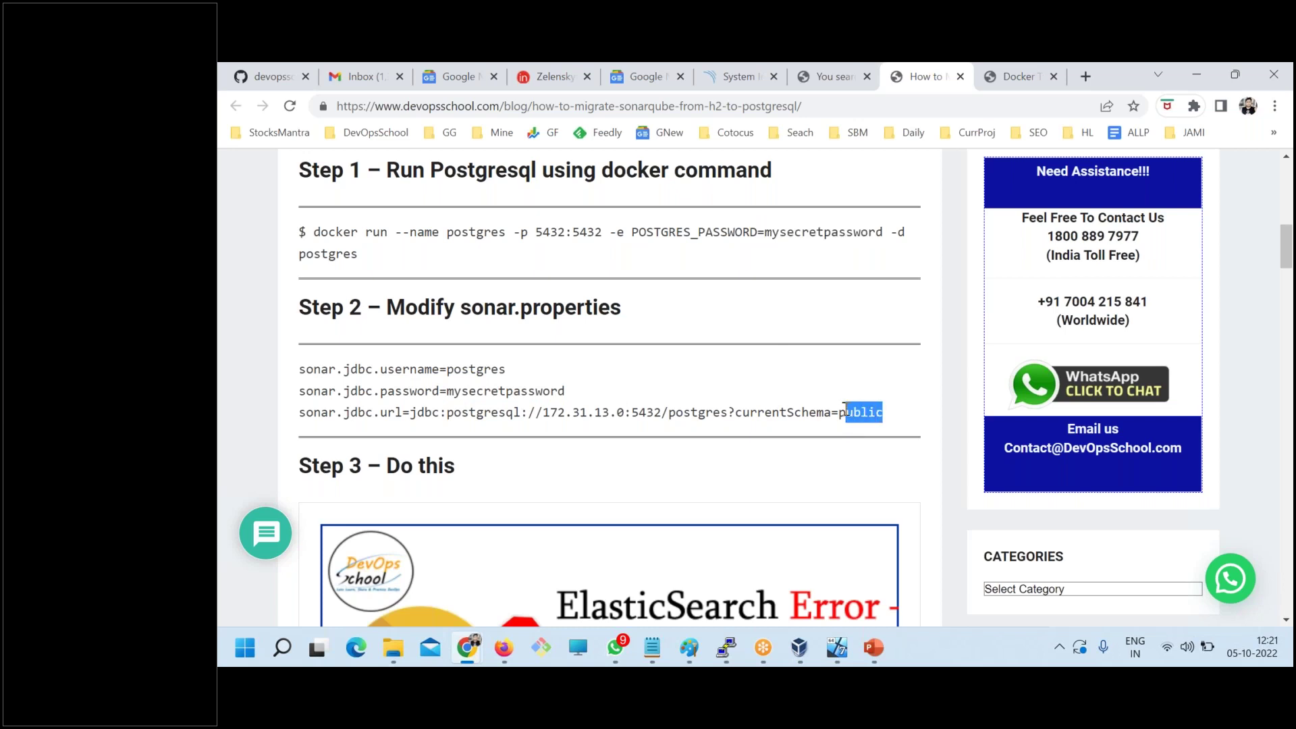
drag(299, 369, 877, 413)
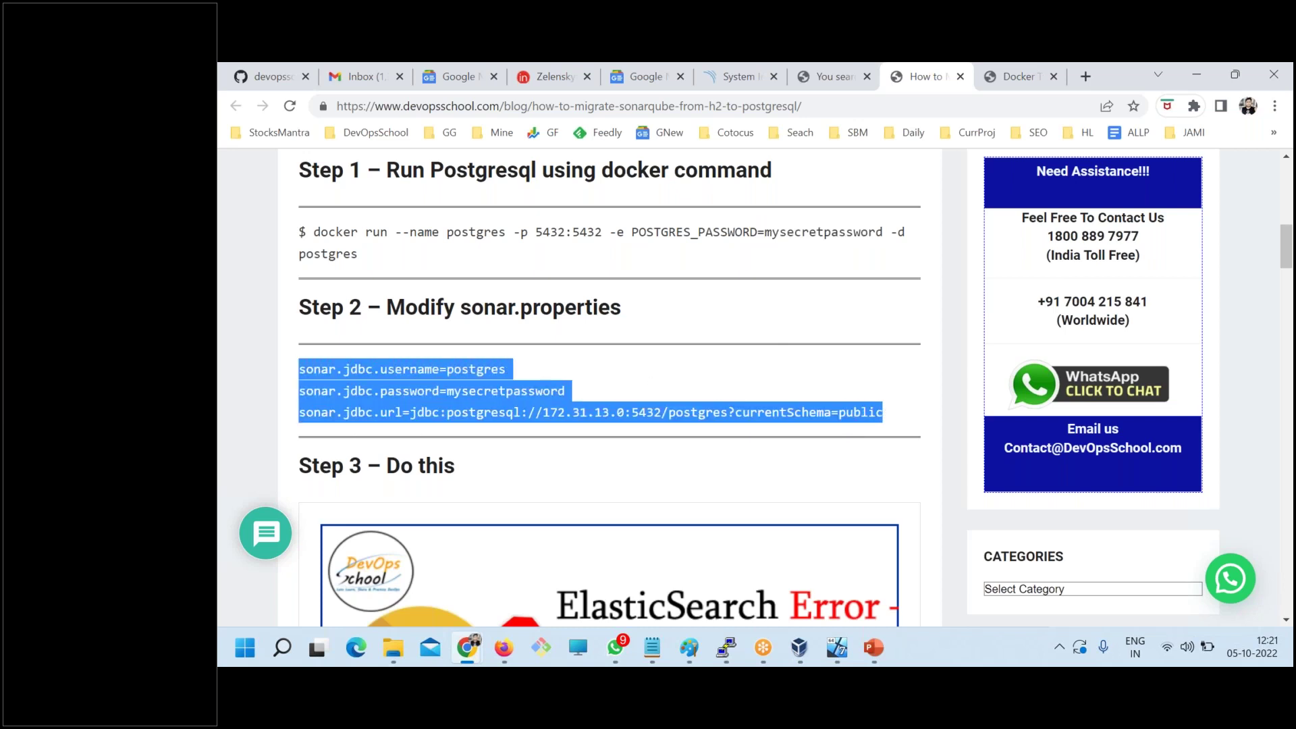
- In the sonarqube terminal, clear the screen and move into the sonarqube-9.6.1.59531 bin folder
click(726, 647)
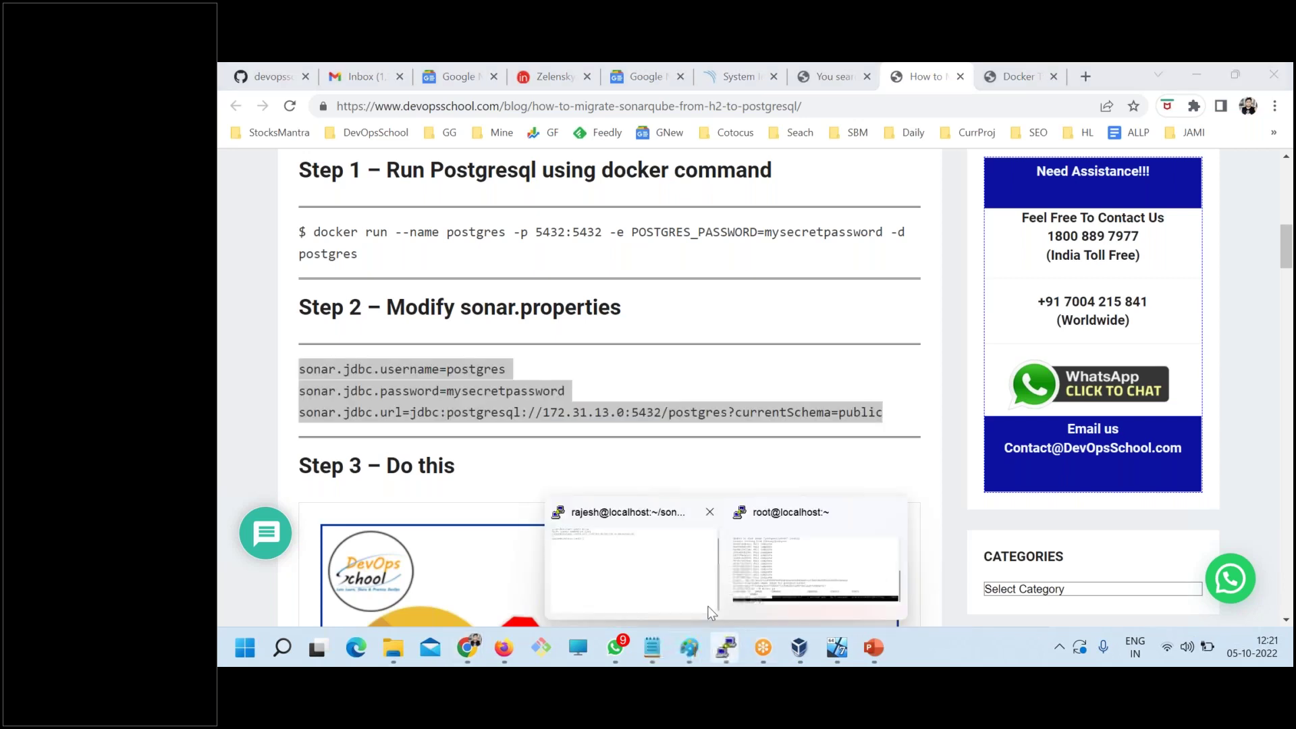
click(705, 564)
text(clear)
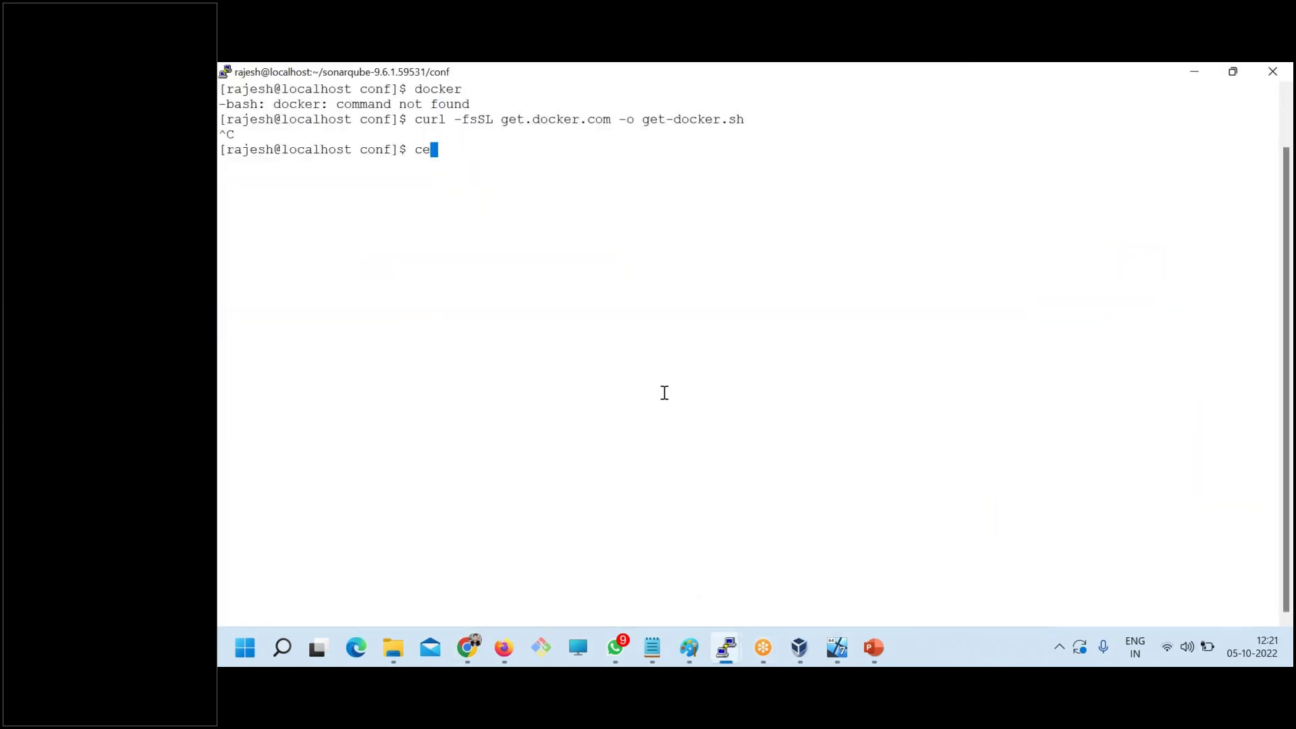
key(Return)
text(c)
key(BackSpace)
text(cd ..)
key(Return)
text(ls)
key(Return)
text(cd bin/)
key(Return)
text(ls)
key(Return)
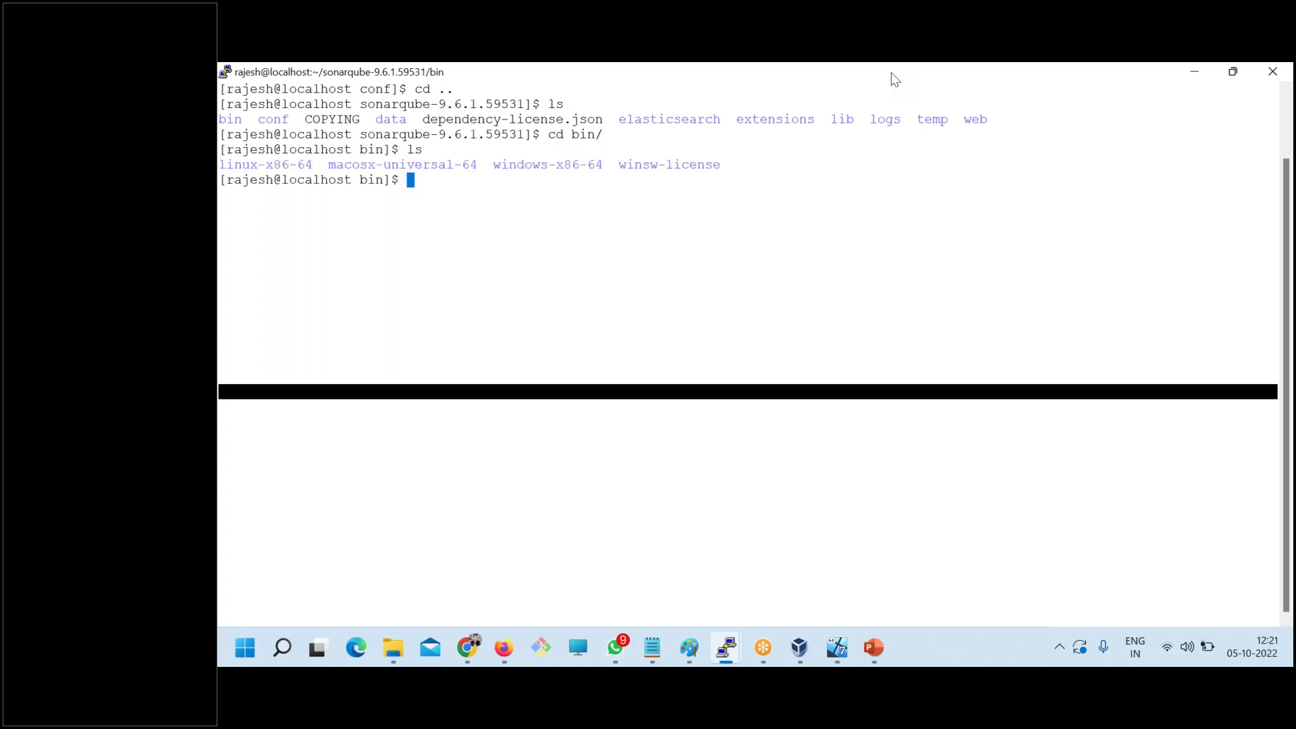
- Stop SonarQube by running ./sonar.sh stop from bin/linux-x86-64
text(cd l)
key(Tab)
key(Return)
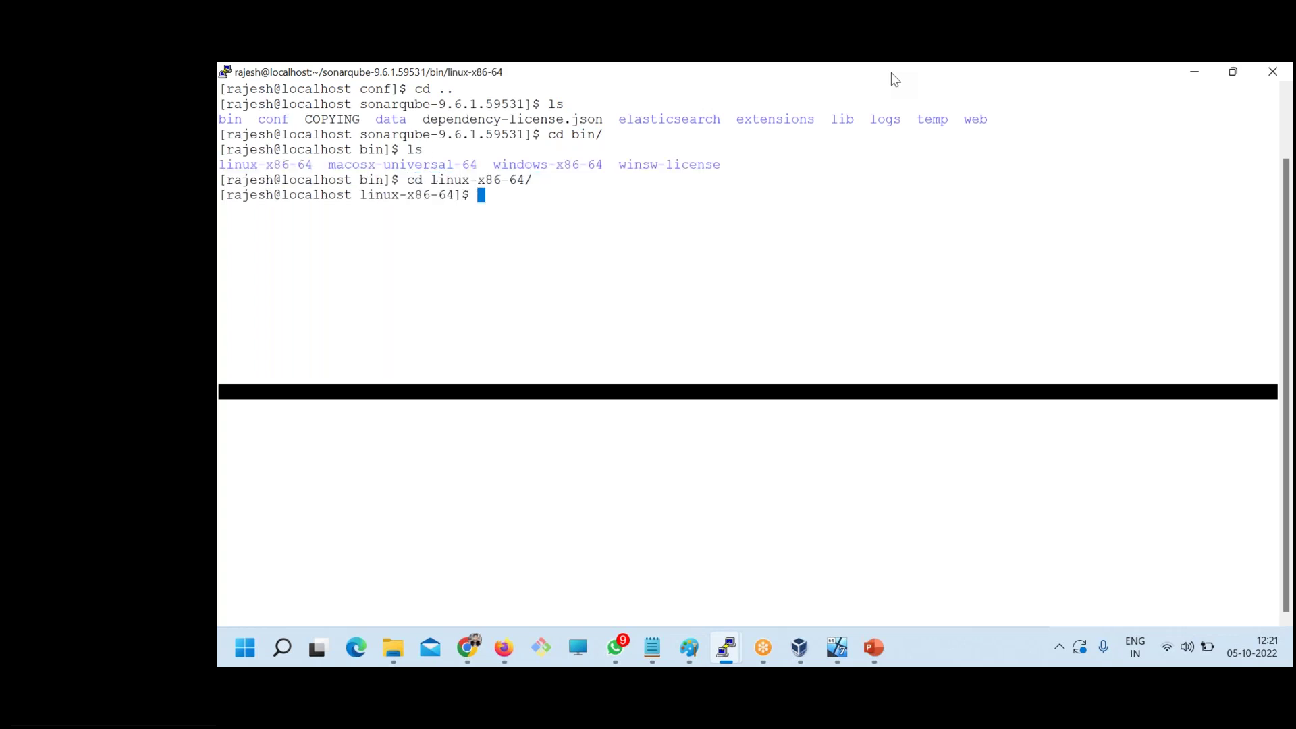
text(ls)
key(Return)
text(./s)
key(Tab)
text(stop)
key(Return)
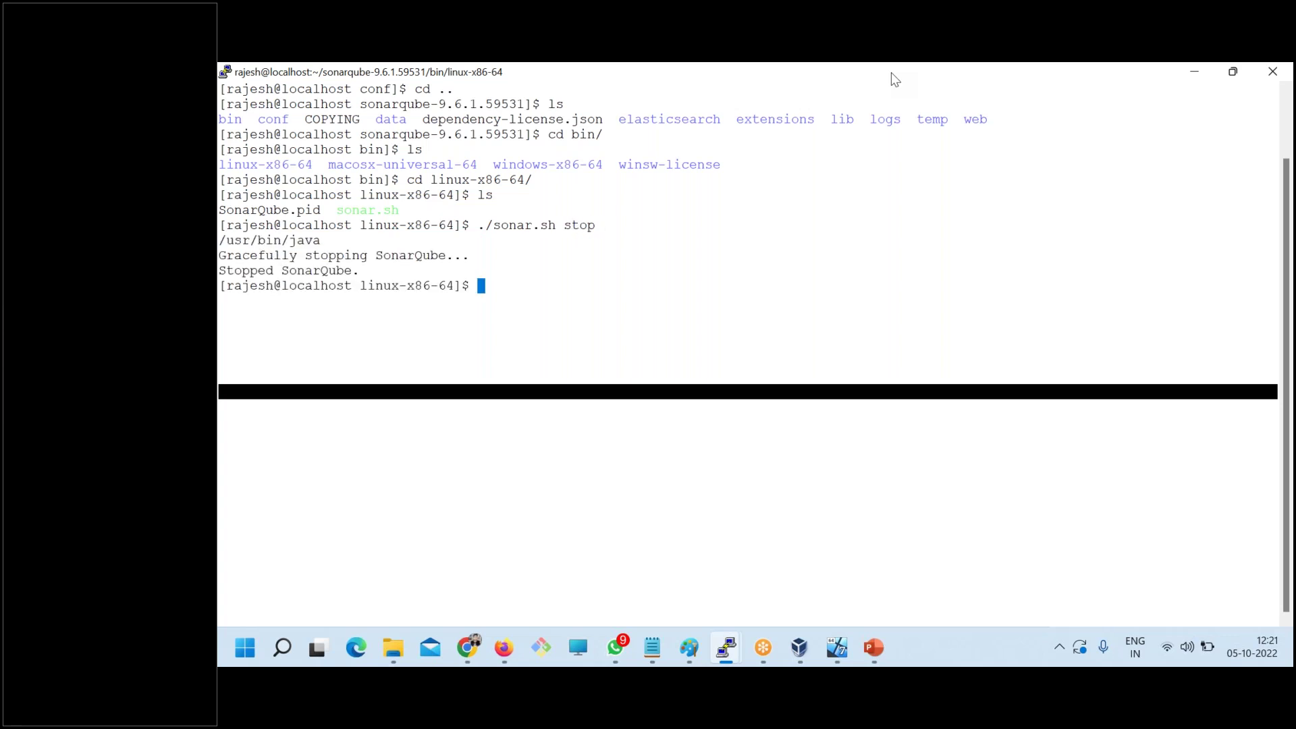
- Go back up to the sonarqube folder and into its conf directory
text(clear)
key(Return)
text(ls)
key(Return)
text(cd ..)
key(Return)
text(ls)
key(Return)
text(cd ..)
key(Return)
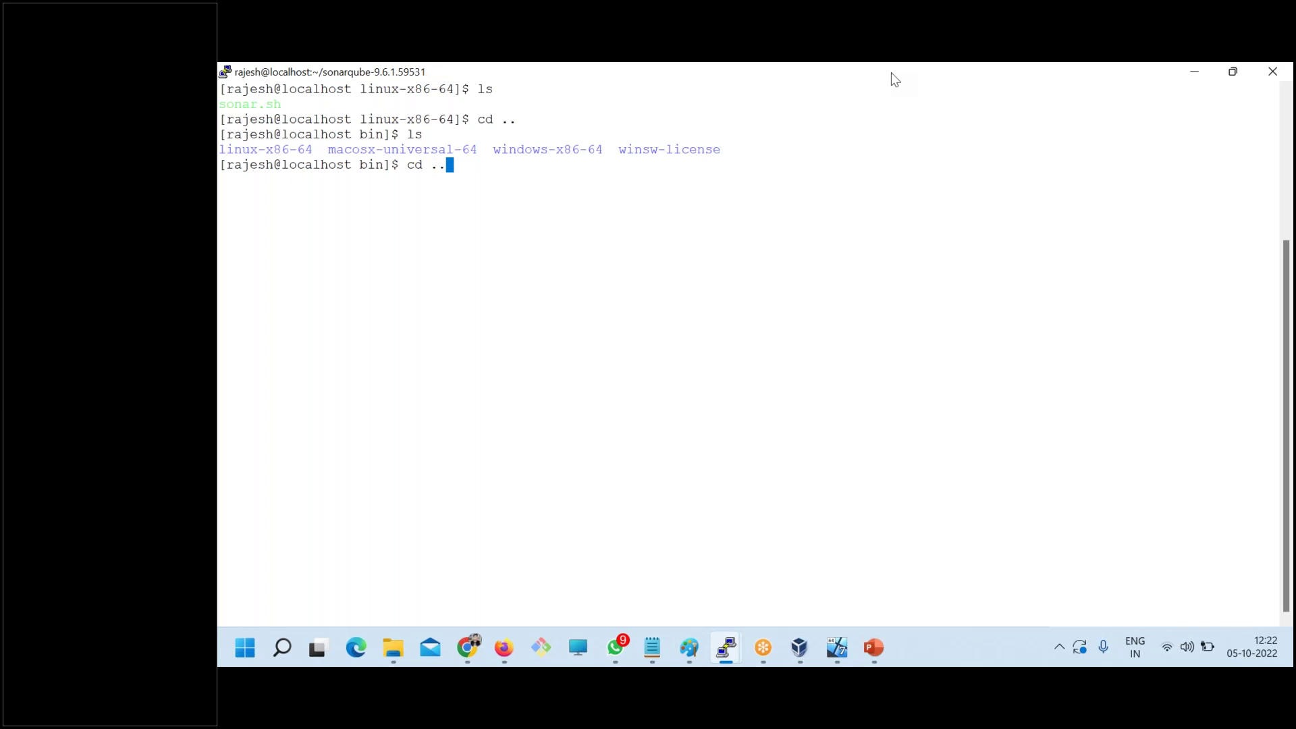
text(ls)
key(Return)
text(cd)
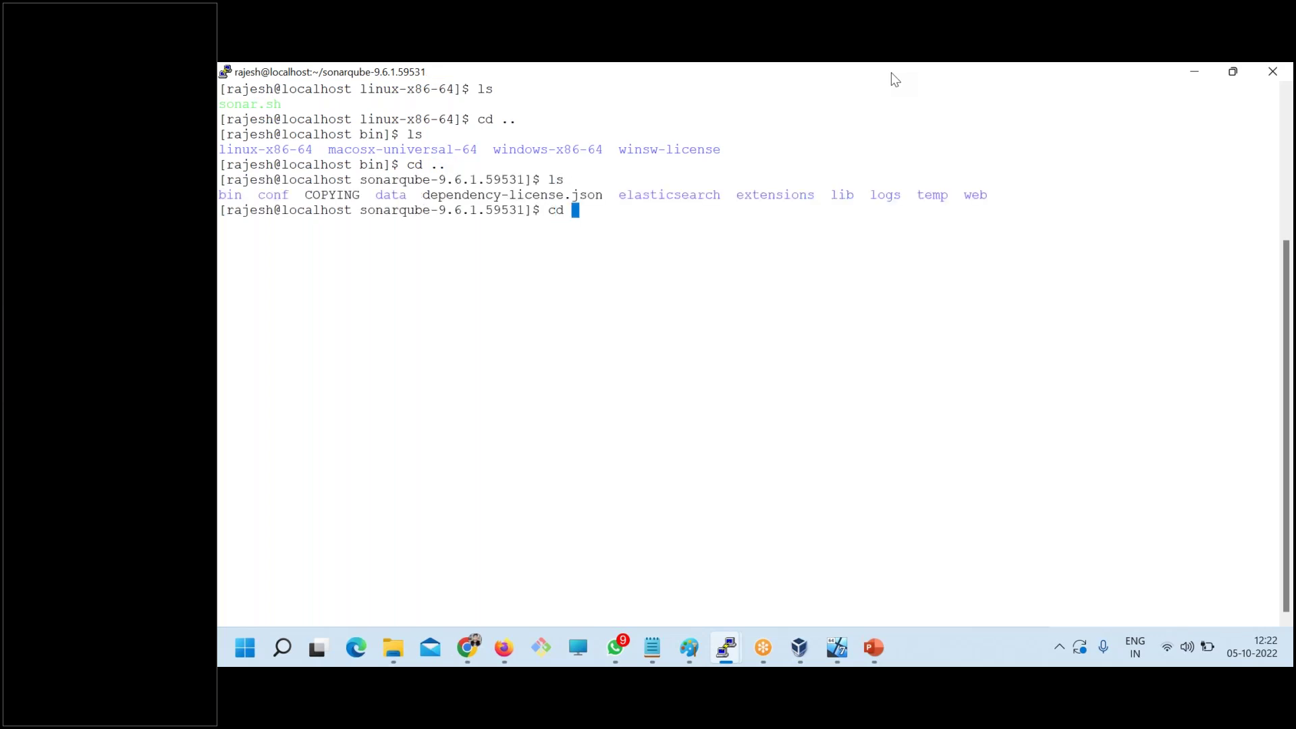
key(BackSpace)
key(BackSpace)
key(BackSpace)
text(cd conf/)
key(Return)
- Open sonar.properties in vi for editing
text(clear)
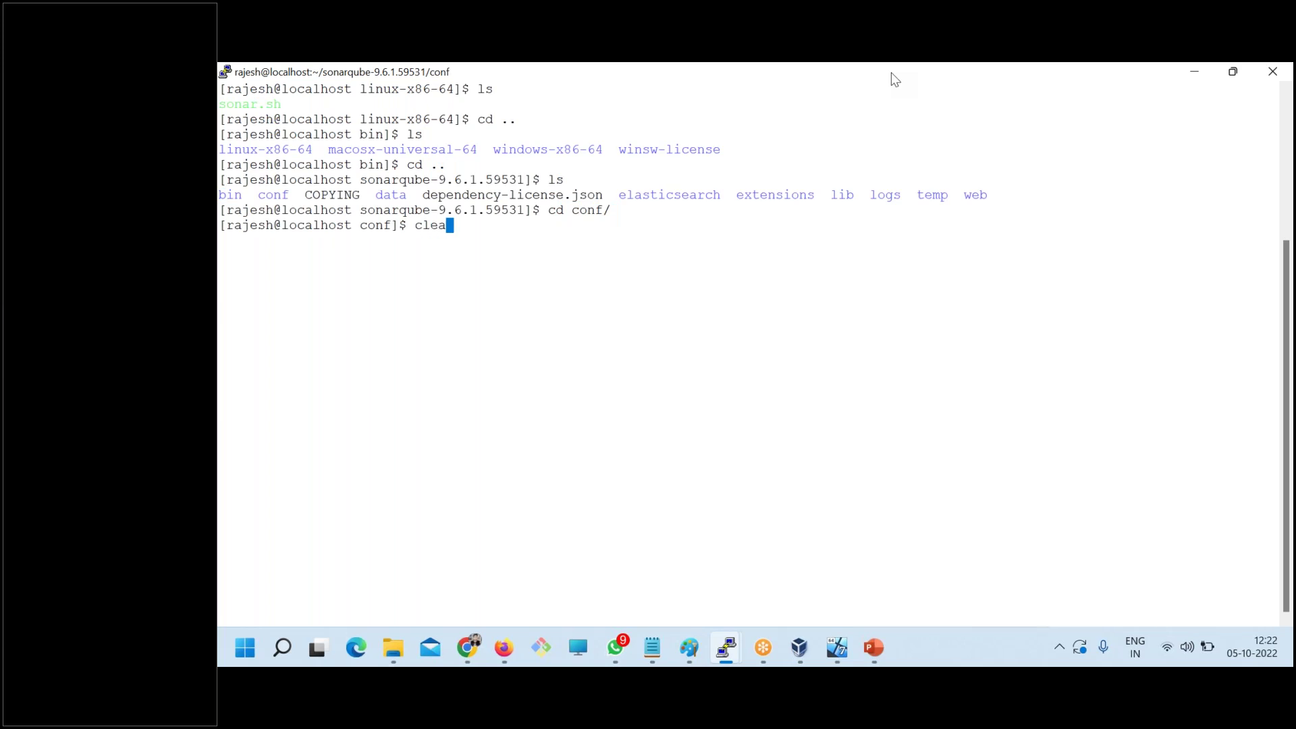
key(Return)
text(ls)
key(Return)
text(vi)
key(Tab)
key(Return)
- Remove the # from the sonar.jdbc.username and sonar.jdbc.password lines in vi
key(Down)
key(Down)
key(Down)
key(Down)
key(Down)
key(Down)
key(Down)
key(Down)
key(Down)
key(Down)
key(Down)
key(Down)
key(Down)
key(Down)
key(Down)
key(Down)
key(Down)
key(Down)
key(Down)
key(Down)
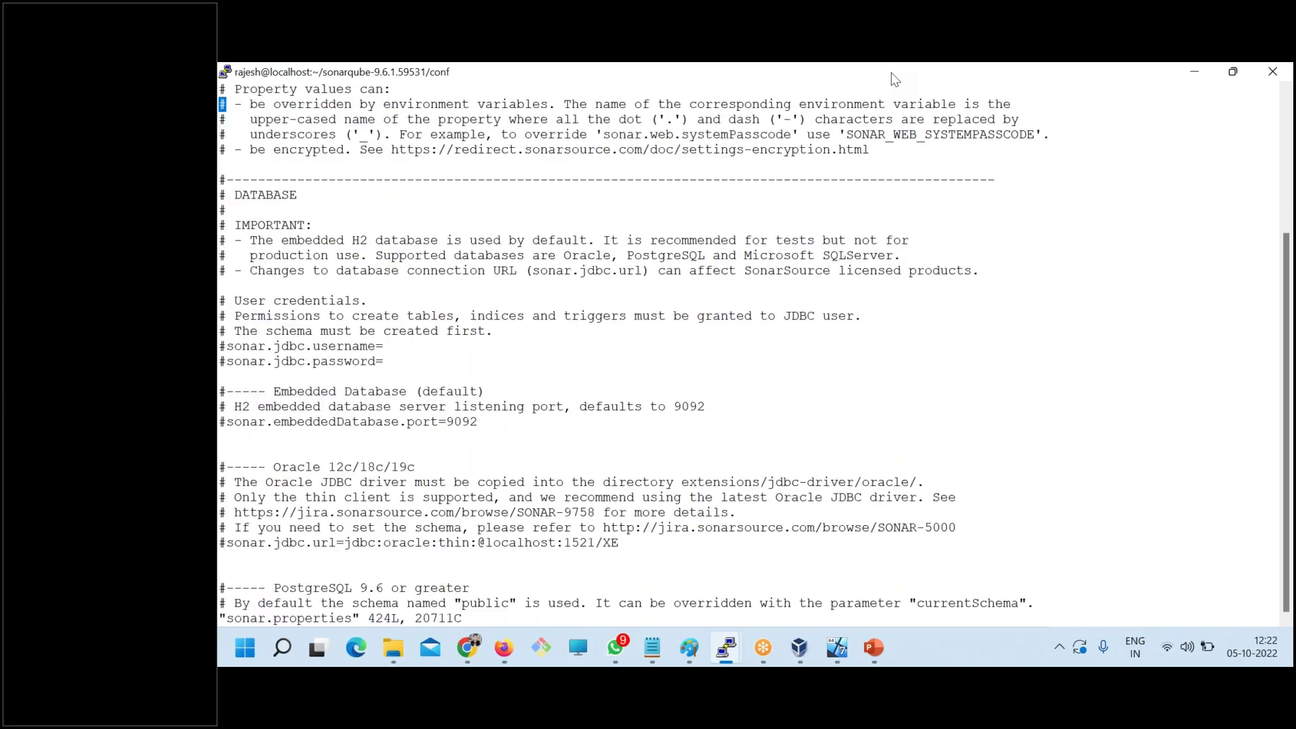
key(Up)
key(Up)
key(Up)
key(Up)
key(Up)
key(Up)
key(Up)
key(Up)
key(Up)
key(x)
key(Down)
key(x)
key(Up)
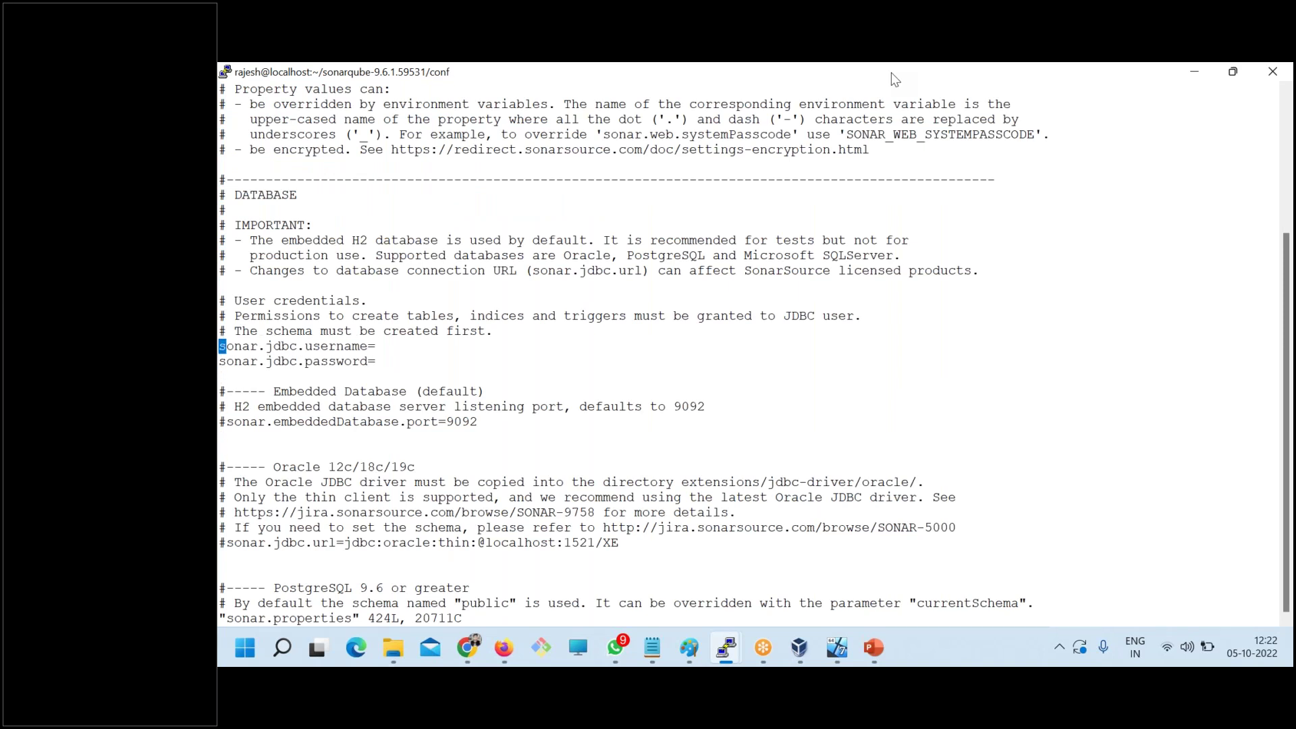
key(A)
- Copy the database username and password from the migration guide into those two lines
key(alt+Tab)
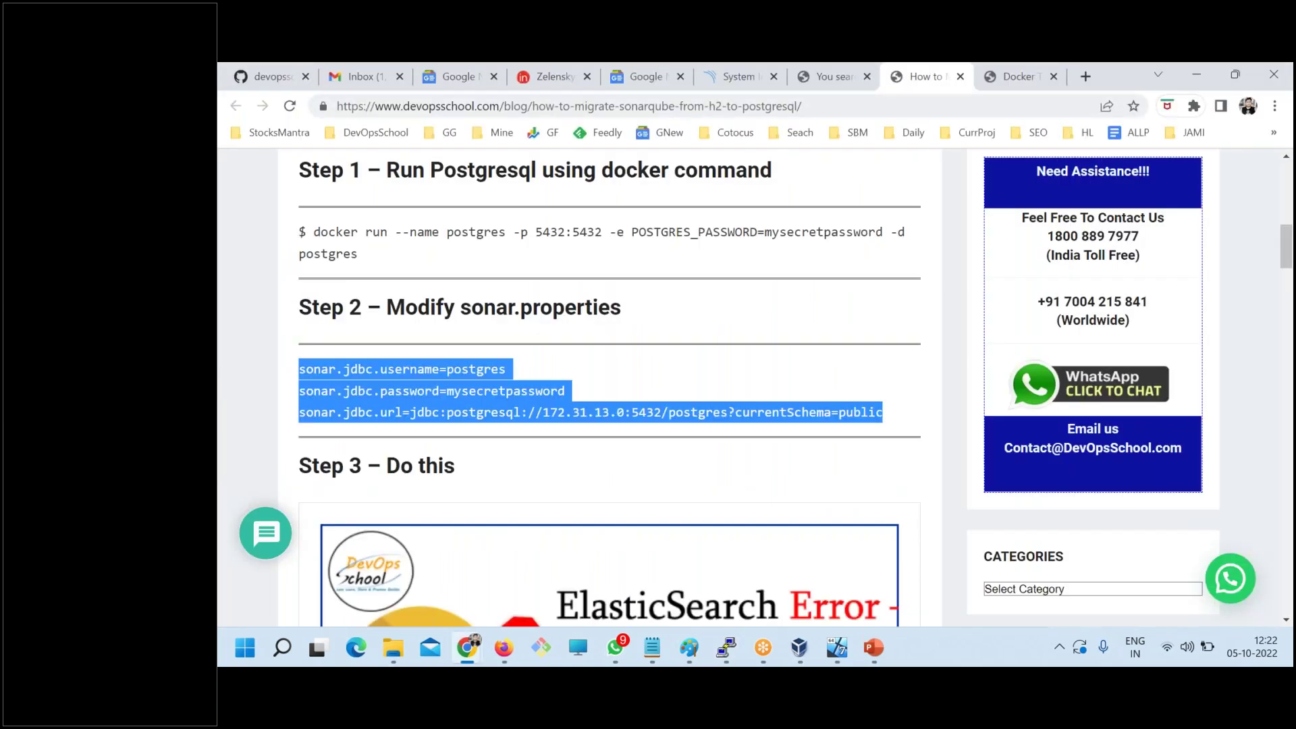
click(544, 341)
double_click(478, 369)
key(ctrl+c)
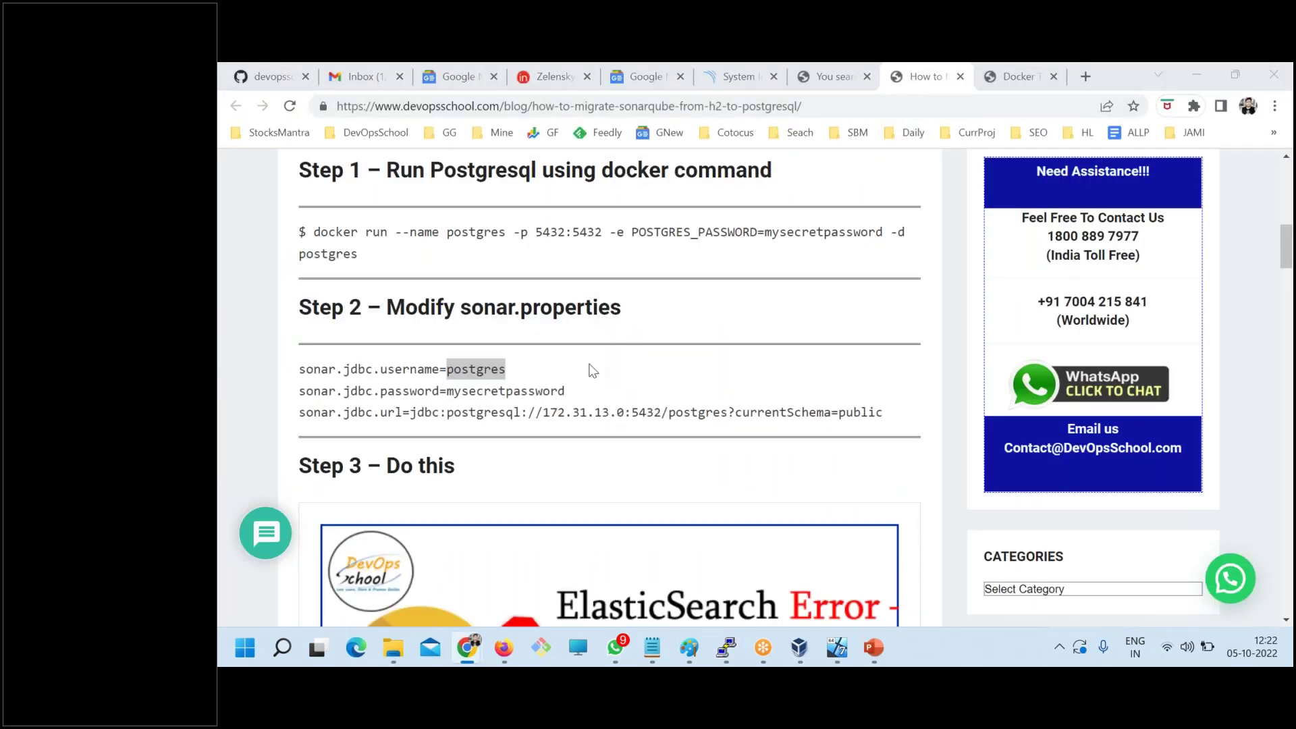
key(alt+Tab)
right_click(530, 328)
key(alt+Tab)
click(449, 391)
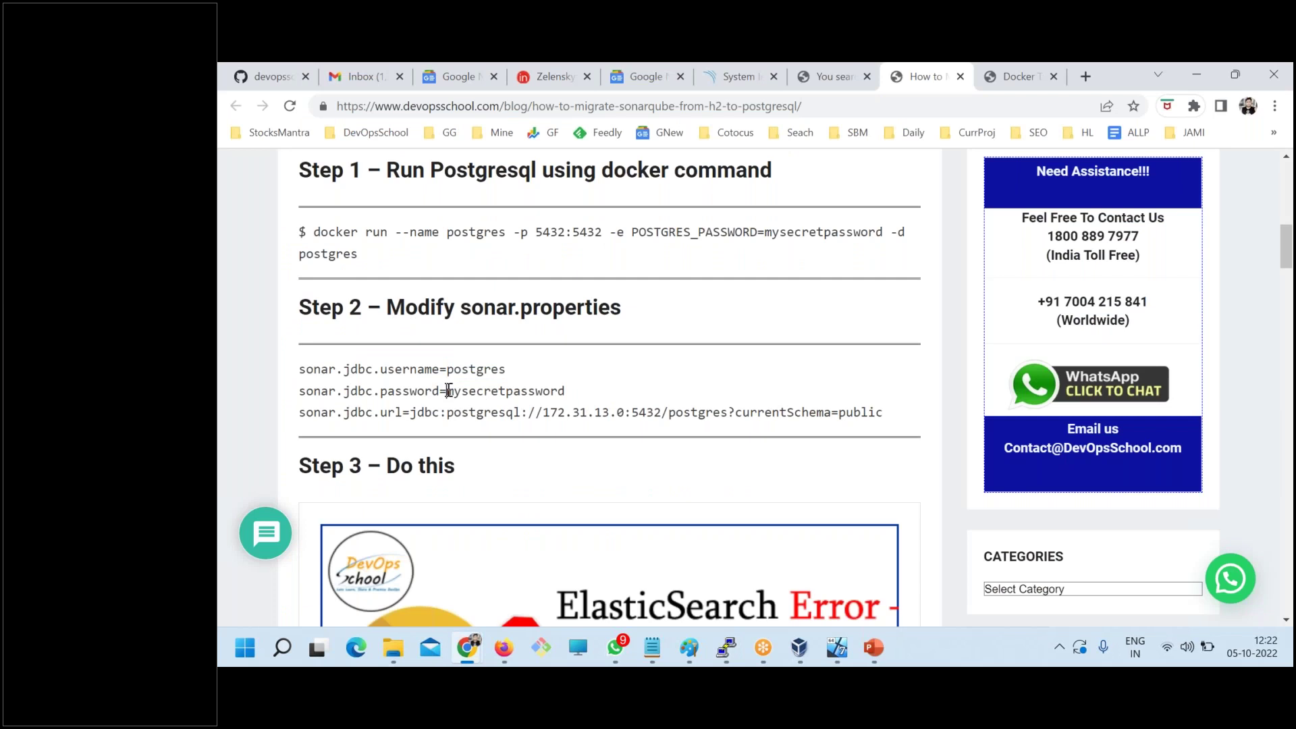
drag(449, 391, 584, 395)
key(ctrl+c)
key(alt+Tab)
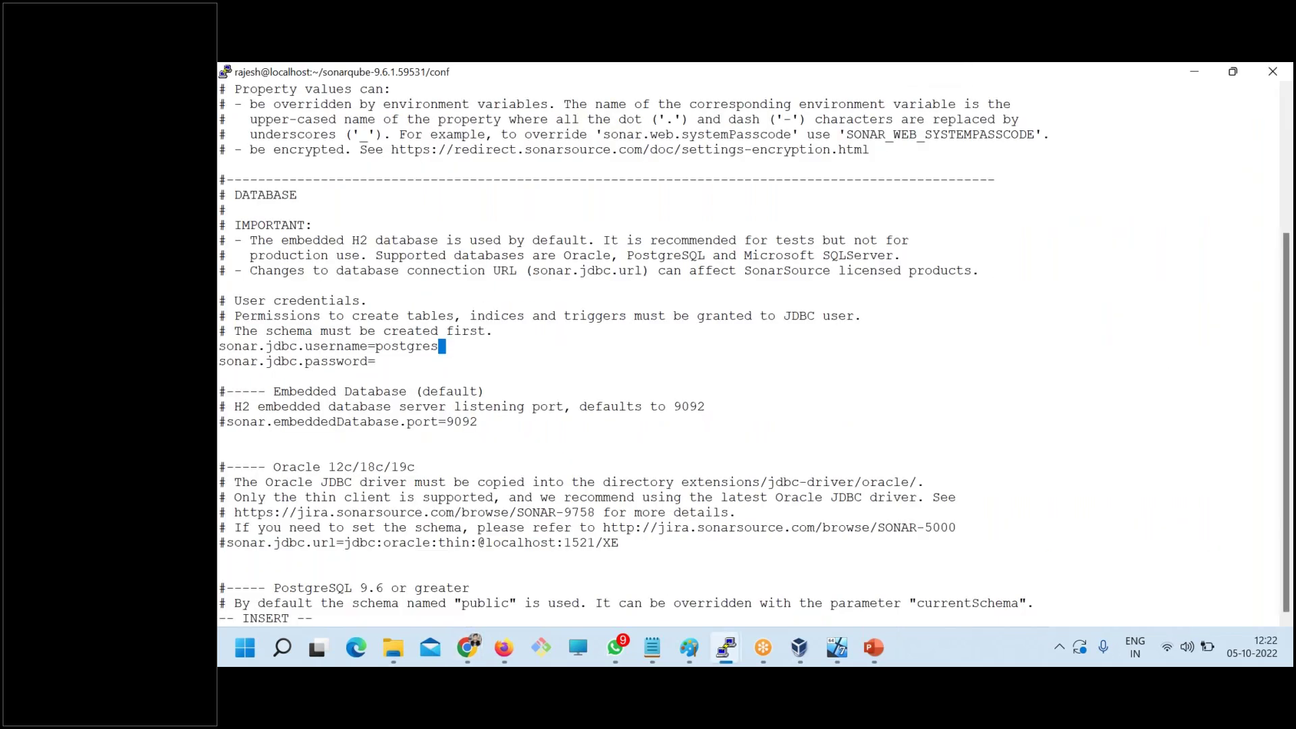
right_click(590, 387)
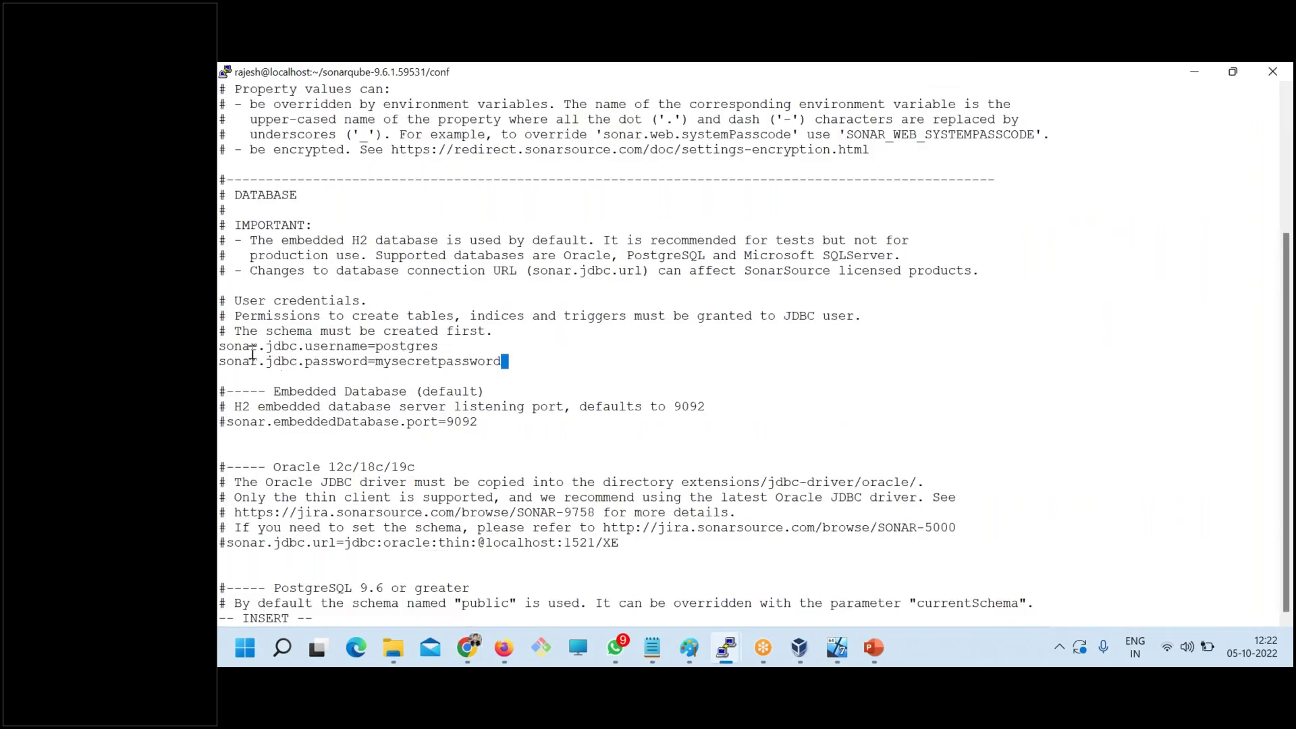
drag(235, 346, 435, 346)
drag(276, 362, 502, 354)
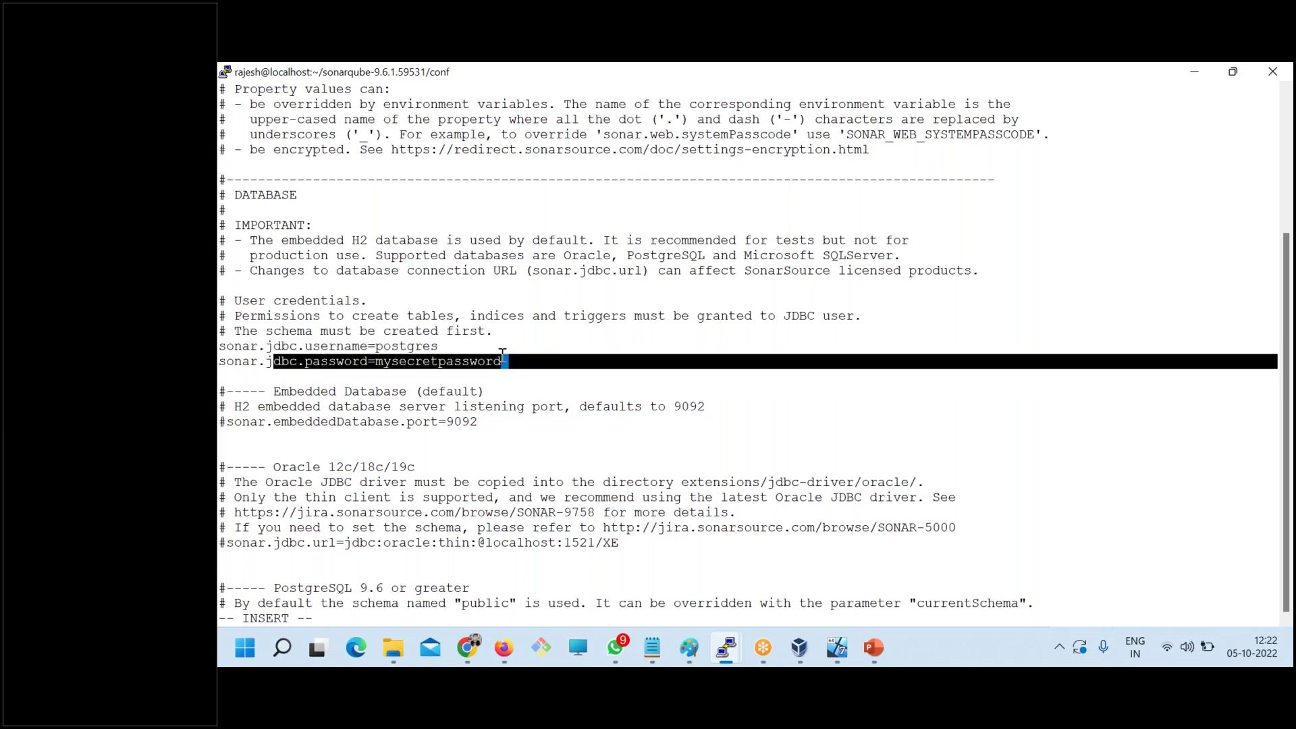
- Uncomment the PostgreSQL sonar.jdbc.url line and move to its localhost host part
key(Down)
key(Down)
key(Down)
key(Down)
key(Down)
key(Down)
key(Down)
key(Down)
key(Down)
key(Down)
key(Up)
key(Down)
key(Down)
key(Down)
key(Down)
key(Down)
key(Down)
key(Down)
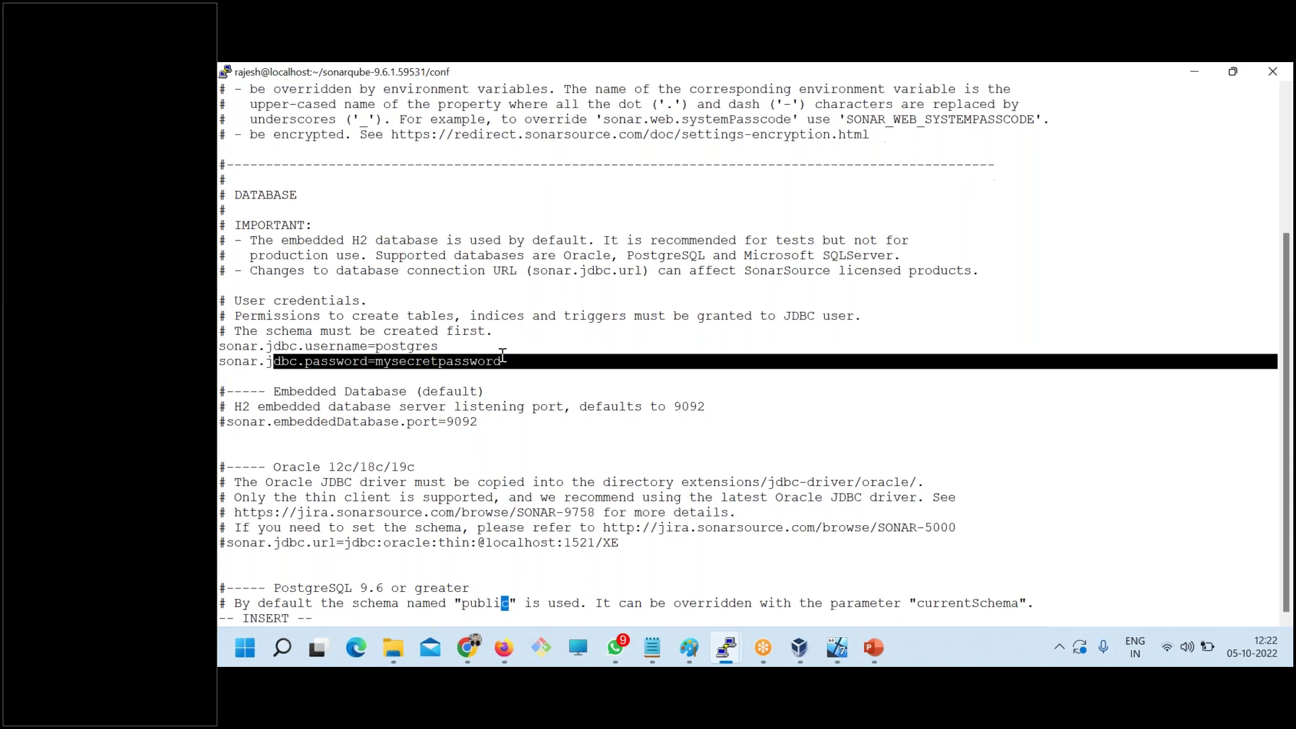
key(Down)
key(Left)
key(Left)
key(Left)
key(Left)
key(Left)
key(Left)
key(Left)
key(Left)
key(Left)
key(Left)
key(Left)
key(Left)
key(Left)
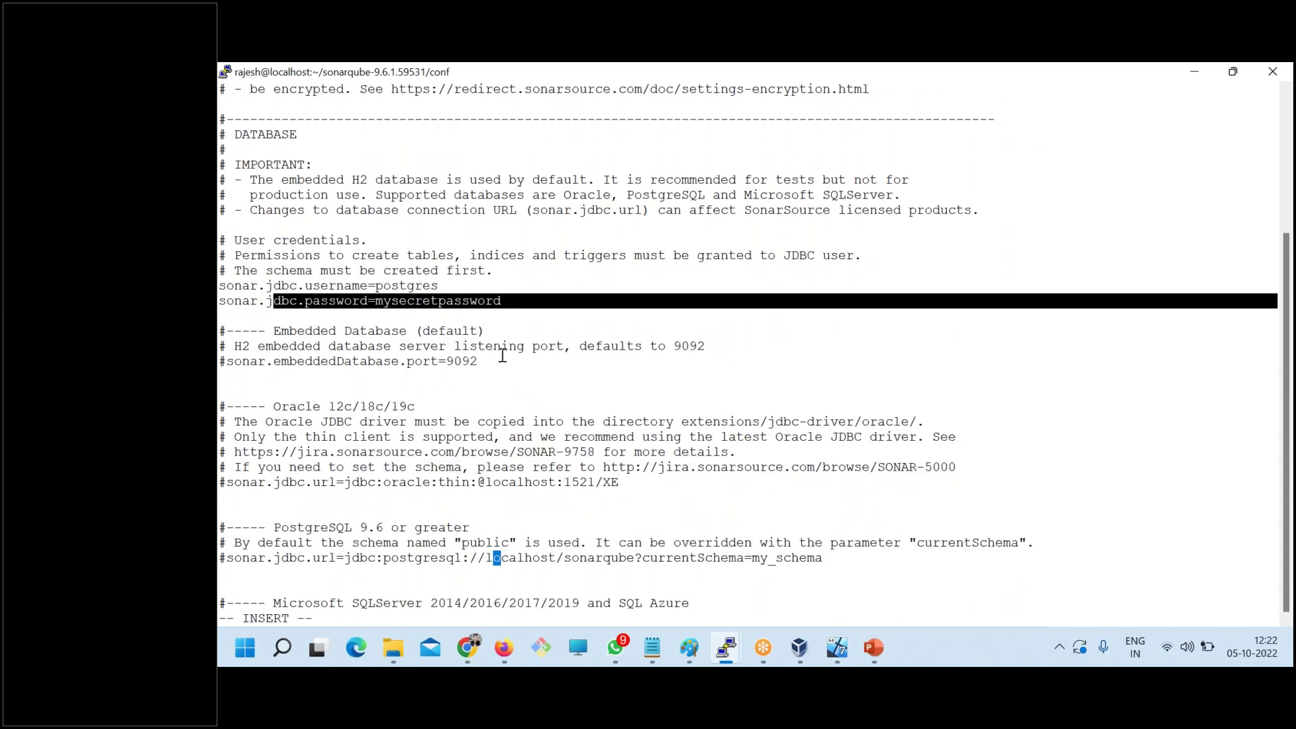
key(Left)
key(Left)
key(Left)
key(Left)
key(Left)
key(Left)
key(Left)
key(Left)
key(Left)
key(Left)
key(Left)
key(Left)
key(Left)
key(Left)
key(Left)
key(Left)
key(Left)
key(Left)
key(Left)
key(Left)
text(x)
key(Escape)
key(x)
key(x)
key(Right)
key(Right)
key(Right)
key(Right)
key(Right)
key(Right)
key(Right)
key(Right)
key(Right)
key(Right)
key(Right)
key(Right)
key(Right)
key(Right)
key(Right)
key(Right)
key(Right)
key(Right)
key(Right)
key(Right)
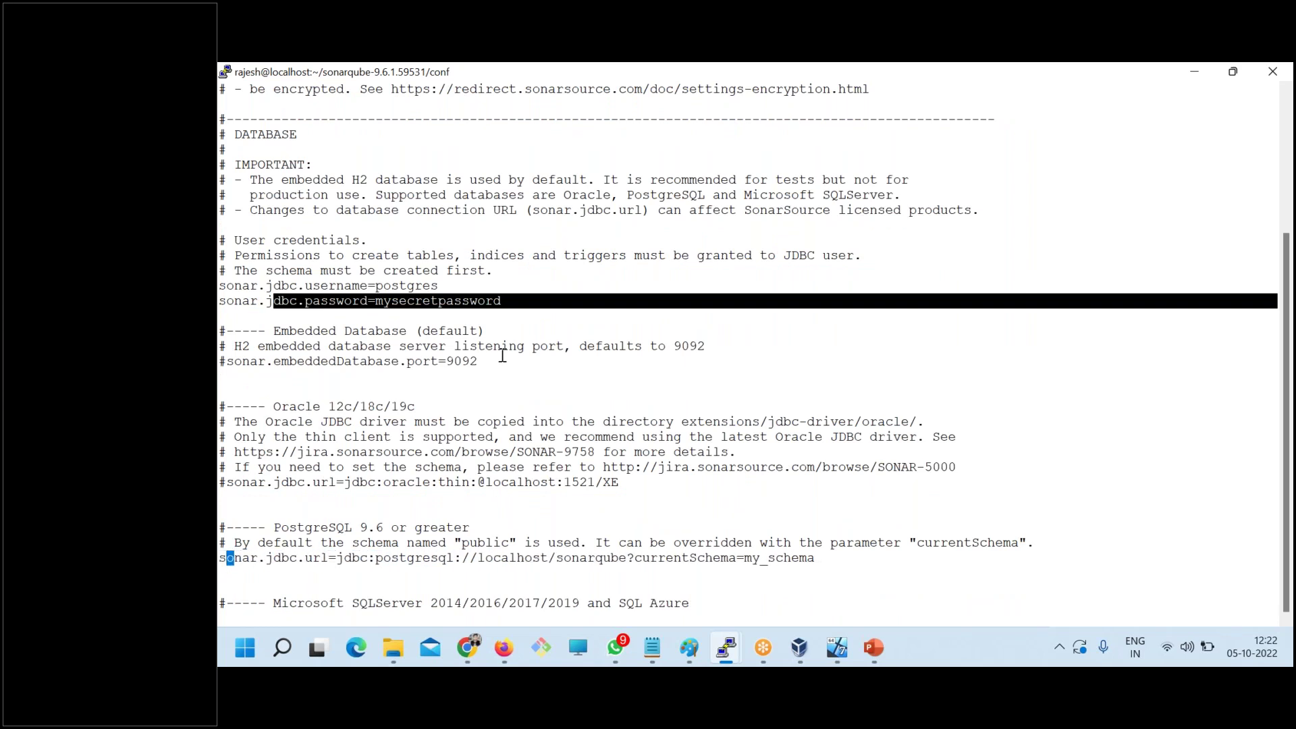
key(Right)
key(Left)
- Run docker inspect on the postgres container in the root session and copy its IP 172.17.0.2
click(725, 648)
click(816, 567)
text(docker insect)
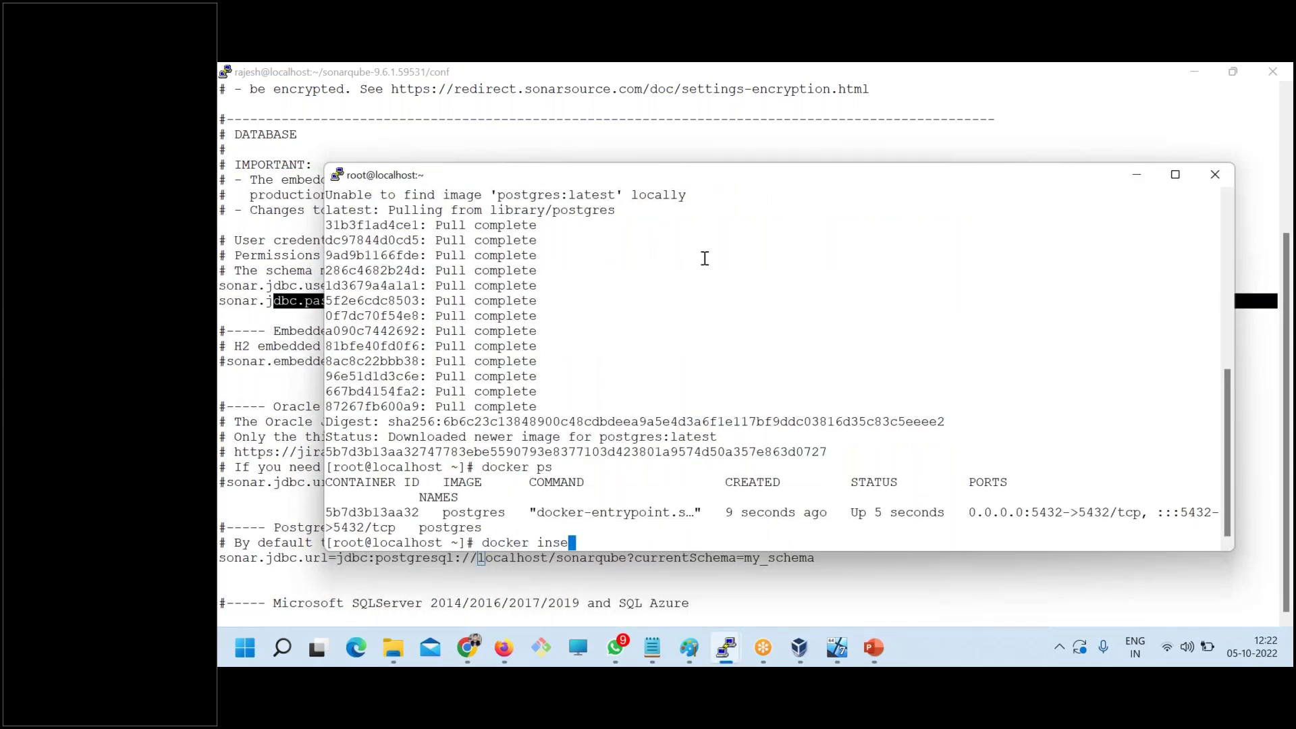
key(BackSpace)
key(BackSpace)
key(BackSpace)
text(pect)
double_click(382, 513)
right_click(514, 403)
key(Return)
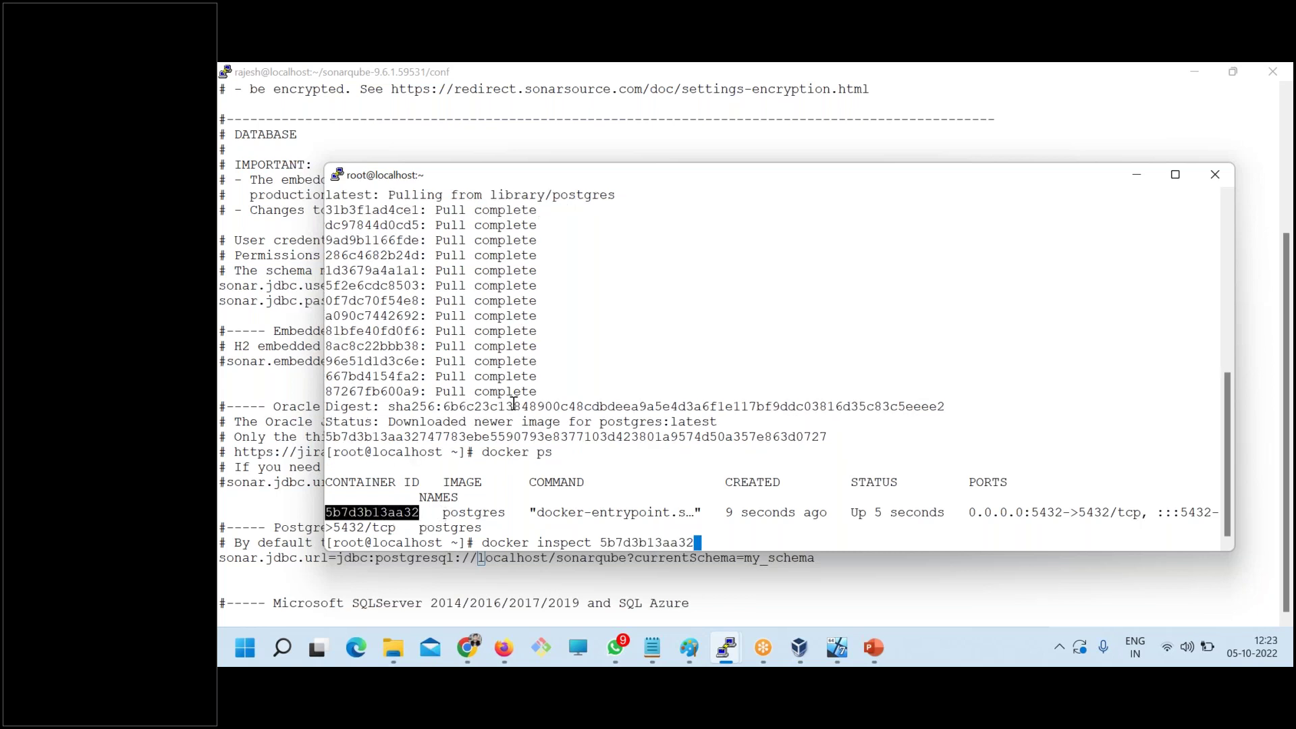
drag(592, 362, 666, 363)
key(ctrl+c)
- Replace localhost with 172.17.0.2 and my_schema with public in the JDBC URL
key(alt+Tab)
key(Delete)
key(Delete)
key(Delete)
key(Delete)
key(Delete)
key(Delete)
key(Delete)
key(Delete)
key(Delete)
key(i)
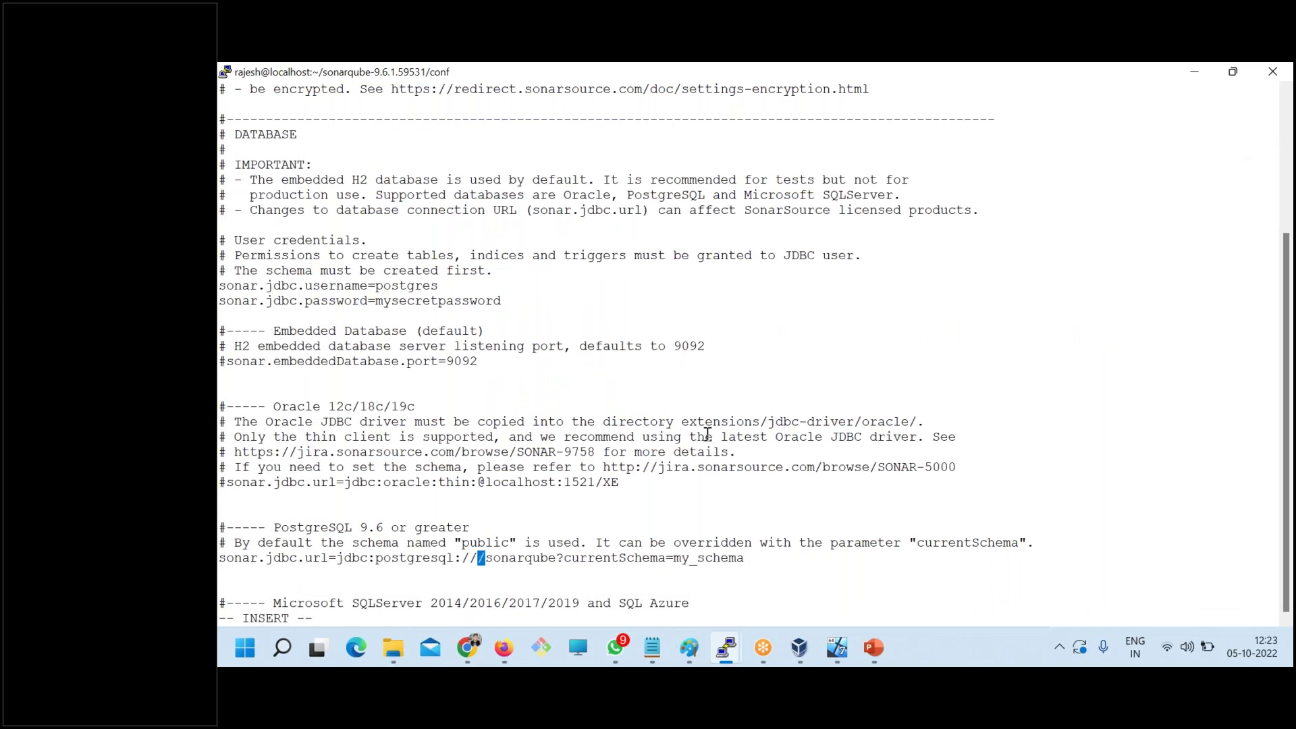
right_click(631, 354)
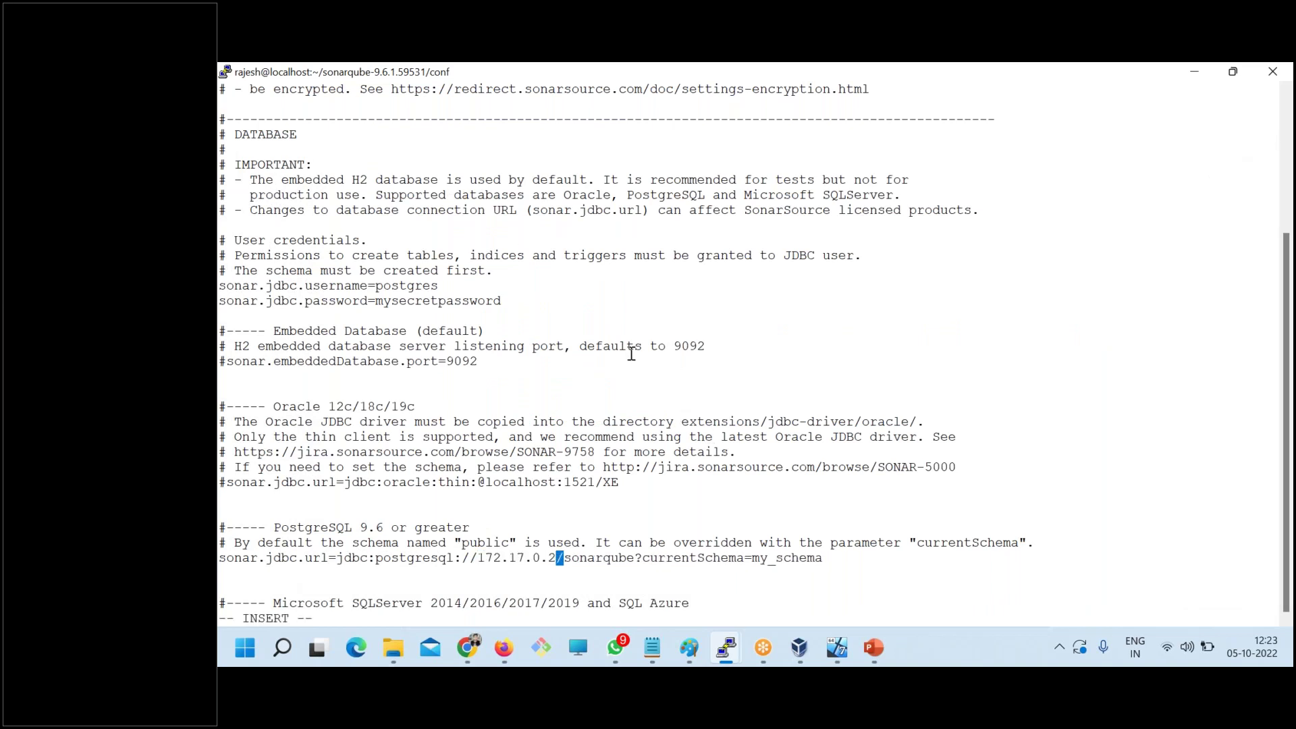
key(Right)
key(Right)
key(Right)
key(Right)
key(Right)
key(Right)
key(Right)
key(Right)
key(Right)
key(Right)
key(Right)
key(Right)
key(Right)
key(Right)
key(Right)
key(Right)
key(Right)
key(Right)
key(Right)
key(Right)
key(Right)
key(Right)
key(Right)
key(BackSpace)
key(BackSpace)
key(BackSpace)
key(BackSpace)
key(BackSpace)
key(BackSpace)
key(BackSpace)
key(BackSpace)
key(BackSpace)
text(public)
key(alt+Tab)
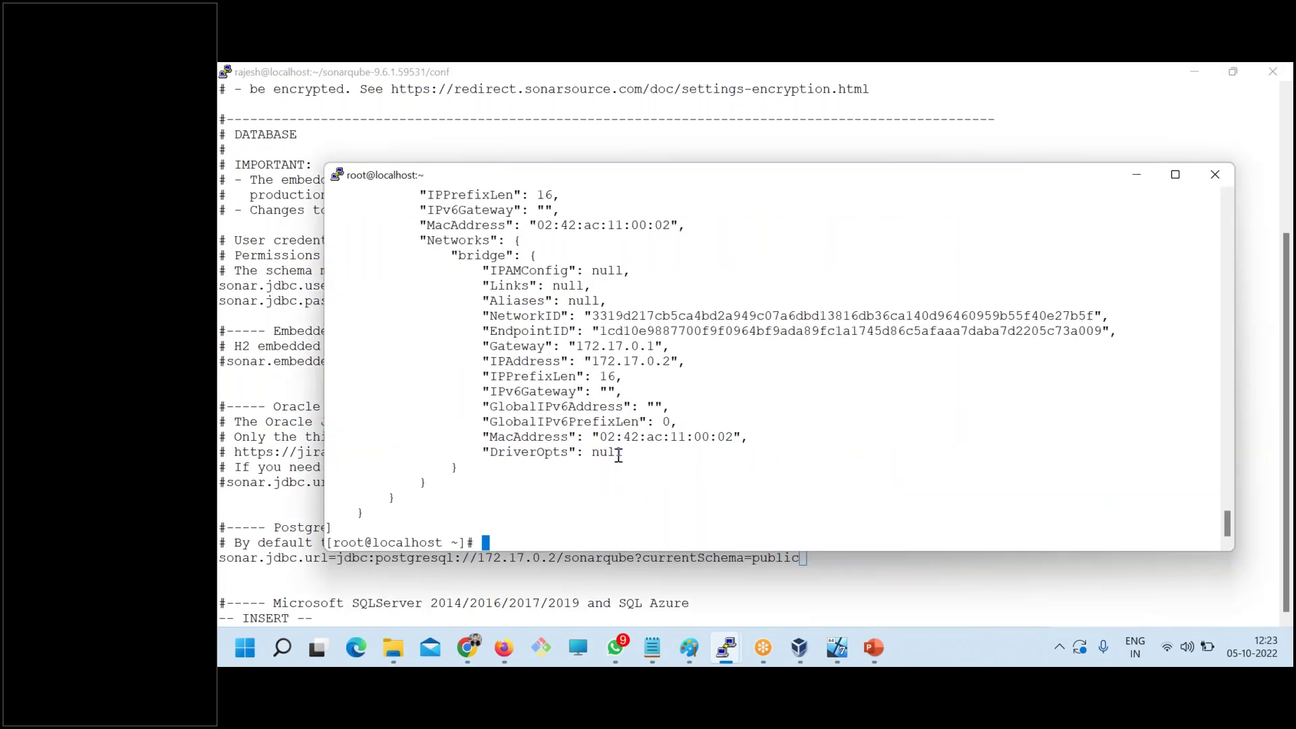
- Compare with the blog's JDBC URL and insert :5432 after 172.17.0.2
click(476, 654)
click(636, 438)
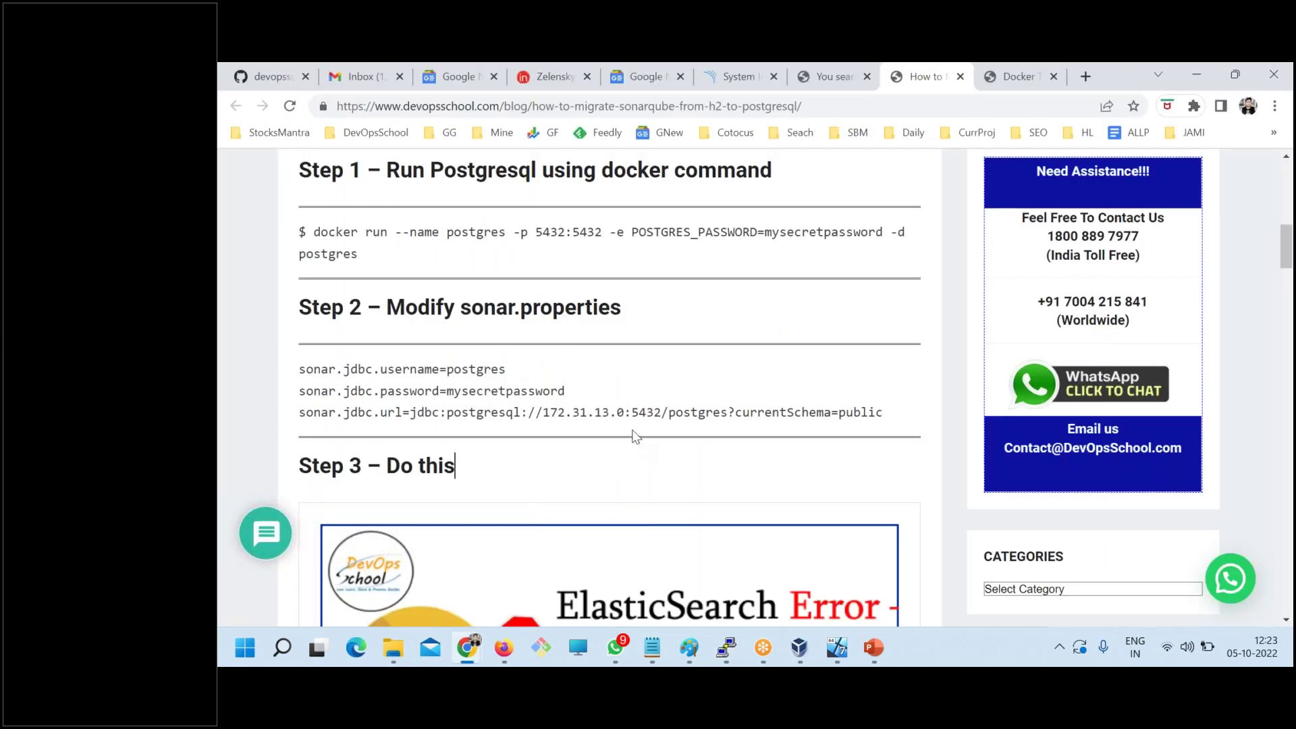
drag(584, 410, 660, 412)
click(686, 411)
key(alt+Tab)
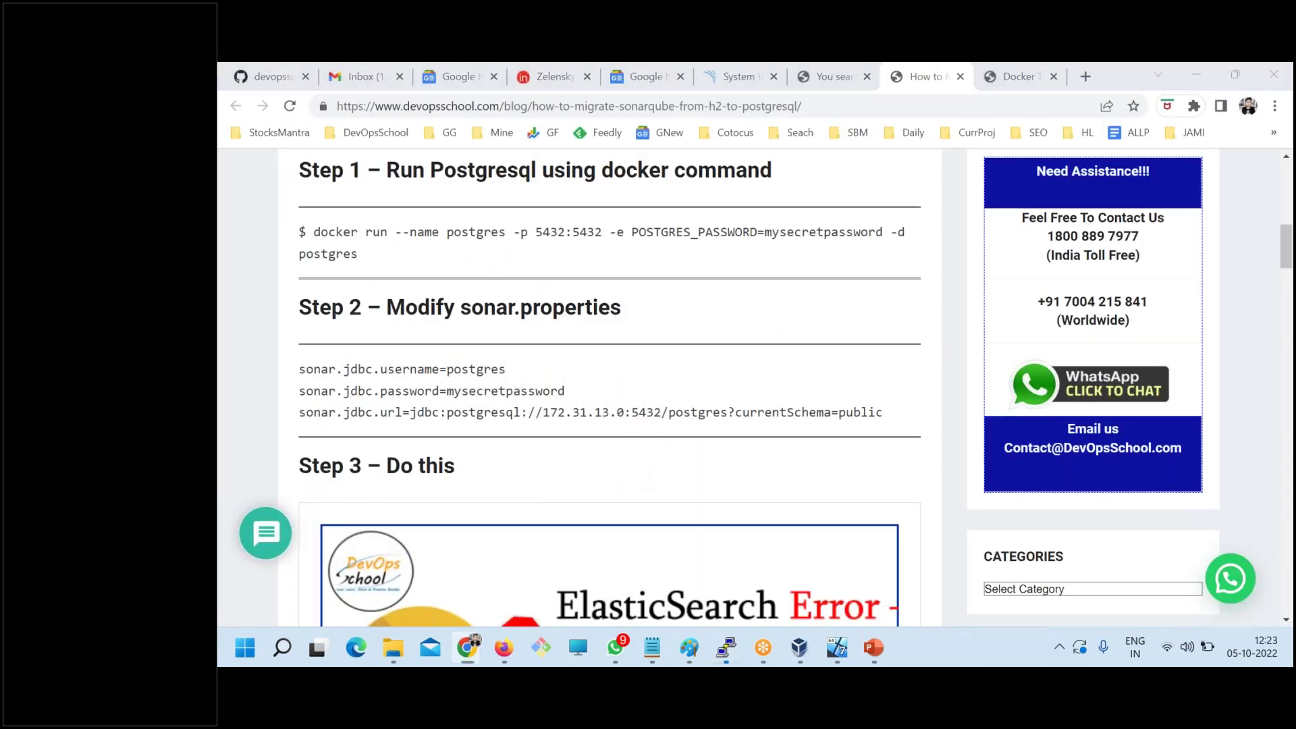
click(733, 654)
mouse_move(731, 654)
click(670, 585)
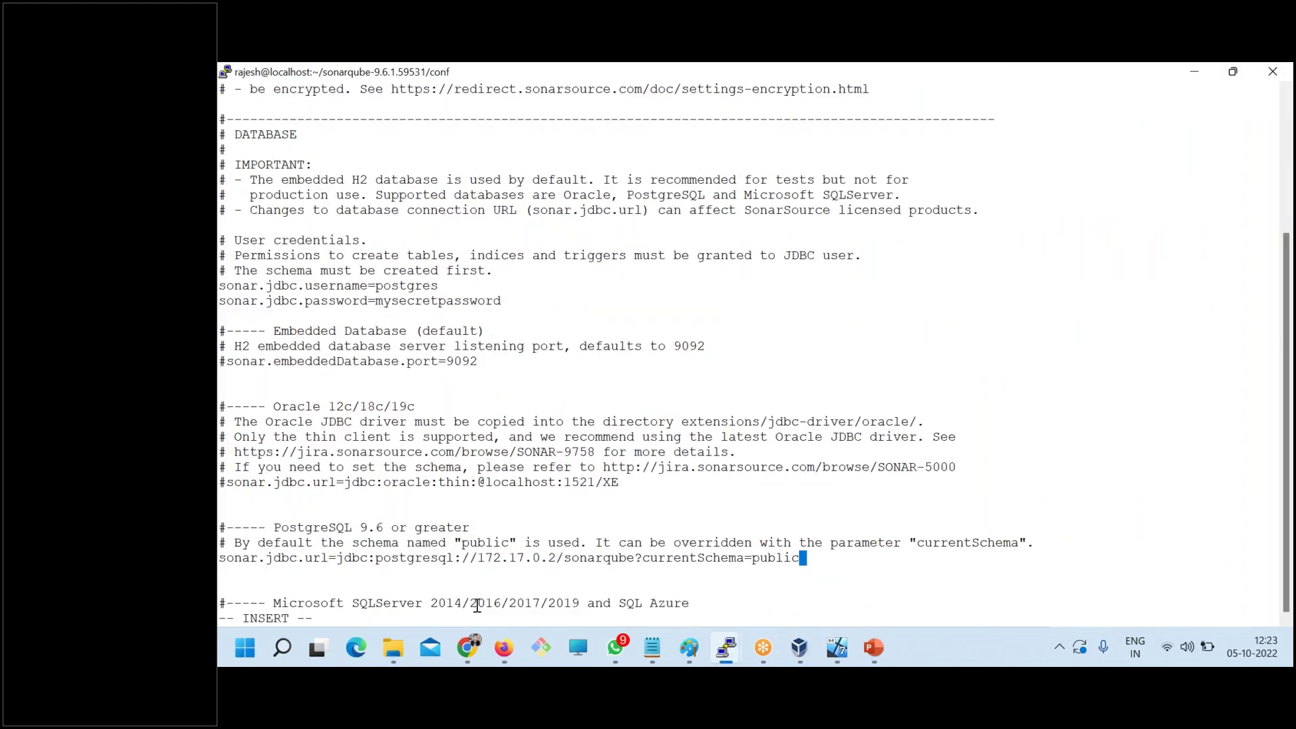
key(Left)
key(Left)
key(Left)
key(Left)
key(Left)
key(Left)
key(Left)
key(Left)
key(Left)
key(Left)
key(Left)
key(Left)
key(Left)
key(Left)
key(Left)
key(Left)
key(Left)
key(Left)
key(Left)
key(Left)
key(Left)
text(:5432)
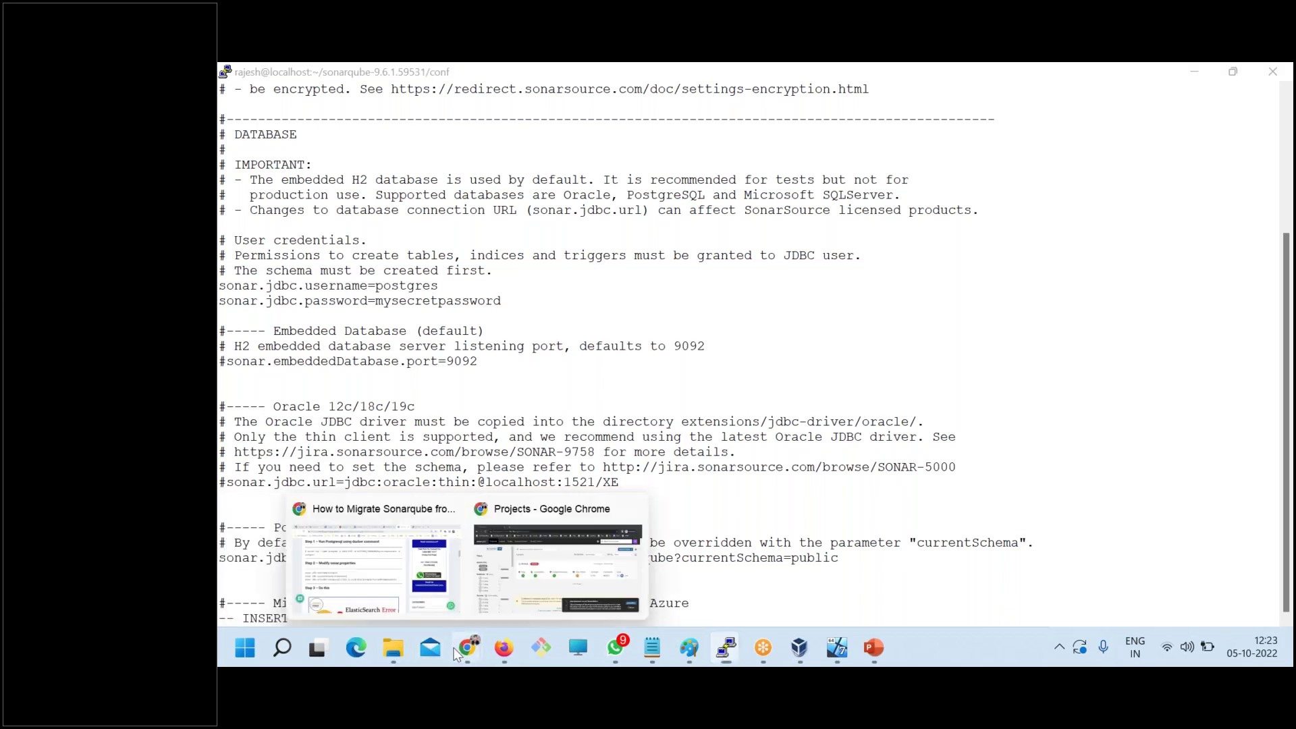
- Check the port against the blog's URL, then save sonar.properties and quit with :wq
mouse_move(480, 644)
click(368, 560)
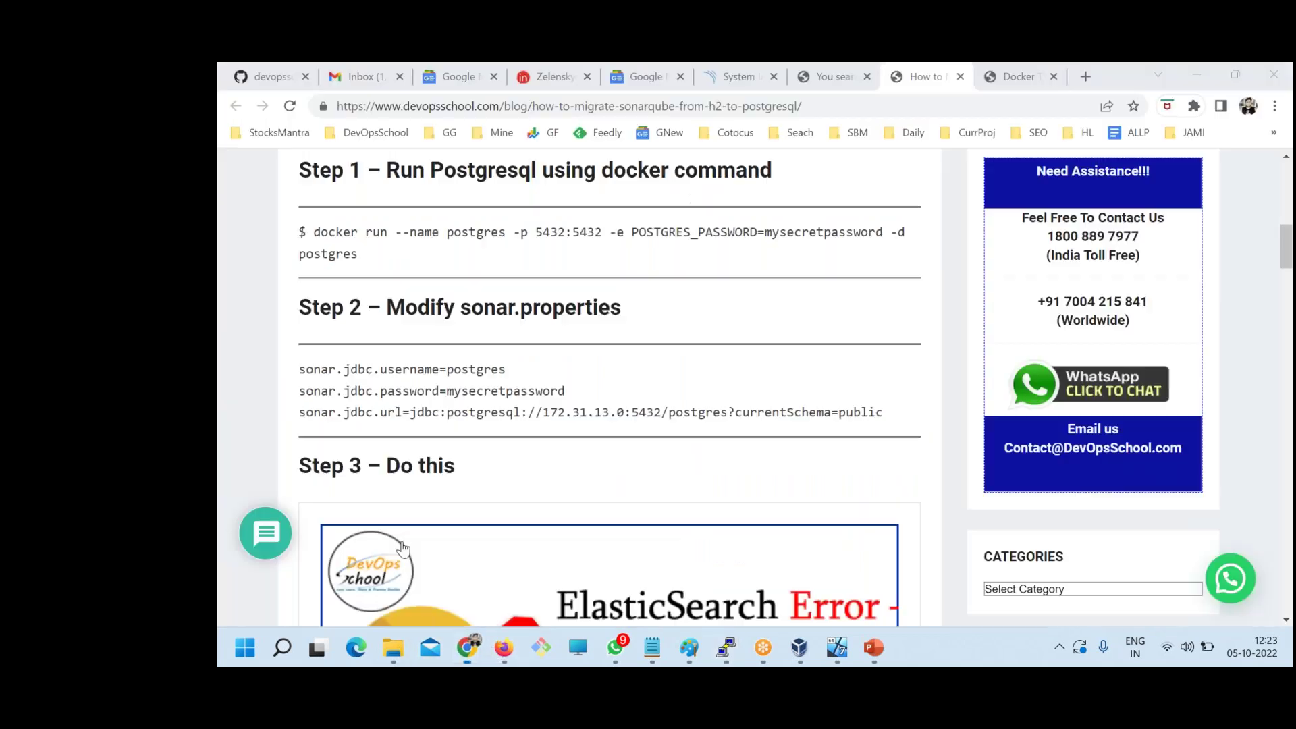
drag(662, 412, 609, 412)
click(897, 413)
drag(409, 411, 585, 413)
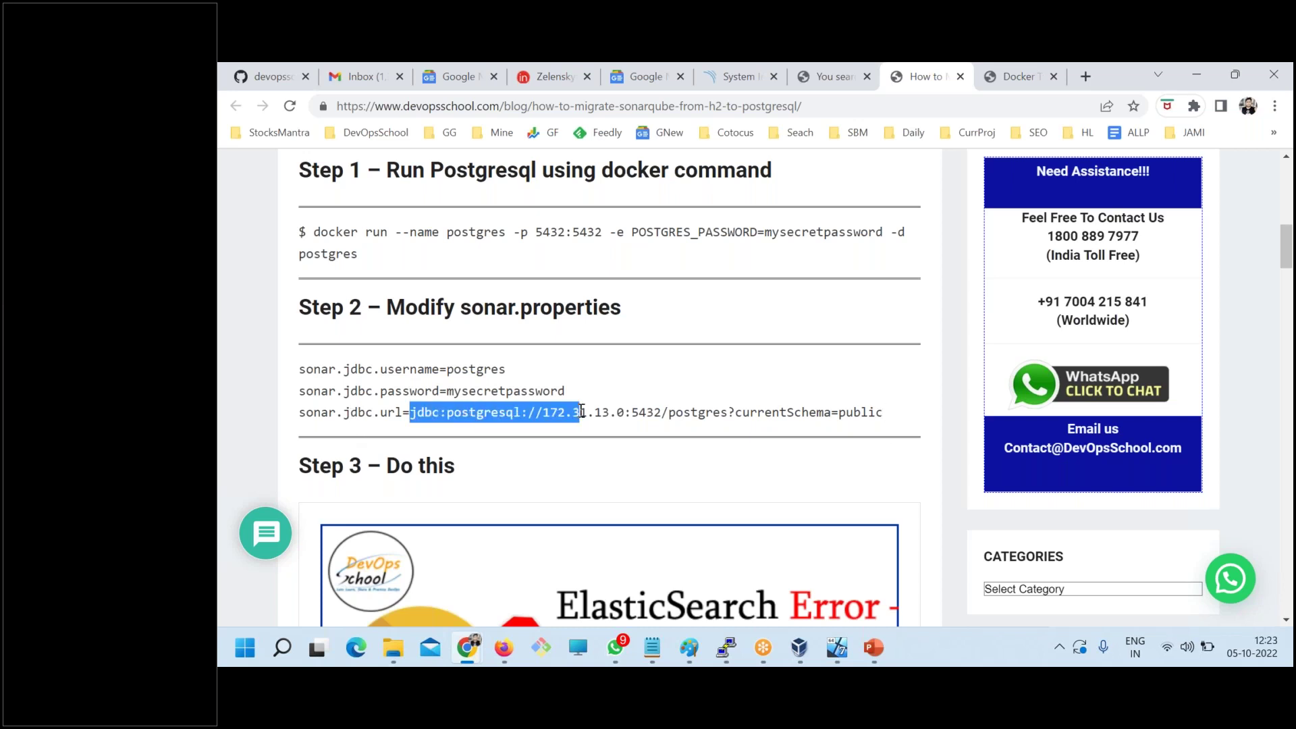
key(alt+Tab)
double_click(428, 557)
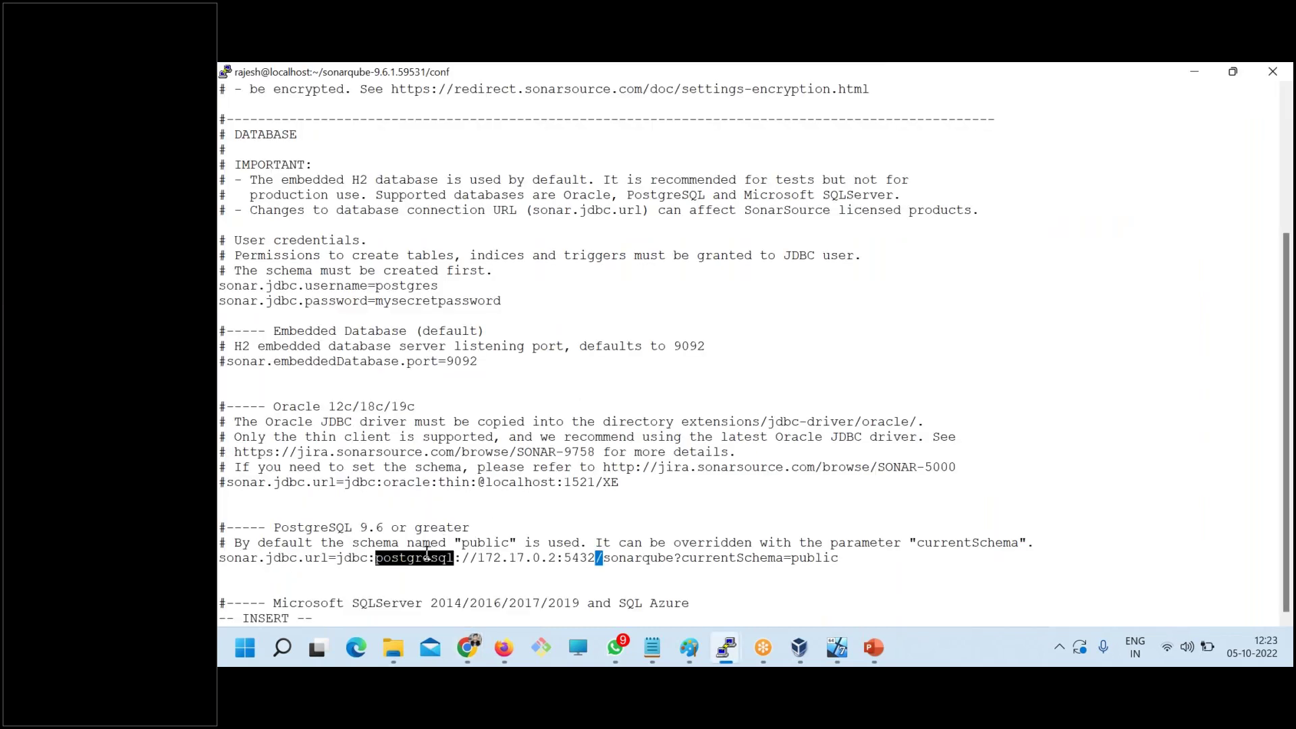
click(265, 540)
key(Escape)
text(:wq)
key(Return)
- Go from the conf folder into sonarqube's bin/linux-x86-64 folder and list it
text(cd ..)
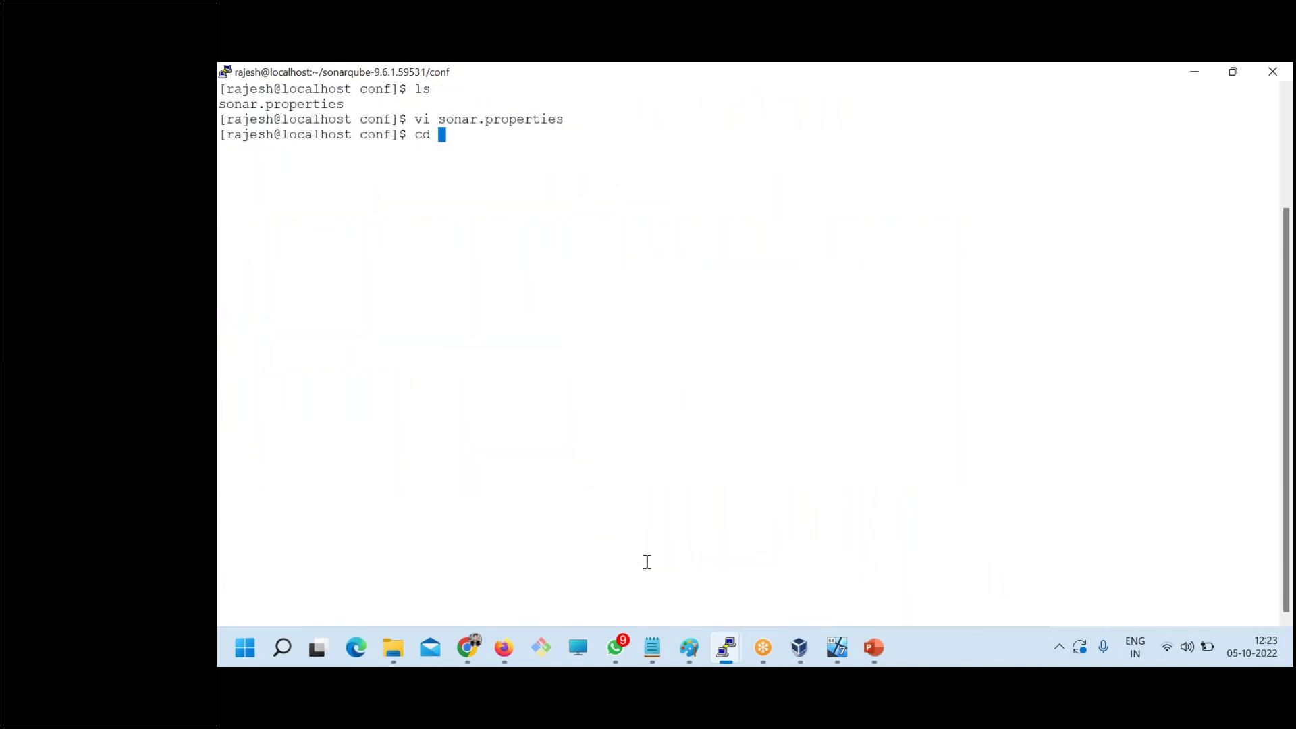
key(Return)
text(s)
key(Return)
text(ls)
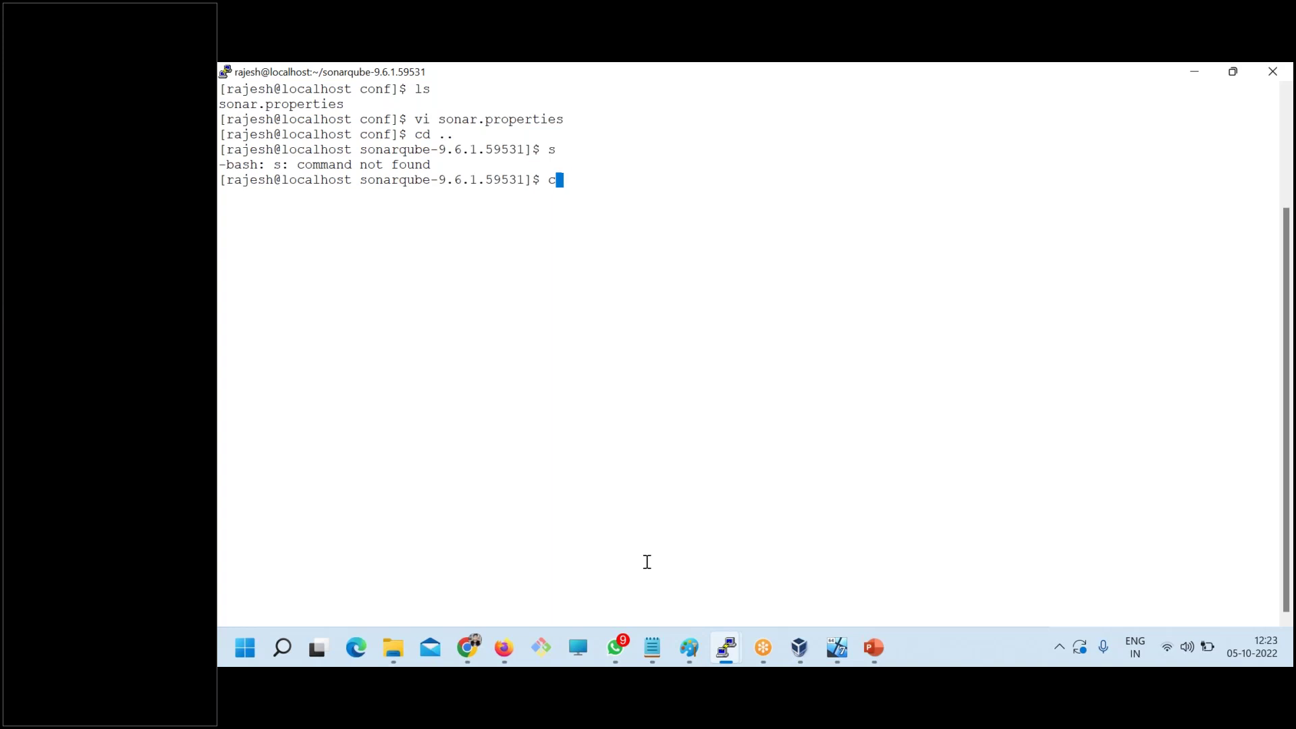
key(BackSpace)
key(BackSpace)
text(ls)
key(Return)
text(cd bin/)
key(Tab)
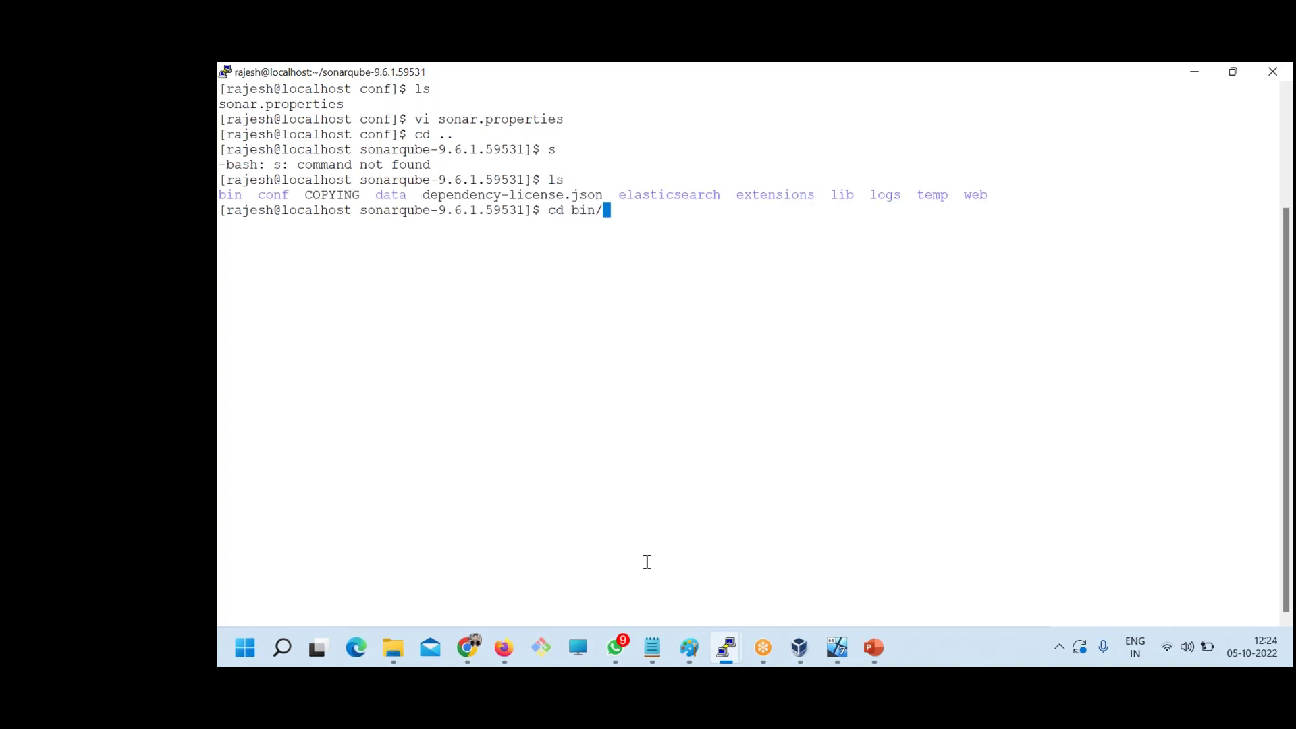
key(Return)
text(clear)
key(Return)
text(ls)
key(Return)
text(cd linux-x86-64/)
key(Tab)
key(Return)
text(ls)
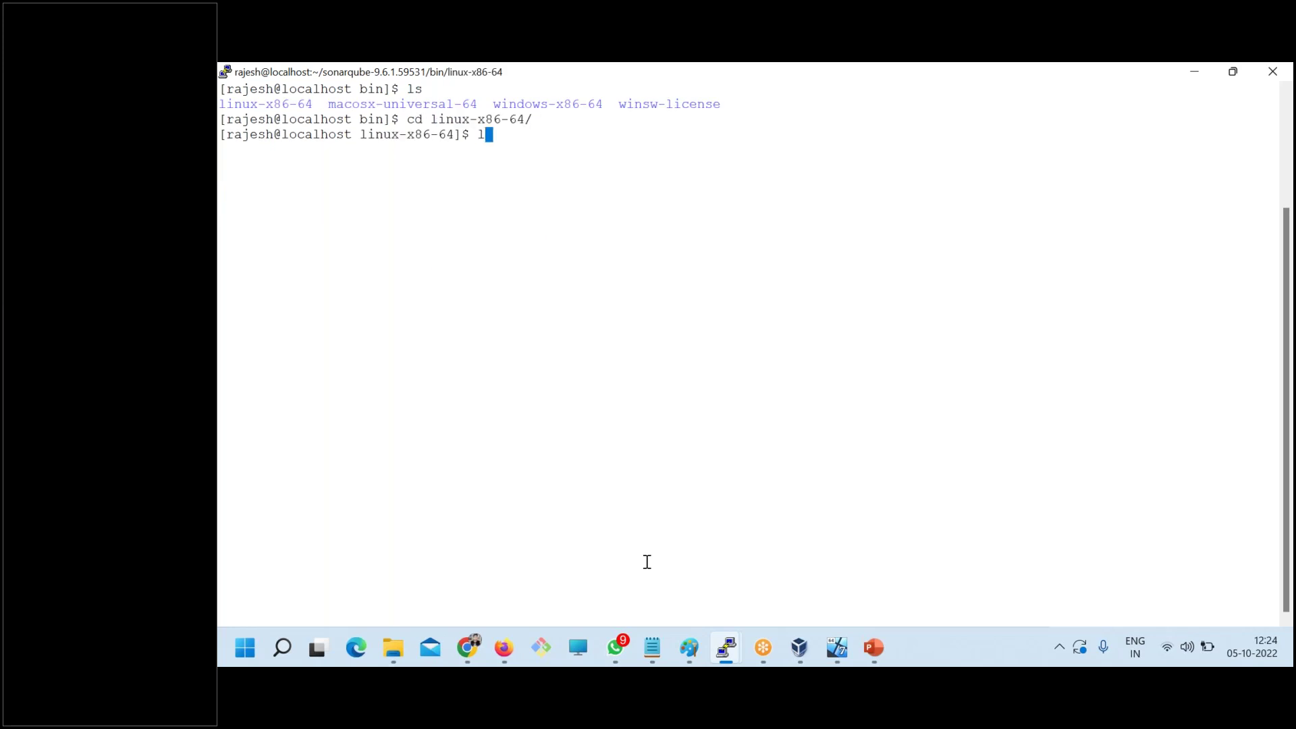
key(Return)
- Run ./sonar.sh start, then ./sonar.sh status to confirm it is running
text(./s)
key(Tab)
text(start)
key(Return)
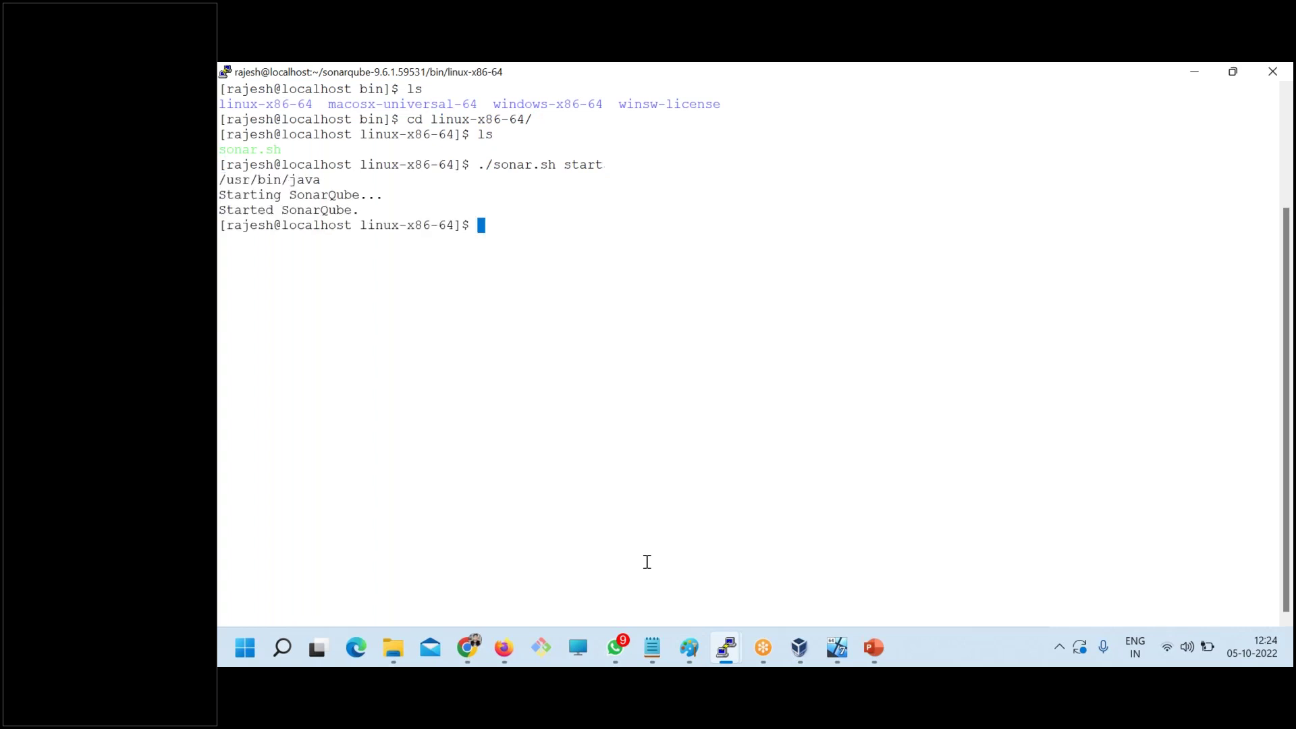
key(Up)
key(BackSpace)
key(BackSpace)
key(BackSpace)
text(atus)
key(Return)
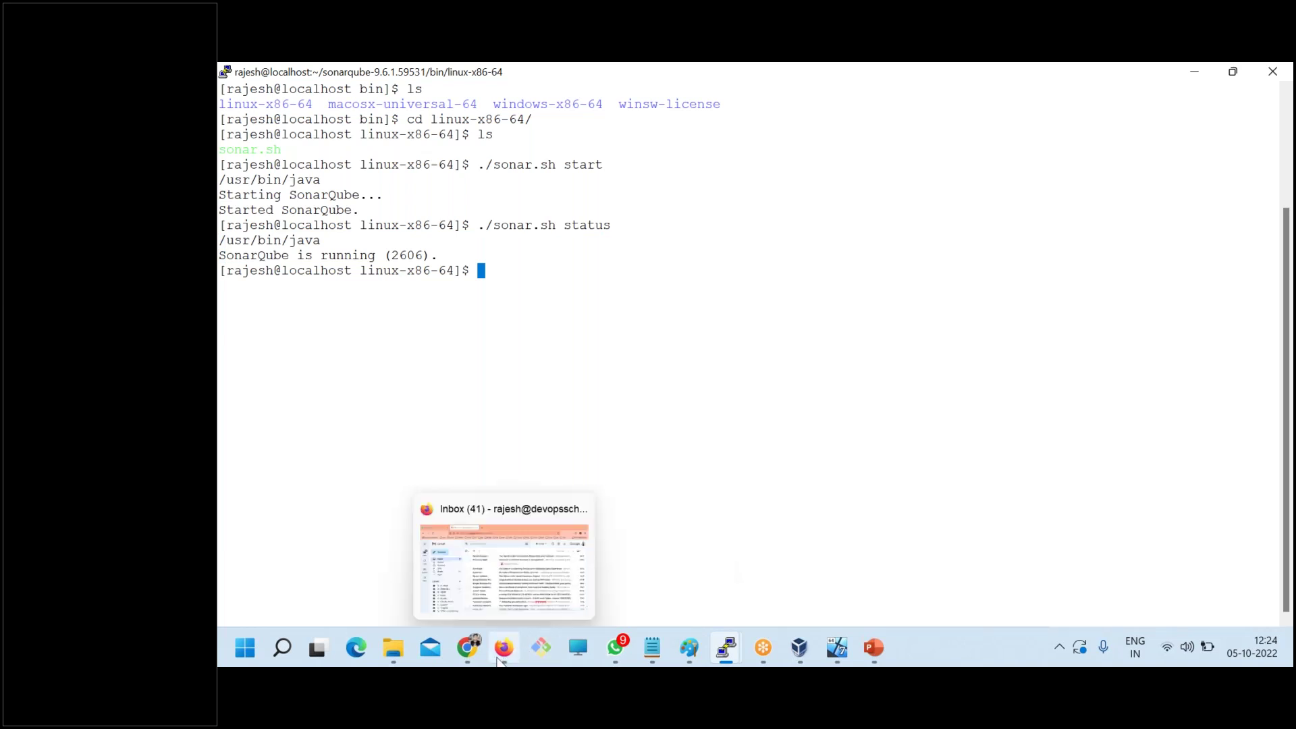
- Open the SonarQube projects page from the System tab's logo in Chrome
mouse_move(467, 647)
click(376, 560)
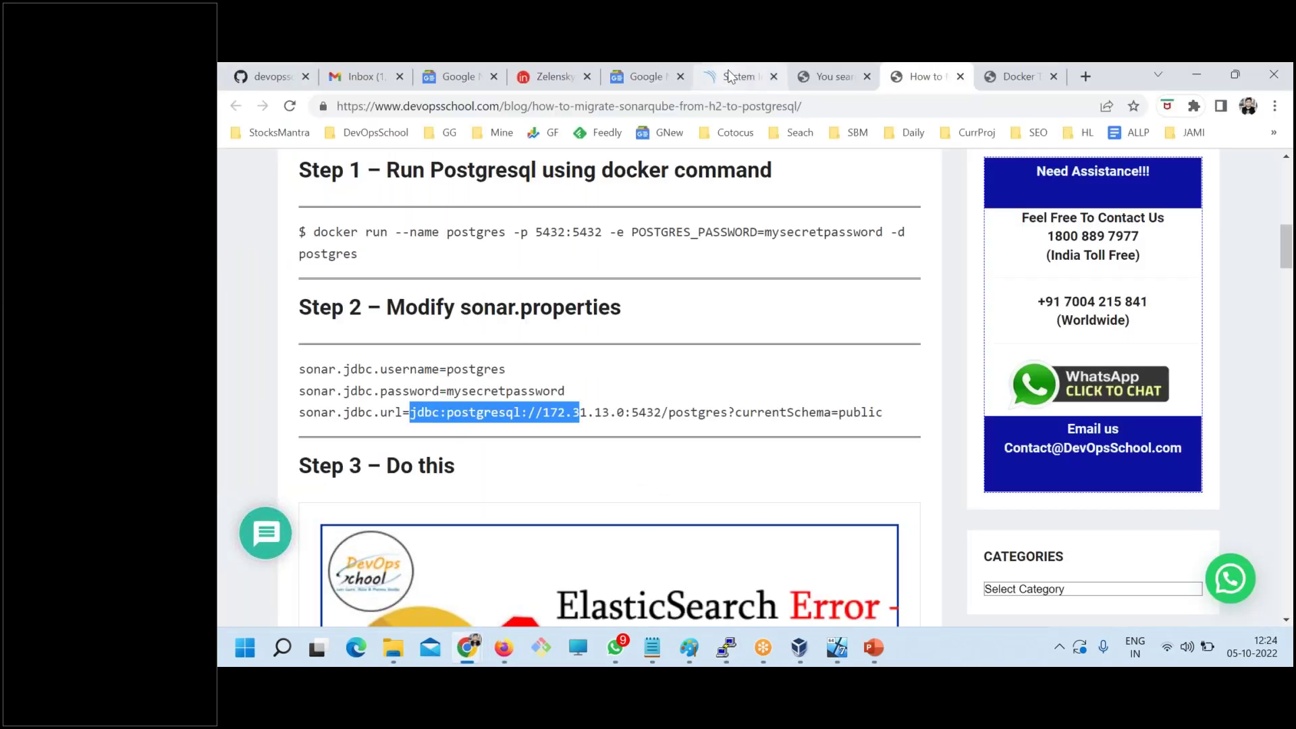
click(729, 72)
click(281, 184)
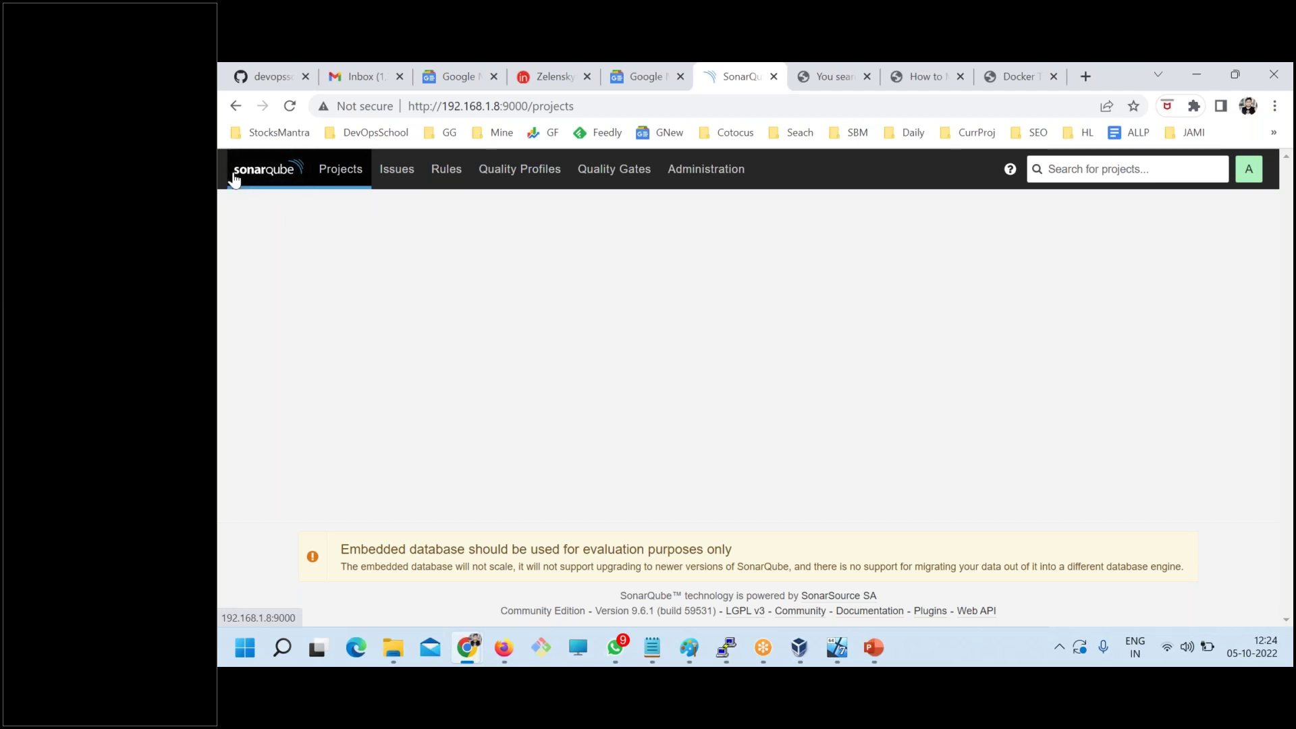
- Reload the 192.168.1.8:9000 projects page several times until it shows connection refused
click(288, 109)
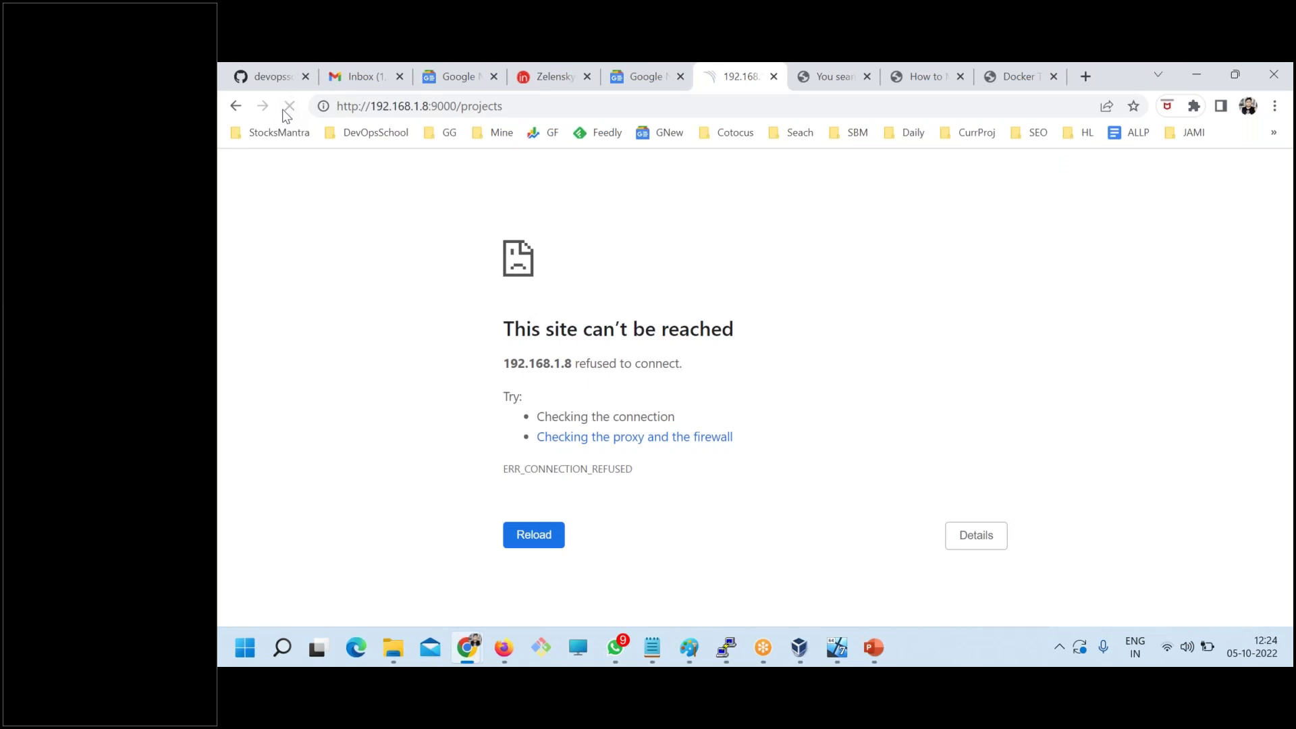
click(284, 112)
click(288, 108)
click(284, 111)
click(284, 112)
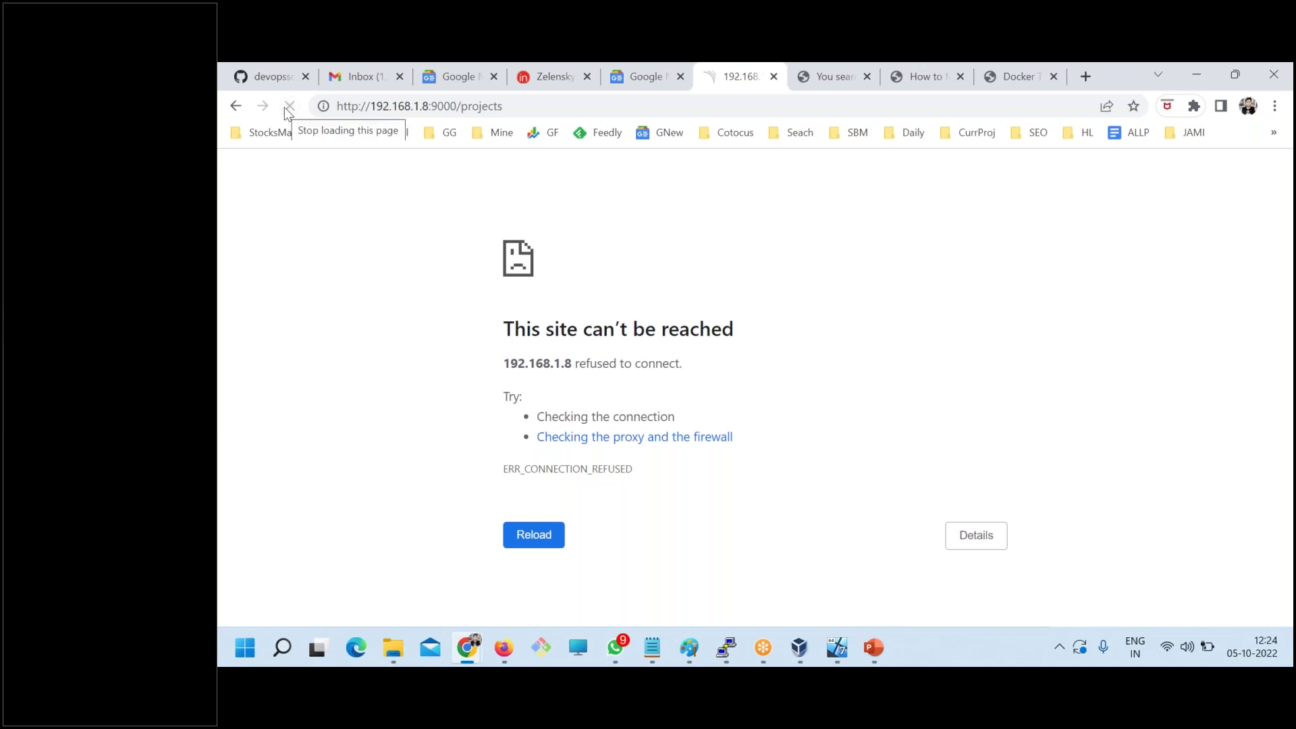
- Rerun ./sonar.sh status, note 'SonarQube is not running', and clear the screen
key(alt+Tab)
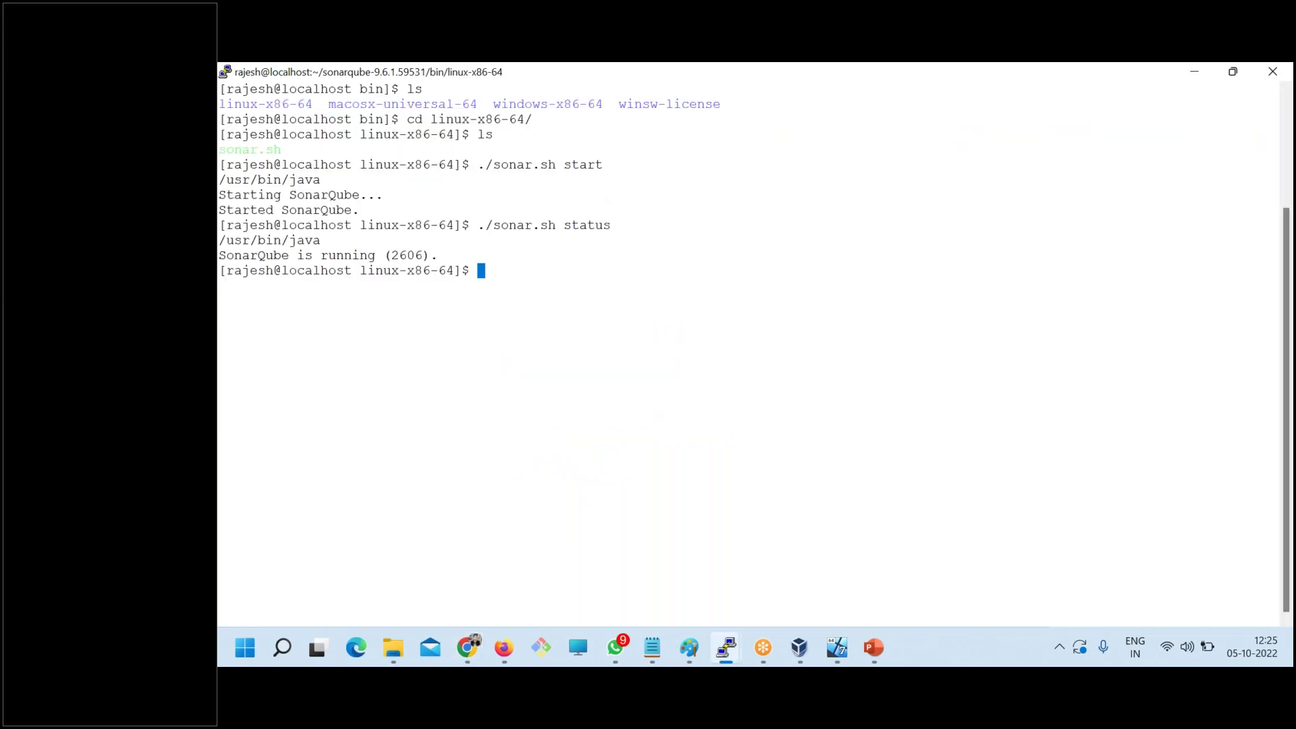
key(Up)
key(Return)
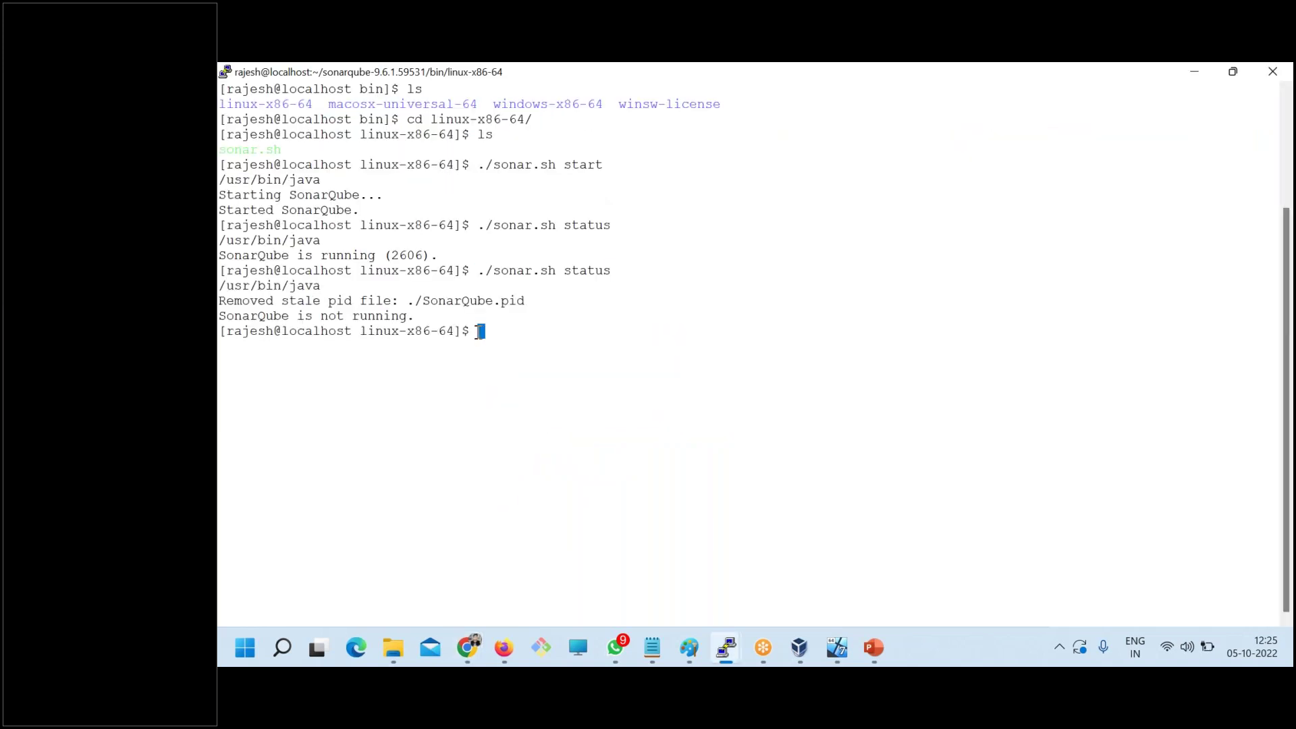
drag(227, 316, 403, 318)
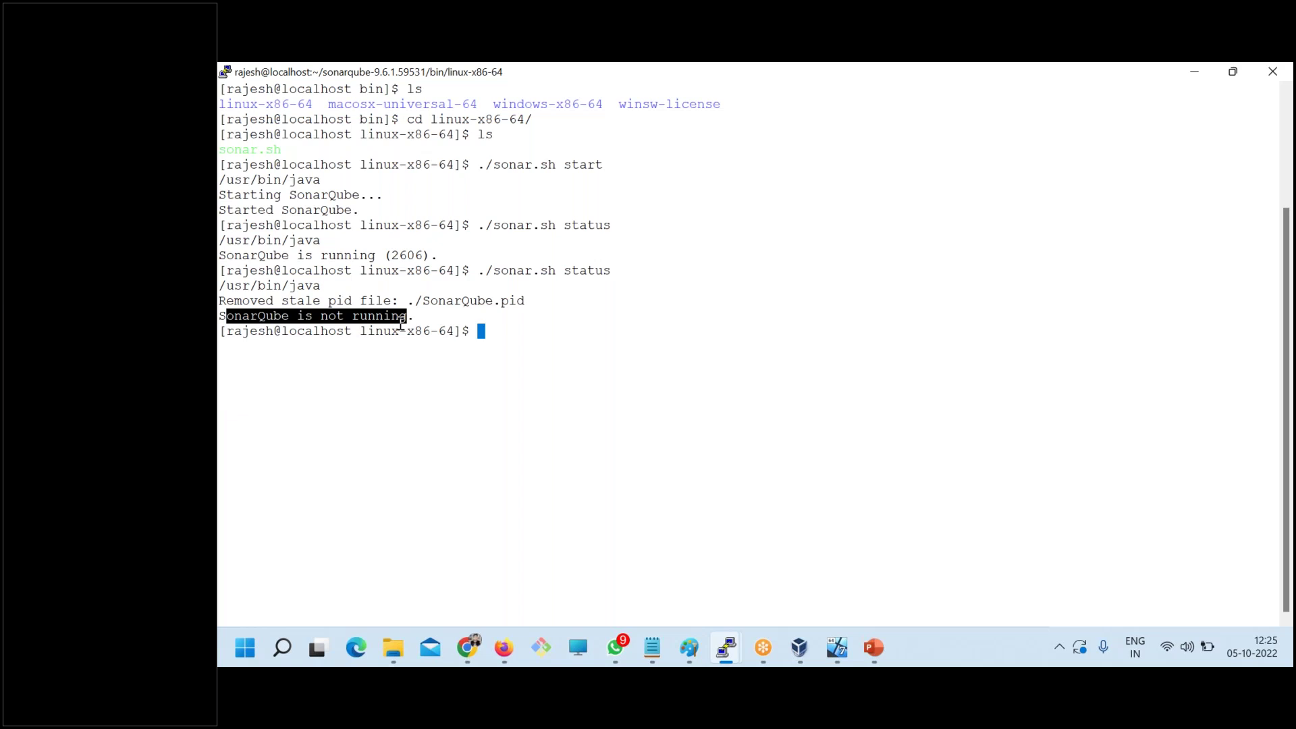
text(clear)
key(Return)
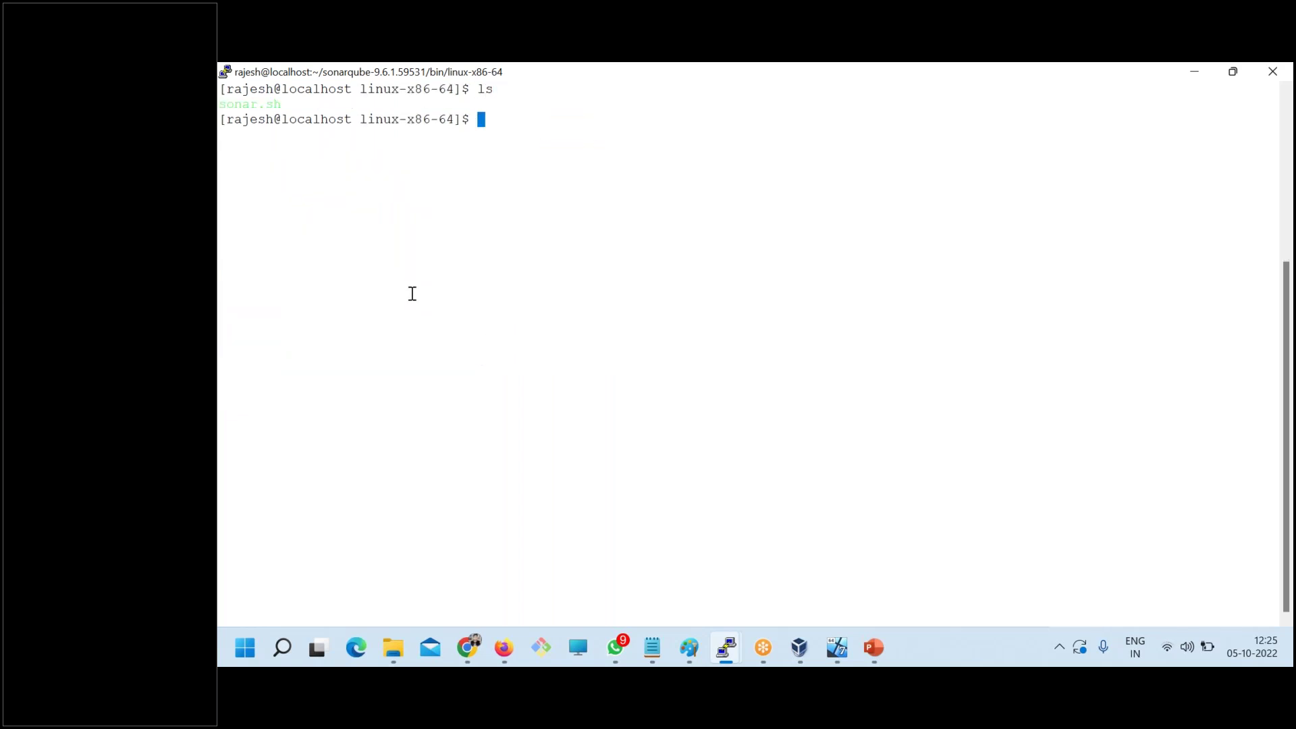
- Go up two folders to sonarqube-9.6.1.59531, list it, and enter logs/
text(cd ..)
key(Return)
text(ls)
key(Return)
text(cd ..)
key(Return)
text(ls)
key(Return)
text(cd logs/)
- List the log files and pick out es.log and sonar.log
key(Return)
text(clear)
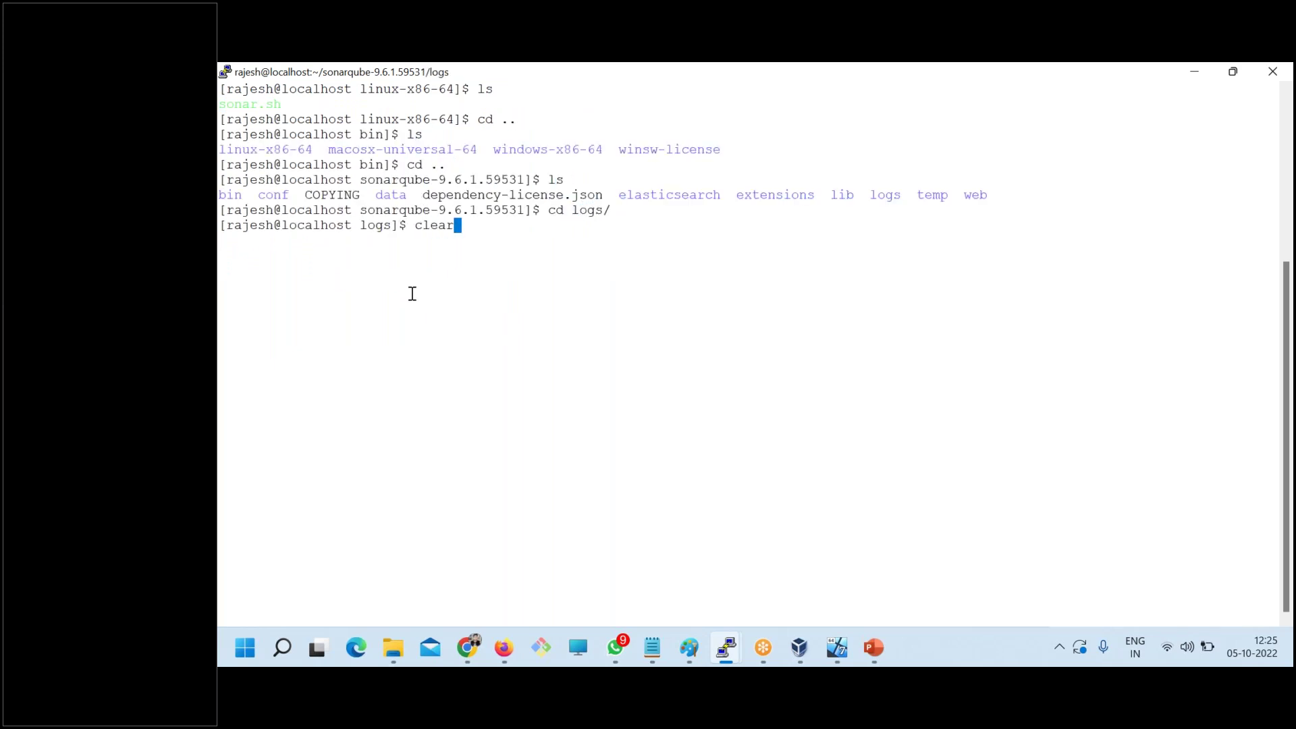
key(Return)
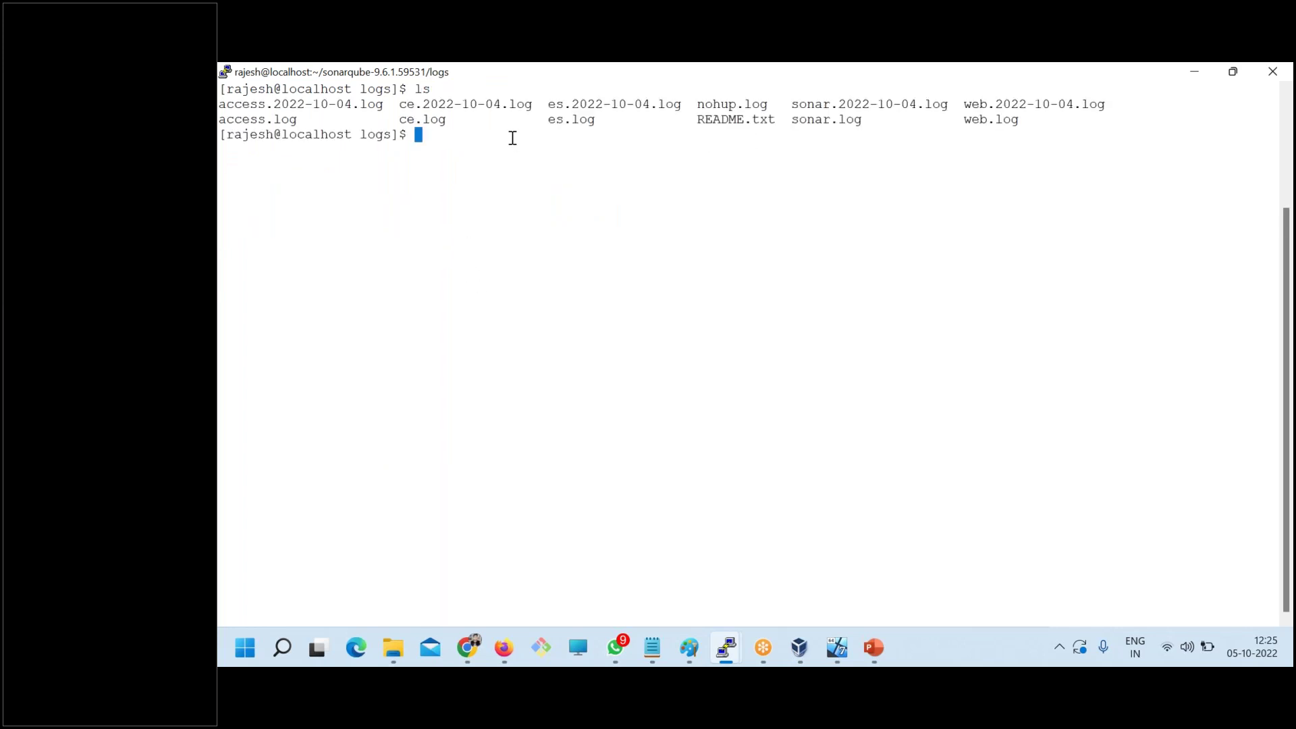
double_click(410, 119)
double_click(306, 104)
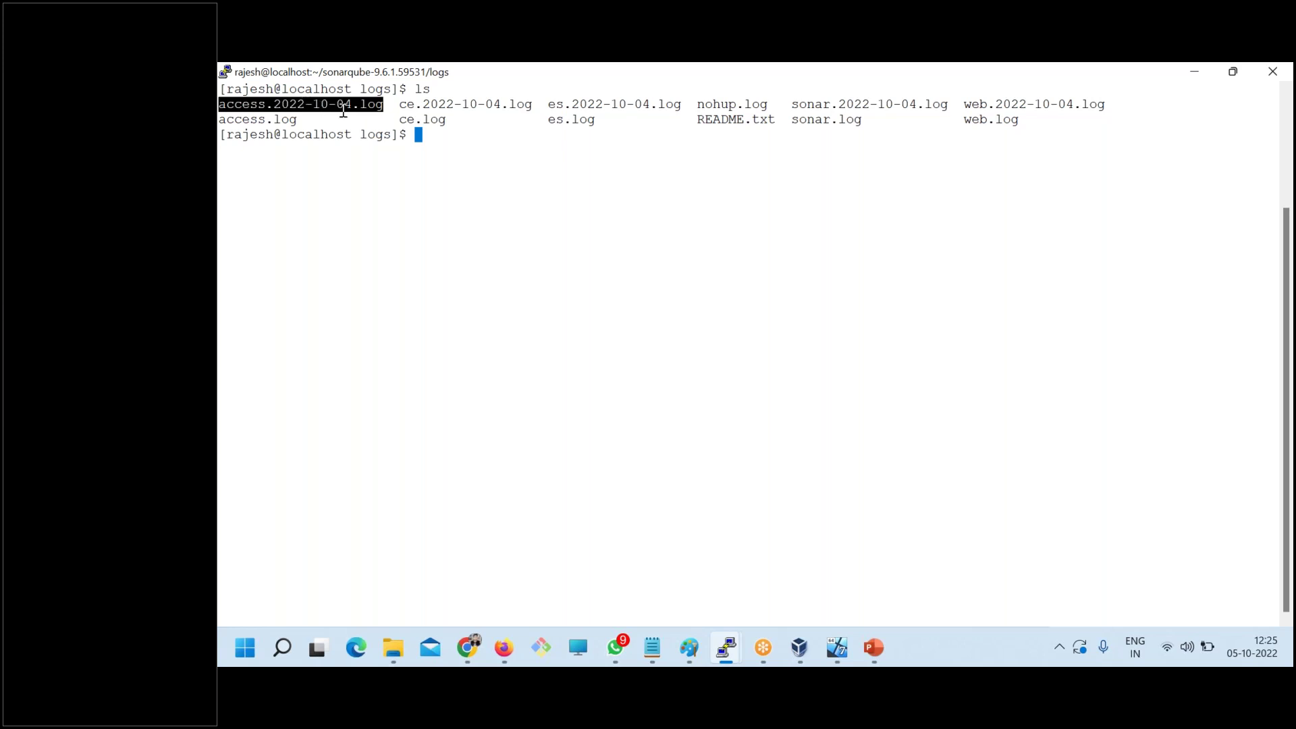
click(569, 121)
double_click(570, 121)
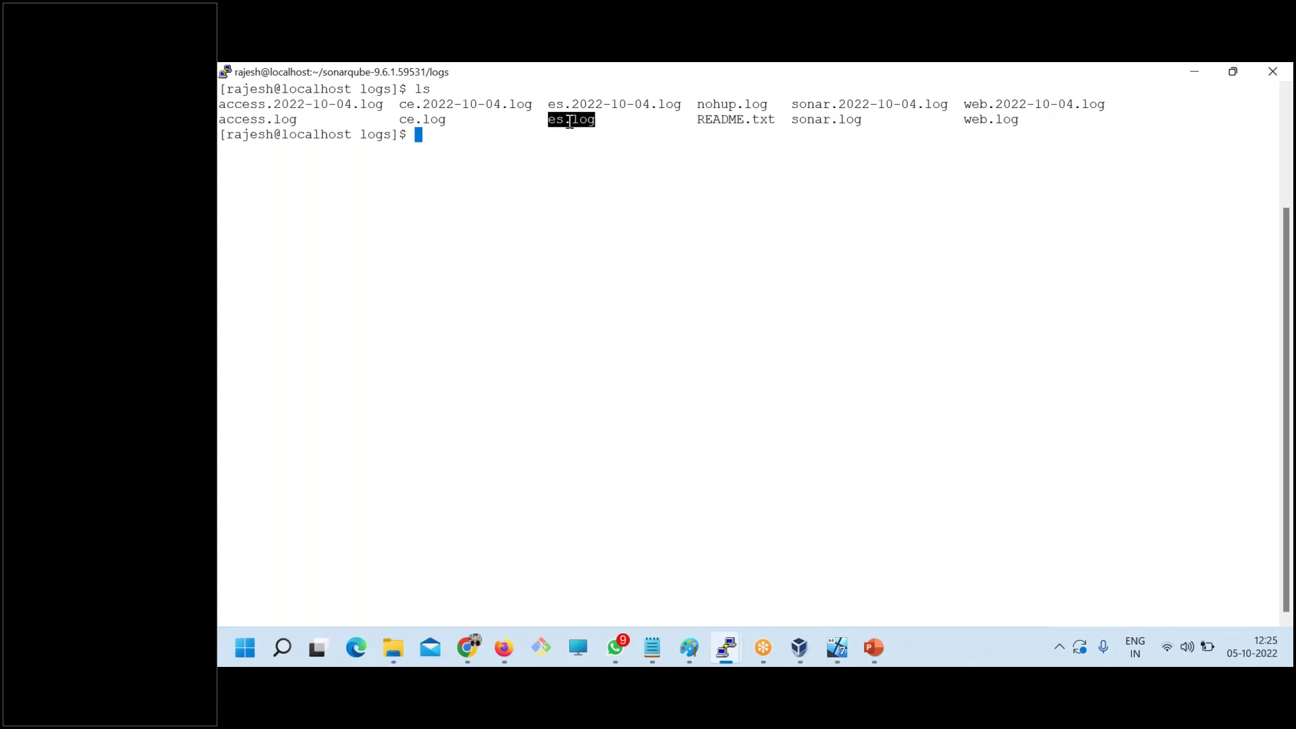
double_click(833, 121)
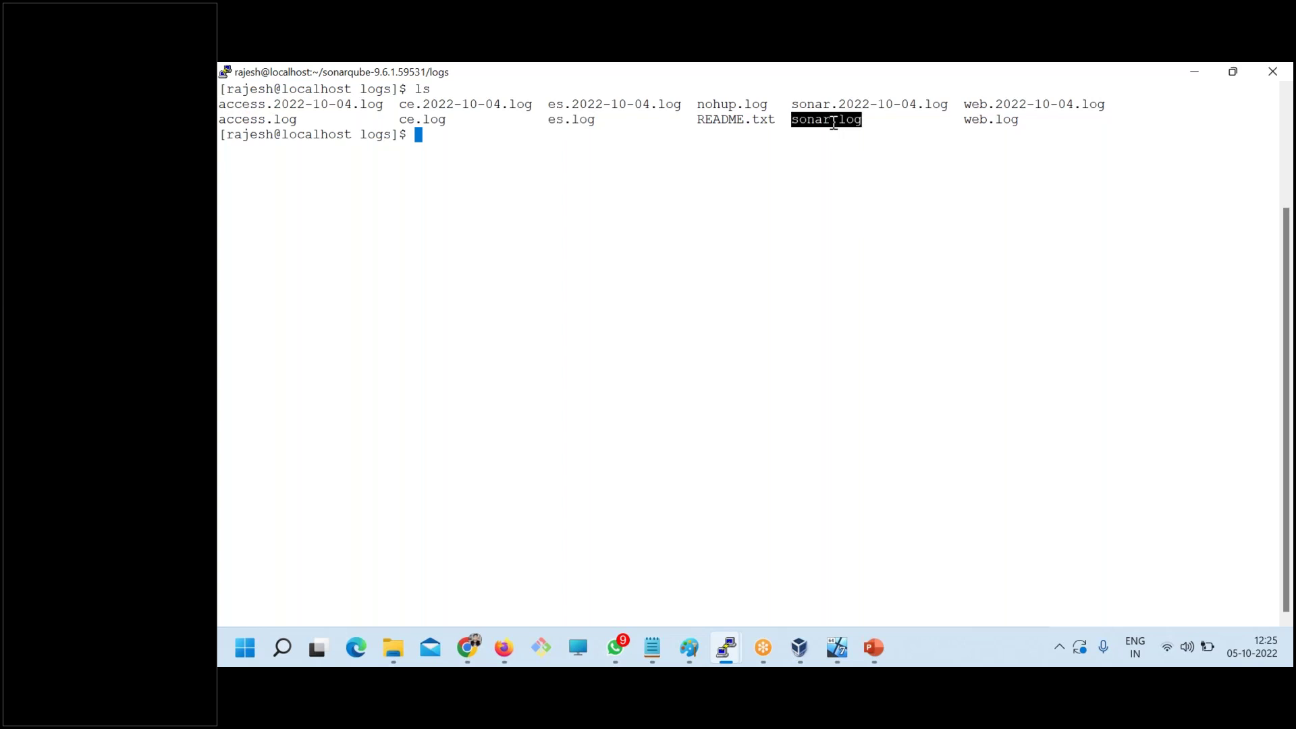
- Delete all logs with rm -rf * and confirm with ls that the folder is empty
text(rm -rf *)
key(Return)
text(clear)
key(Return)
text(ls)
key(Return)
- Move up to the sonarqube folder and into bin, listing each folder's contents
text(cd ..)
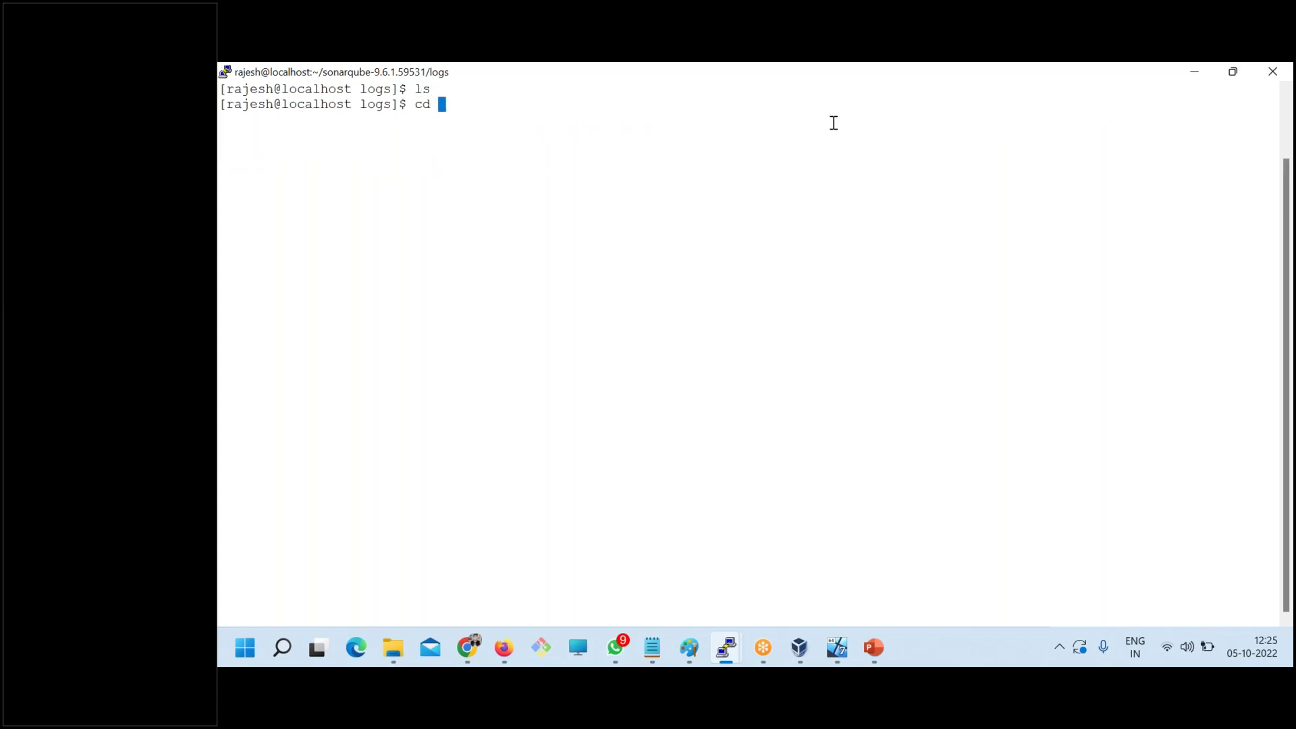
key(Return)
text(ls)
key(Return)
text(cd bin/)
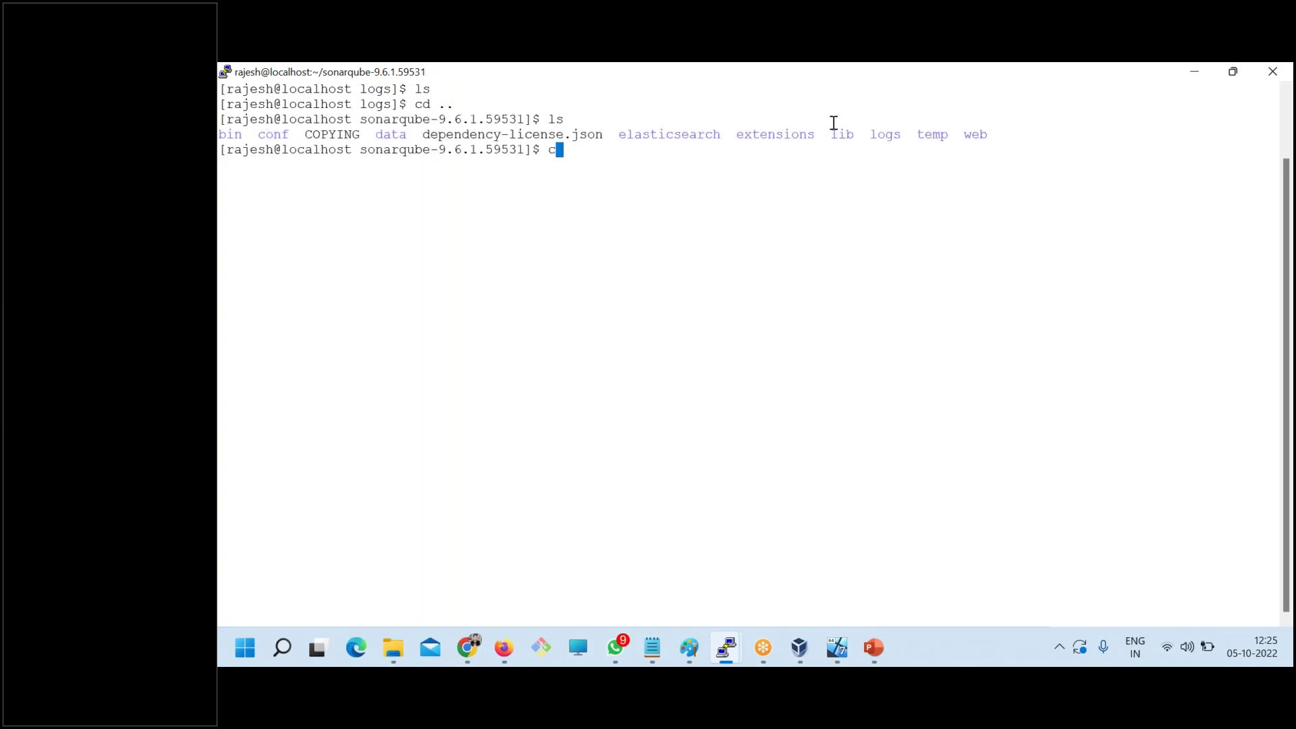
key(Return)
text(ls)
key(Return)
- Enter linux-x86-64 and restart SonarQube with ./sonar.sh start
text(cd l)
key(Tab)
key(Return)
text(ls)
key(Return)
text(./s)
key(Tab)
text(start)
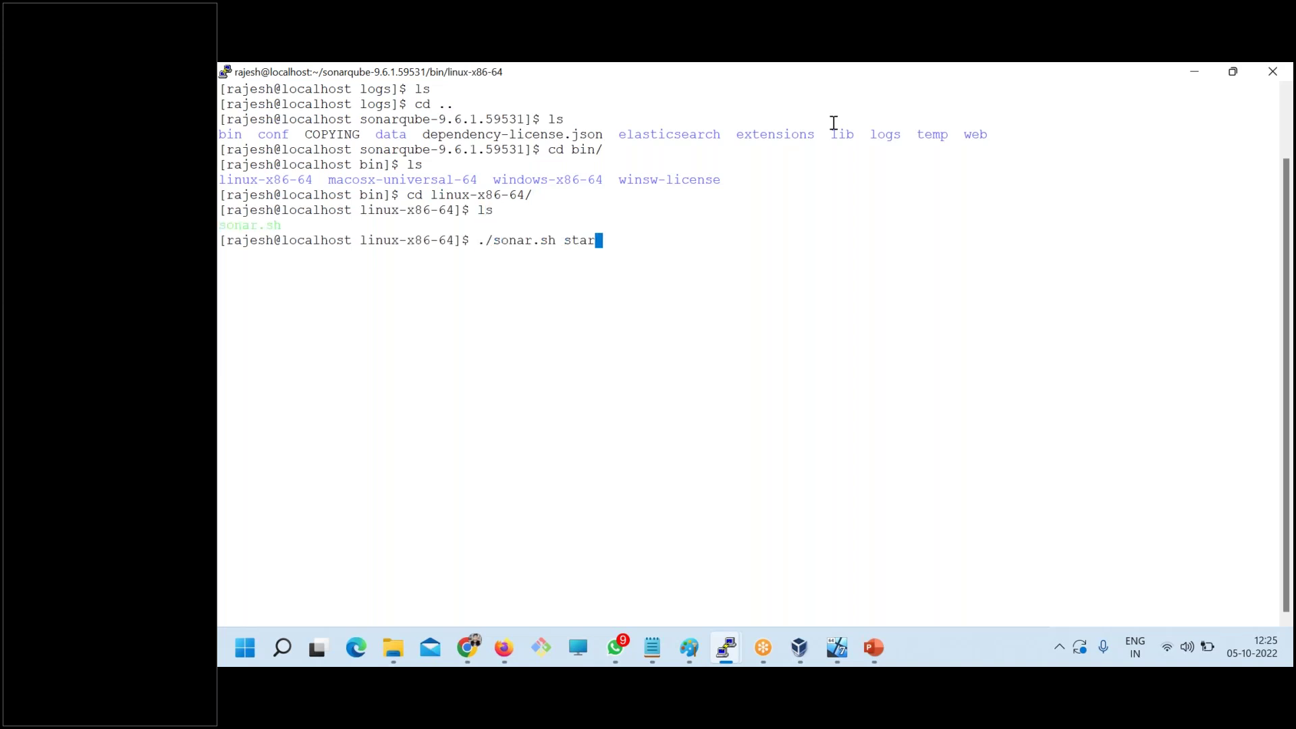
key(Return)
- Return to the SonarQube install folder, clearing the terminal and listing its contents
text(cd ..)
key(Return)
text(clear)
key(Return)
text(cd .)
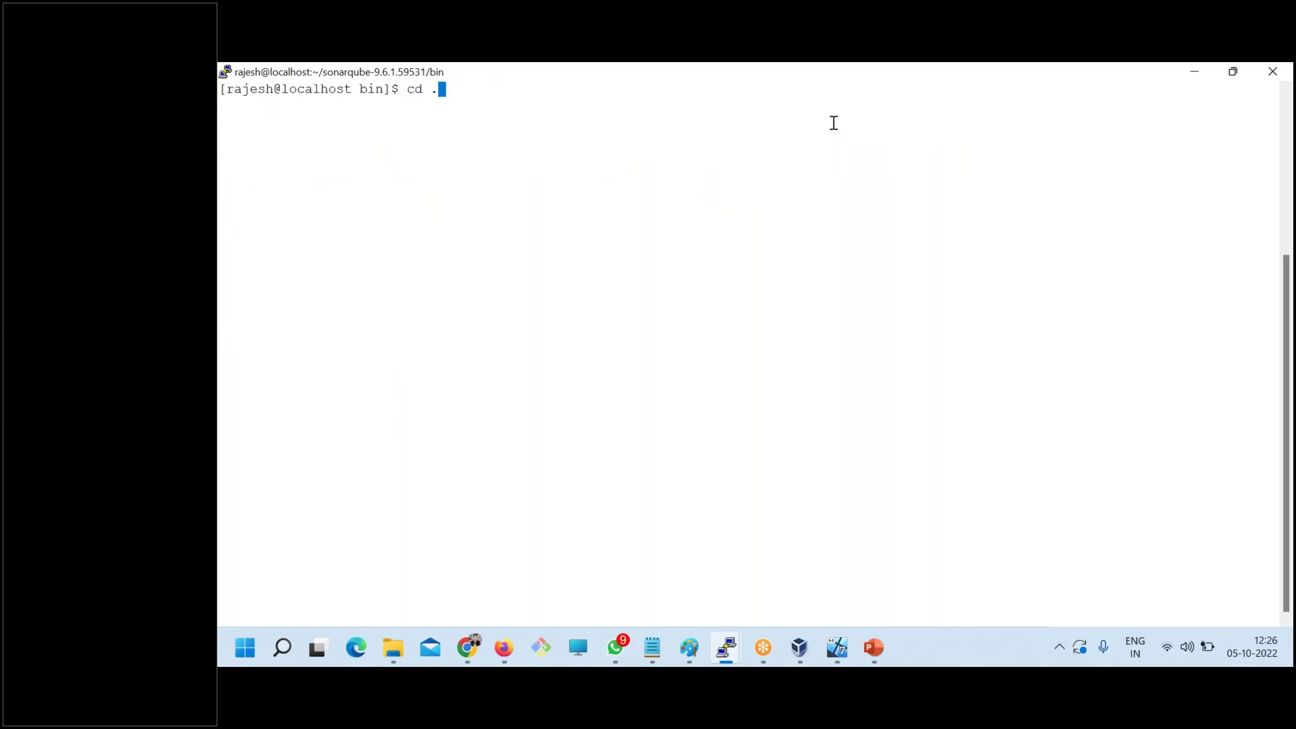
text(.)
key(Return)
text(ls)
key(Return)
- Enter the logs folder and list es.log, nohup.log and sonar.log
text(cd )
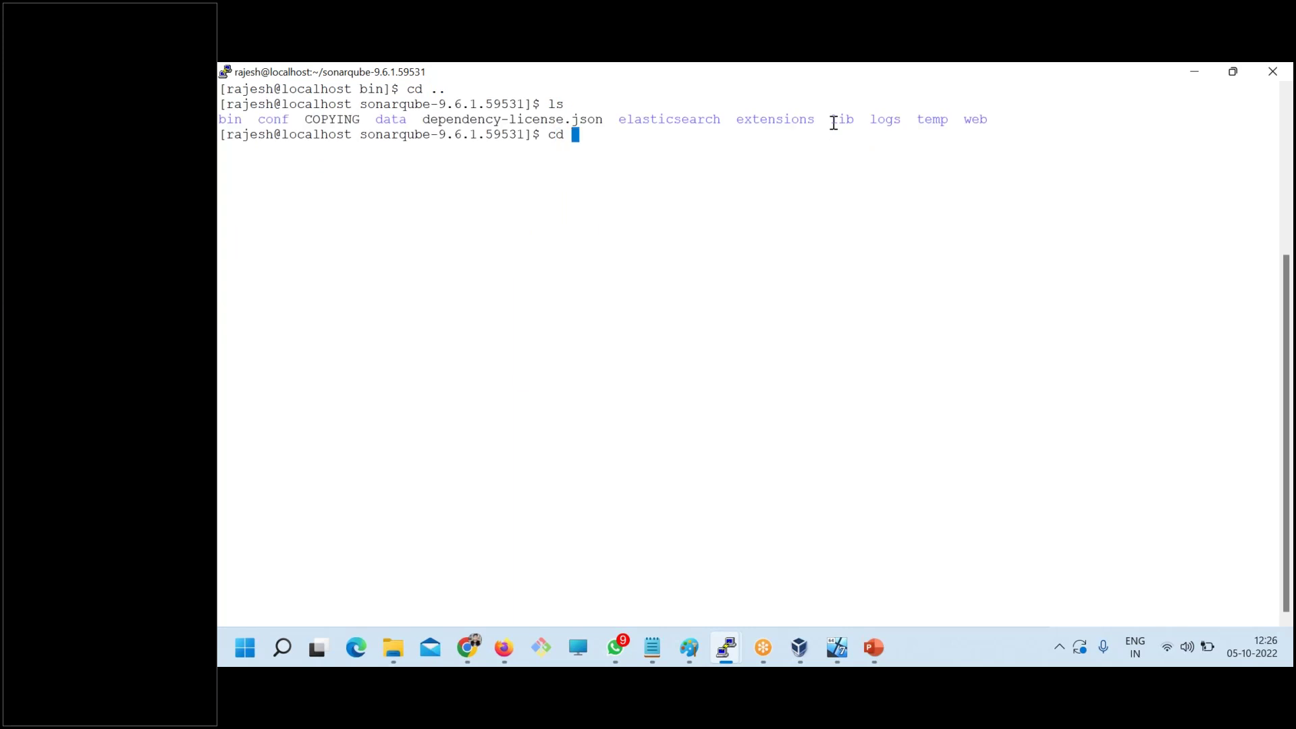
text(cd)
key(BackSpace)
key(BackSpace)
text(lo)
key(Tab)
key(Return)
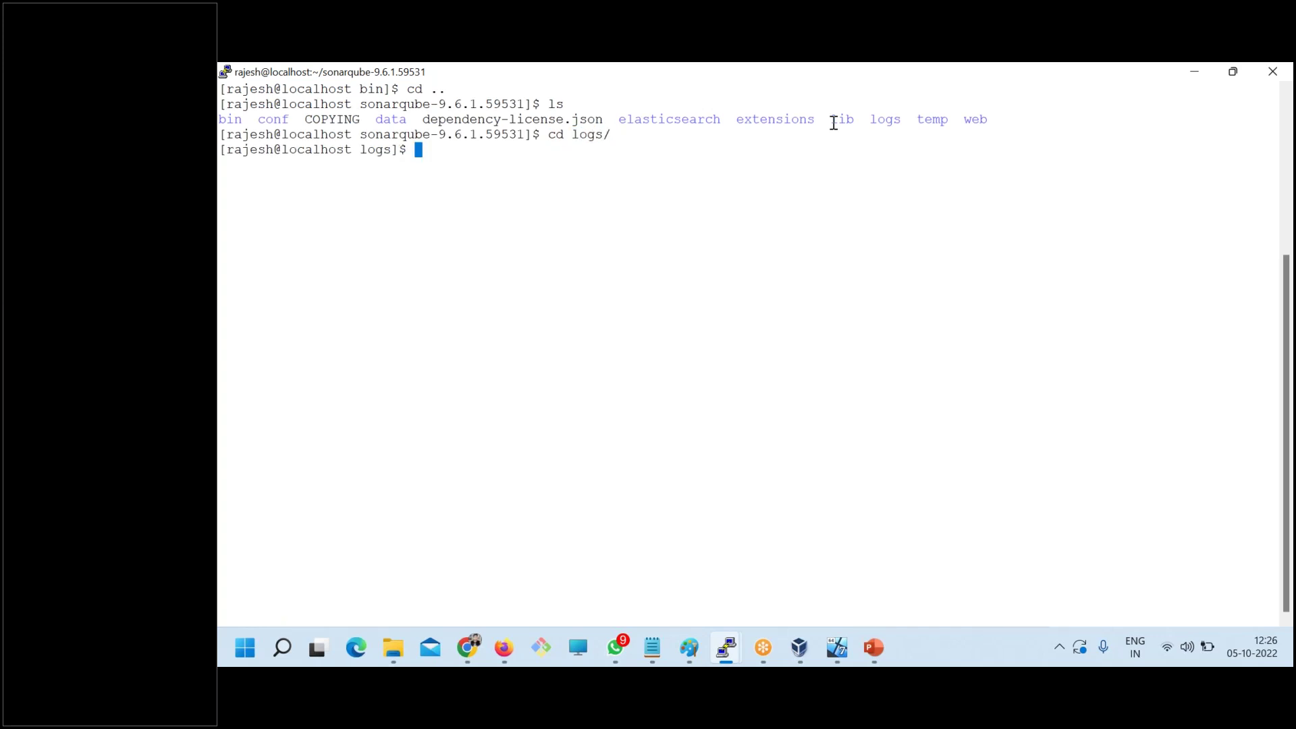
text(ls)
key(Return)
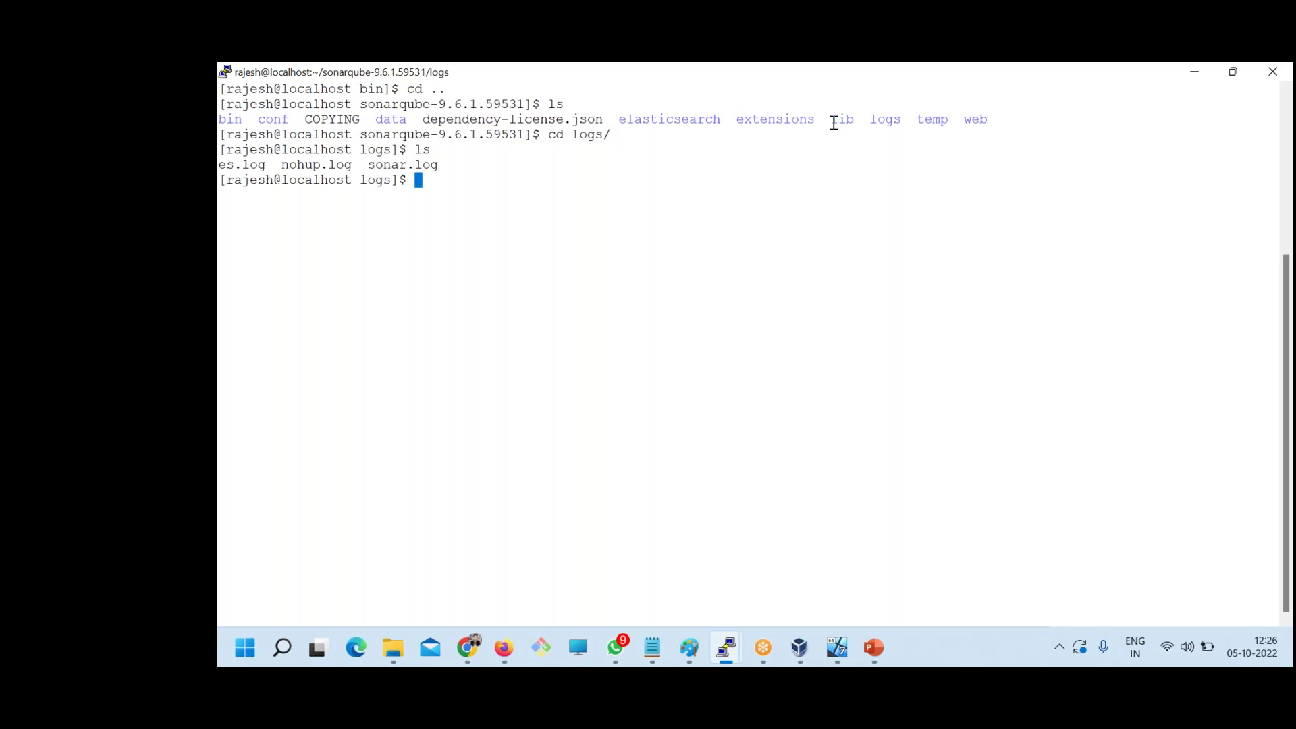
- Display sonar.log with more, re-running the command to show the full log
text(more so)
key(Tab)
key(Return)
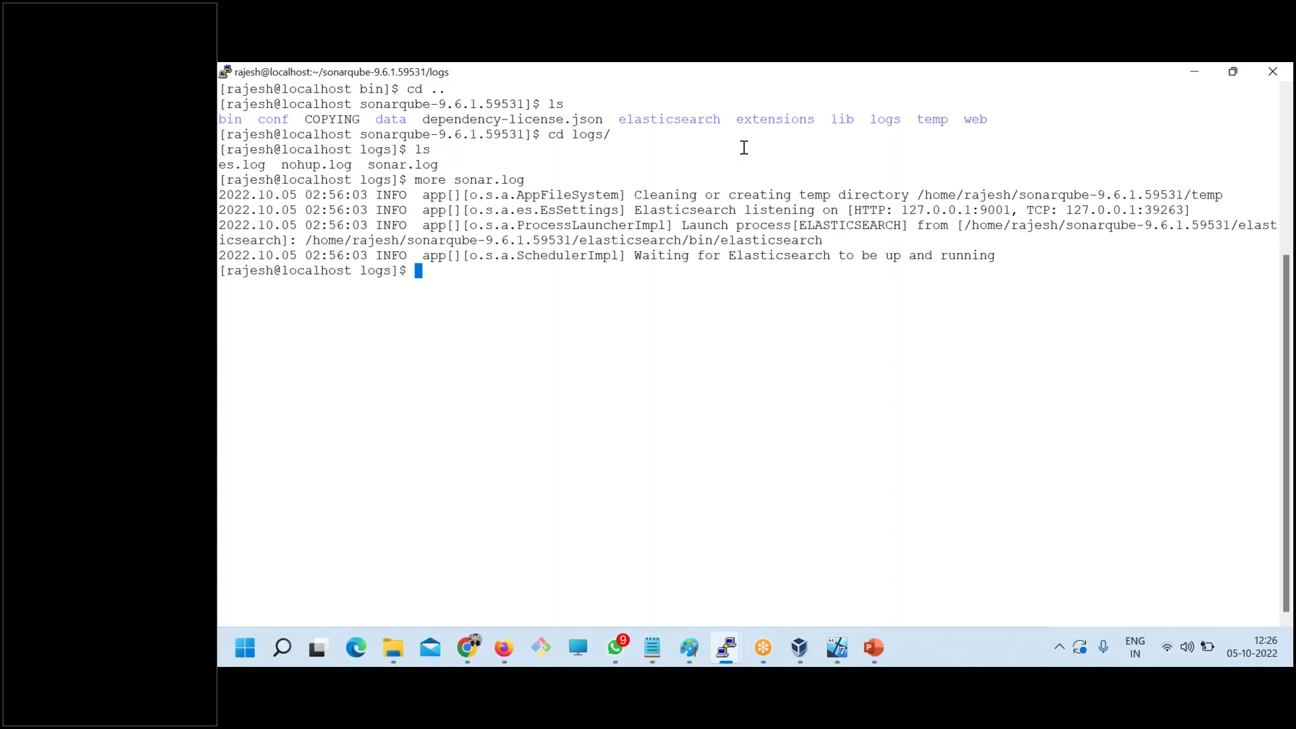
drag(594, 195, 637, 238)
key(Up)
key(Return)
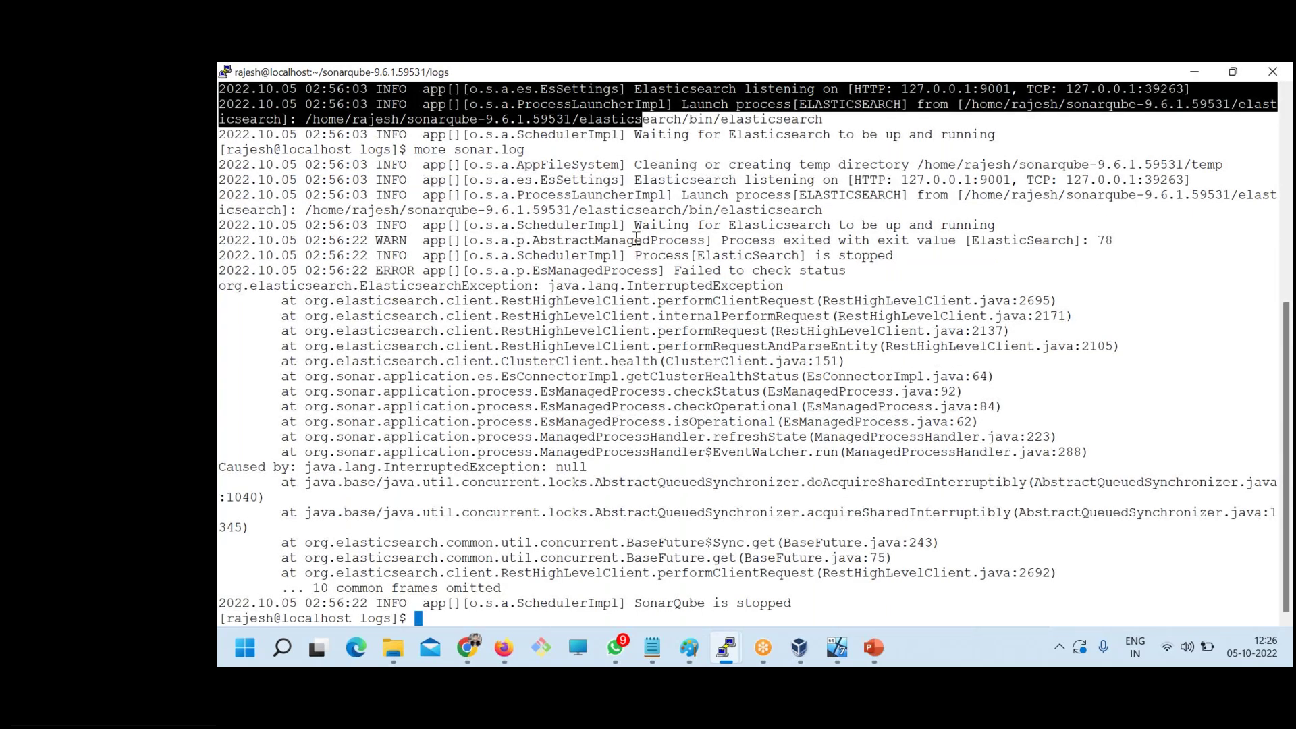
- Highlight the INFO, Elasticsearch listening, launch path and WARN exit lines in sonar.log
double_click(397, 135)
click(382, 166)
triple_click(383, 180)
click(385, 185)
triple_click(385, 211)
click(385, 215)
drag(371, 241, 402, 271)
click(400, 244)
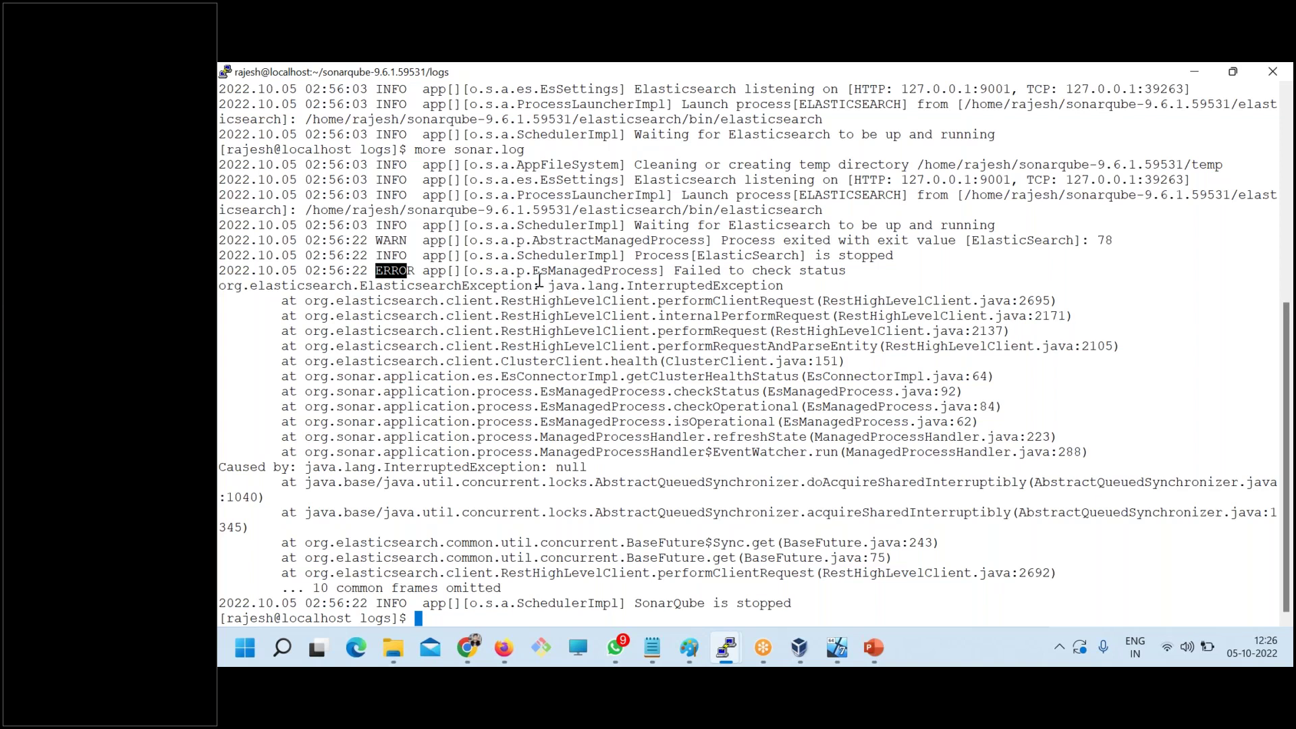
- Highlight the Failed to check status error, its stack trace and the InterruptedException cause
drag(845, 270, 680, 271)
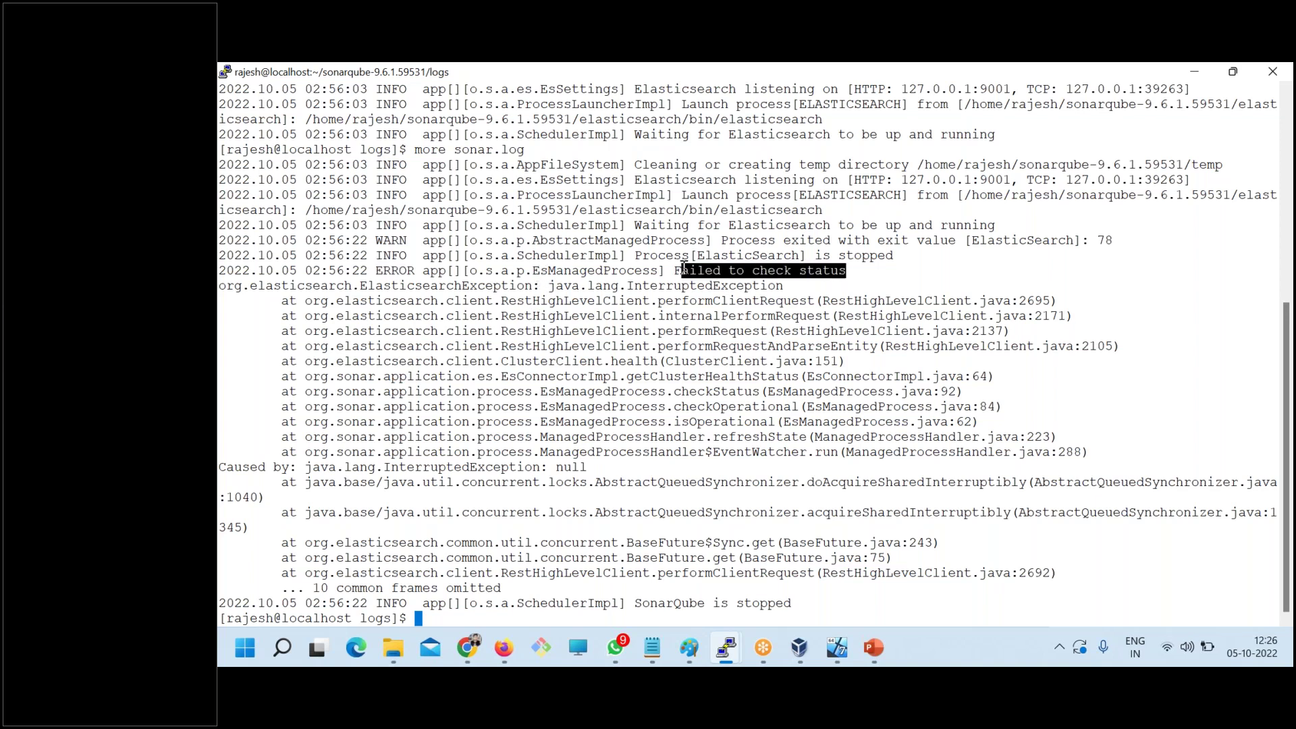
click(534, 274)
drag(534, 274, 657, 274)
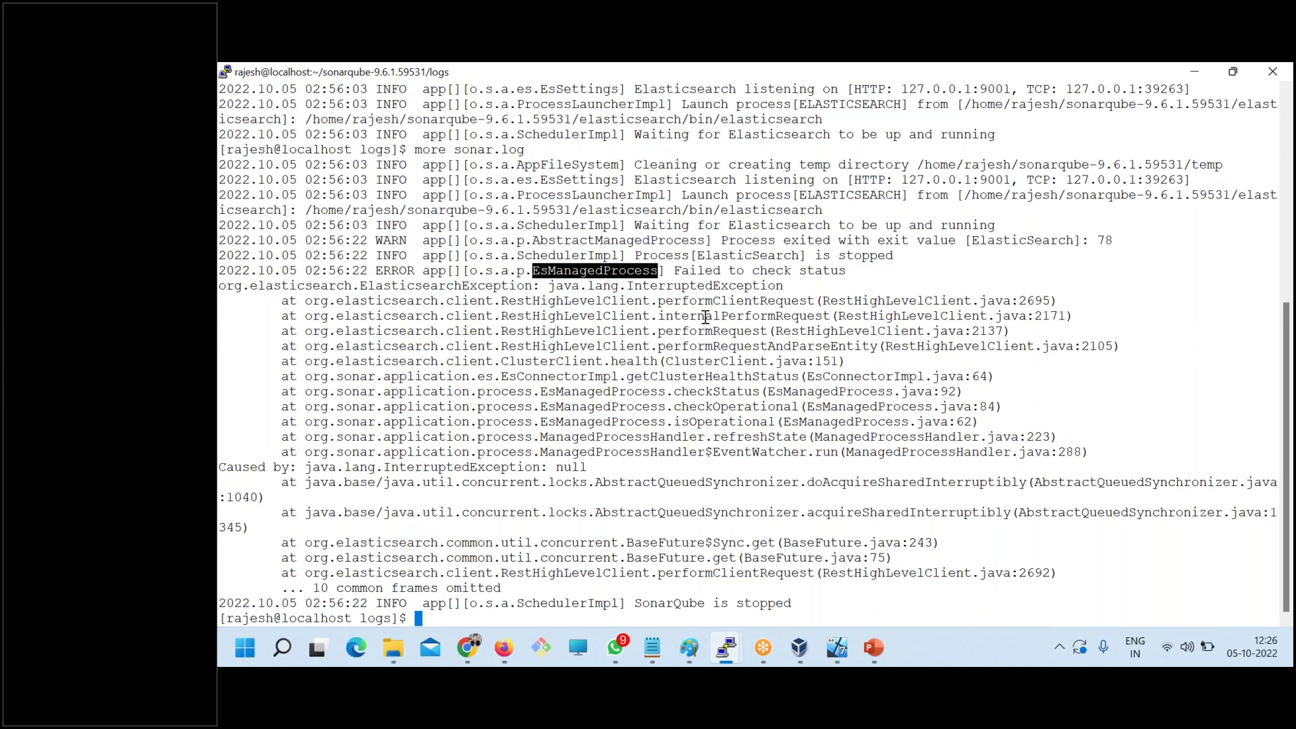
drag(341, 308, 462, 422)
click(307, 466)
drag(307, 466, 586, 460)
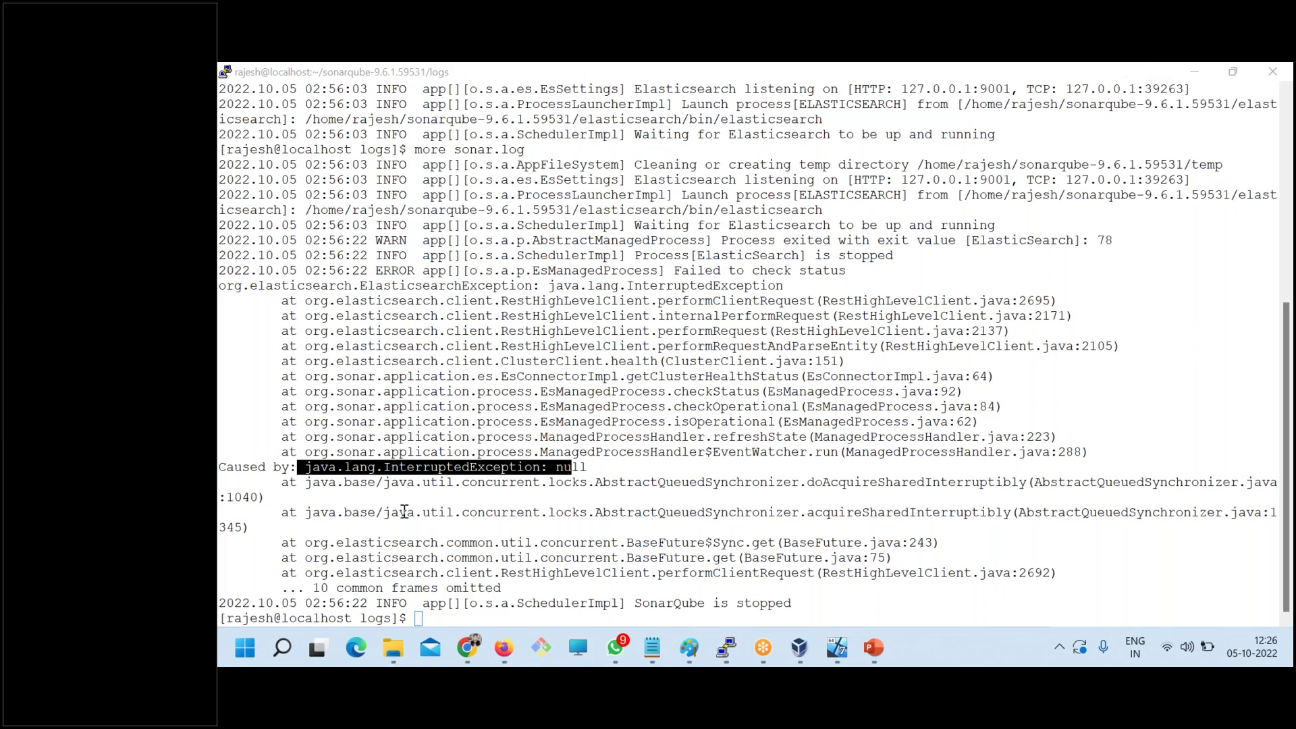
drag(831, 579, 673, 540)
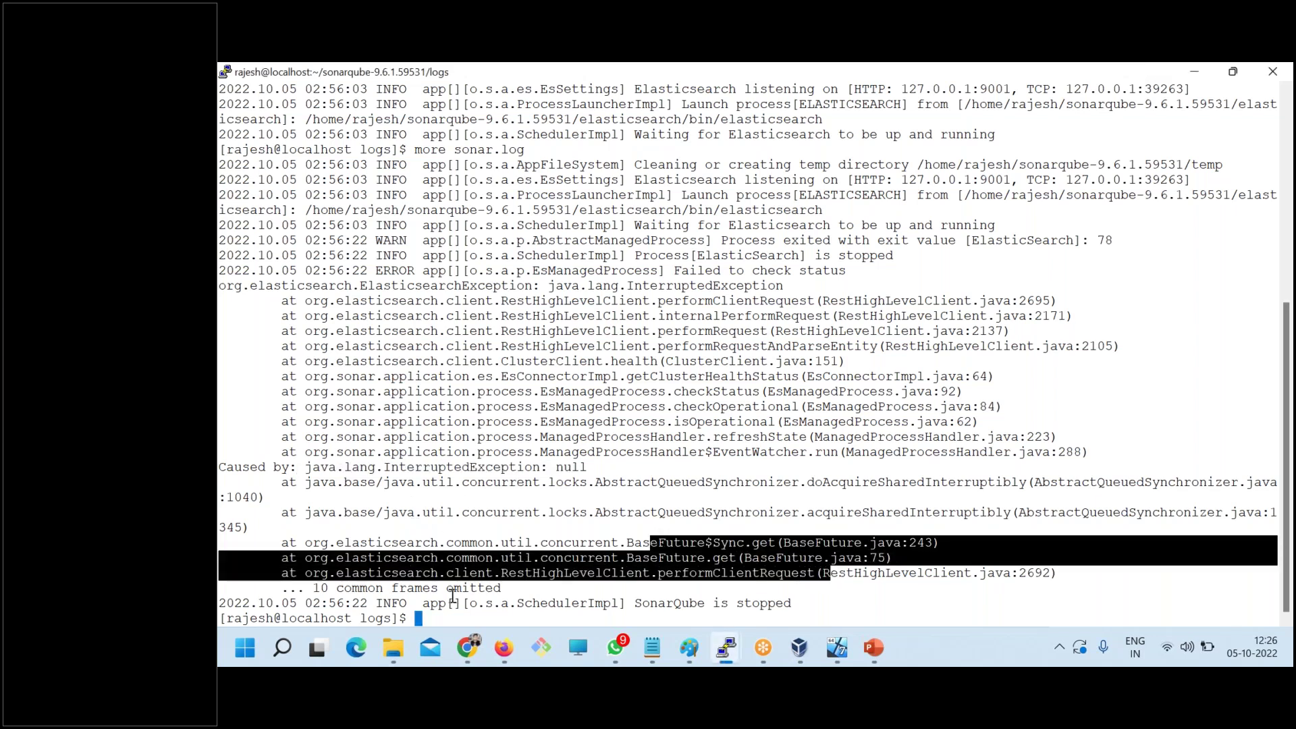
double_click(371, 592)
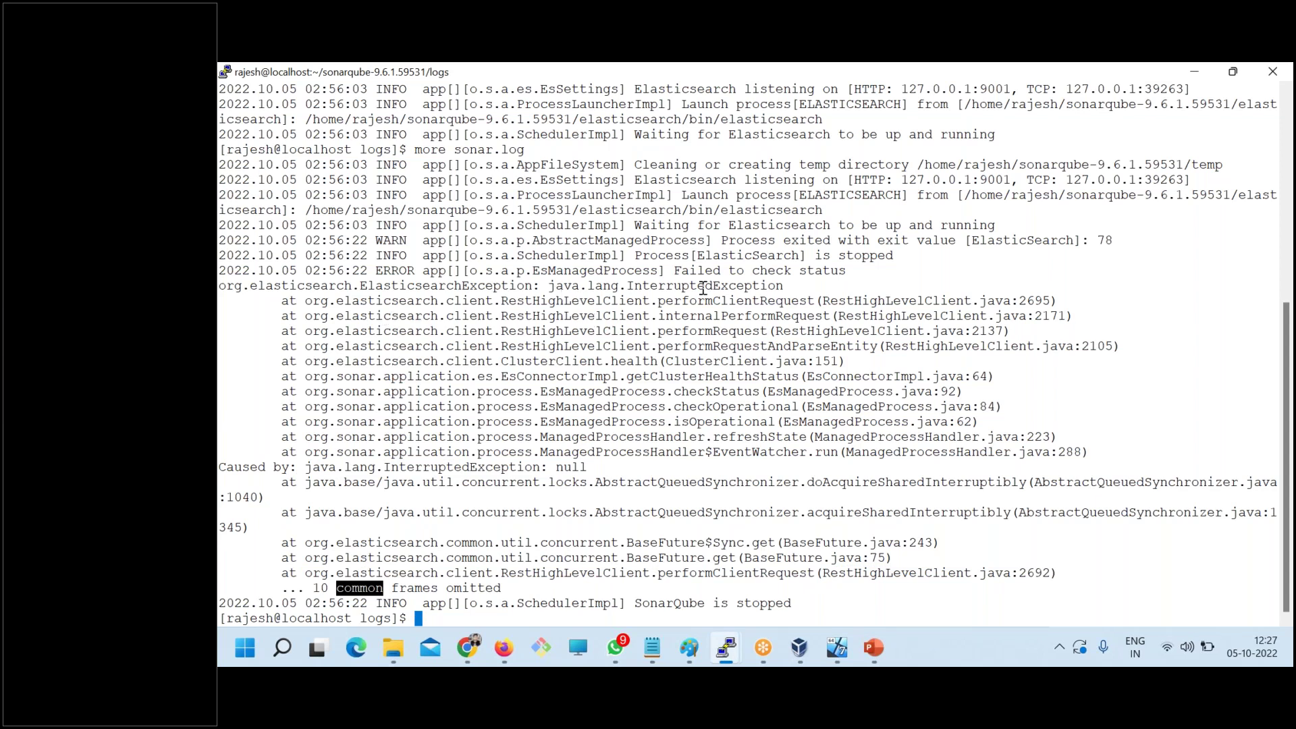
- Highlight the ElasticSearch is stopped message, the exception trace and the SonarQube is stopped line
drag(375, 257, 894, 256)
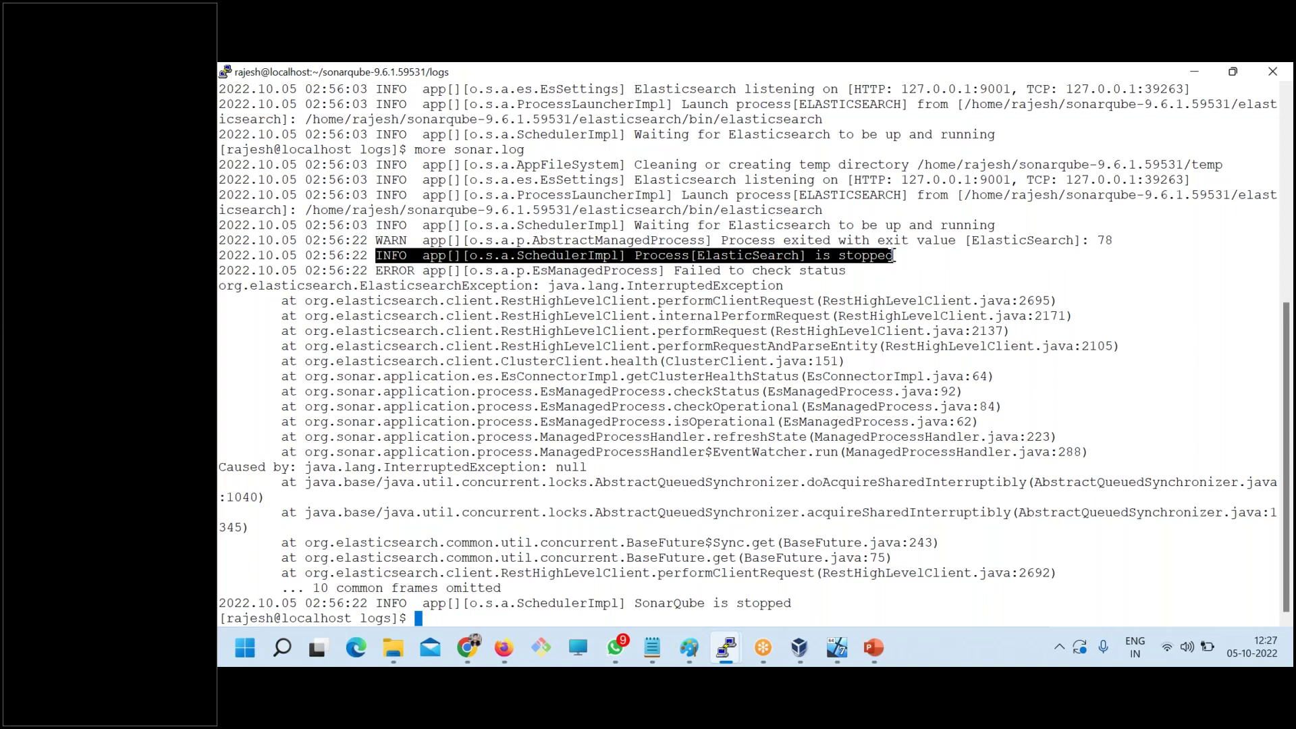
click(783, 257)
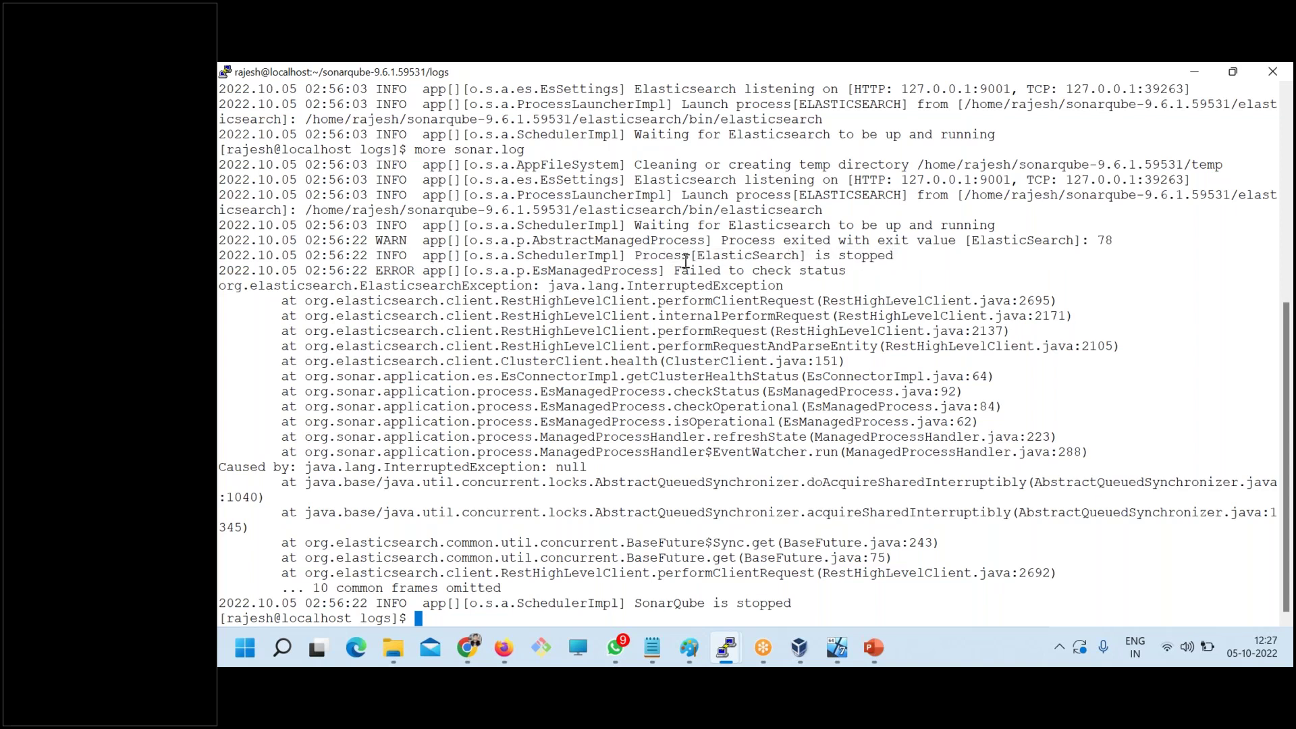
mouse_move(683, 256)
mouse_down()
mouse_move(894, 256)
mouse_move(503, 244)
mouse_move(571, 268)
mouse_move(746, 288)
mouse_up()
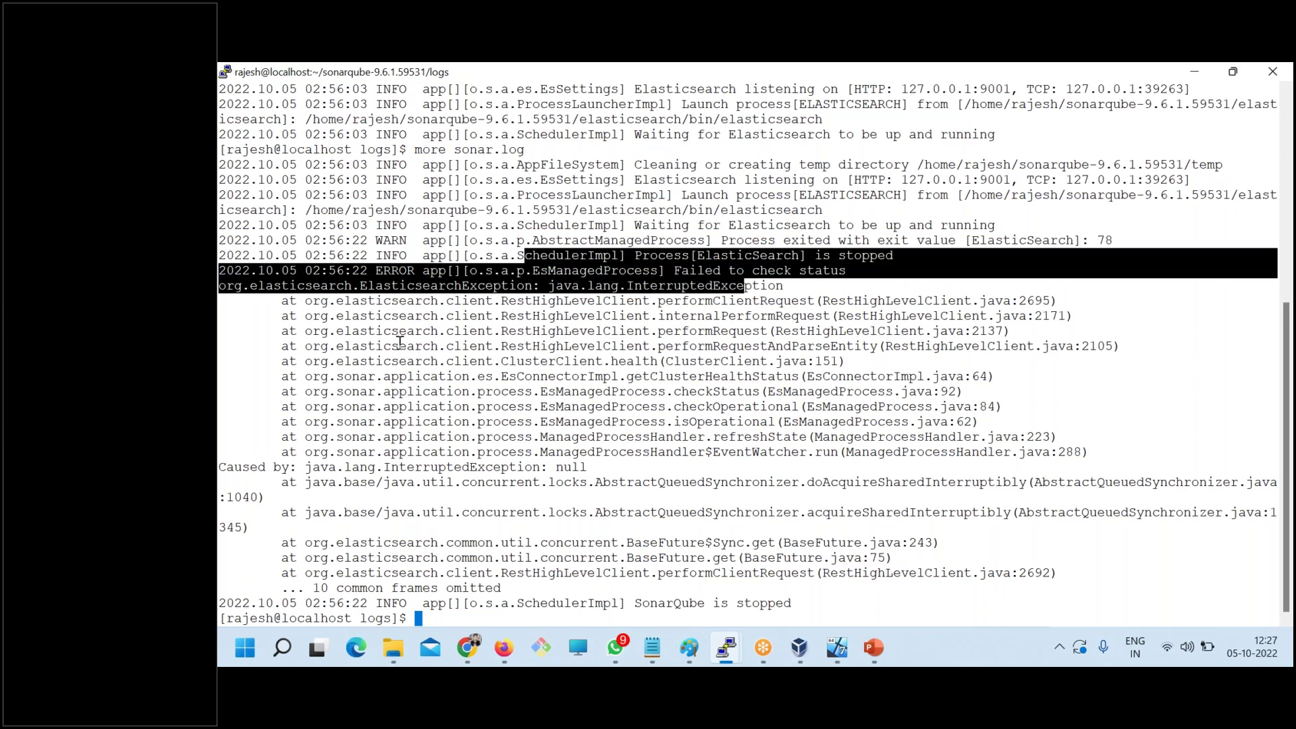
mouse_move(300, 317)
mouse_down()
mouse_move(375, 339)
mouse_move(370, 378)
mouse_up()
click(368, 338)
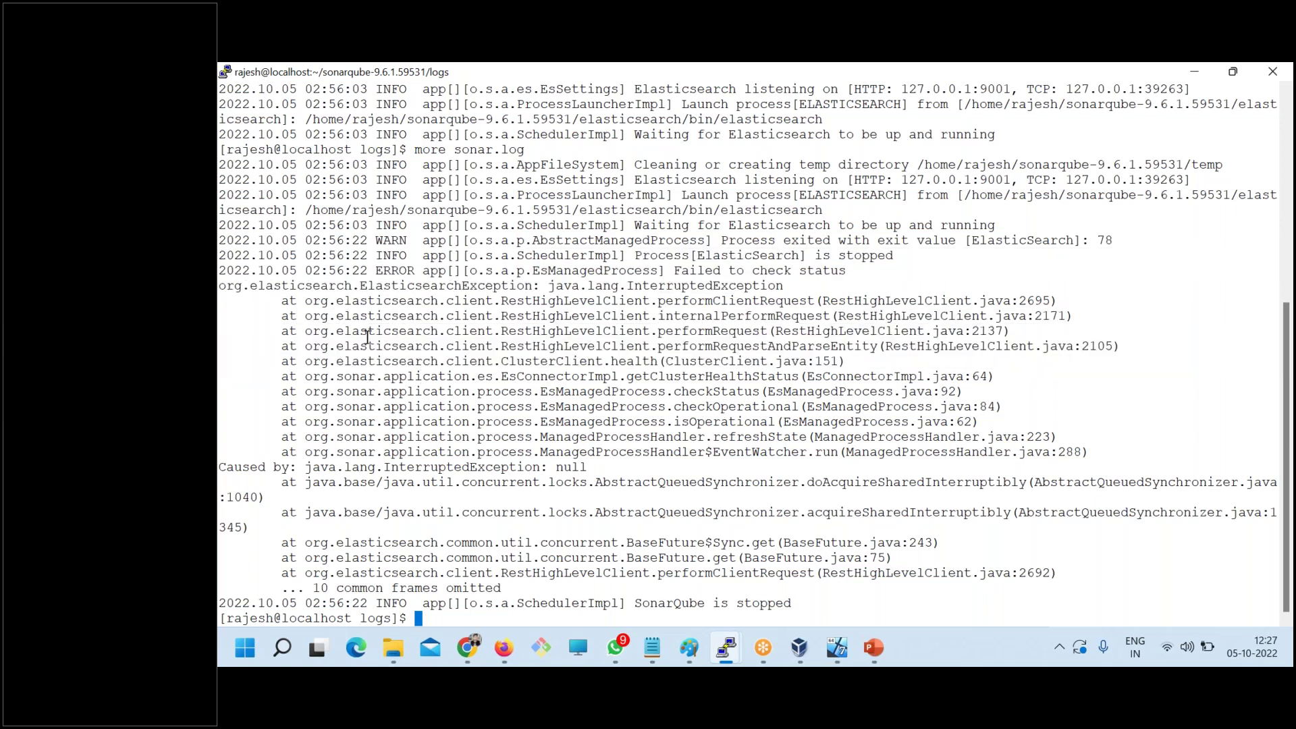
mouse_move(313, 286)
mouse_down()
mouse_move(521, 351)
mouse_move(622, 421)
mouse_up()
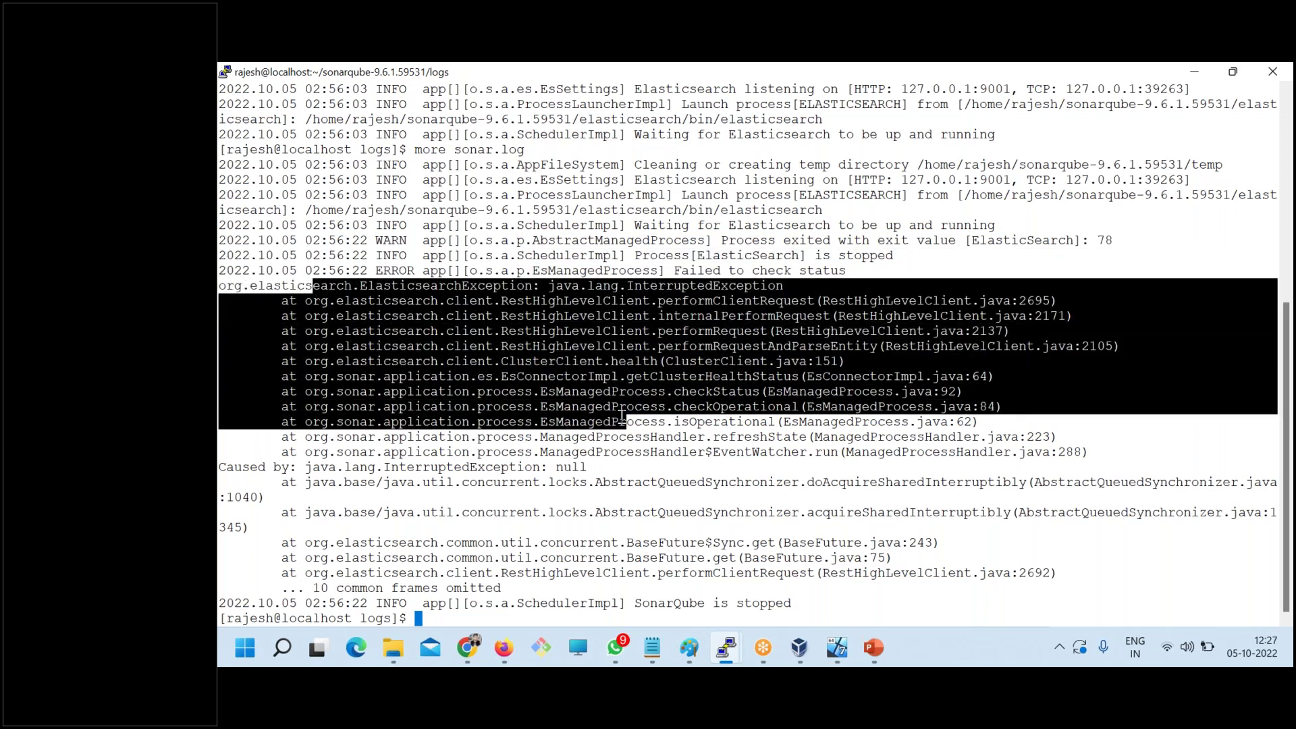
click(639, 468)
mouse_move(644, 470)
mouse_down()
mouse_move(476, 424)
mouse_move(294, 397)
mouse_up()
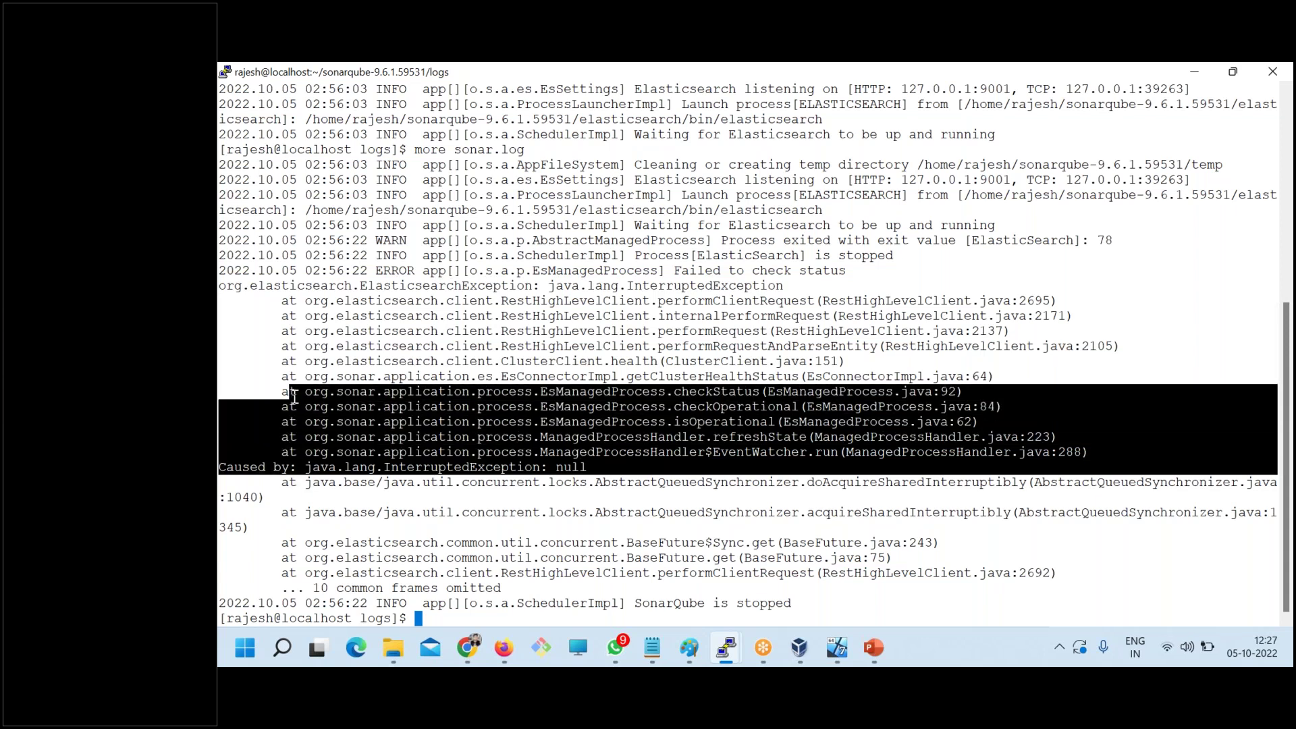
drag(801, 602, 234, 602)
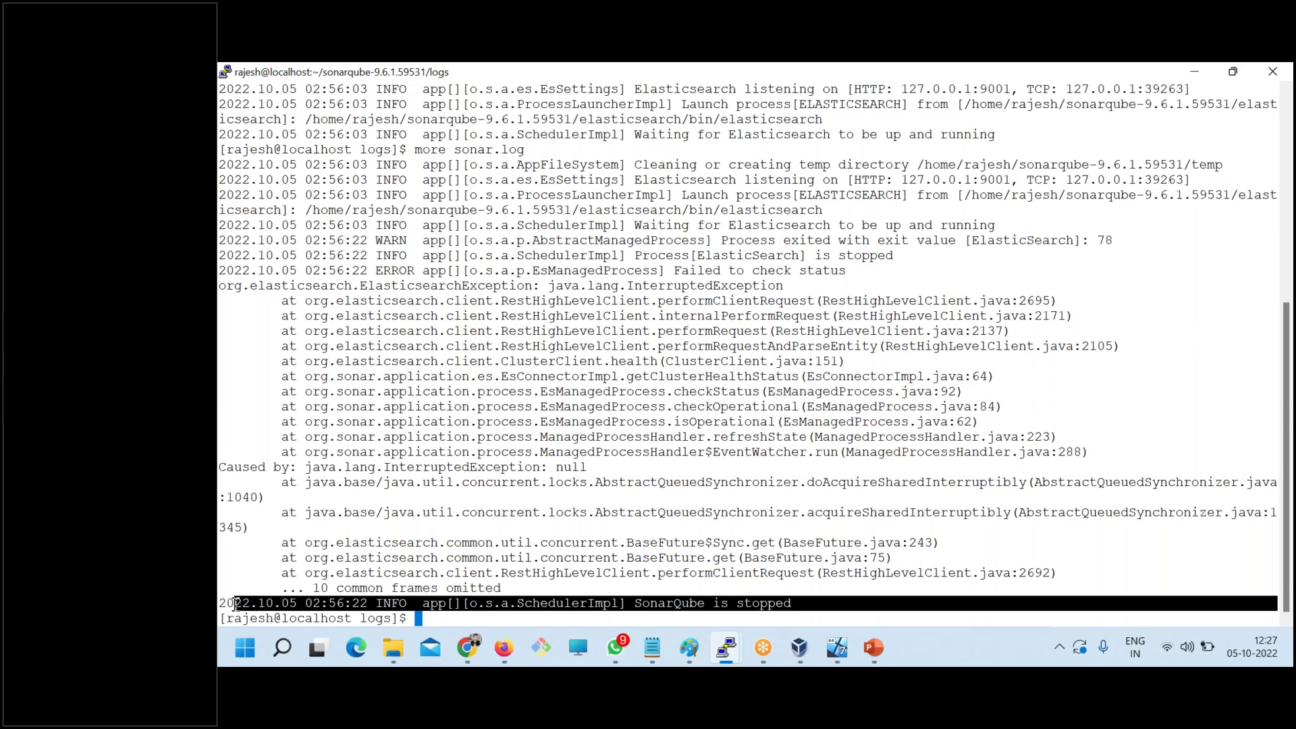
- Clear the terminal, list the logs and page through es.log with more to its end
text(clear)
key(Return)
text(ls)
key(Return)
text(cd)
key(BackSpace)
key(BackSpace)
text(more es.log)
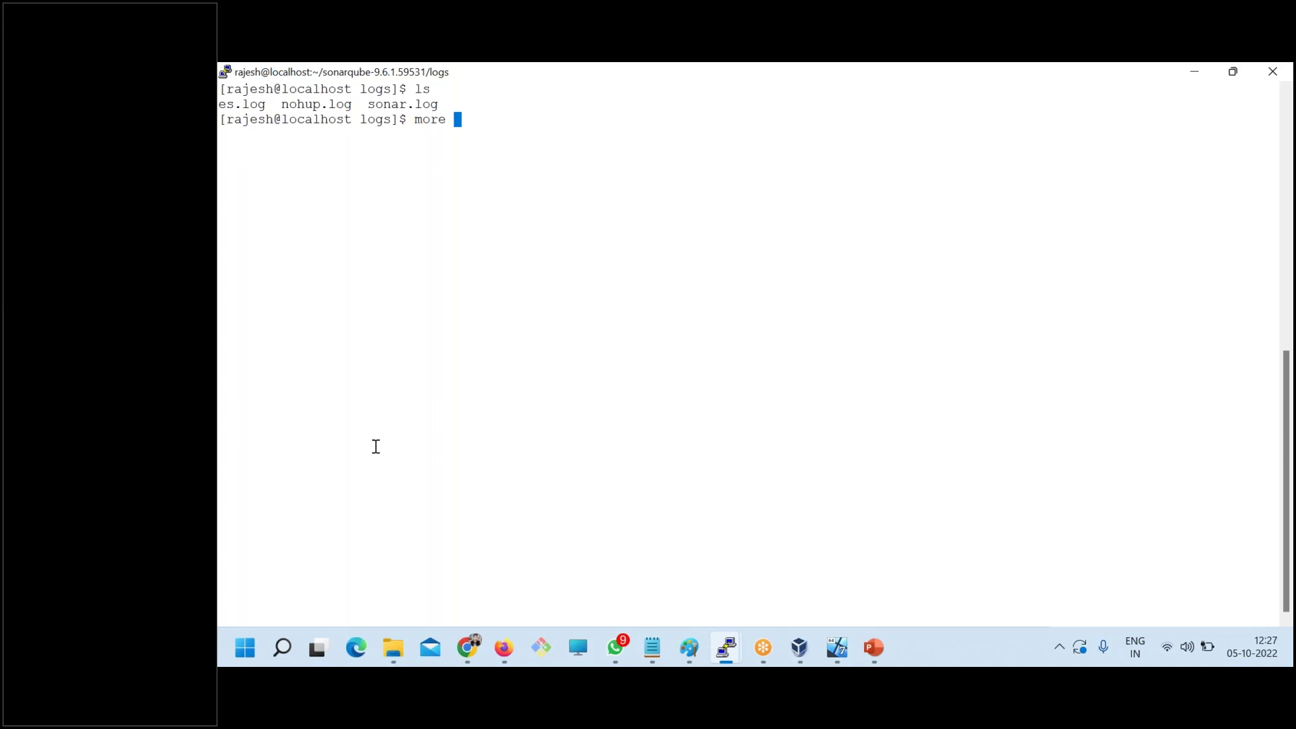
key(Return)
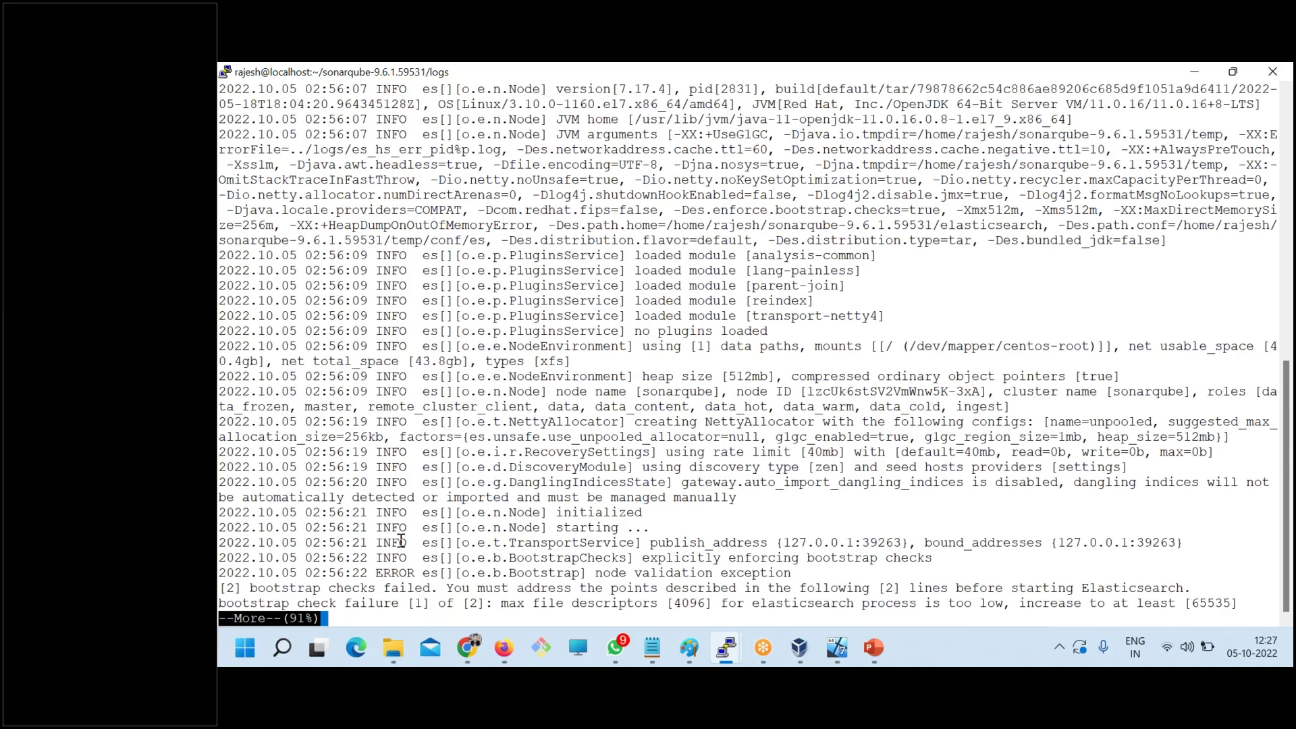
key(Return)
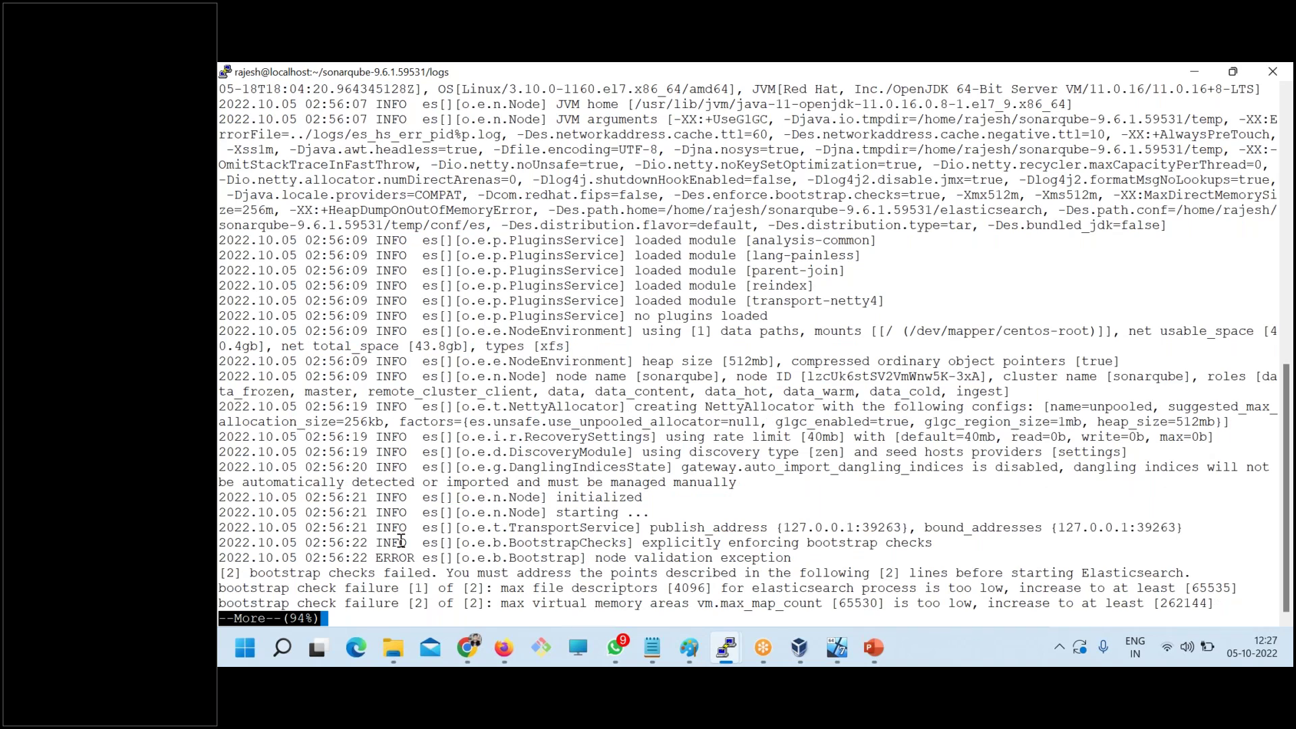
key(Return)
key(Return)
key(Return)
key(Return)
- Select the validation exception and bootstrap failures: file descriptors 4096 and vm.max_map_count 65530 too low
drag(370, 316, 438, 452)
drag(803, 498, 286, 487)
click(335, 498)
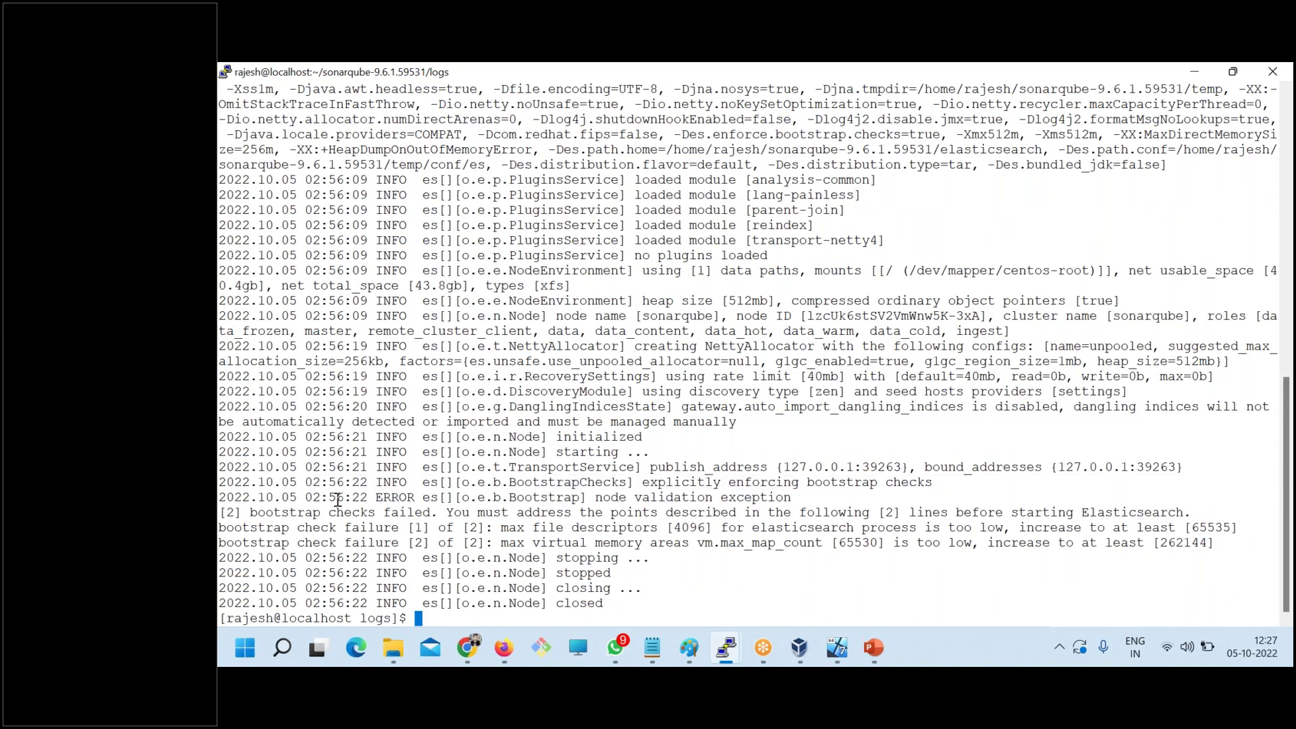
drag(220, 497, 1239, 542)
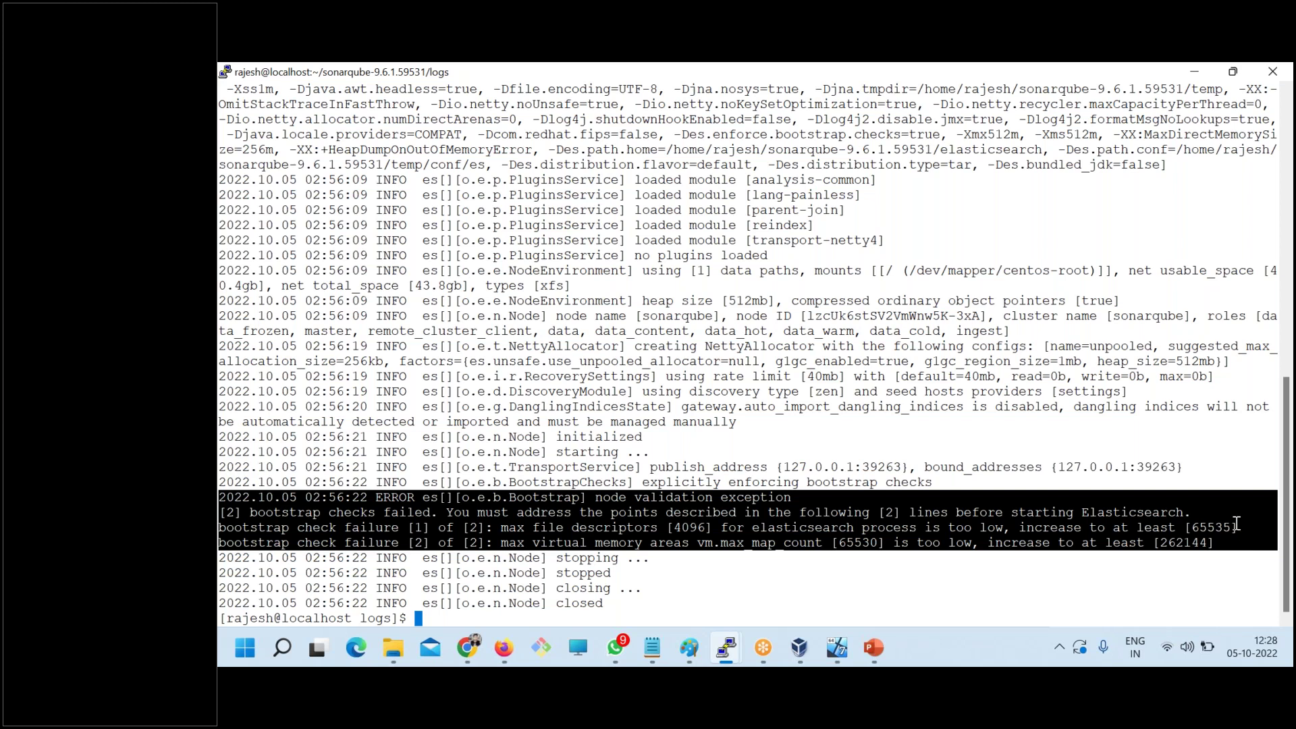
click(652, 646)
click(794, 559)
- Add a 'Sonarqube Error:' heading at the end of the notes
scroll(695, 493, down, 4)
click(432, 463)
text(Sona)
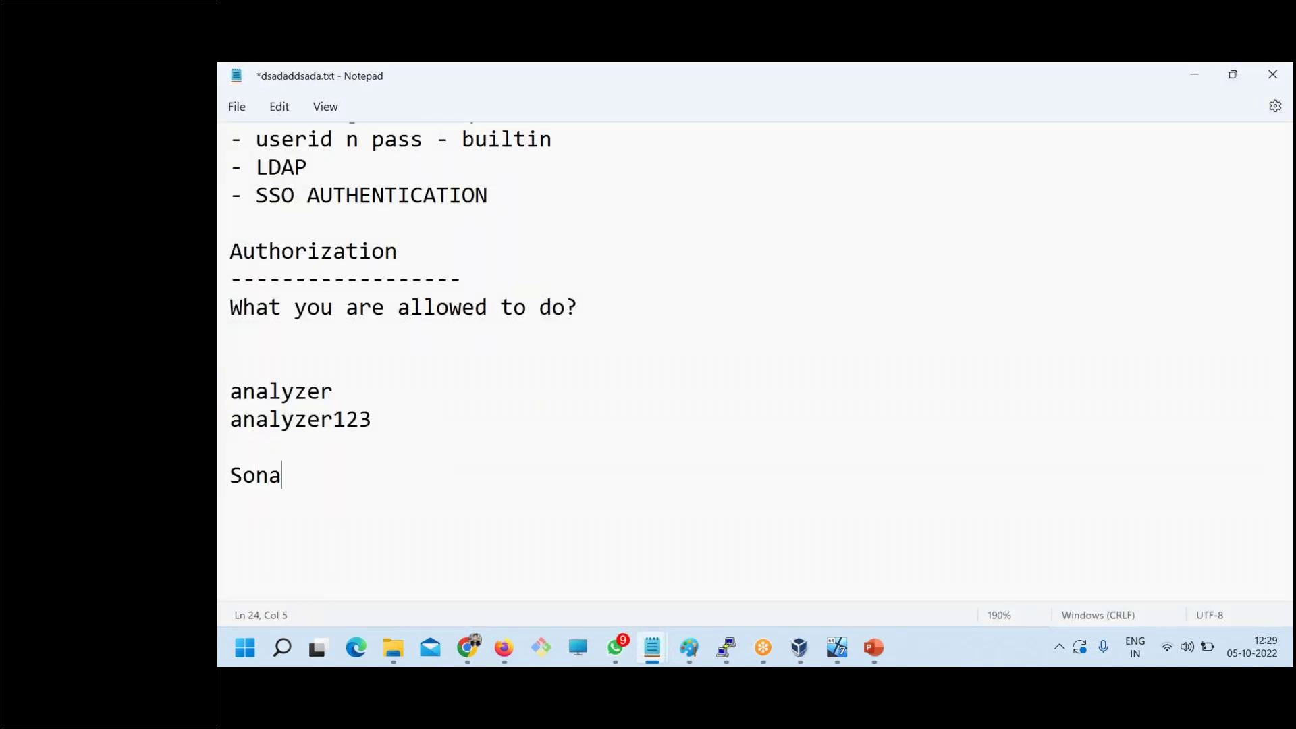
text(rqube Er)
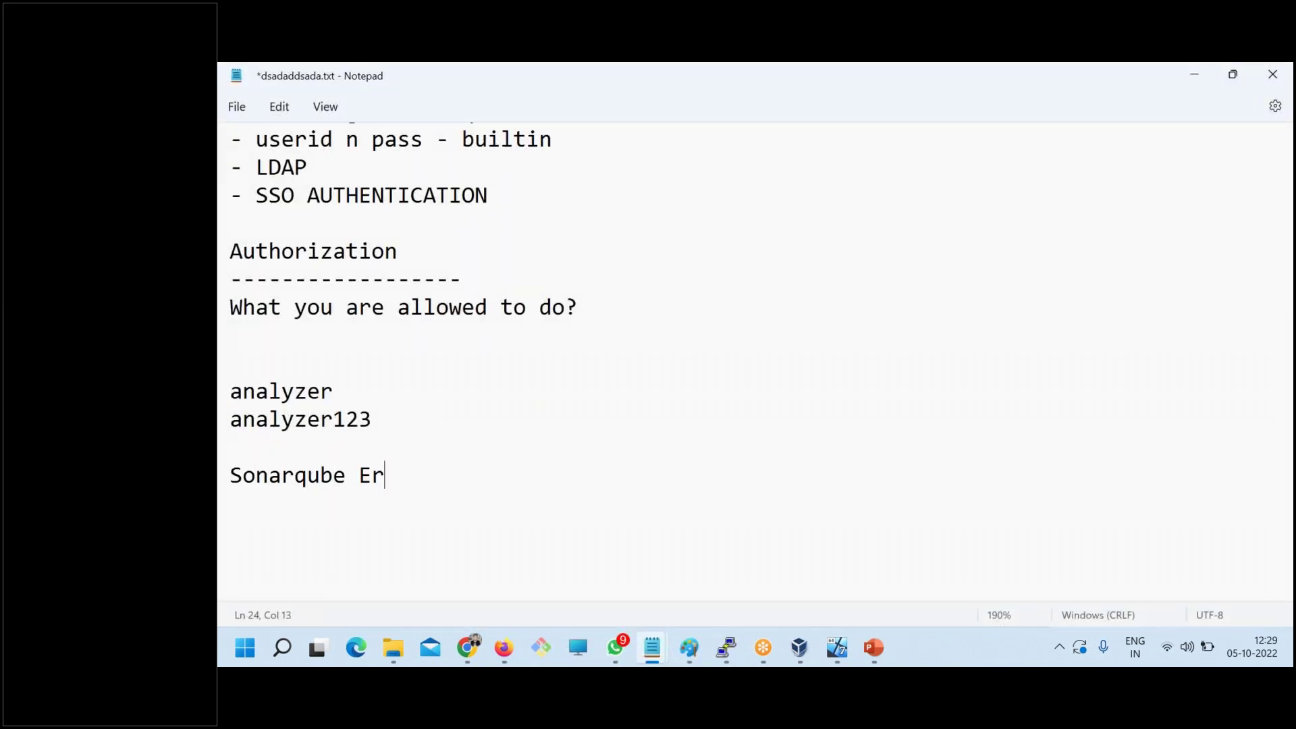
text(ror:)
- Copy the es.log error and bootstrap-check failure lines from PuTTY and paste them under the heading
key(alt+Tab)
click(226, 498)
drag(226, 498, 1239, 530)
drag(227, 468, 763, 602)
key(ctrl+c)
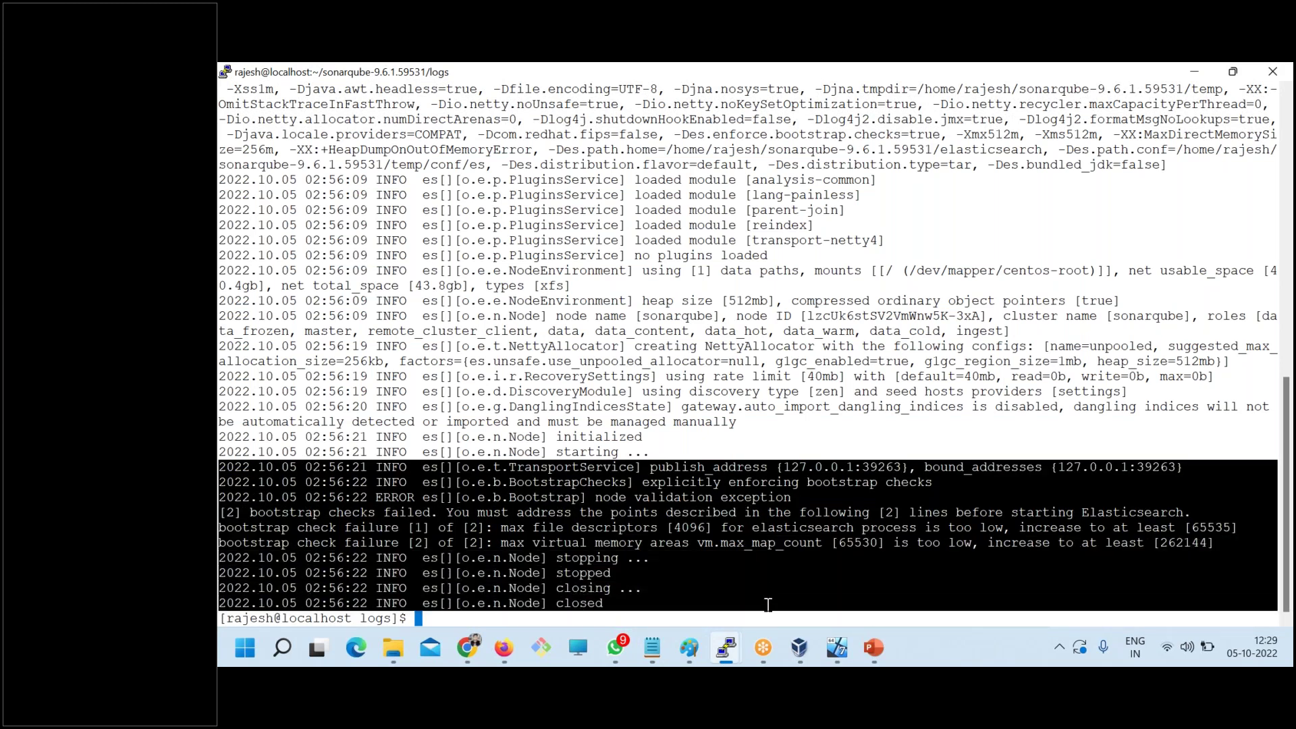
key(alt+Tab)
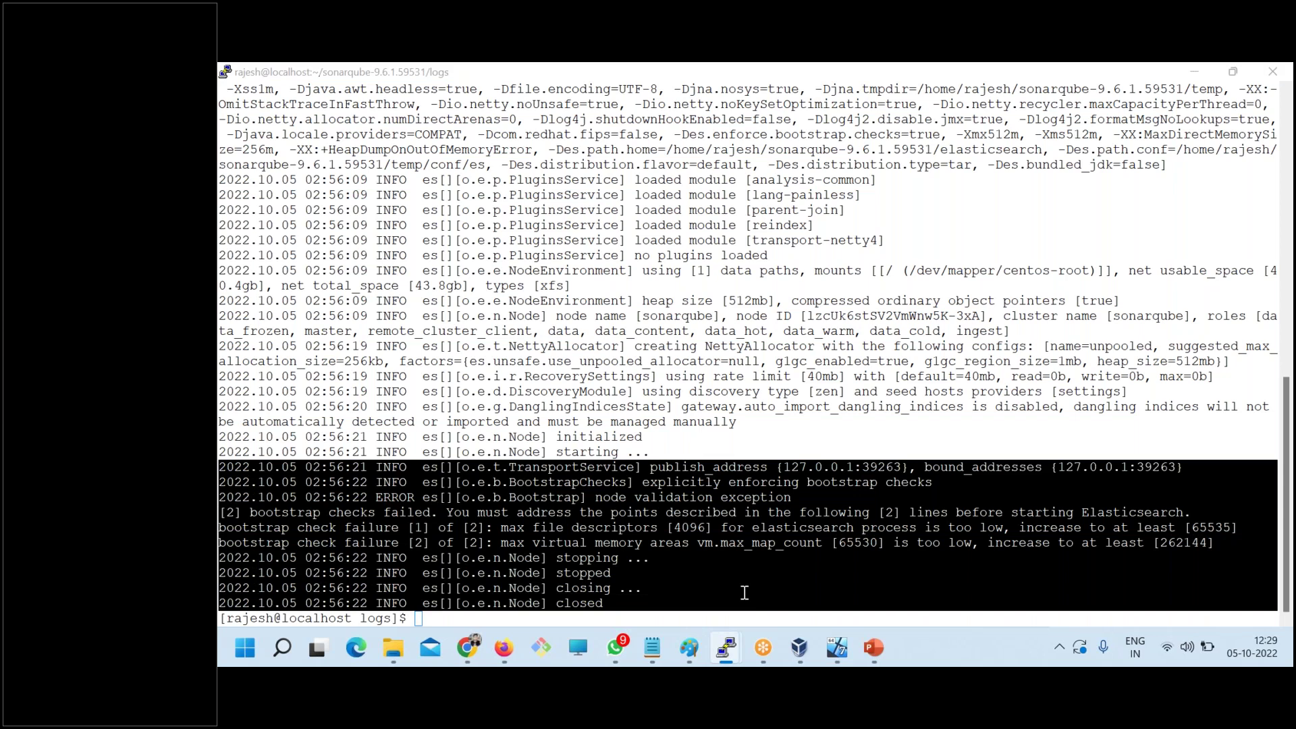
key(ctrl+v)
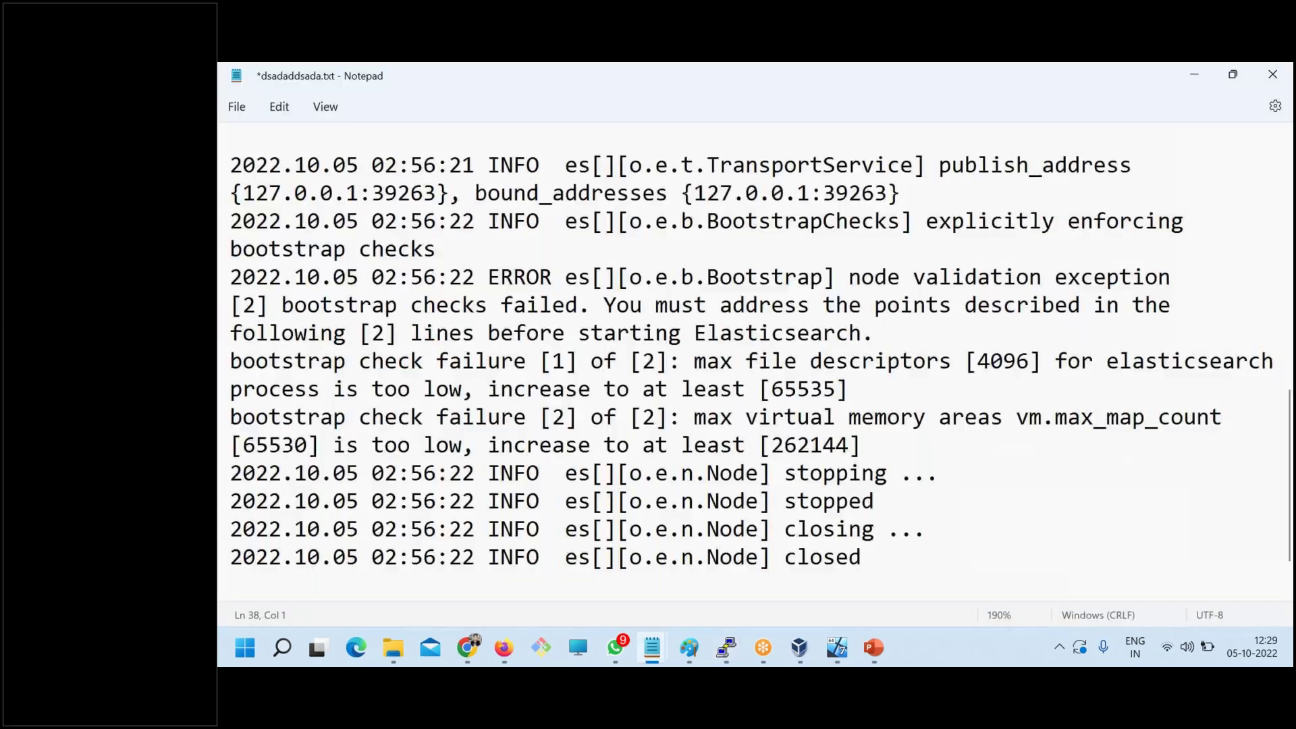
ctrl+scroll(581, 422, down, 9)
scroll(587, 436, up, 6)
ctrl+scroll(589, 438, down, 2)
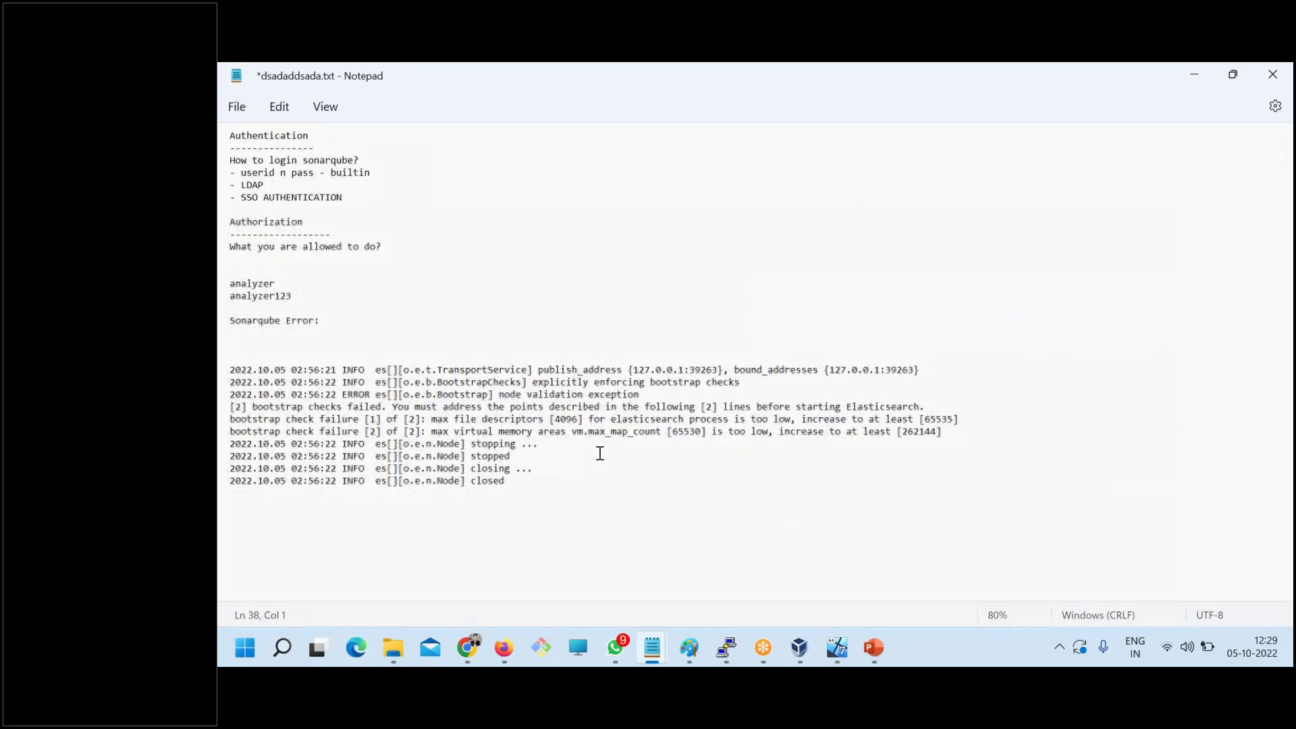
key(alt+Tab)
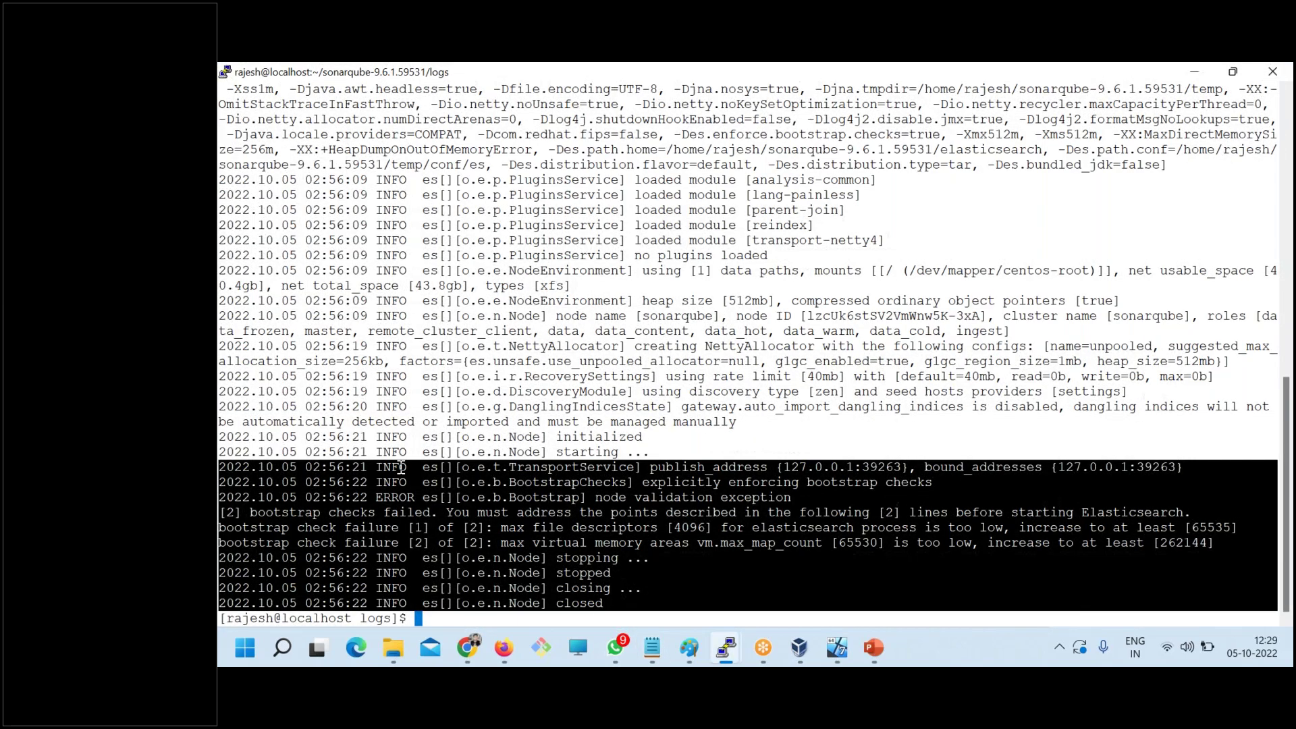
- Copy the pwd command and logs folder path from PuTTY into the notes above the errors
scroll(540, 424, up, 6)
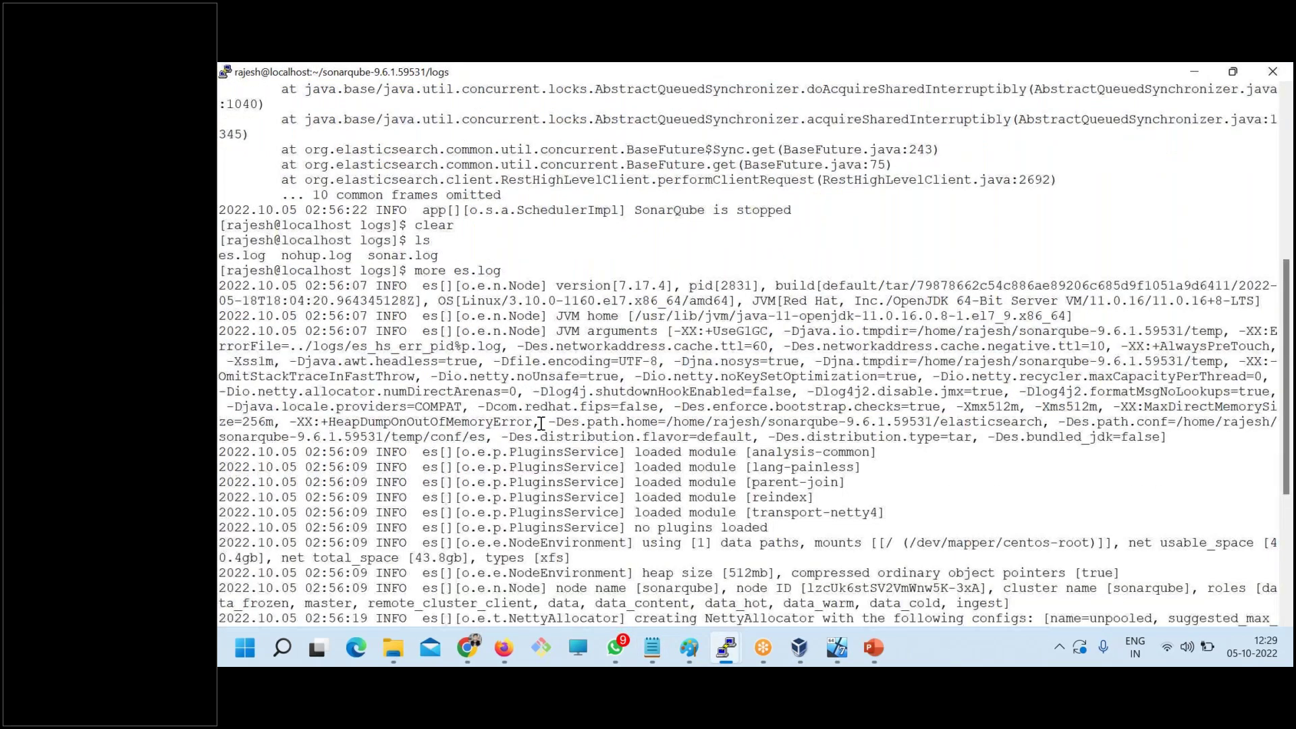
drag(415, 271, 506, 272)
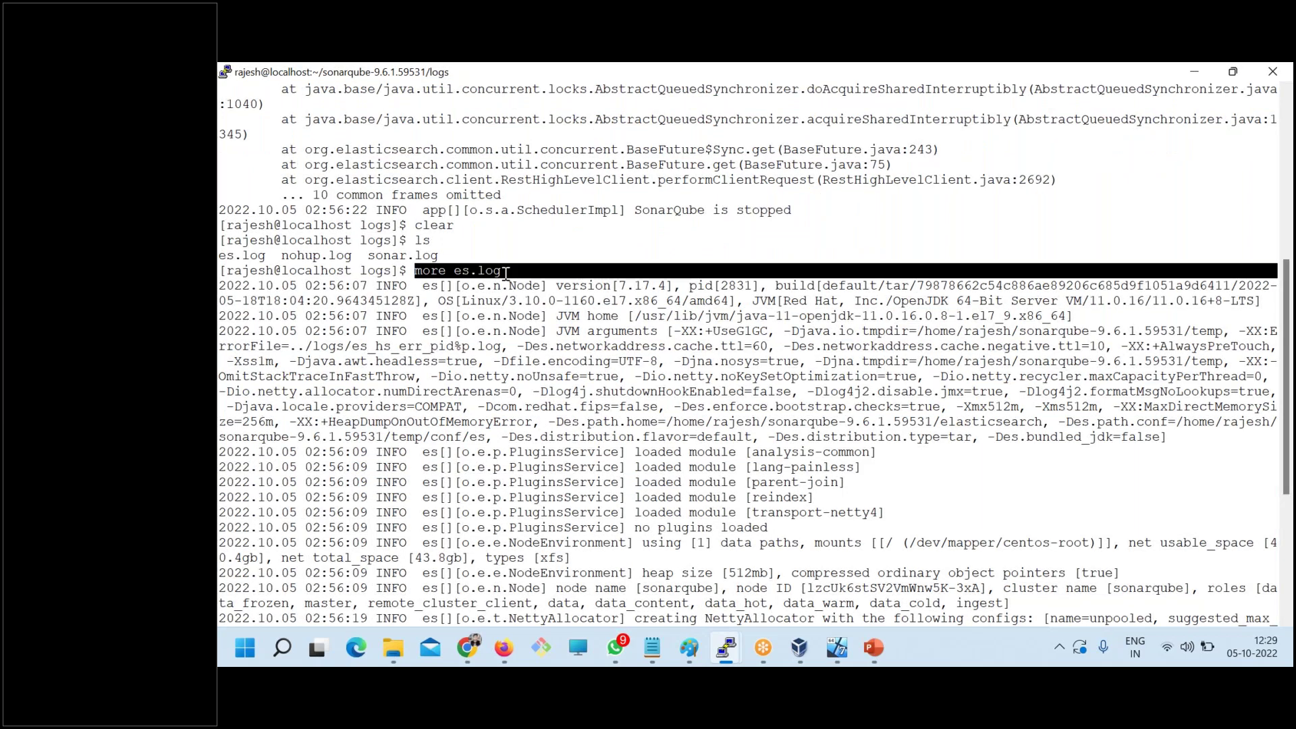
scroll(505, 273, down, 7)
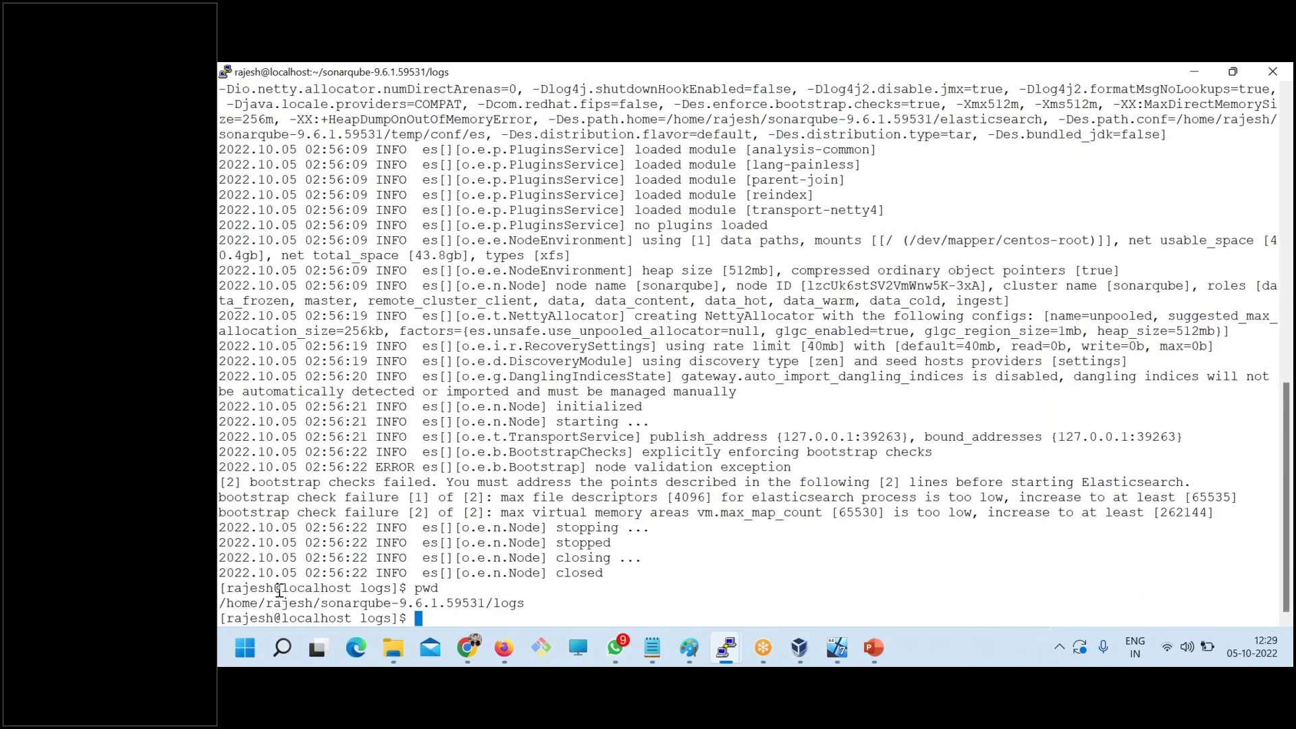
drag(220, 587, 525, 603)
key(ctrl+c)
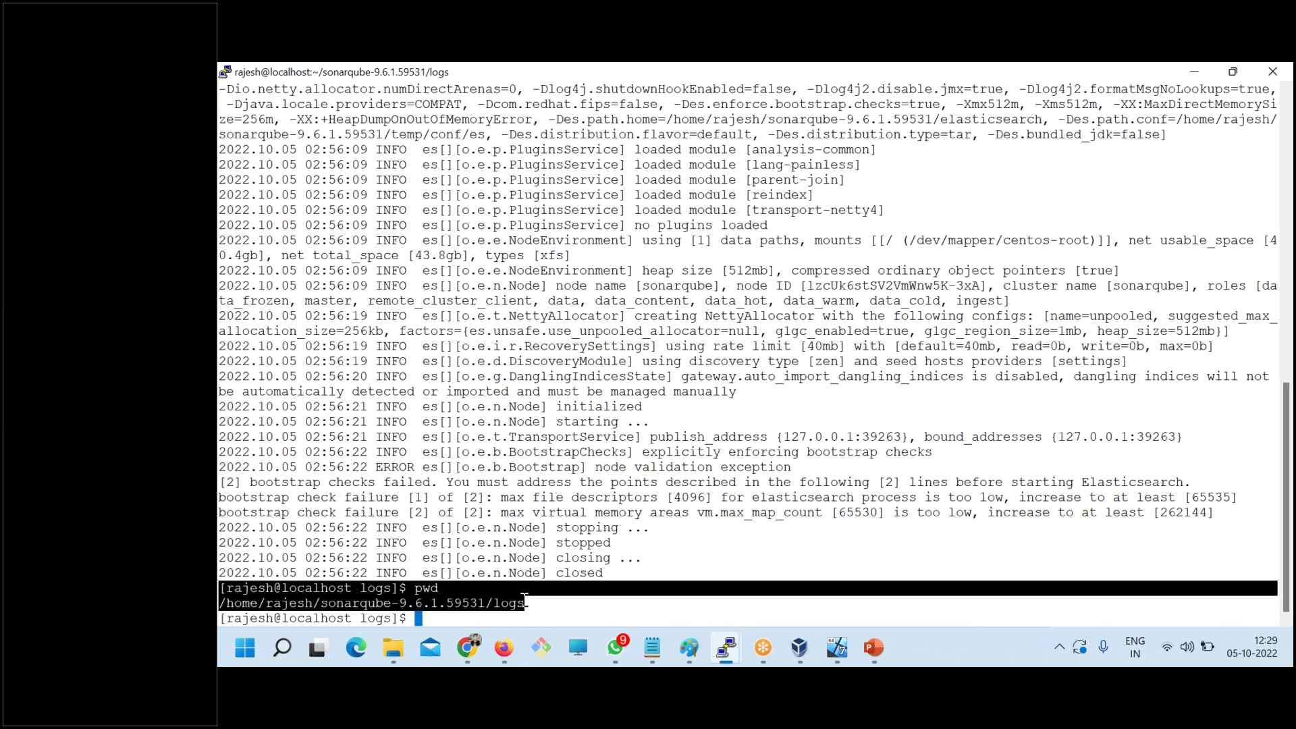
key(alt+Tab)
click(267, 351)
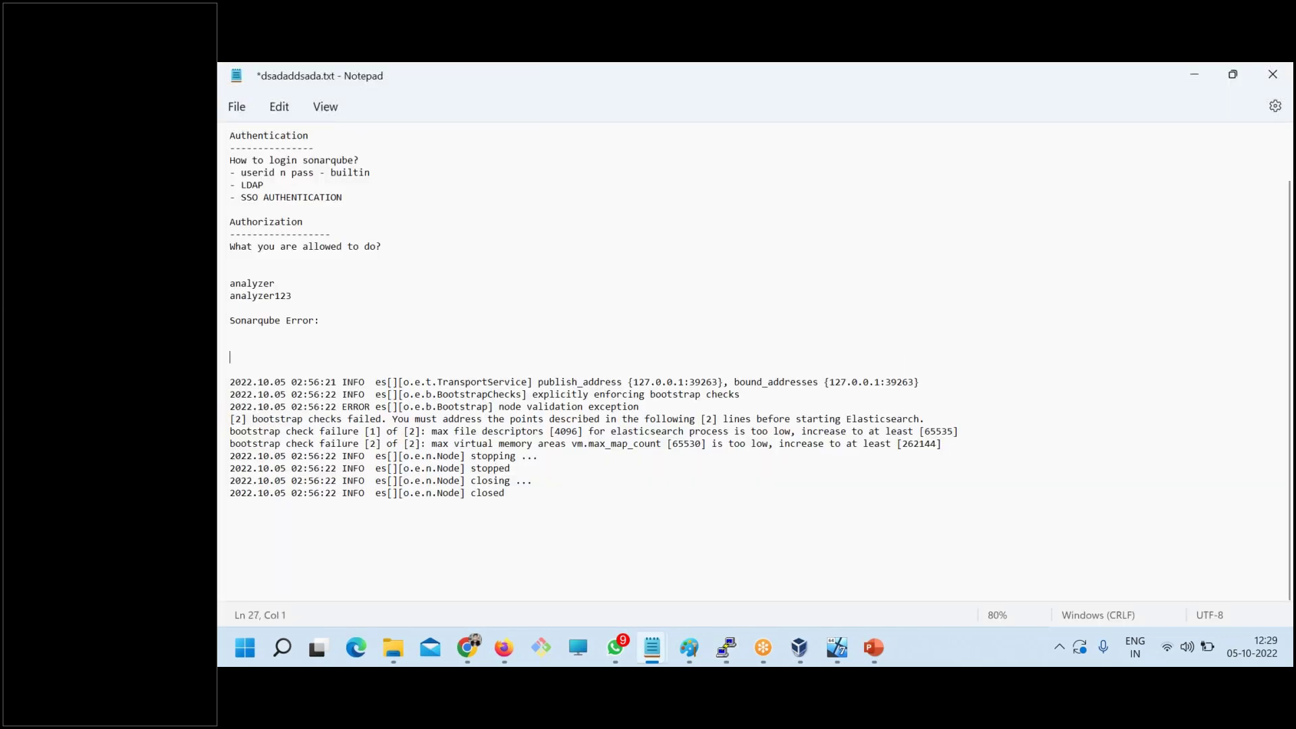
key(ctrl+v)
key(alt+Tab)
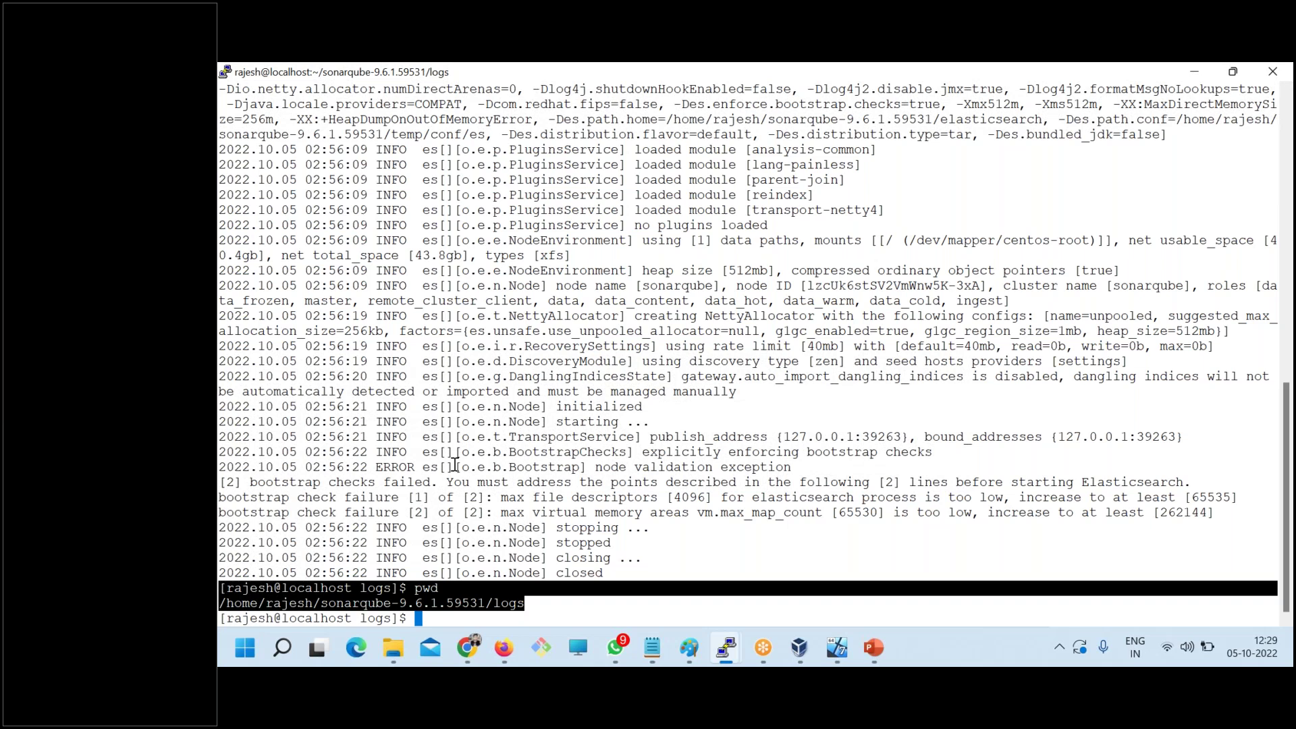
- Paste the 'more es.log' command line below the logs path in the notes
scroll(456, 466, up, 6)
scroll(456, 465, up, 6)
drag(1272, 513, 226, 517)
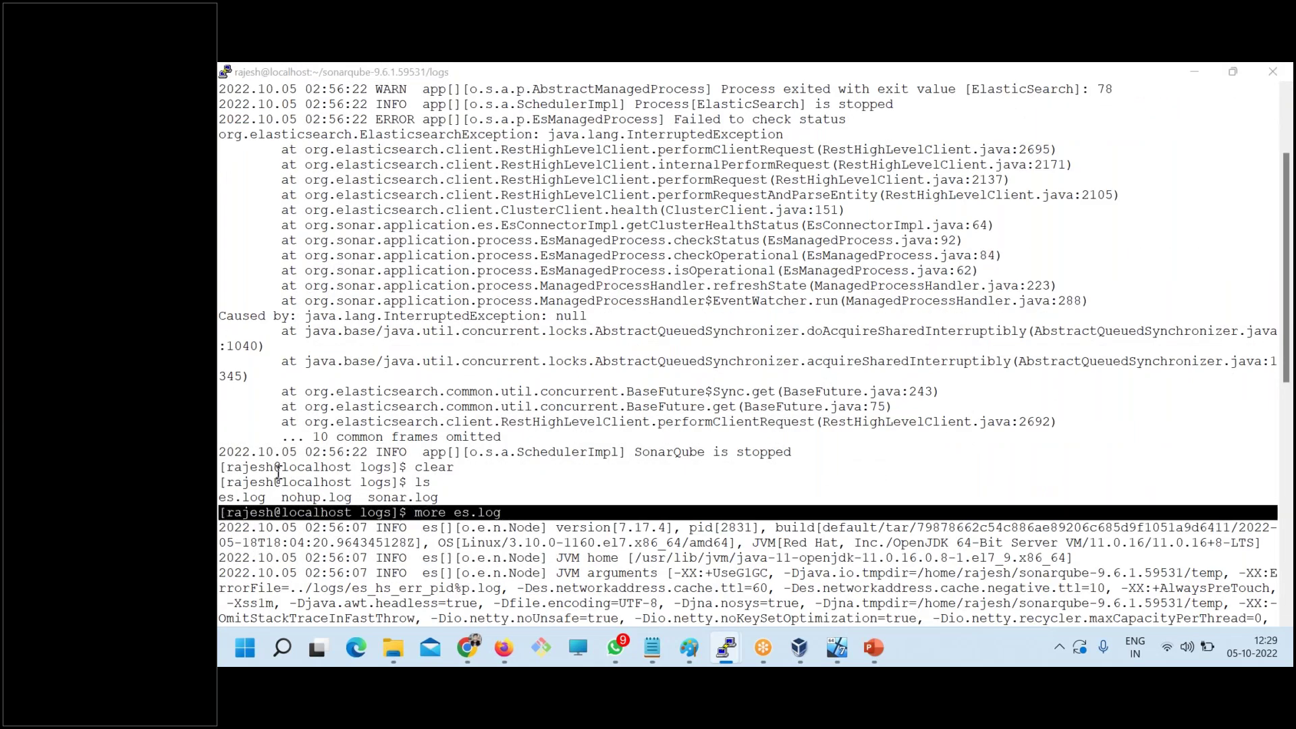
key(alt+Tab)
key(Return)
key(Return)
key(Return)
text([rajesh@localhost logs]$ more es.log)
key(Return)
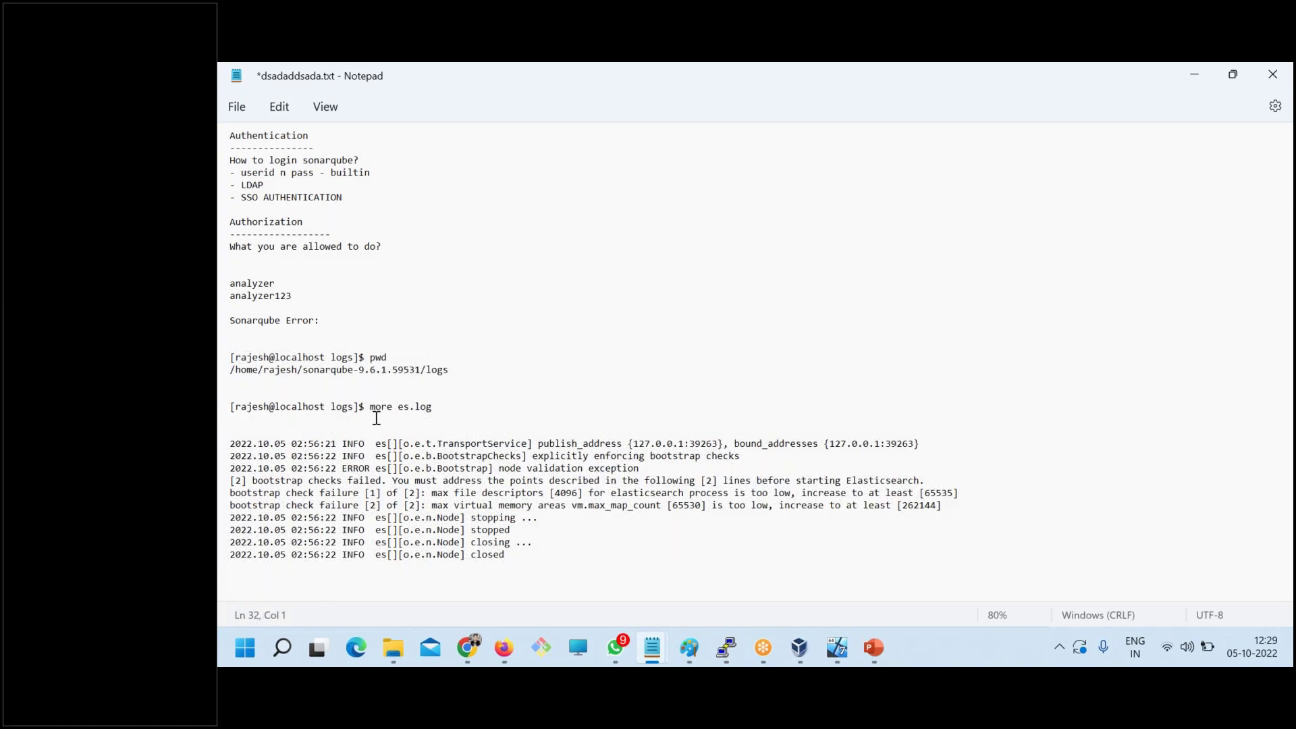
key(BackSpace)
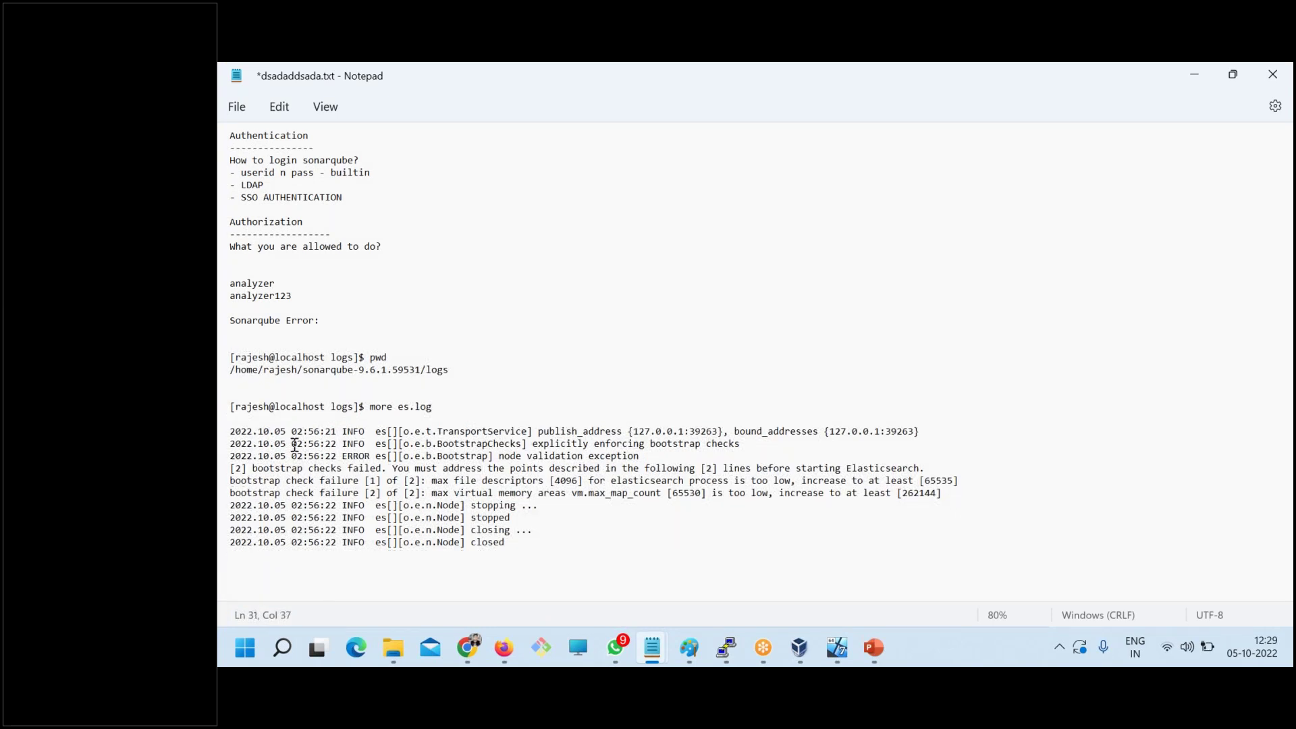
- Cancel the stray input at the PuTTY prompt
key(alt+Tab)
text(c)
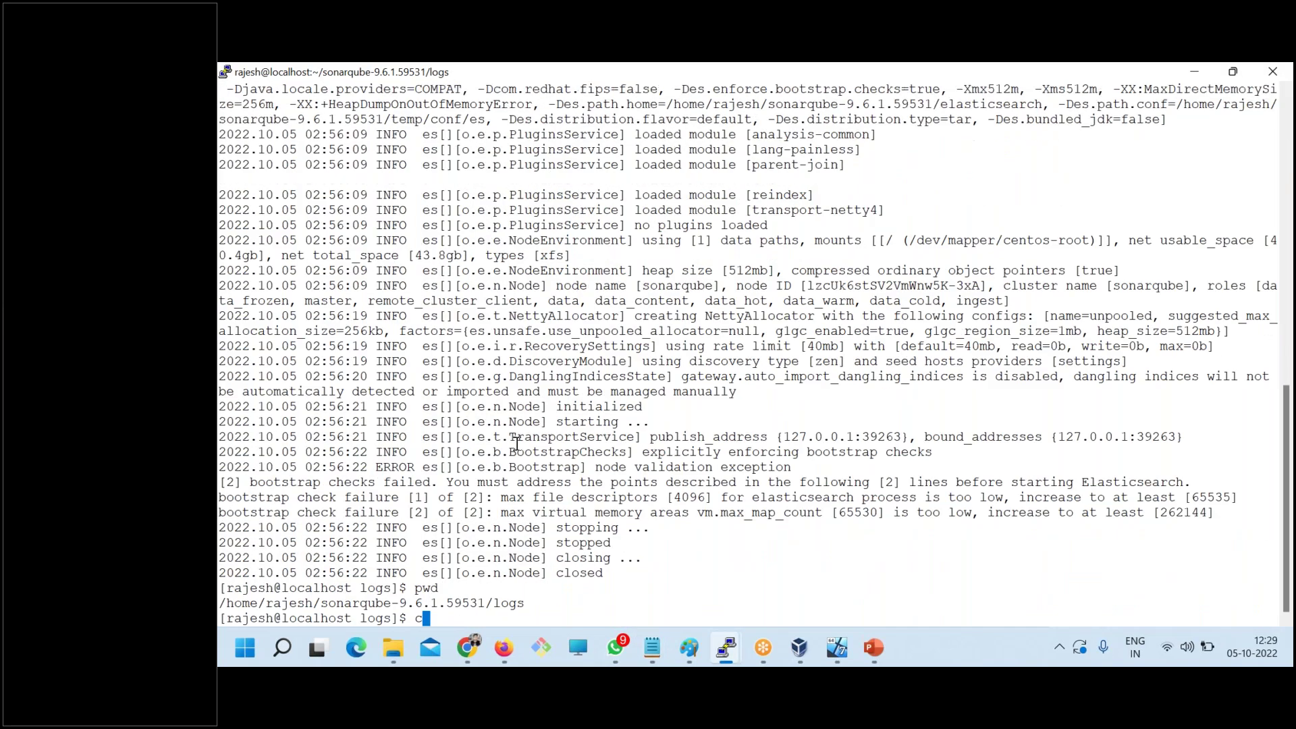
key(ctrl+c)
- Clear the terminal, list the logs and display sonar.log with more
text(clear)
key(Return)
text(ls)
key(Return)
text(more)
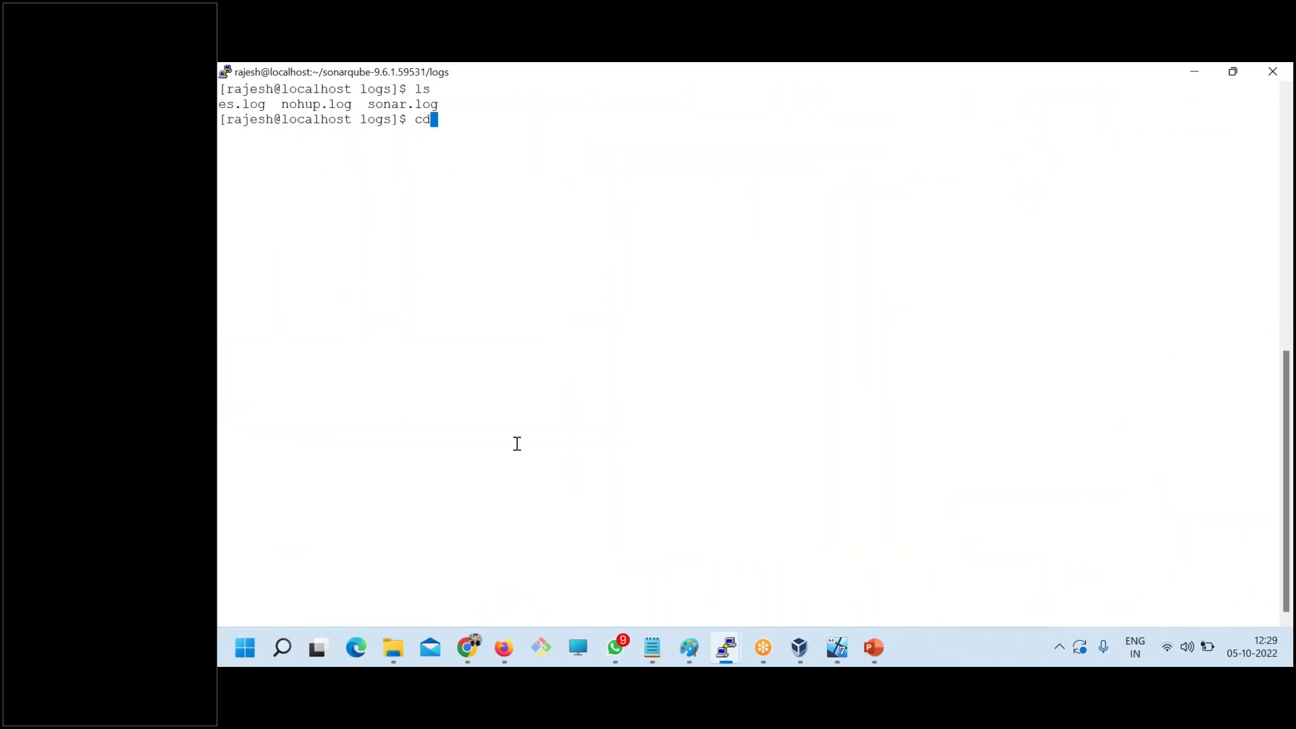
text( so)
key(Tab)
- Paste the 'more sonar.log' command line below the logs path in the notes, then select the sonar.log error lines
key(Return)
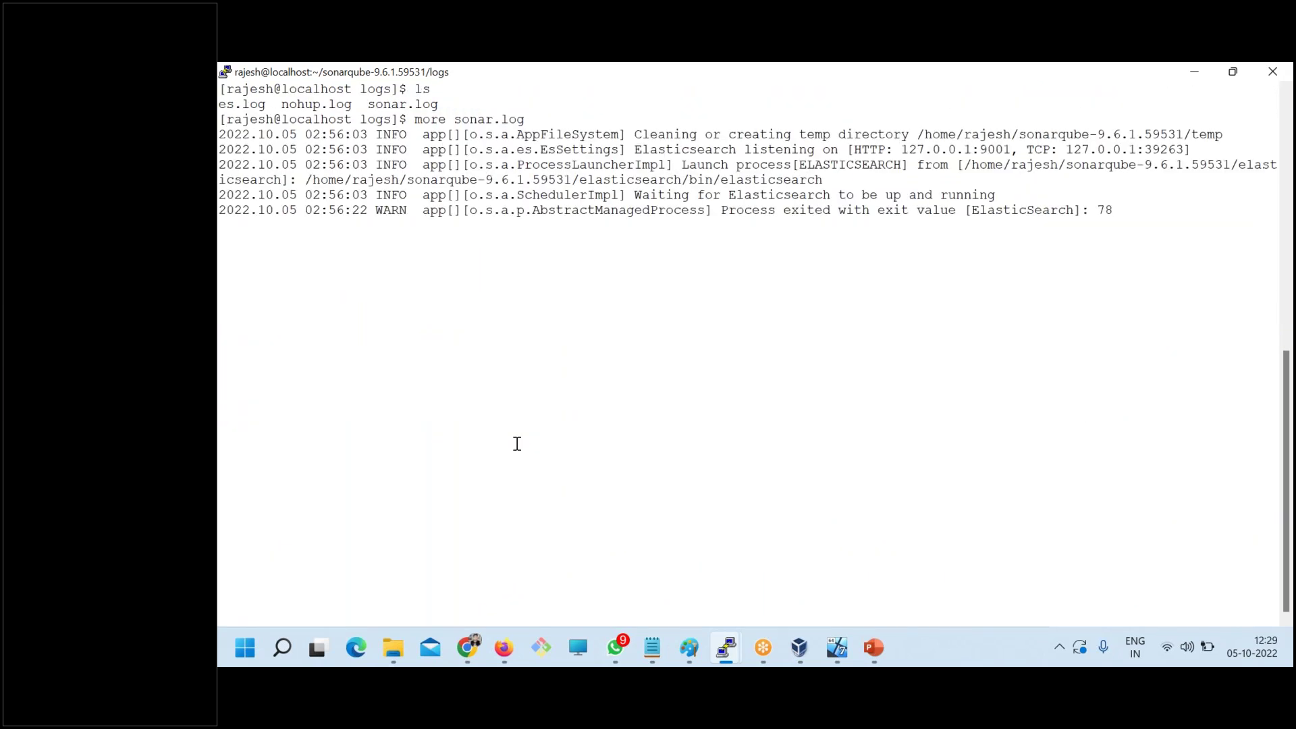
drag(530, 118, 219, 121)
key(alt+Tab)
click(458, 376)
key(Return)
key(Return)
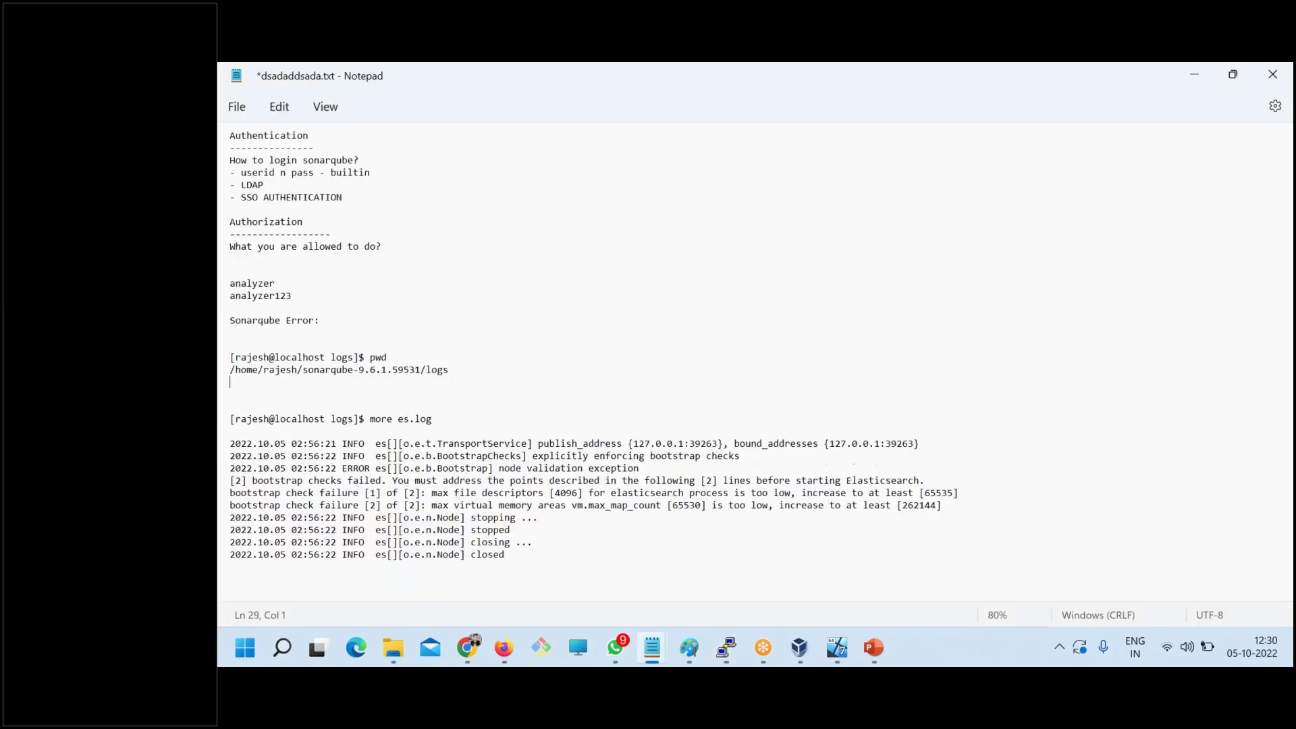
key(ctrl+v)
key(alt+Tab)
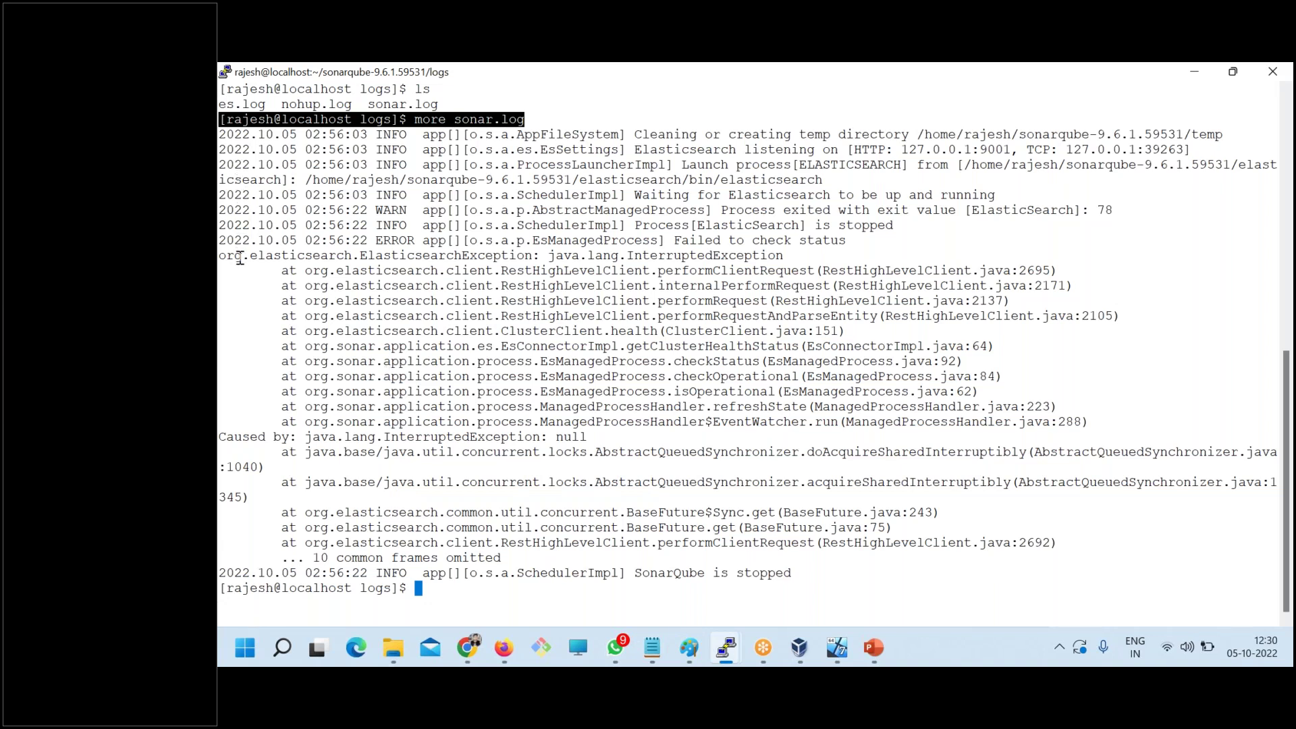
drag(227, 211, 682, 352)
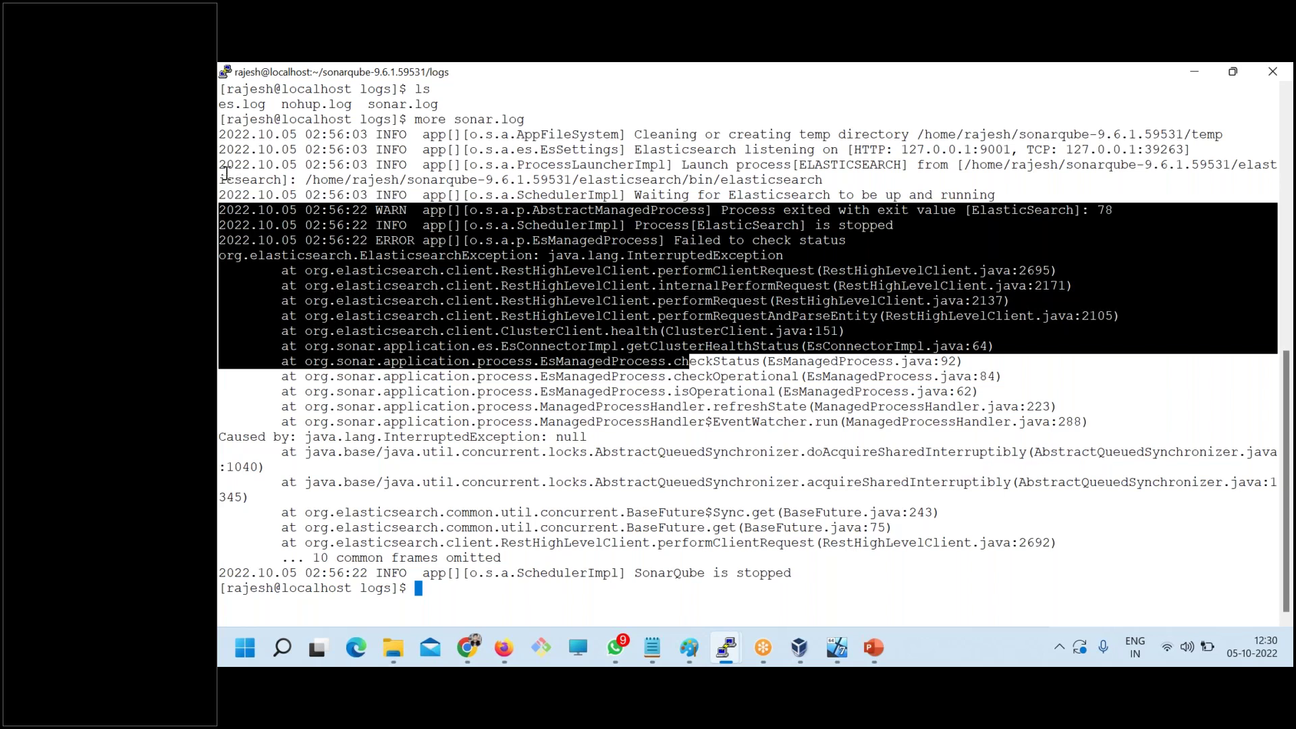
drag(227, 166, 928, 567)
- Paste the copied sonar.log error block under the 'more sonar.log' line in the notes
key(alt+Tab)
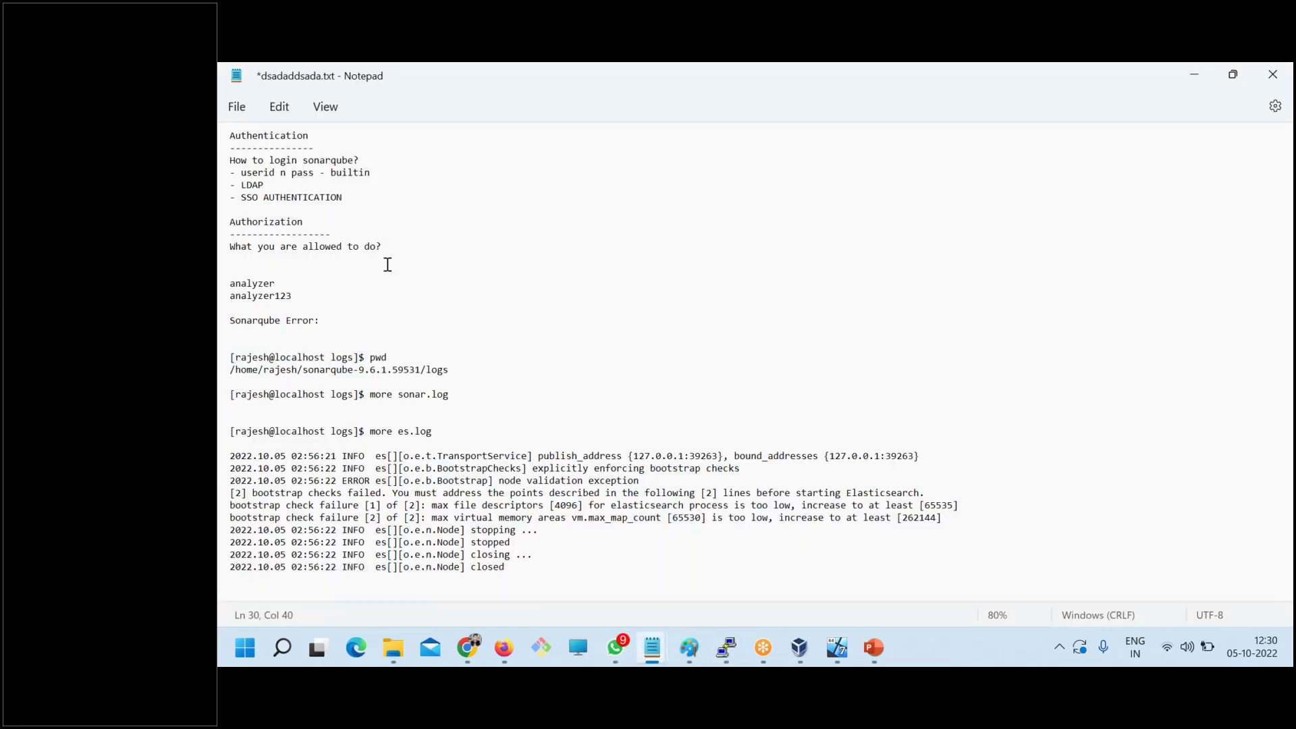
key(Return)
key(Return)
key(ctrl+v)
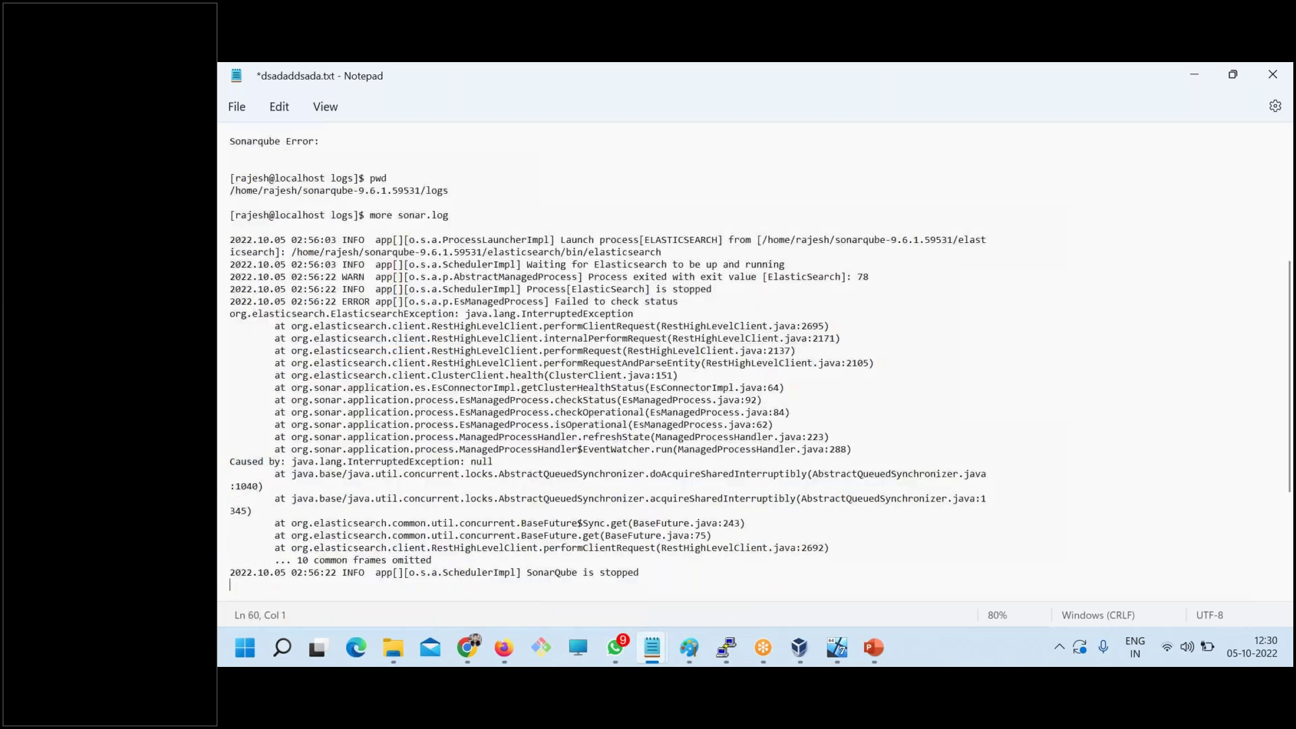
scroll(303, 495, down, 4)
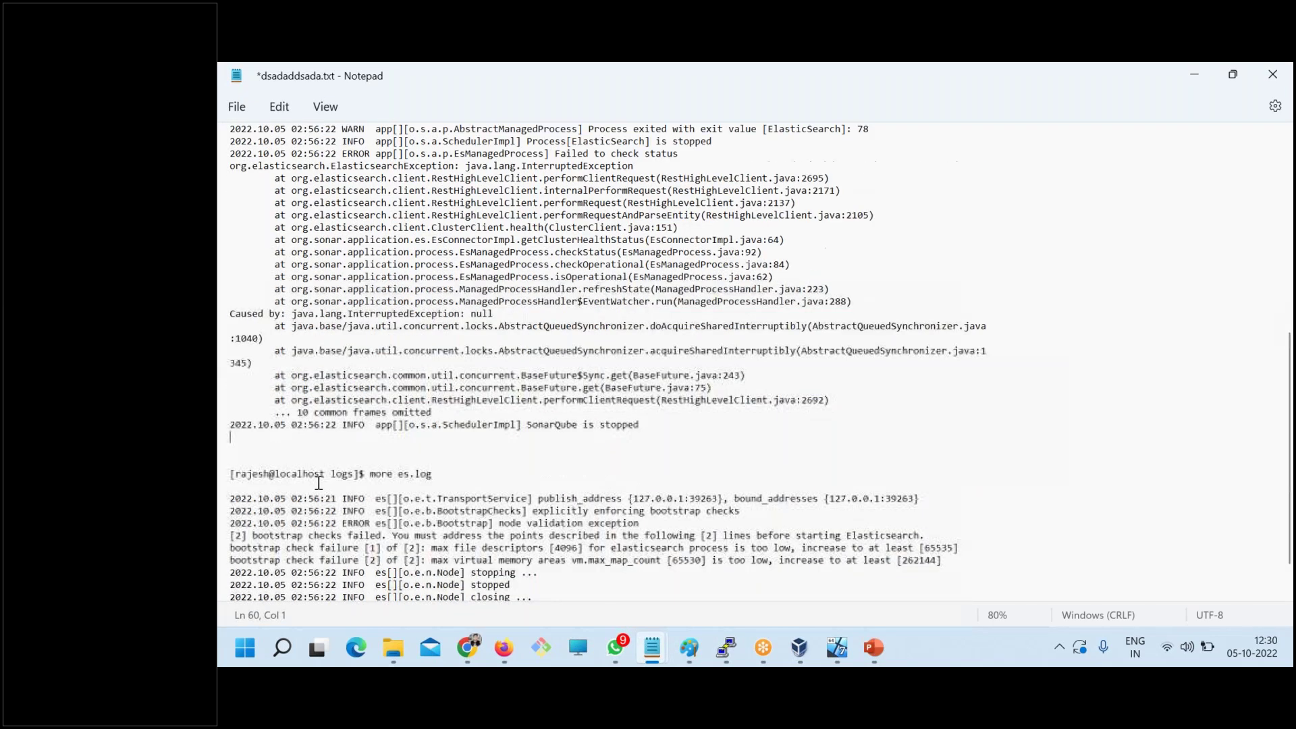
scroll(303, 494, up, 5)
- In PuTTY, select the 'max virtual memory areas vm.max_map_count' text among the bootstrap failures
key(alt+Tab)
scroll(609, 497, down, 6)
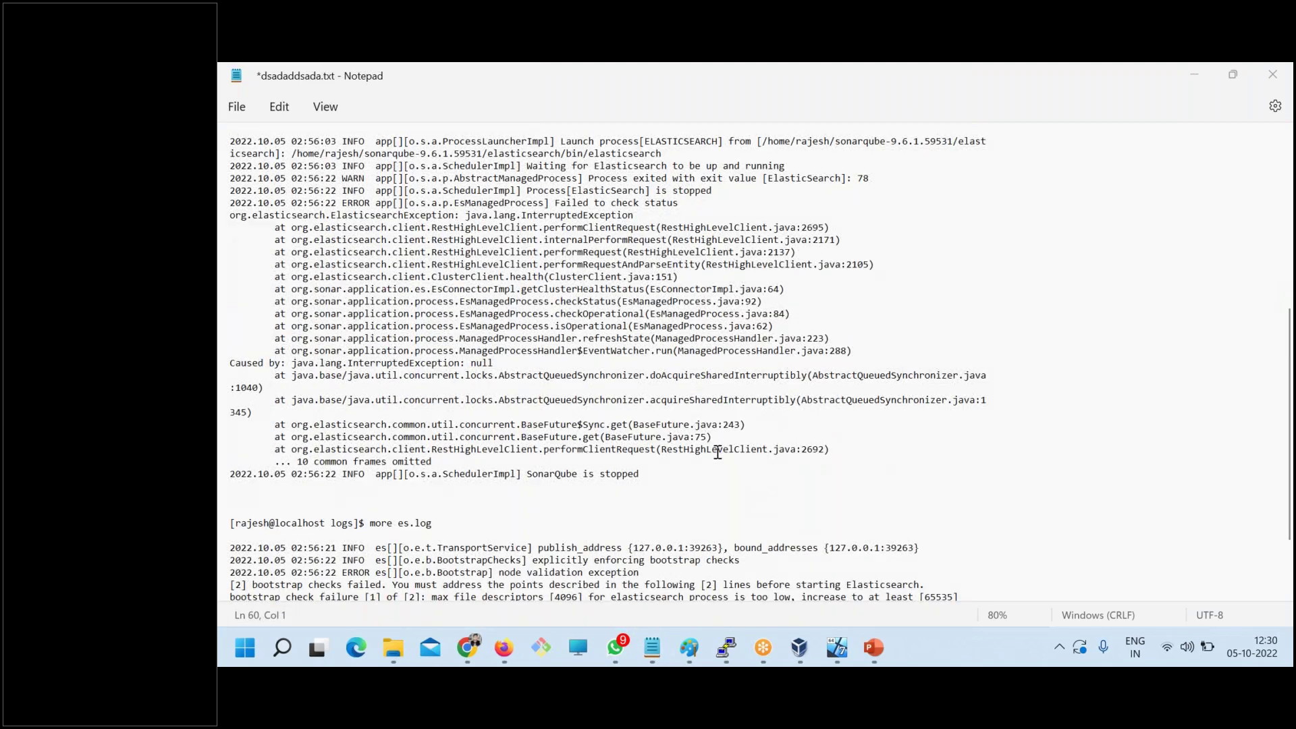
scroll(607, 497, down, 1)
drag(608, 497, 448, 447)
click(552, 520)
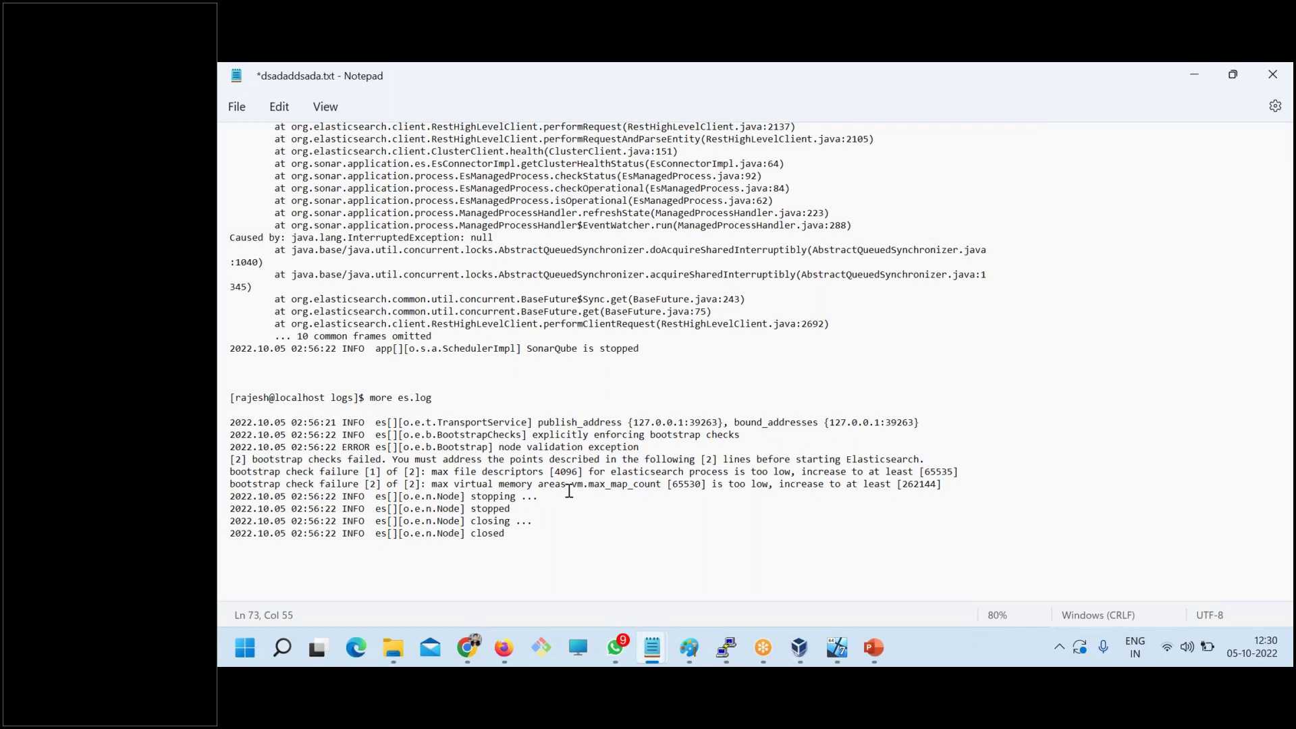
drag(442, 484, 665, 485)
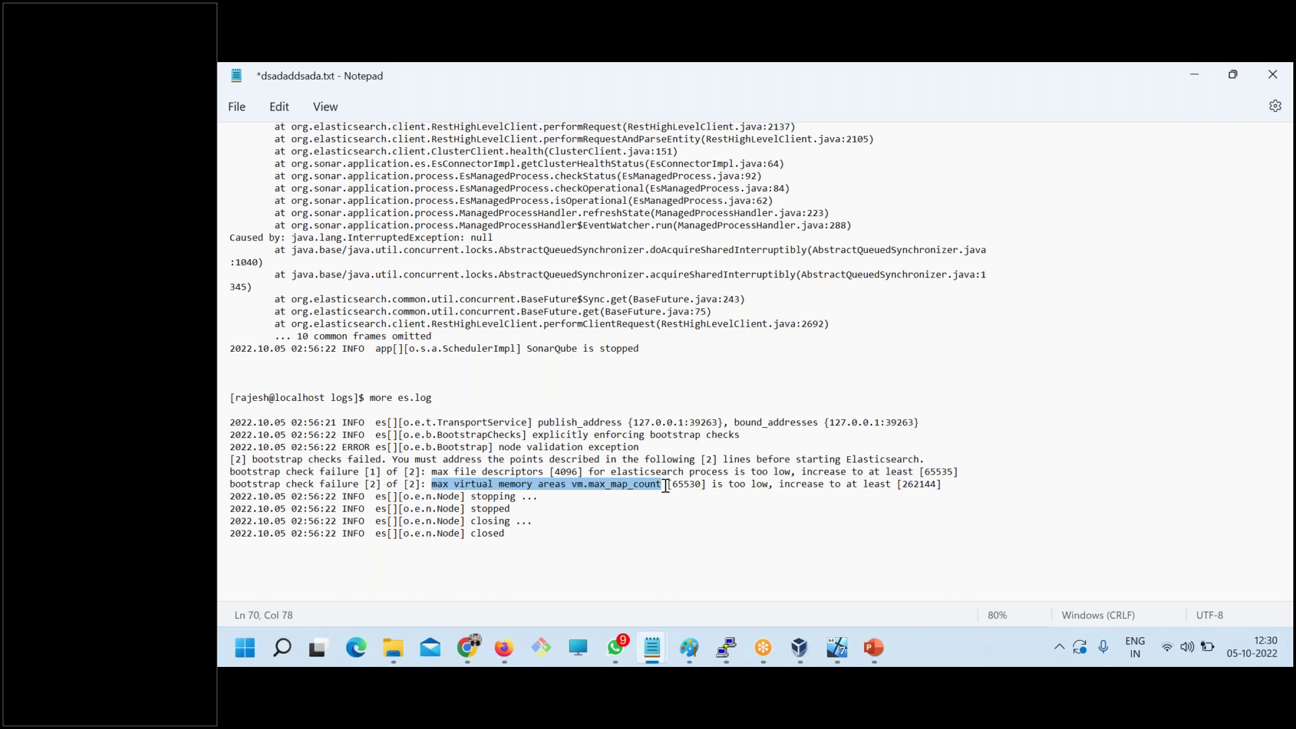
- Search the DevOpsSchool blog for the pasted vm.max_map_count error
mouse_move(467, 646)
click(420, 533)
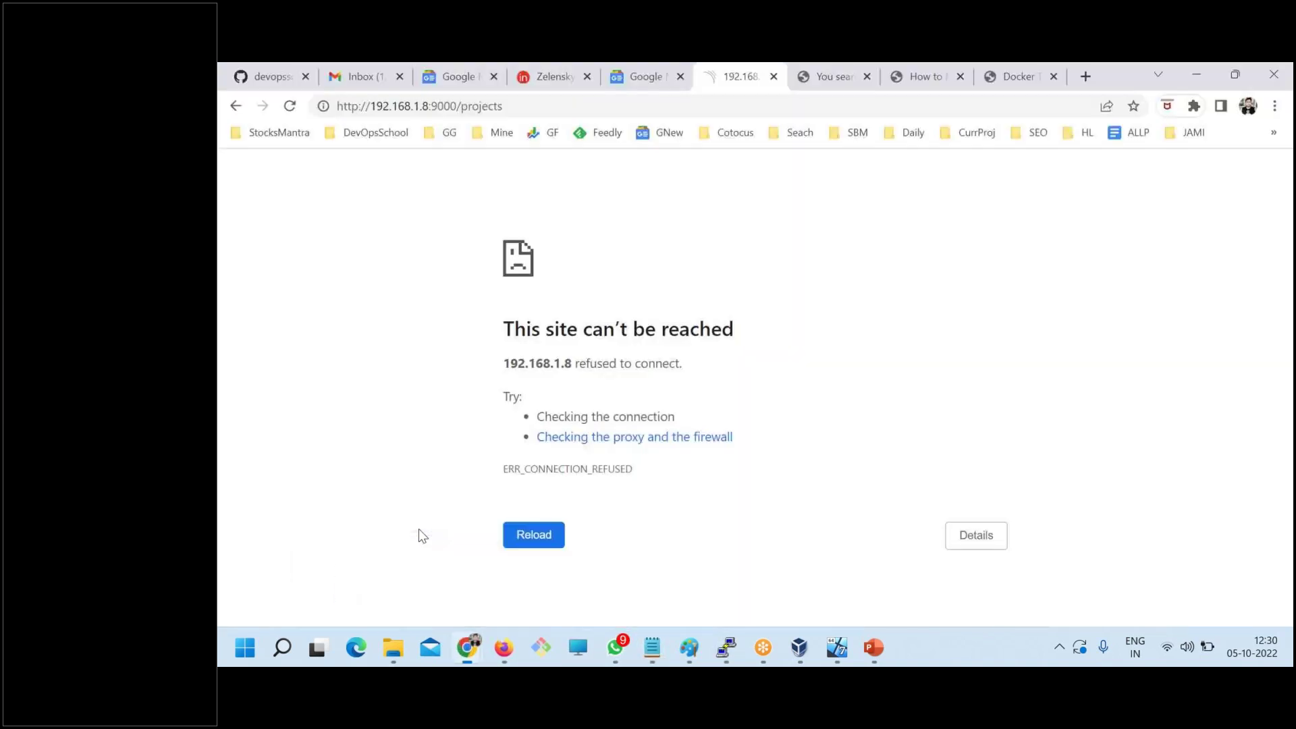
click(1046, 84)
click(1019, 304)
key(ctrl+v)
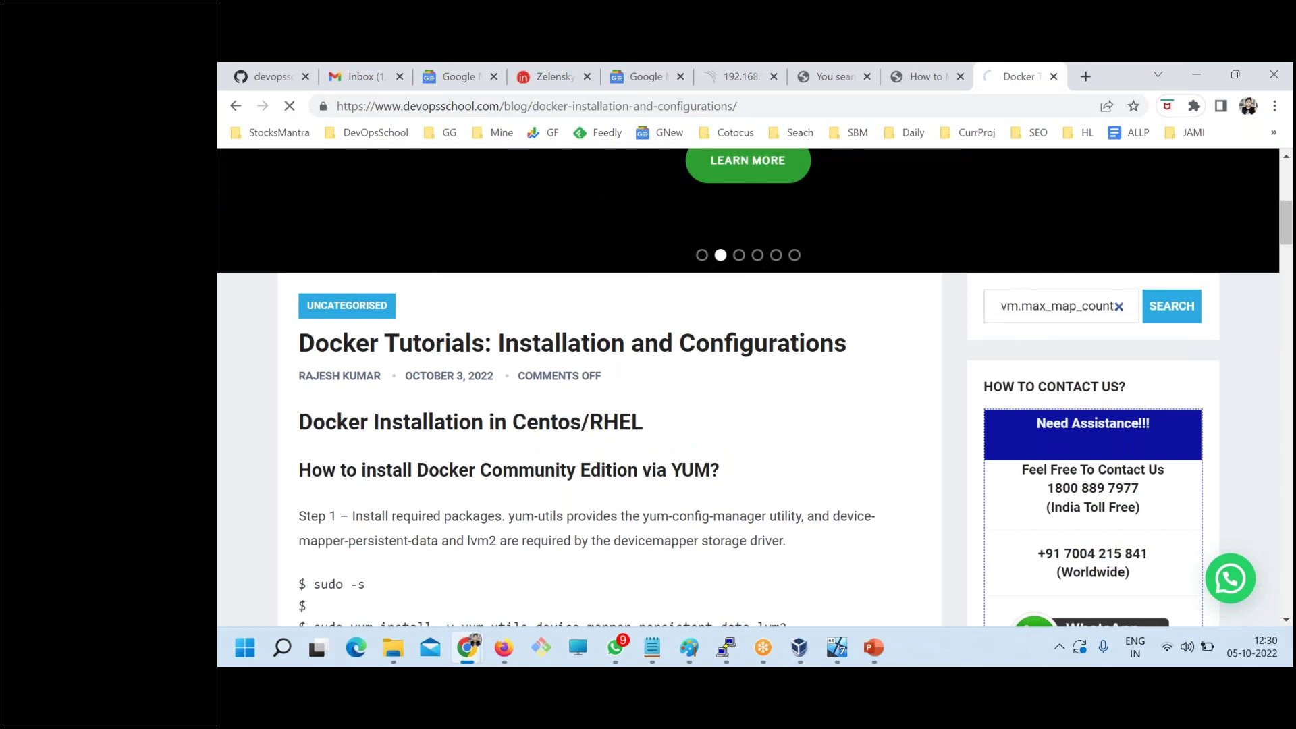
key(Return)
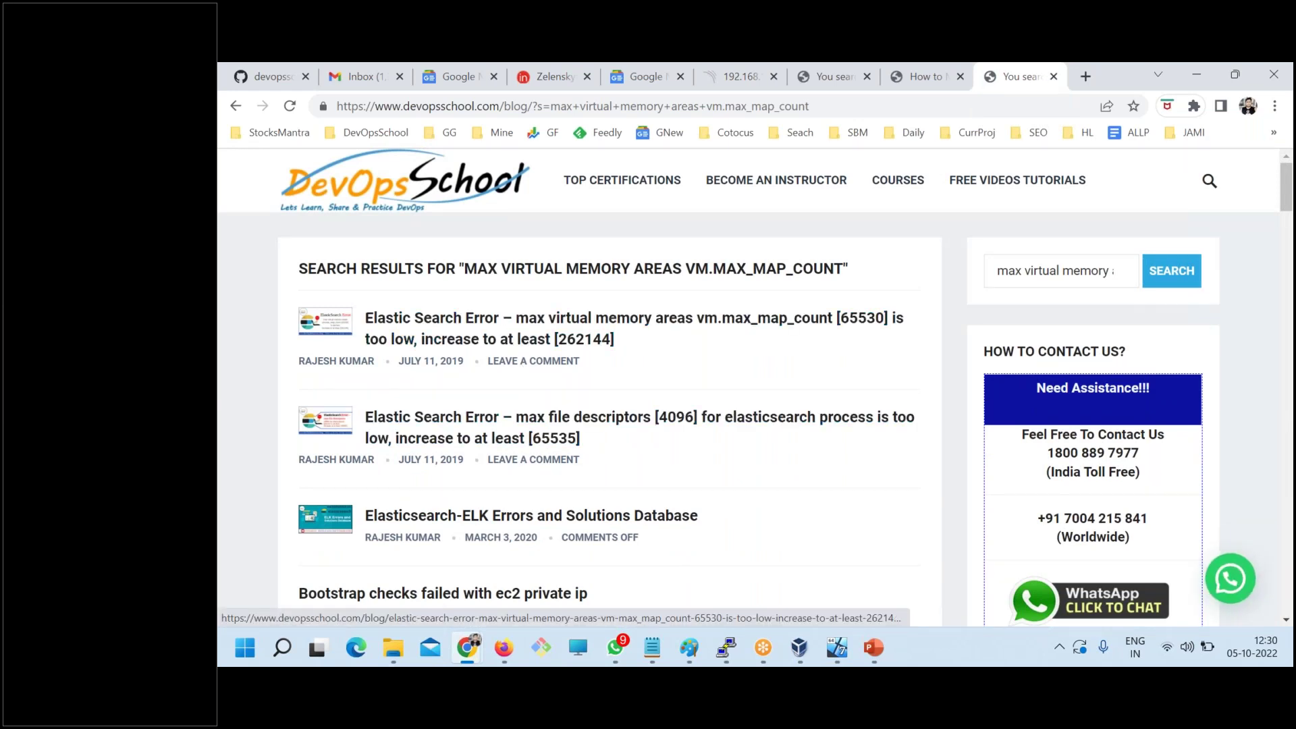
- Open two search results in new tabs and read the max file descriptors [4096] article's limits.conf fix
right_click(548, 432)
click(588, 263)
right_click(556, 320)
click(587, 332)
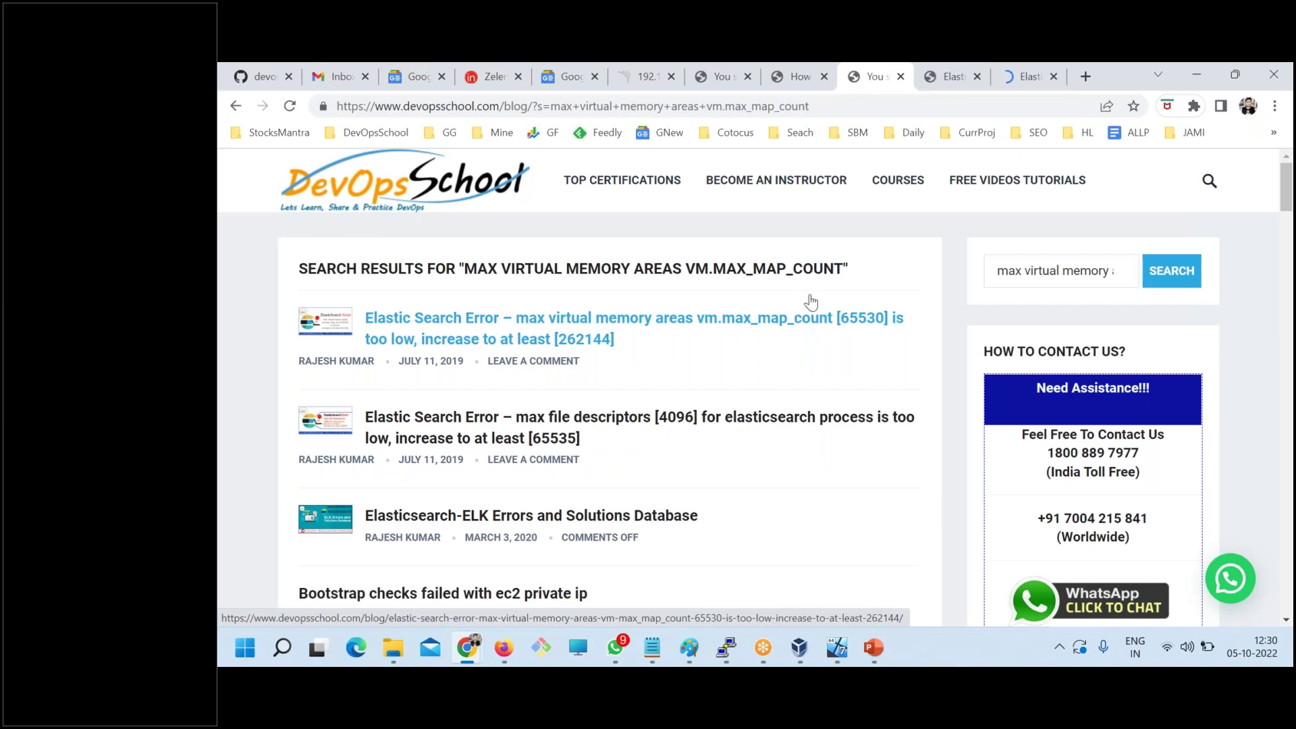
click(952, 77)
scroll(627, 497, down, 5)
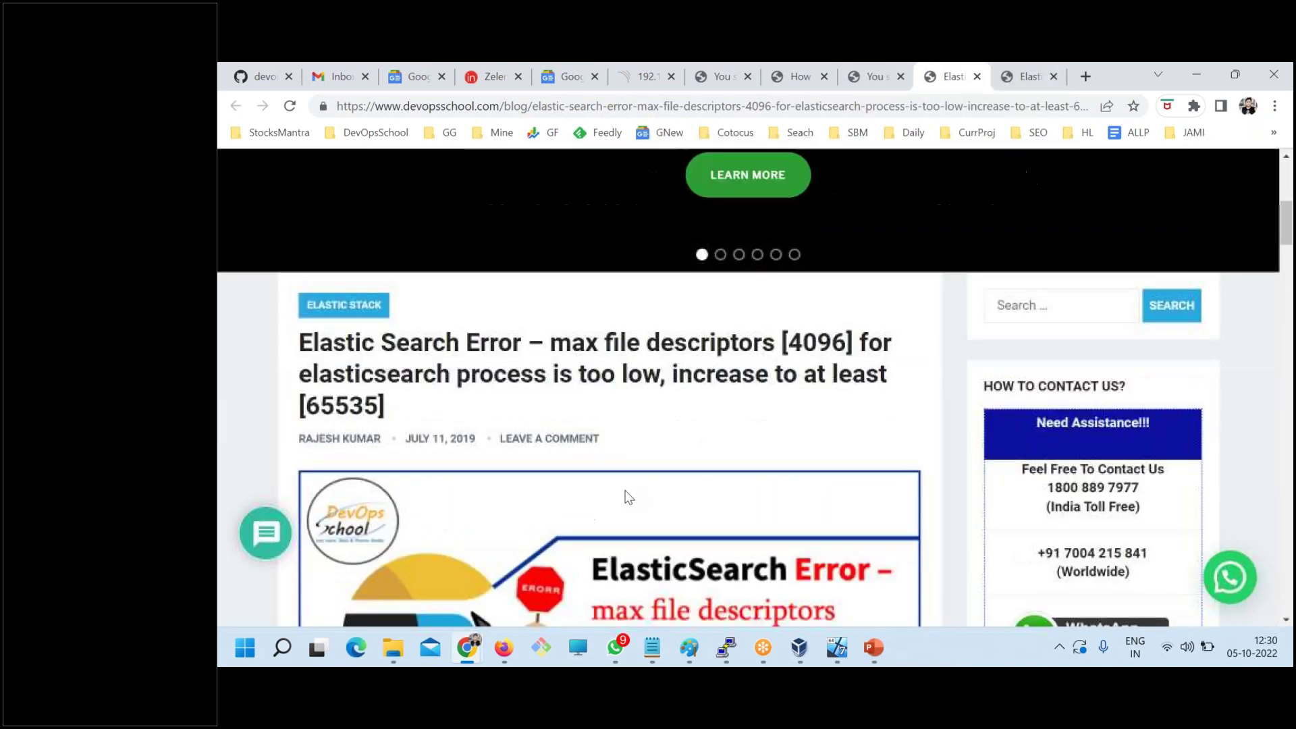
scroll(627, 498, down, 15)
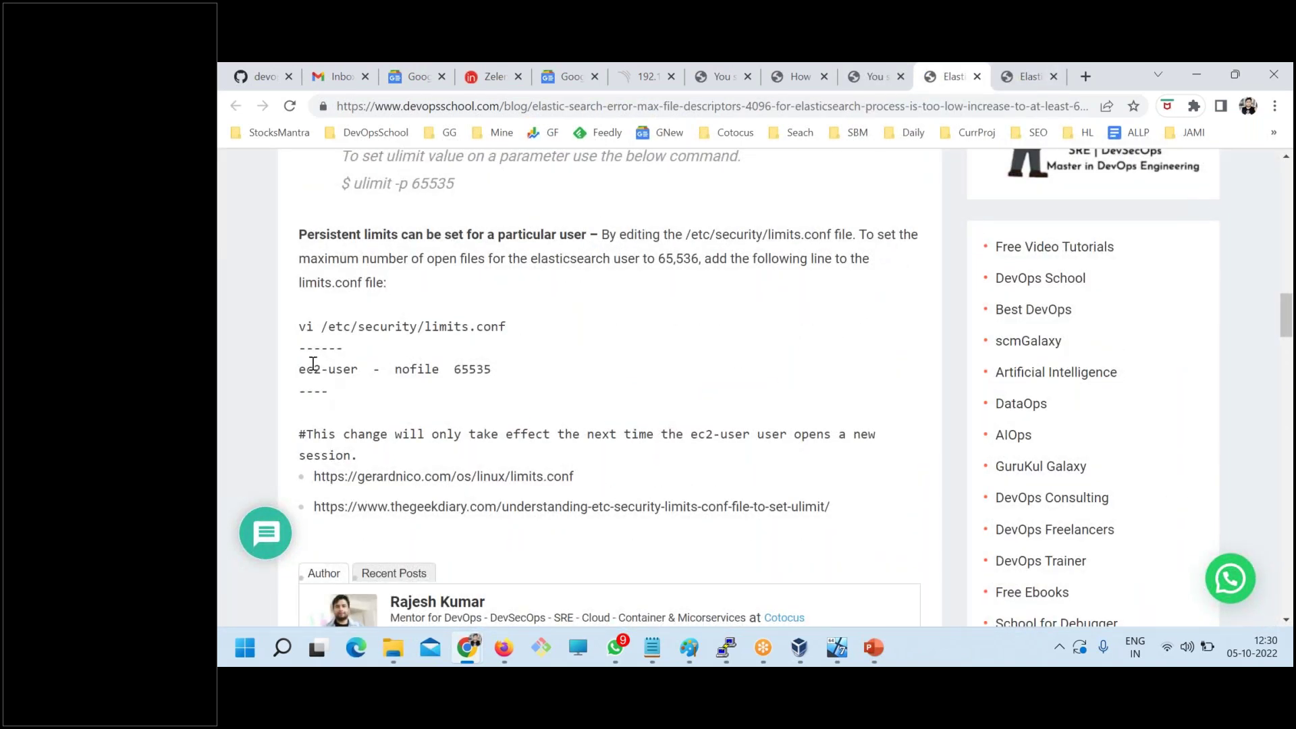
scroll(384, 454, down, 3)
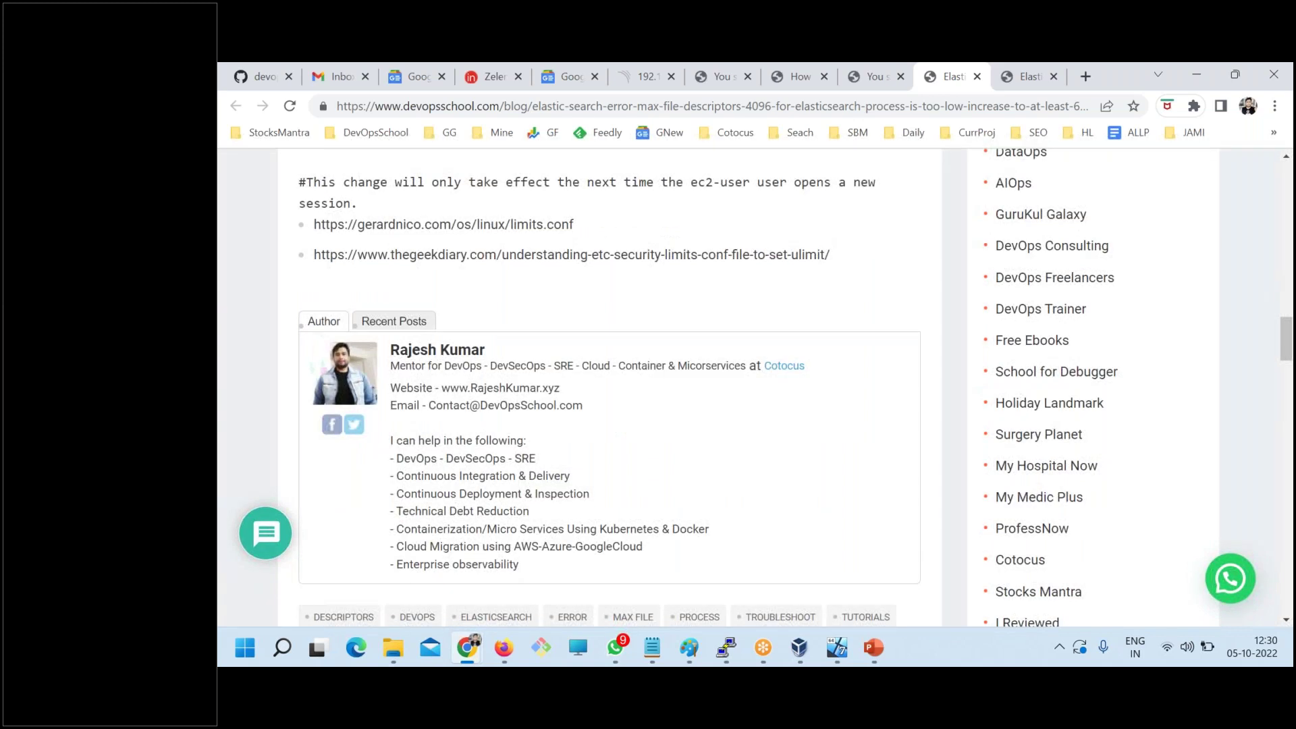